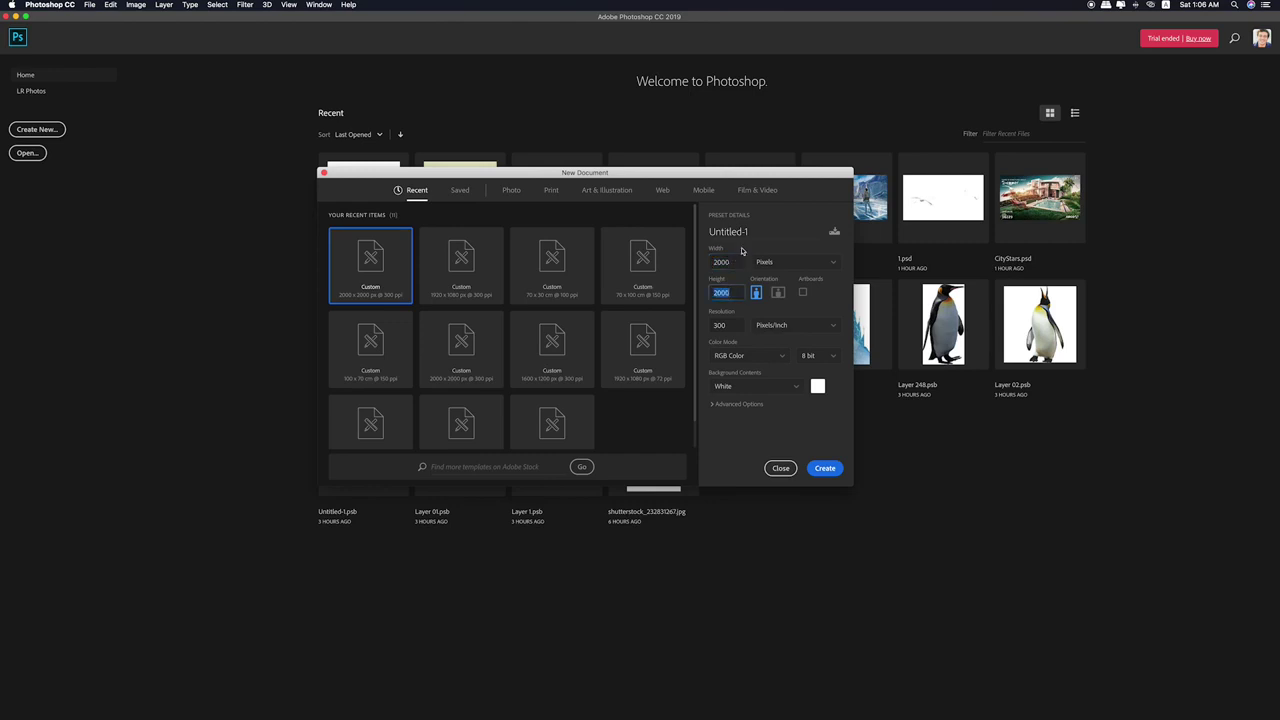
- Create a new document named Tomato at 2000 × 2000 pixels, 300 pixels/inch, with a white background
text(Tomato)
click(822, 468)
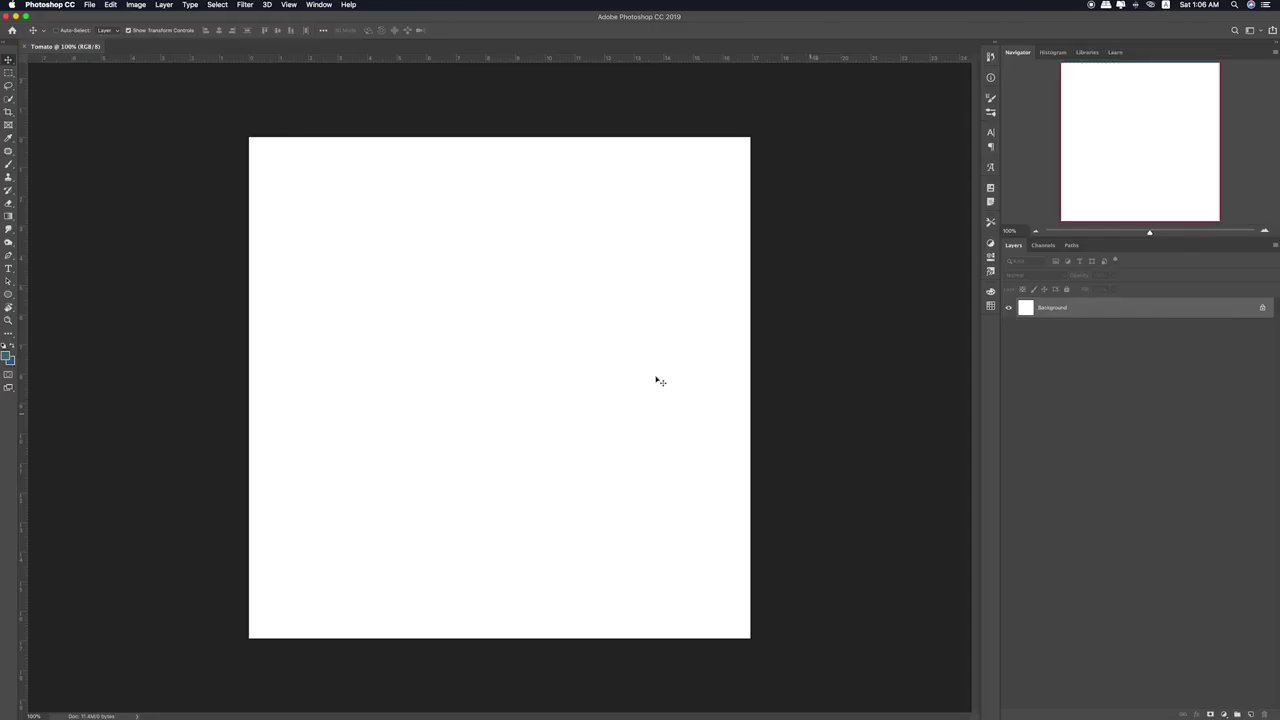
click(9, 73)
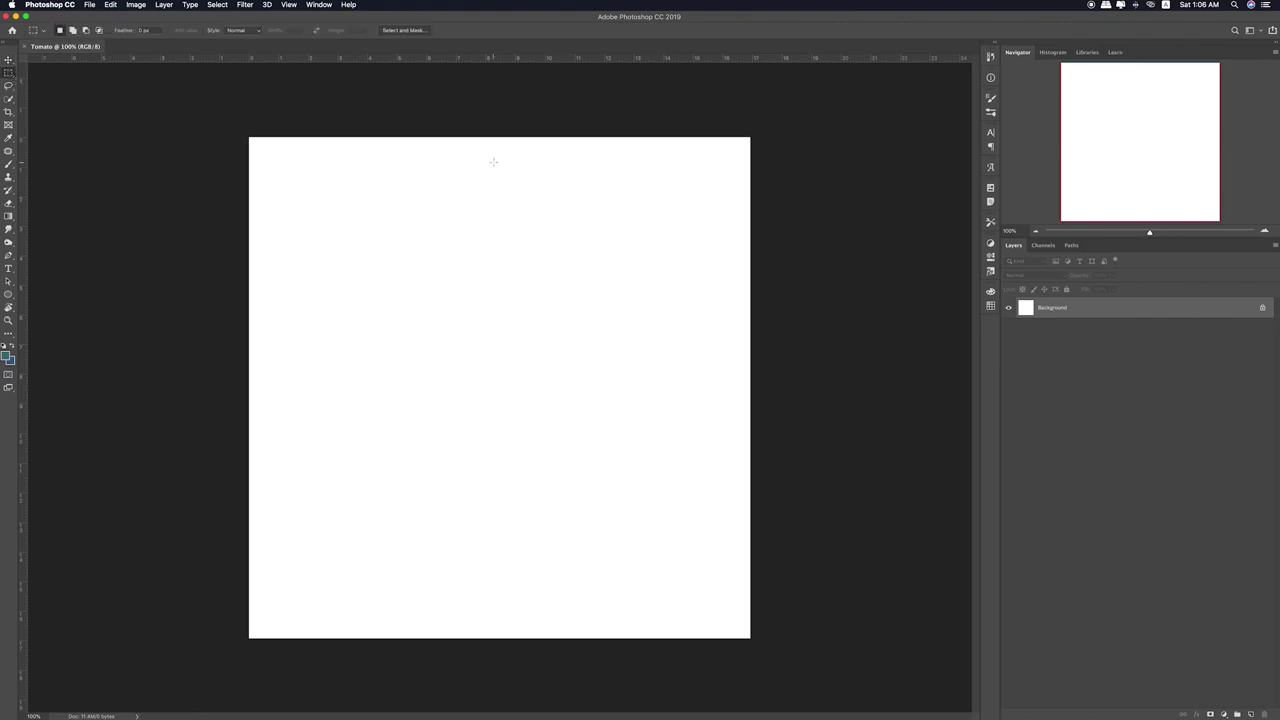
key(super+plus)
key(super+minus)
- Place Tomato.png from the Materials folder in Finder into the document and scale it to cover the whole canvas
key(super+Tab)
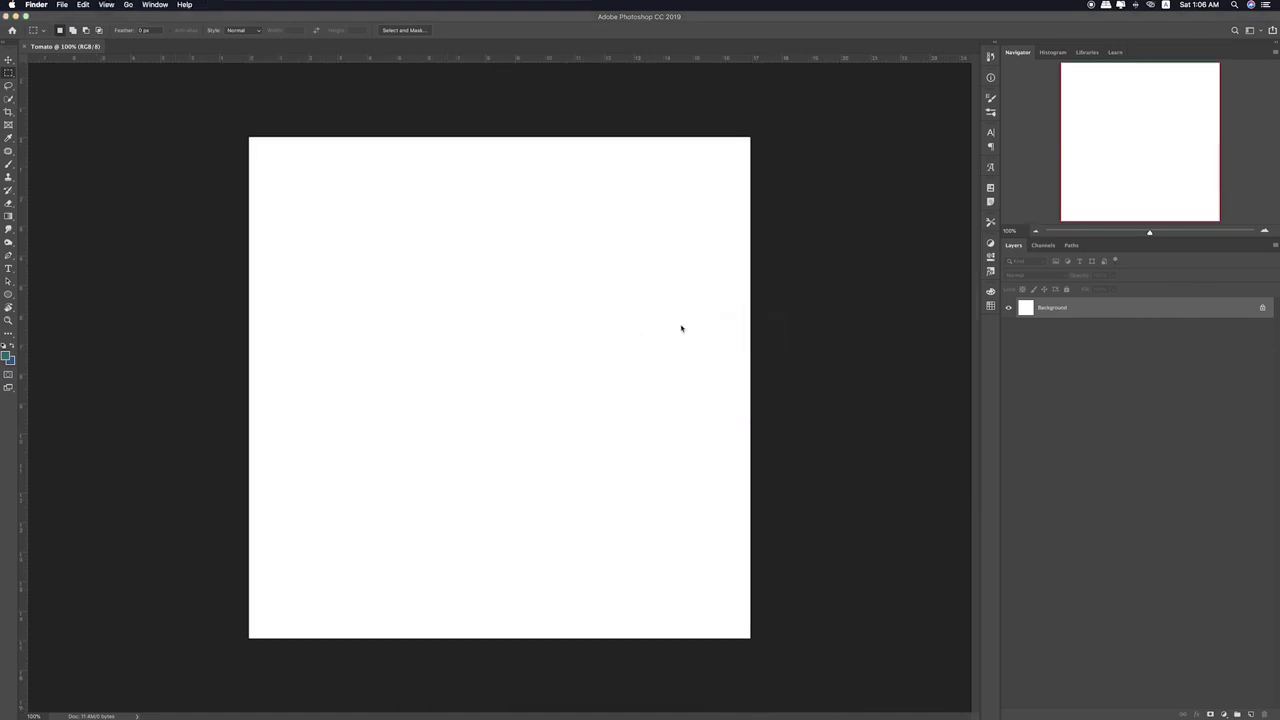
key(super+Tab)
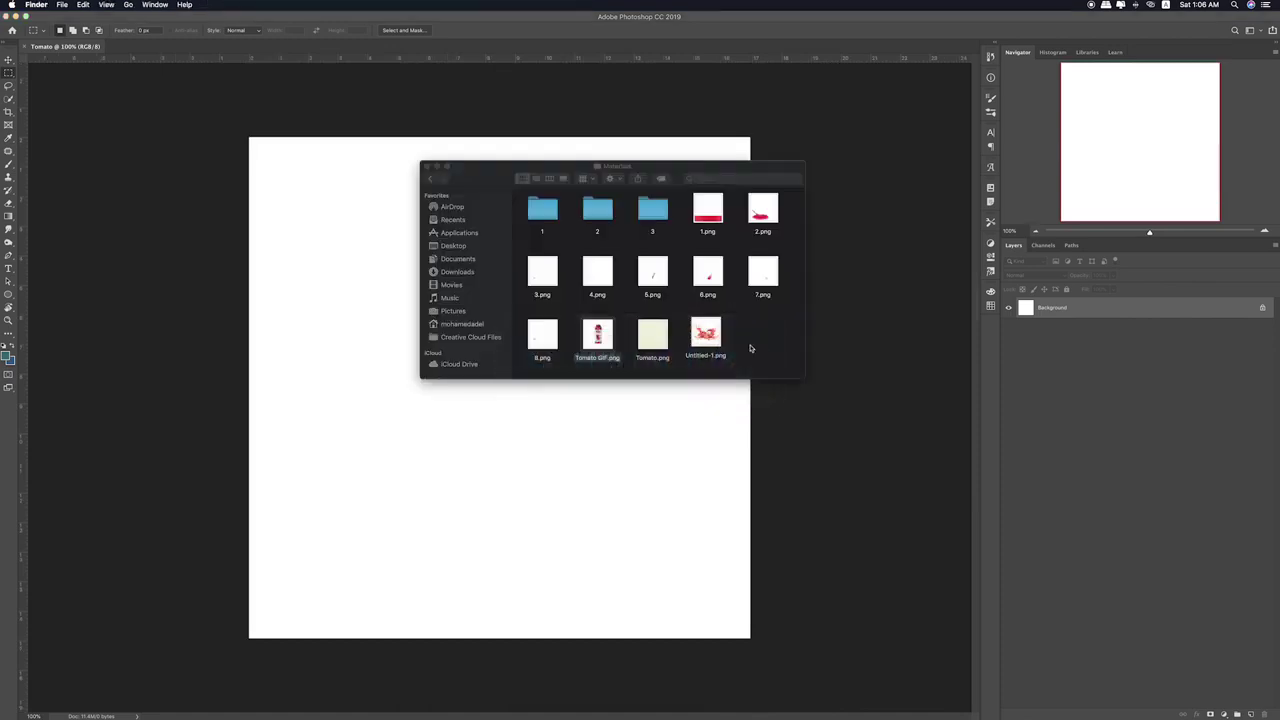
click(647, 337)
key(space)
key(space)
drag(652, 333, 281, 290)
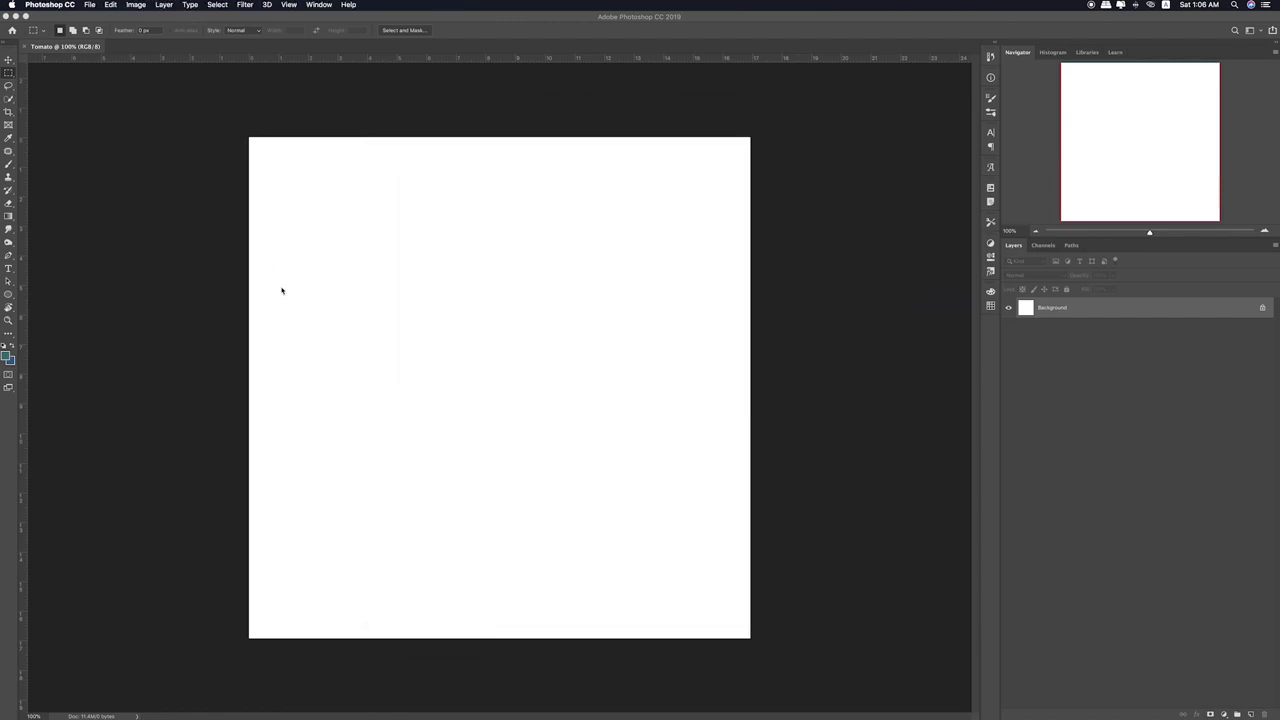
key(Return)
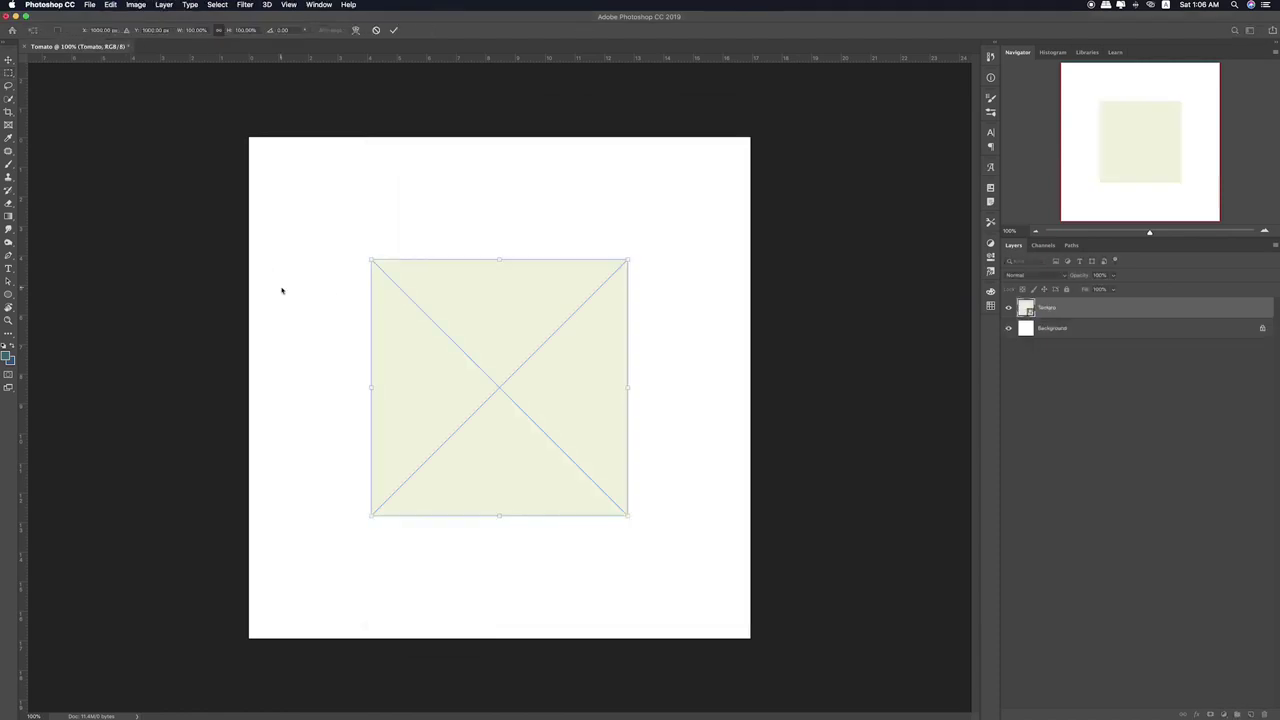
drag(627, 260, 745, 130)
key(Return)
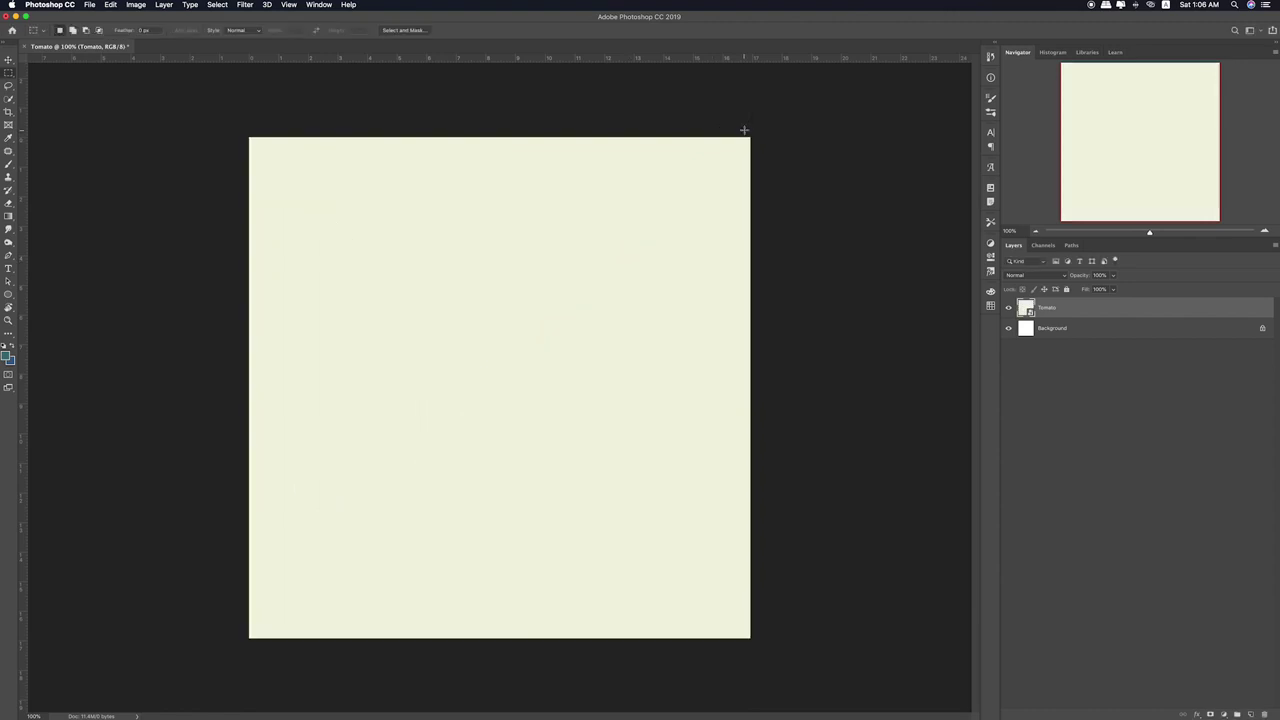
- Place the carton image Tomato GIF.png from the Materials folder in Finder at the center of the canvas
key(super+Tab)
click(597, 335)
click(543, 331)
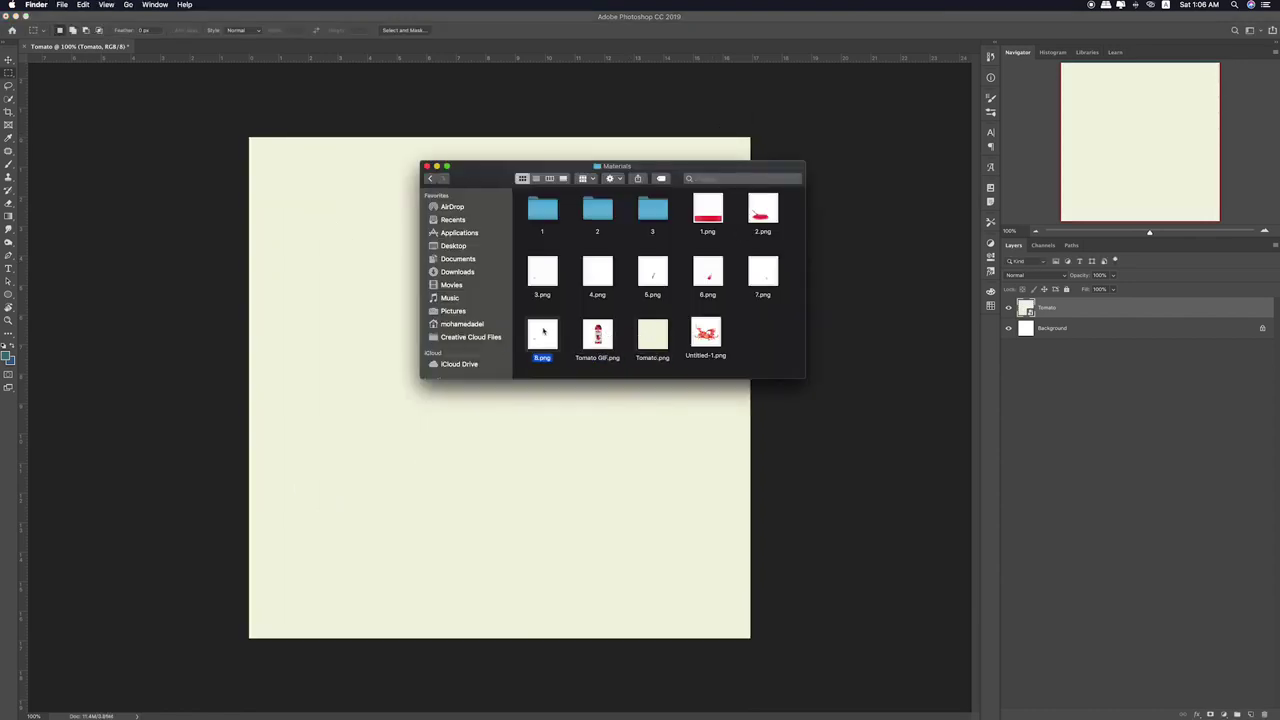
click(547, 278)
click(597, 333)
drag(597, 333, 315, 256)
key(Return)
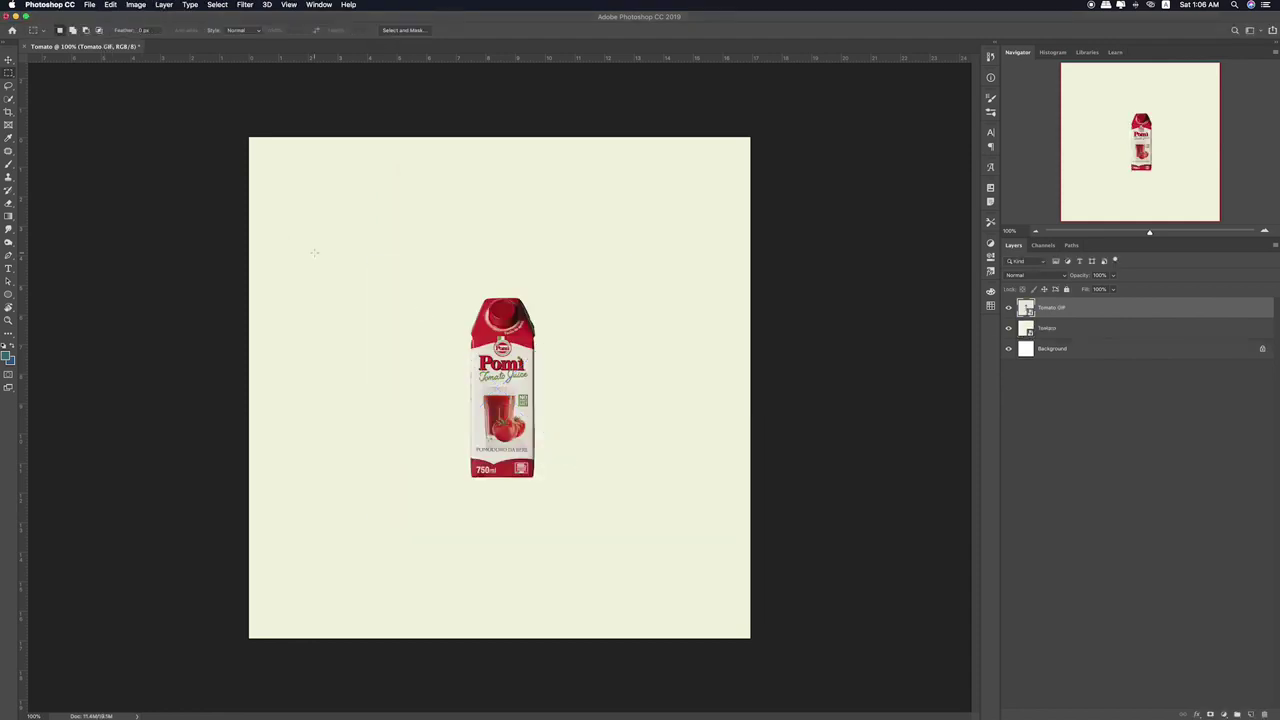
- Enlarge the juice carton moderately with Free Transform, keeping it centered on the canvas
key(super+t)
drag(624, 262, 669, 226)
key(Return)
- Put the Tomato GIF layer in a group and add an empty layer above it, clipped to the carton
key(super+plus)
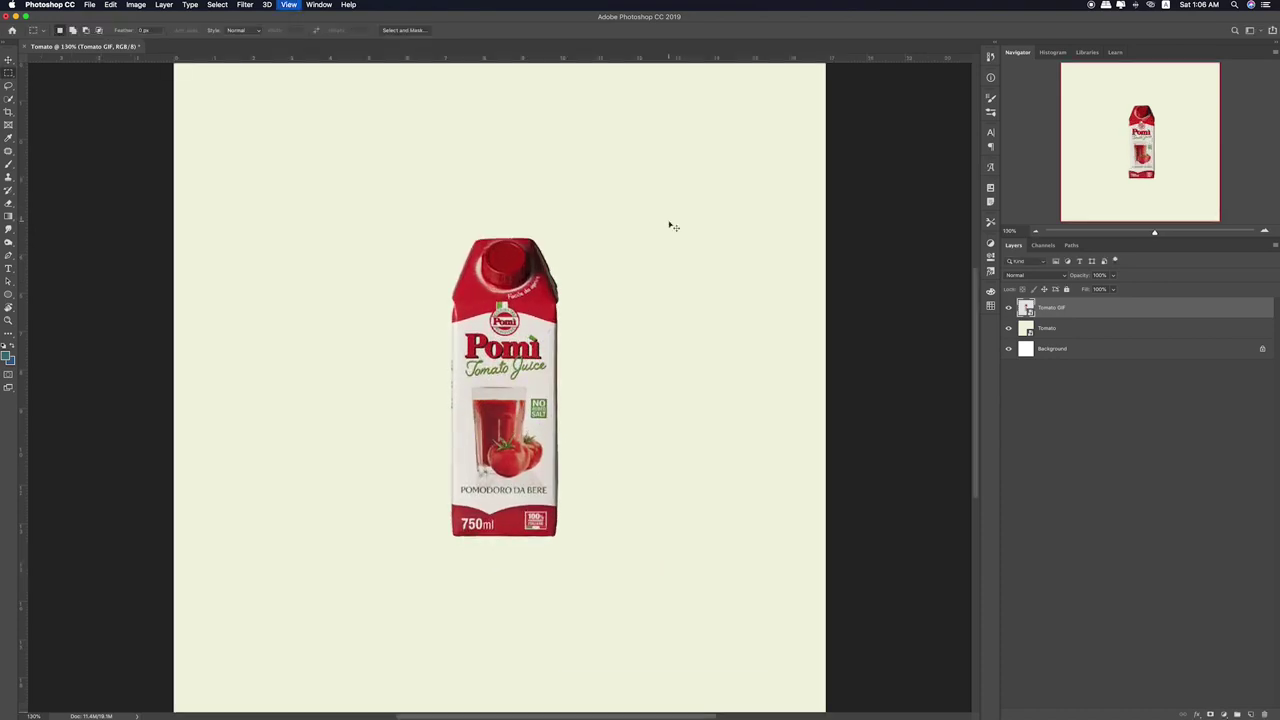
key(super+plus)
drag(668, 345, 654, 234)
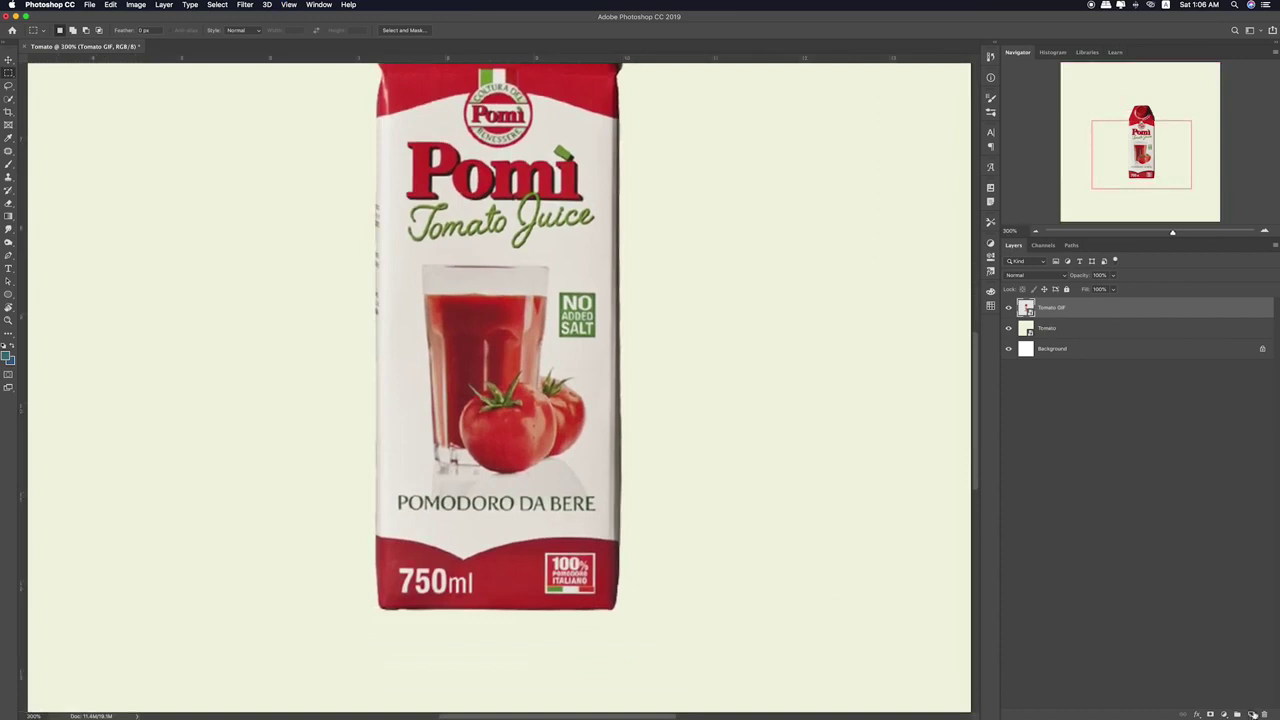
key(super+g)
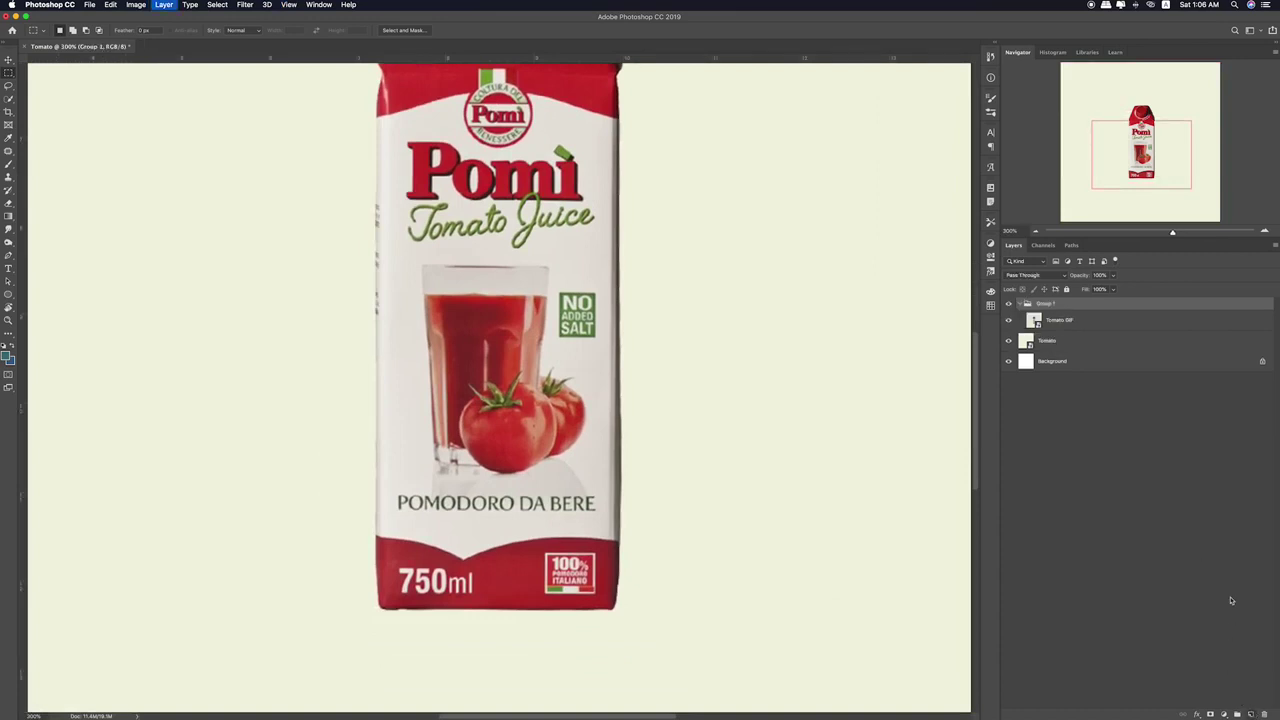
click(1251, 714)
drag(1062, 320, 1071, 337)
- Paint a soft black shadow along the carton's bottom edge on the clipped layer, with the brush at 100% opacity
key(b)
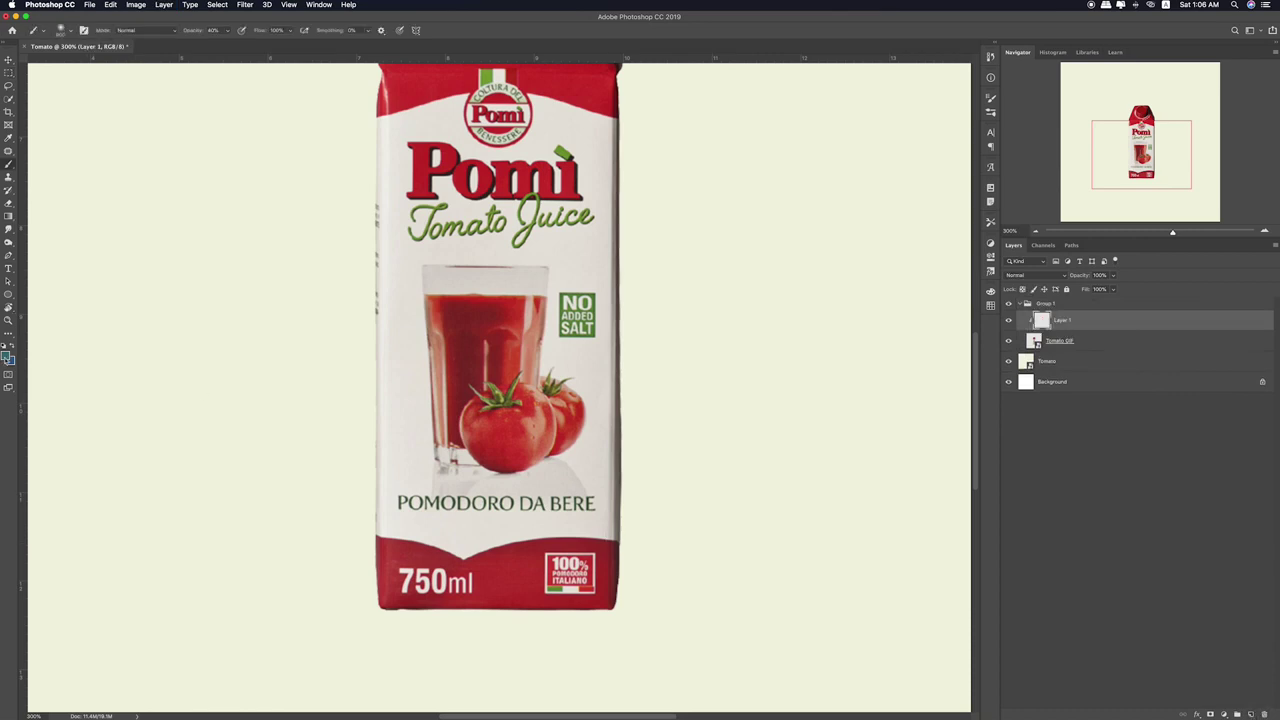
click(7, 357)
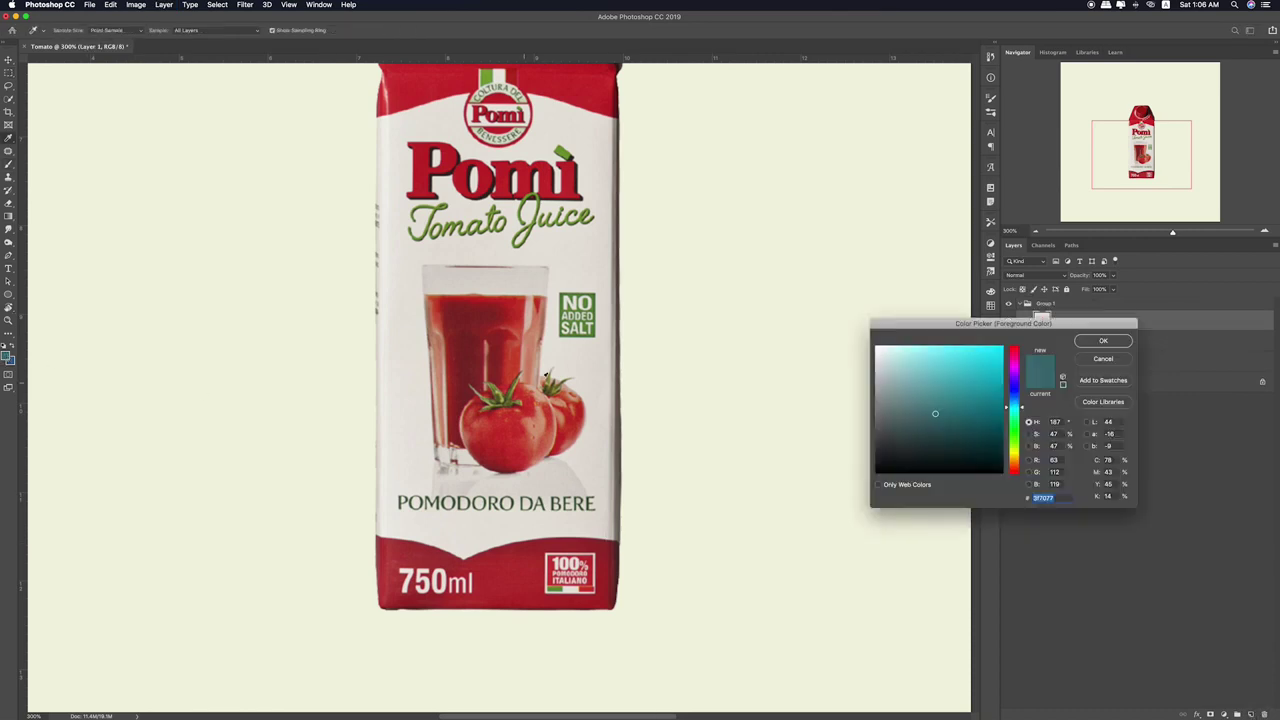
click(1093, 343)
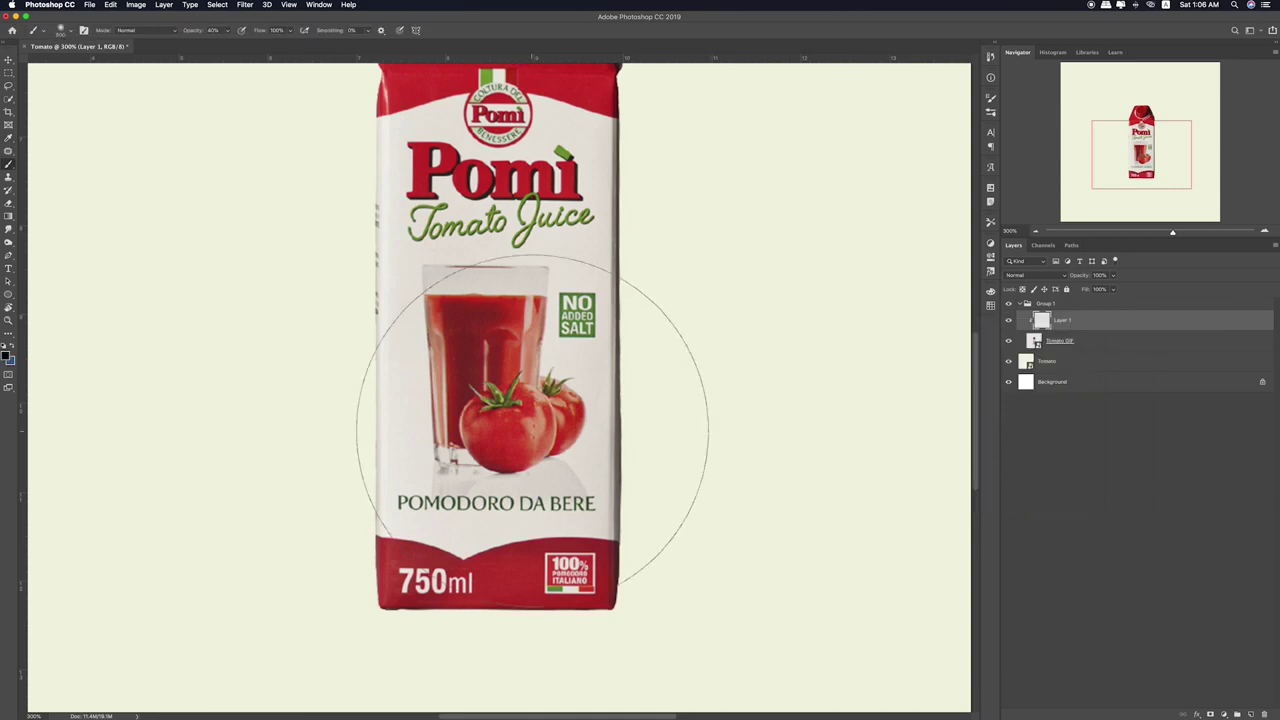
key(0)
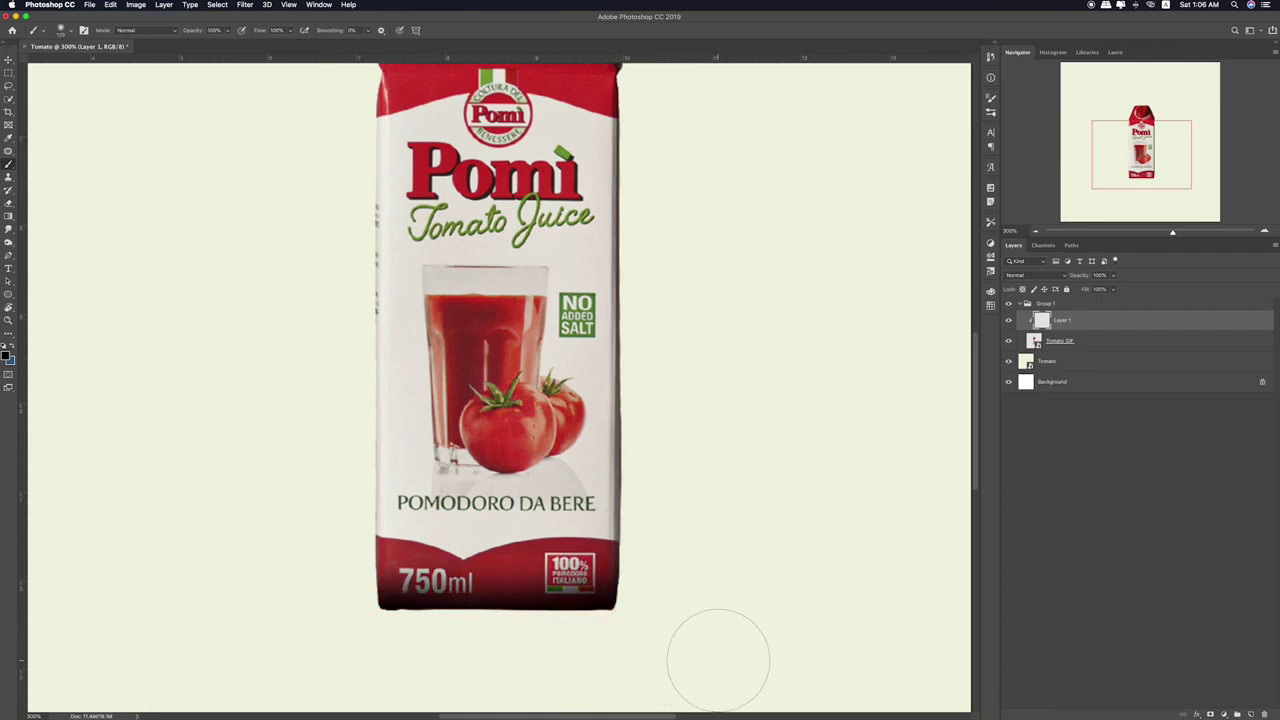
- Set the blend mode of the carton's bottom-edge shadow layer to Overlay
key(v)
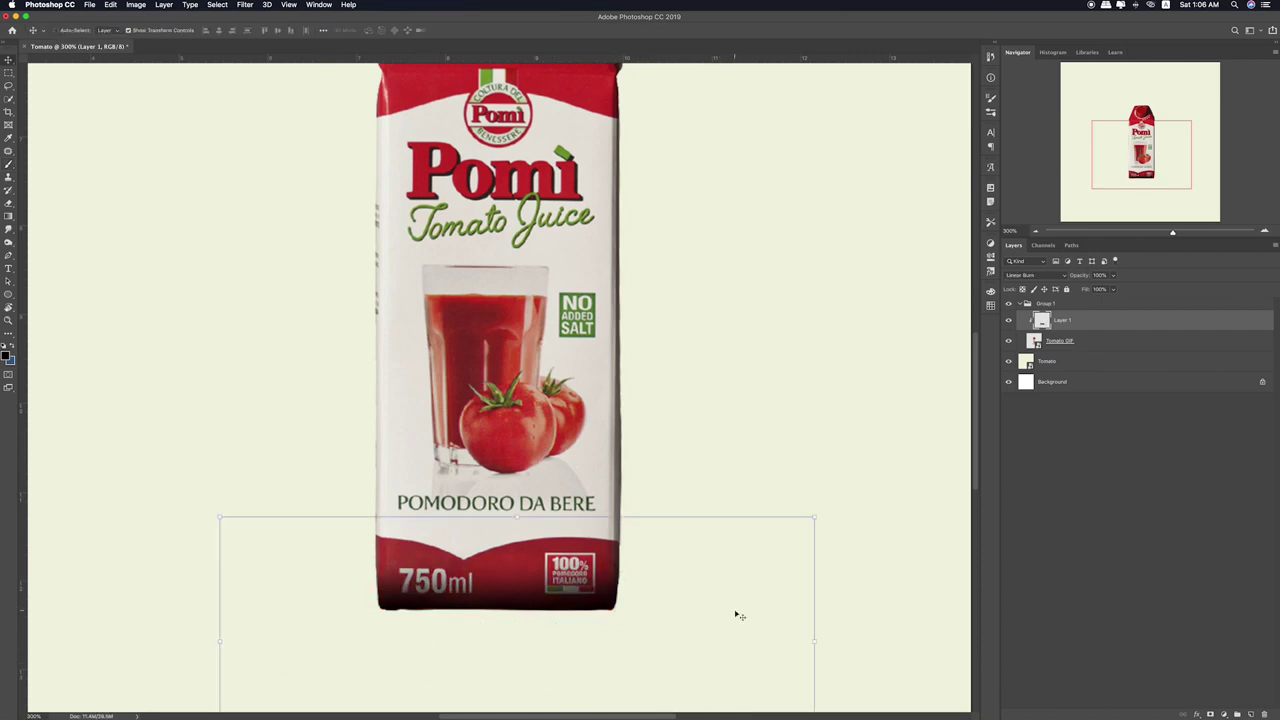
key(shift+plus)
key(shift+plus)
key(shift+plus)
key(shift+plus)
key(shift+plus)
key(shift+plus)
key(shift+plus)
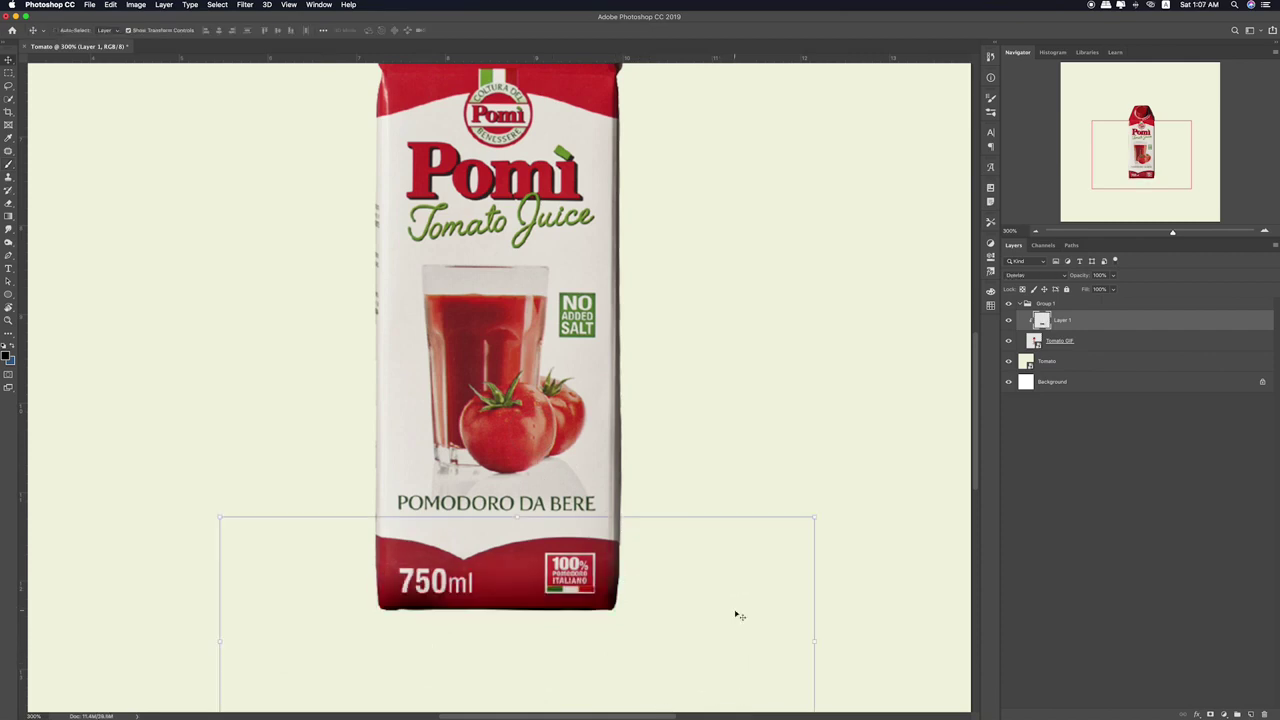
- Soften the shadow on the carton's lower part with a large, soft, semi-transparent eraser
key(e)
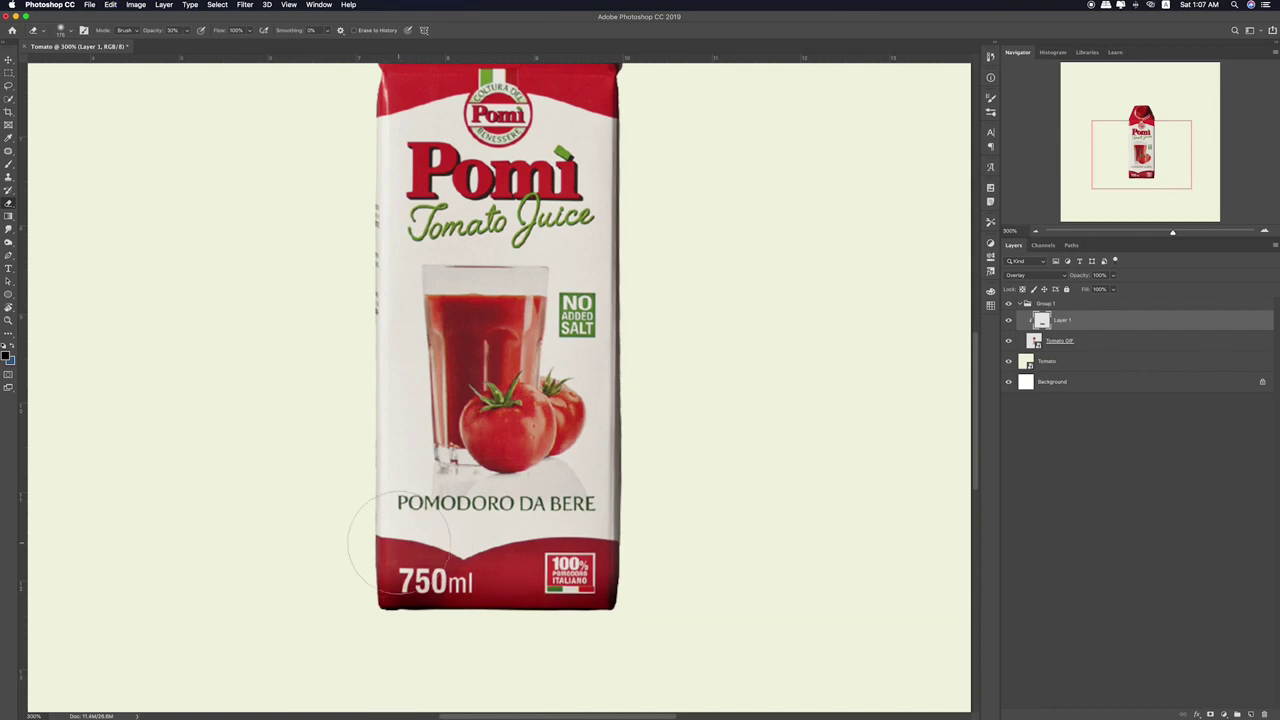
key(bracketright)
key(bracketright)
key(bracketright)
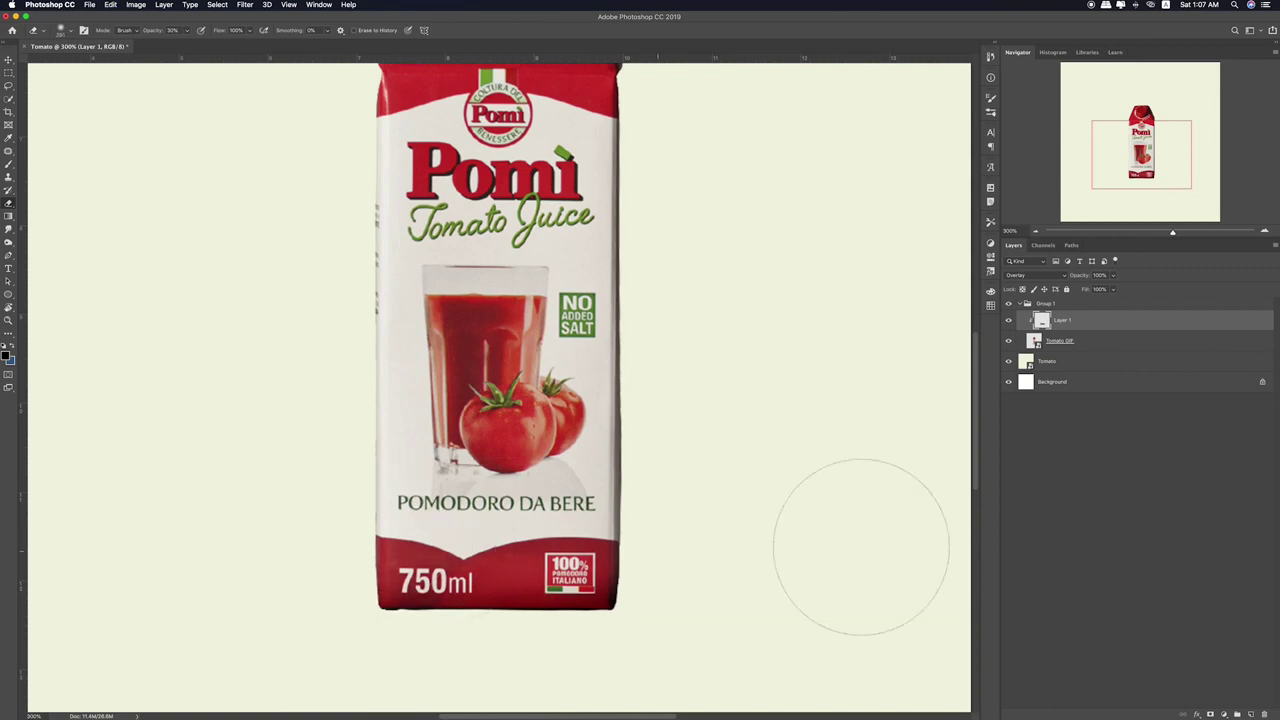
key(super+0)
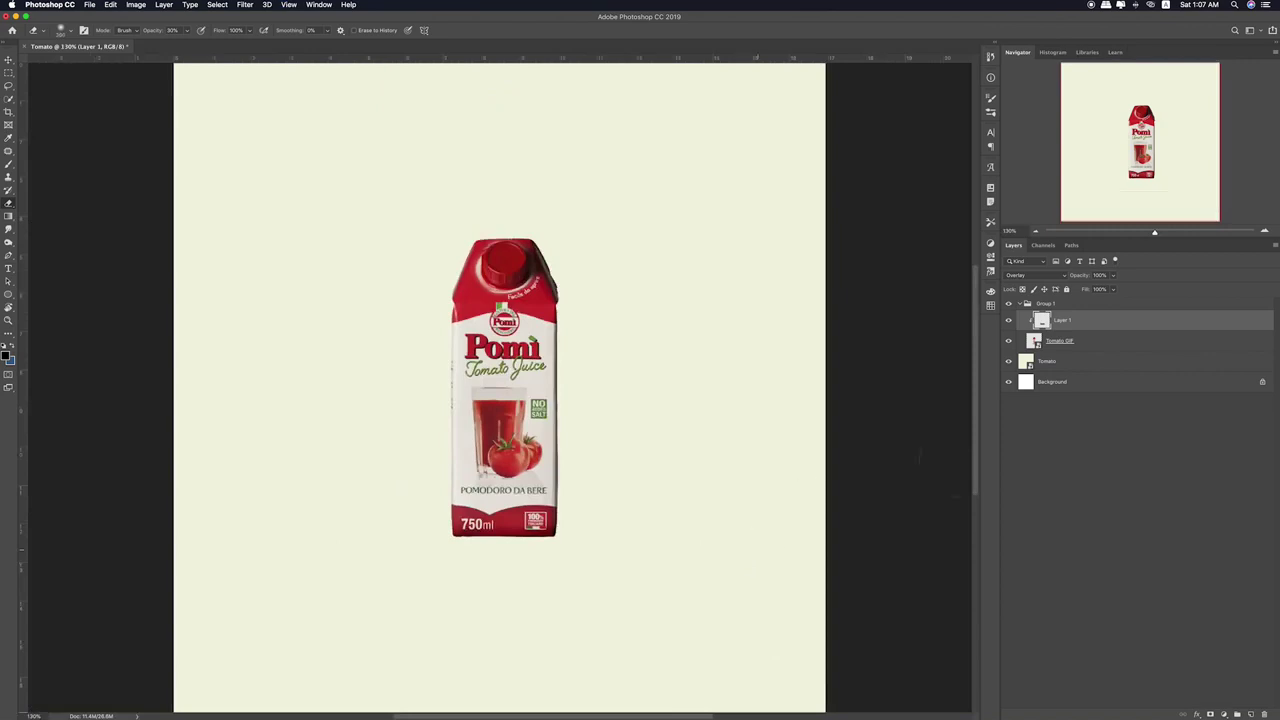
- Add a new layer directly above the Tomato background layer and paint a large soft black spot beside the carton
click(1100, 362)
click(1237, 714)
key(b)
key(bracketright)
key(bracketright)
key(bracketright)
key(bracketright)
click(400, 370)
click(410, 370)
- Flatten the black spot into a thin ellipse and position it under the carton's base as a ground shadow
key(super+t)
mouse_move(413, 212)
mouse_down()
mouse_move(413, 491)
mouse_move(532, 537)
mouse_up()
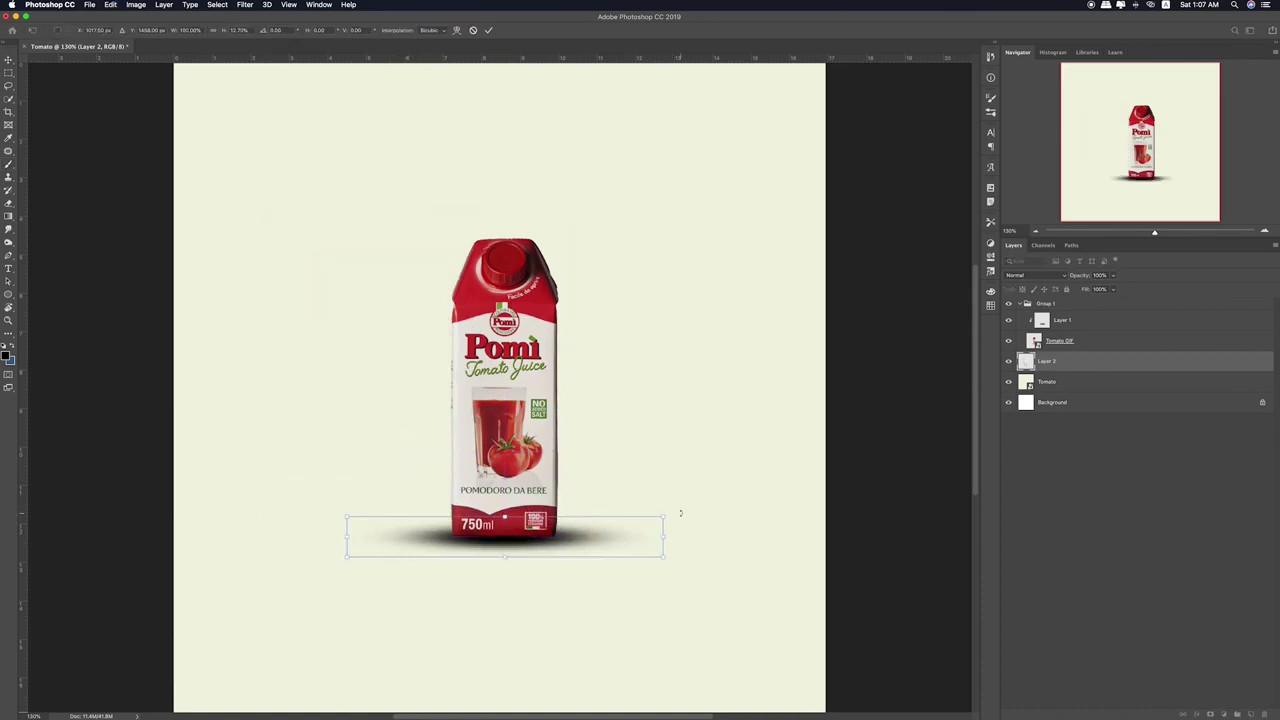
key(Return)
- Shrink the ground shadow with Free Transform until it extends only slightly beyond both sides of the carton's base
key(super+t)
drag(663, 516, 628, 520)
mouse_move(555, 531)
mouse_down()
mouse_move(505, 525)
mouse_move(524, 537)
mouse_up()
key(Return)
key(b)
key(ctrl+t)
drag(629, 534, 614, 535)
key(Return)
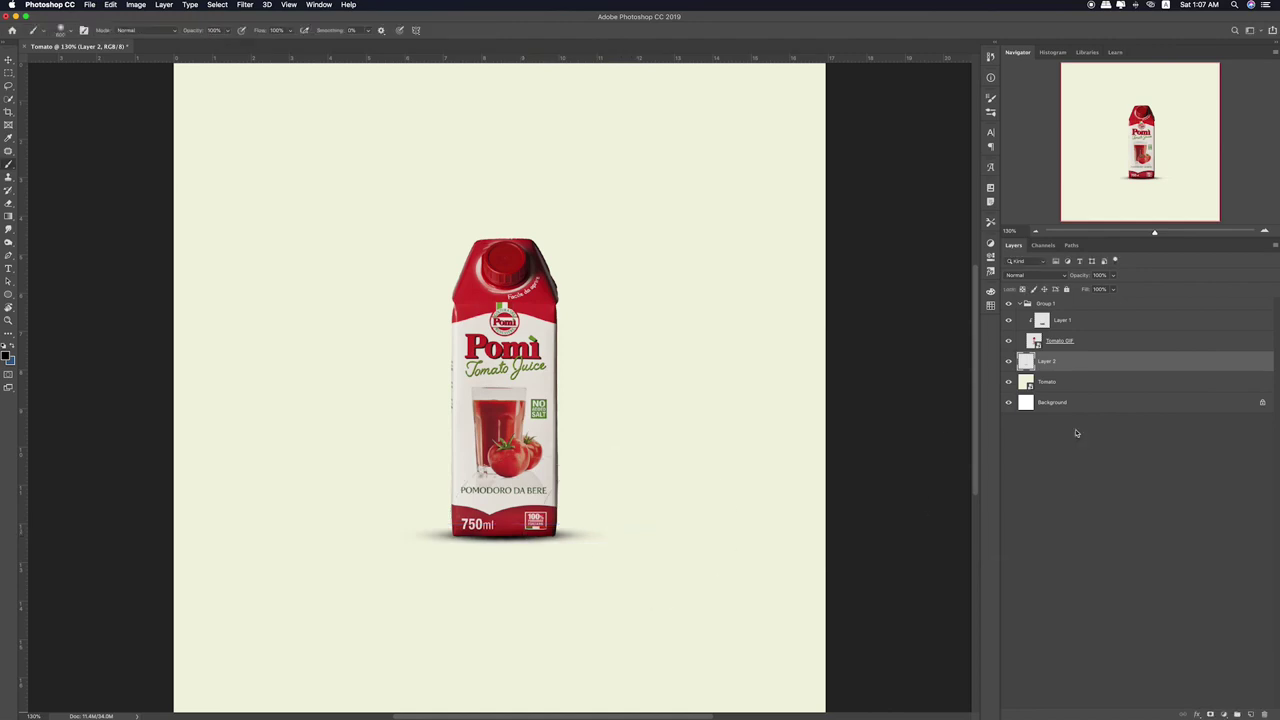
- Move the ground shadow layer into Group 1 below the carton and add a new clipped layer directly above the carton
mouse_move(1086, 367)
mouse_down()
mouse_move(1080, 350)
mouse_move(1094, 349)
mouse_up()
click(1098, 345)
click(1248, 712)
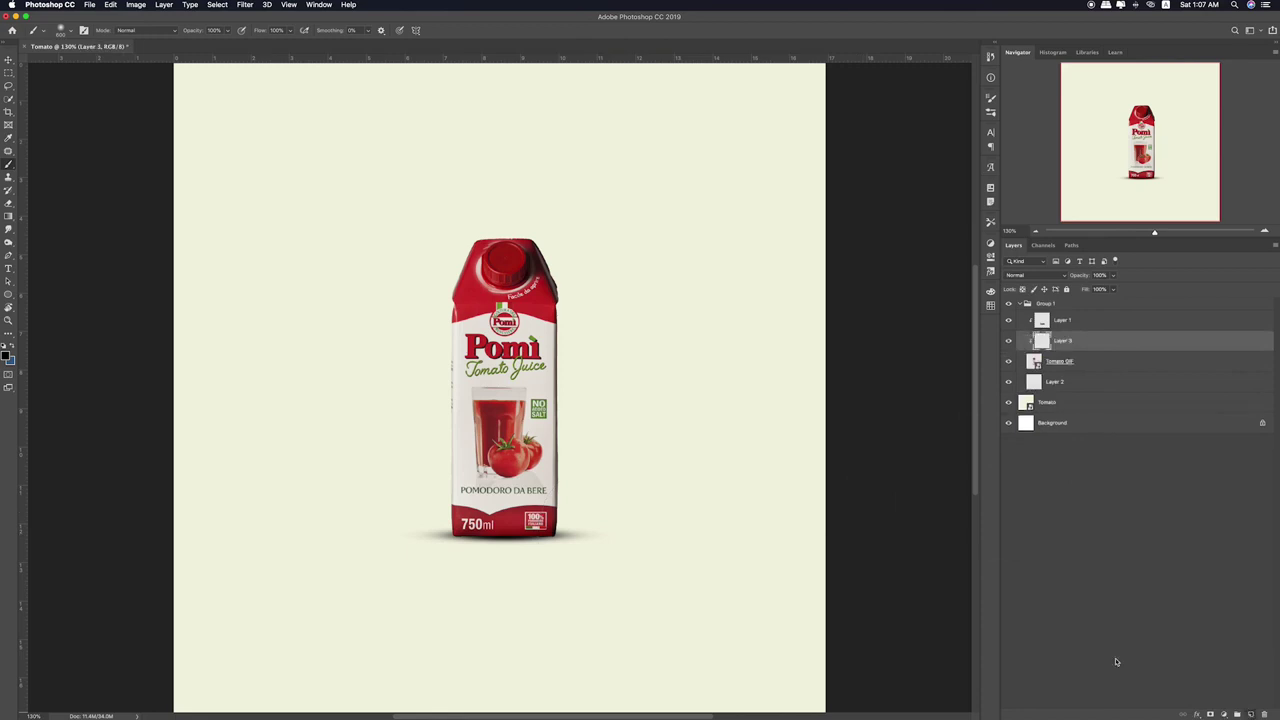
- Brush soft black across the carton's lower half, then set that layer to Overlay at roughly half opacity
drag(623, 486, 223, 527)
key(v)
key(shift+plus)
key(shift+plus)
key(shift+plus)
key(shift+plus)
key(shift+plus)
key(shift+plus)
key(shift+plus)
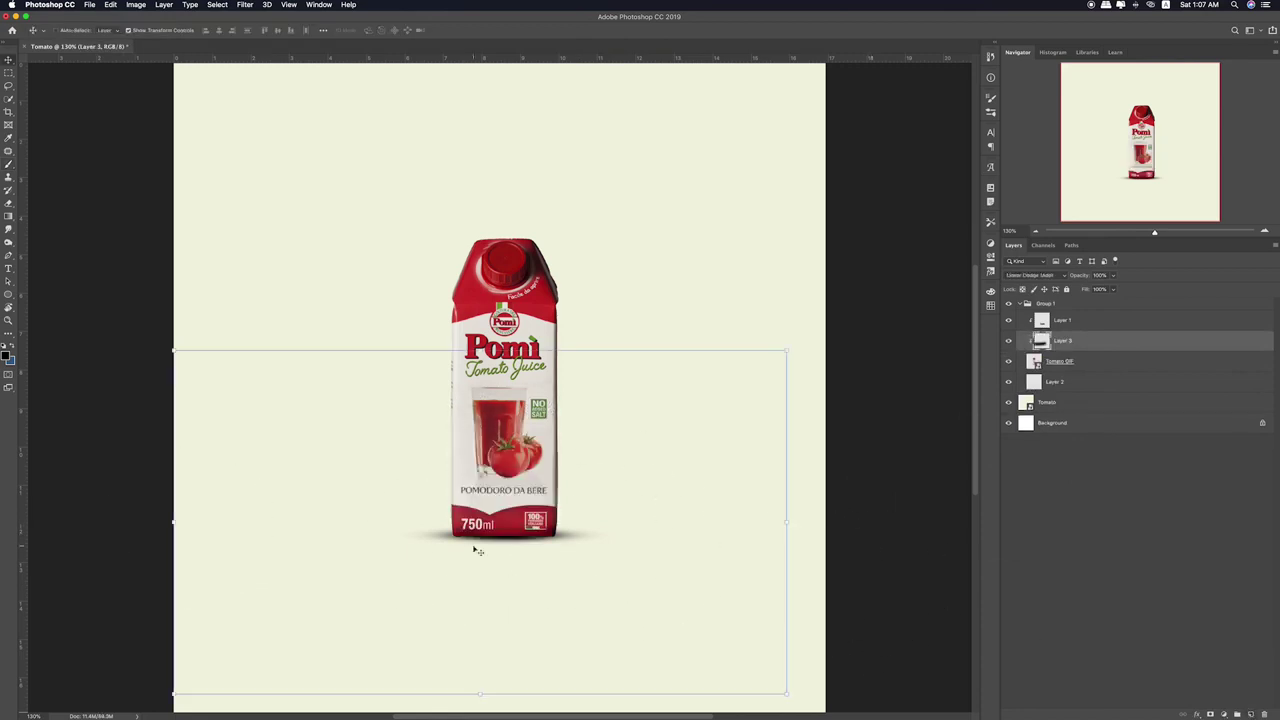
key(shift+plus)
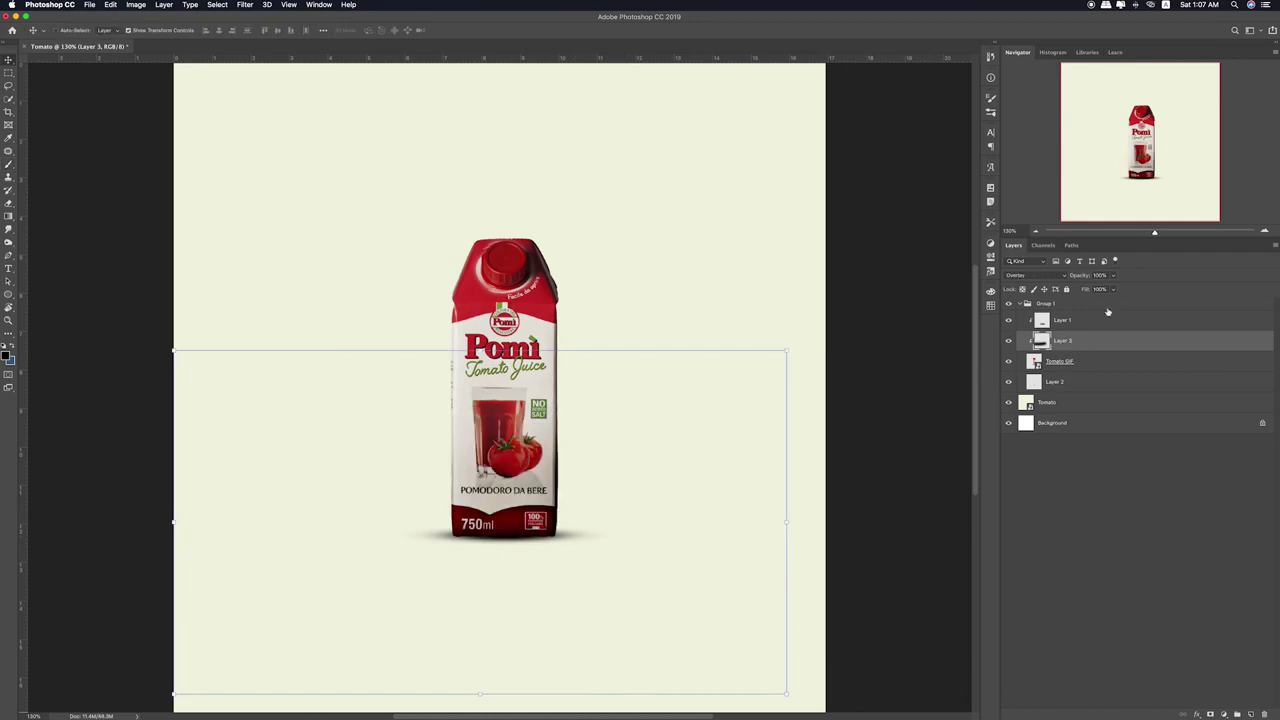
drag(1115, 276, 1090, 289)
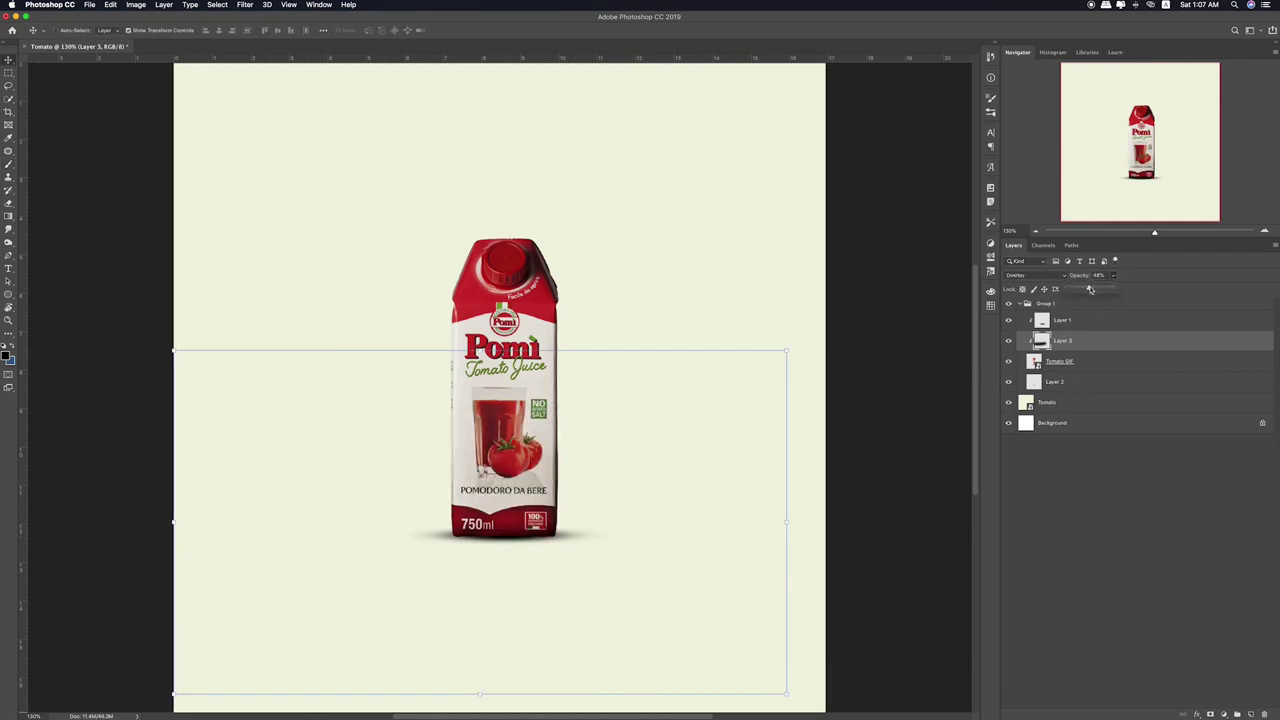
- Try successive blend modes on the ground shadow Layer 2 and leave it set to Overlay
click(1068, 362)
click(1068, 380)
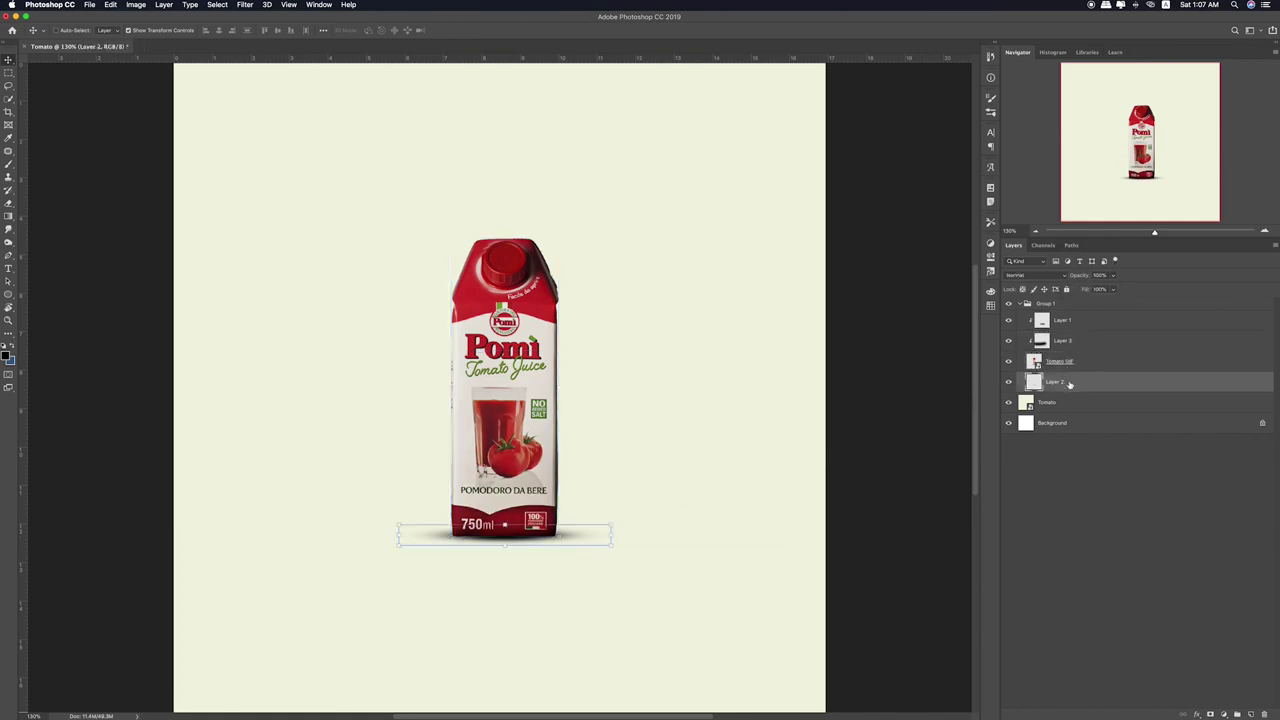
key(shift+plus)
key(shift+plus)
key(shift+plus)
key(shift+plus)
key(shift+plus)
key(shift+plus)
key(shift+plus)
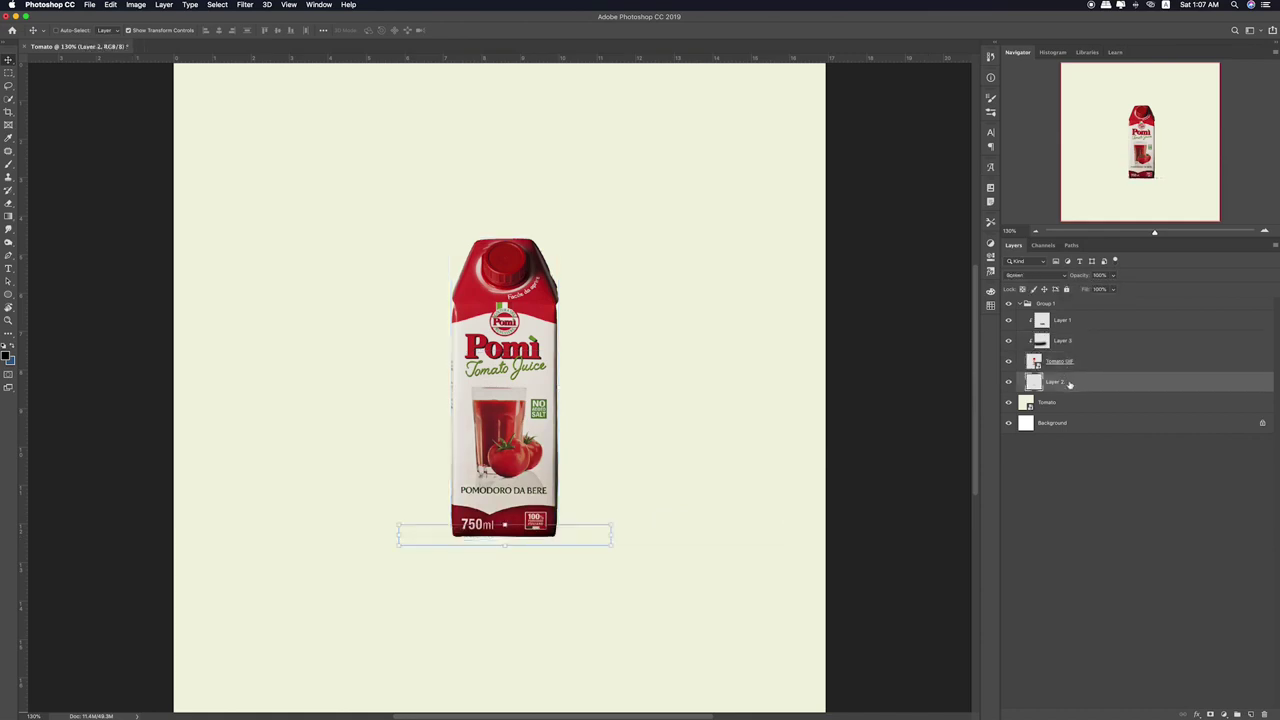
key(shift+plus)
key(shift+plus)
key(shift+plus)
key(shift+plus)
key(shift+plus)
key(shift+plus)
key(shift+plus)
key(shift+plus)
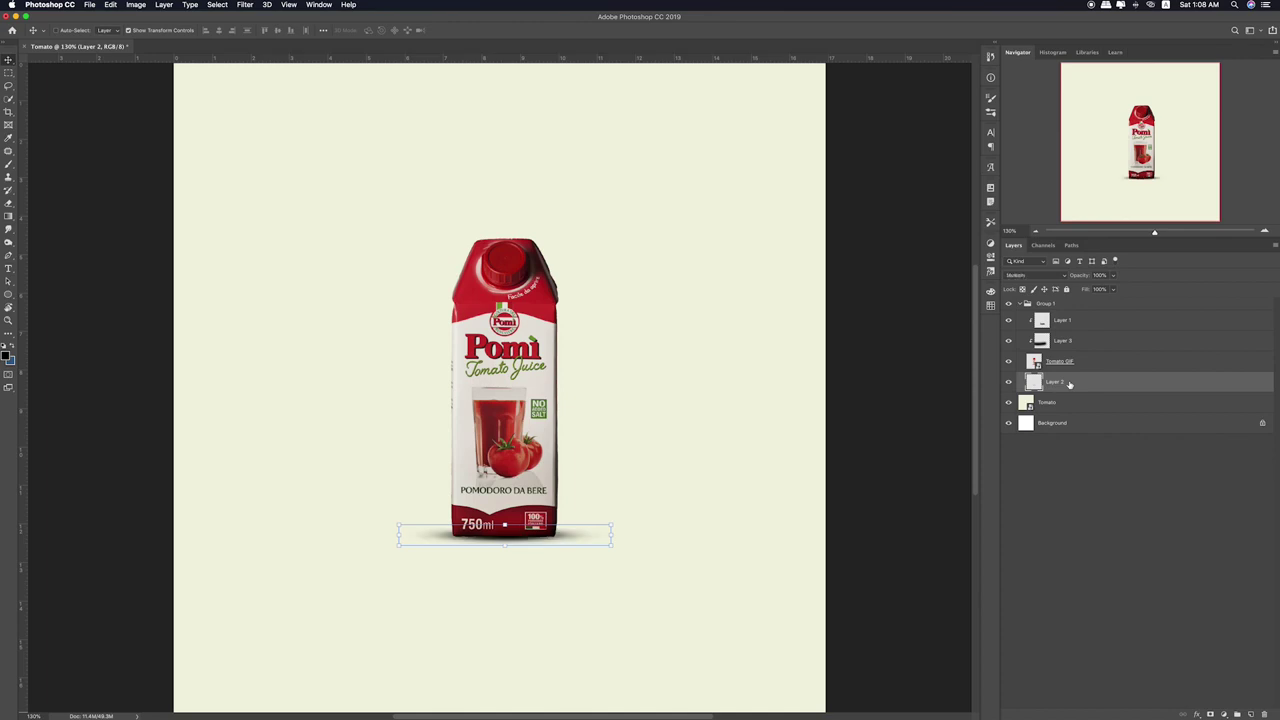
key(shift+plus)
key(shift+plus)
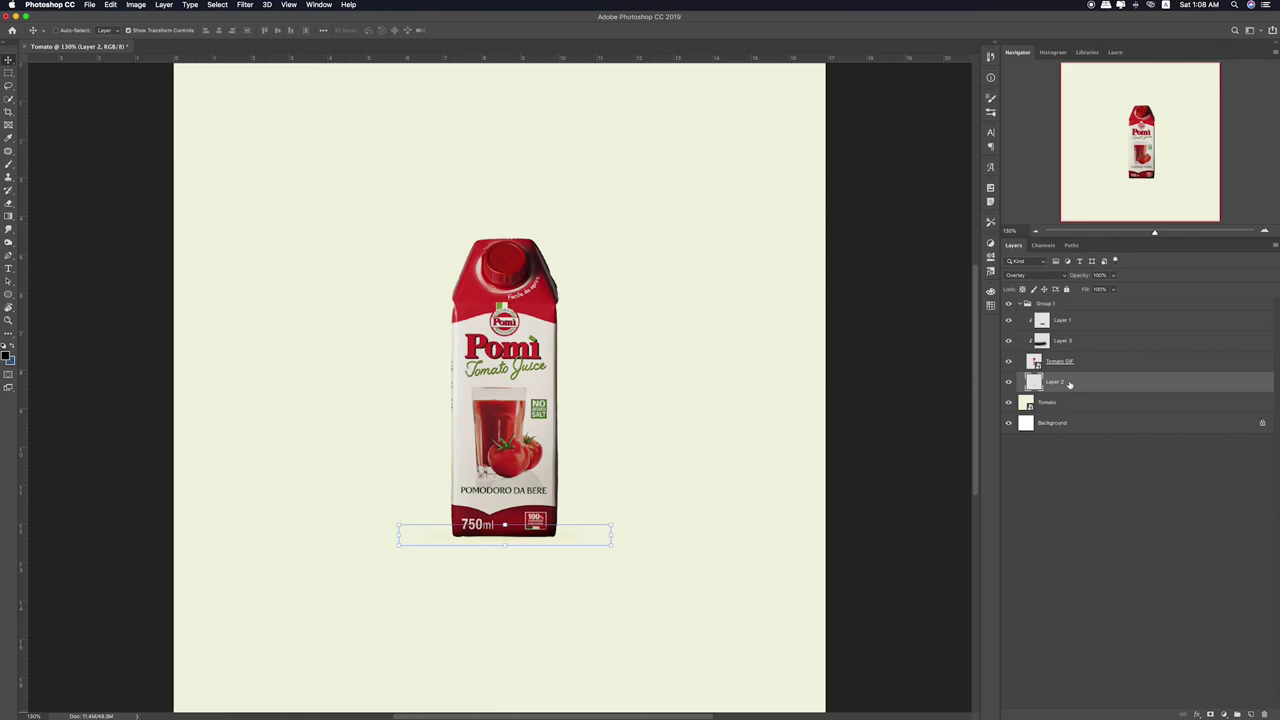
- Duplicate the ground shadow layer twice and set the topmost copy to Normal blending at roughly half opacity
key(super+j)
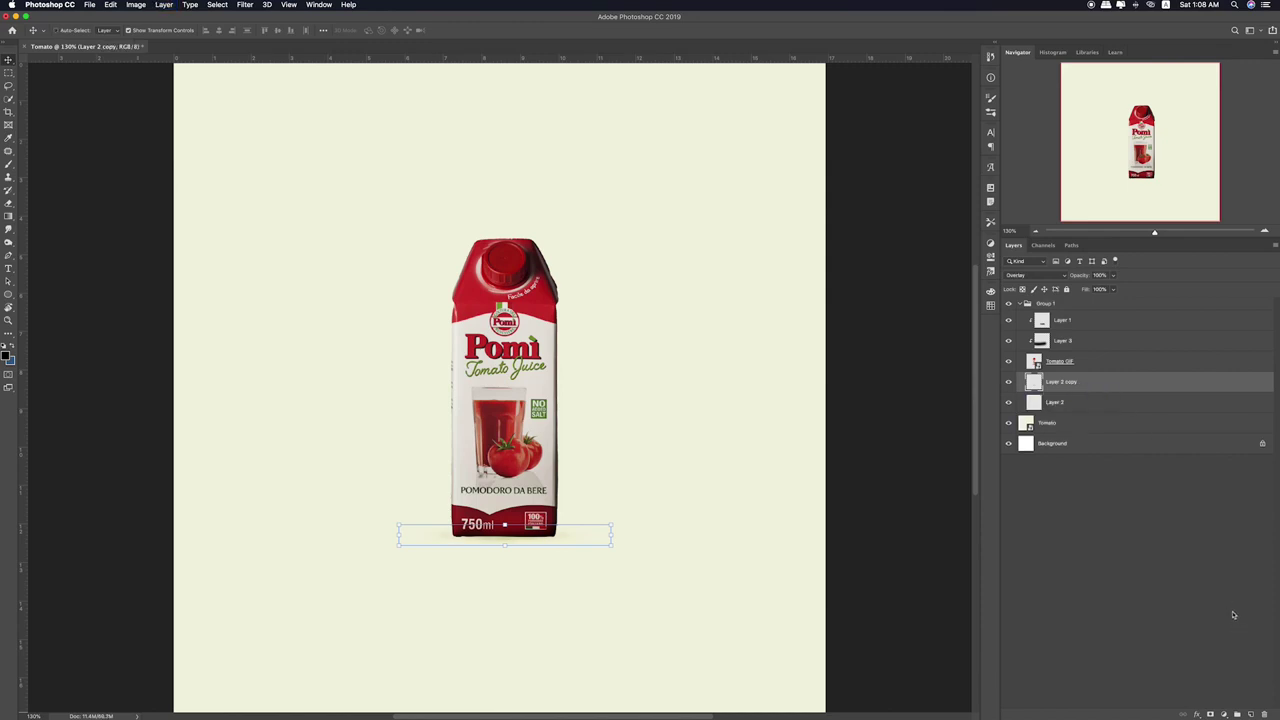
key(super+j)
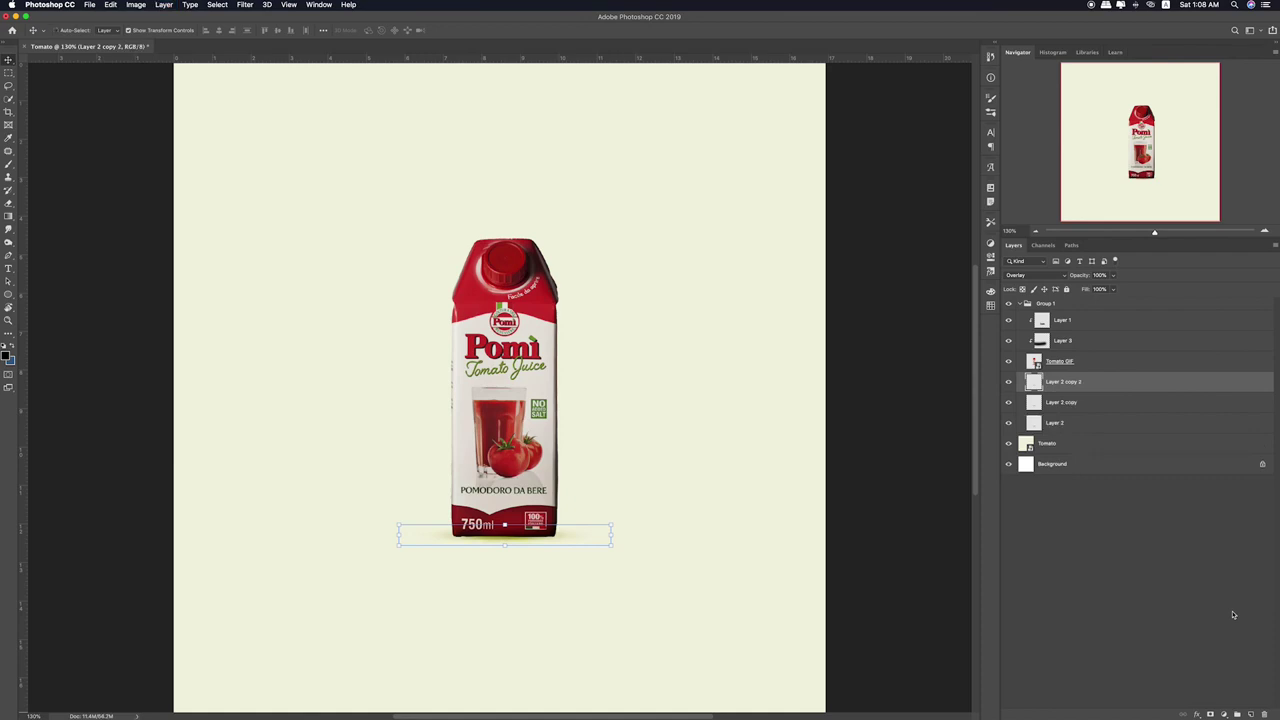
click(1040, 276)
click(1022, 166)
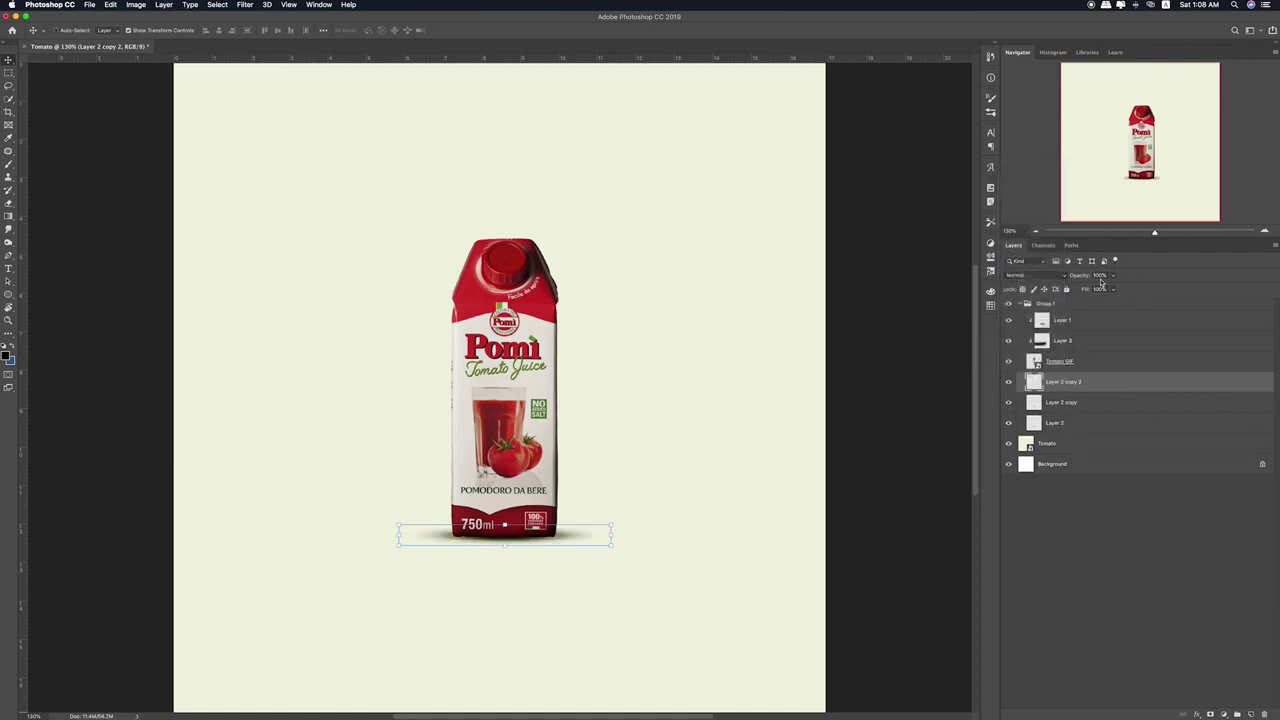
click(1113, 276)
drag(1117, 289, 1091, 290)
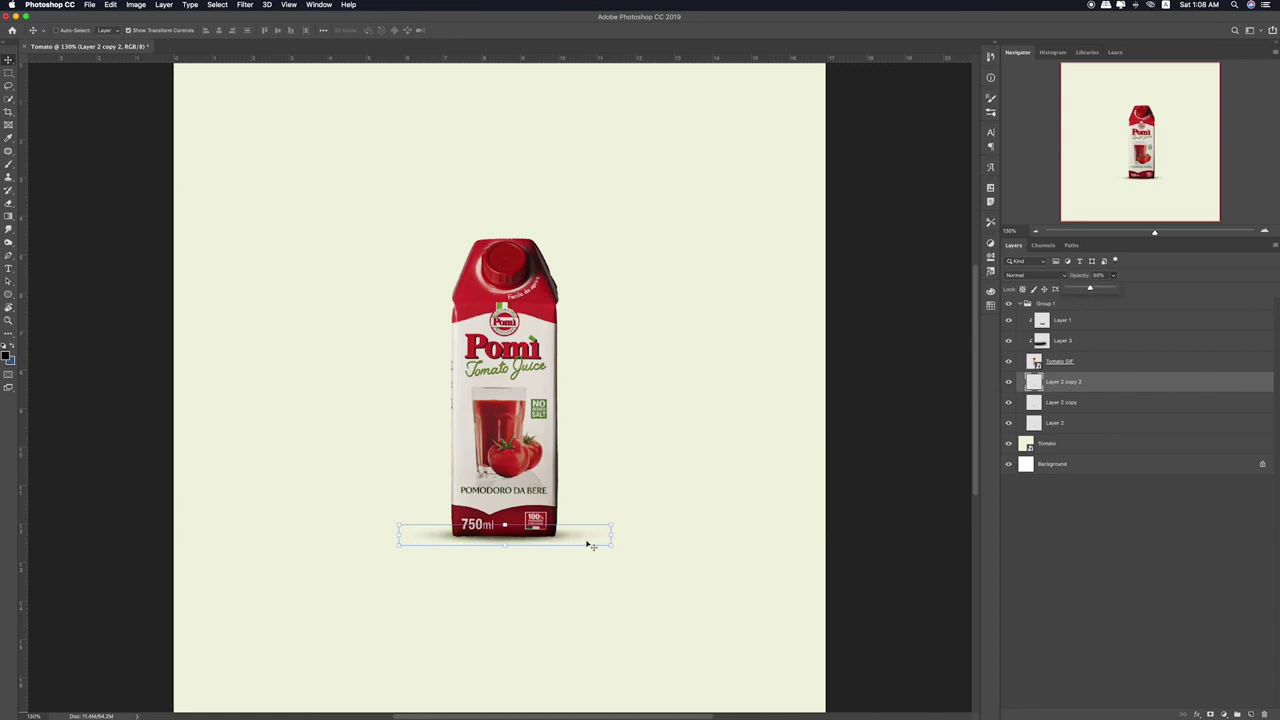
- Shrink the topmost ground shadow copy horizontally and vertically beneath the carton and set it to roughly three-quarters opacity
drag(614, 548, 587, 544)
key(Return)
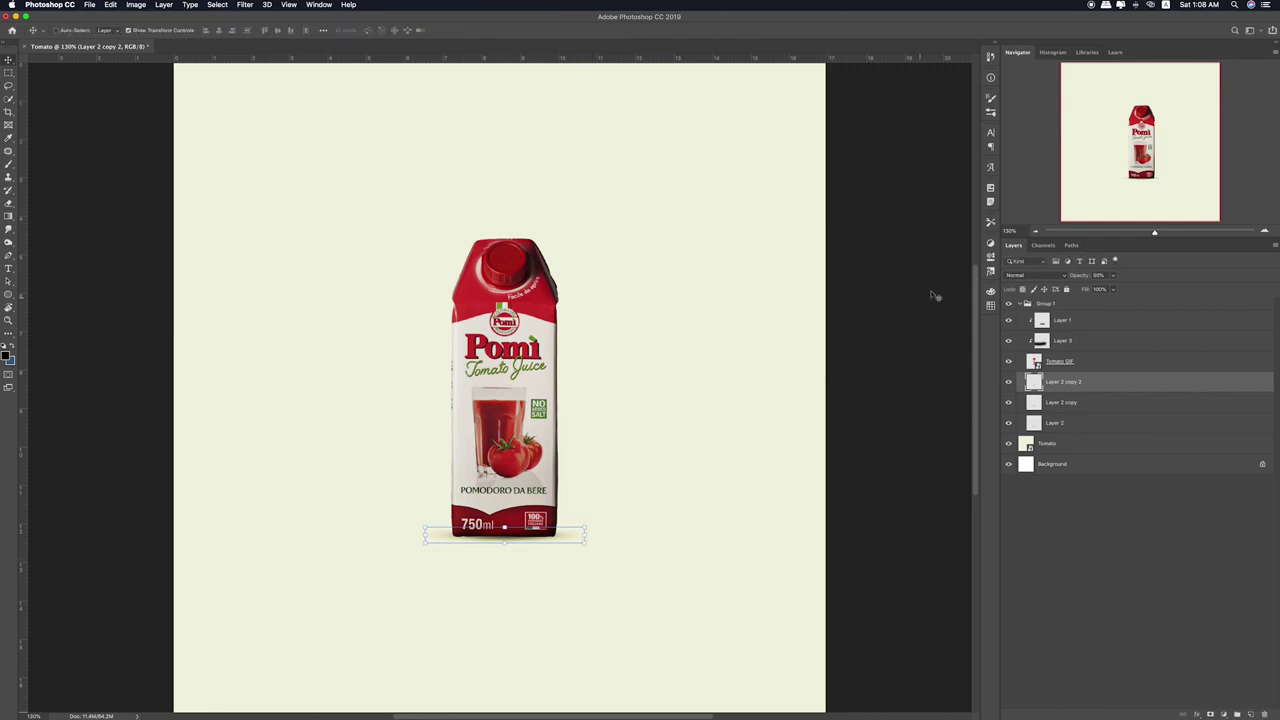
click(1113, 276)
click(1125, 289)
drag(504, 541, 507, 530)
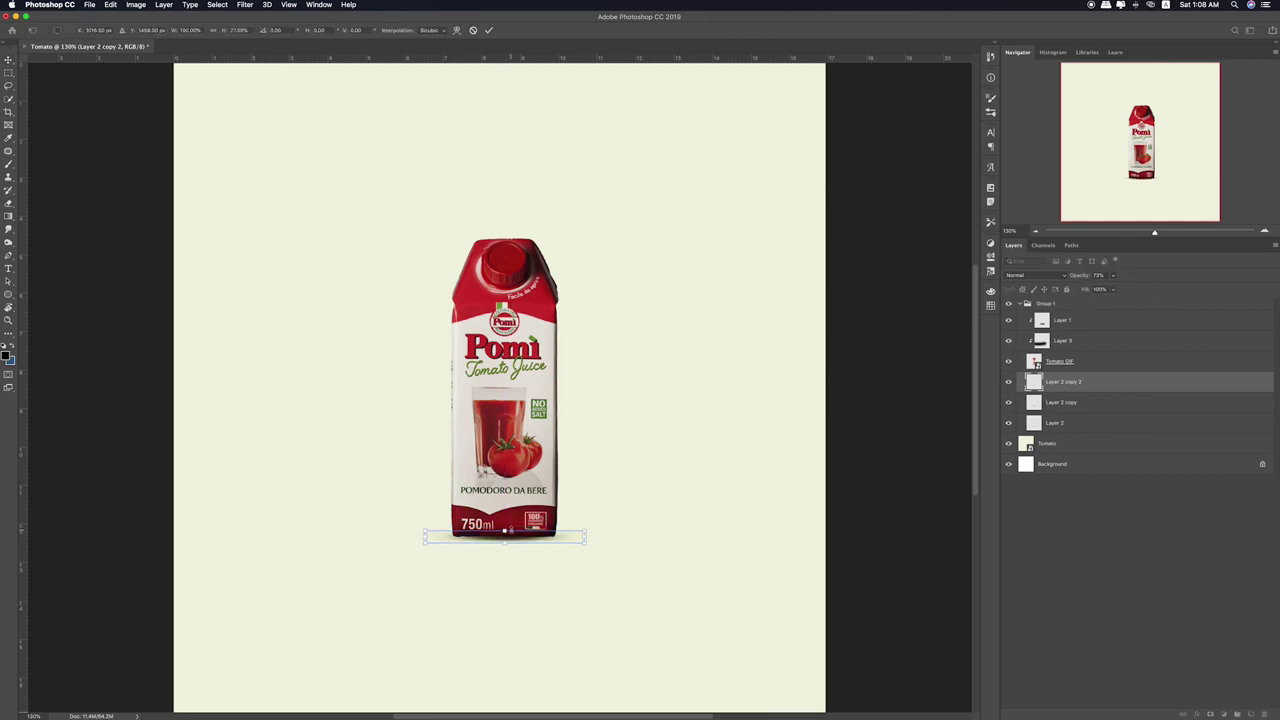
key(Return)
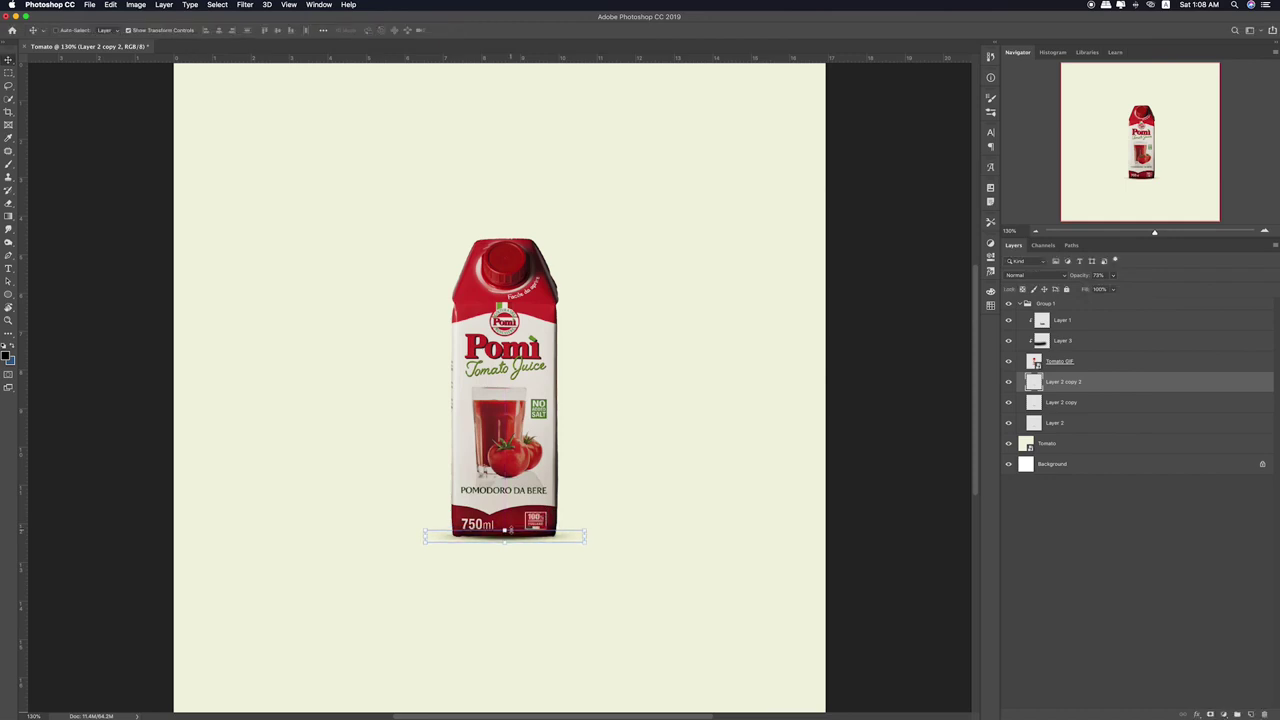
- Widen the topmost shadow copy slightly beyond both sides of the carton and stretch its height to about 148%
key(super+t)
drag(586, 541, 600, 546)
key(Return)
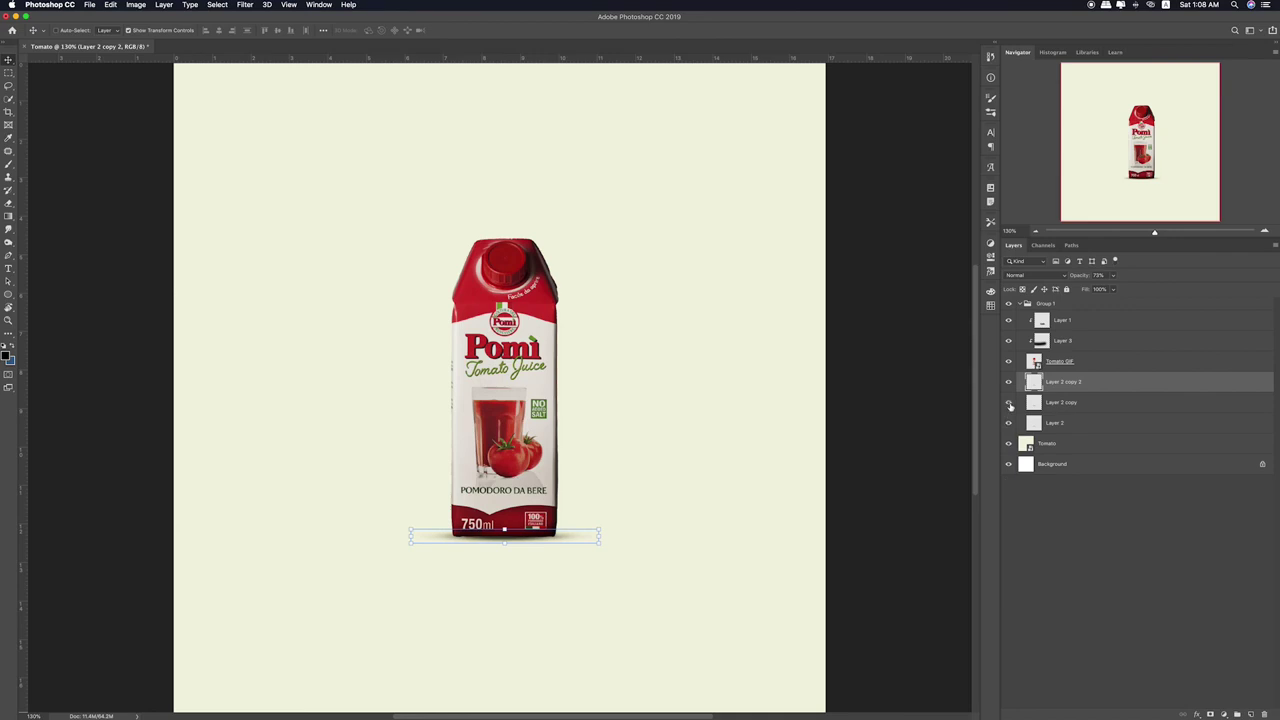
key(super+t)
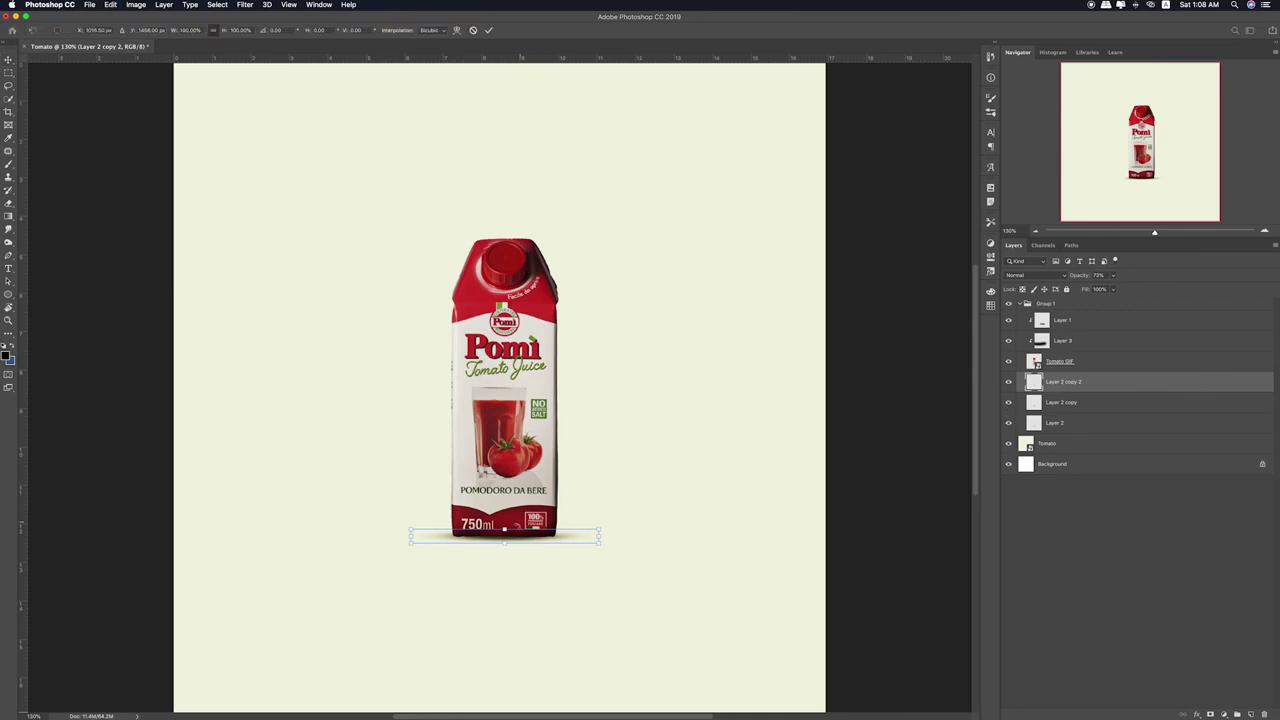
drag(506, 529, 504, 546)
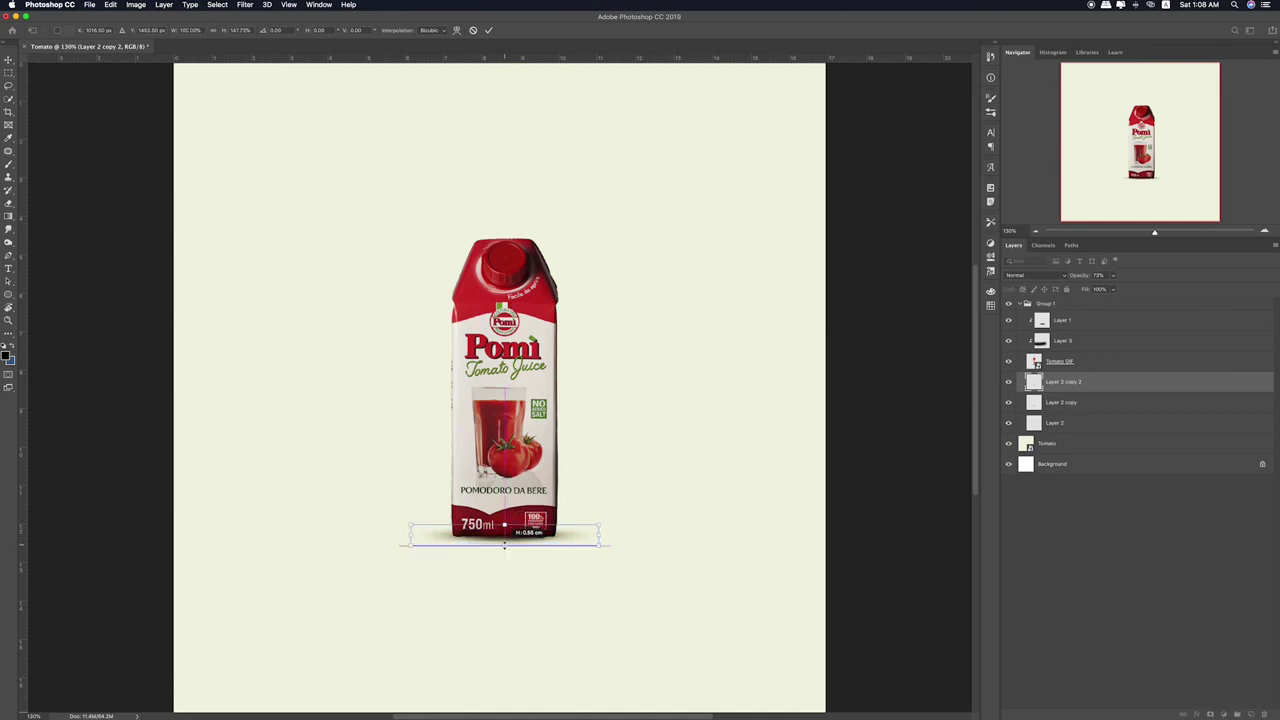
key(Return)
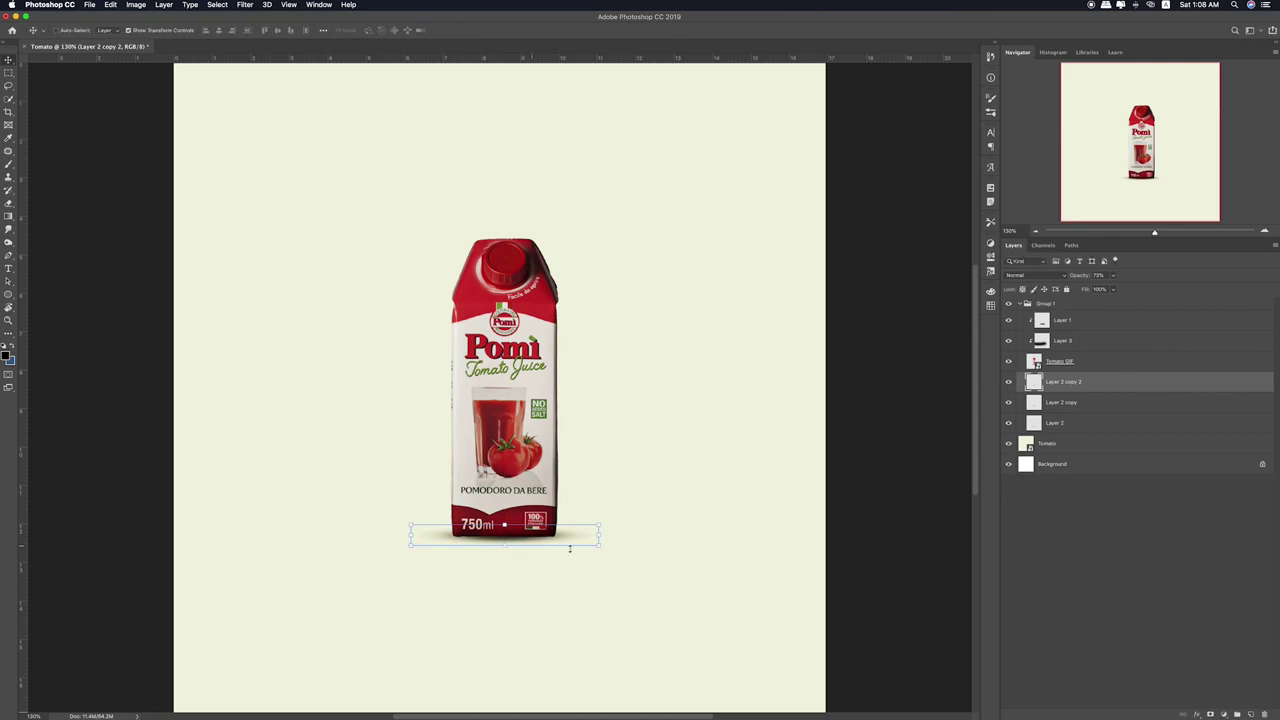
- Move Group 1 with the carton and its shadows about 1.26 cm right and 0.79 cm down
shift+click(1065, 427)
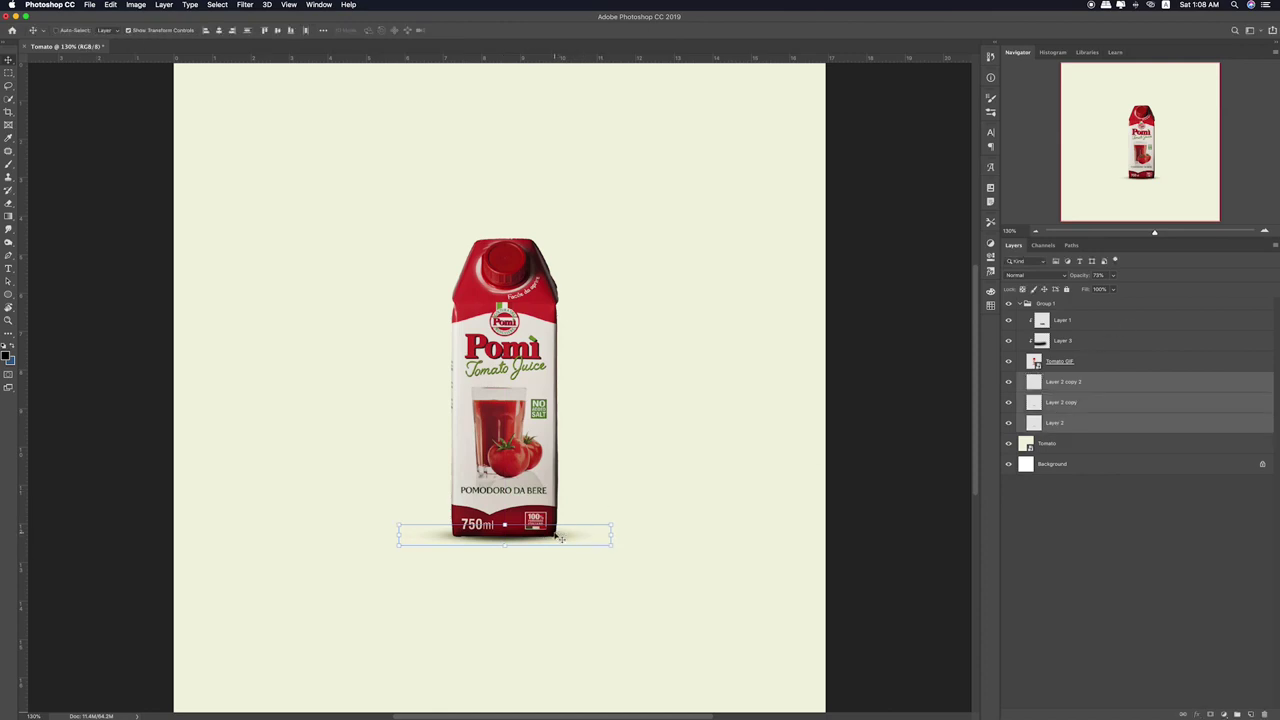
click(1059, 365)
click(1060, 320)
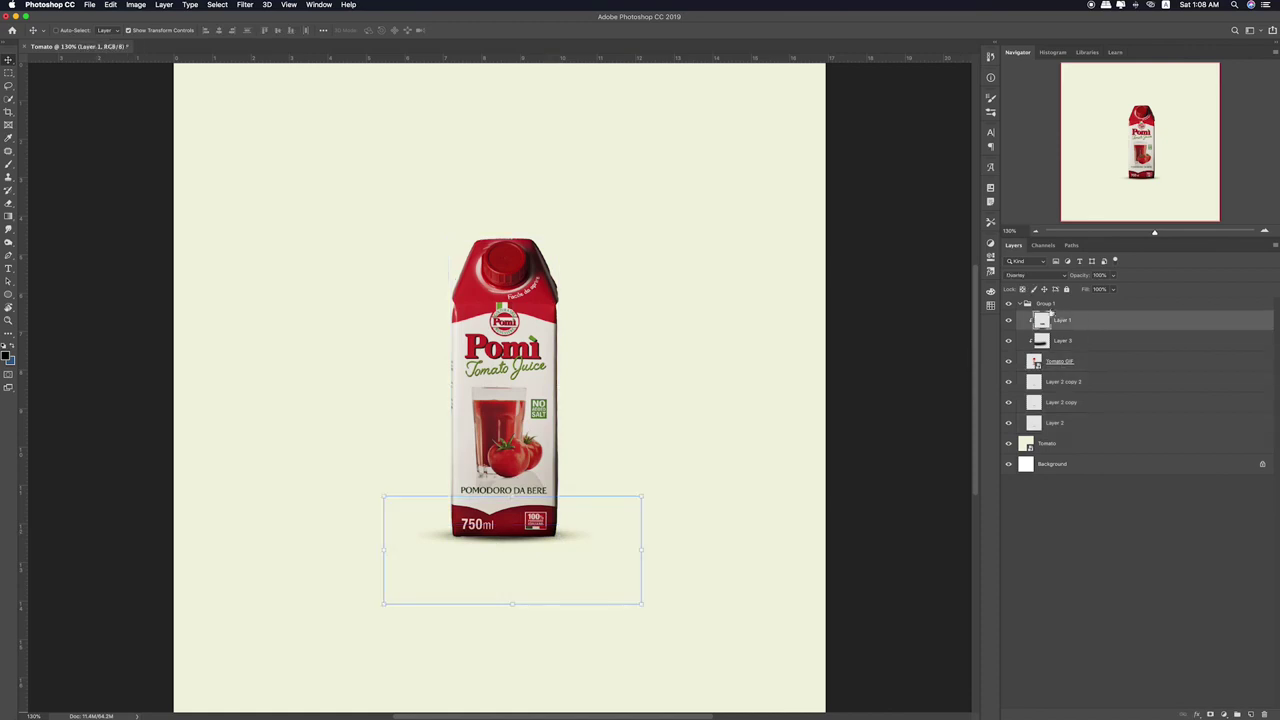
click(1045, 303)
drag(594, 414, 642, 444)
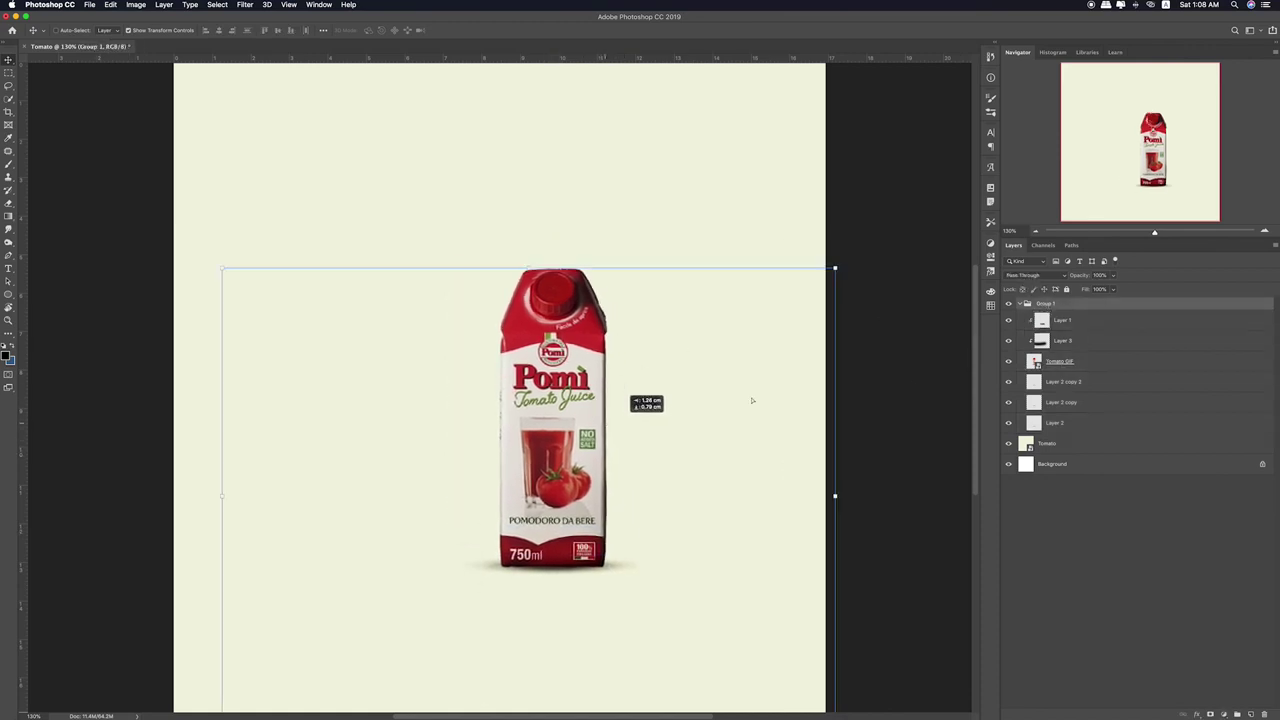
- Choose the Eraser tool for the topmost shadow copy, Layer 2 copy 2, and collapse Group 1
click(1087, 389)
key(e)
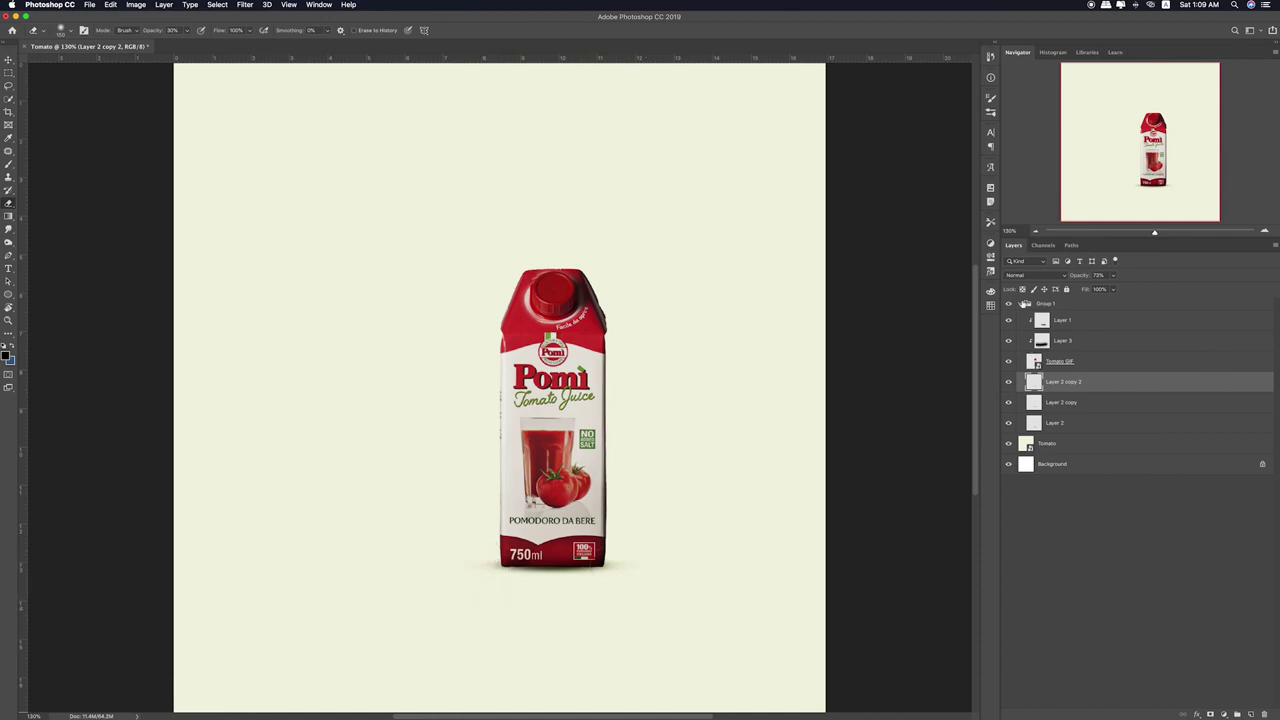
click(1017, 303)
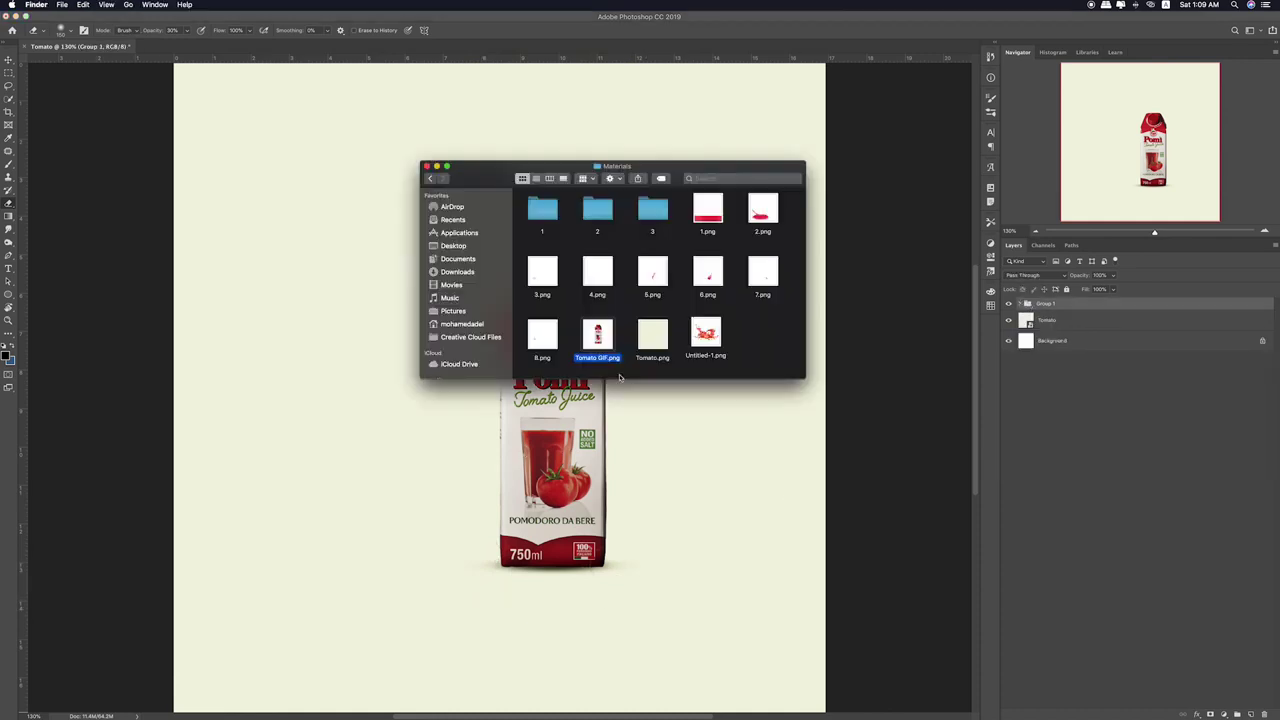
- Switch to the Finder's Materials folder and preview its image files to look for the juice splash
click(543, 335)
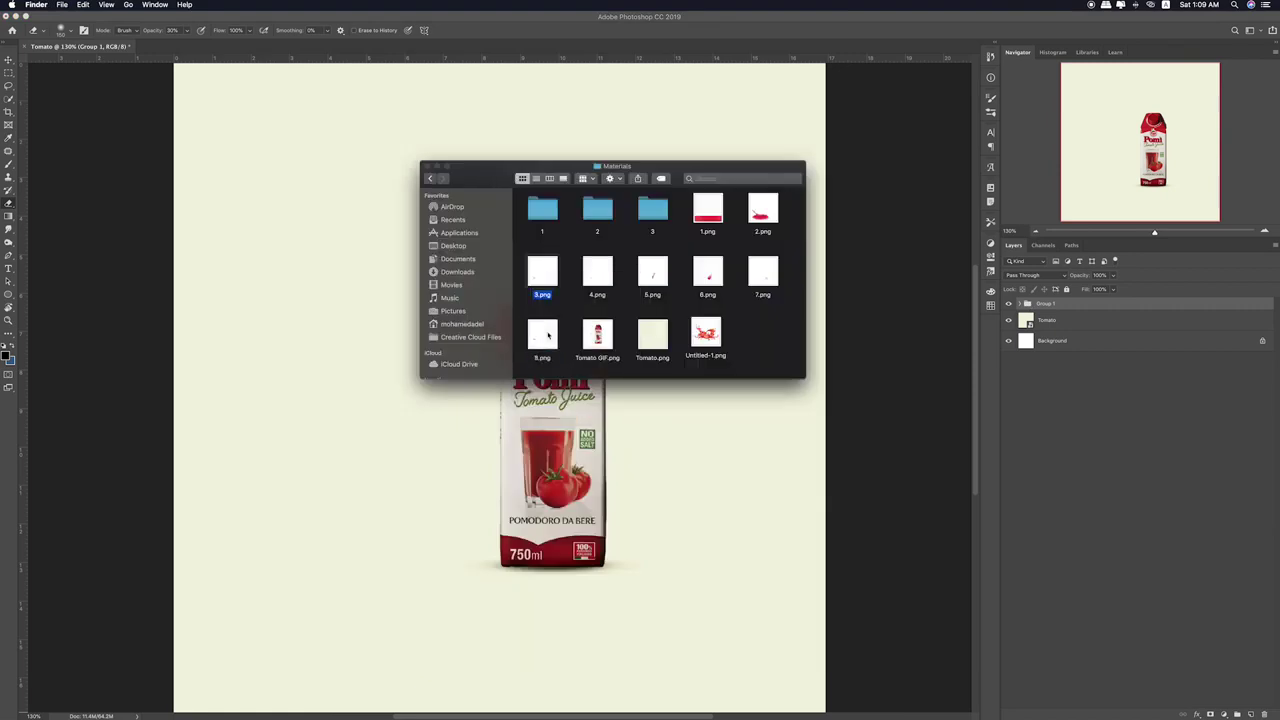
key(space)
key(Right)
key(Right)
key(Right)
key(space)
key(Right)
key(space)
key(space)
key(Up)
key(Left)
key(Left)
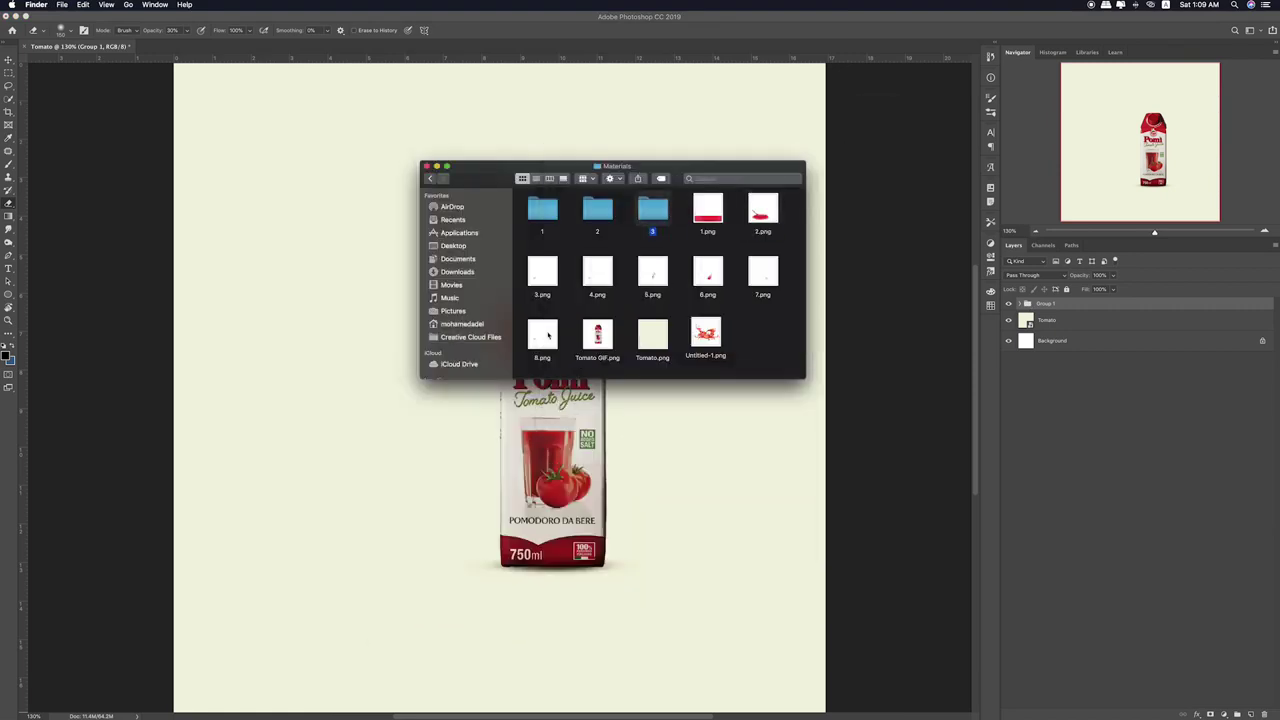
- Place the splash image Untitled-1.png in the composition and move its layer directly below Group 1
click(718, 334)
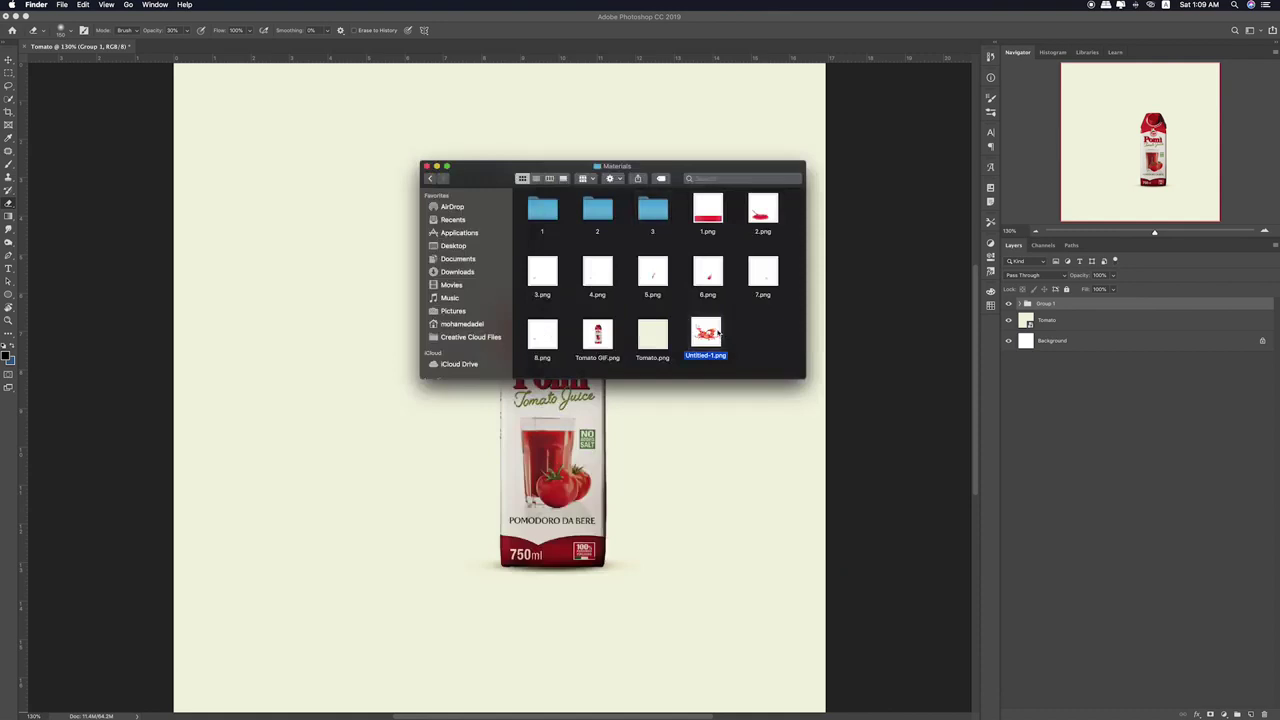
drag(307, 270, 333, 316)
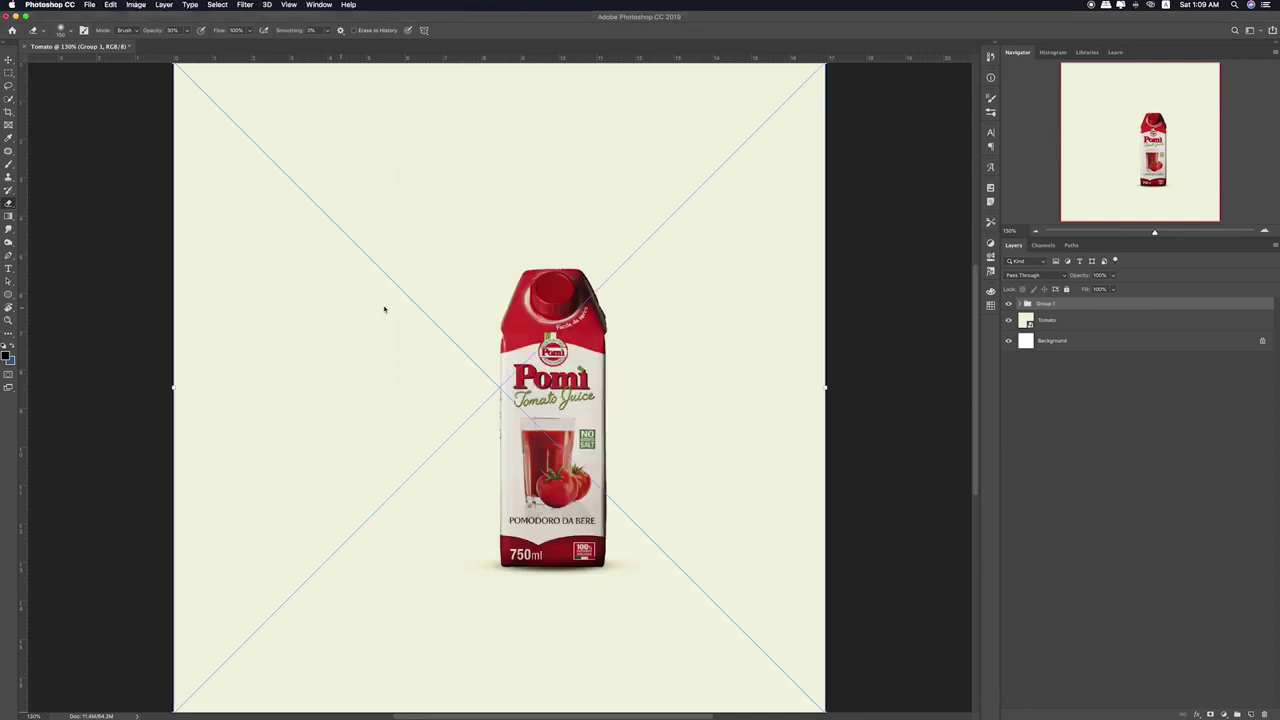
key(Return)
key(e)
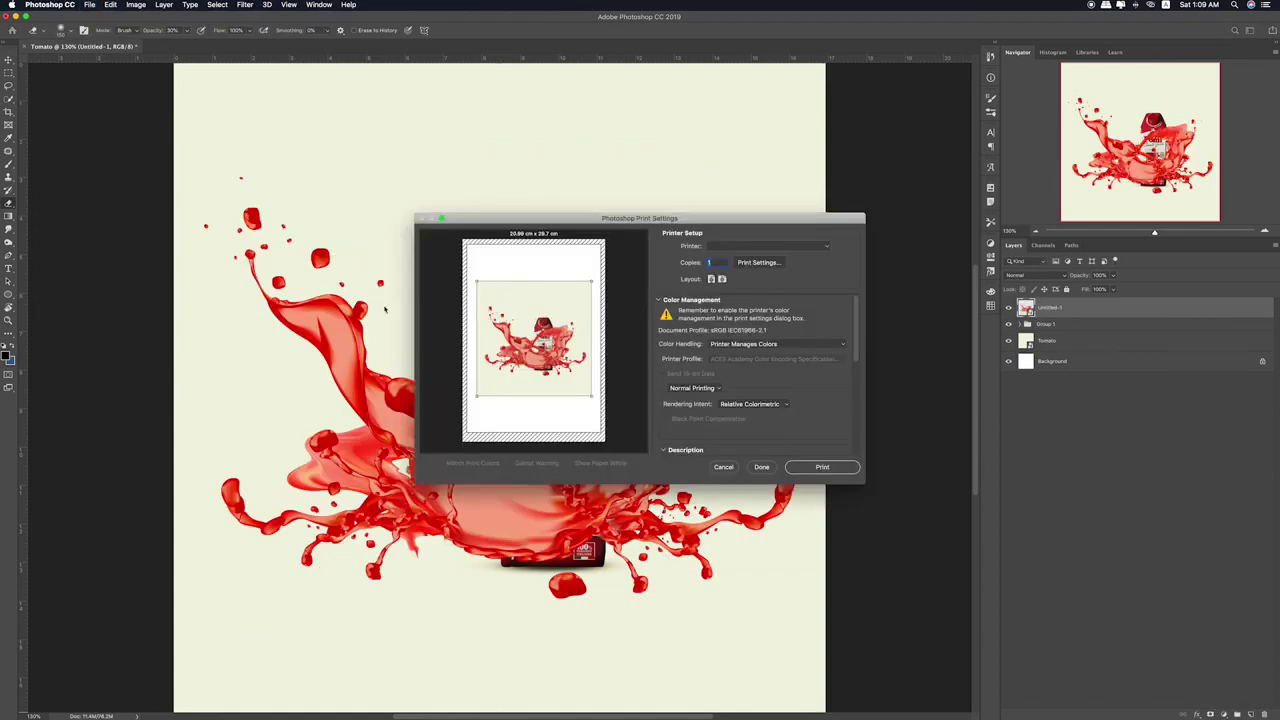
key(Escape)
key(super+bracketleft)
- Scale the splash to about 78% and position it slightly higher behind the carton
key(super+t)
drag(826, 66, 753, 134)
drag(693, 269, 687, 263)
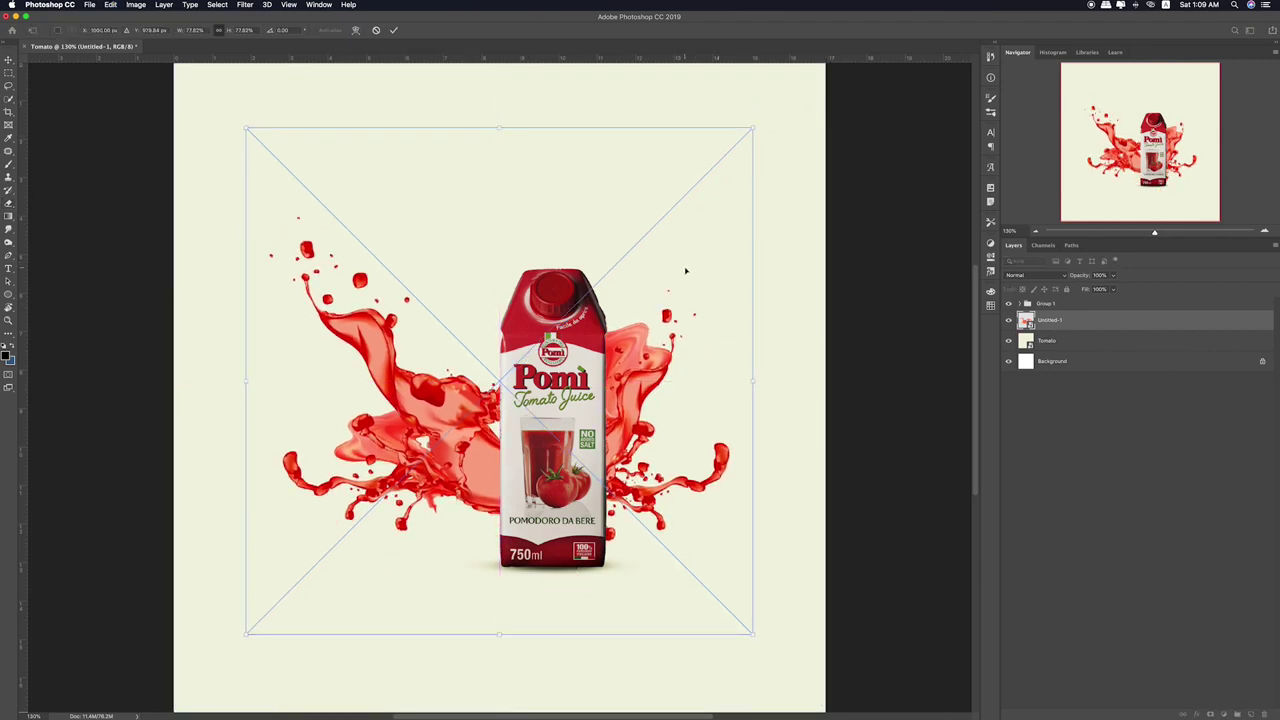
key(Return)
key(e)
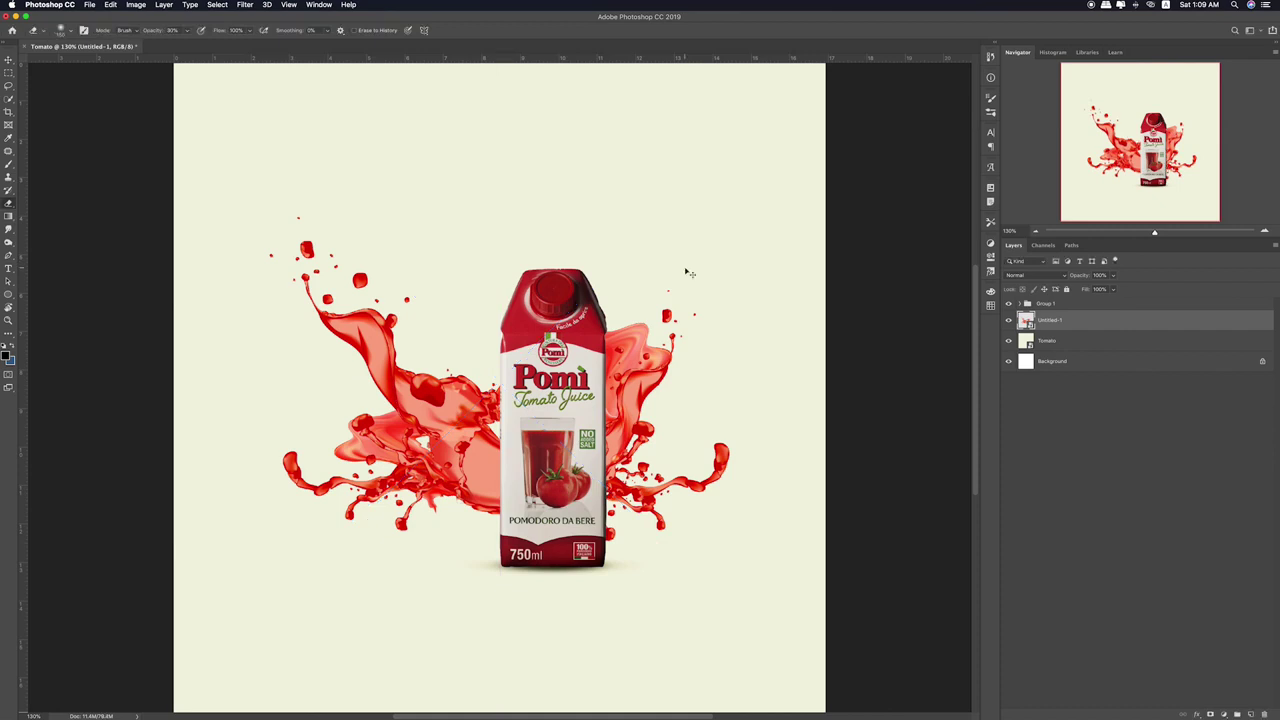
- Apply a Hue/Saturation adjustment to the splash layer with Saturation at +15
key(ctrl+u)
drag(609, 188, 724, 174)
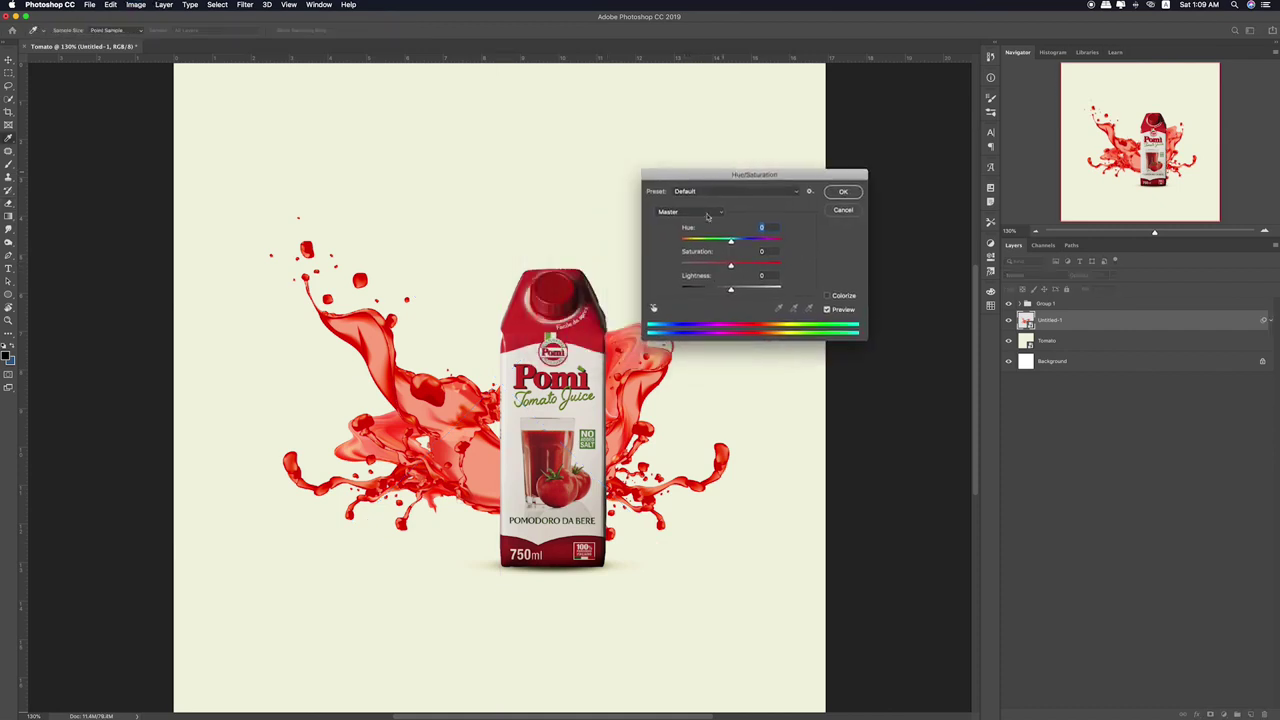
drag(731, 263, 725, 265)
key(Return)
key(e)
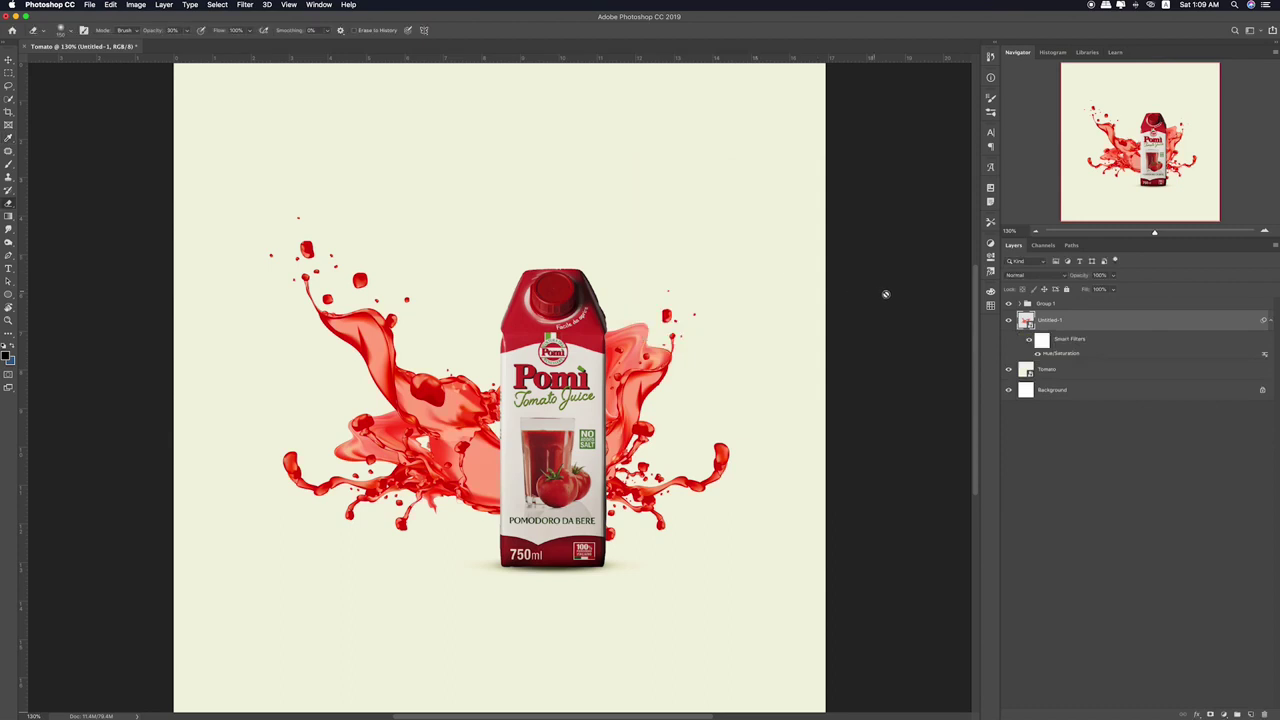
- Change the splash's Hue/Saturation smart filter to a Saturation of -15
double_click(1066, 354)
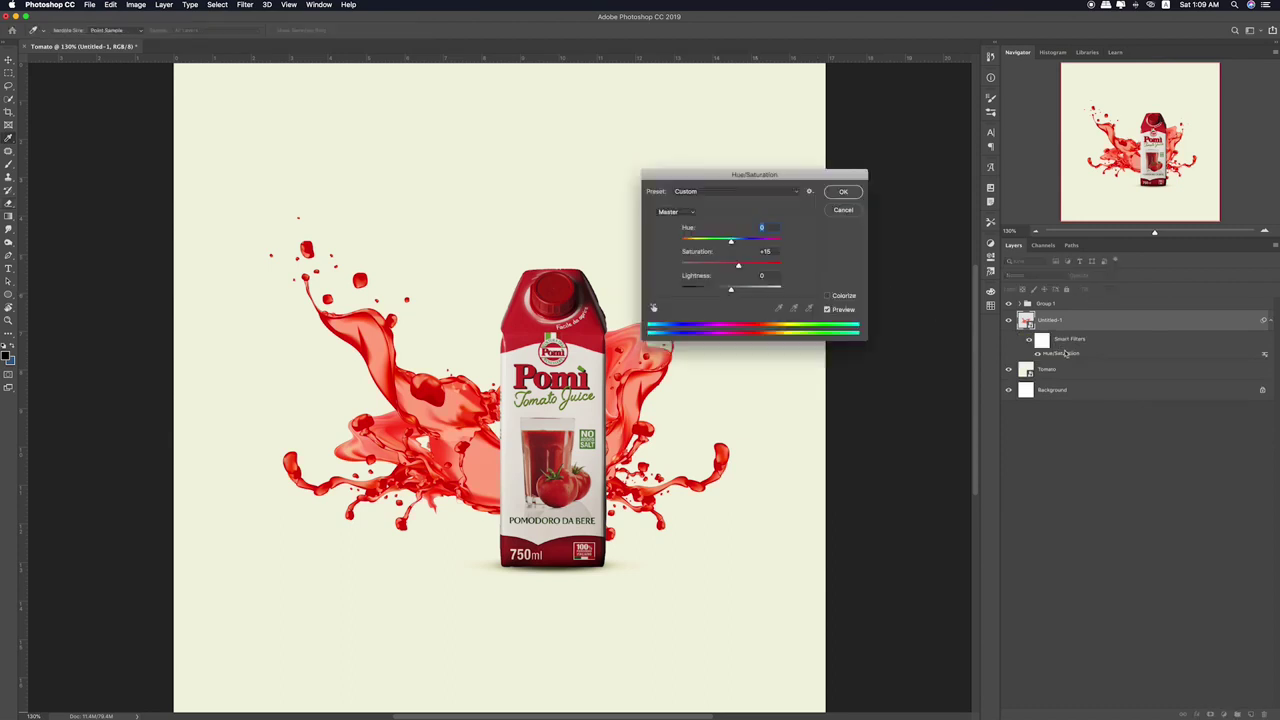
drag(776, 252, 748, 252)
text(-15)
key(Return)
key(e)
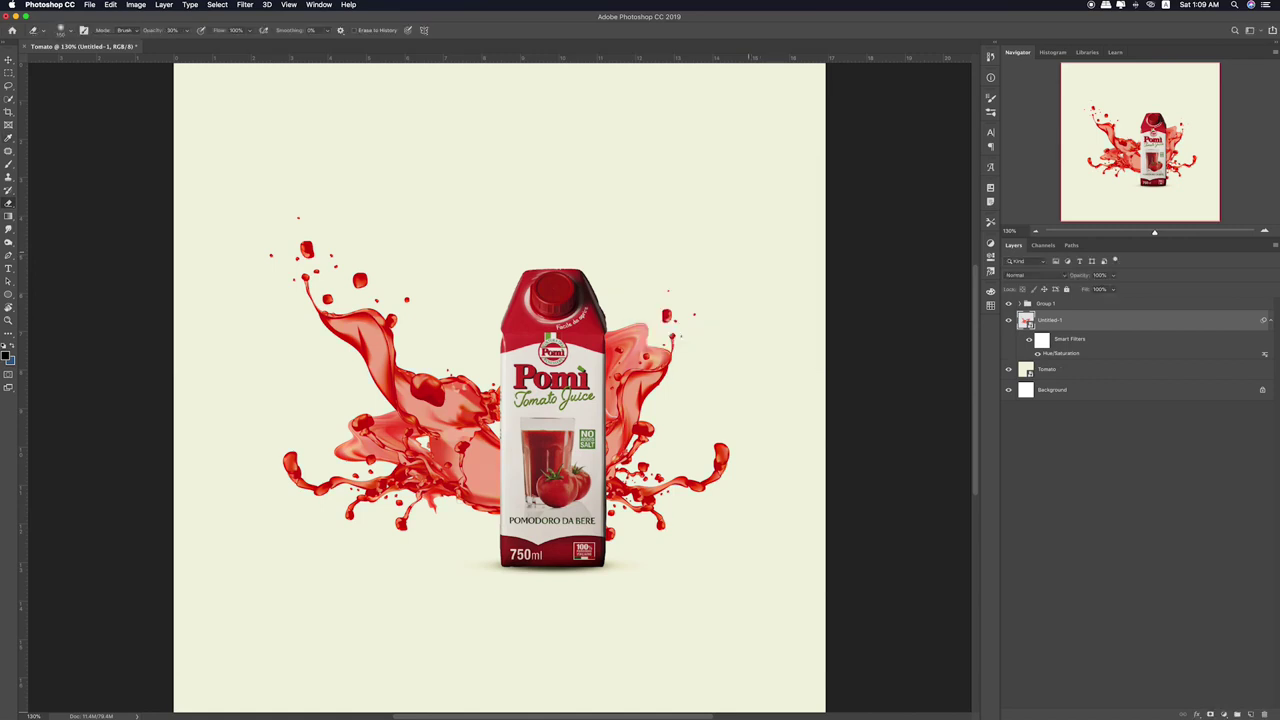
double_click(1059, 354)
key(Return)
- Switch to the Finder and place the whole tomato image from folder 1 into the composition
key(super+Tab)
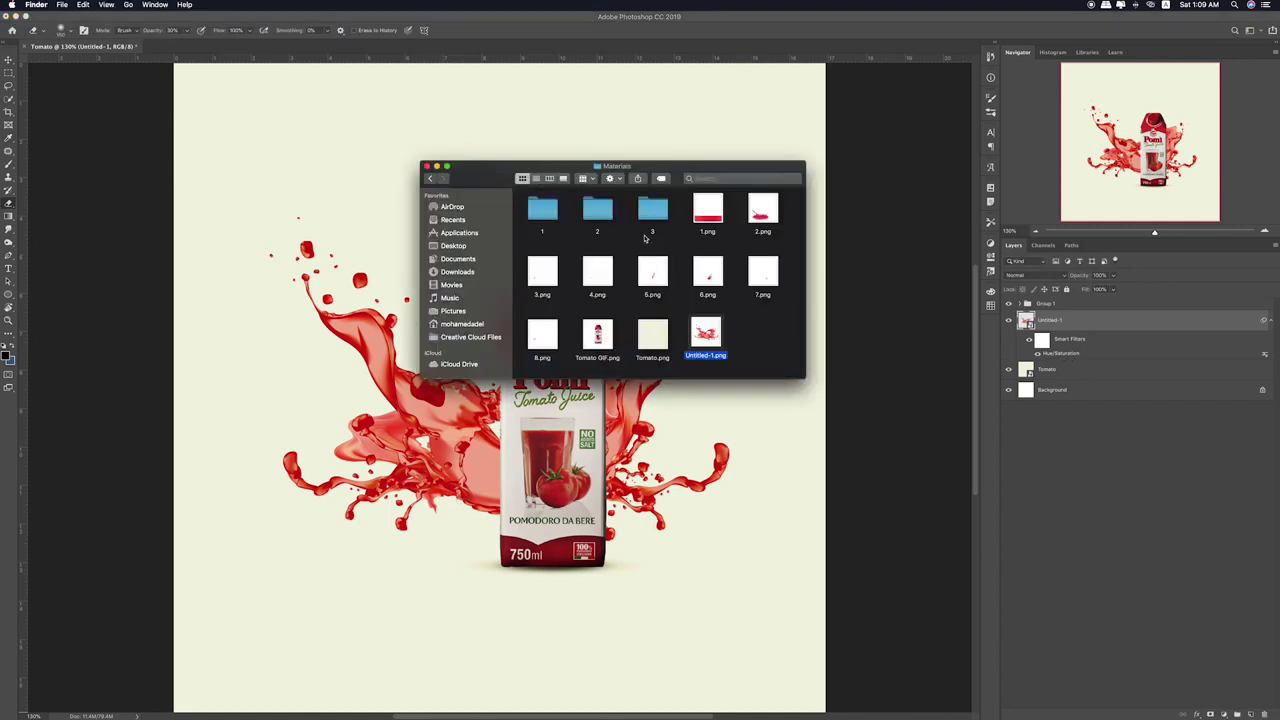
double_click(541, 208)
click(541, 208)
drag(541, 208, 393, 207)
key(Return)
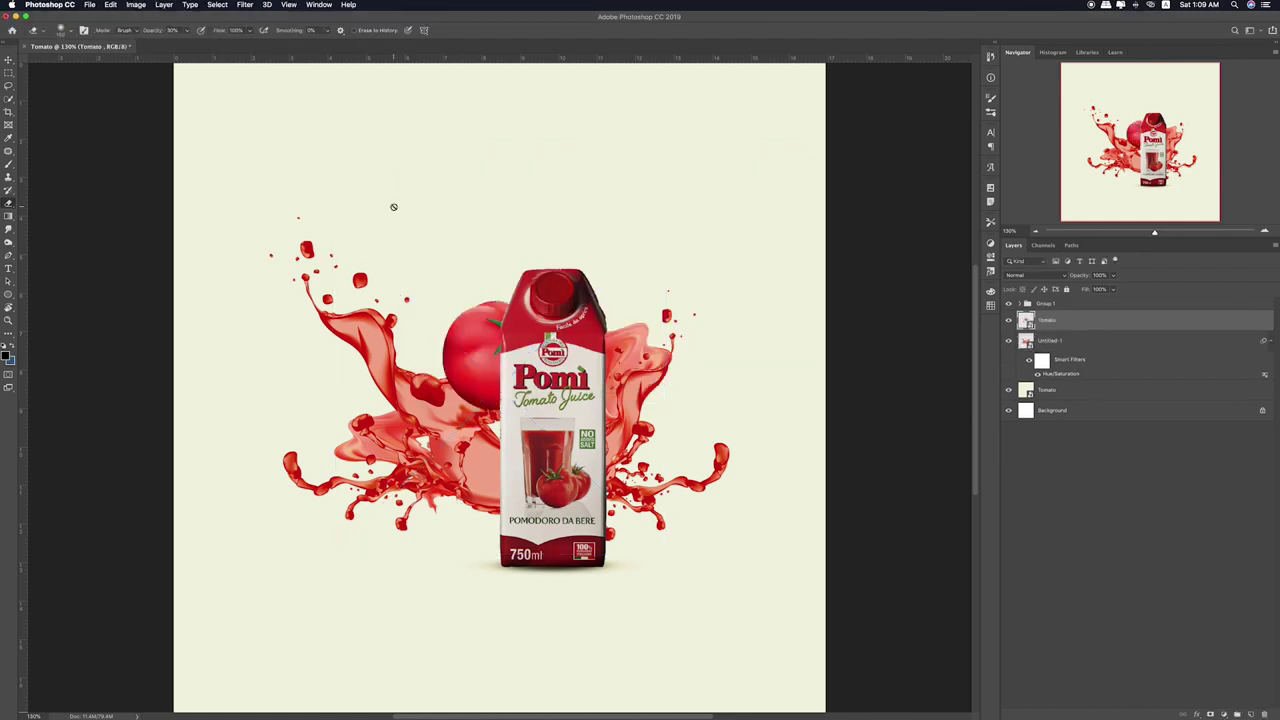
- Bring the tomato layer above Group 1, position it up and left of the carton, and enlarge it to about 127%
drag(1052, 322, 1050, 298)
key(v)
drag(500, 345, 458, 288)
key(super+t)
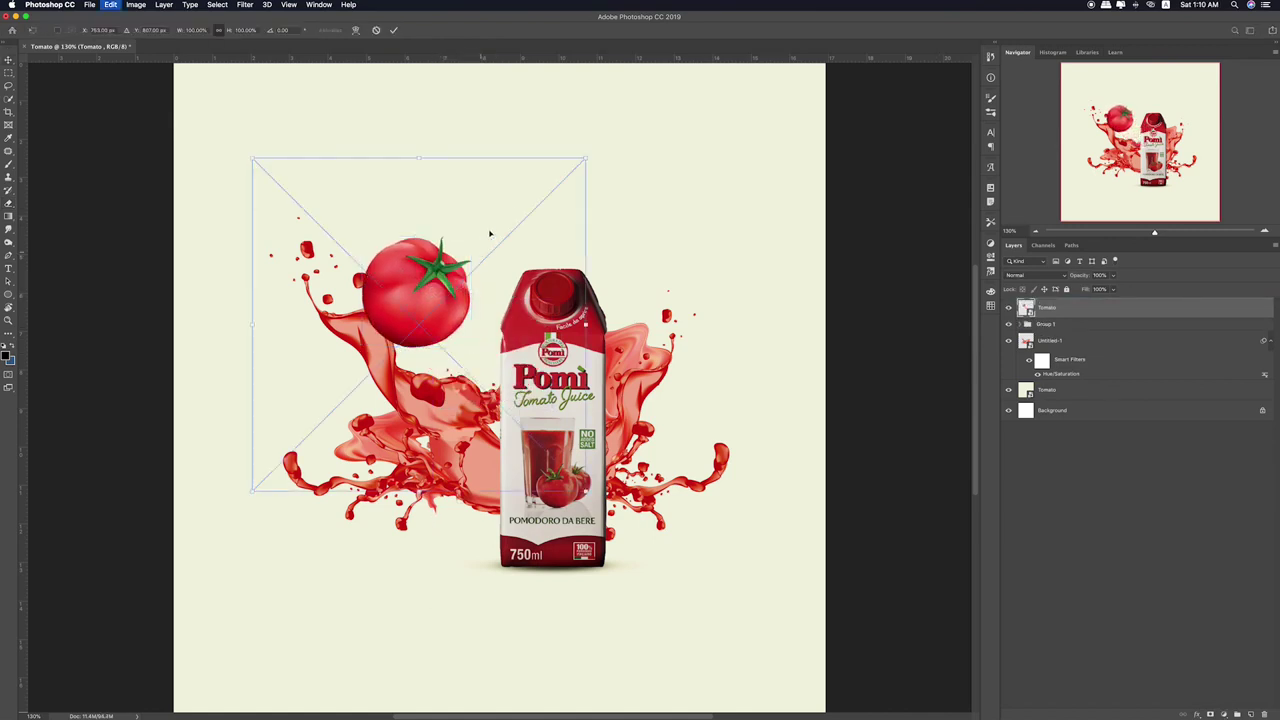
drag(586, 157, 630, 114)
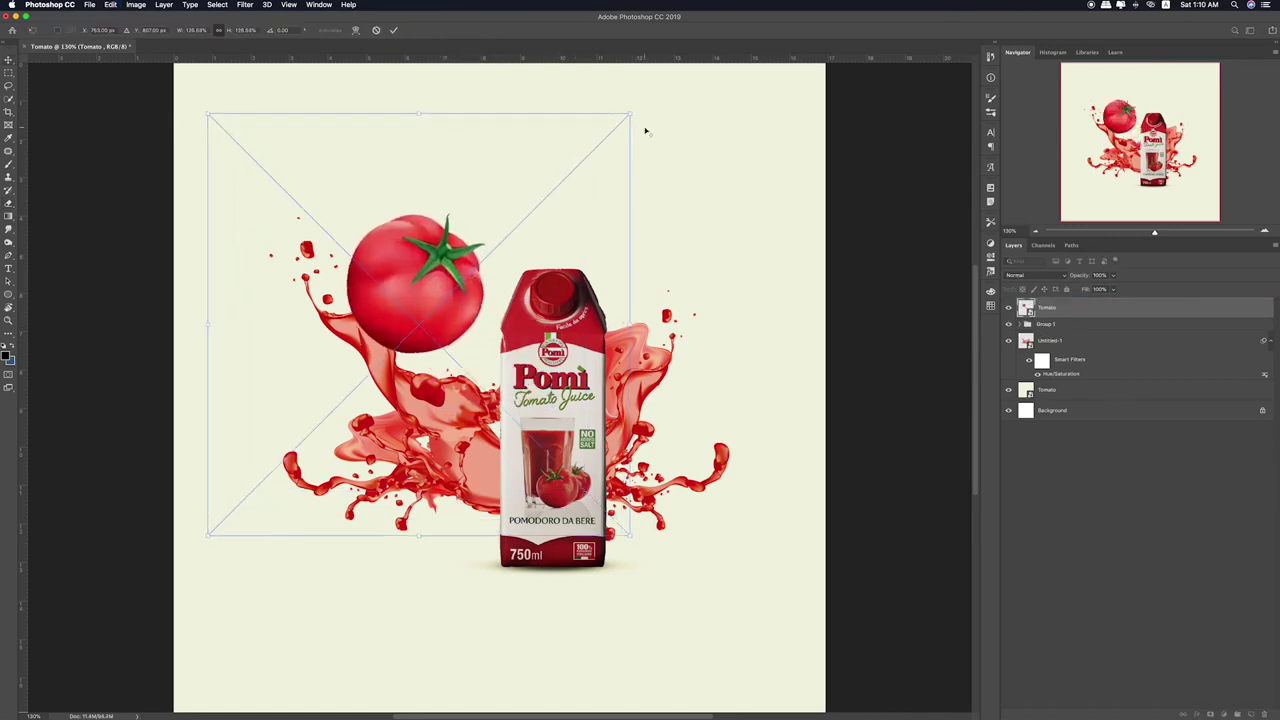
key(Return)
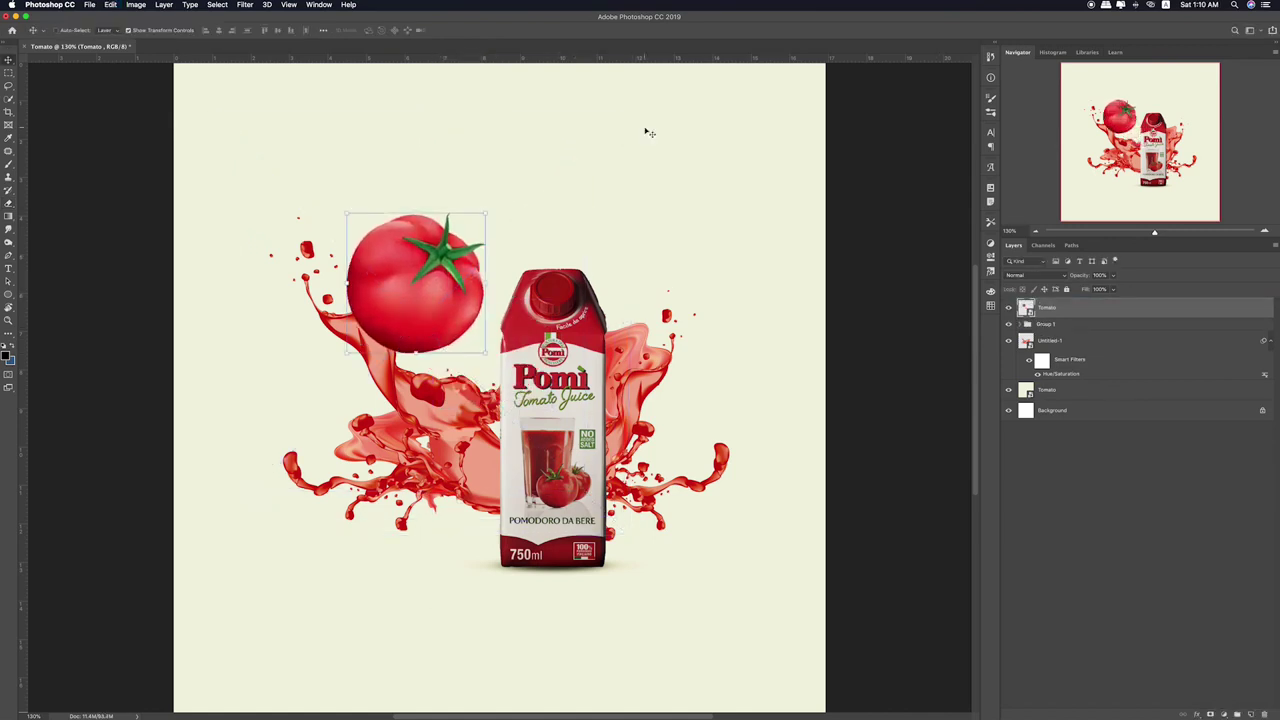
- Shift the carton group right and slightly down, and nudge the splash a little to the right
click(1036, 328)
key(super+t)
drag(533, 446, 559, 450)
key(Return)
click(488, 425)
drag(488, 425, 506, 401)
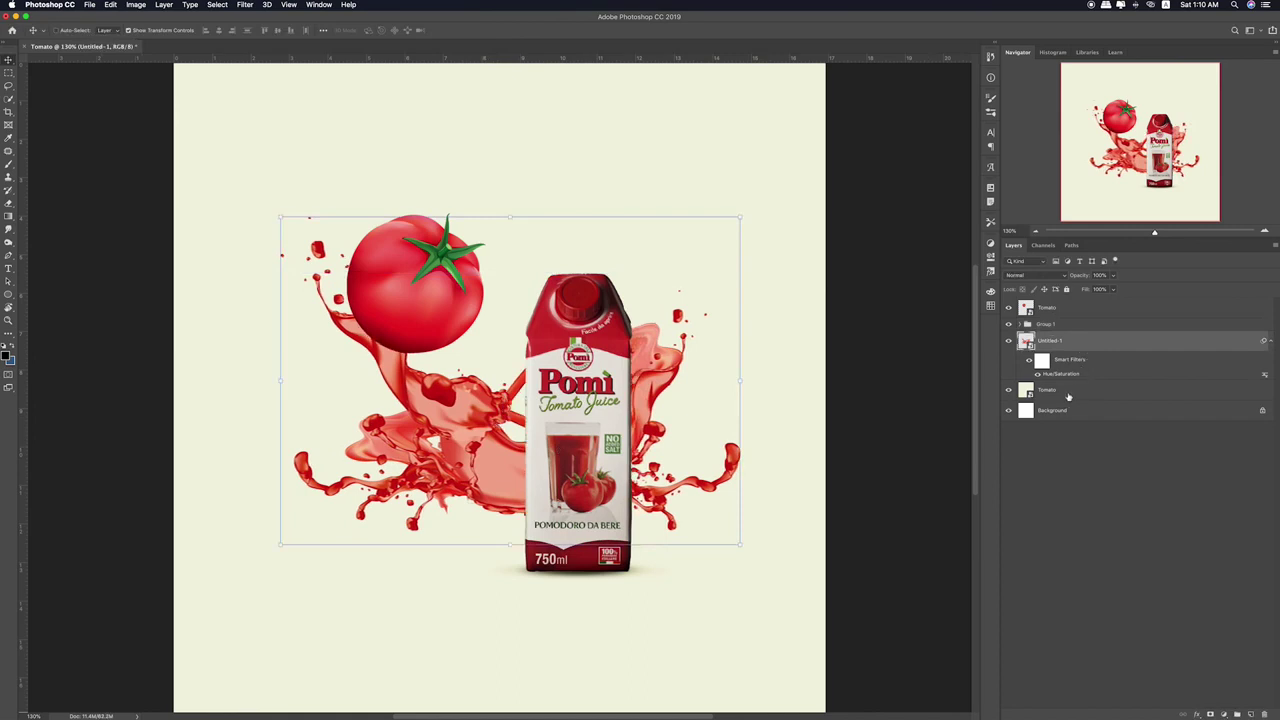
- Add a new layer above the cream Tomato background and draw faint black-to-transparent gradients upward from the canvas's lower edge
click(1068, 393)
key(super+minus)
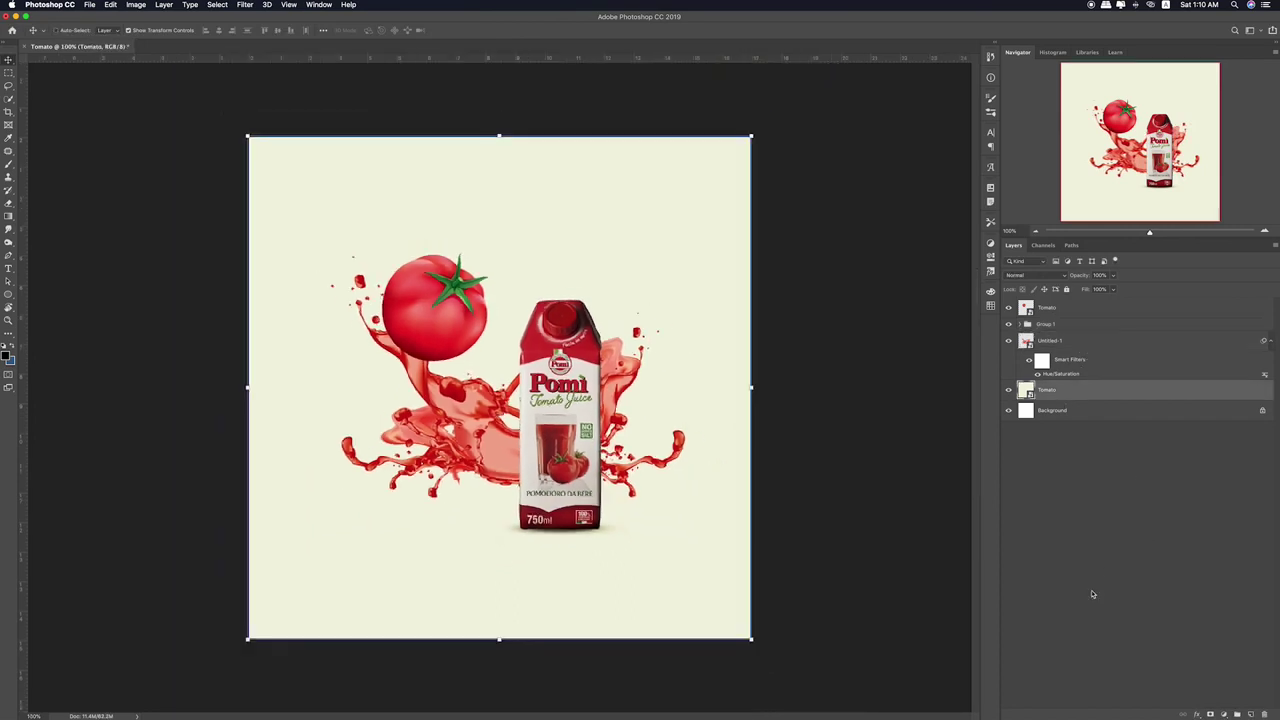
key(super+shift+alt+n)
click(9, 217)
drag(522, 666, 519, 584)
key(super+z)
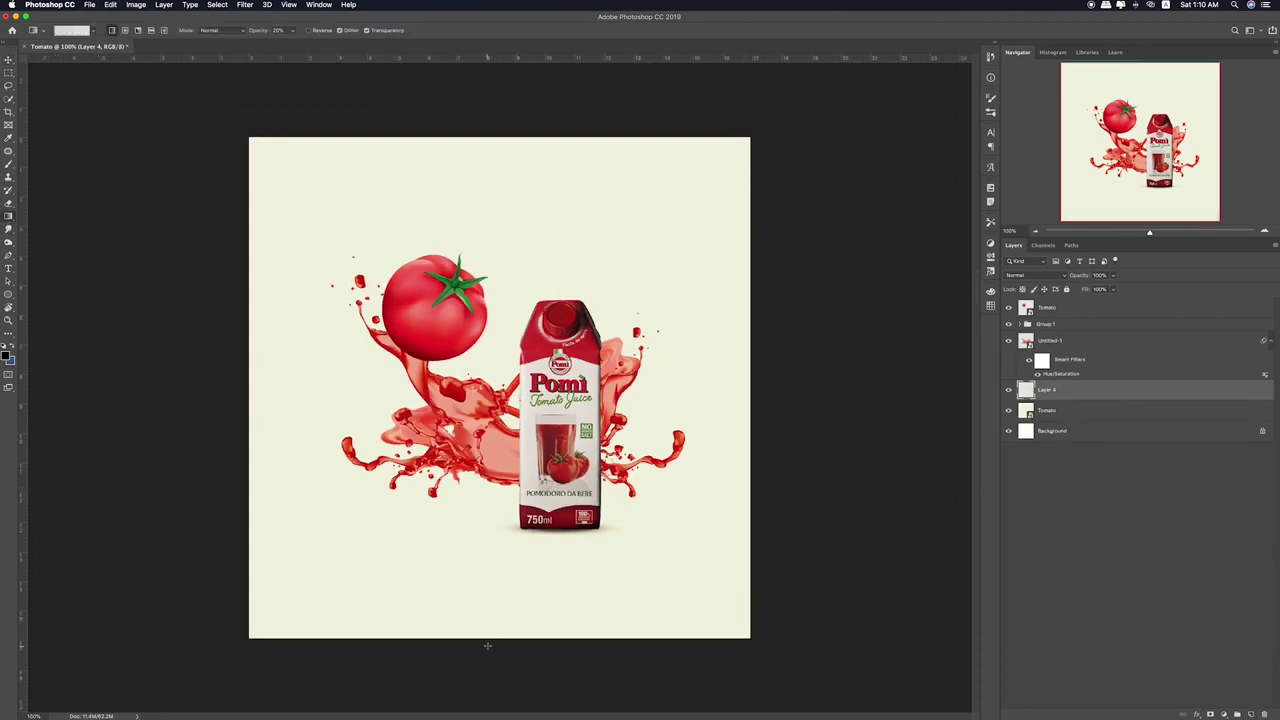
drag(487, 645, 487, 528)
drag(486, 654, 495, 514)
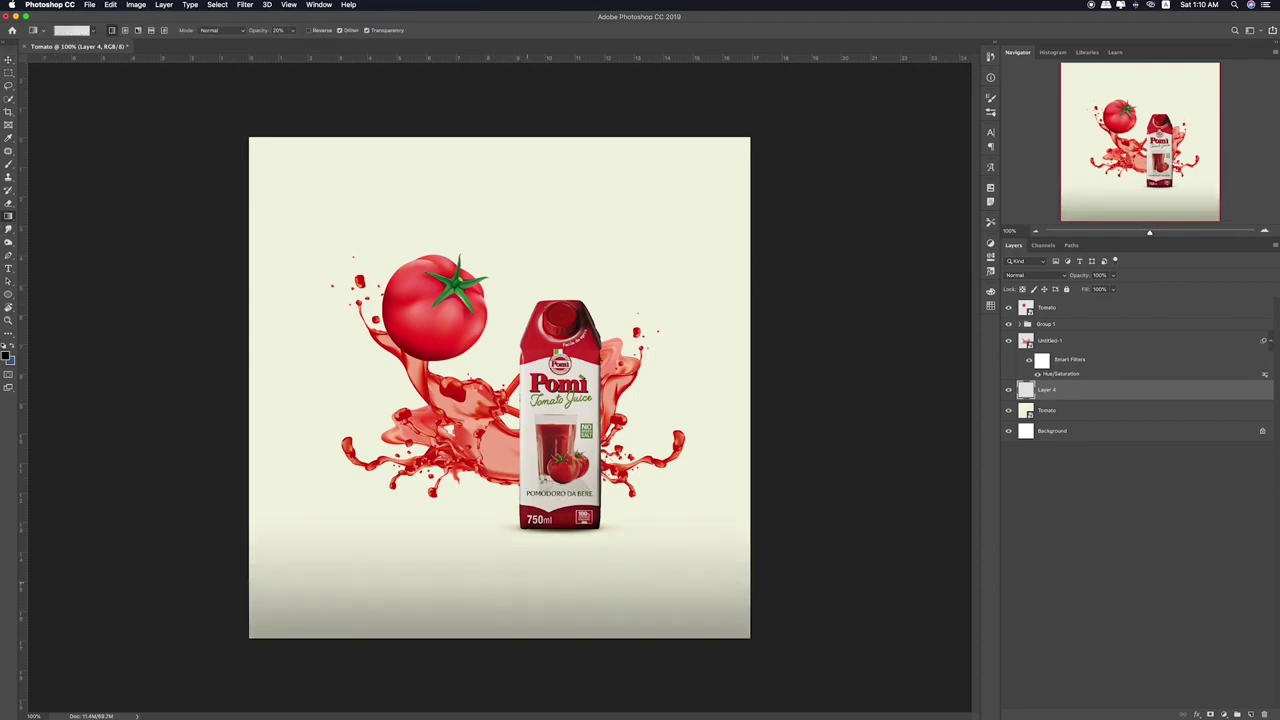
key(super+t)
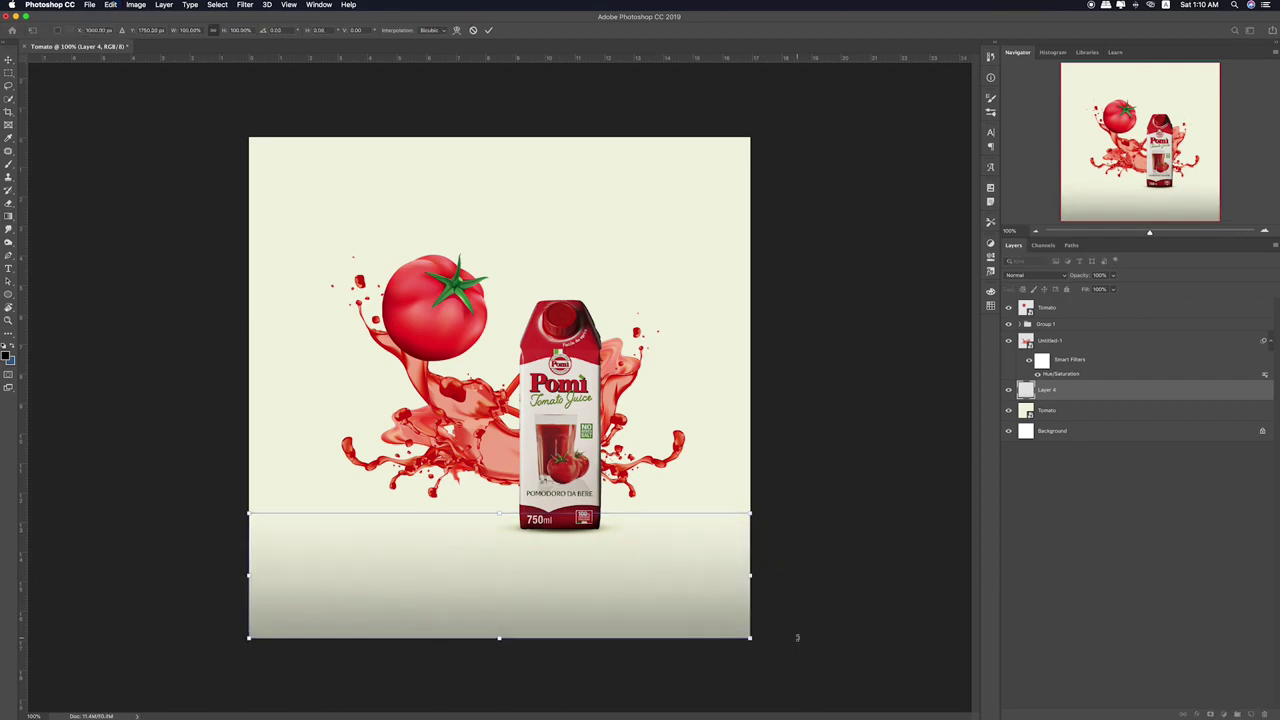
key(Return)
- Add a new layer above Layer 4 and paint a soft black band horizontally across the canvas behind the carton
click(1251, 712)
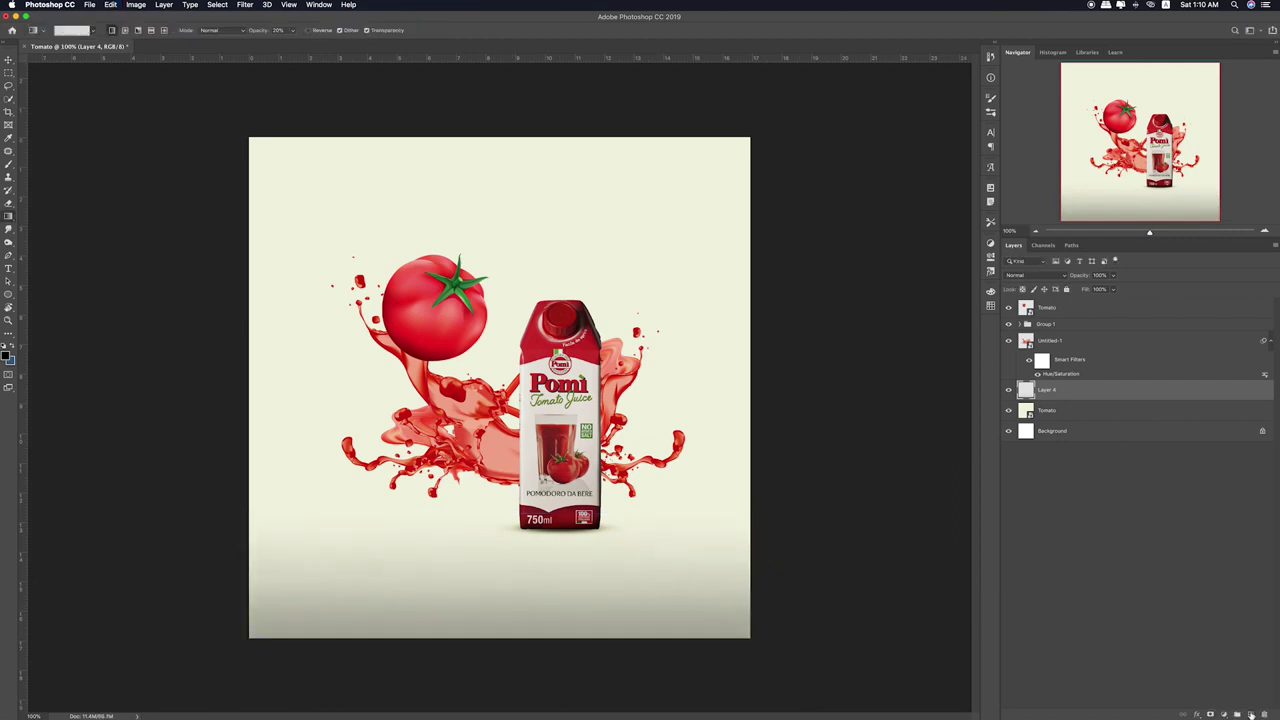
click(8, 164)
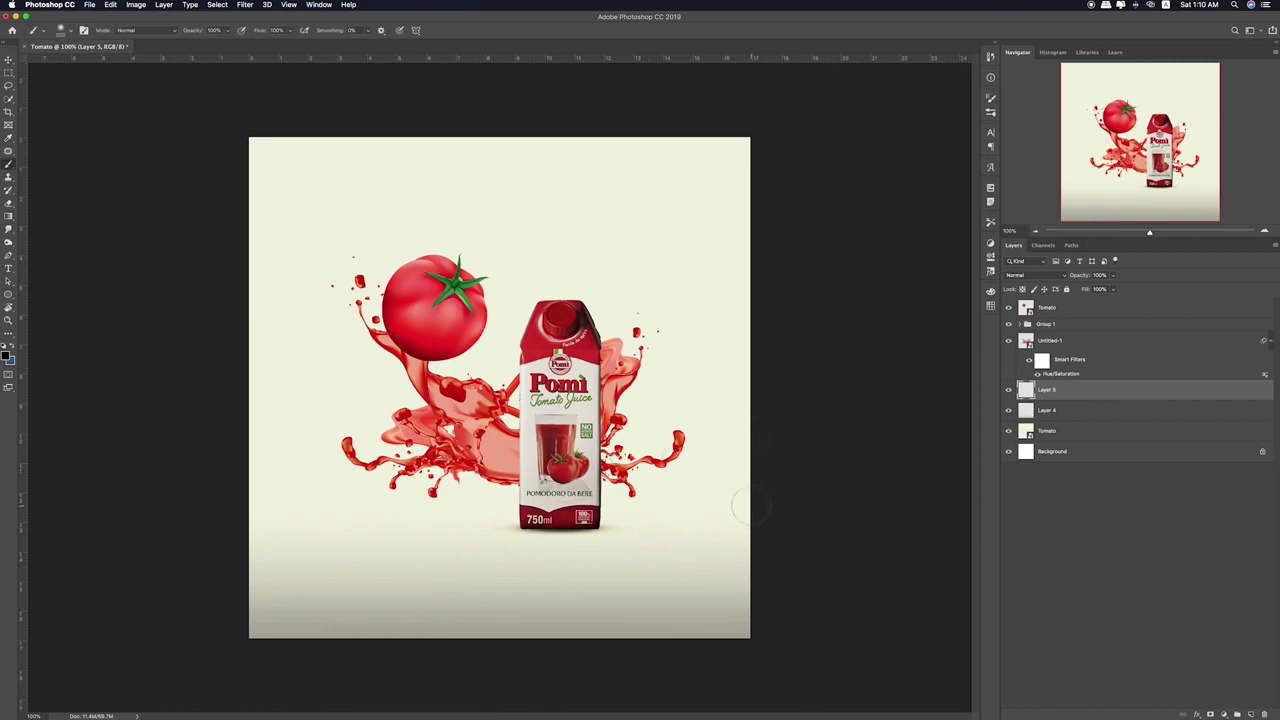
drag(763, 503, 316, 470)
- Cycle through the blend modes for the painted band and set Layer 5 to Overlay
key(v)
key(shift+plus)
key(shift+plus)
key(shift+plus)
key(shift+plus)
key(shift+plus)
key(shift+plus)
key(shift+plus)
key(shift+plus)
key(shift+plus)
key(shift+plus)
key(shift+plus)
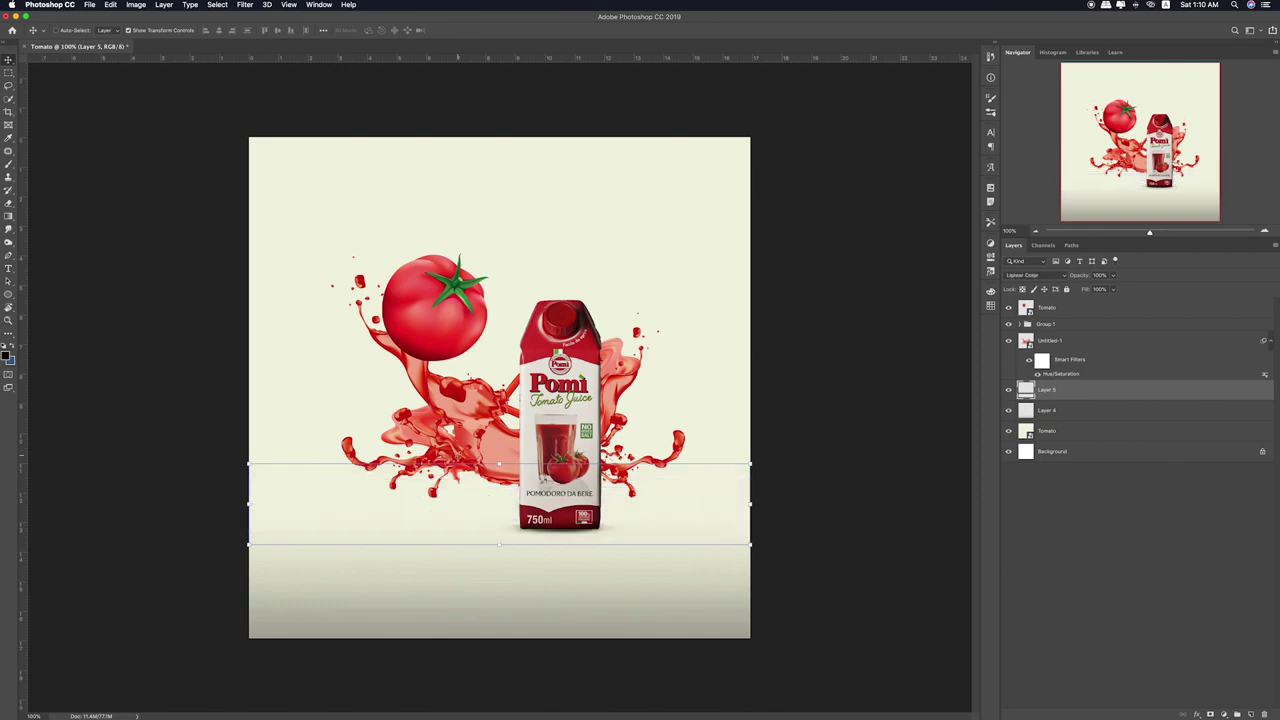
key(shift+alt+k)
- Stretch the band vertically so it extends beyond the canvas's upper and lower edges
key(ctrl+t)
drag(495, 466, 493, 30)
drag(500, 545, 508, 674)
key(Return)
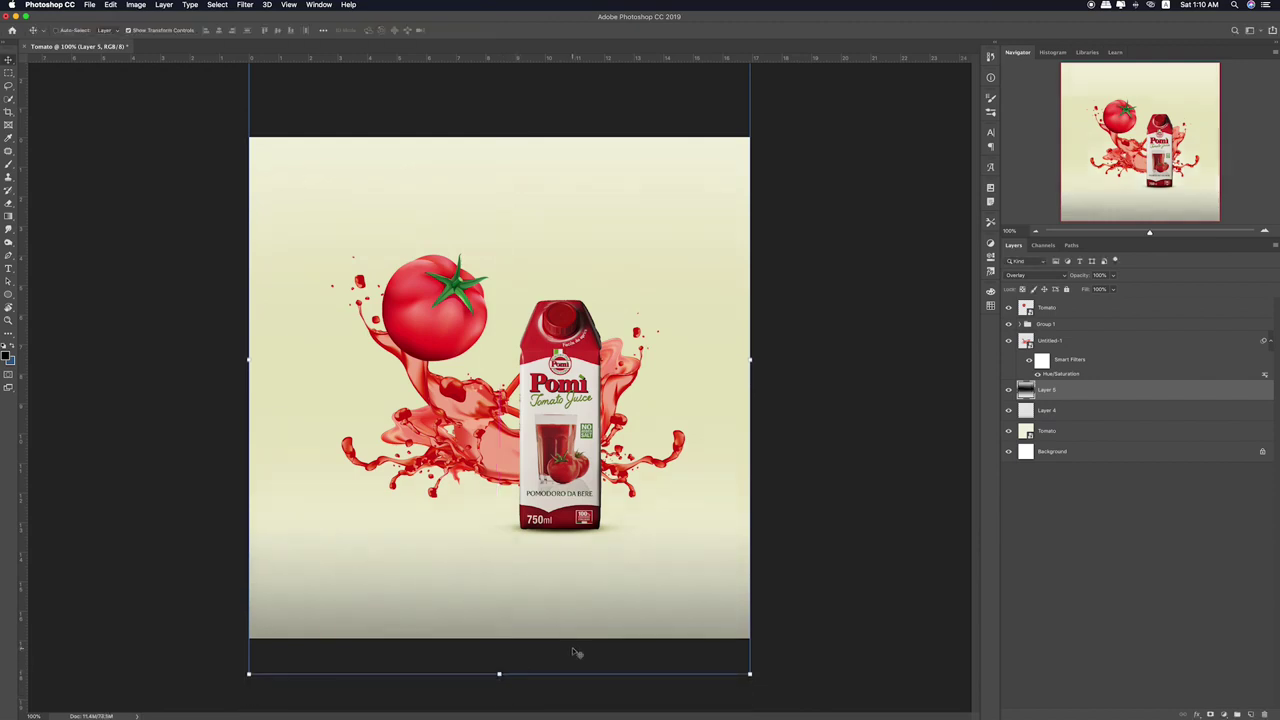
- Clear the part of Layer 5 below the splash to form a horizon line, and lower the layer's opacity to about 60%
key(m)
drag(778, 455, 48, 672)
drag(510, 525, 513, 550)
click(813, 456)
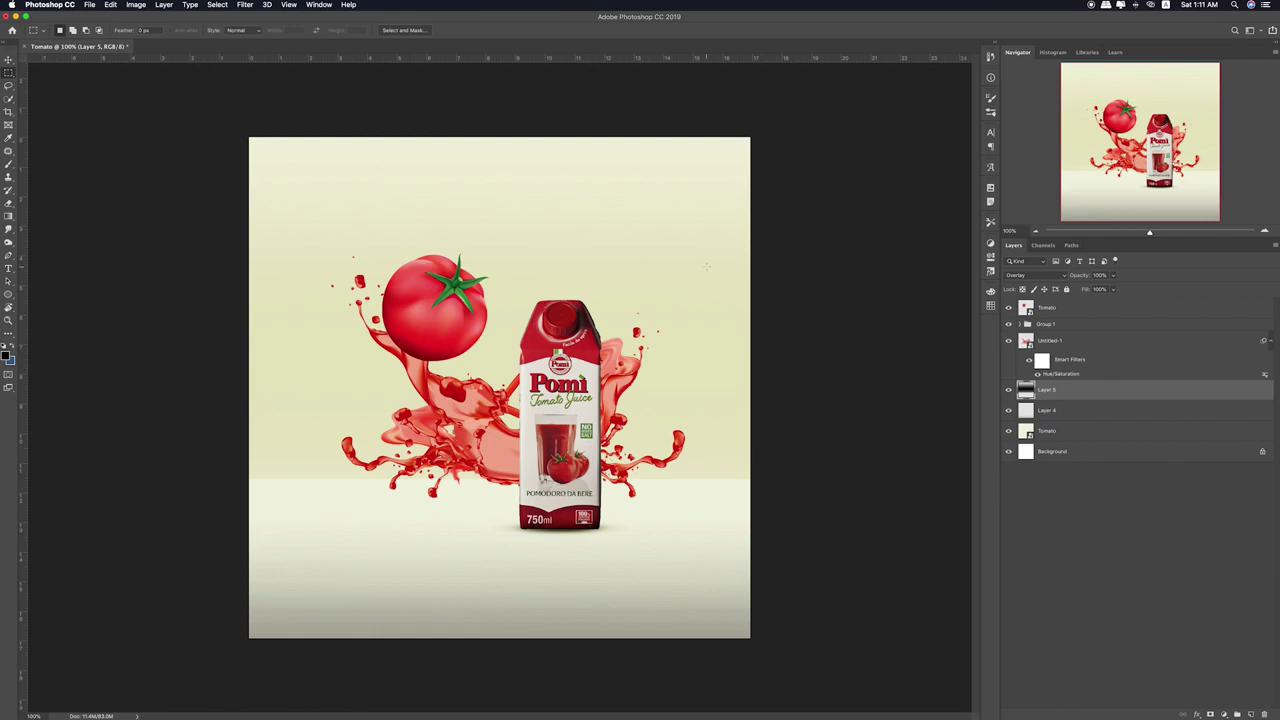
click(1114, 276)
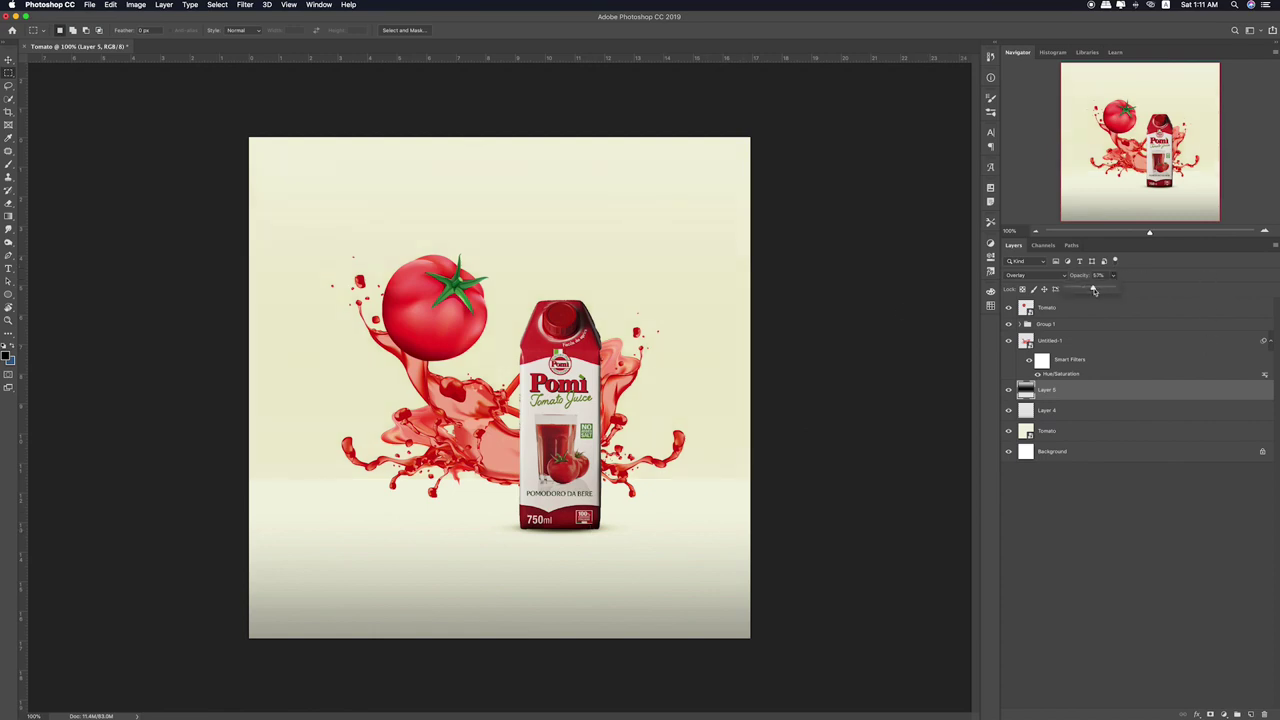
- Soften Layer 5's horizon edge with a small-radius Gaussian Blur
click(244, 4)
mouse_move(320, 123)
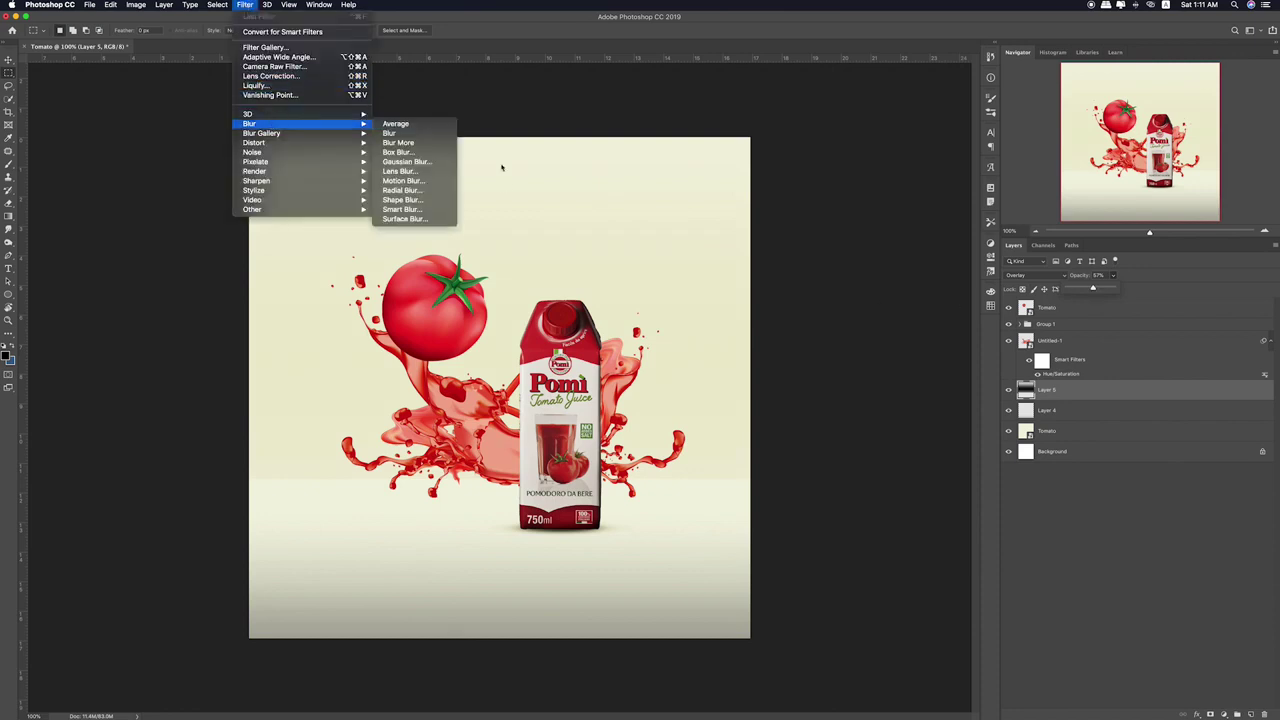
click(431, 163)
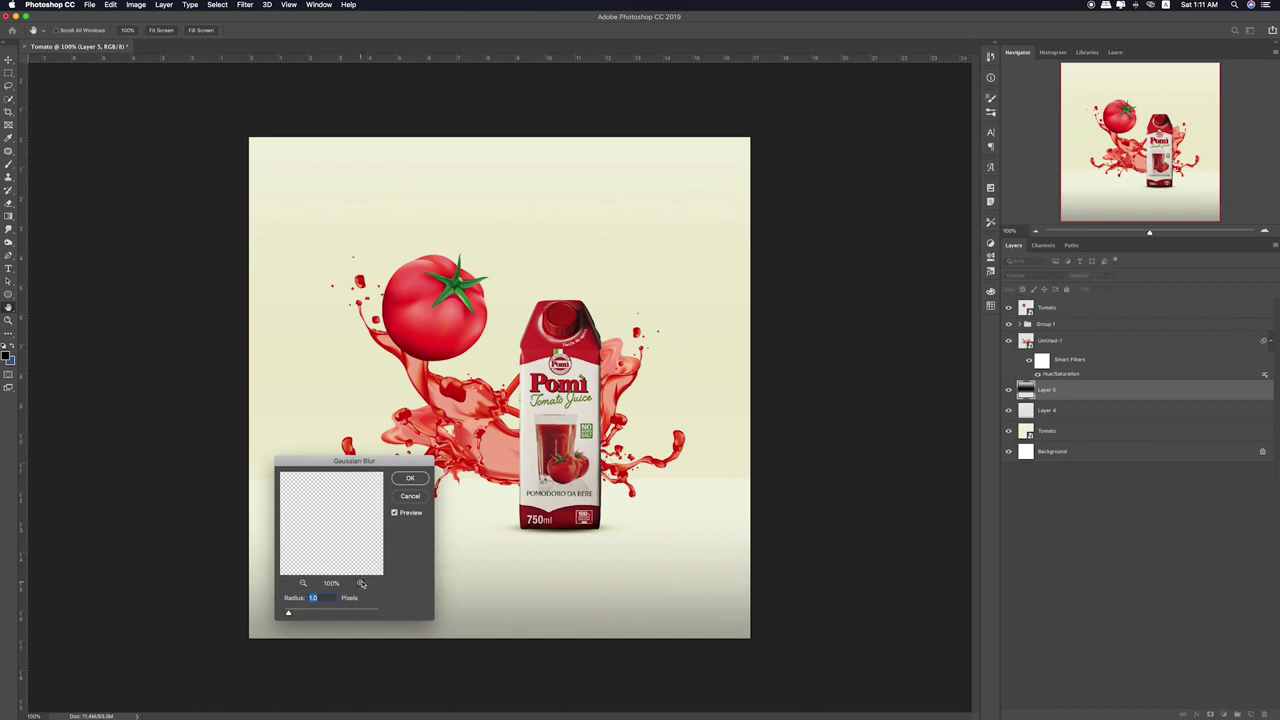
click(412, 480)
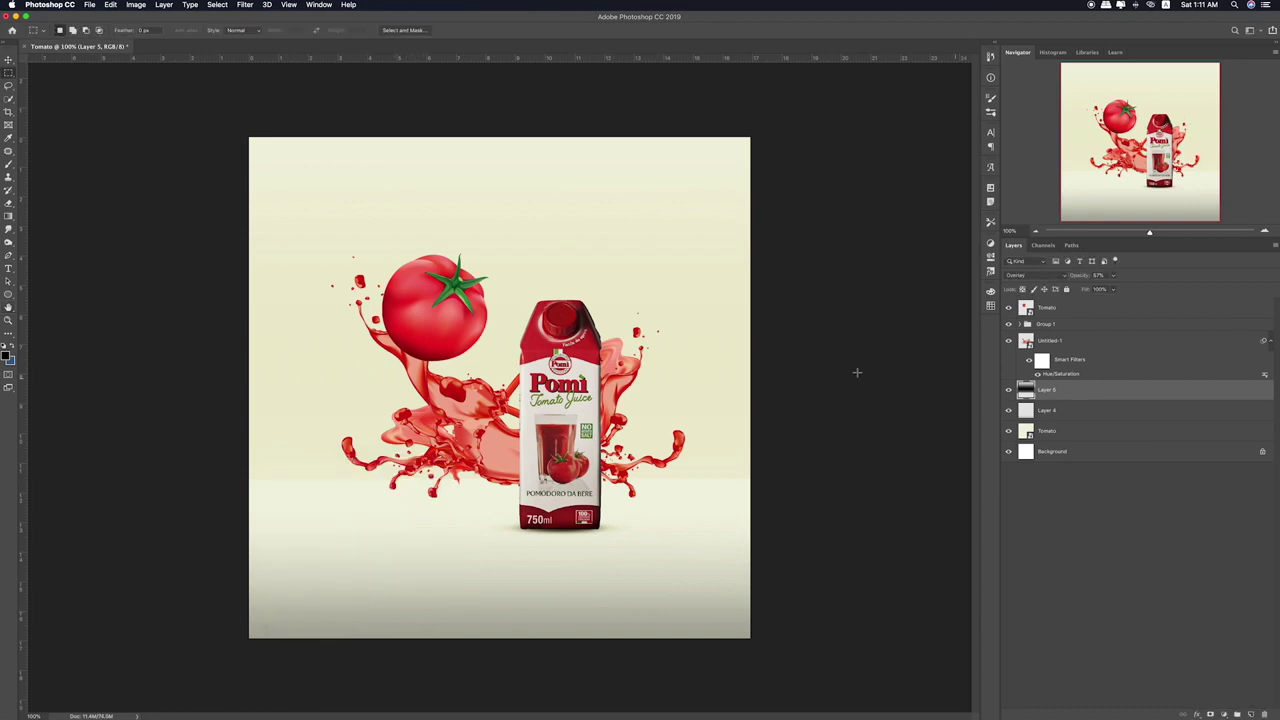
click(244, 4)
mouse_move(320, 123)
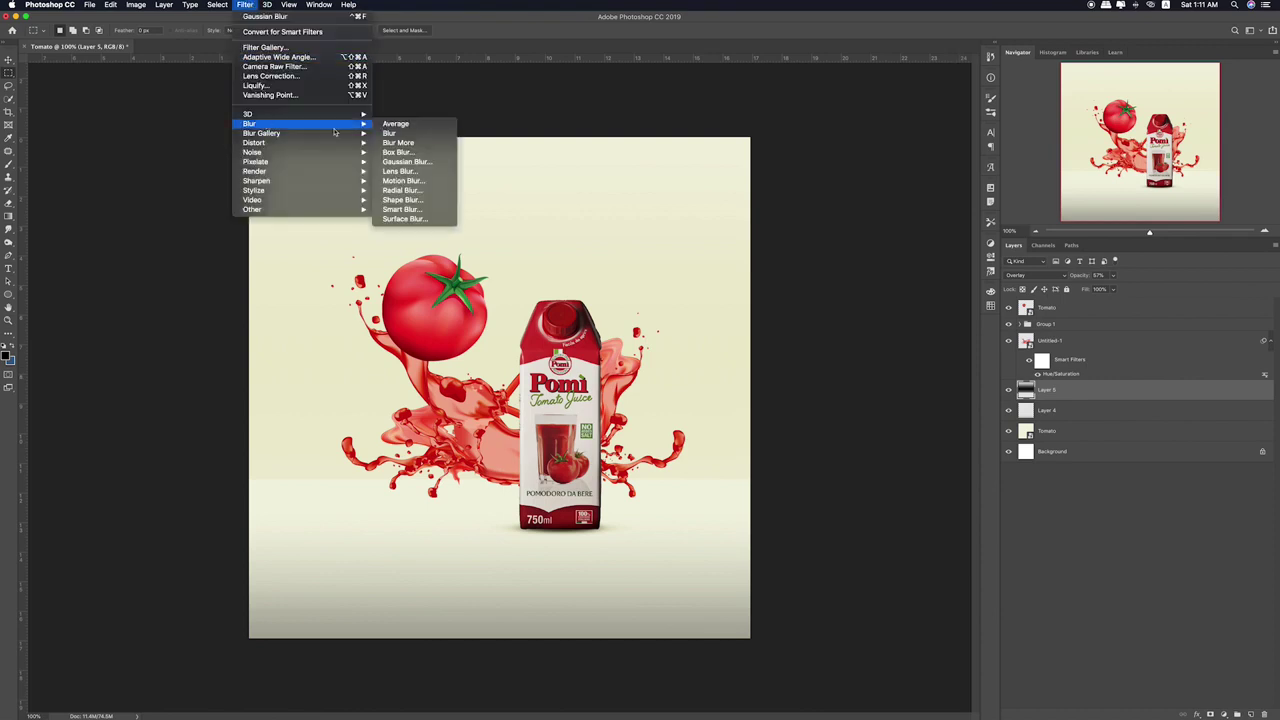
click(408, 161)
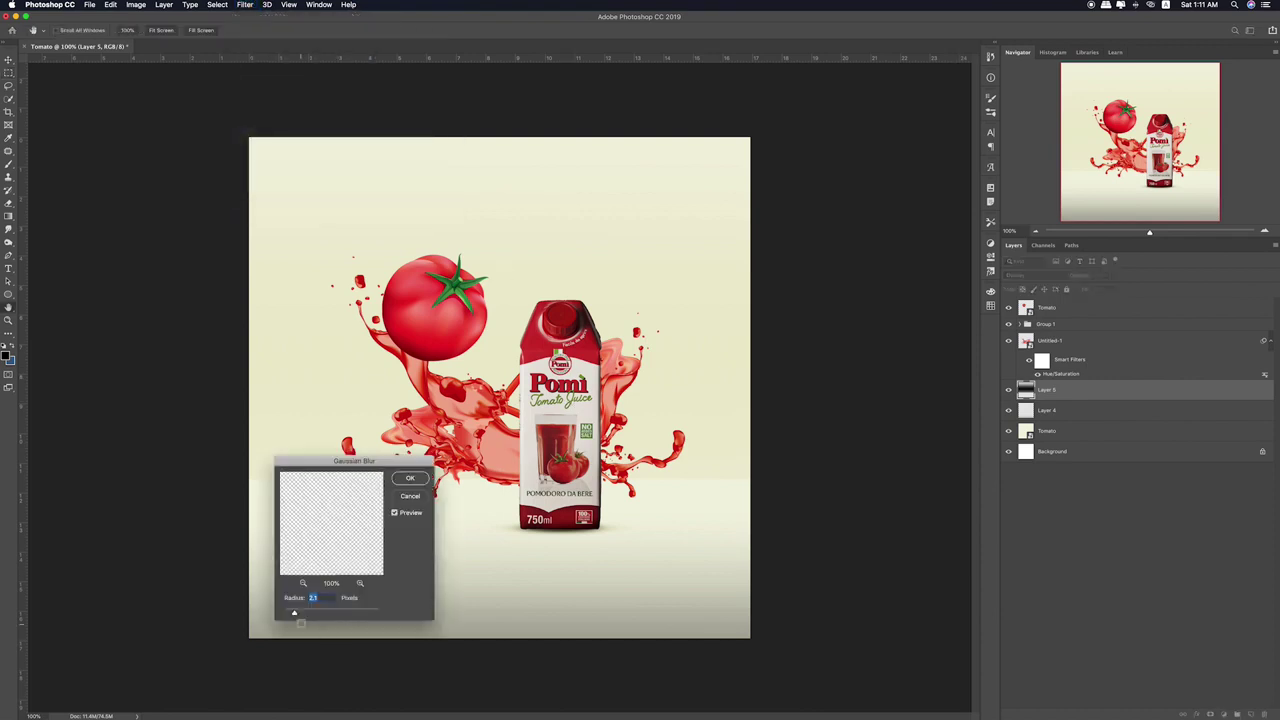
click(406, 497)
- Enlarge the whole tomato slightly and move it right and down, closer to the carton and over the splash
key(m)
key(super+equal)
key(super+equal)
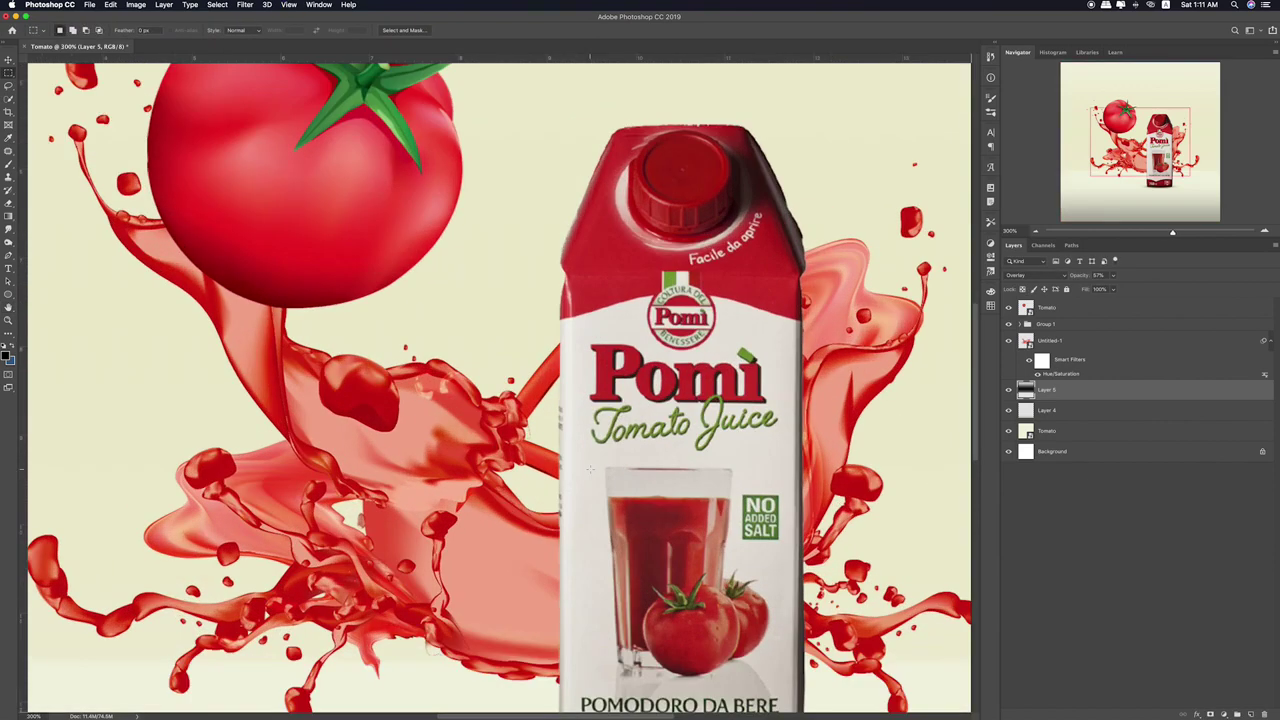
key(super+0)
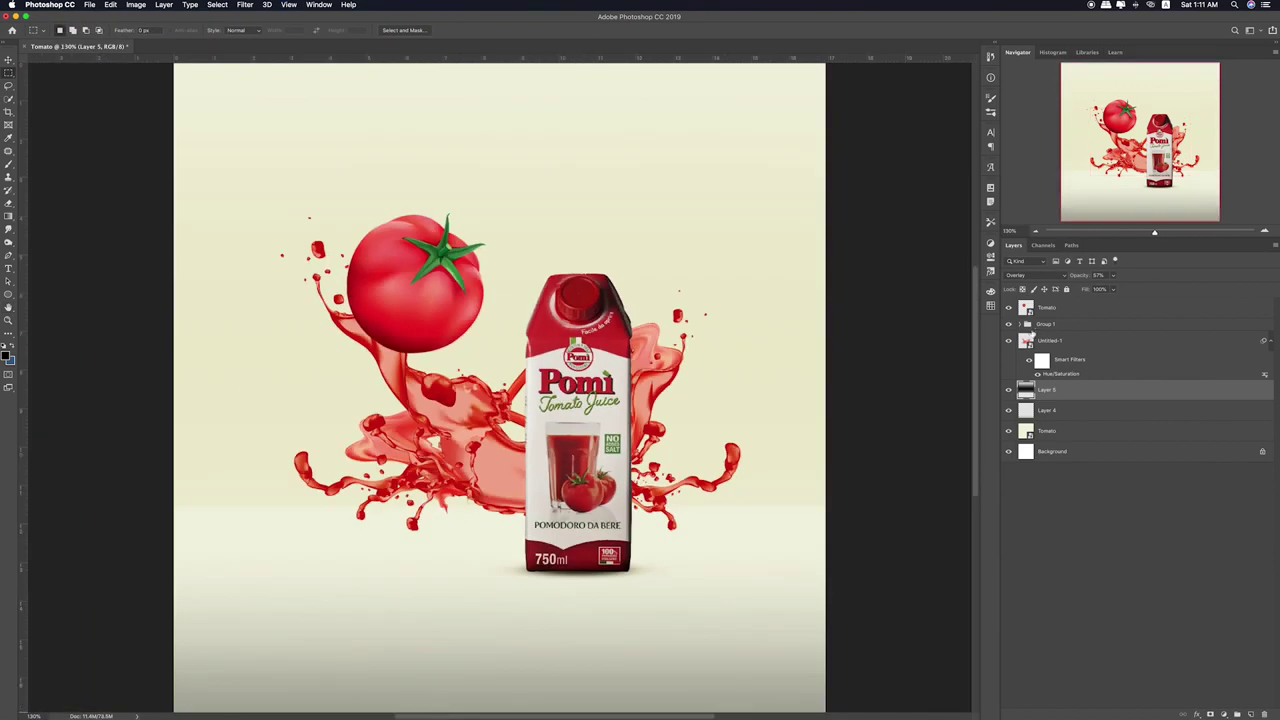
click(1048, 310)
key(v)
drag(449, 297, 464, 323)
key(super+t)
drag(643, 141, 675, 113)
key(Escape)
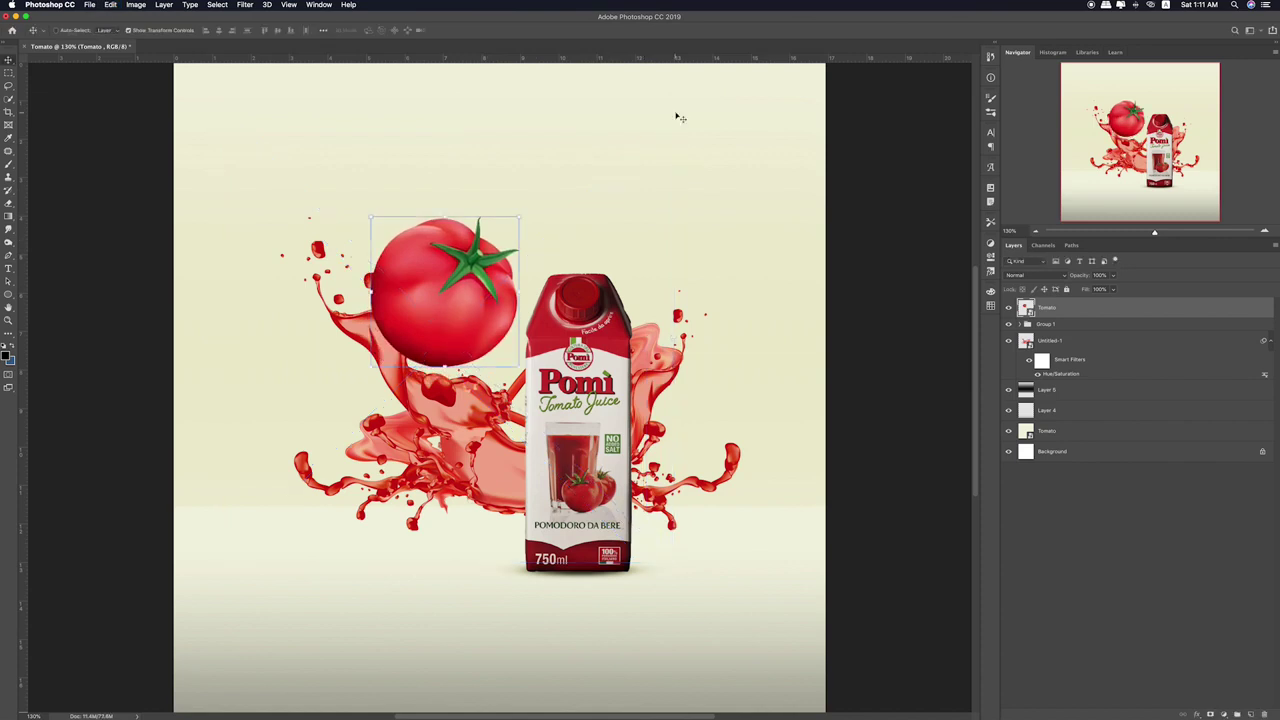
drag(455, 308, 465, 321)
- Switch to the Finder, preview Tomato1.png in folder 1, and place it into the composition
key(super+Tab)
click(597, 222)
key(space)
key(space)
drag(597, 231, 382, 463)
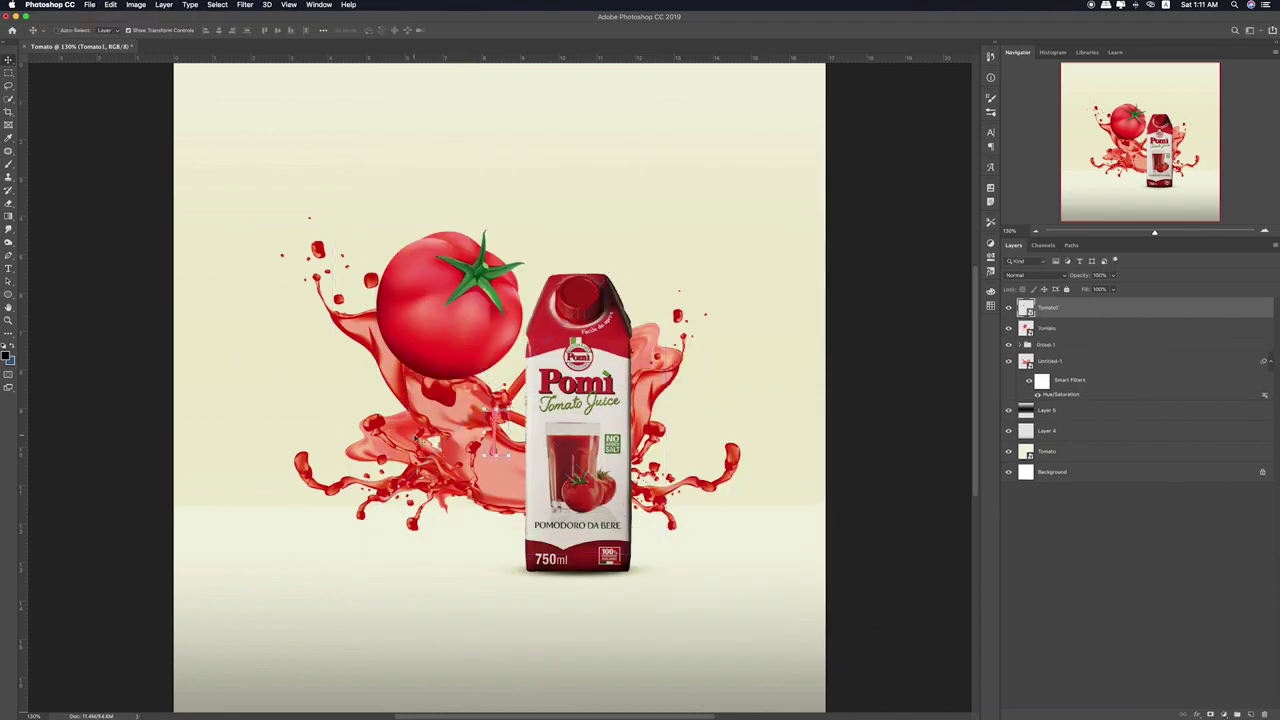
- Enlarge the Tomato1 drip to about 138% and position it hanging from the tomato's underside
drag(665, 222, 806, 110)
drag(694, 324, 585, 348)
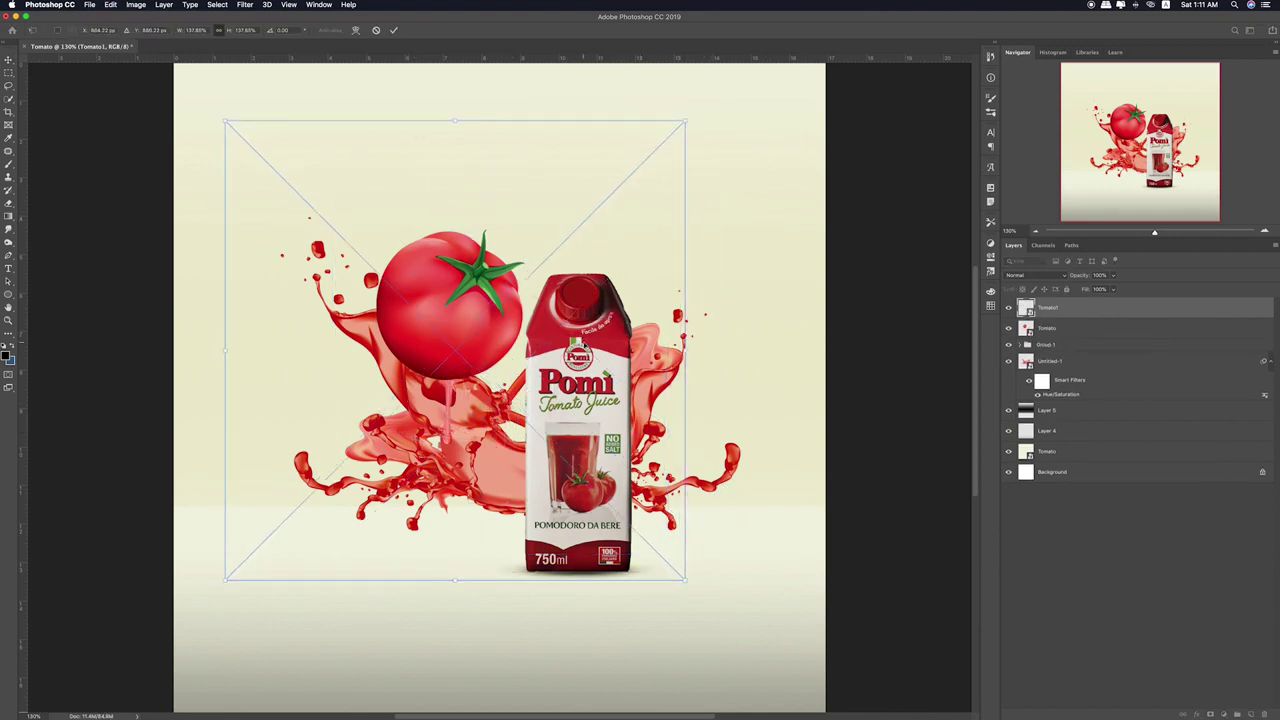
key(Up)
key(Up)
key(Up)
key(Up)
key(Up)
key(Left)
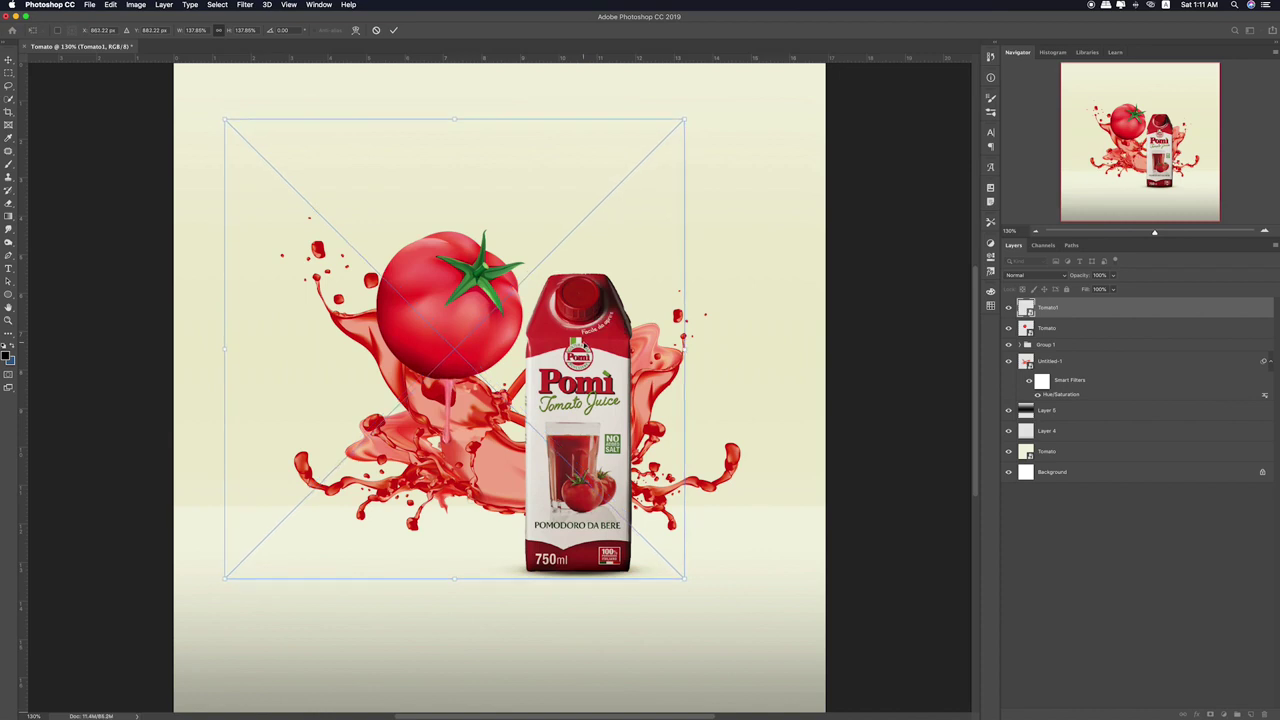
key(Return)
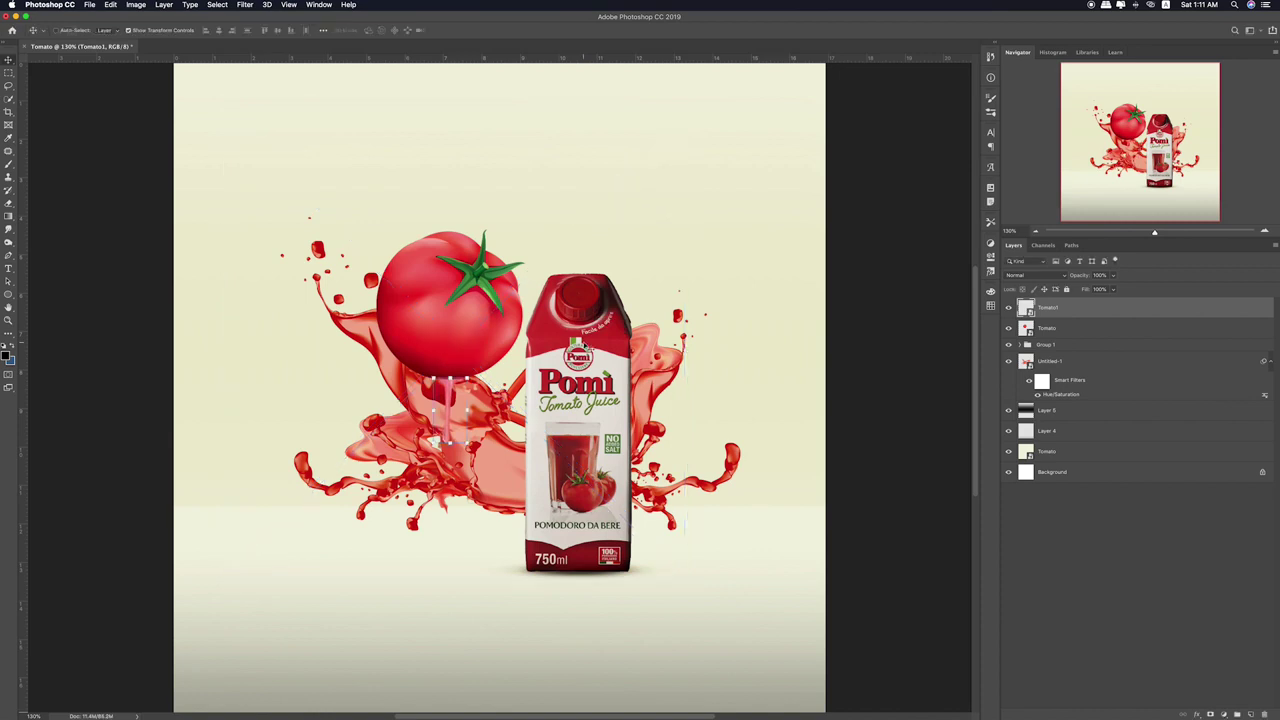
- Group the whole tomato and Tomato1 drip layers together
shift+click(1098, 331)
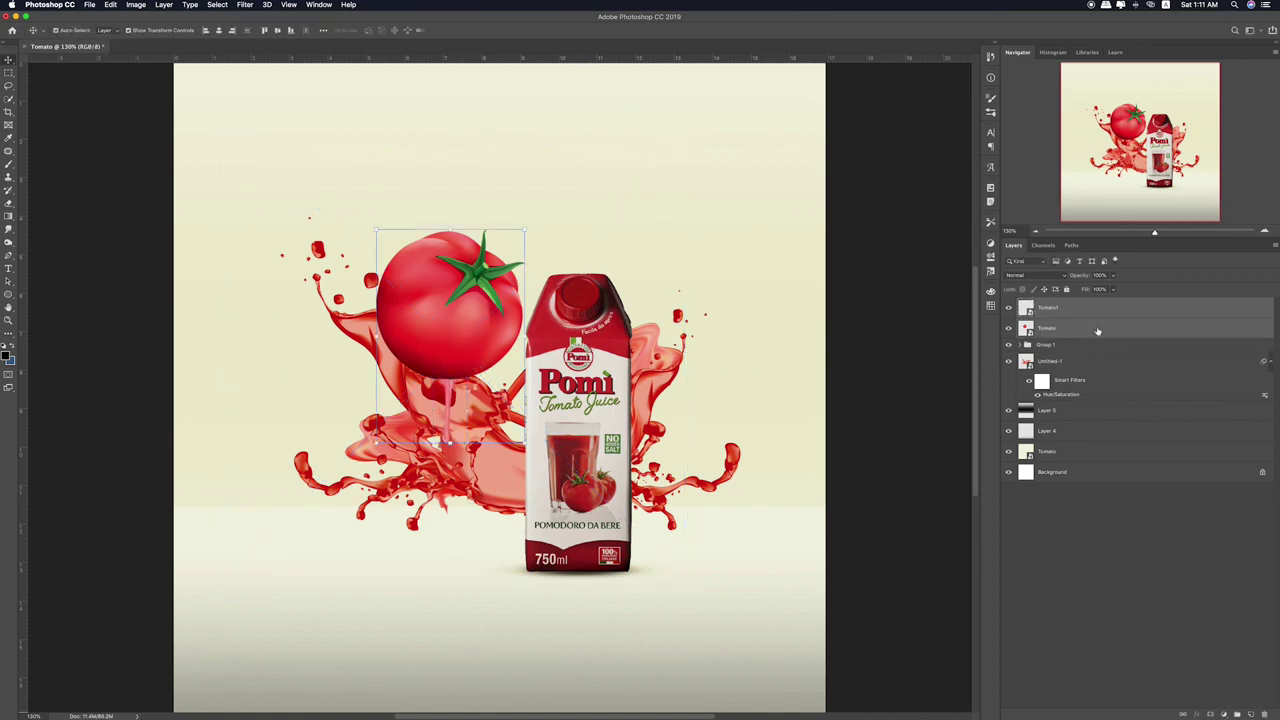
key(super+g)
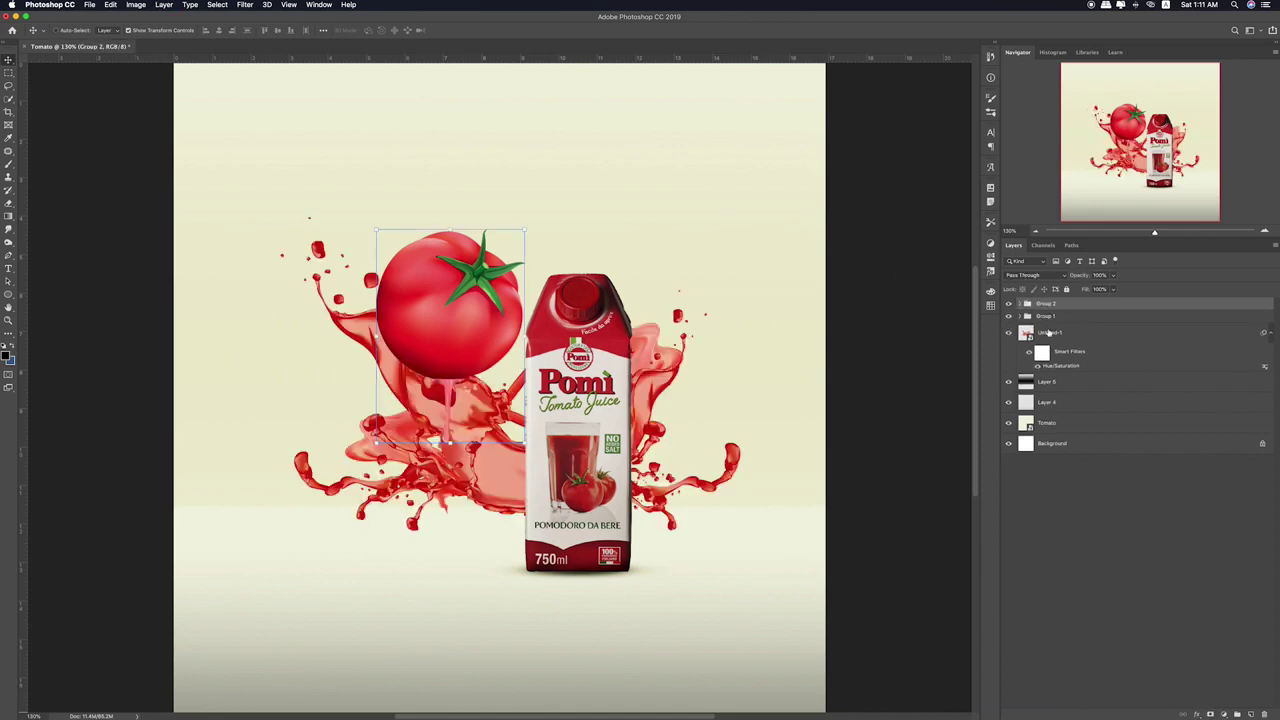
- Switch to the Finder and place Tomato2.png above the splash layer
click(1070, 335)
key(super+Tab)
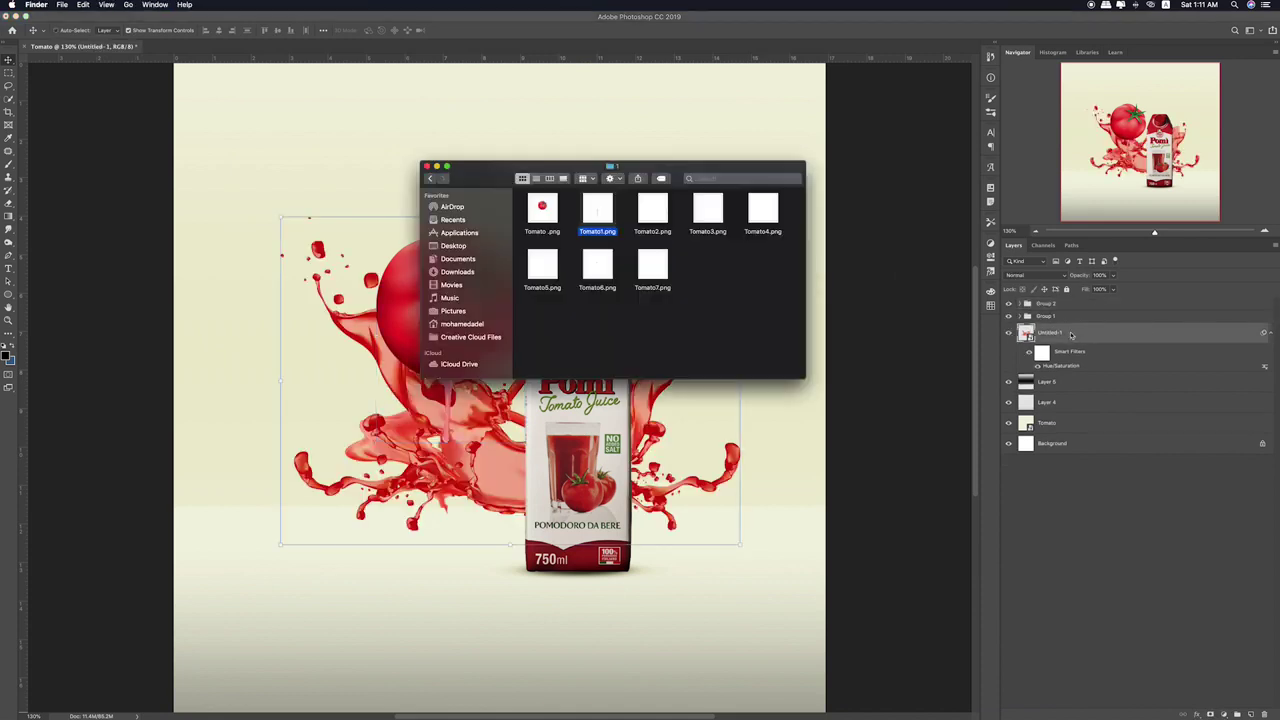
click(665, 215)
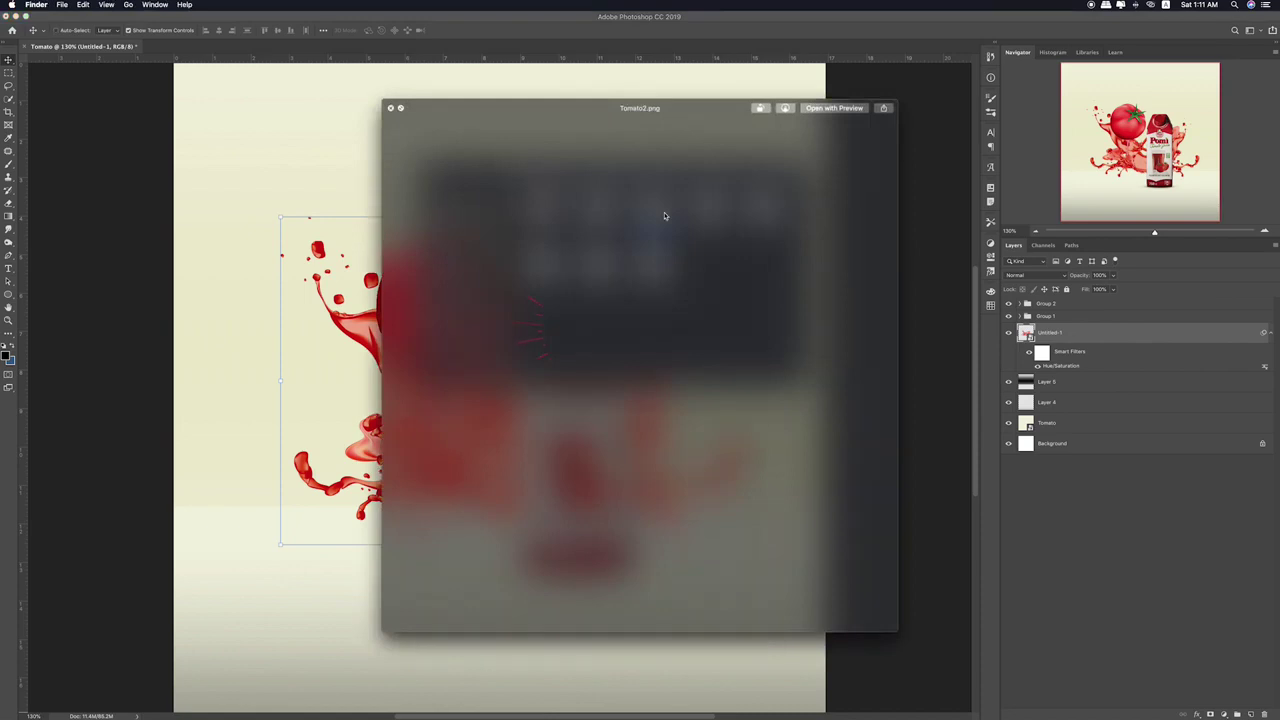
drag(665, 215, 316, 230)
key(Return)
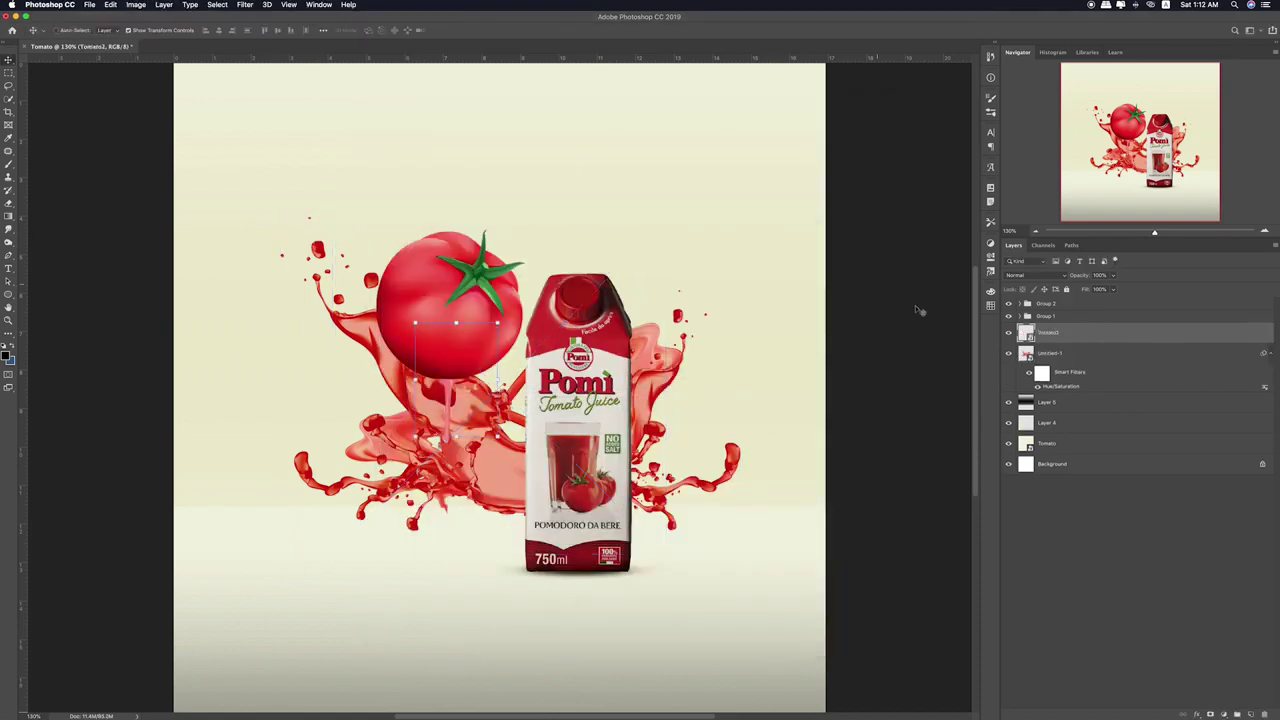
- Move the Tomato2 layer to the top of Group 2 and rotate its strokes clockwise to follow the tomato's upper-left edge
click(1021, 303)
drag(1042, 375, 1040, 314)
drag(414, 350, 440, 333)
key(super+t)
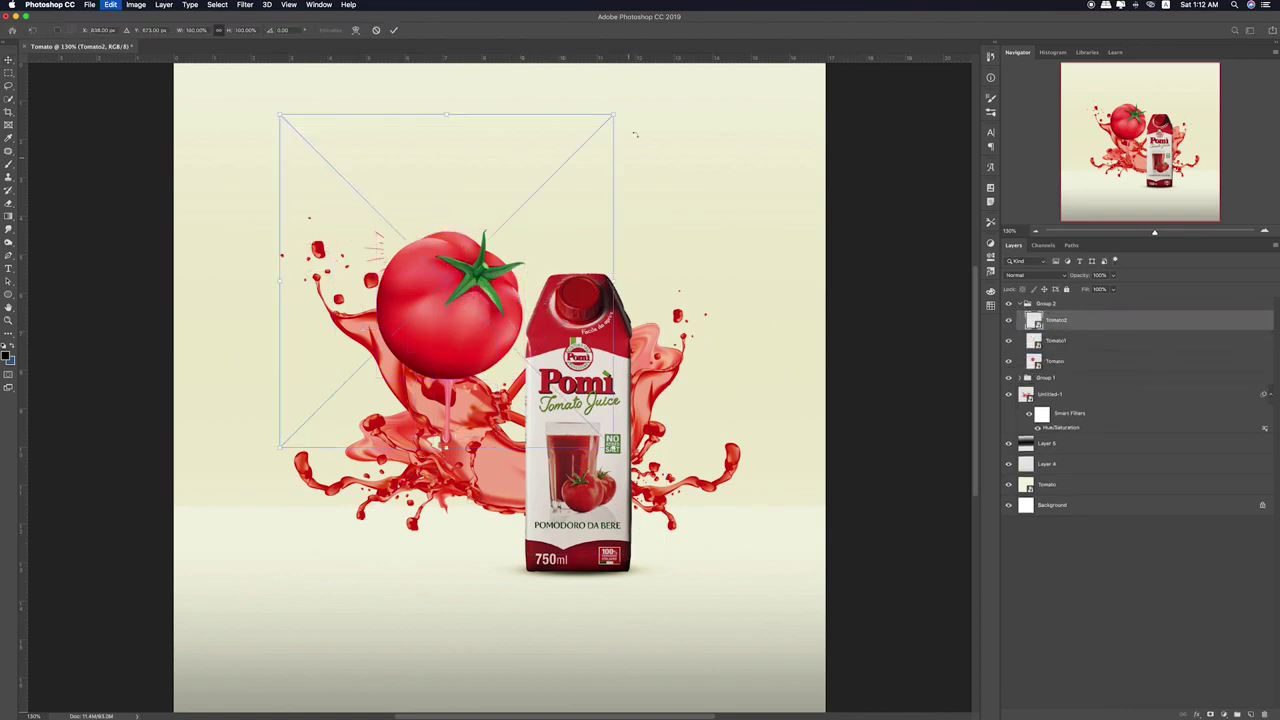
drag(631, 98, 790, 255)
drag(489, 298, 465, 305)
drag(618, 234, 626, 268)
drag(461, 281, 484, 299)
key(Return)
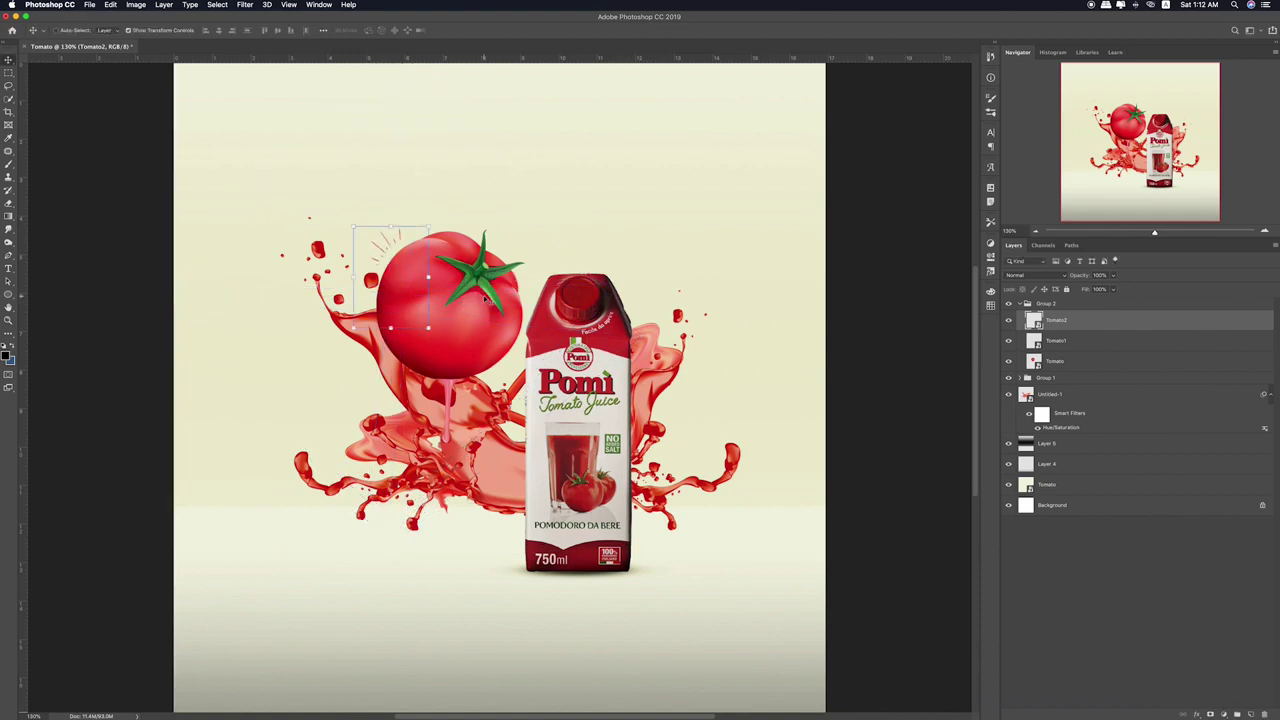
- Switch to the Finder and preview the remaining tomato detail images in folder 1
key(super+Tab)
click(716, 211)
key(space)
key(space)
click(760, 210)
key(space)
key(space)
click(645, 266)
key(space)
key(Left)
key(Left)
key(space)
- Place Tomato7.png above Tomato2 in Group 2
click(645, 268)
drag(655, 268, 390, 330)
key(Return)
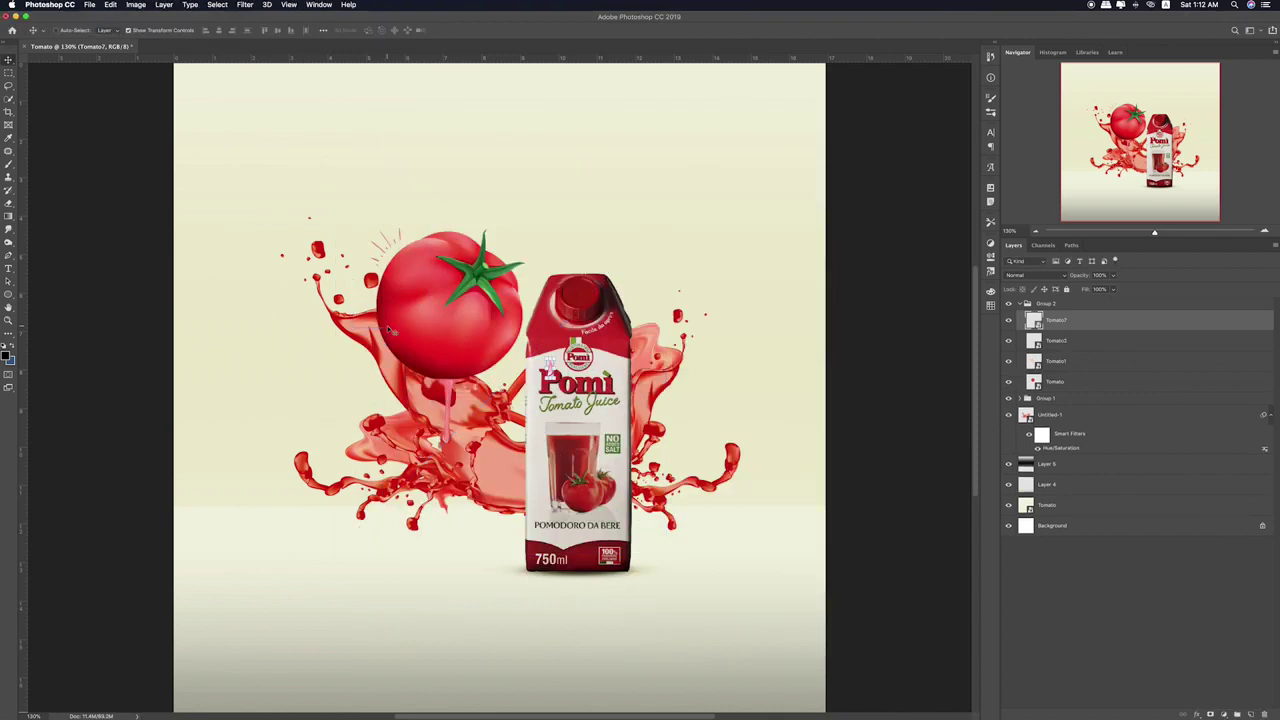
- Move the Tomato7 droplet onto the tomato's lower-right edge and rotate it clockwise to follow the curve
drag(573, 405, 543, 373)
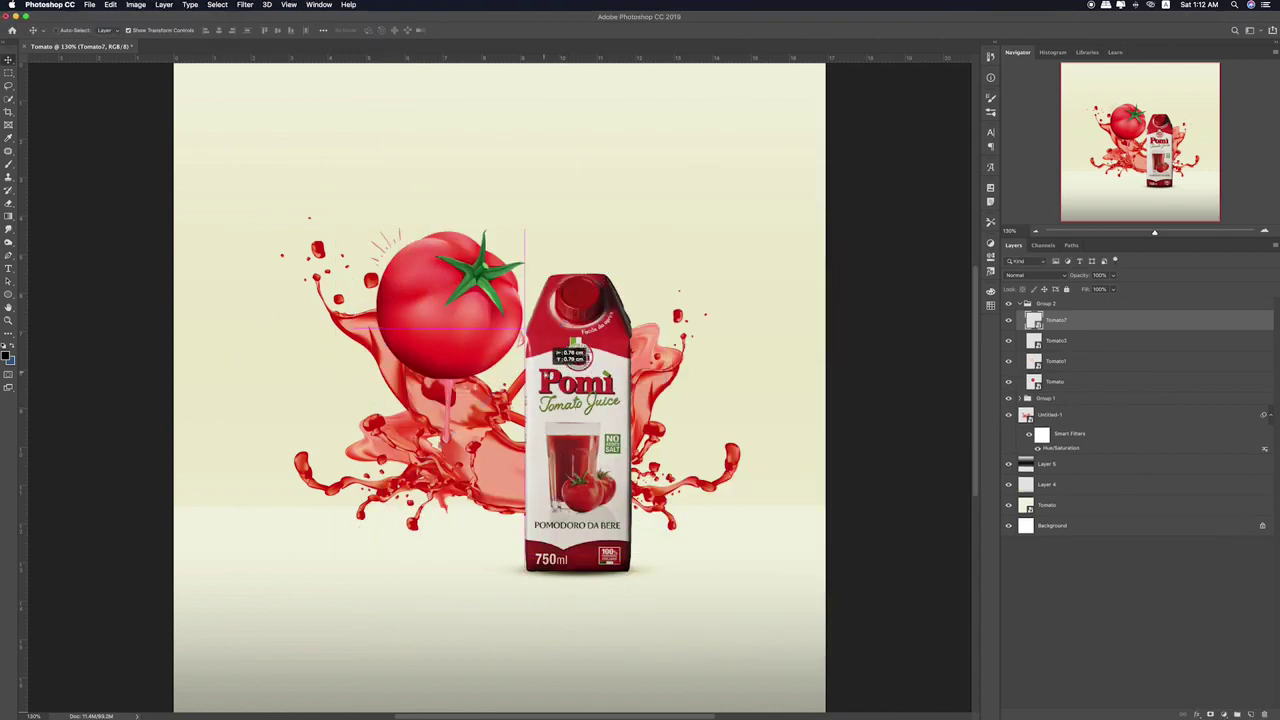
key(super+t)
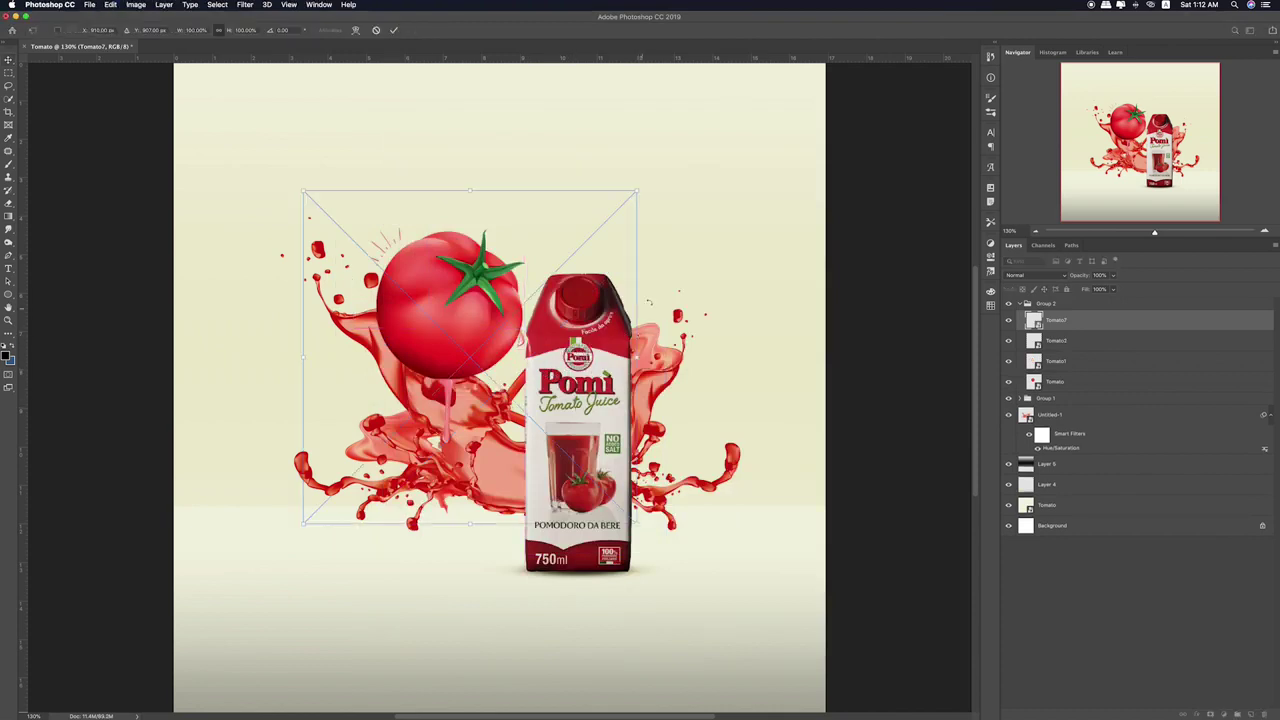
key(Return)
key(super+t)
drag(635, 334, 641, 394)
drag(543, 392, 545, 377)
drag(644, 397, 641, 417)
drag(542, 396, 540, 389)
key(Up)
key(Up)
key(Up)
key(Right)
key(Right)
key(Right)
key(Return)
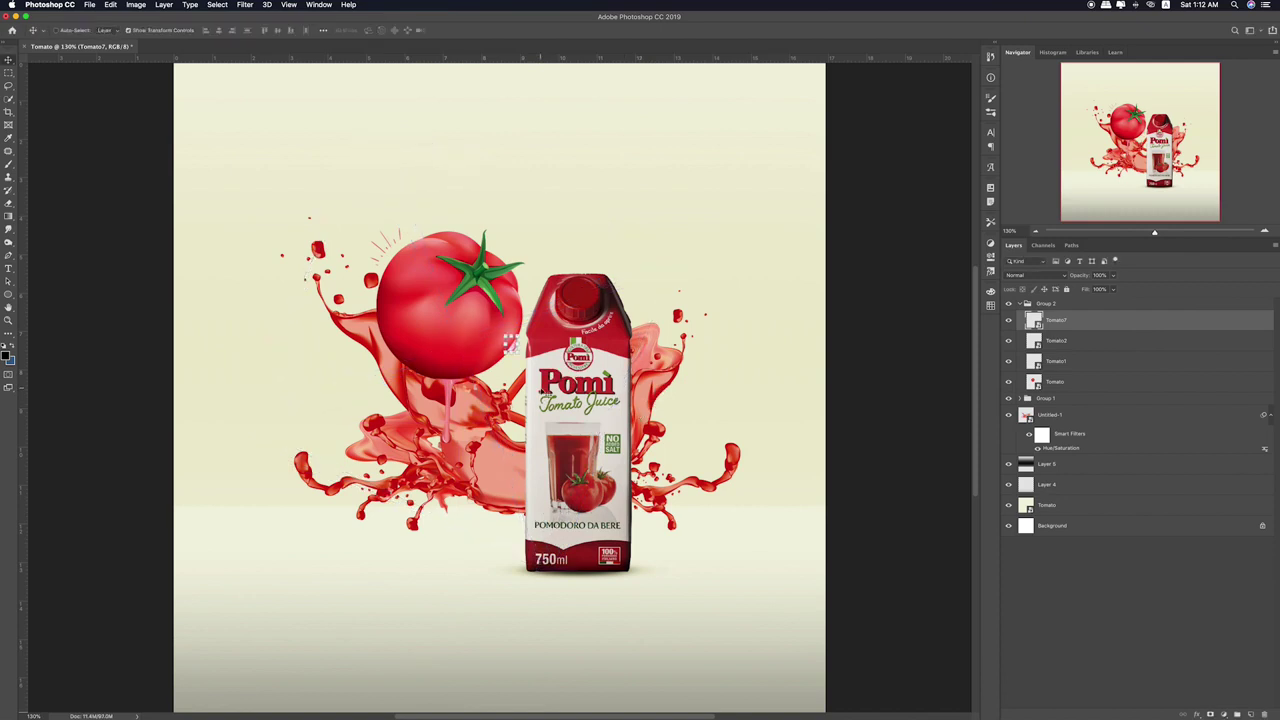
- Place Tomato6.png from the Finder and position its droplet on the left half of the tomato
key(super+Tab)
click(597, 265)
drag(597, 265, 395, 280)
key(Return)
drag(533, 344, 361, 321)
- Place Tomato5.png from the Finder and position its droplet on the tomato's left edge
key(super+Tab)
click(530, 275)
key(Return)
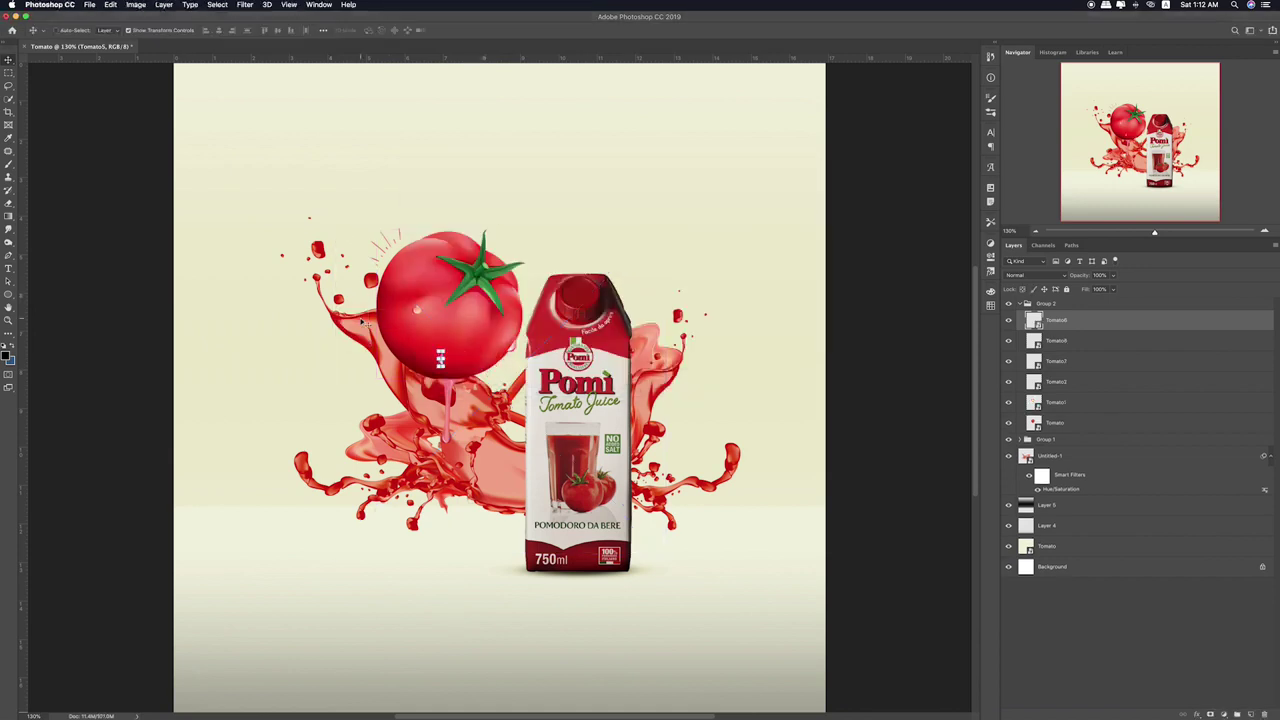
mouse_move(440, 358)
mouse_down()
mouse_move(462, 376)
mouse_move(435, 356)
mouse_up()
- Switch to the Finder and preview Tomato4.png, Tomato3.png and Tomato2.png
key(super+Tab)
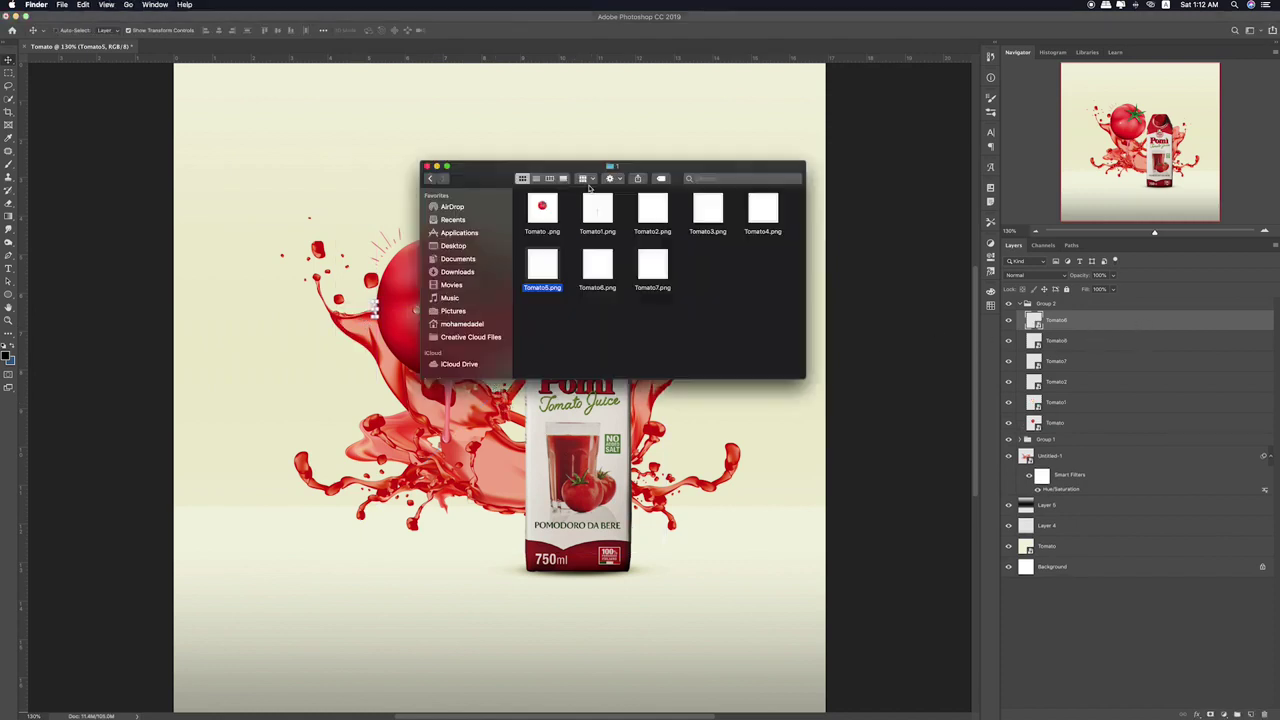
click(757, 206)
key(space)
key(space)
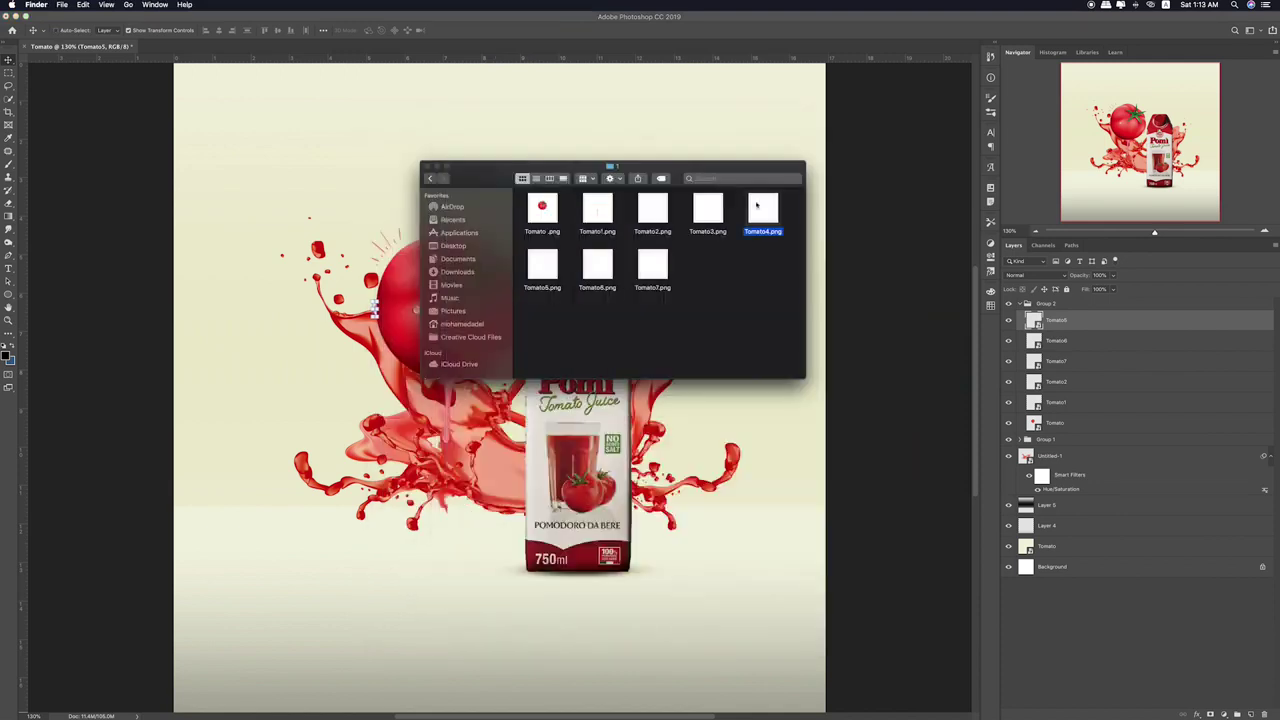
click(719, 206)
key(space)
key(space)
click(647, 210)
key(space)
key(space)
- Place Tomato3.png at the top of Group 2 and position its droplet on the tomato
drag(647, 210, 324, 216)
key(Return)
drag(662, 451, 680, 400)
- Apply Hue/Saturation to the Tomato GIF carton layer in Group 1 with Saturation +10 and Lightness +10
click(8, 72)
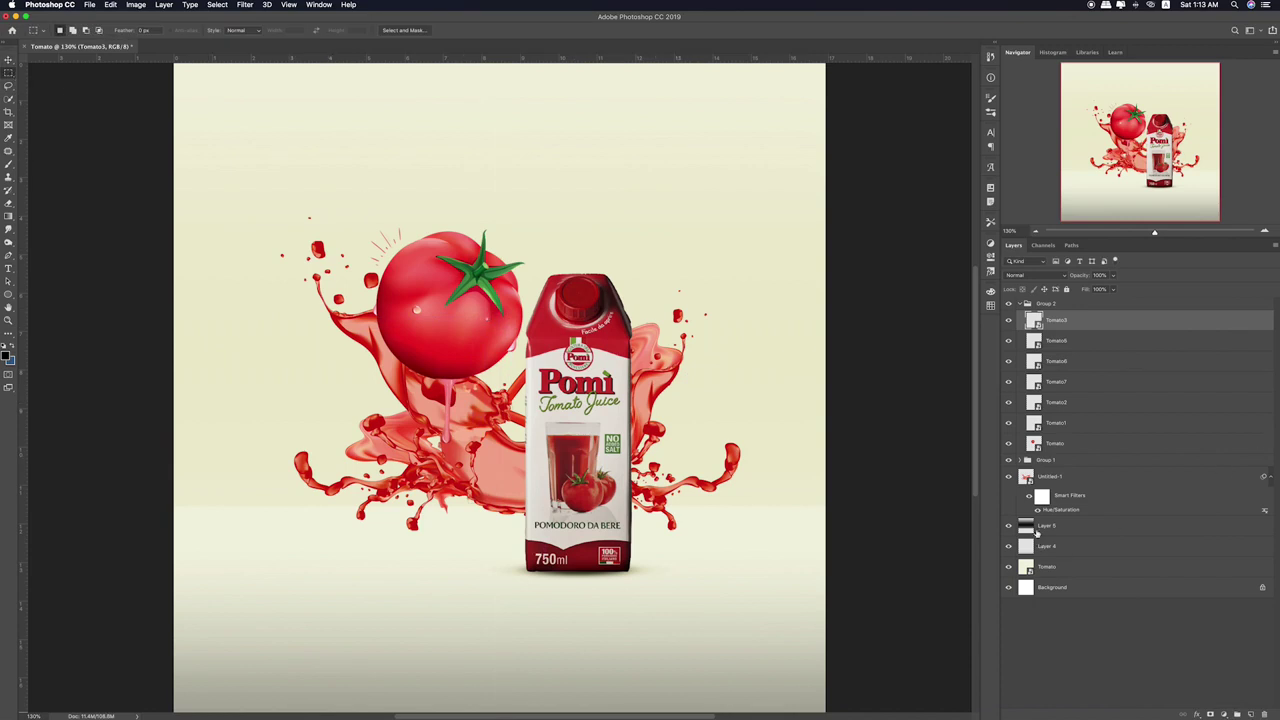
click(1023, 460)
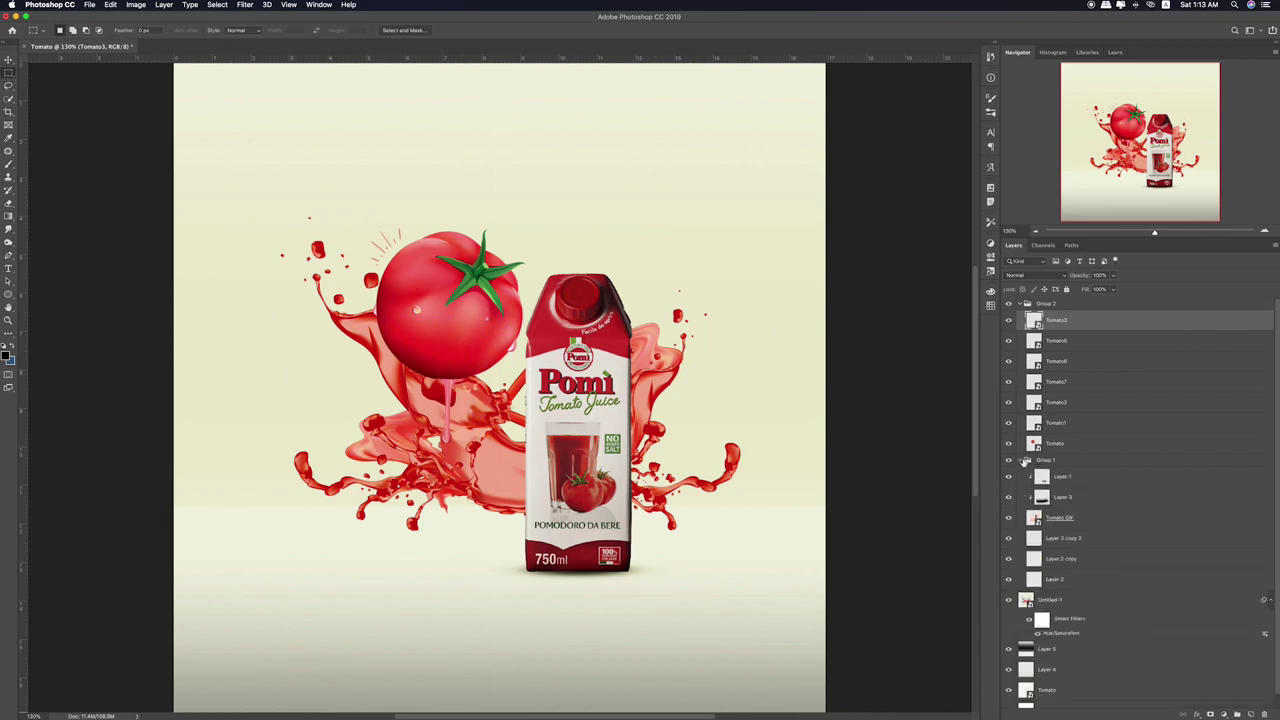
click(1109, 524)
key(ctrl+u)
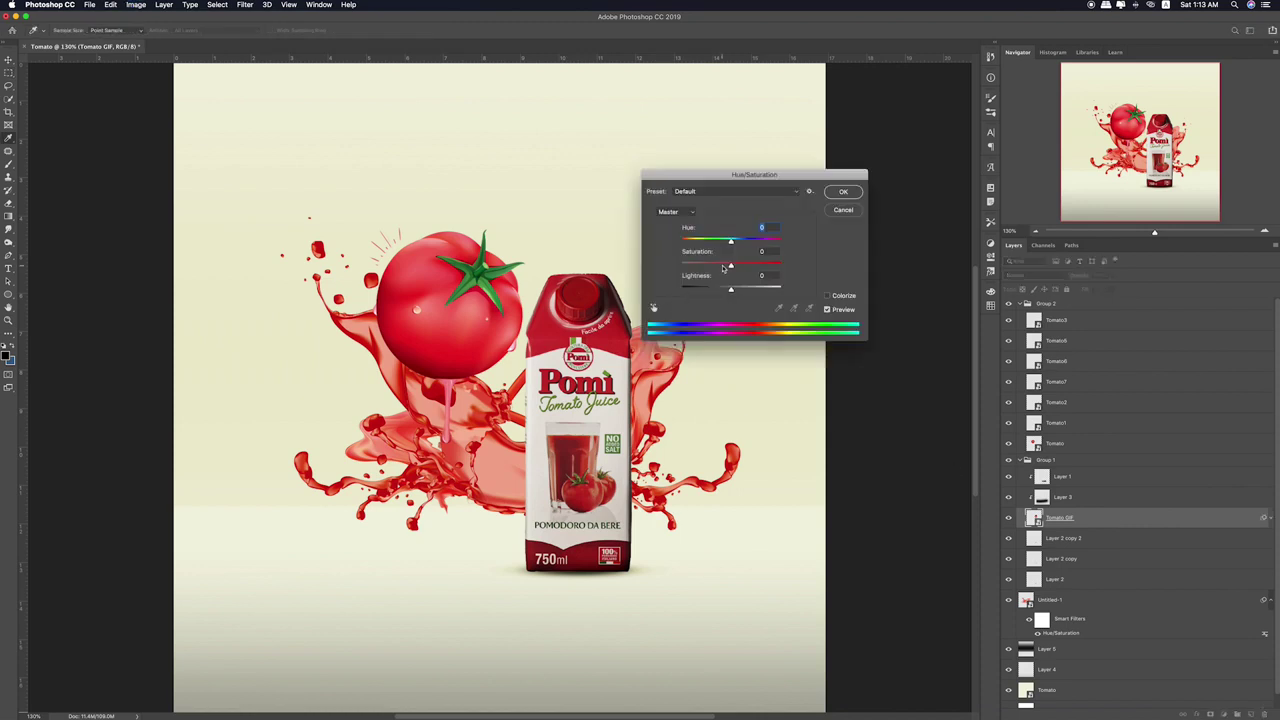
drag(731, 267, 735, 291)
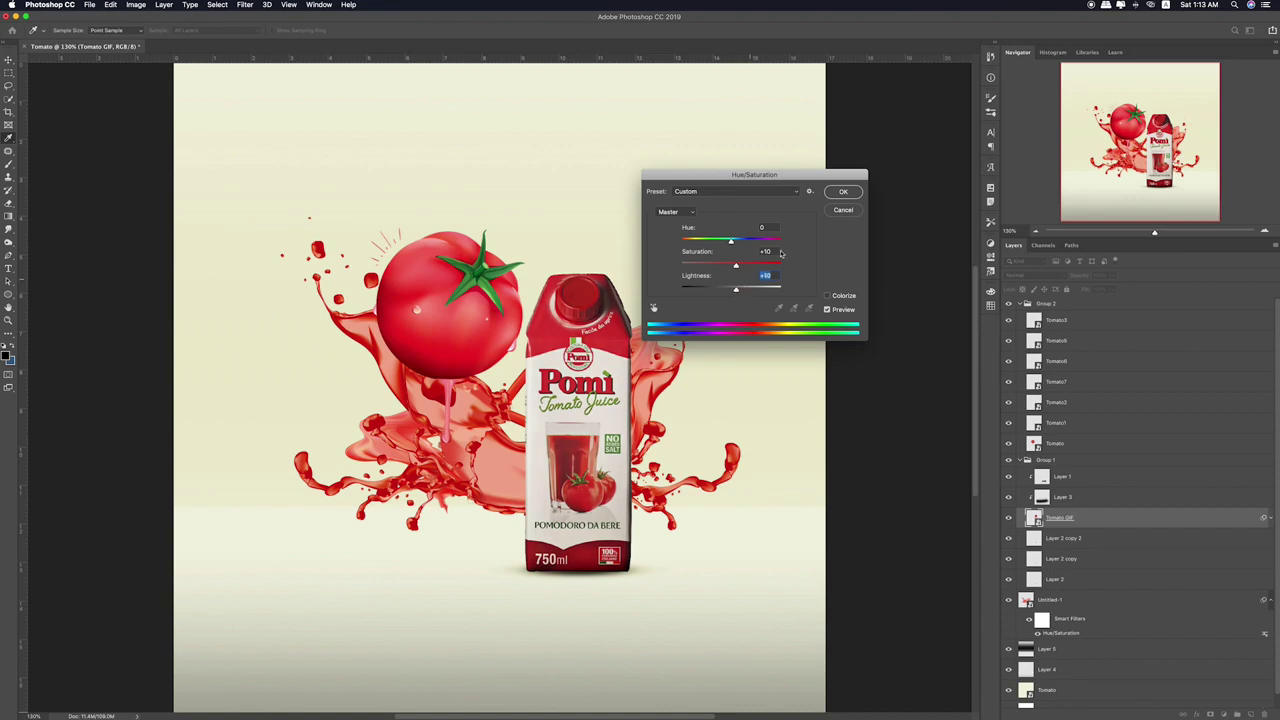
click(841, 192)
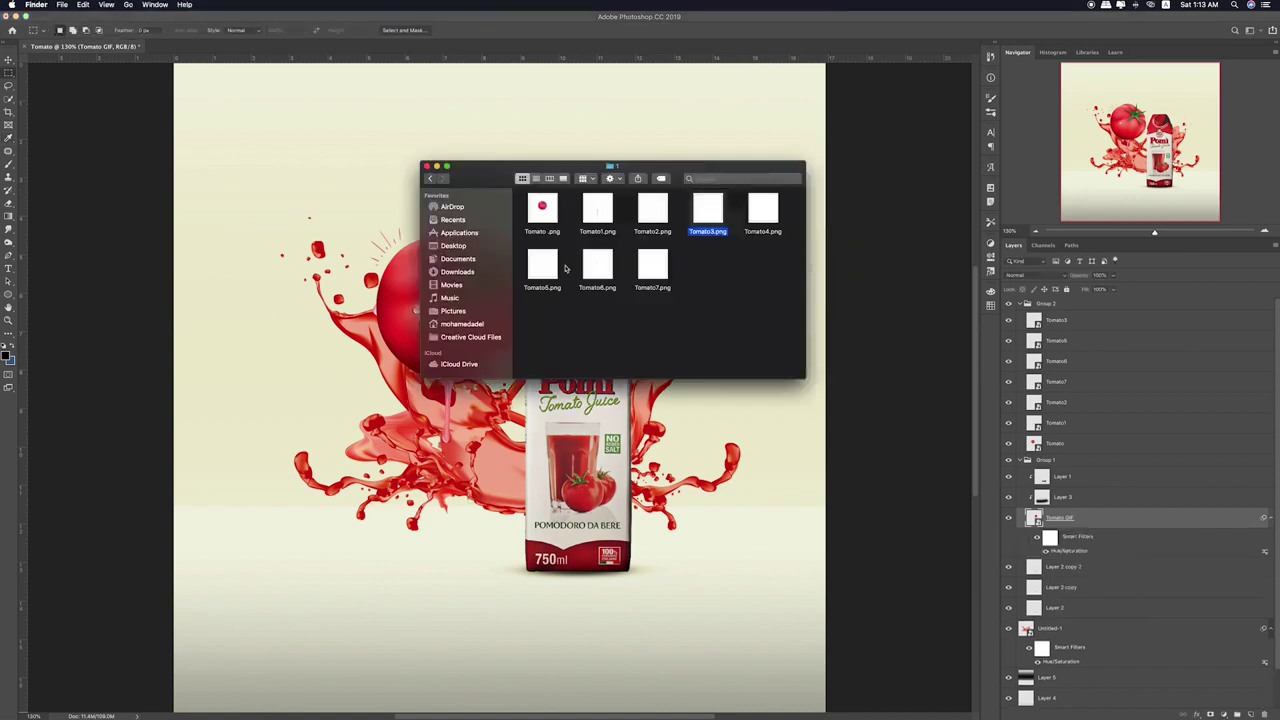
- Return the Finder to the Materials folder, and collapse Group 2 in Photoshop and rename it 1
click(556, 211)
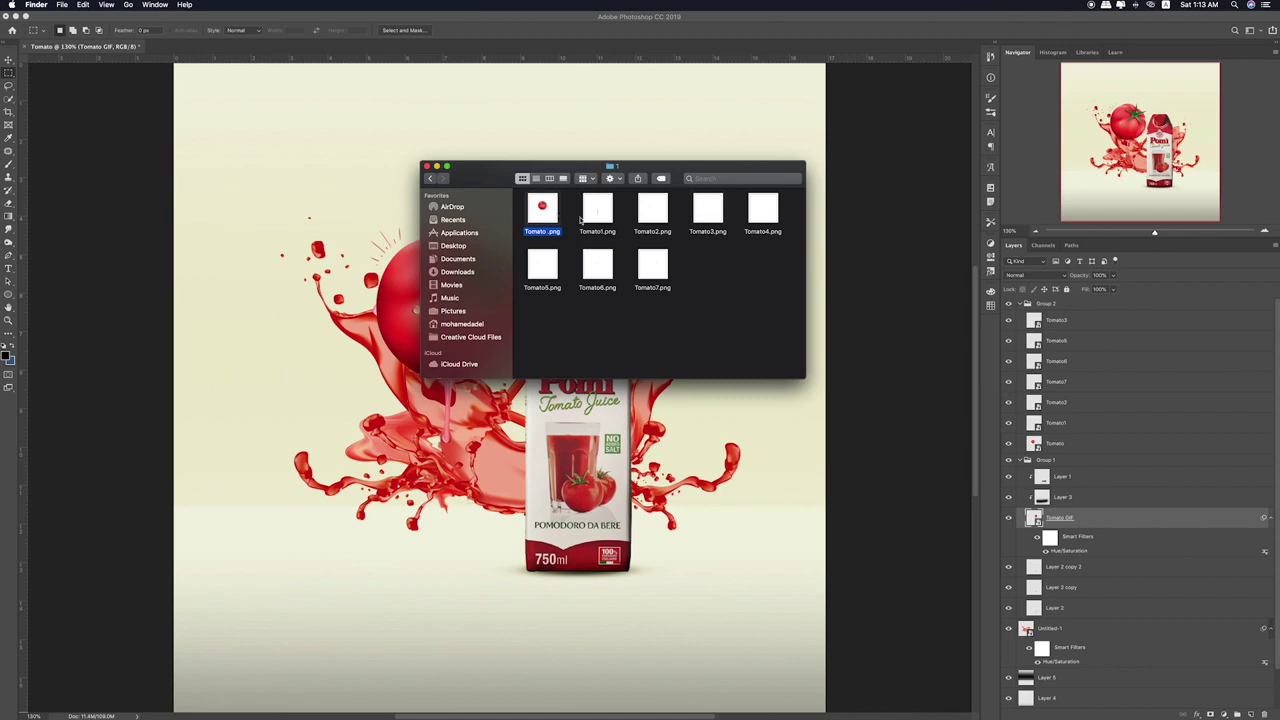
click(433, 179)
click(1033, 314)
click(1025, 305)
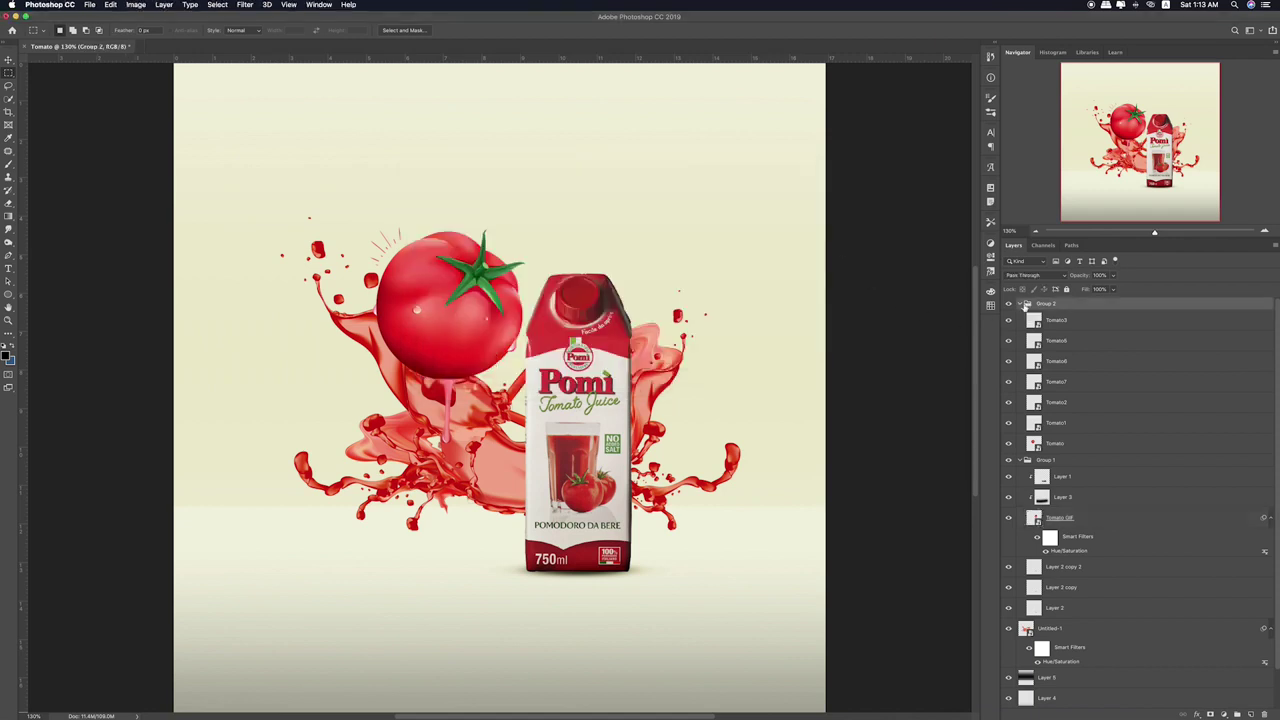
click(1020, 305)
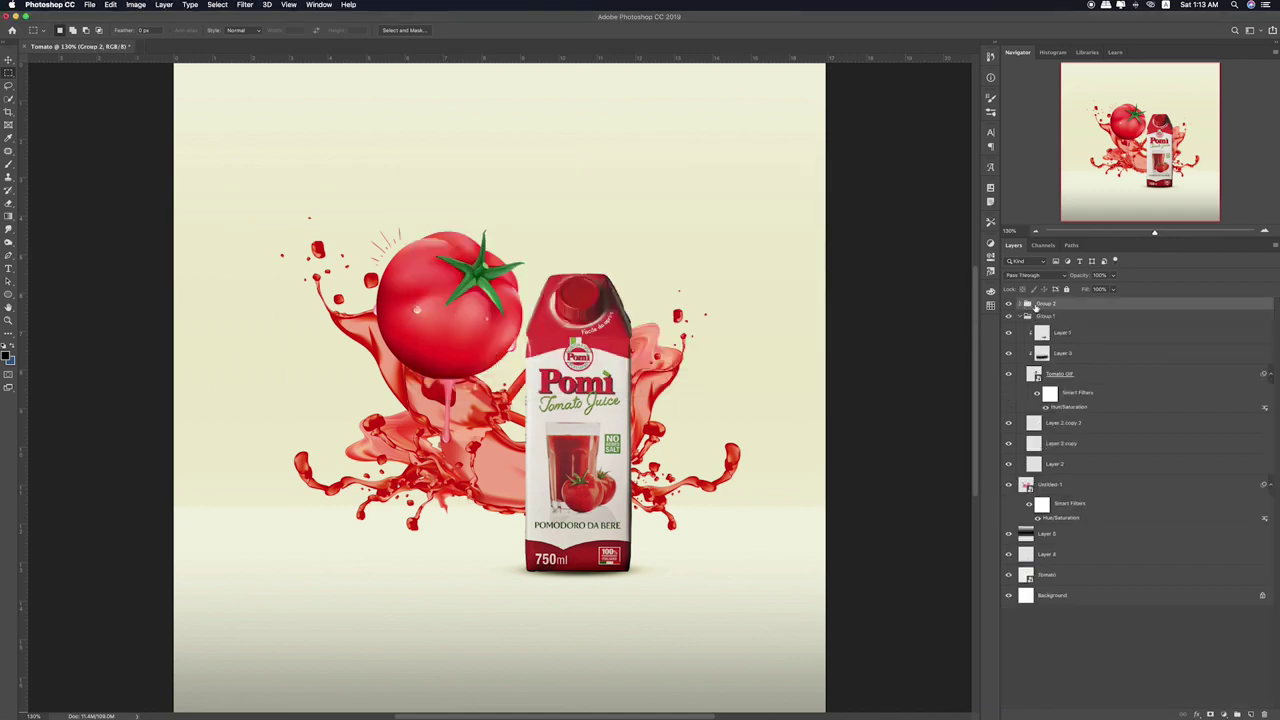
double_click(1037, 308)
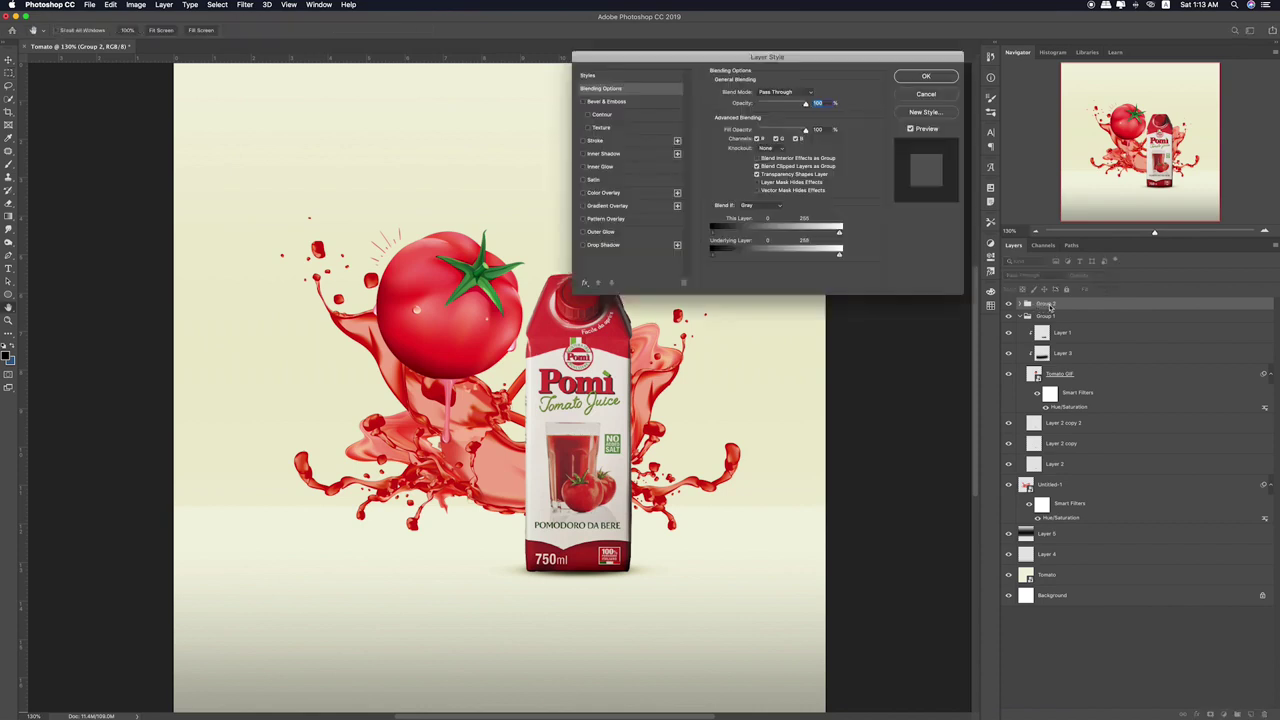
key(Escape)
double_click(1047, 305)
text(1)
key(Return)
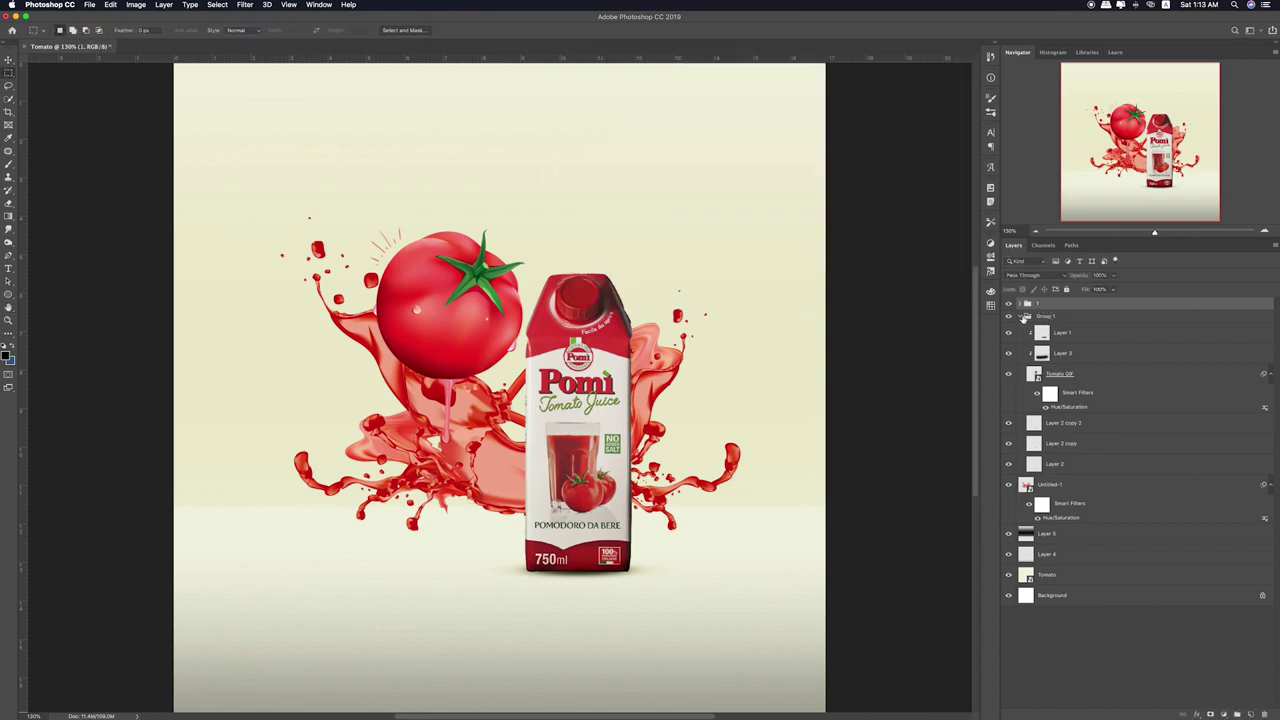
- Toggle the visibility of Group 1 to check its content, collapse the group and rename it 0
click(1009, 316)
click(1009, 316)
click(1038, 318)
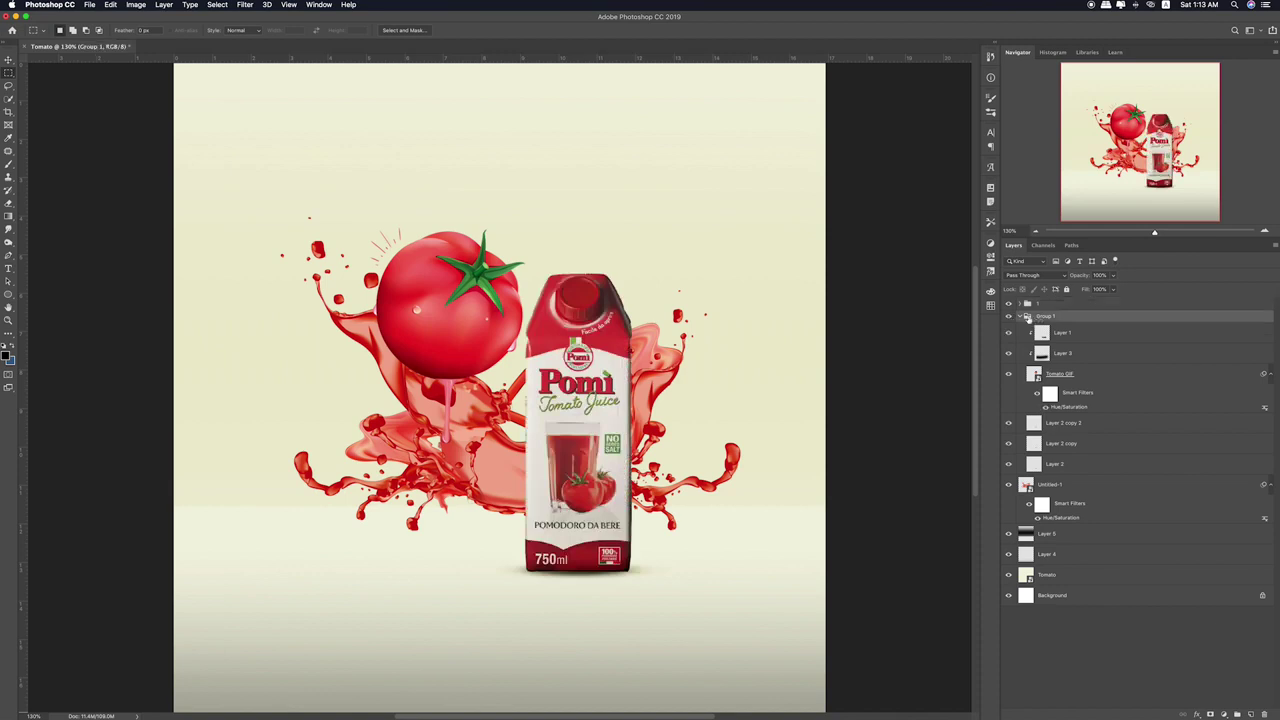
click(1021, 317)
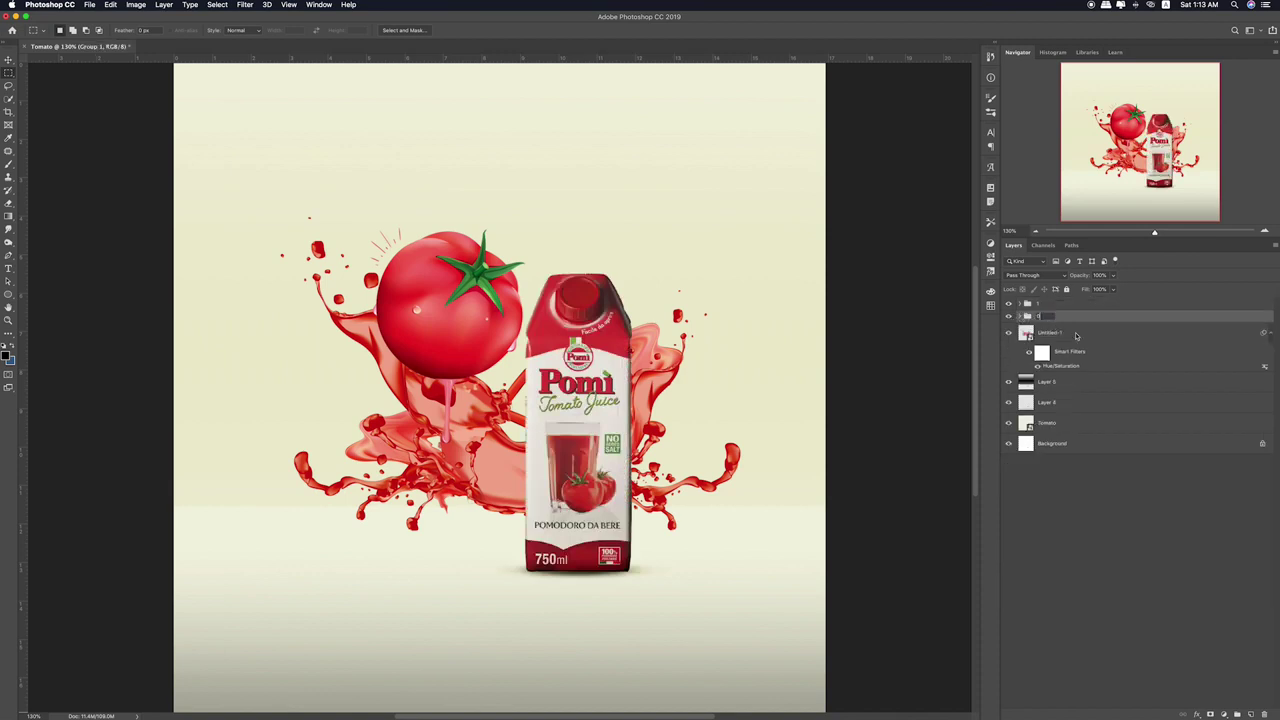
- Group the layers from the Untitled-1 splash through the Tomato background and name the group B
click(1008, 334)
click(1008, 334)
click(1059, 338)
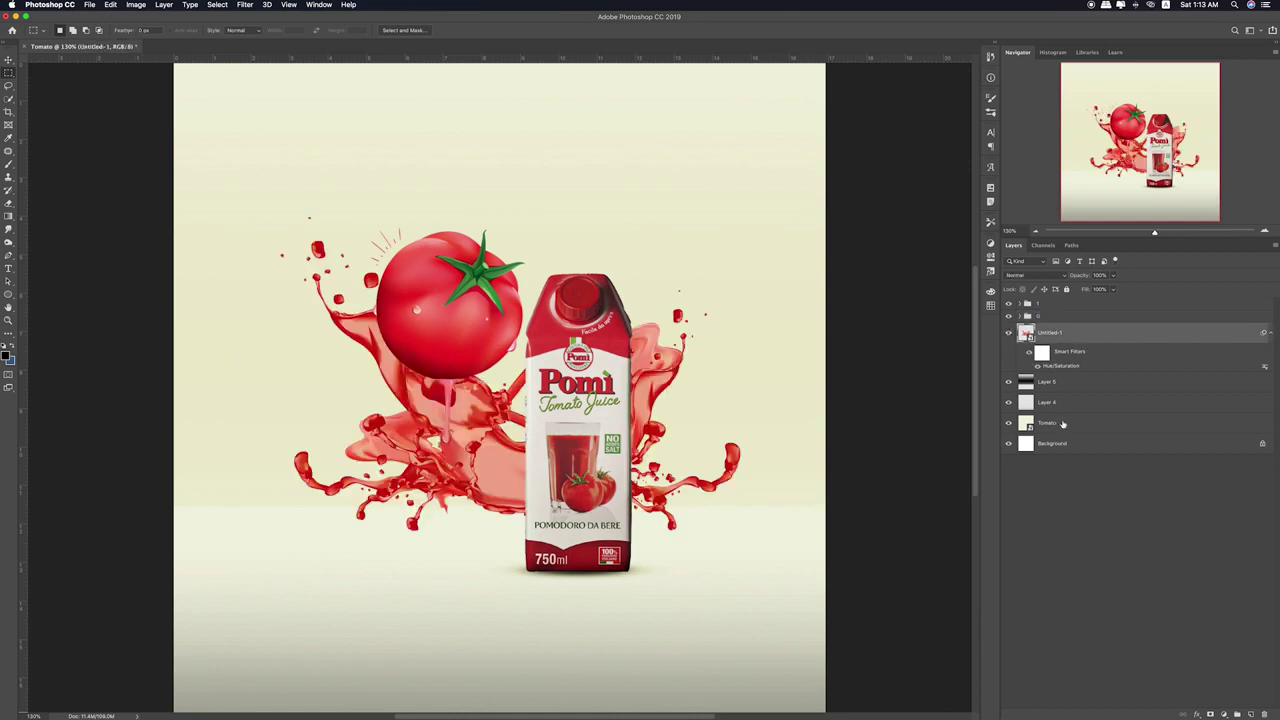
shift+click(1063, 424)
key(super+g)
double_click(1046, 329)
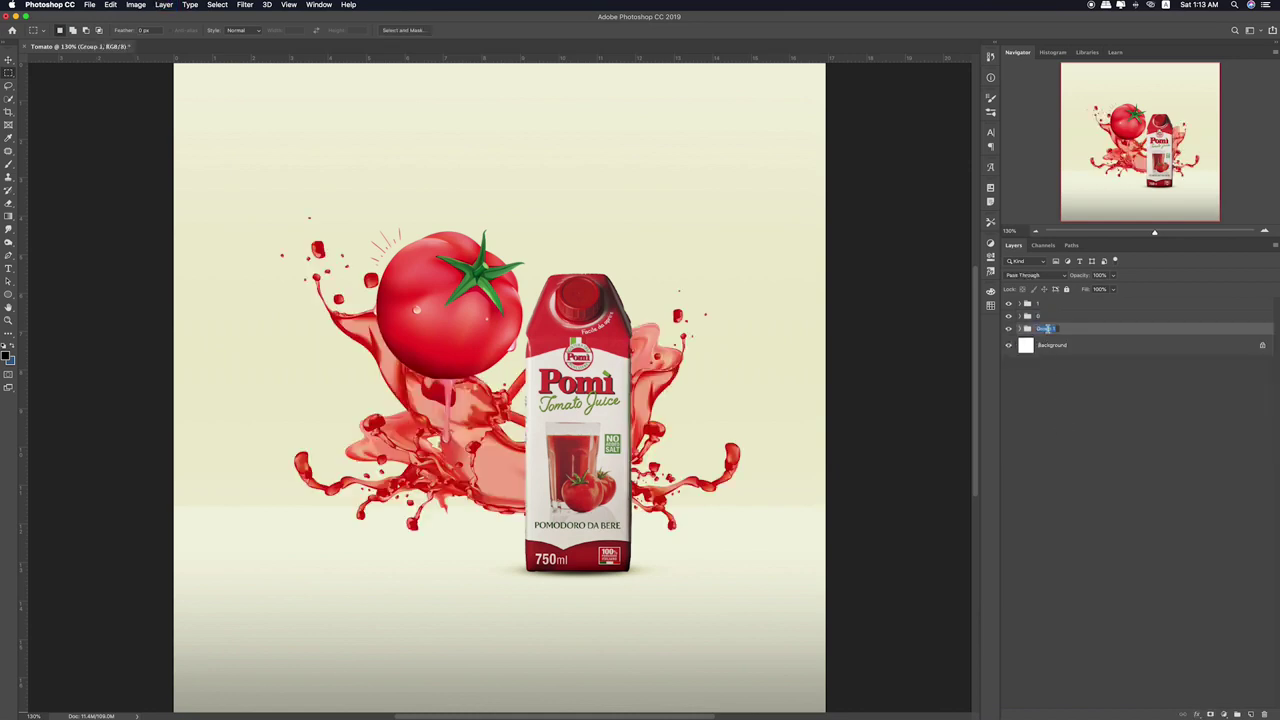
text(B)
key(Return)
- Select group 1 as the insertion point and open folder 2 of the Materials in the Finder
click(1020, 304)
click(1020, 304)
click(1045, 305)
key(super+Tab)
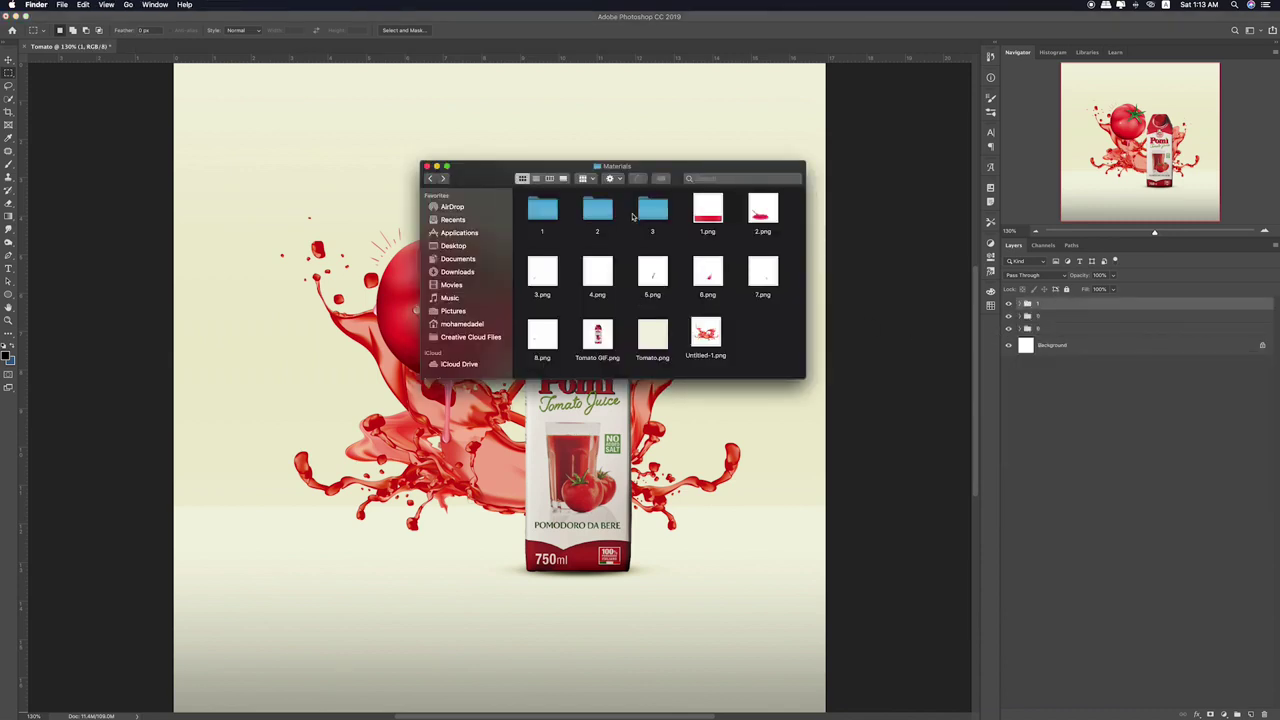
double_click(560, 211)
click(561, 226)
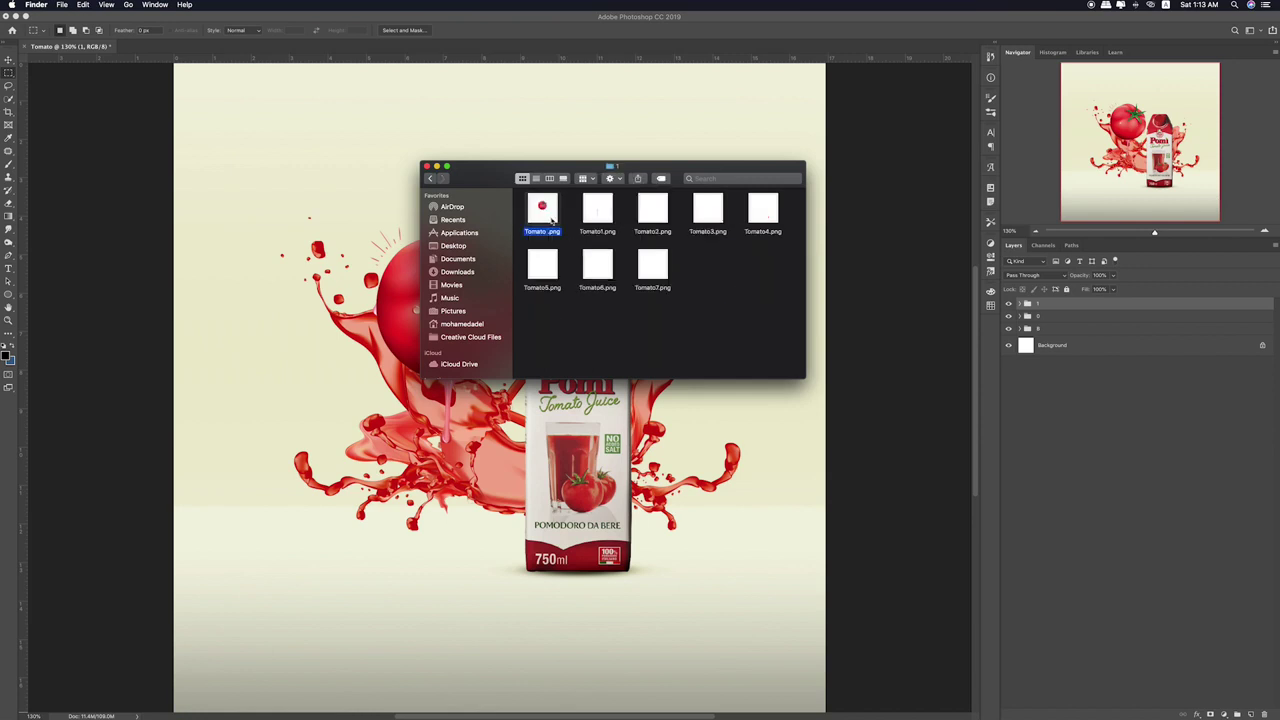
key(super+Up)
key(Right)
key(super+Down)
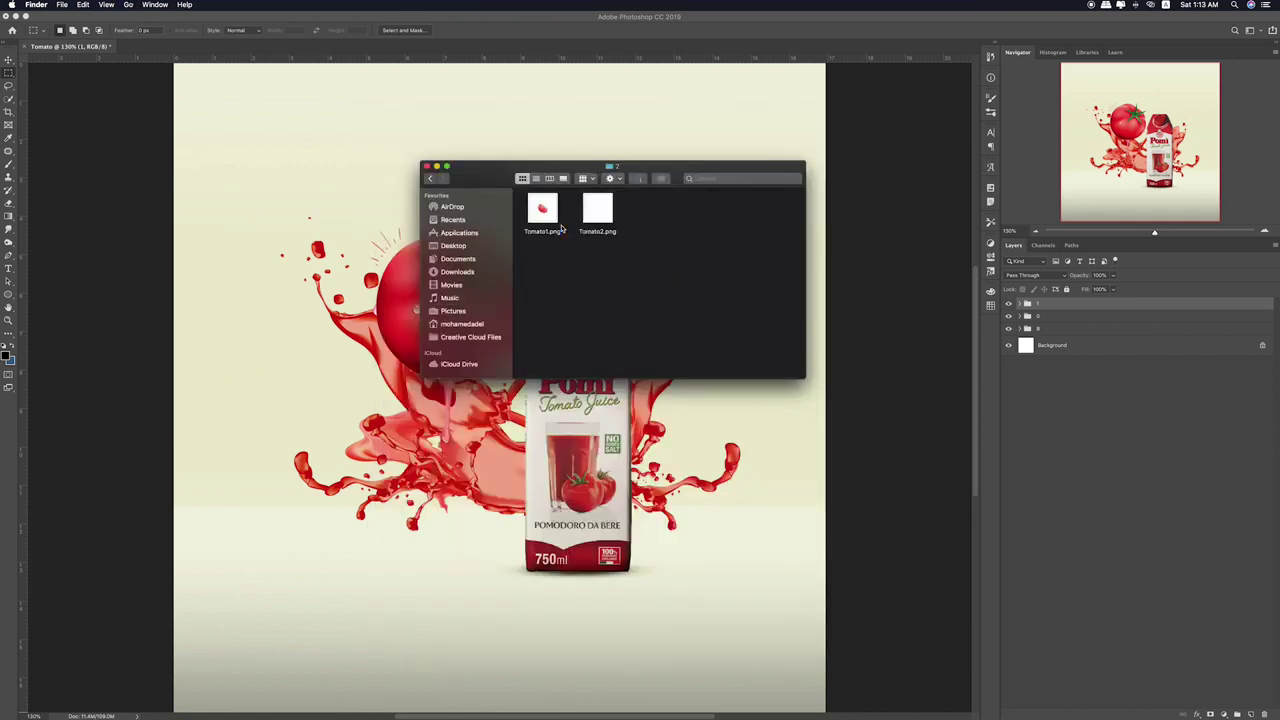
- Place Tomato1.png above group 1 and move the tomato slice over the left part of the splash
key(Right)
key(space)
key(space)
click(358, 375)
key(Return)
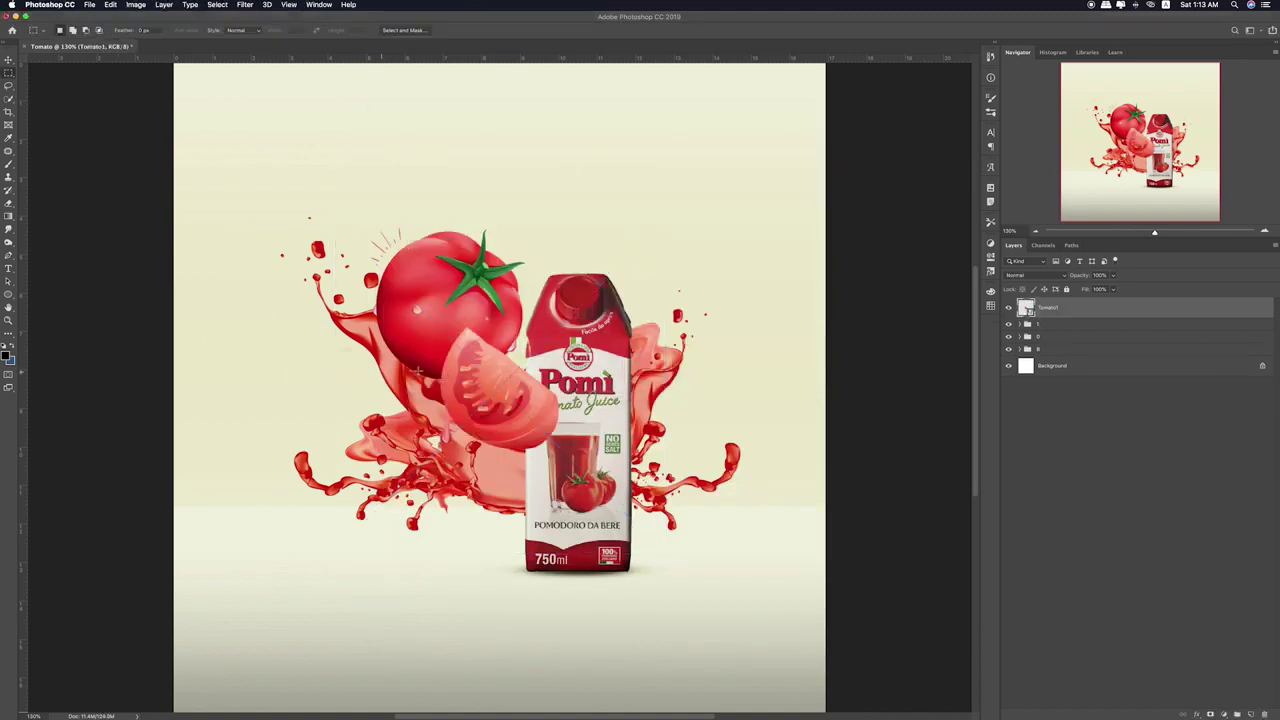
key(v)
drag(520, 400, 395, 465)
- Place Tomato2.png from the Finder and position its droplet on the lower left of the tomato slice
key(super+Tab)
drag(597, 210, 376, 508)
key(Return)
key(super+Tab)
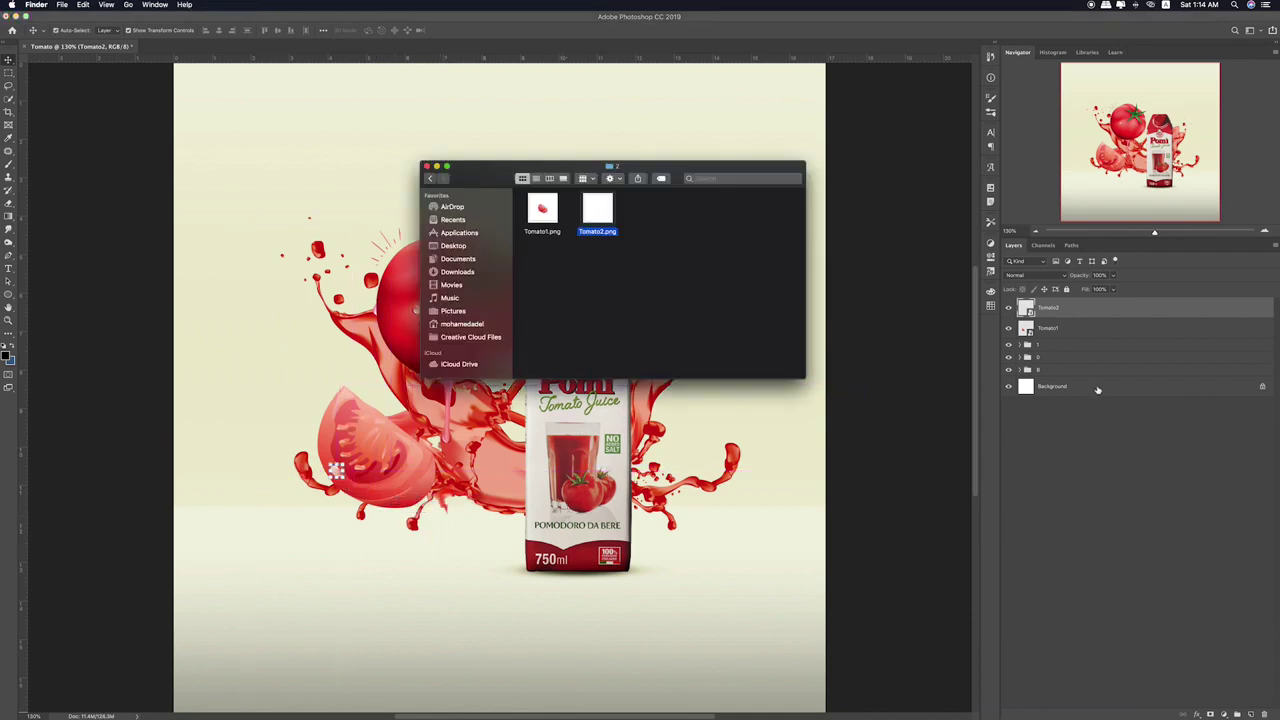
- Group the Tomato1 and Tomato2 slice layers and name the group 2
key(super+Tab)
shift+click(1105, 331)
key(ctrl+g)
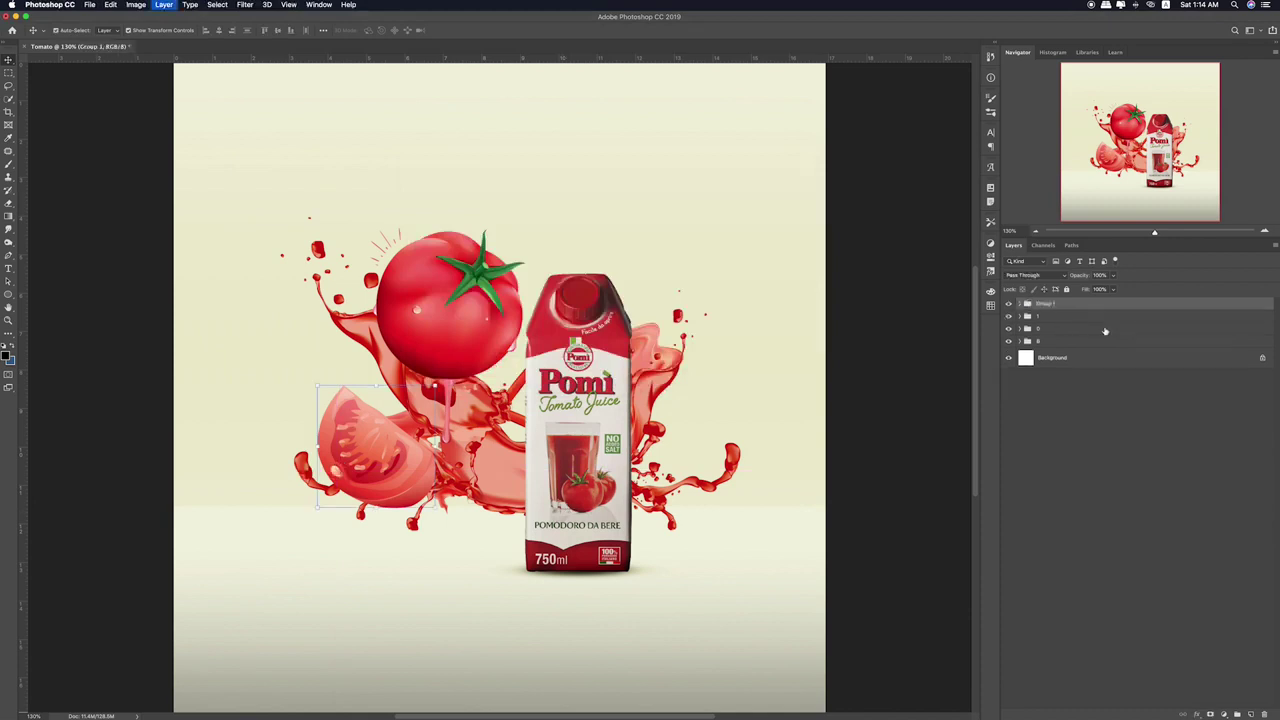
double_click(1044, 304)
text(2)
key(Return)
key(super+Tab)
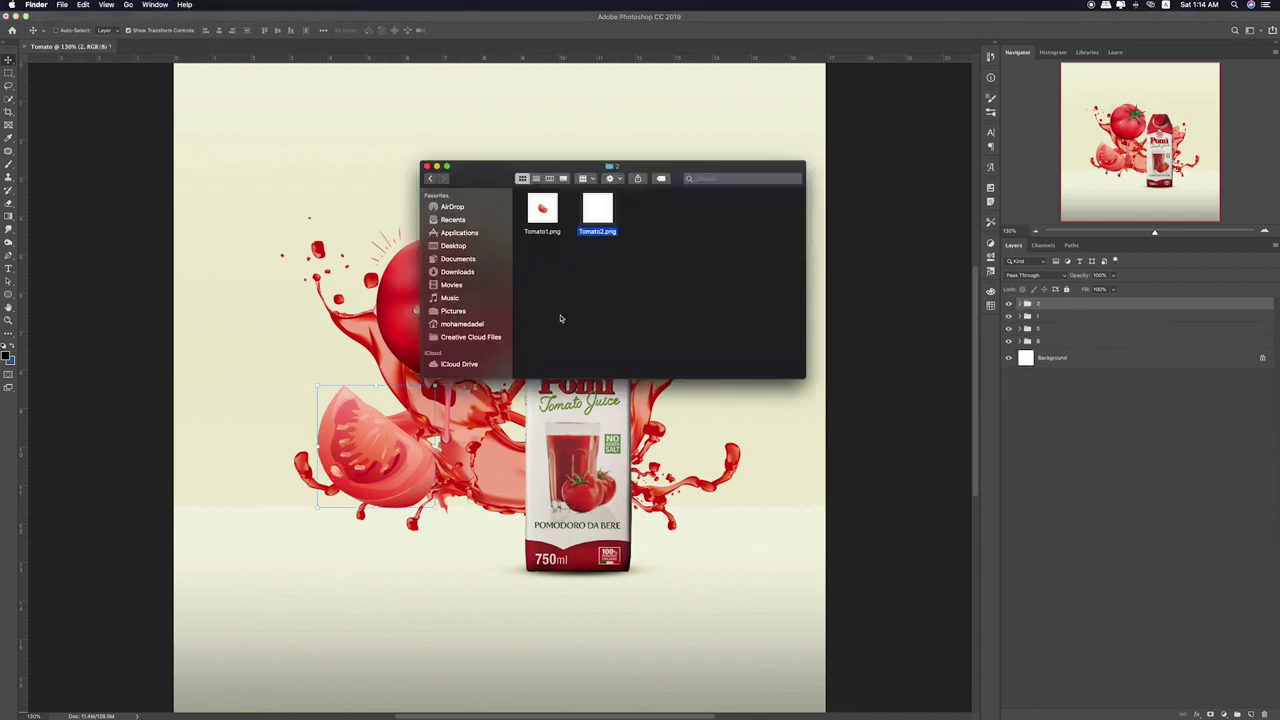
key(super+o)
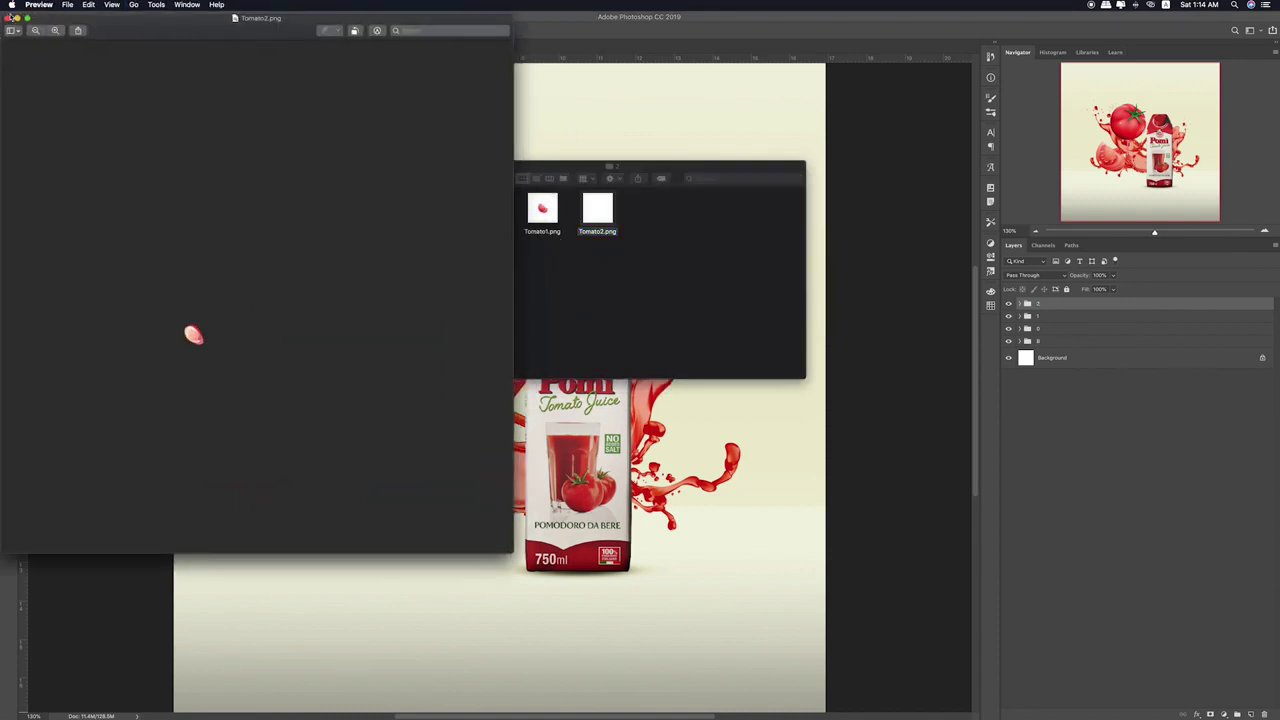
key(super+q)
- Open folder 3 in the Finder and place its first image, the large tomato slice, over the composition
key(super+Up)
key(Right)
key(super+Down)
drag(542, 209, 490, 470)
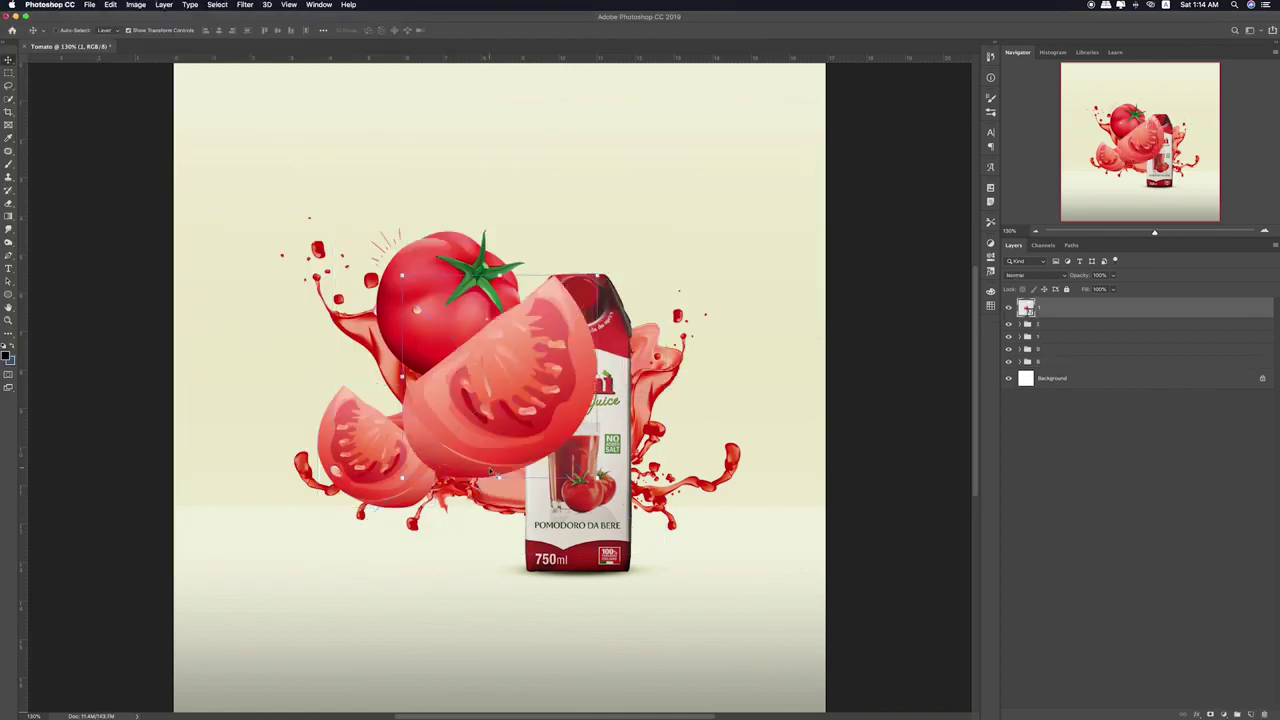
- Place image 2 from folder 3 and position its droplets on the left part of the large slice
key(super+Tab)
drag(597, 206, 638, 468)
key(Return)
- Place image 3 from folder 3 and position its droplet at the lower right edge of the large slice
key(super+Tab)
drag(651, 211, 559, 374)
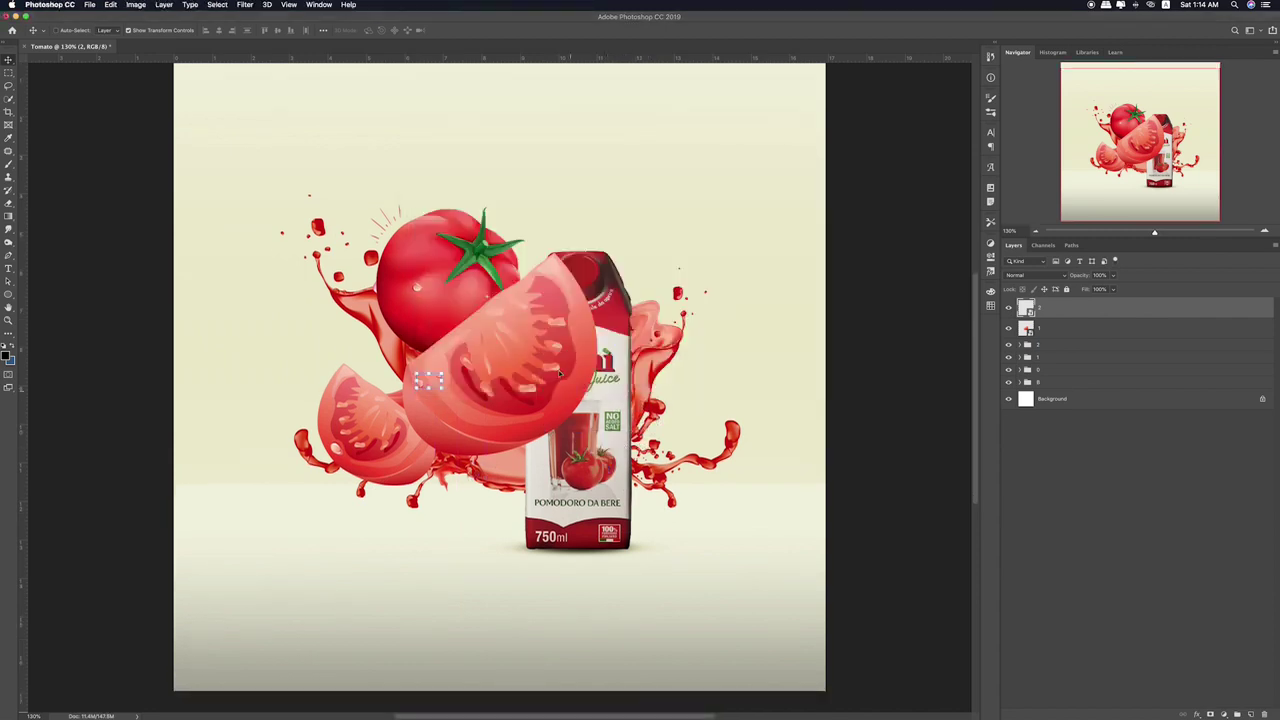
key(Return)
mouse_move(580, 430)
mouse_down()
mouse_move(588, 398)
mouse_move(576, 426)
mouse_up()
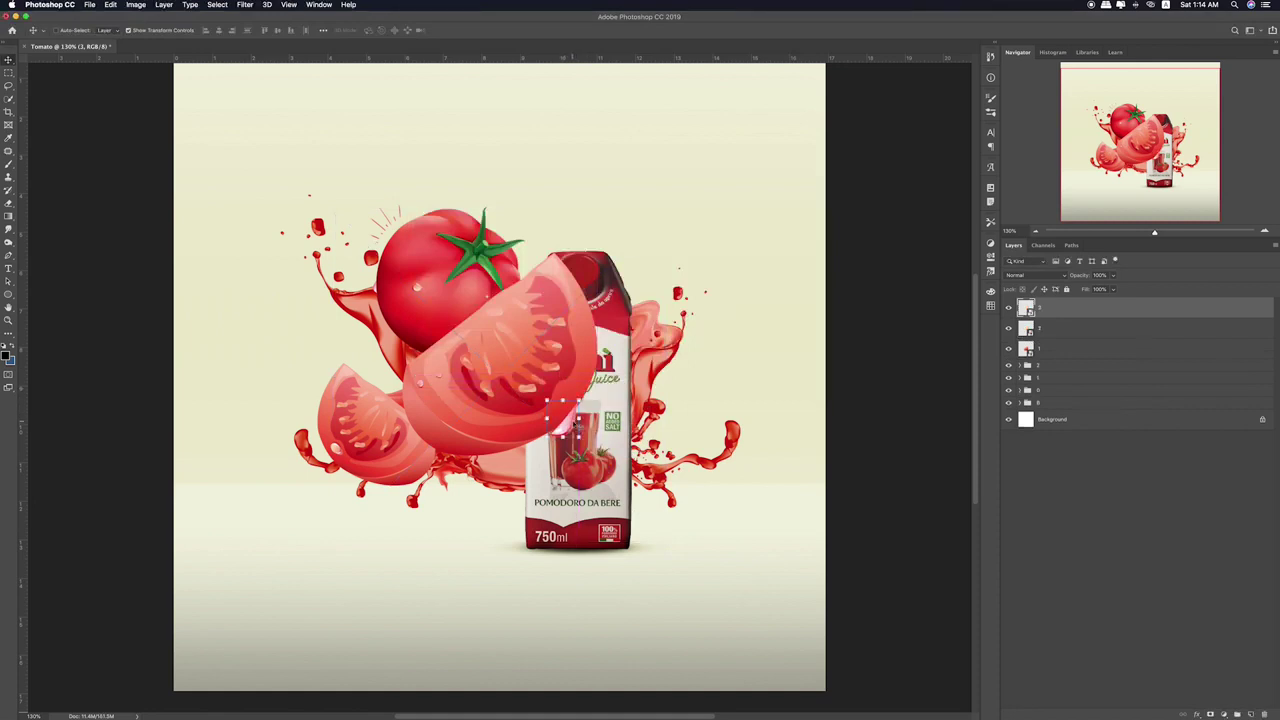
key(super+t)
drag(676, 222, 618, 330)
key(Return)
- Group the large slice and its two droplet layers and name the group 3
shift+click(1098, 347)
key(super+g)
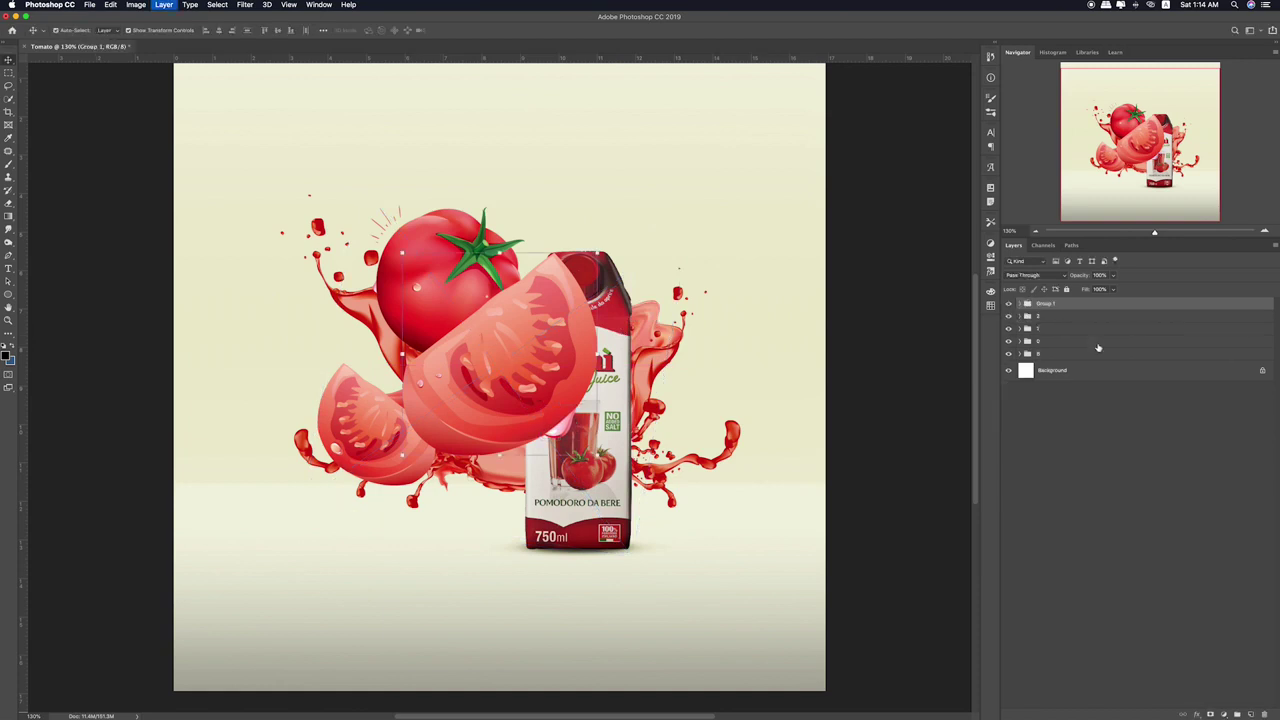
double_click(1043, 304)
text(3)
key(Return)
- Scale group 3 down to about 46% and position its slice between the other slice and the carton
key(super+t)
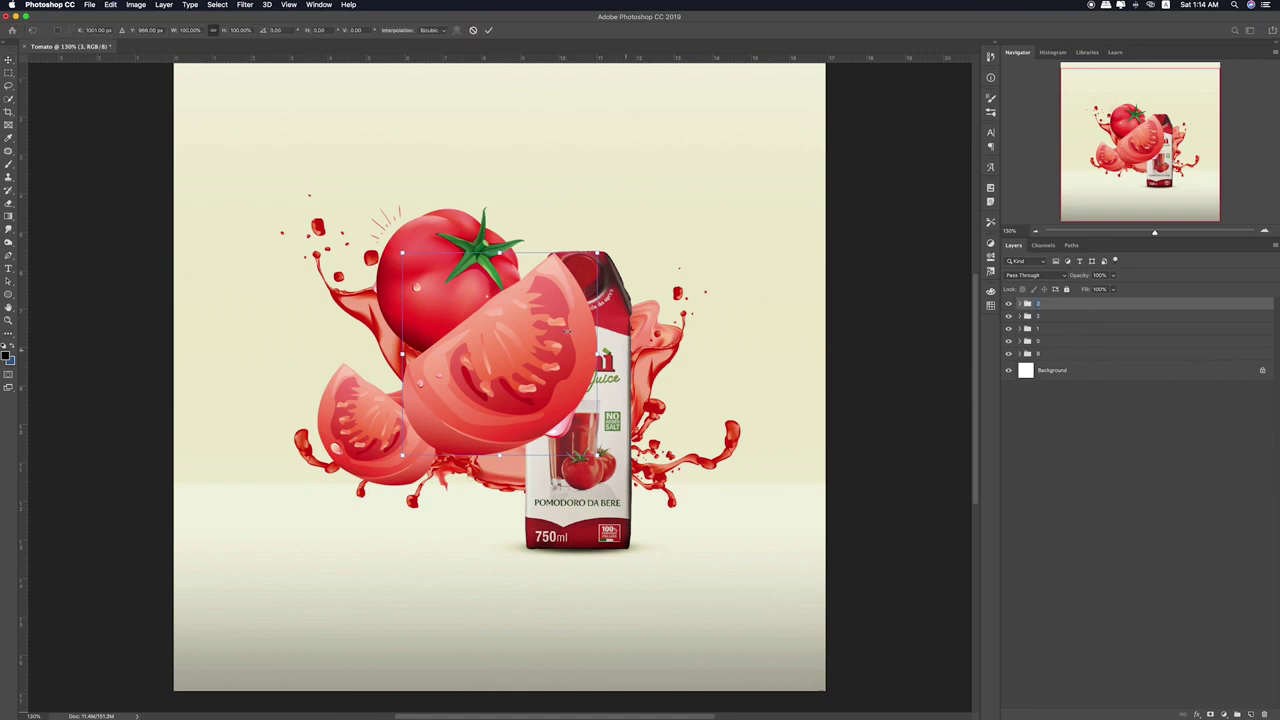
drag(598, 251, 507, 314)
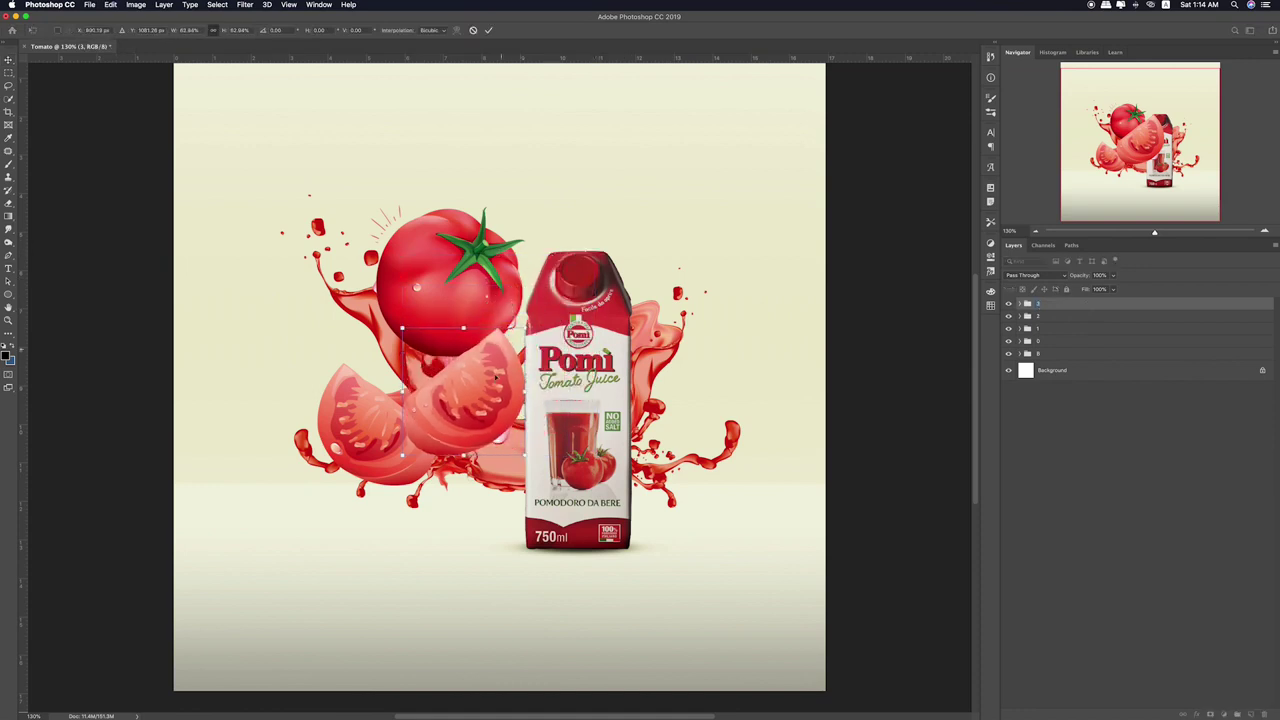
drag(495, 378, 518, 374)
drag(545, 322, 493, 474)
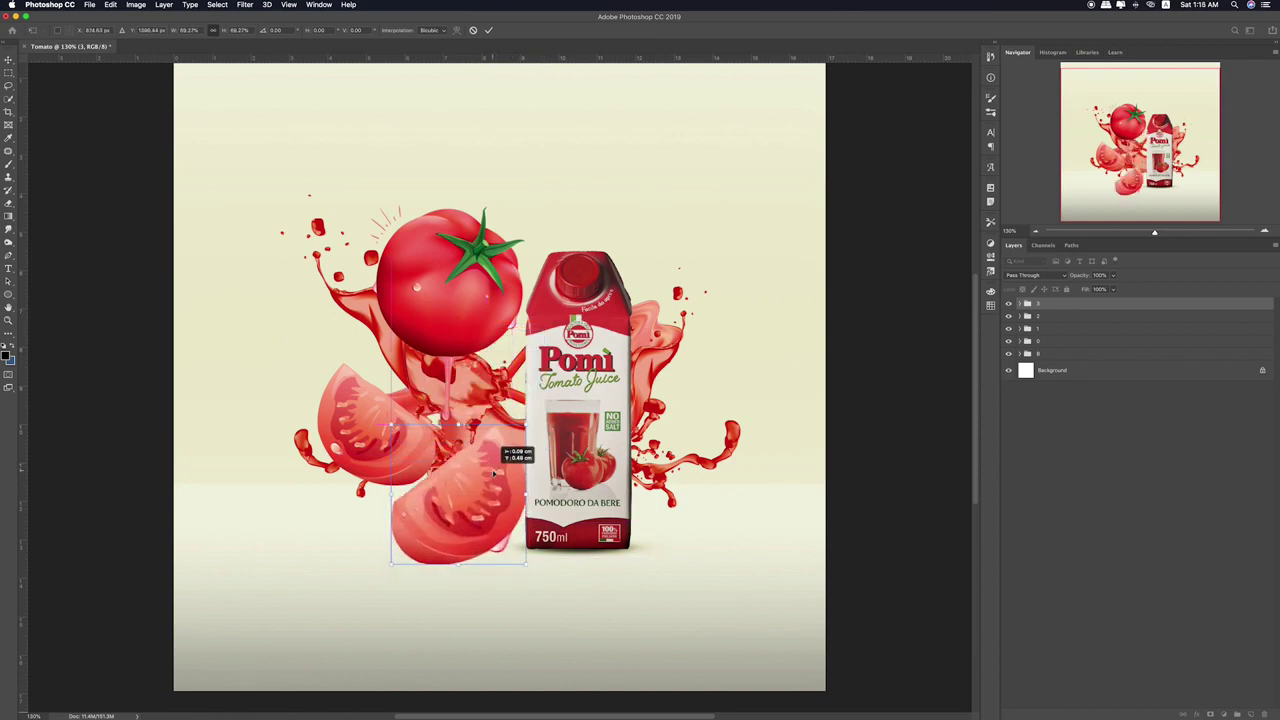
drag(493, 474, 493, 474)
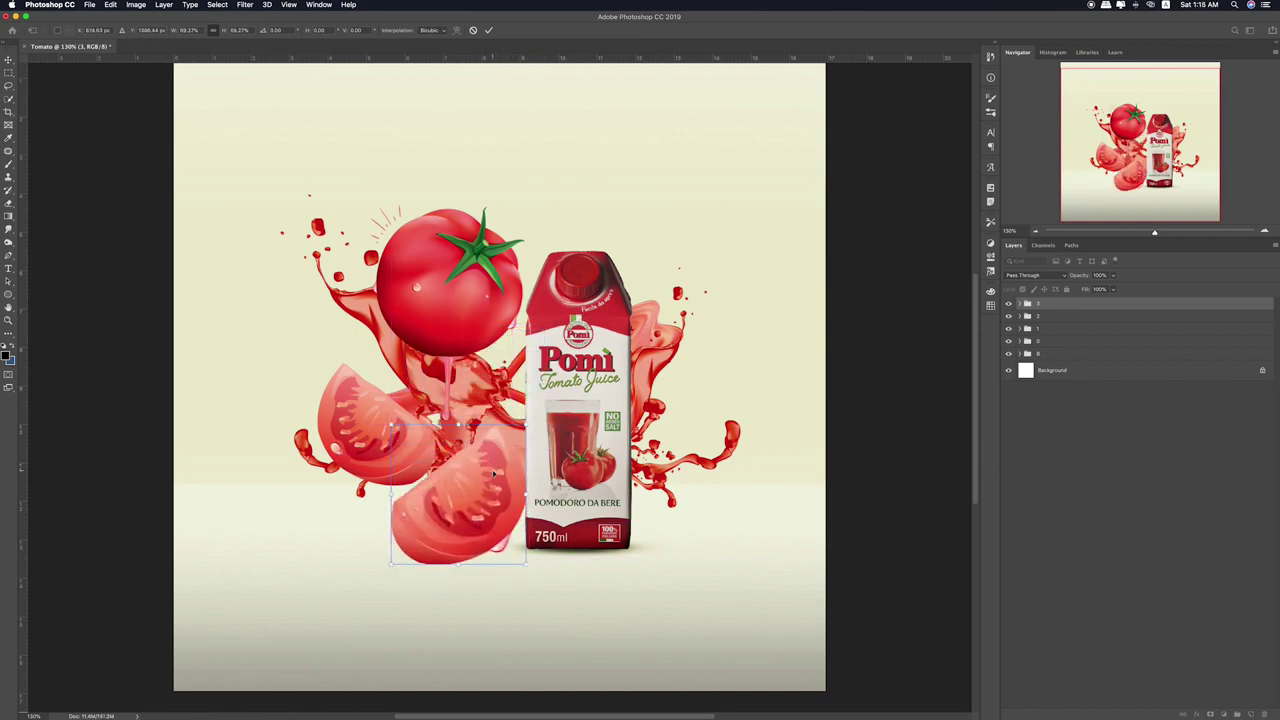
key(super+minus)
drag(519, 433, 511, 396)
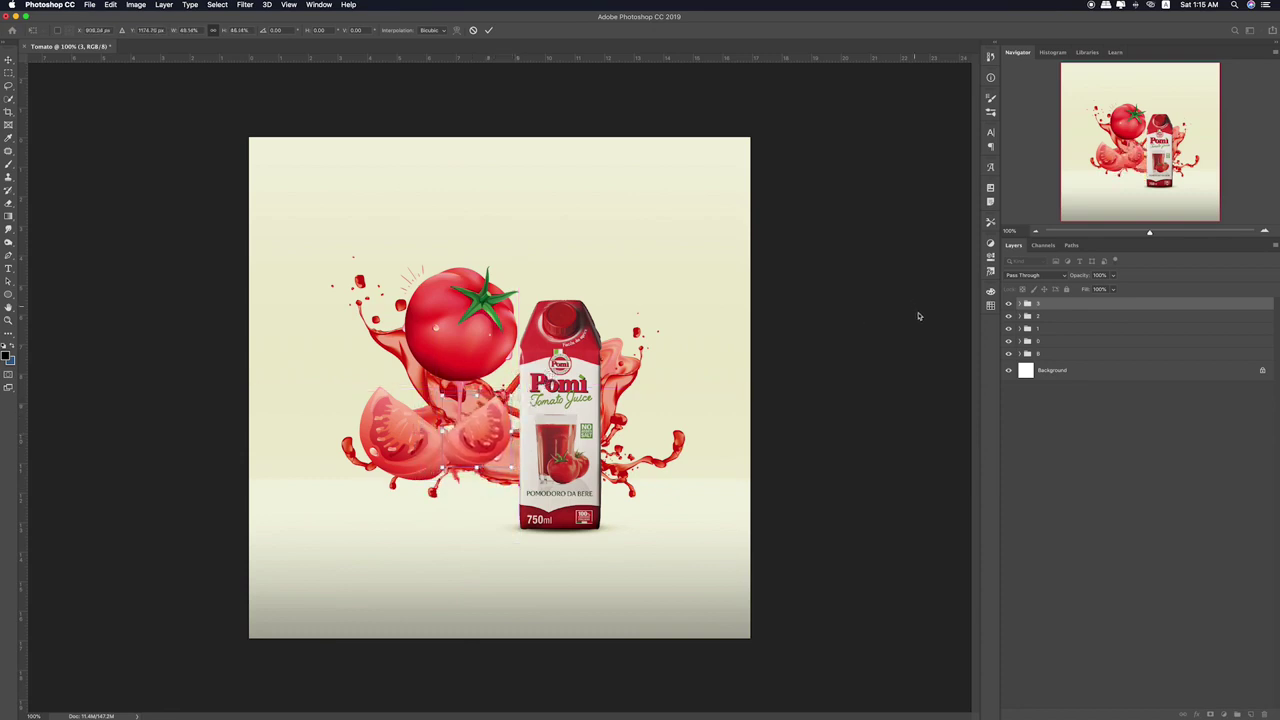
key(Return)
- Enlarge group 2 slightly, stack it above group 3 and move its slice down toward the floor
click(1050, 316)
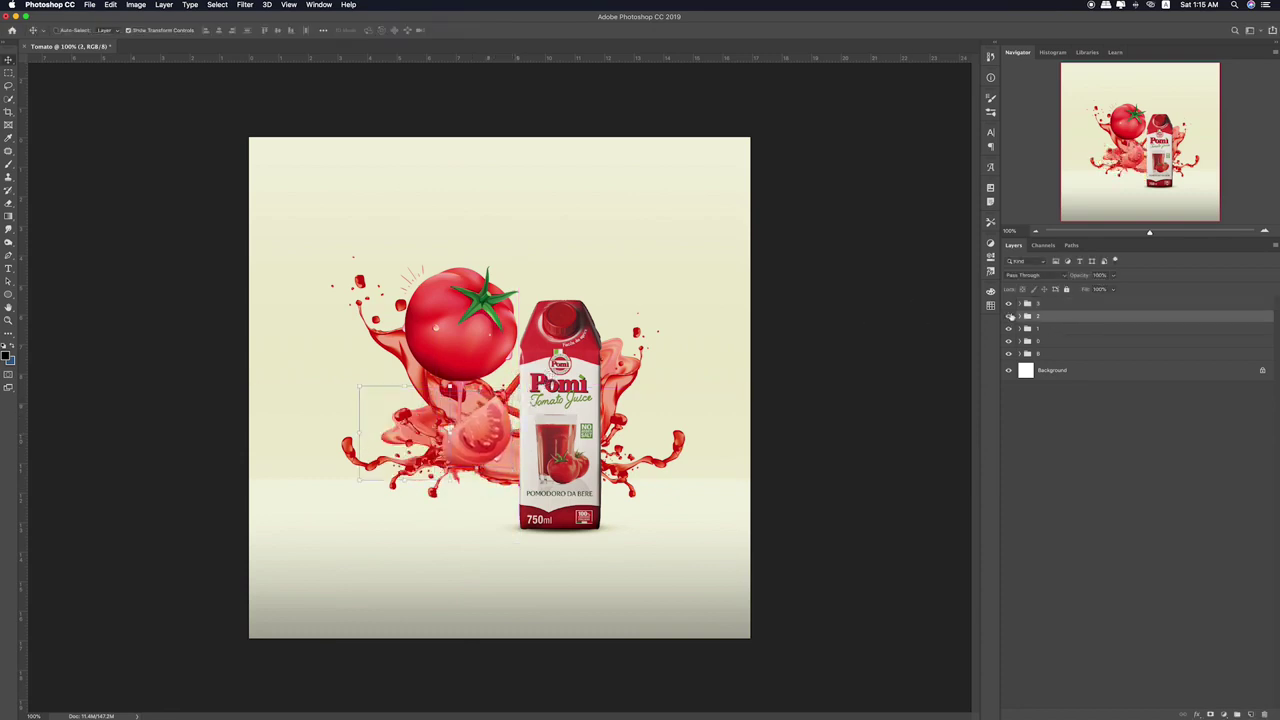
key(super+t)
mouse_move(455, 478)
mouse_down()
mouse_move(490, 500)
mouse_move(468, 494)
mouse_up()
key(Return)
drag(1053, 318, 1050, 298)
drag(427, 462, 447, 480)
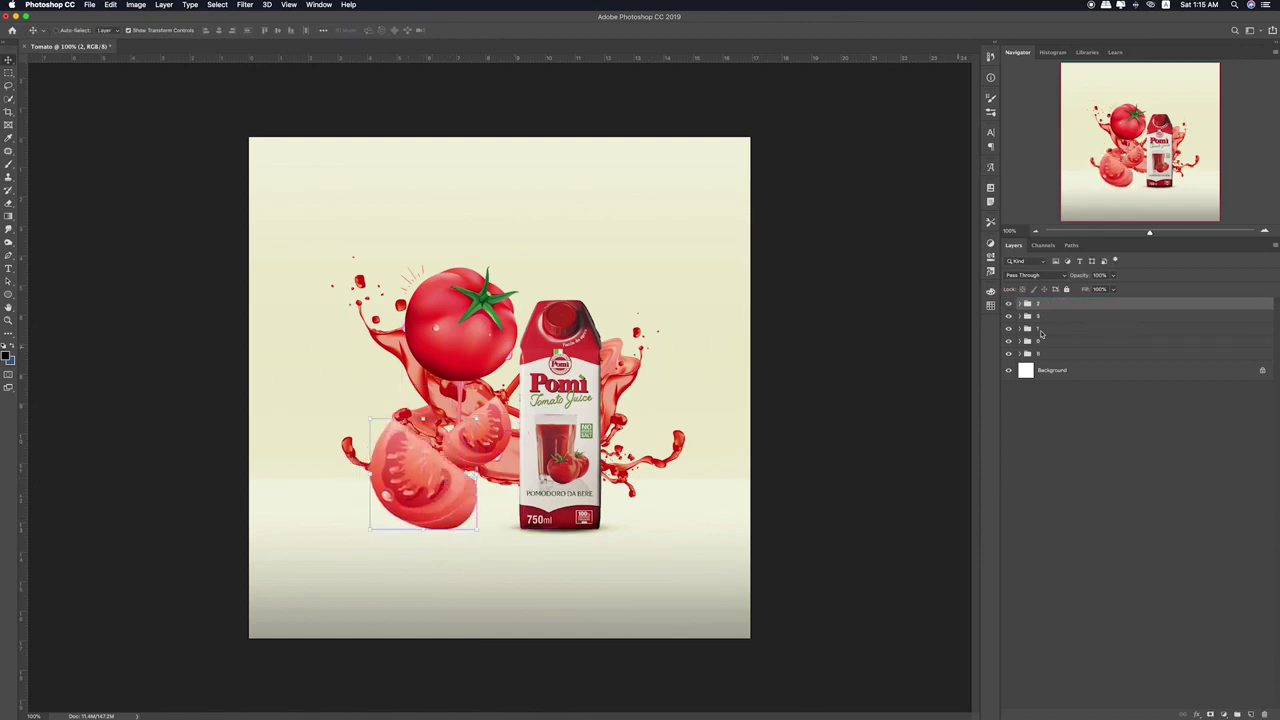
- Move the whole tomato of group 1 up so that it floats above the splash
click(1048, 342)
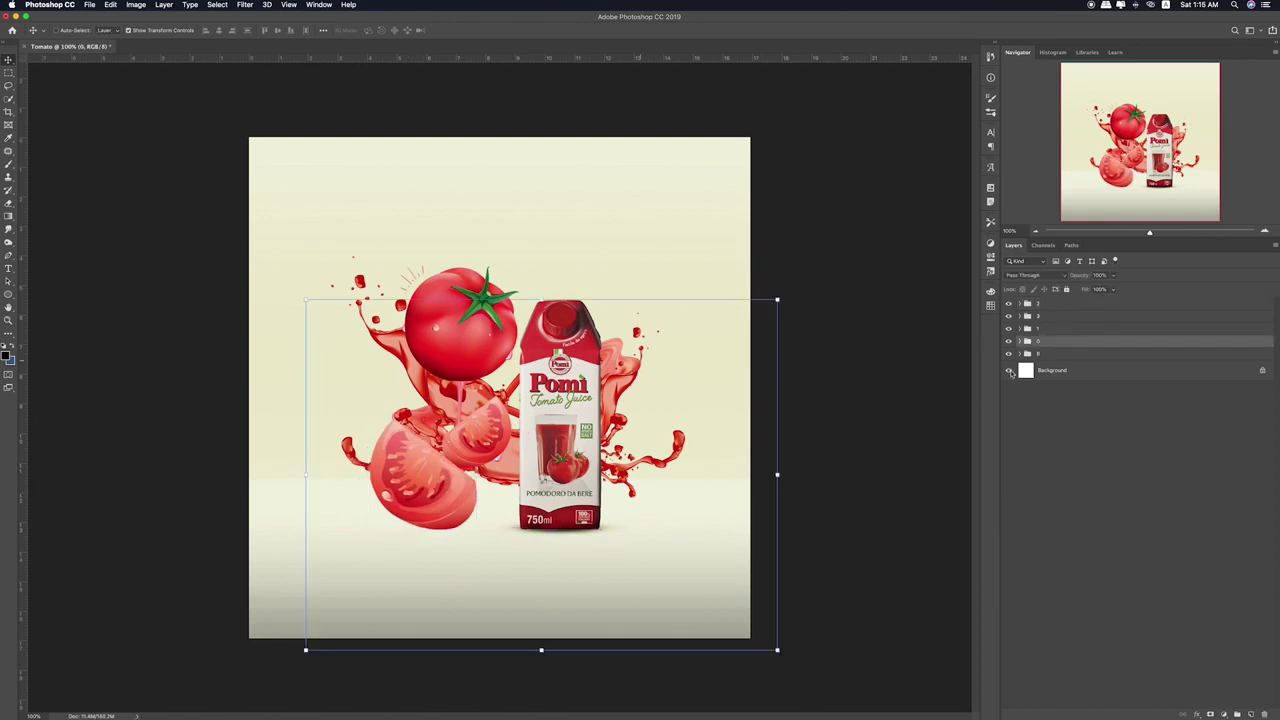
click(1053, 331)
drag(727, 366, 718, 316)
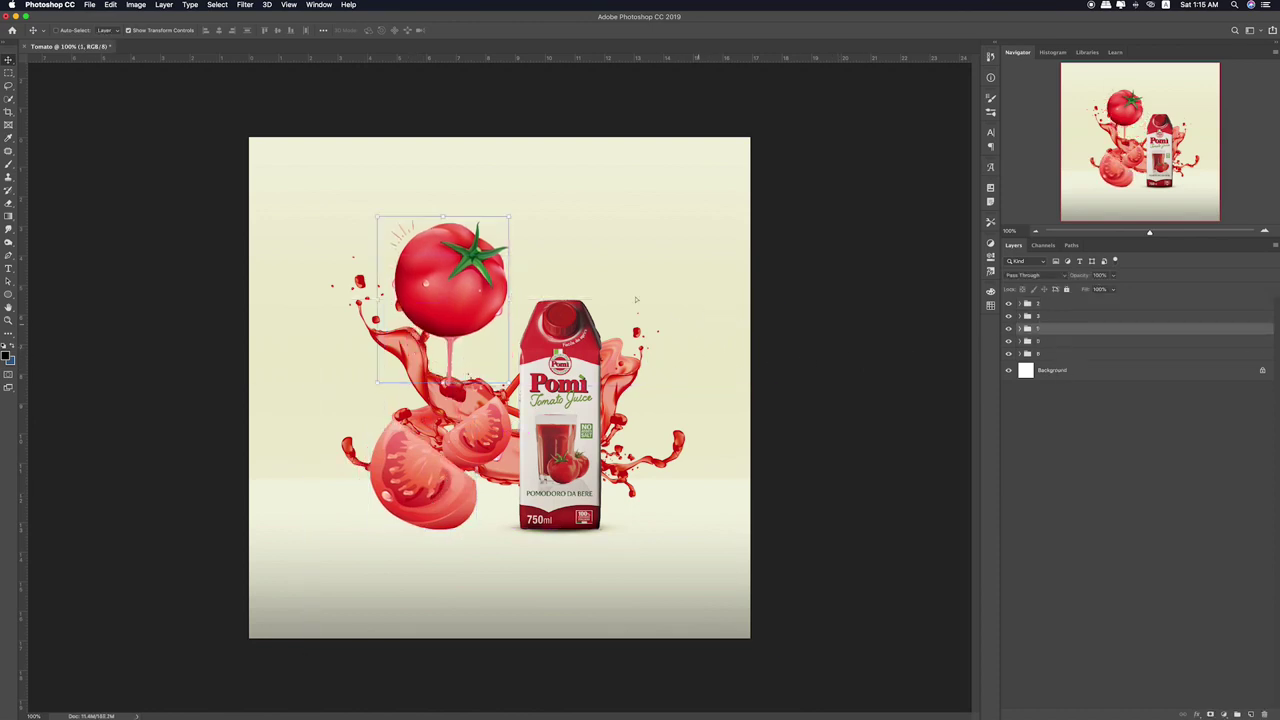
- Enlarge the whole tomato of group 1 slightly and lower it so its drip reaches the splash
drag(507, 216, 528, 192)
drag(490, 265, 490, 285)
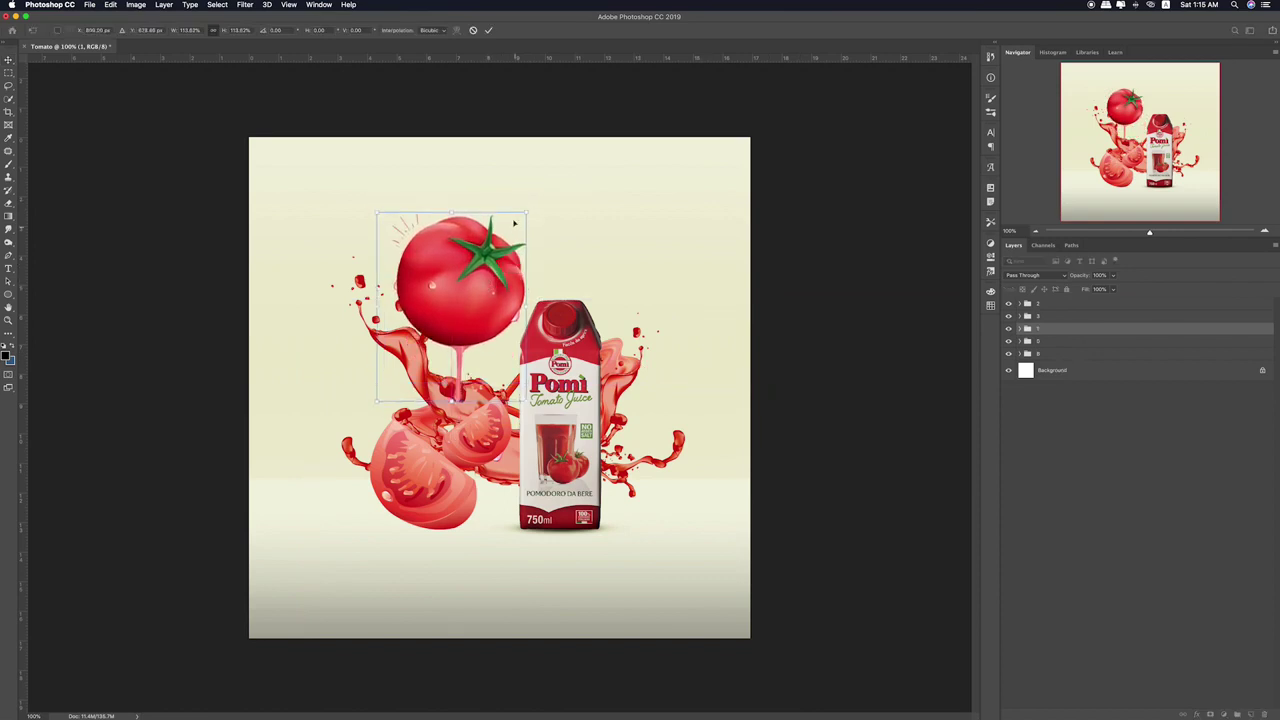
drag(528, 211, 525, 214)
drag(497, 260, 497, 267)
key(Return)
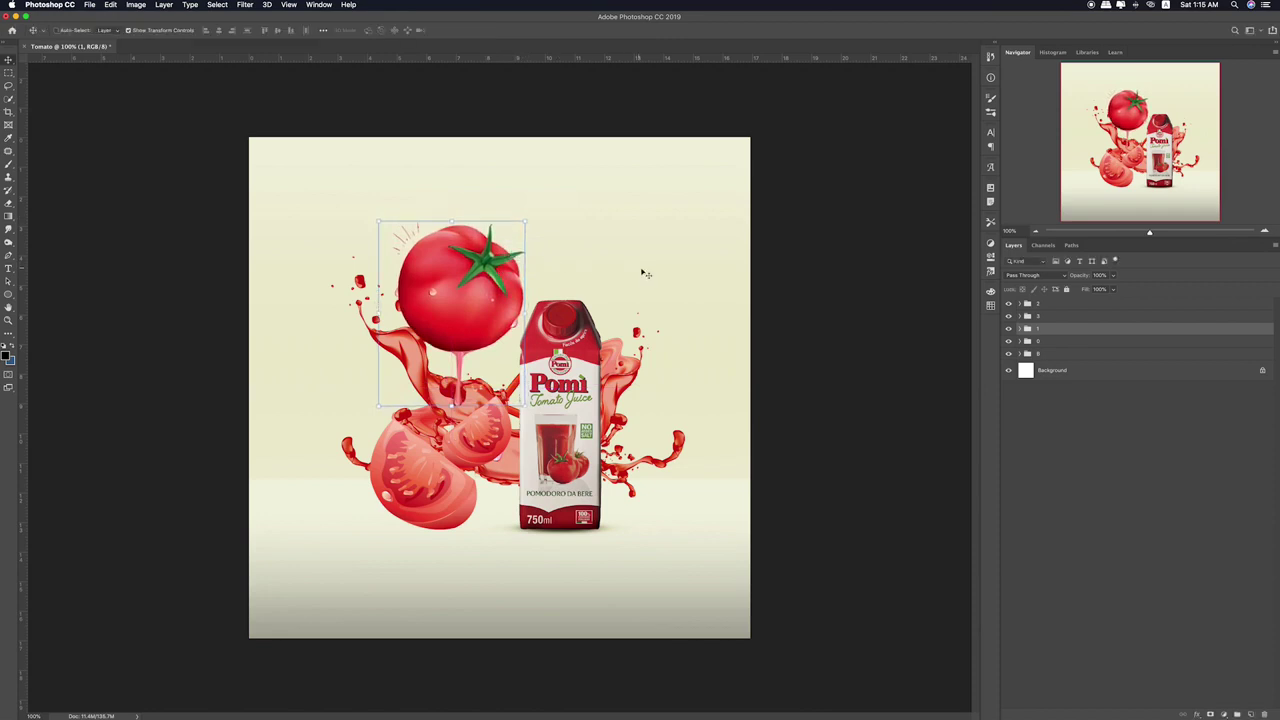
- Shift the group 2 slice away from the carton and raise the group 3 slice toward the whole tomato
click(465, 521)
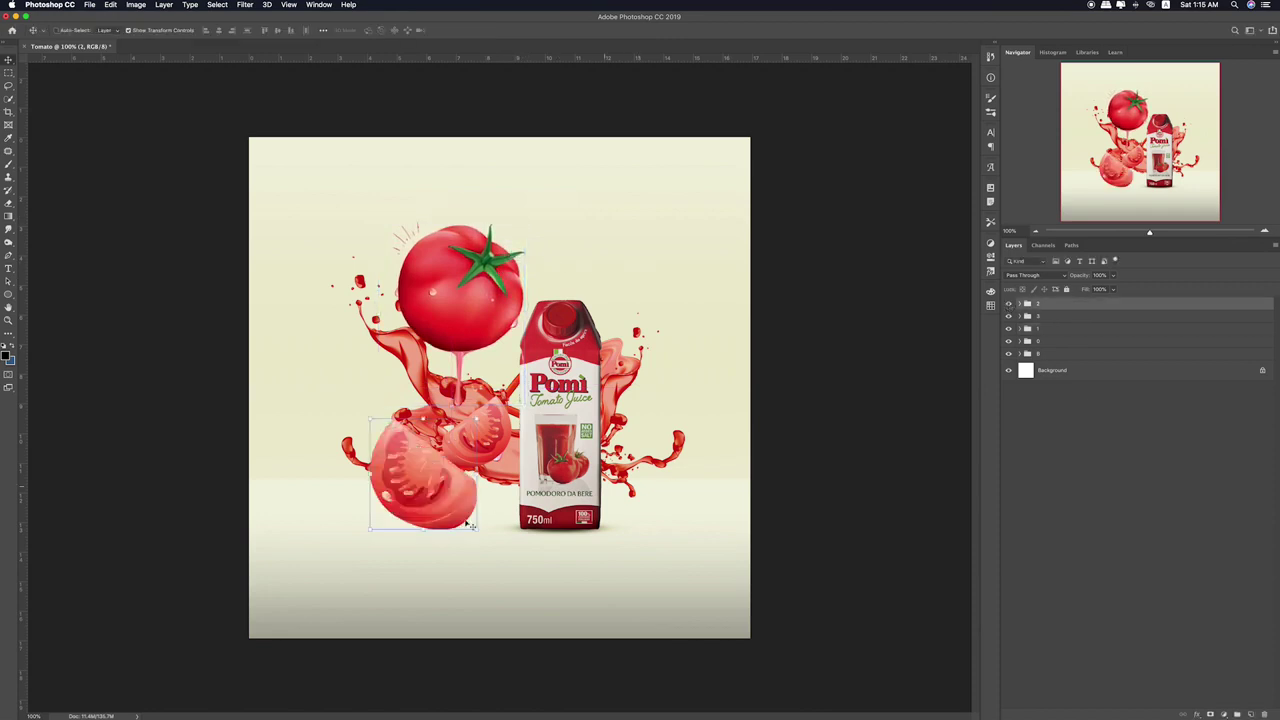
drag(410, 508, 388, 502)
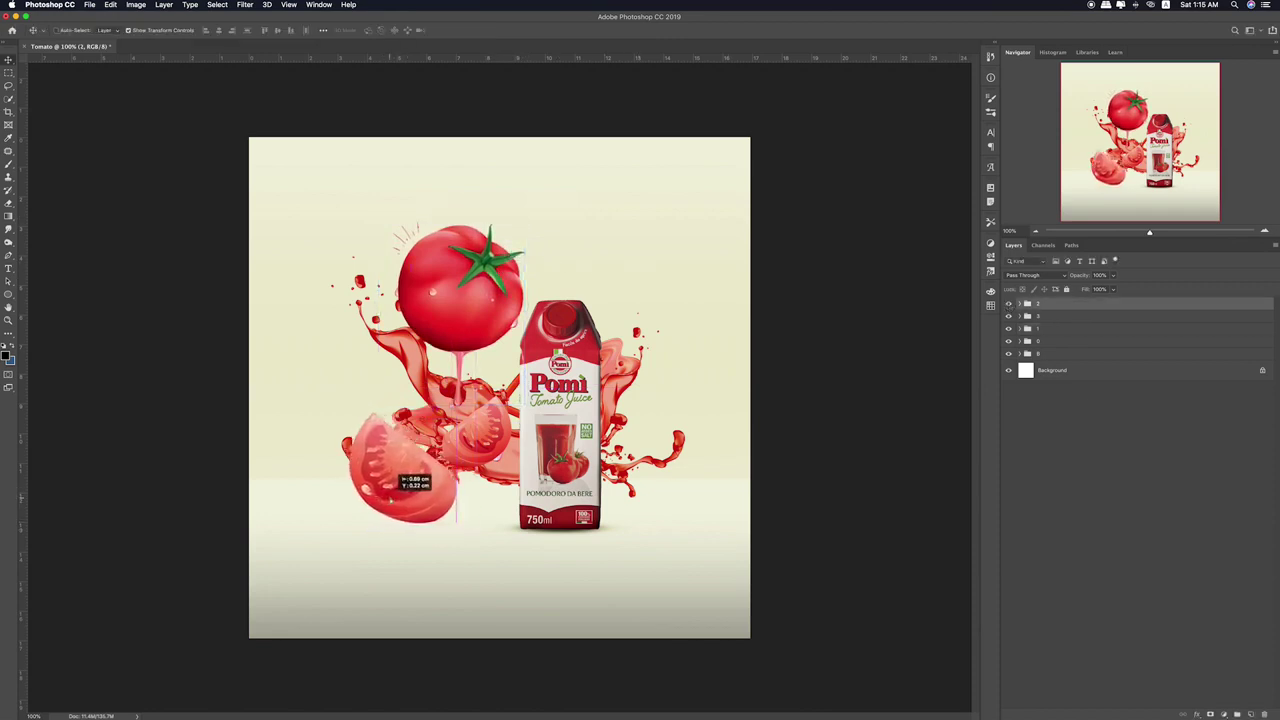
click(1022, 318)
drag(483, 455, 492, 420)
- Enlarge group 3 slightly, stack it below group 1 and nudge its slice up against the carton
key(super+t)
key(Return)
key(super+t)
drag(1090, 319, 1080, 334)
mouse_move(479, 425)
mouse_down()
mouse_move(478, 411)
mouse_move(493, 419)
mouse_up()
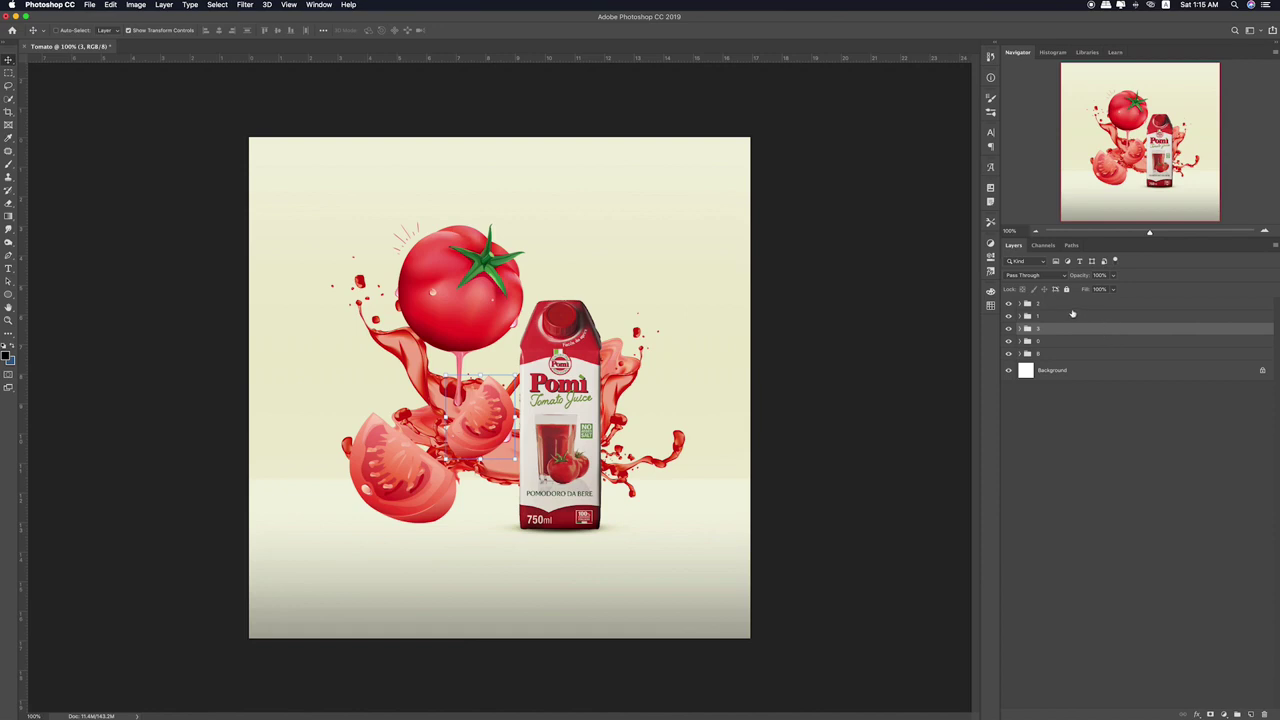
- Move the group 2 slice back toward the carton so that it overlaps the slice of group 3
super+click(1072, 325)
click(1009, 304)
click(1009, 304)
click(1048, 306)
mouse_move(424, 494)
mouse_down()
mouse_move(451, 490)
mouse_move(440, 497)
mouse_up()
click(440, 497)
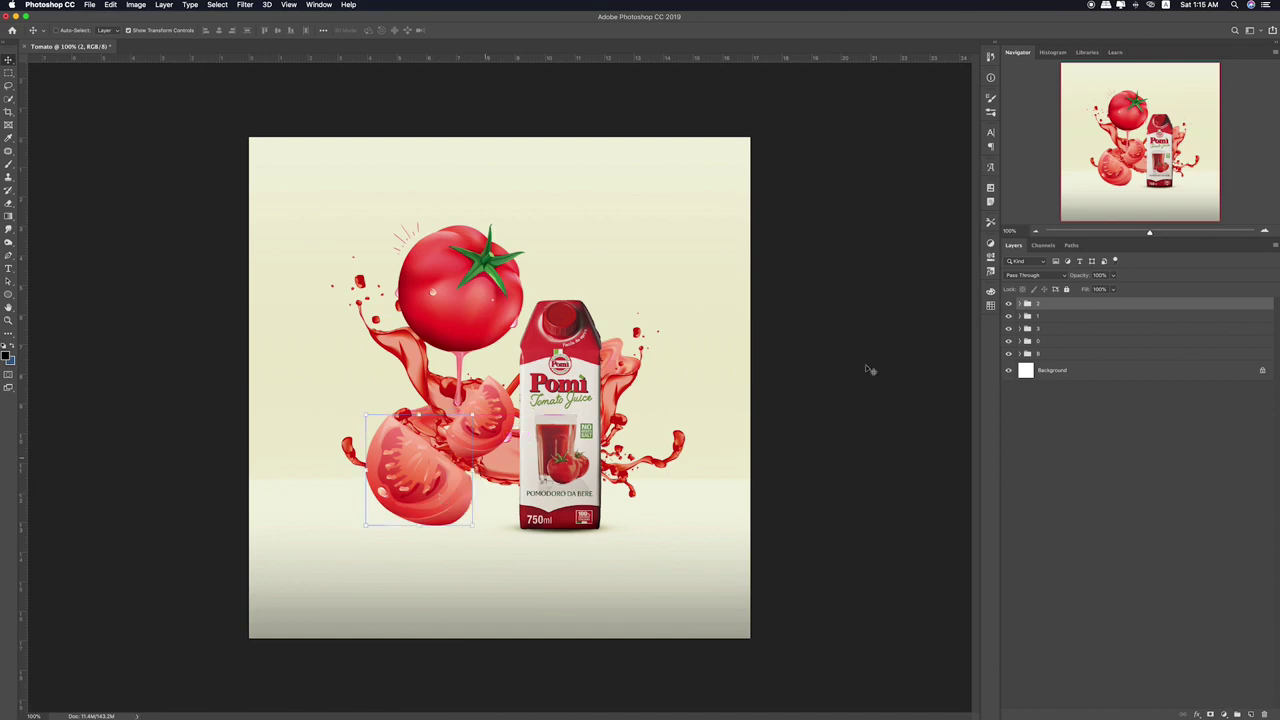
- Scale group 1 down to about 89% and place the whole tomato just above the slices, close to the carton
click(1009, 329)
click(1009, 329)
click(1008, 317)
click(1008, 317)
click(1060, 317)
key(super+t)
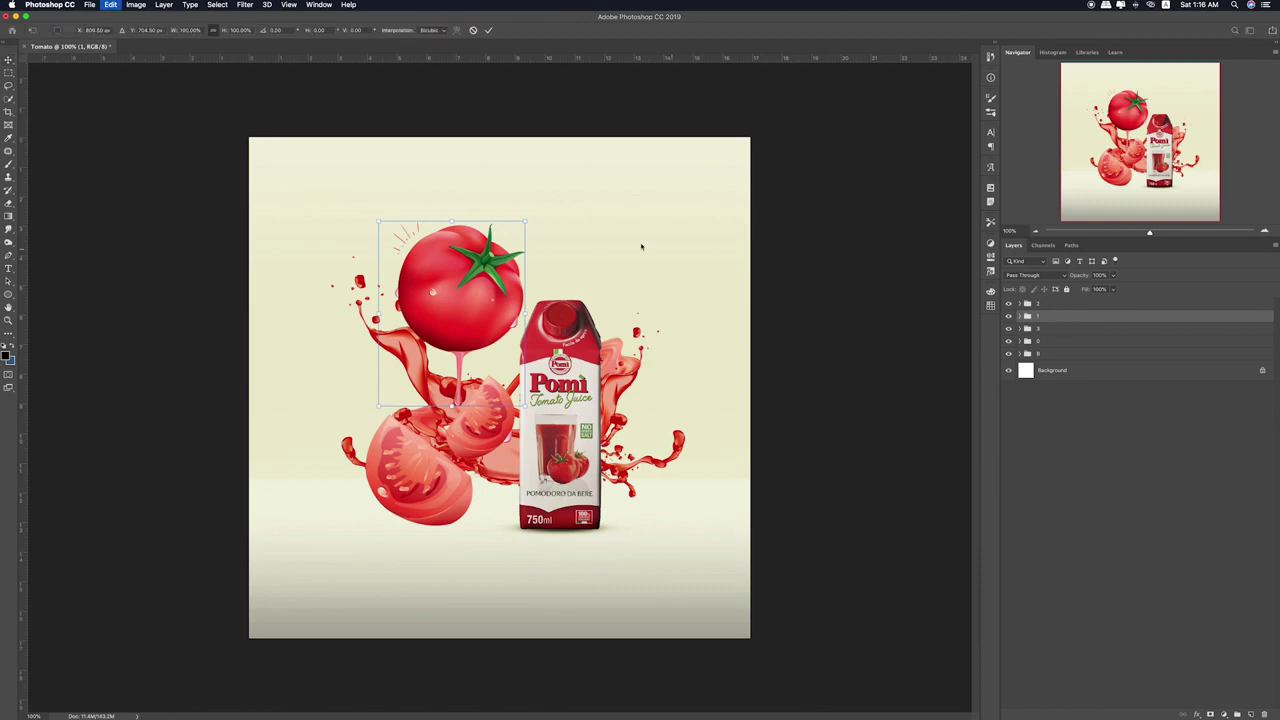
drag(527, 220, 510, 258)
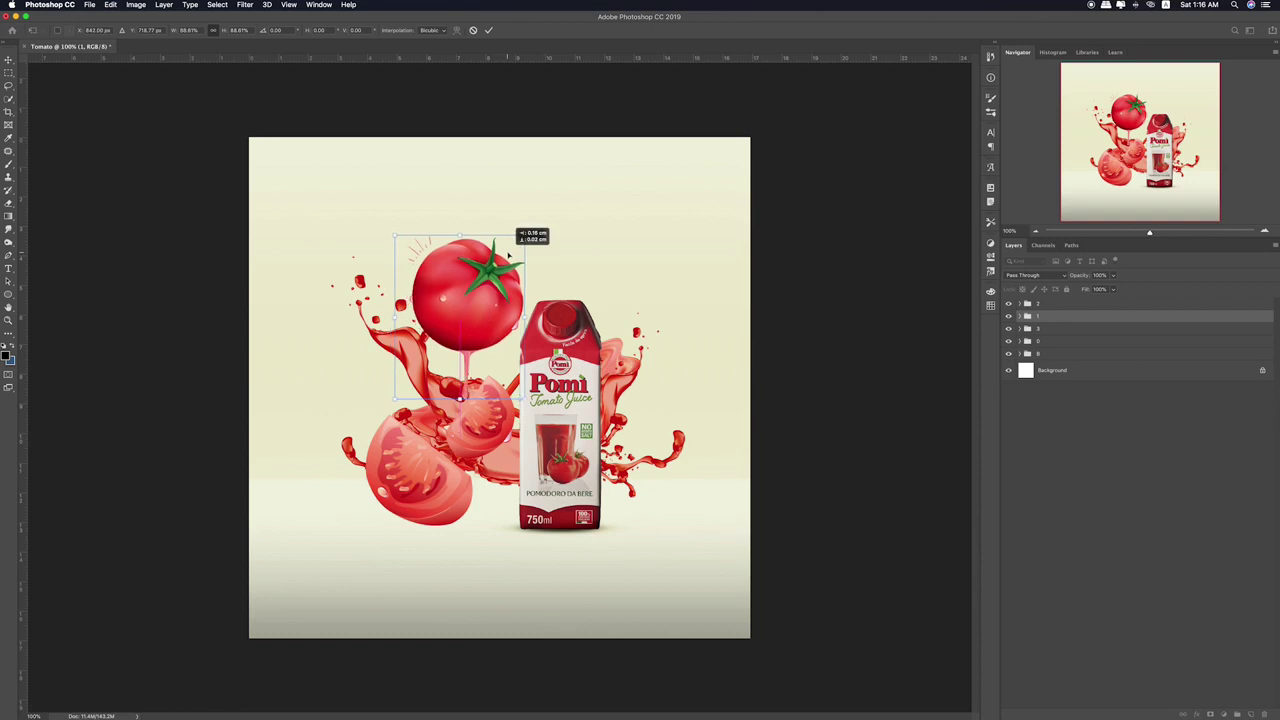
key(Return)
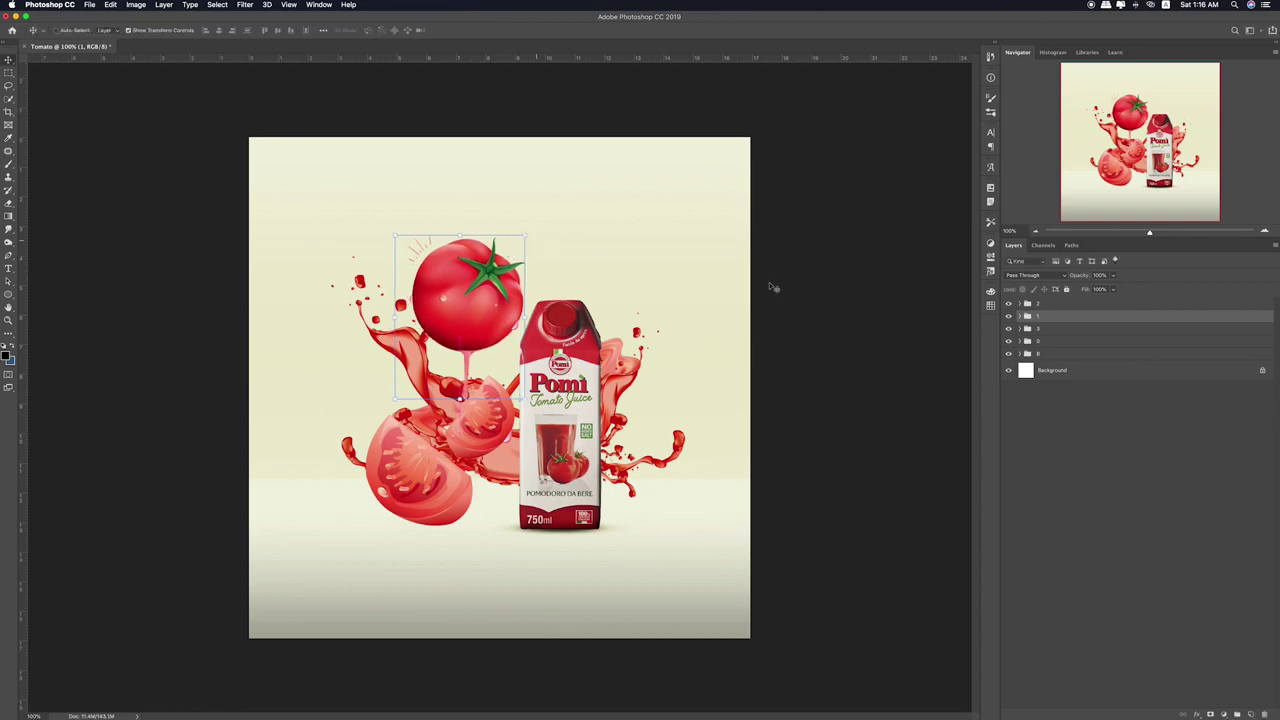
- Add a new layer above group 2 and paint one large soft orange-yellow glow between the tomato and the carton
click(1077, 307)
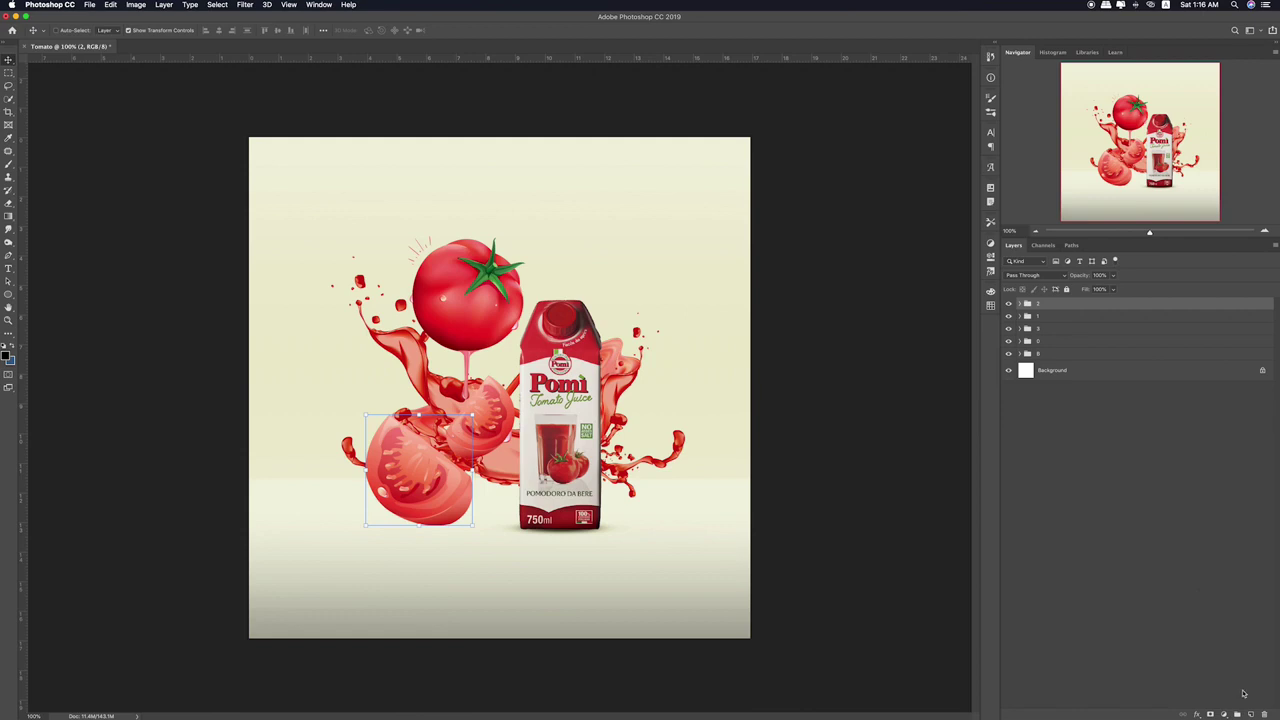
click(1250, 713)
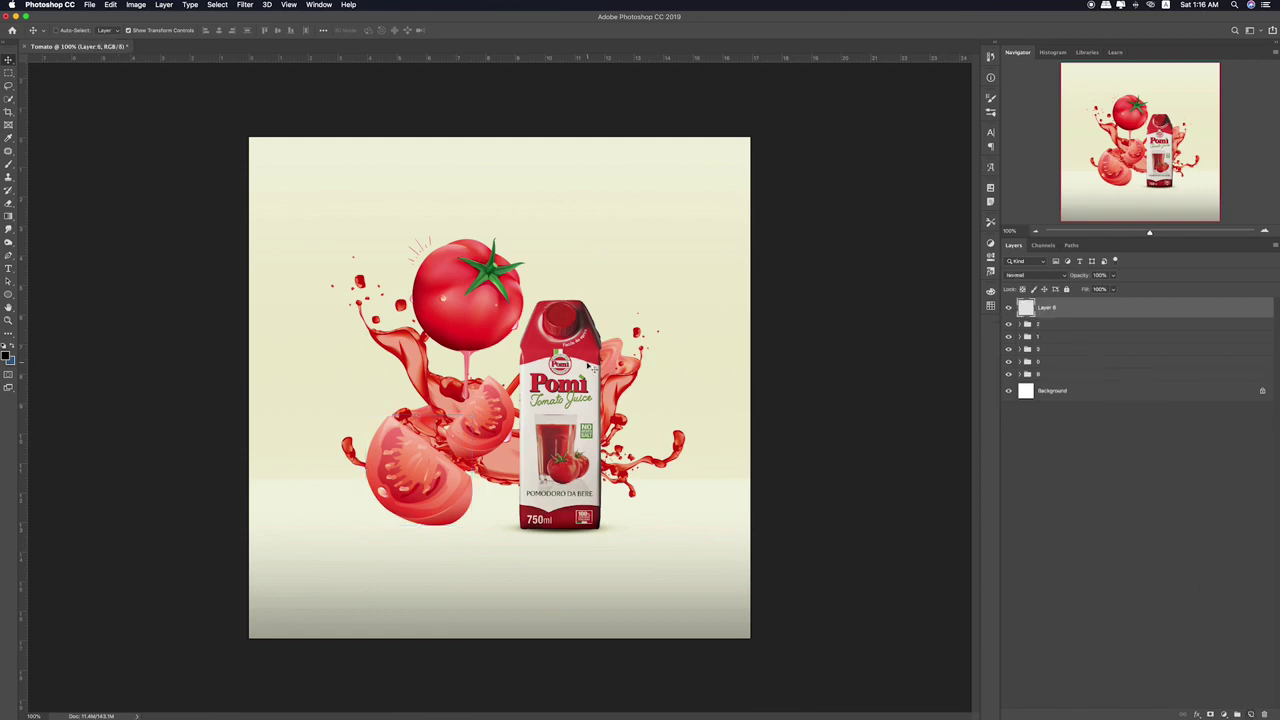
key(i)
click(7, 354)
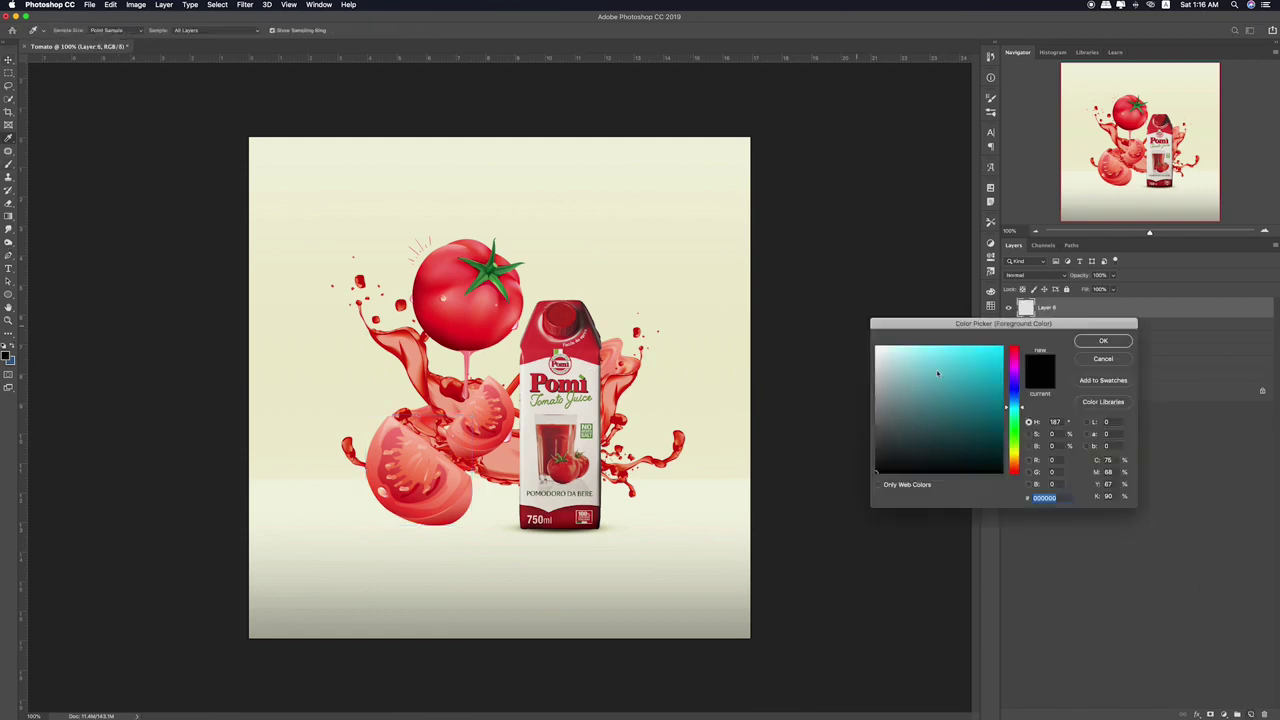
click(997, 378)
click(1103, 341)
key(b)
click(509, 350)
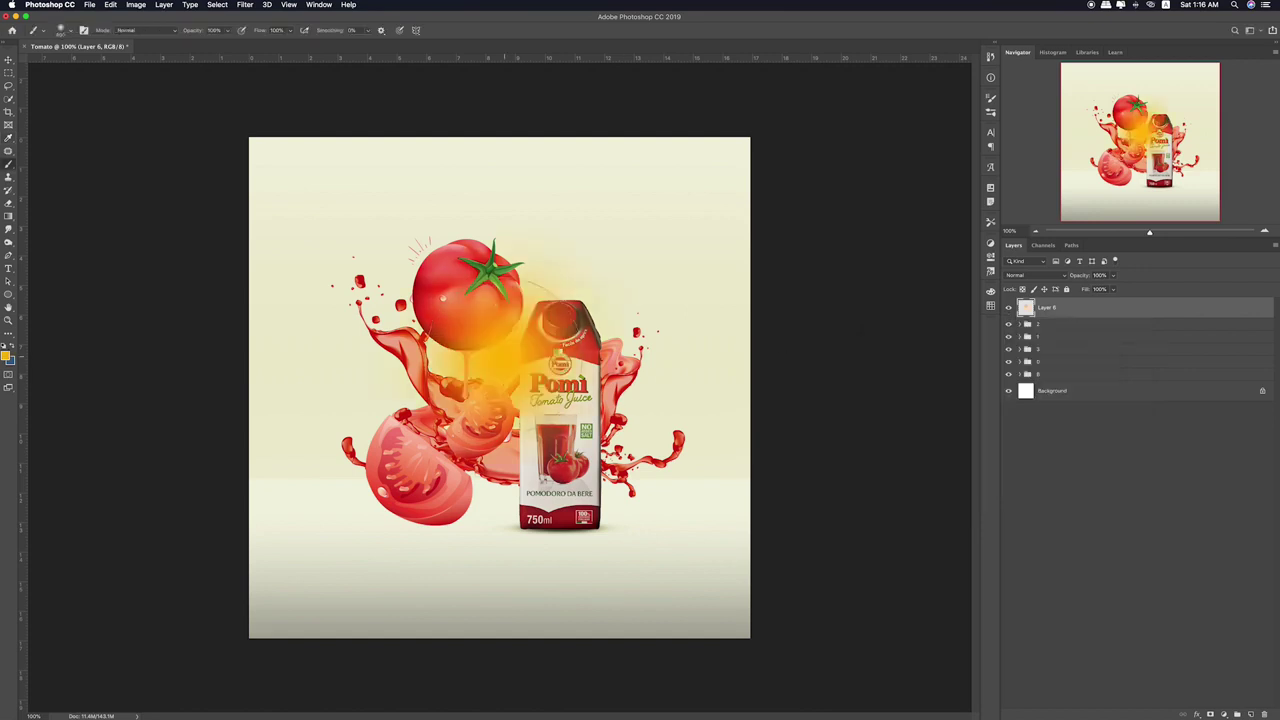
- Set the glow layer's blend mode to Screen, reduce its opacity and nudge the glow slightly down
key(v)
key(shift+plus)
key(shift+plus)
key(shift+plus)
key(shift+plus)
key(shift+plus)
key(shift+plus)
key(shift+plus)
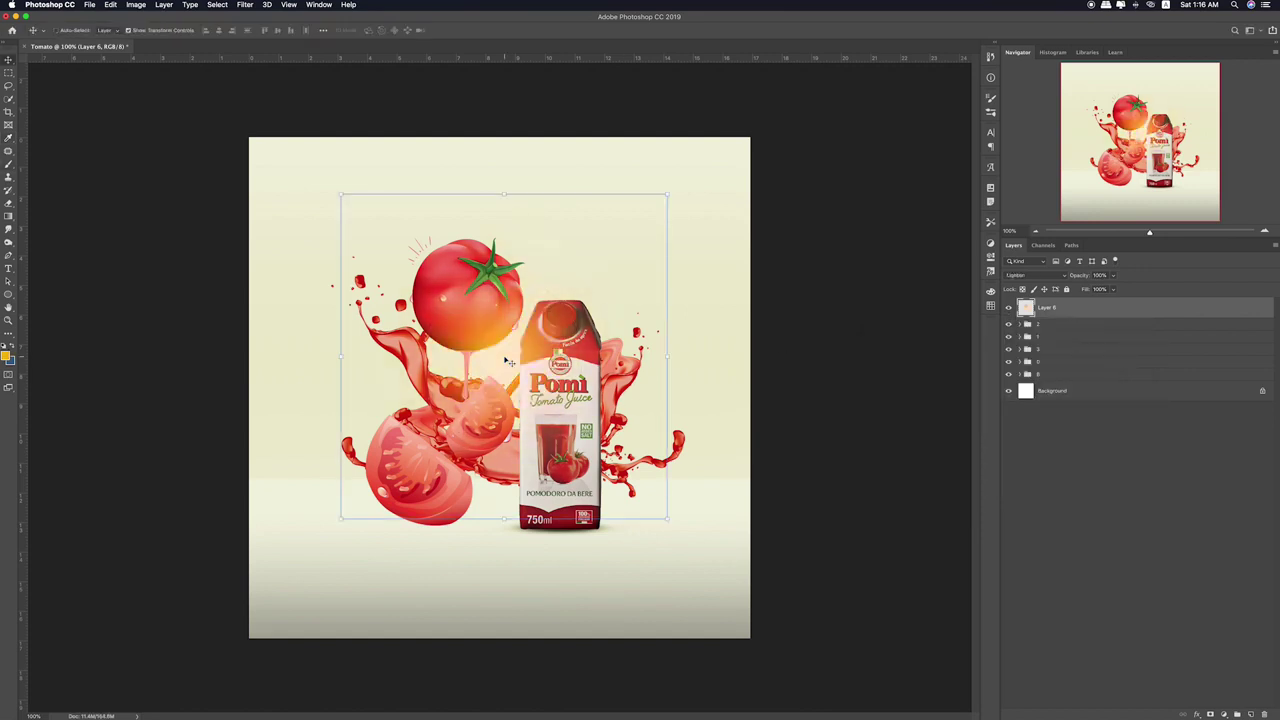
key(shift+plus)
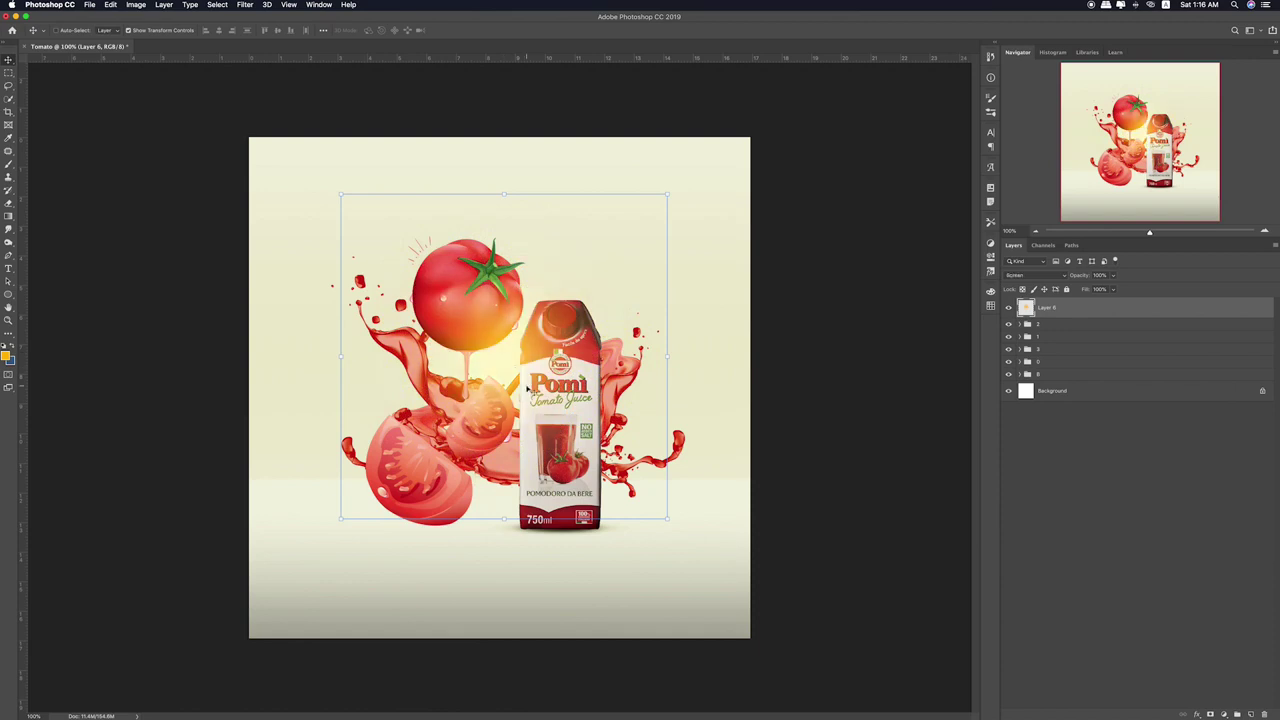
click(1114, 275)
drag(1091, 289, 1081, 289)
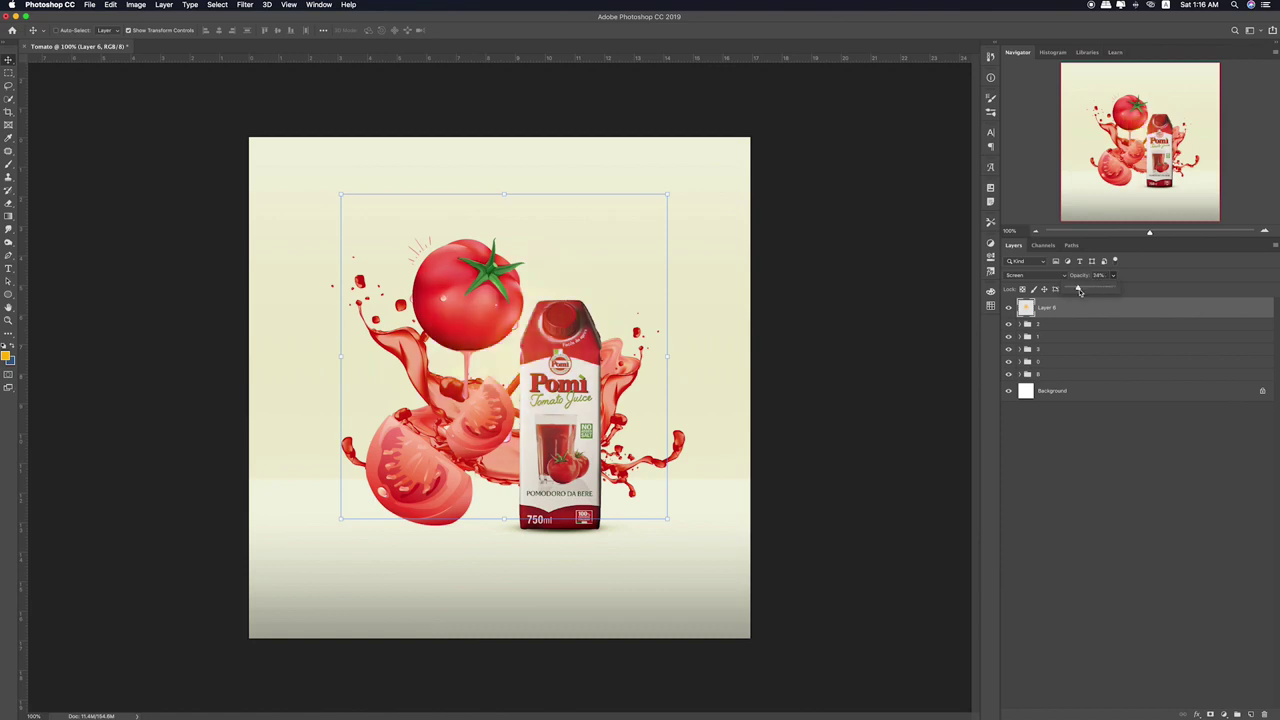
drag(502, 375, 497, 381)
- Apply a Gaussian Blur with a radius of about 5 pixels to Layer 5 inside group B
click(1043, 394)
click(1021, 375)
click(1009, 391)
click(1009, 391)
click(1034, 391)
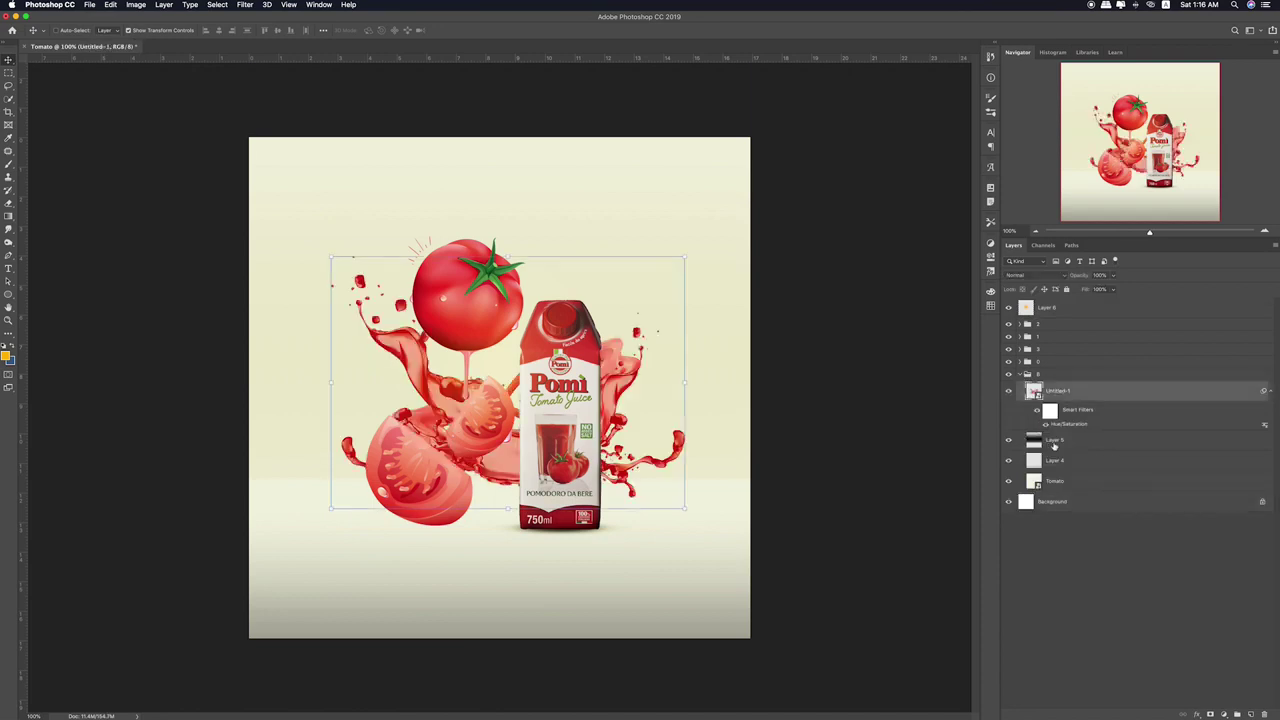
click(1053, 443)
click(250, 5)
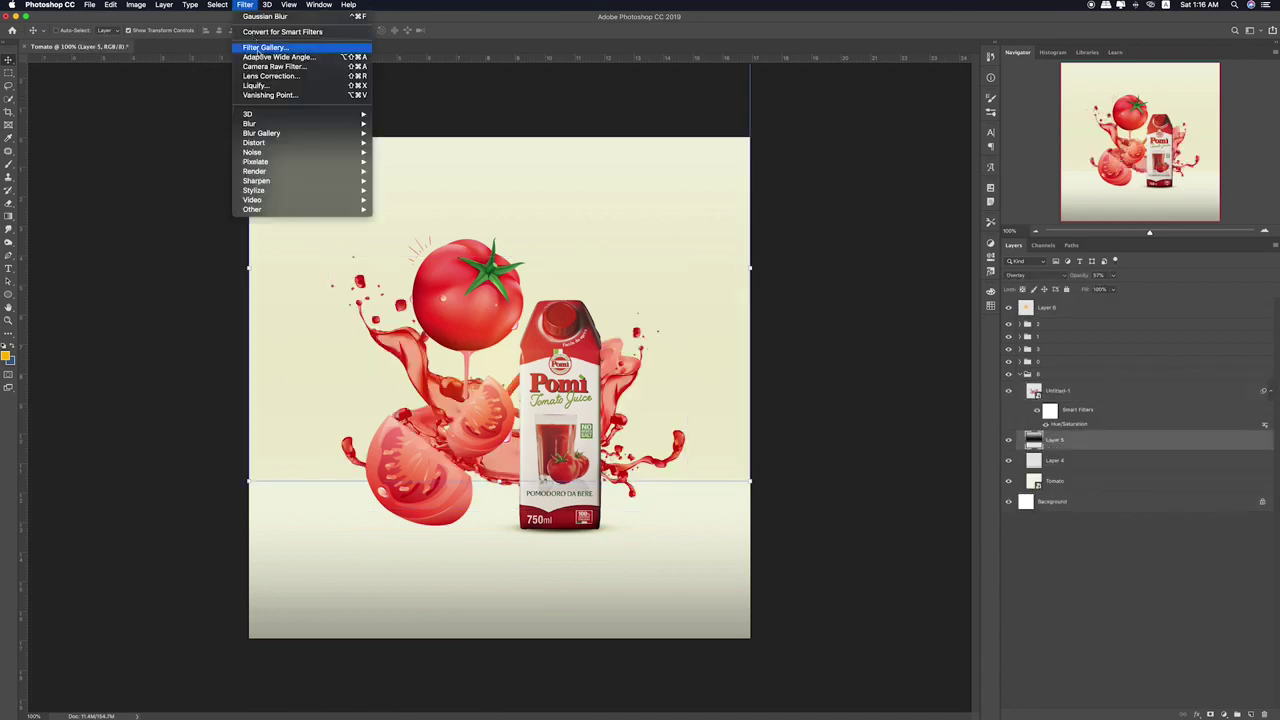
mouse_move(300, 124)
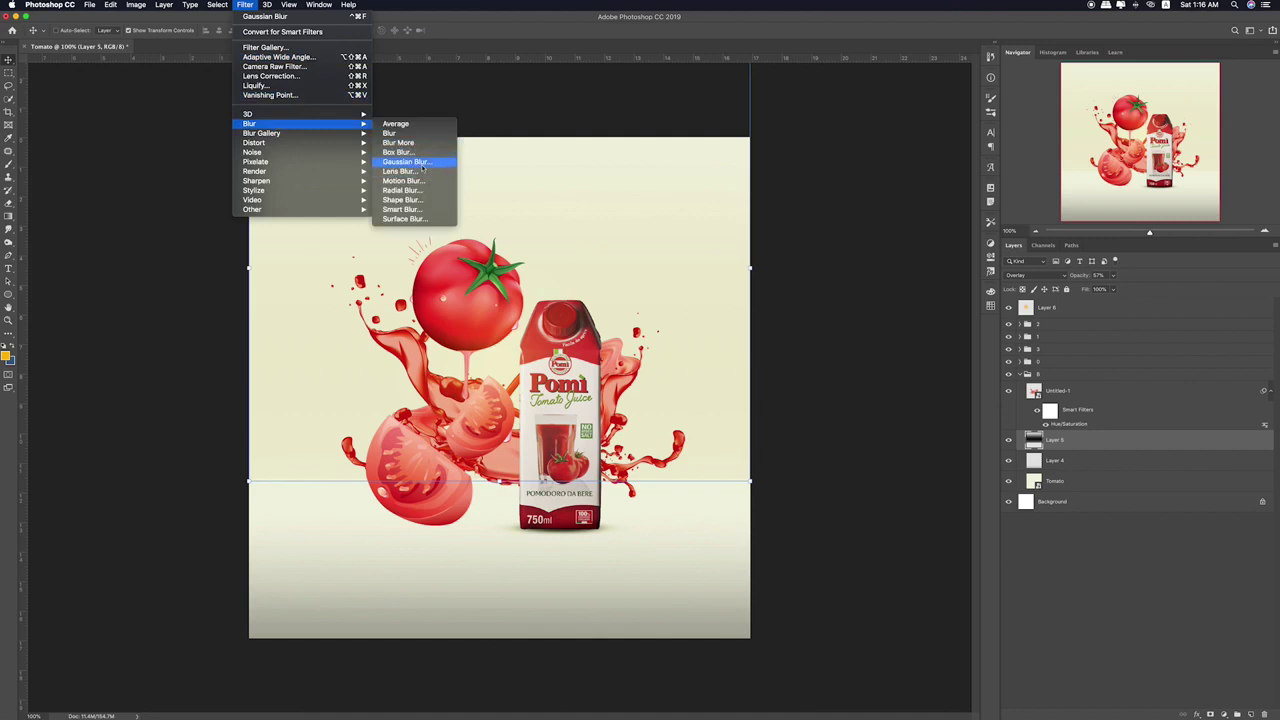
click(405, 161)
drag(299, 611, 310, 615)
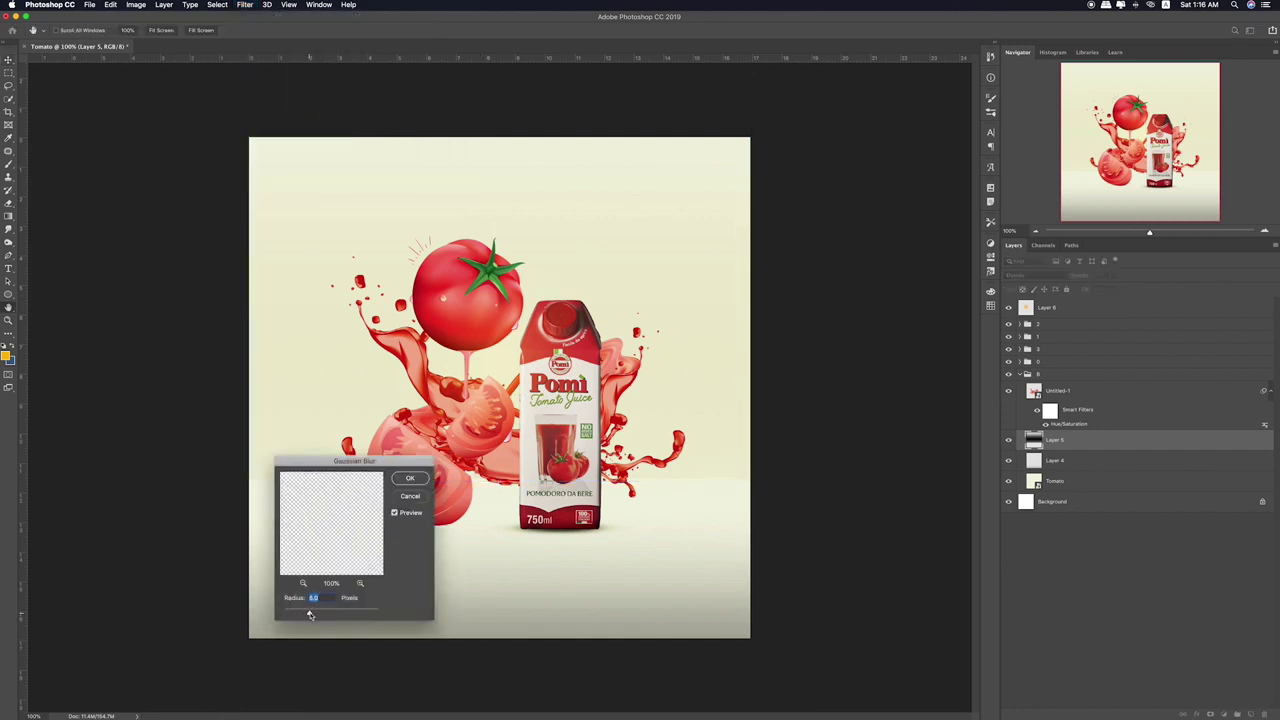
click(407, 479)
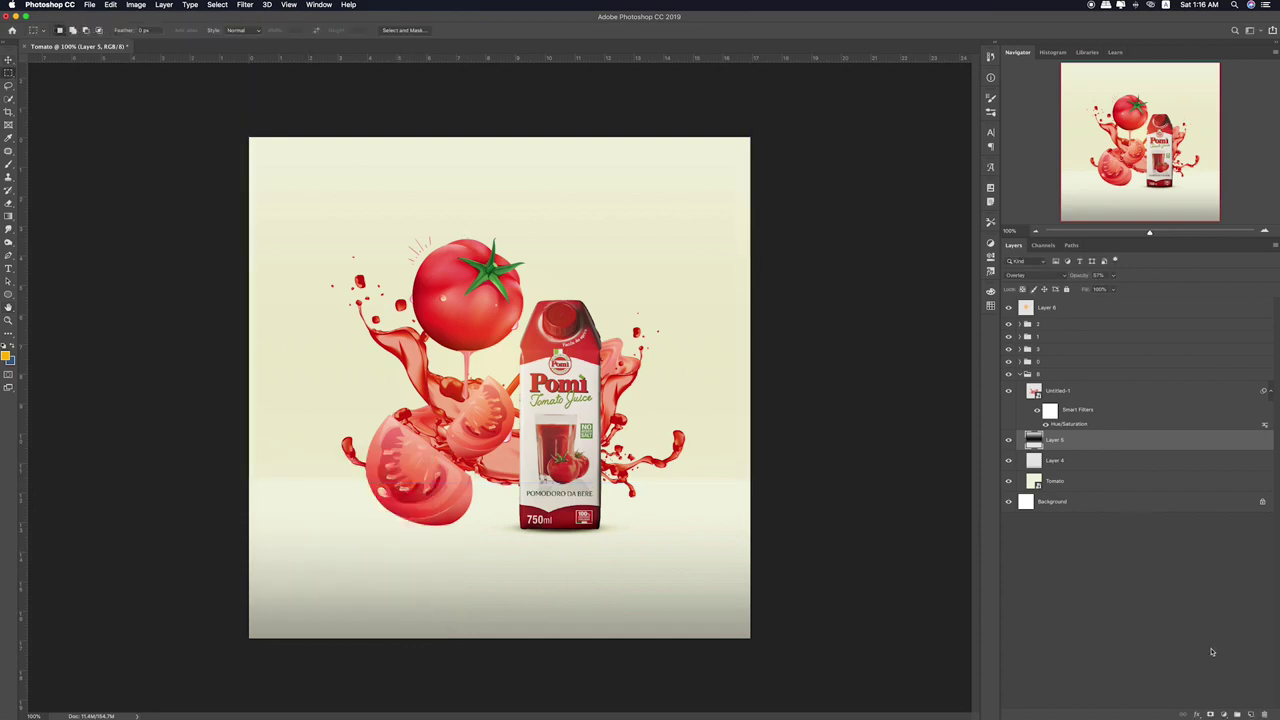
- Add a new layer above Layer 5 and fill it with the cream color sampled from the background wall
click(1251, 715)
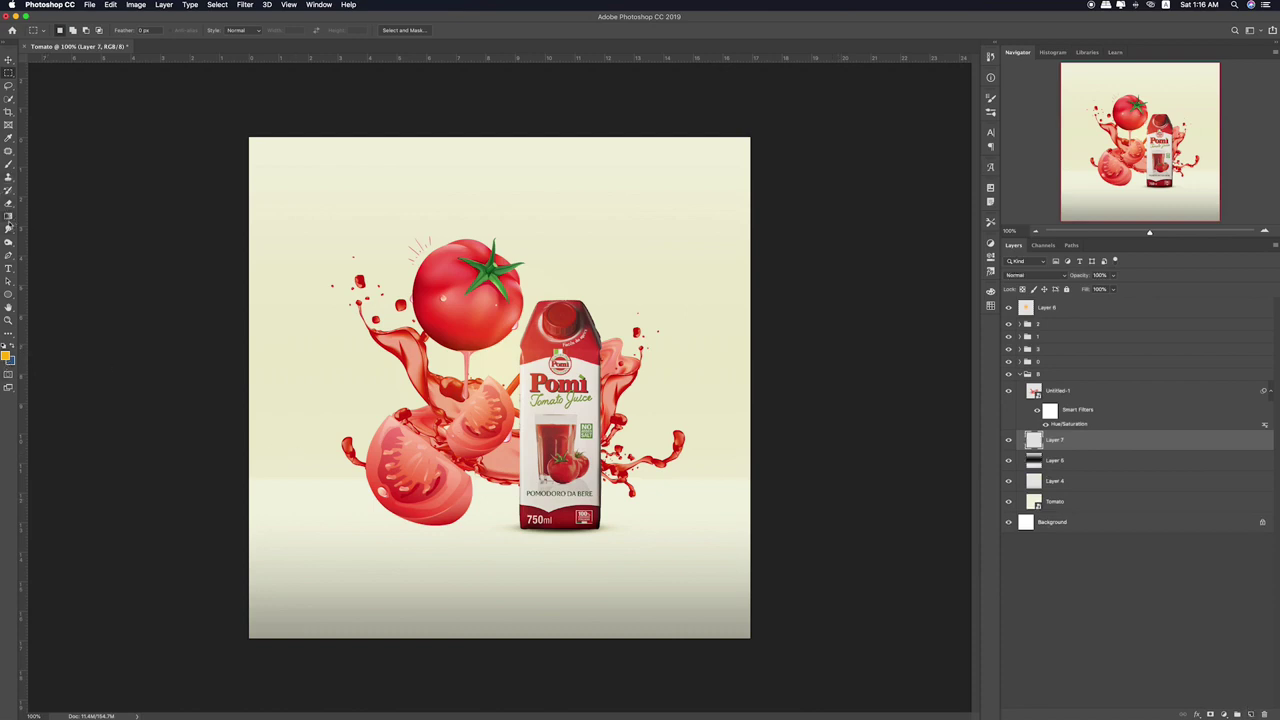
click(9, 216)
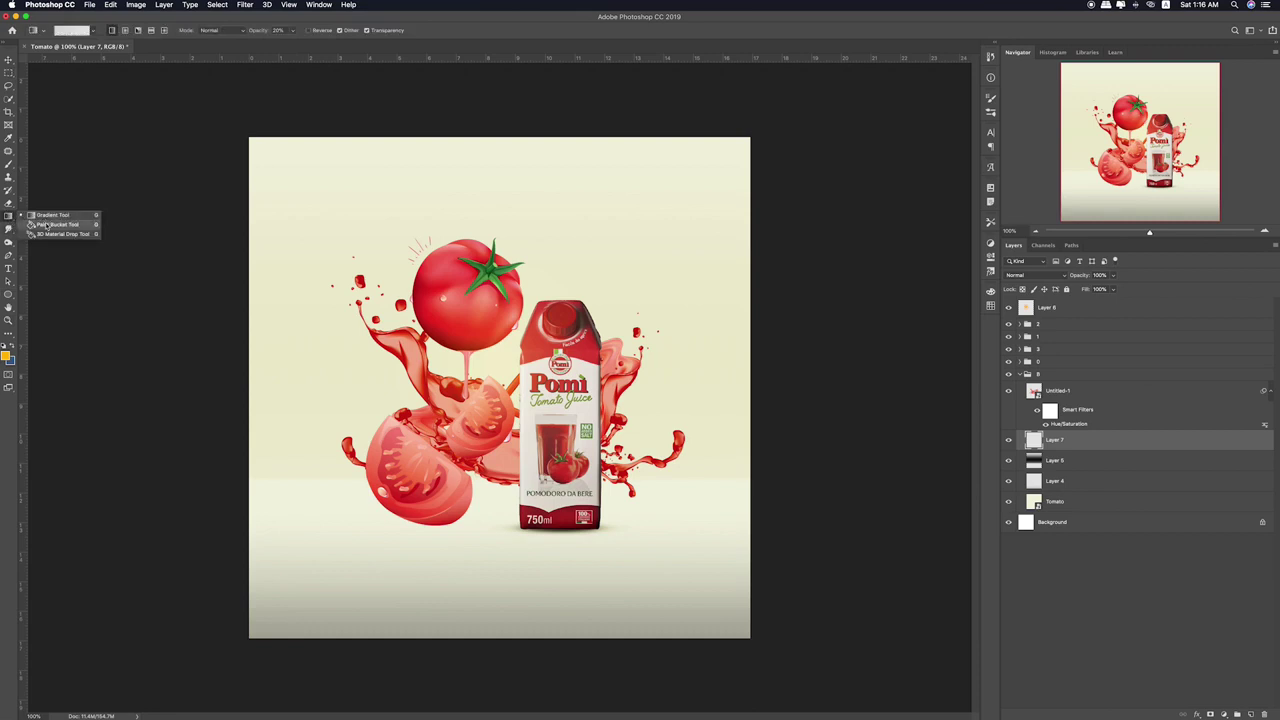
click(46, 225)
alt+click(292, 422)
click(356, 506)
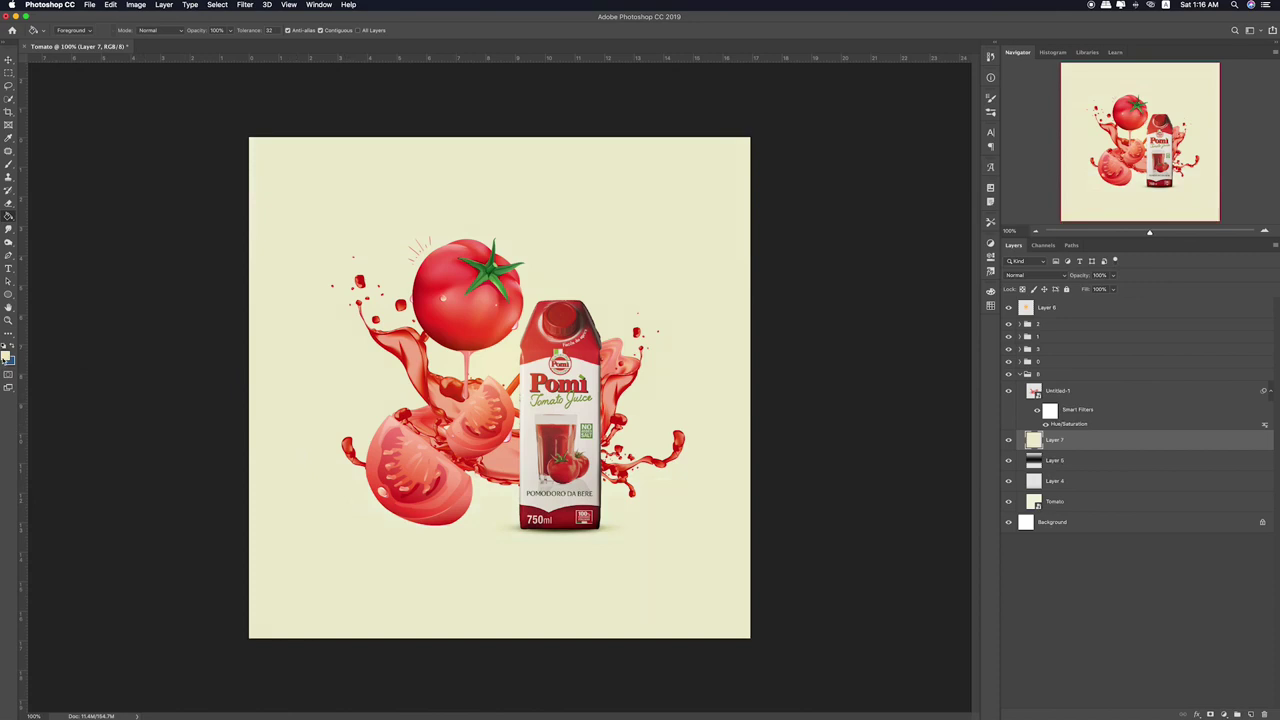
- Set the foreground color to a darker, more saturated shade of the sampled cream
click(7, 357)
click(918, 376)
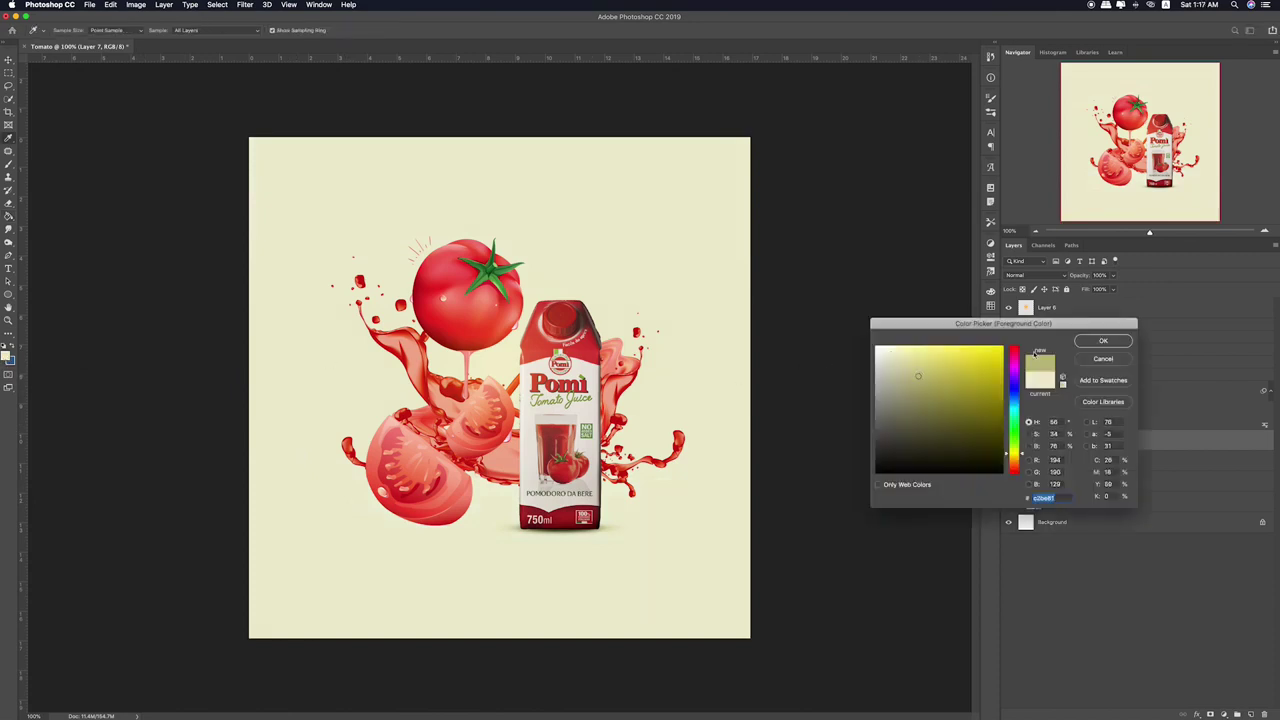
click(914, 366)
click(1100, 342)
- Squash the cream Layer 7 vertically from its upper edge so that it covers only the floor area
key(ctrl+t)
mouse_move(499, 138)
mouse_down()
mouse_move(500, 557)
mouse_move(495, 487)
mouse_up()
key(Return)
key(g)
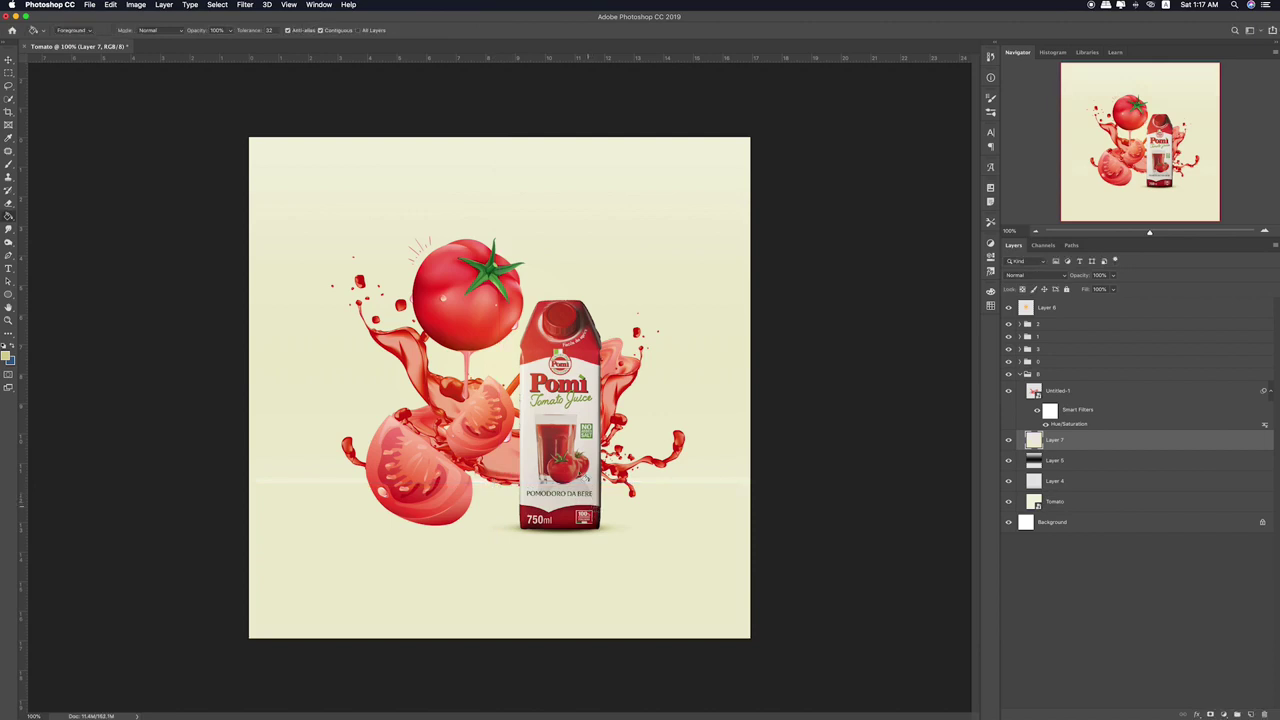
- Soften the edge of Layer 7 with a Gaussian Blur of slightly larger radius than the one on Layer 5
click(245, 5)
mouse_move(290, 124)
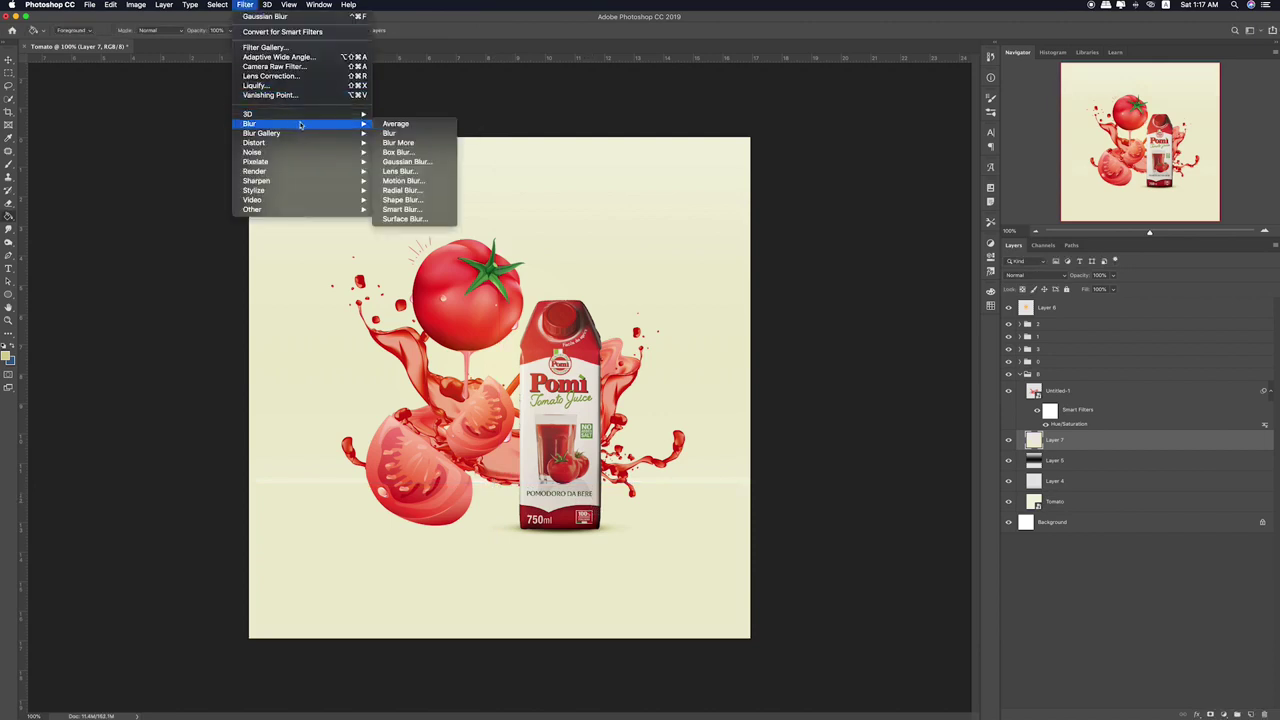
click(407, 162)
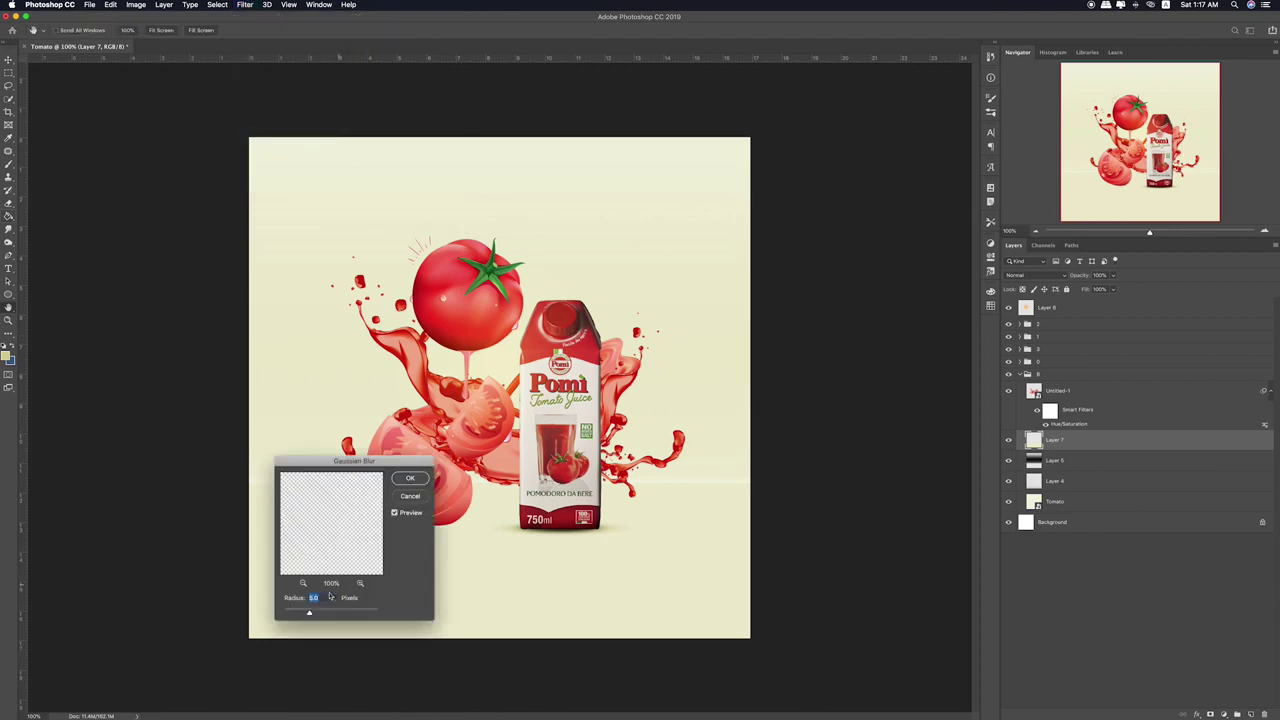
drag(314, 616, 317, 616)
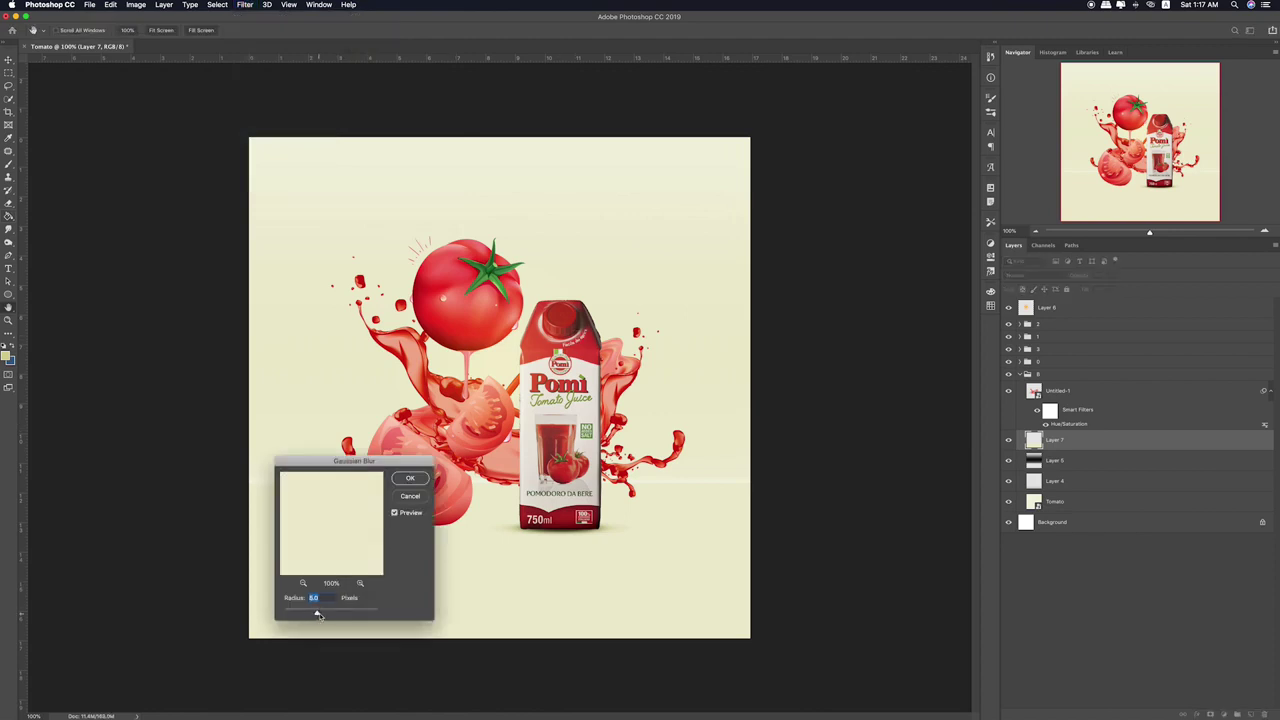
click(411, 480)
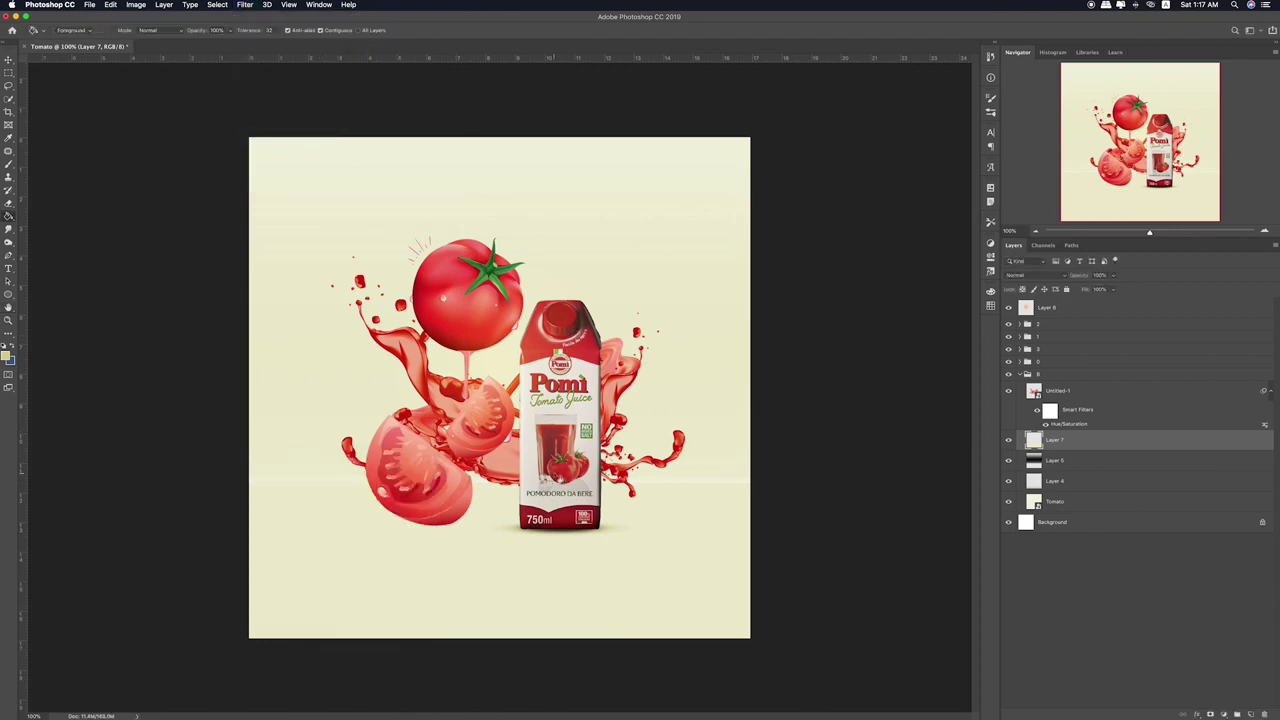
- Raise the upper edge of Layer 7 slightly so that it covers the light strip at the horizon
key(ctrl+t)
drag(502, 476, 506, 469)
key(Return)
- Give Layer 7 a Color Overlay in a darker, more saturated shade of the sampled background cream, about #e1dfb1
double_click(1082, 443)
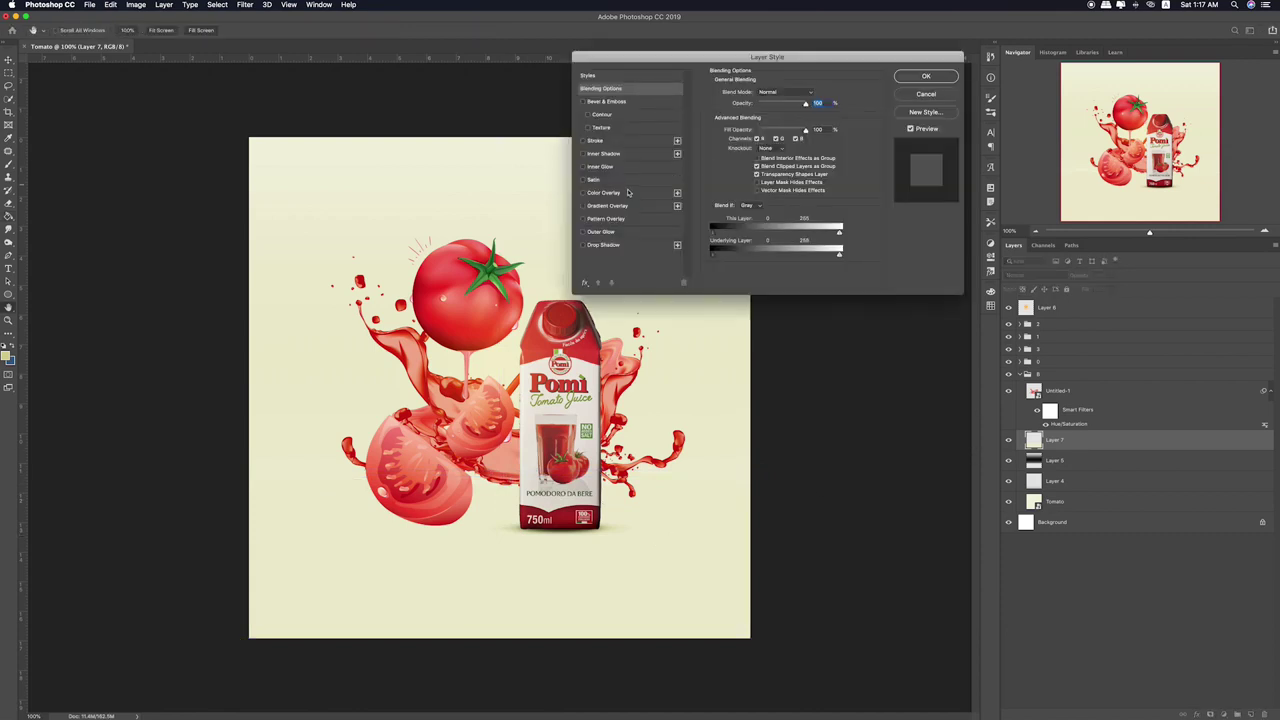
click(627, 192)
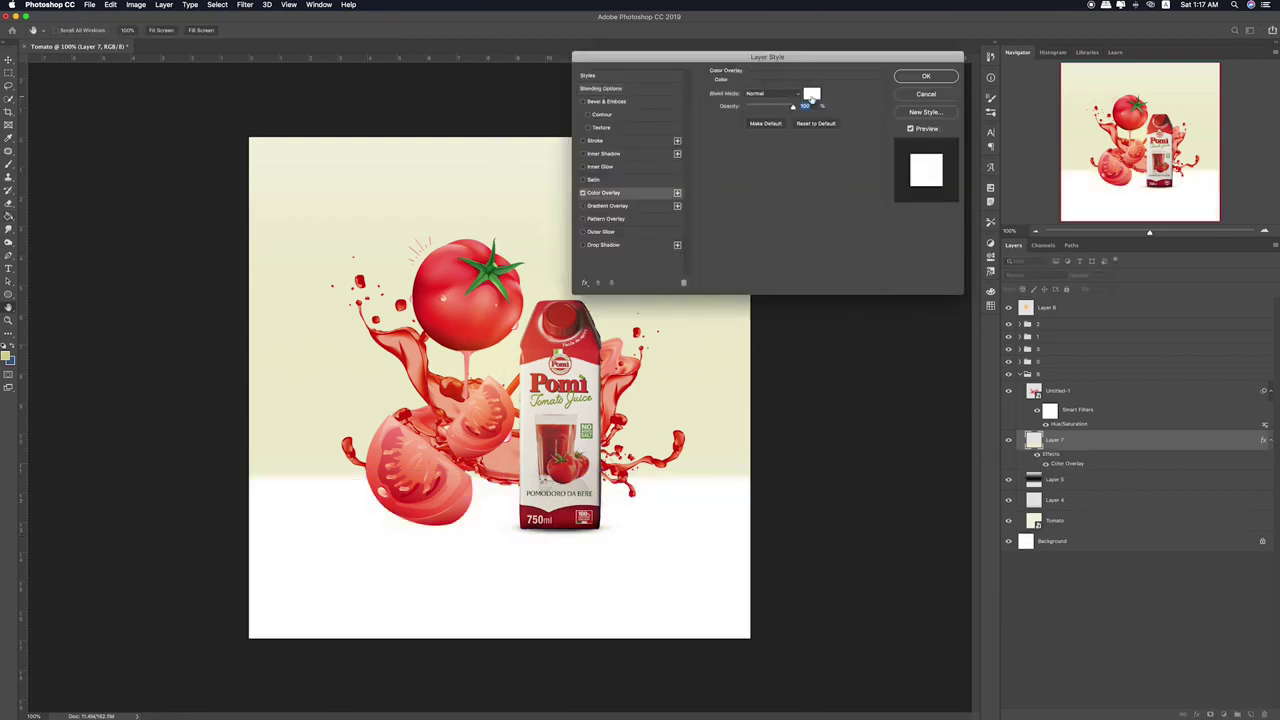
click(811, 95)
click(317, 347)
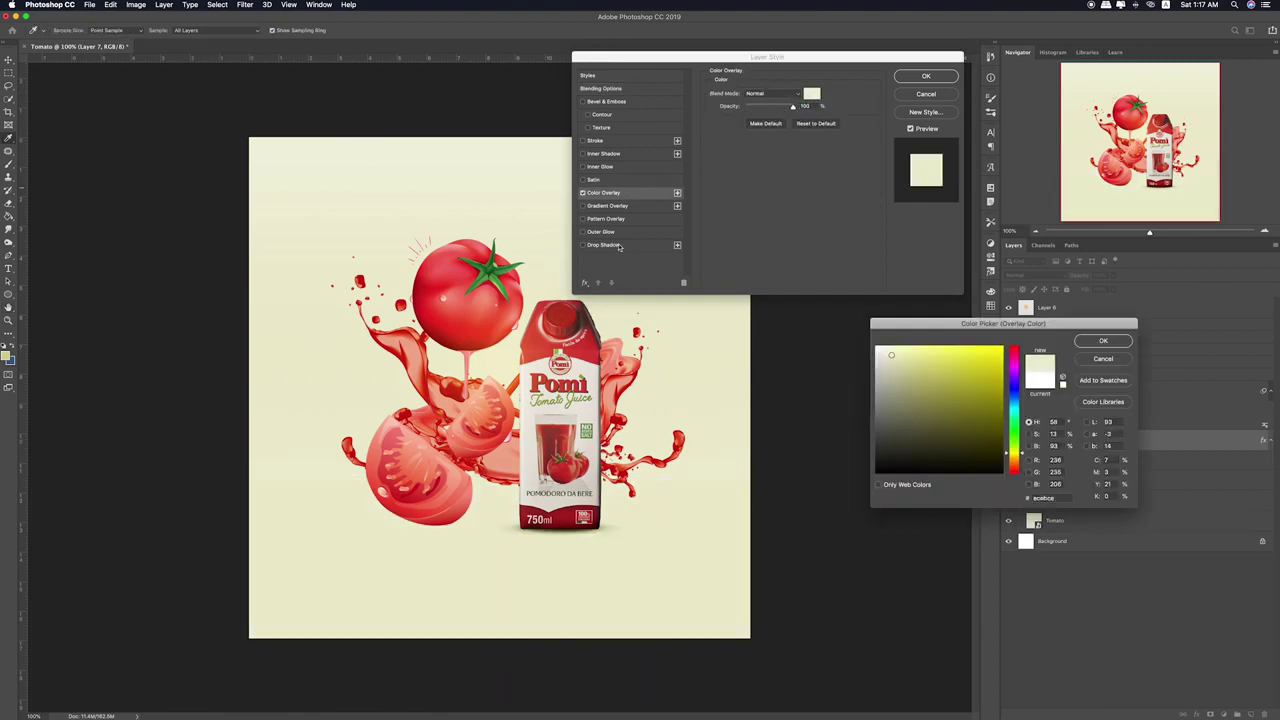
click(907, 363)
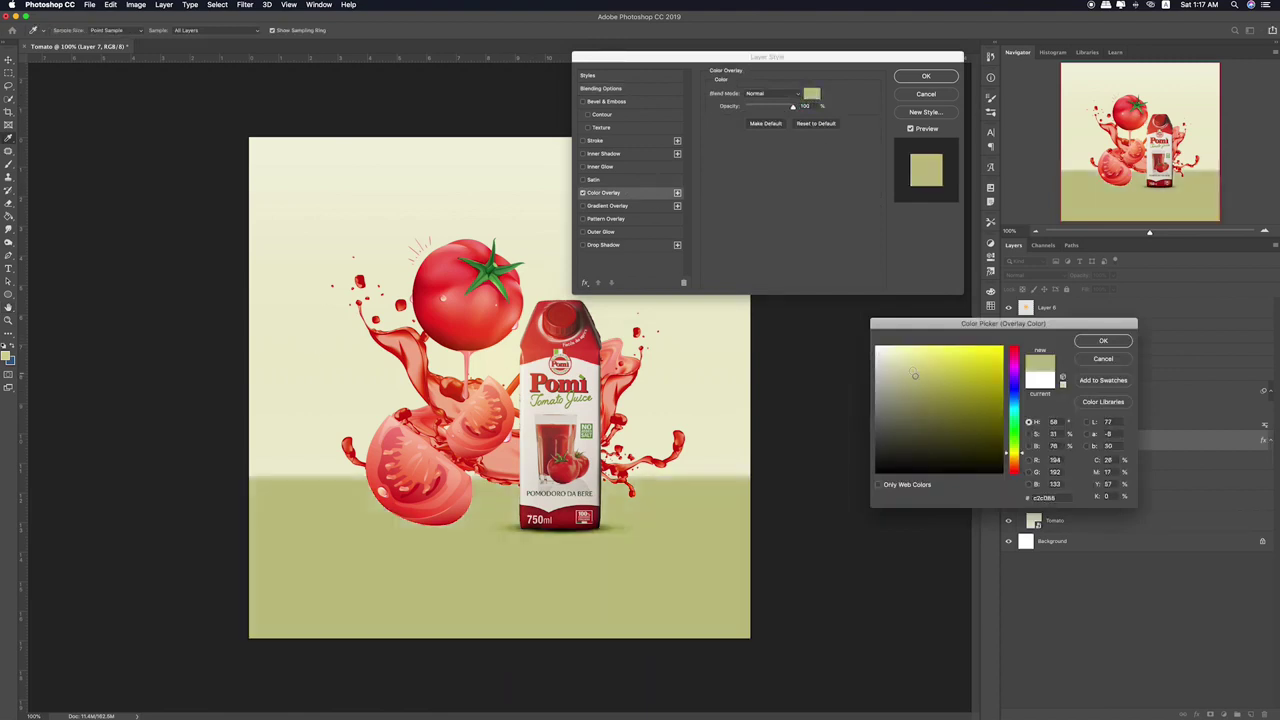
click(900, 354)
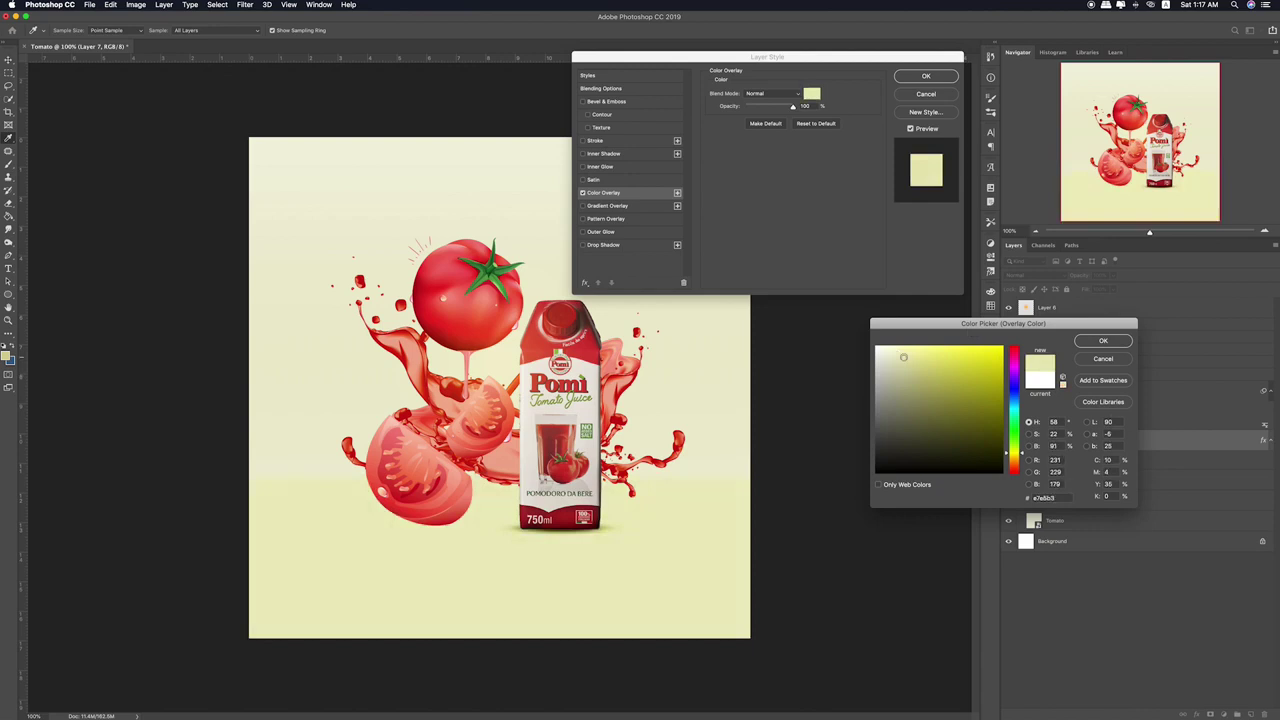
click(903, 360)
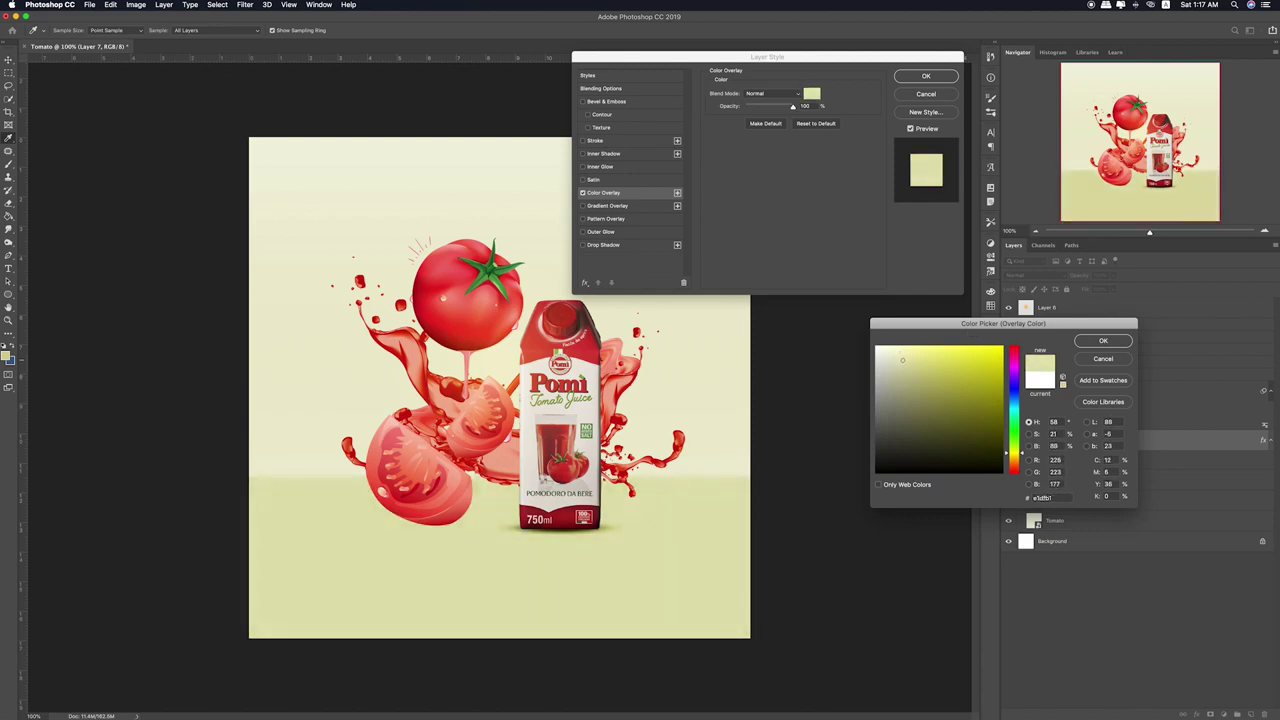
click(1101, 341)
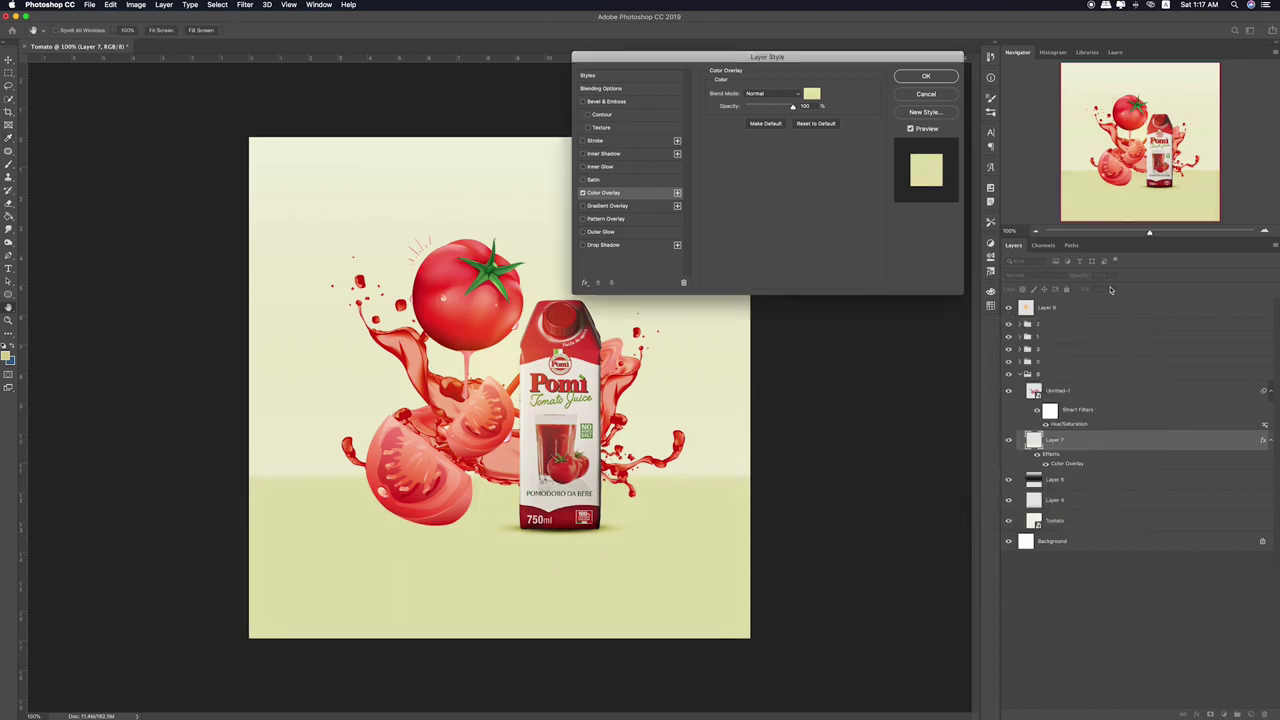
key(Return)
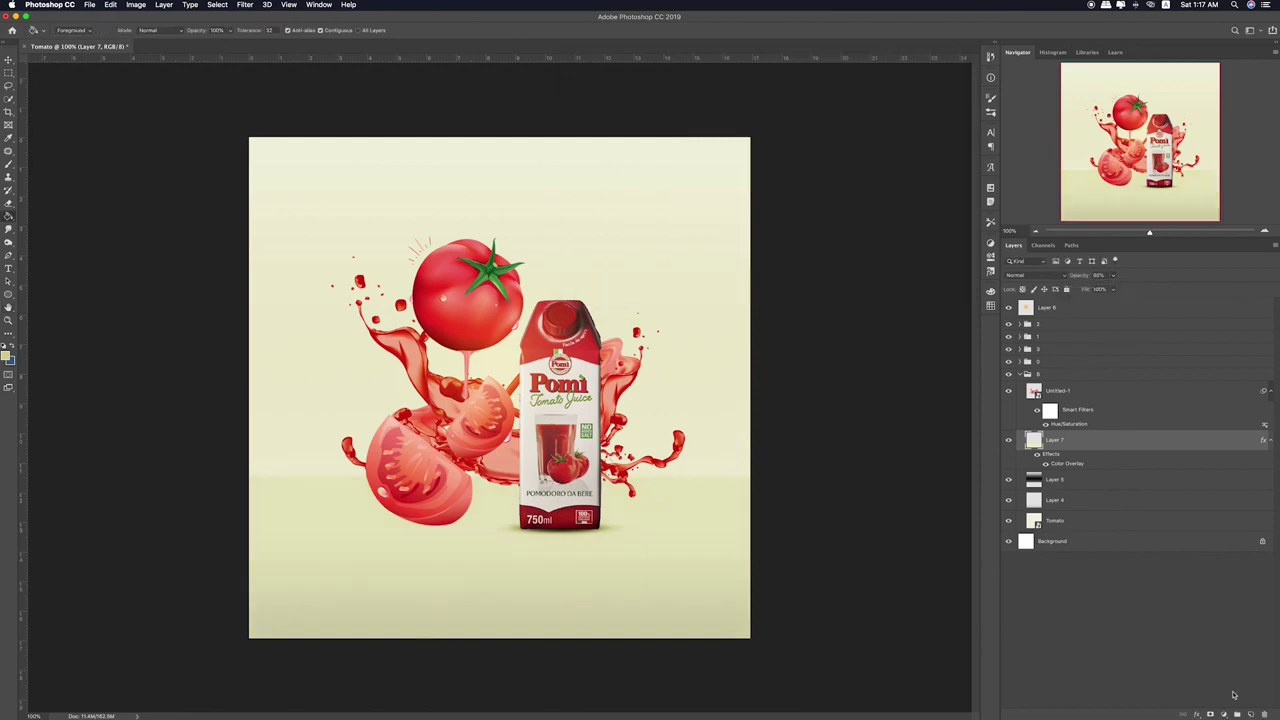
- Create a layer above Layer 7 and paint a soft spot below the tomato slices in deep red sampled from the carton
click(1248, 712)
key(b)
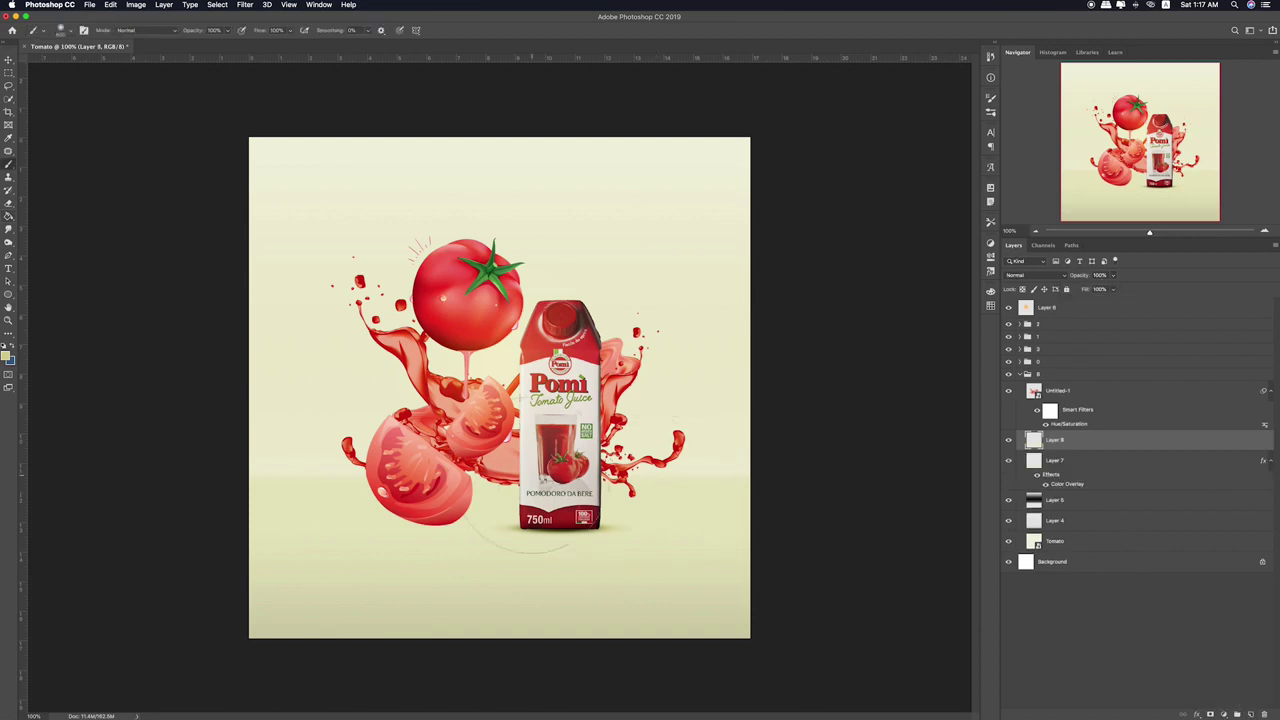
click(6, 355)
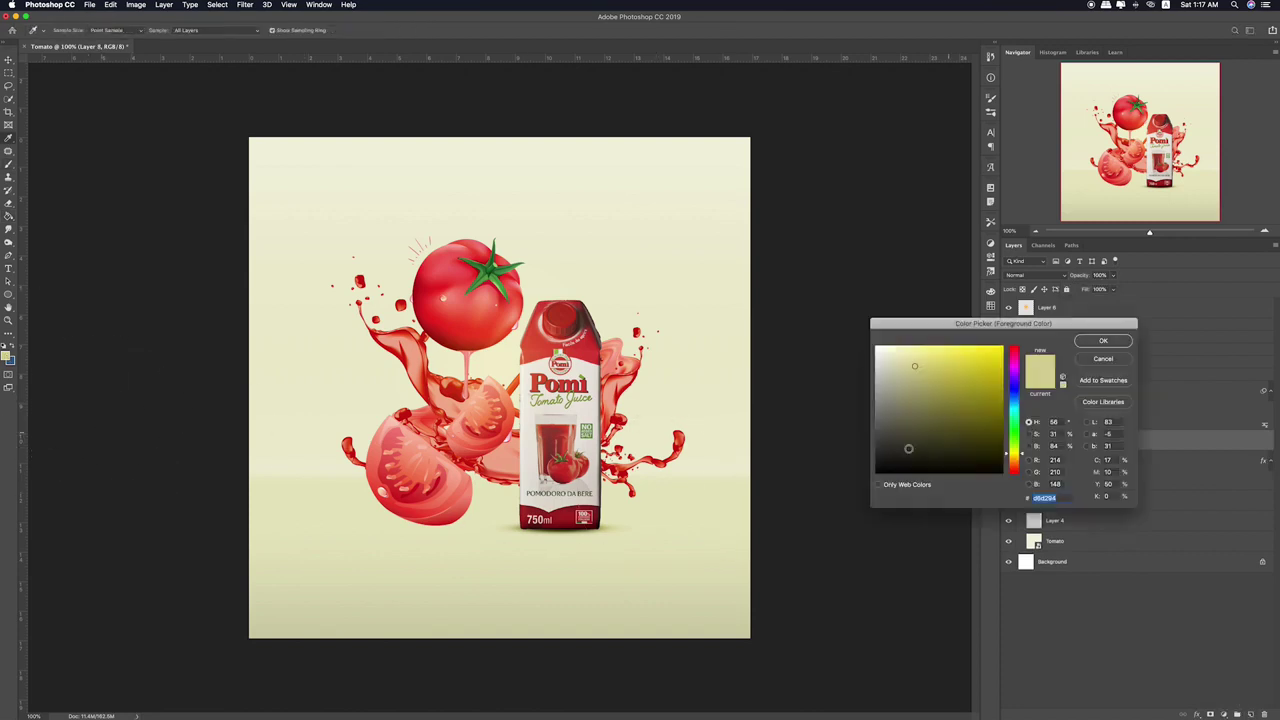
click(1100, 342)
alt+click(550, 512)
click(480, 527)
click(480, 527)
click(480, 527)
- Squash and widen the red spot on Layer 8 into a broad, flat glow on the floor beneath the slices and carton
key(ctrl+t)
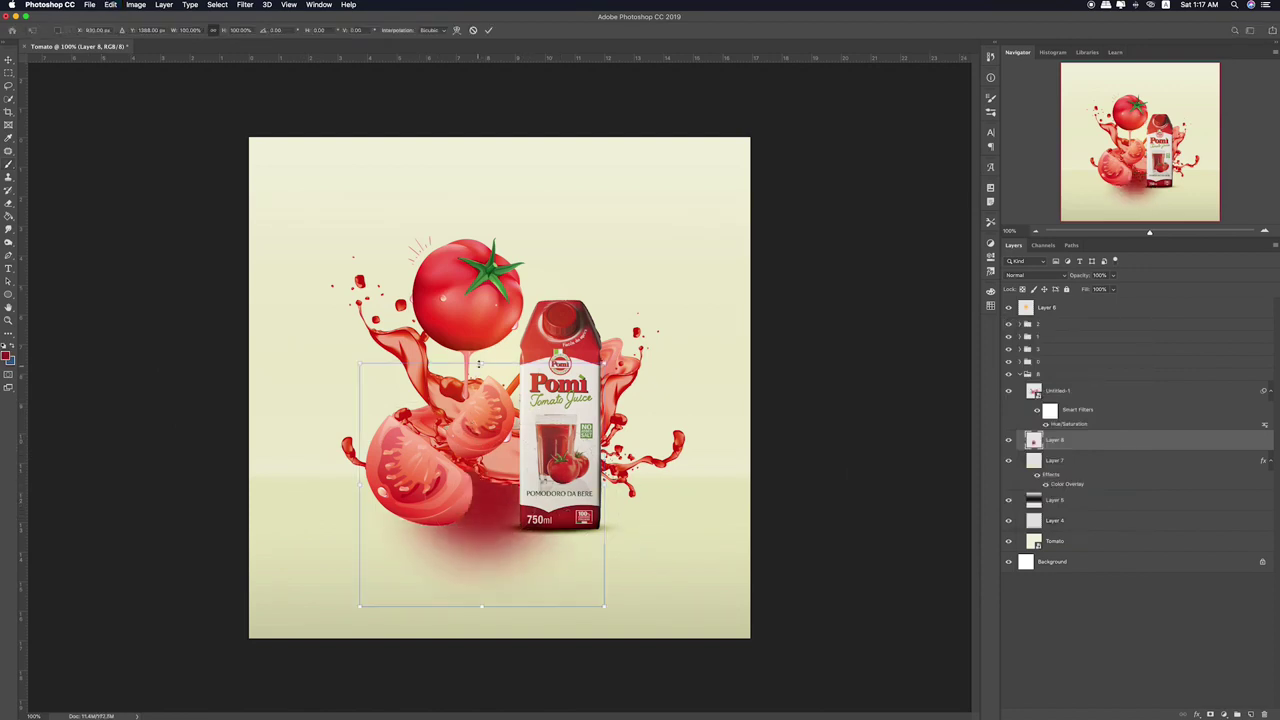
drag(478, 365, 481, 508)
drag(602, 607, 694, 642)
drag(481, 472, 481, 529)
drag(575, 578, 595, 535)
key(Return)
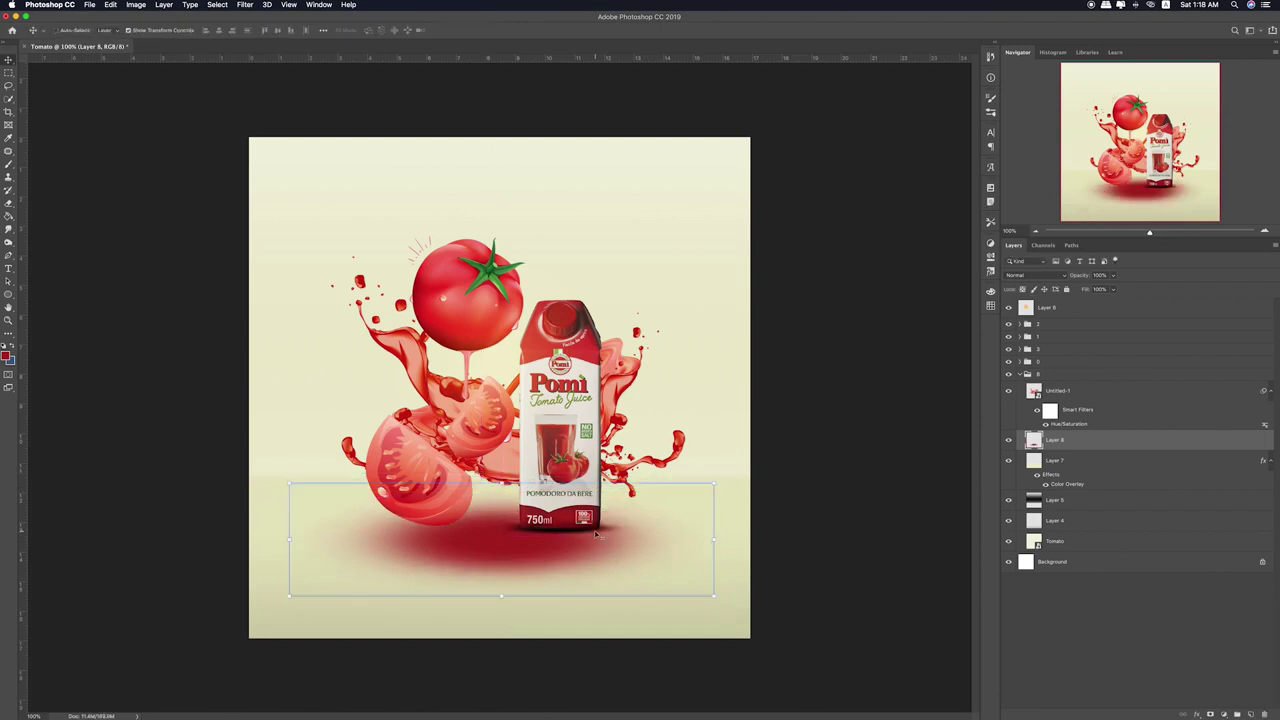
- Cycle through the blend modes of Layer 8 and set it to Color Burn
key(shift+plus)
key(shift+plus)
key(shift+plus)
key(shift+plus)
key(shift+plus)
key(shift+plus)
key(shift+plus)
key(shift+plus)
key(shift+plus)
key(shift+plus)
key(shift+plus)
key(shift+plus)
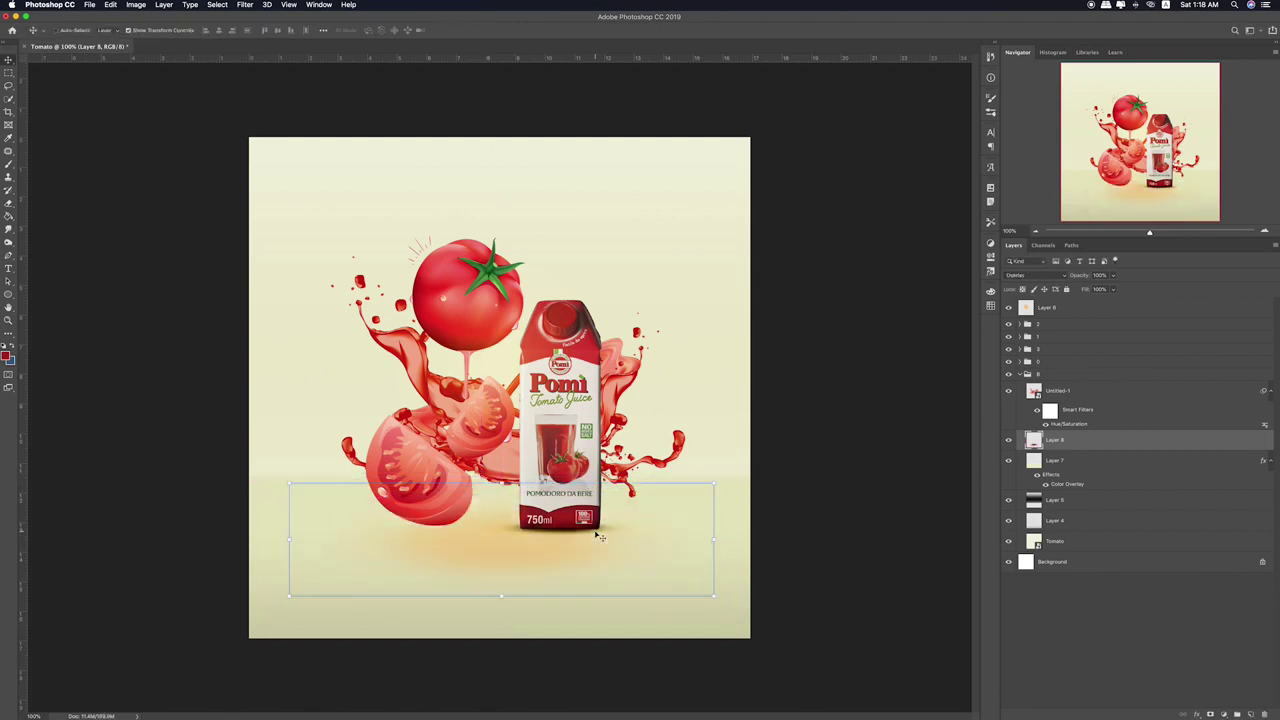
key(shift+plus)
key(shift+plus)
key(shift+plus)
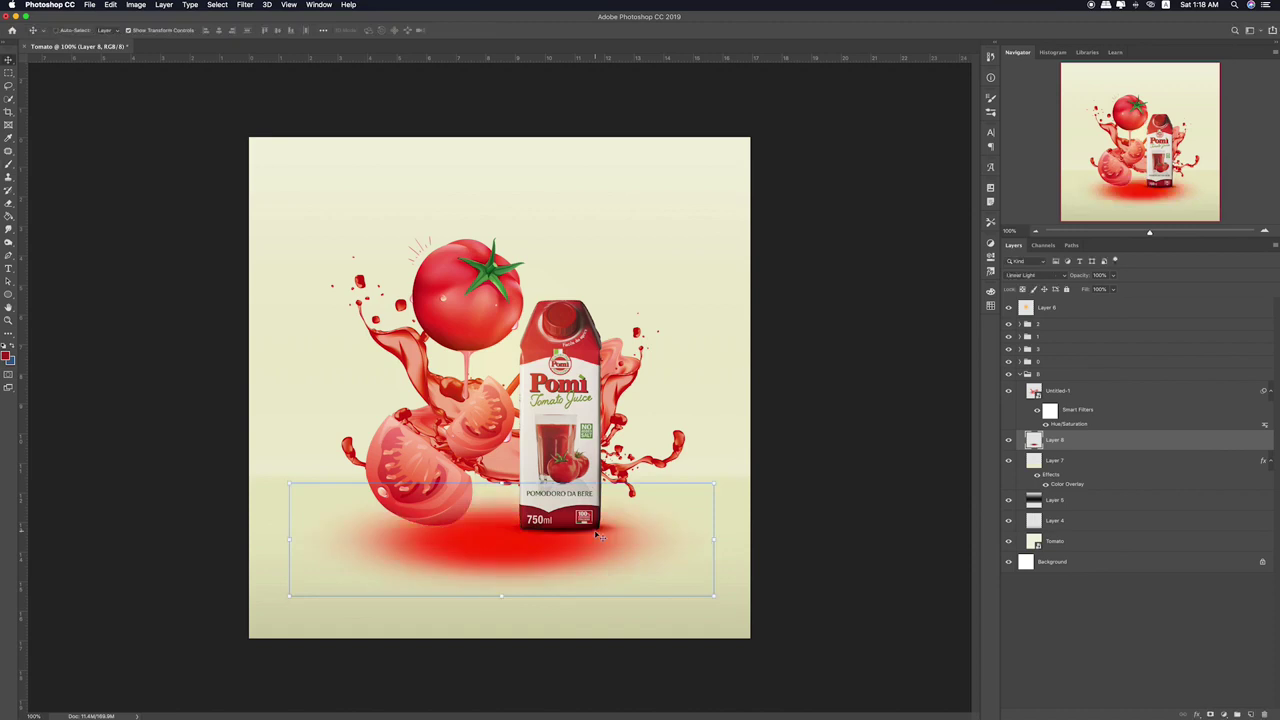
key(shift+plus)
key(shift+plus)
key(shift+plus)
key(shift+plus)
key(shift+plus)
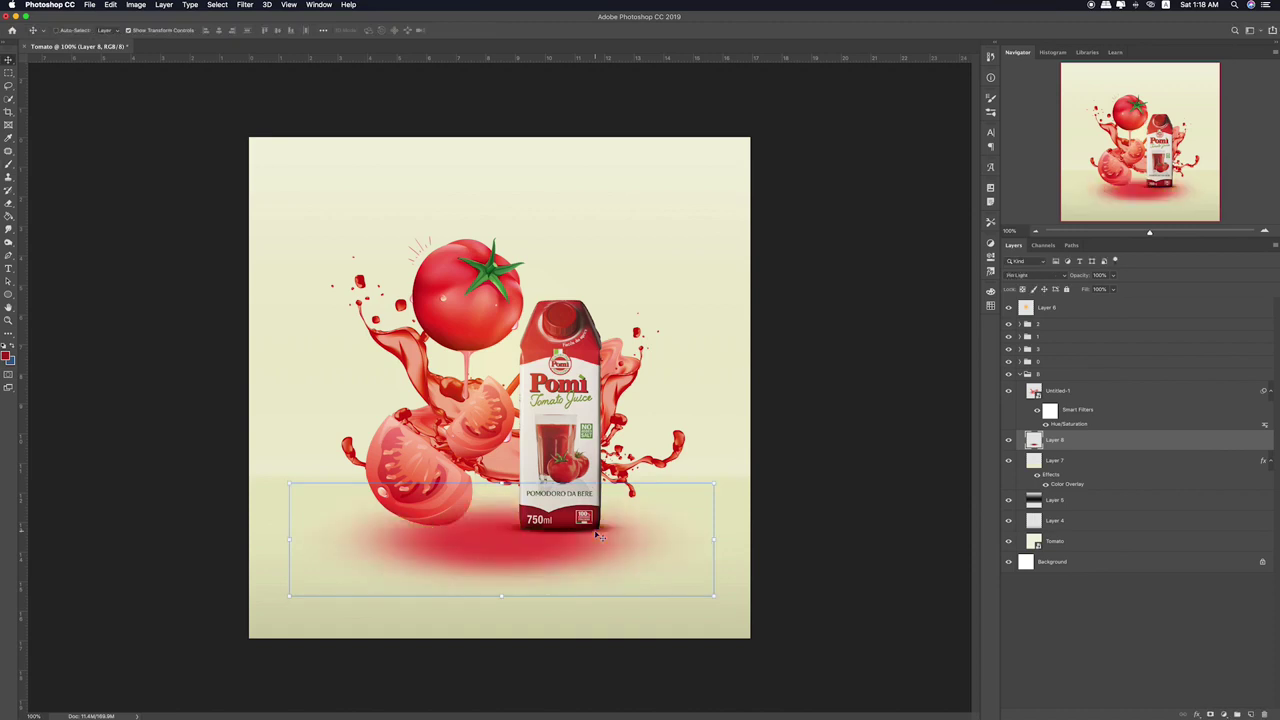
key(shift+plus)
key(shift+plus)
key(shift+plus)
key(shift+plus)
key(shift+plus)
key(shift+plus)
key(shift+plus)
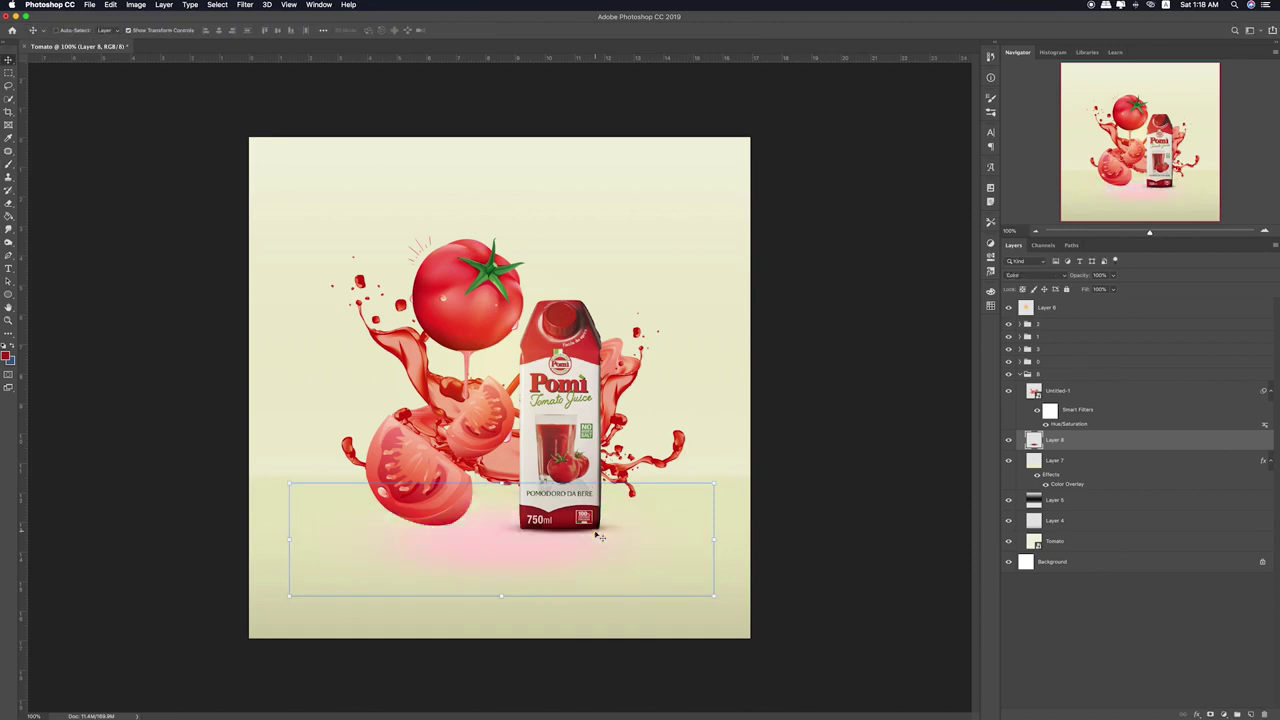
key(shift+plus)
key(shift+plus)
key(shift+plus)
key(shift+plus)
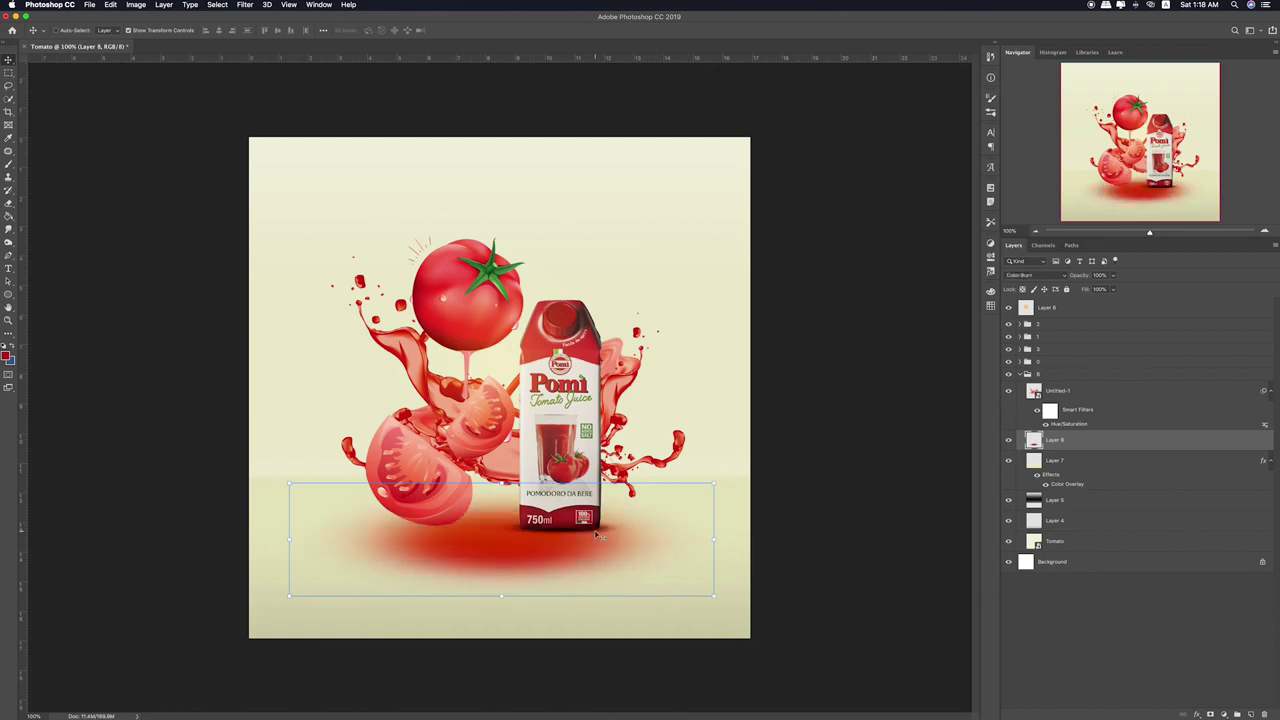
key(shift+plus)
key(shift+minus)
- Flatten Layer 8's red glow further, closer beneath the carton, and reduce its opacity to roughly half
drag(501, 484, 501, 496)
key(shift+Down)
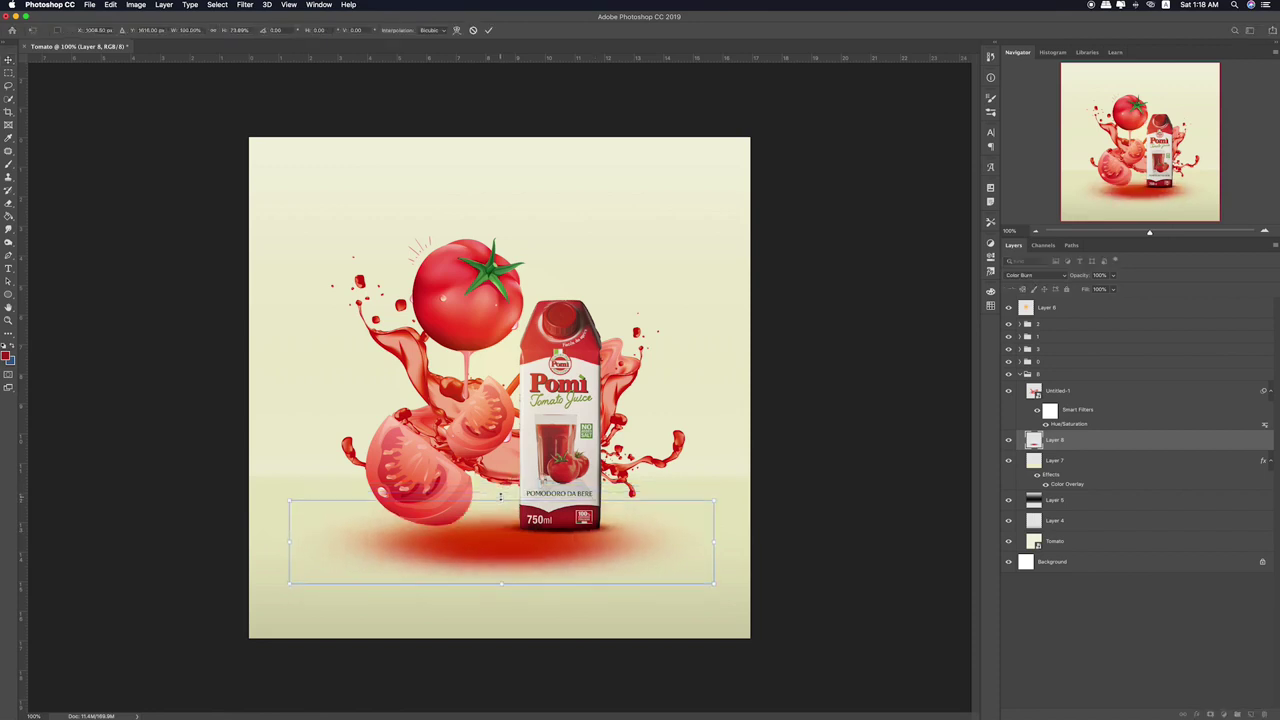
key(Up)
key(Up)
key(Up)
key(Up)
key(Up)
key(Up)
key(Up)
key(Up)
key(Up)
key(Up)
key(Return)
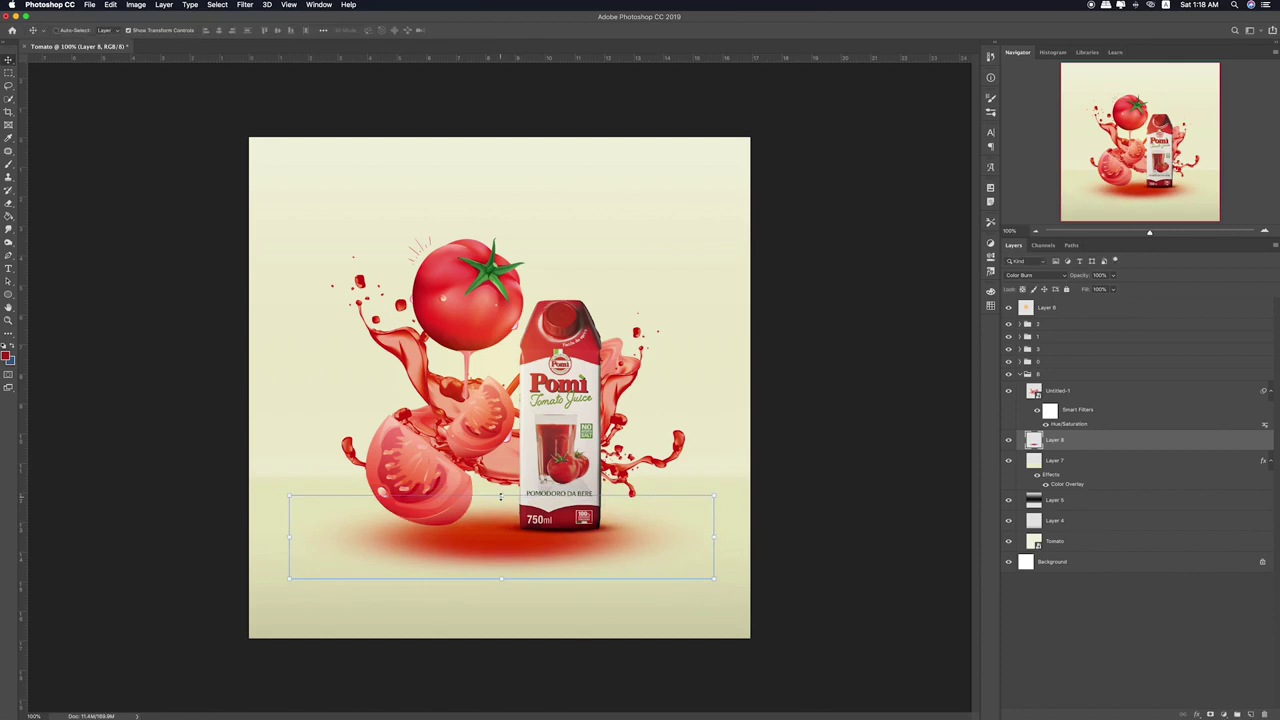
click(1113, 276)
drag(1113, 288, 1094, 288)
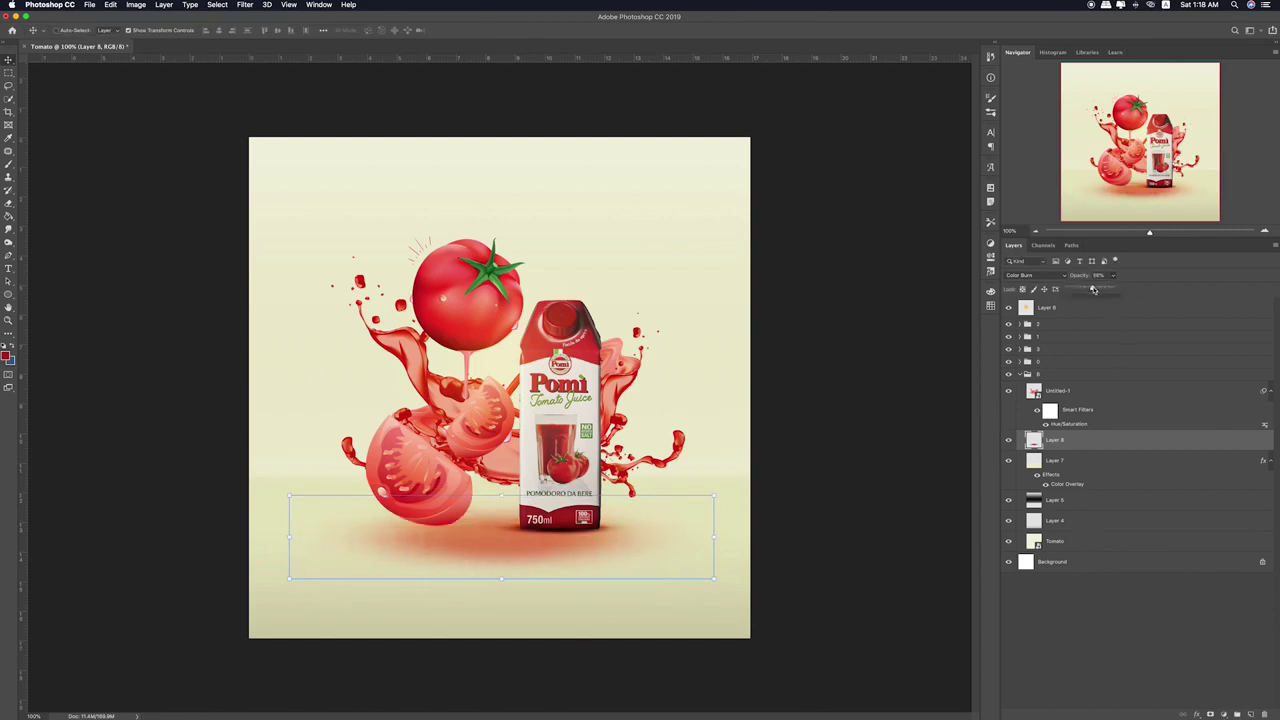
- Identify the group holding the large front tomato slice by toggling group visibility, and scale that slice down to about 92%
click(1042, 373)
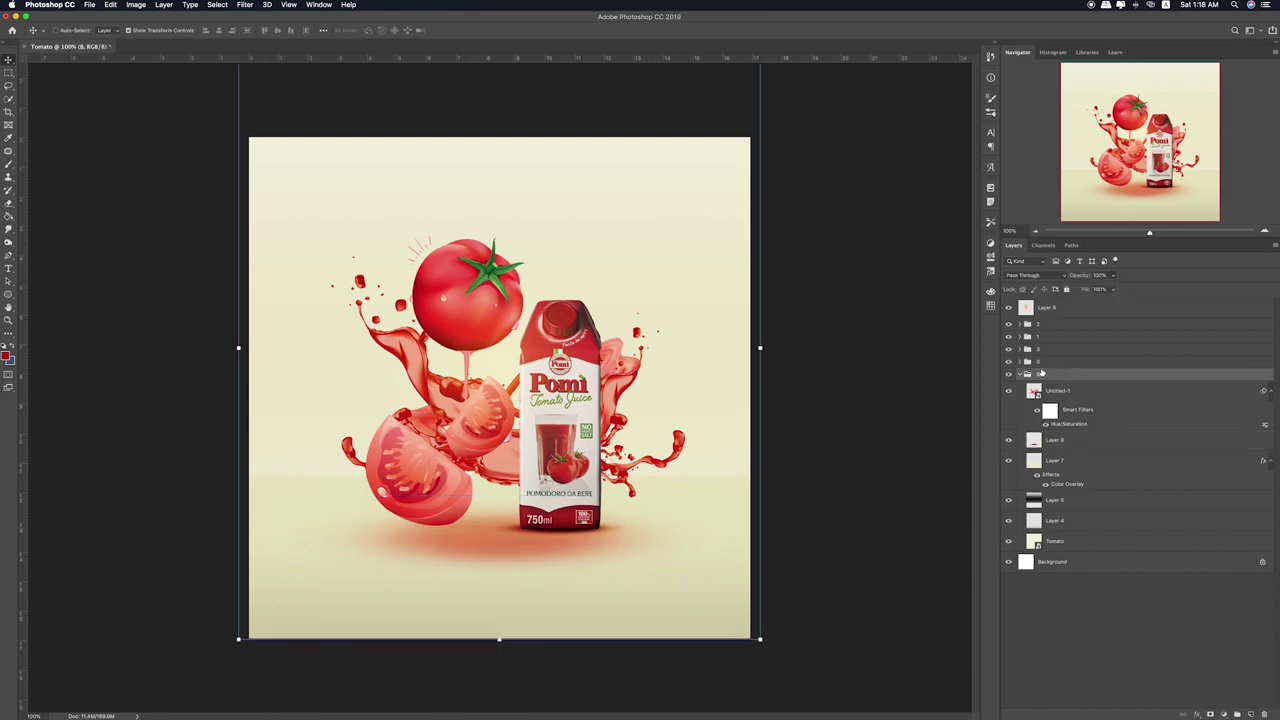
click(1009, 362)
click(1009, 362)
click(1009, 349)
click(1036, 350)
click(1009, 337)
click(1009, 337)
click(1047, 338)
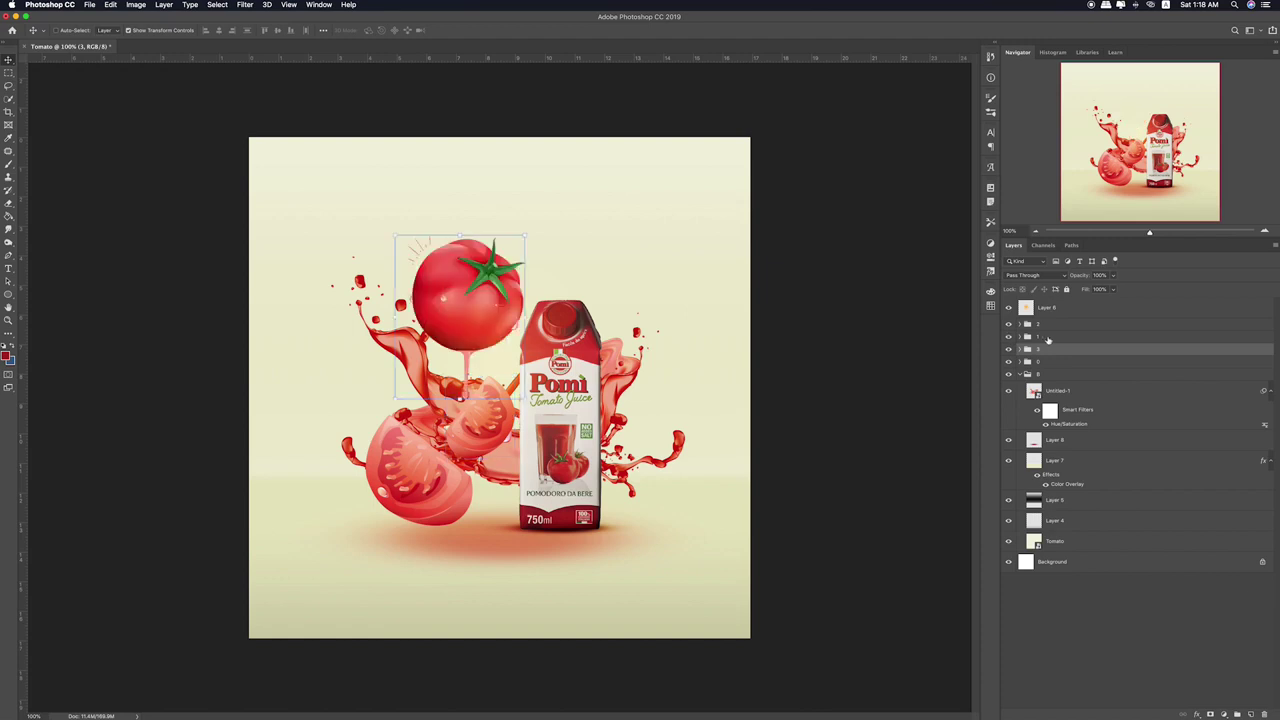
click(1008, 324)
click(1008, 324)
click(1040, 324)
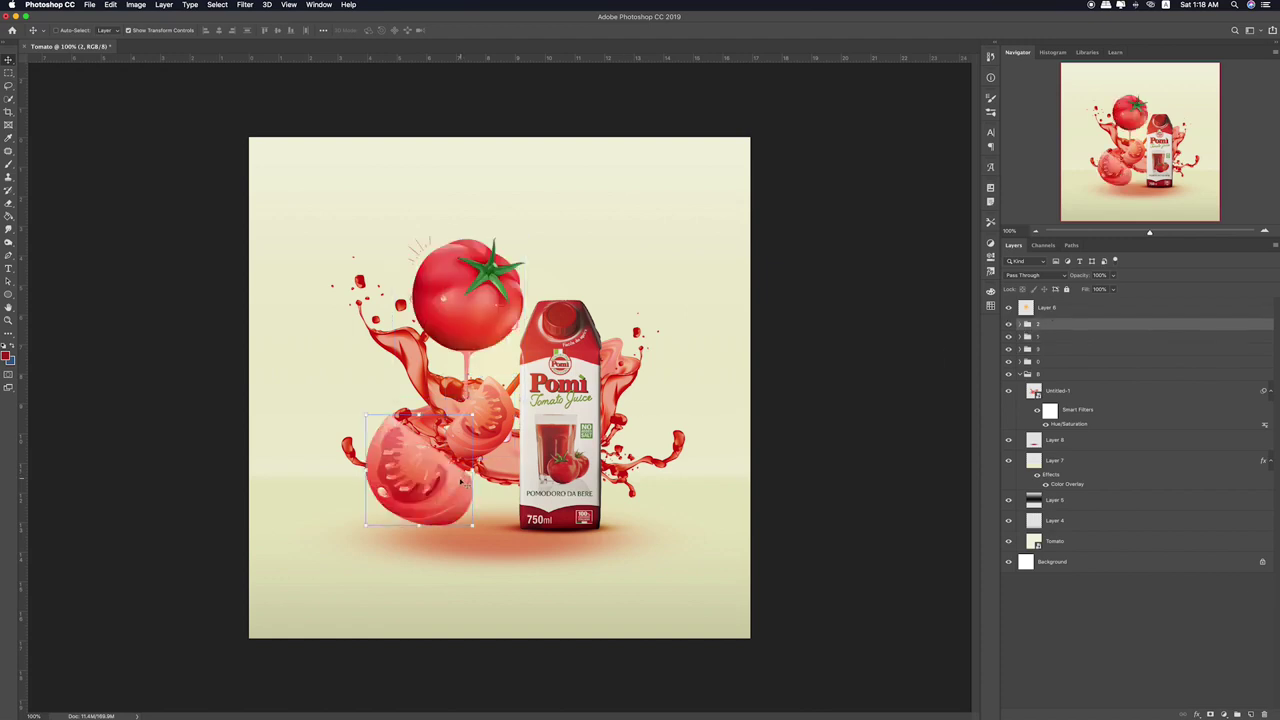
drag(473, 415, 468, 420)
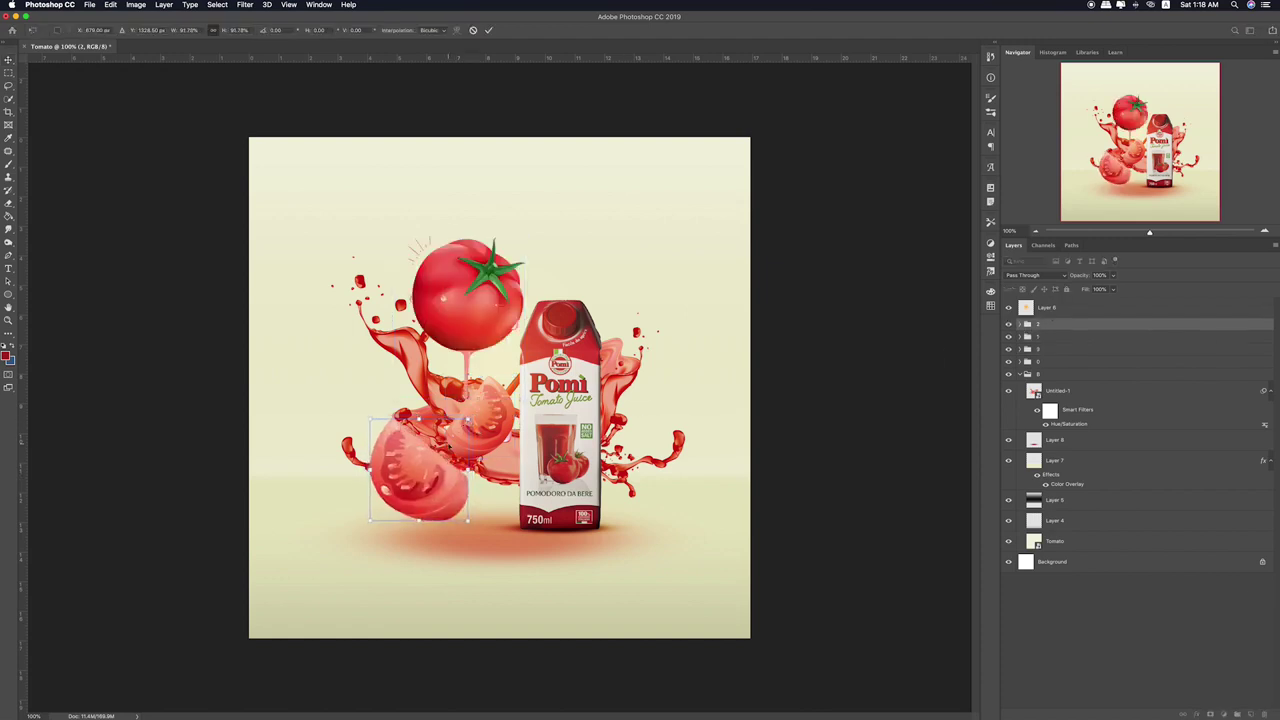
key(Return)
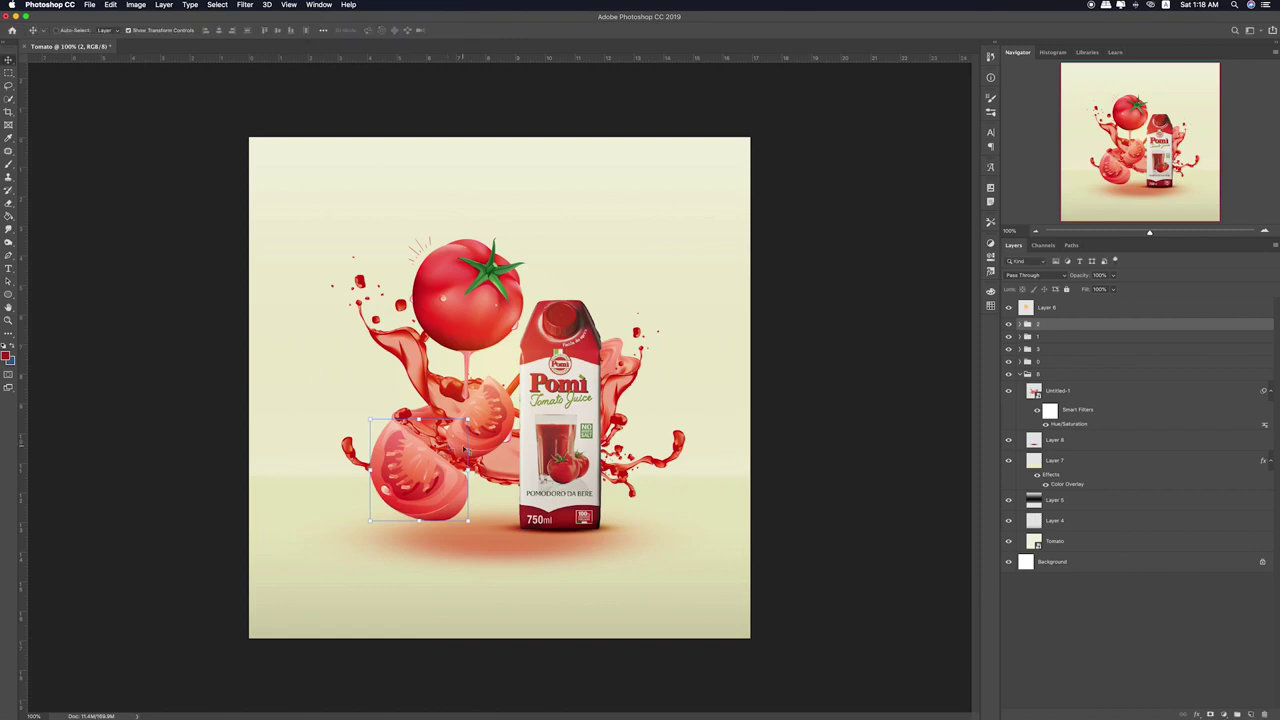
- Place splash image 6 from Finder and move its layer into the background group, above the Untitled-1 splash
key(super+Tab)
click(617, 294)
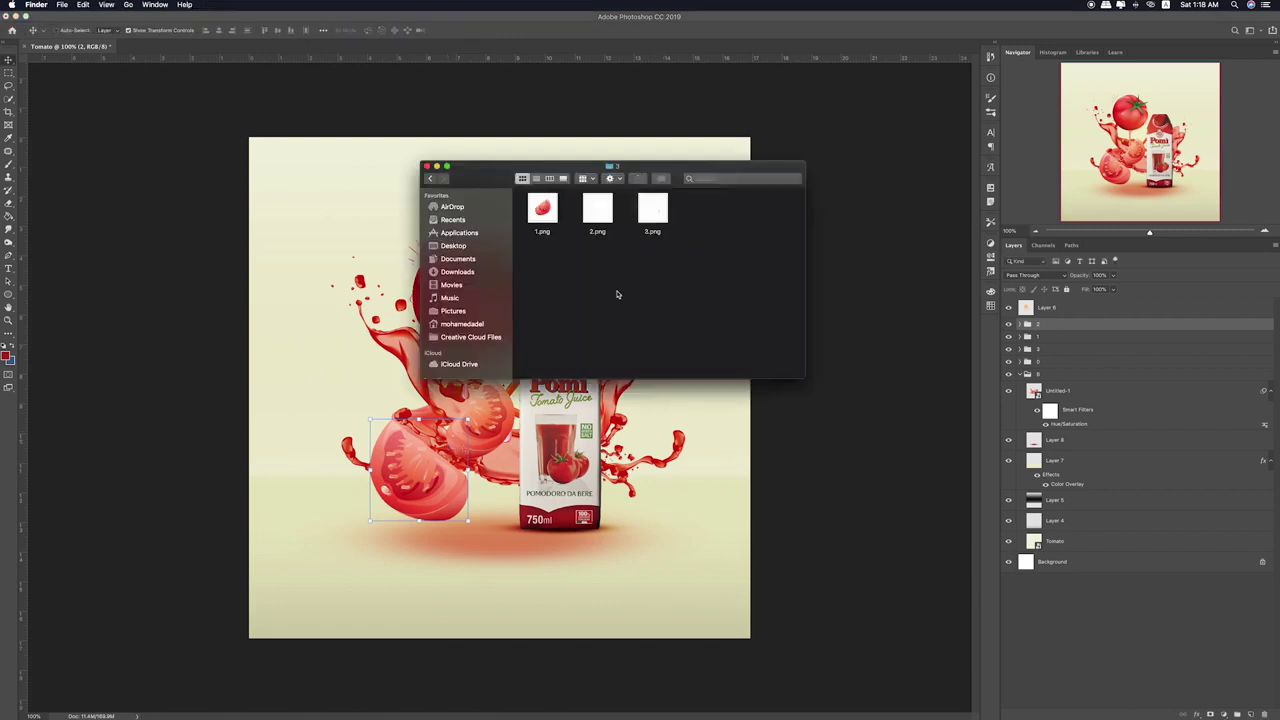
key(super+Up)
key(Right)
key(Down)
key(Down)
key(Up)
key(space)
key(space)
drag(708, 273, 469, 491)
drag(1034, 347, 1036, 393)
- Flip splash 6 horizontally and tuck it behind the upper left edge of the large front tomato slice
drag(478, 494, 407, 437)
key(ctrl+t)
right_click(405, 428)
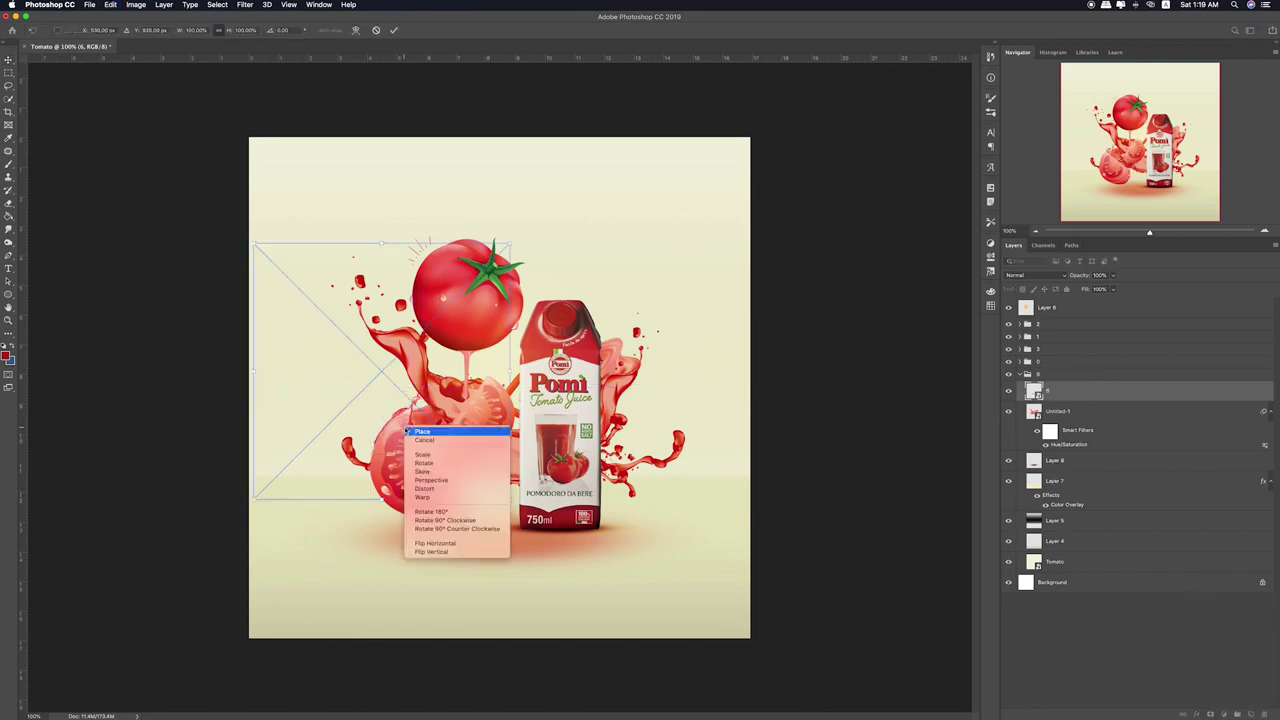
click(434, 542)
key(Return)
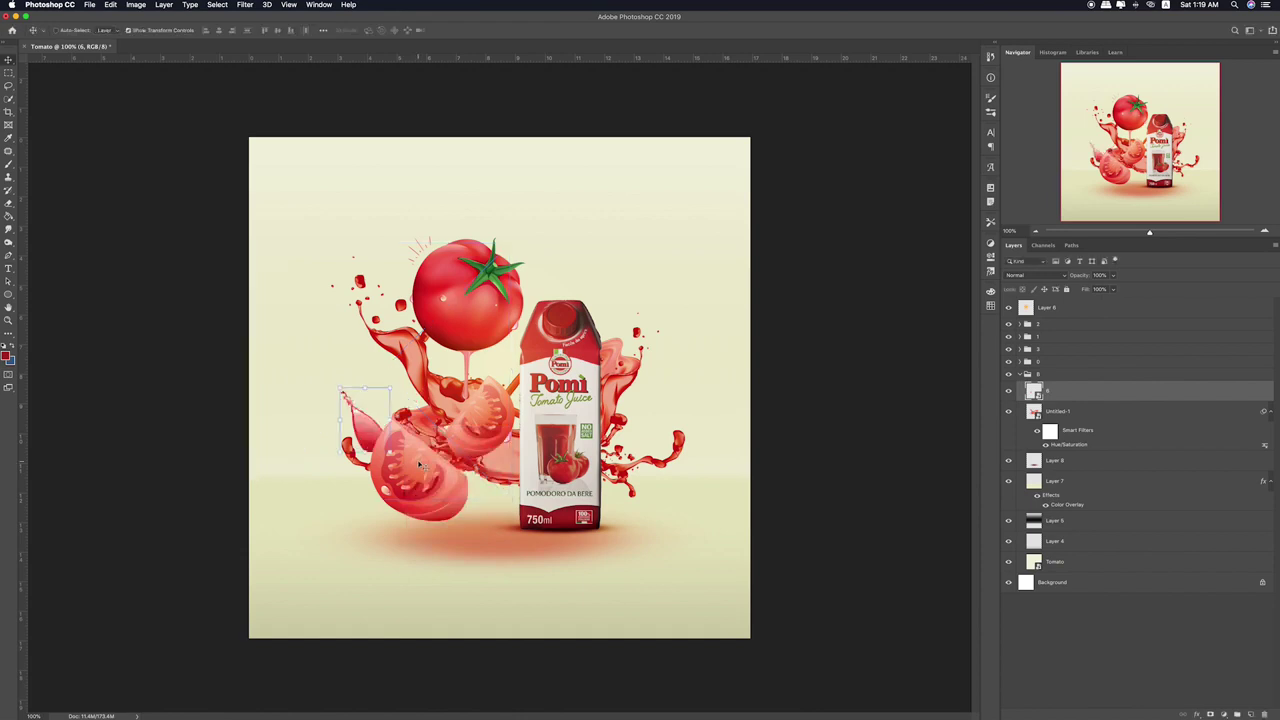
drag(370, 436, 410, 440)
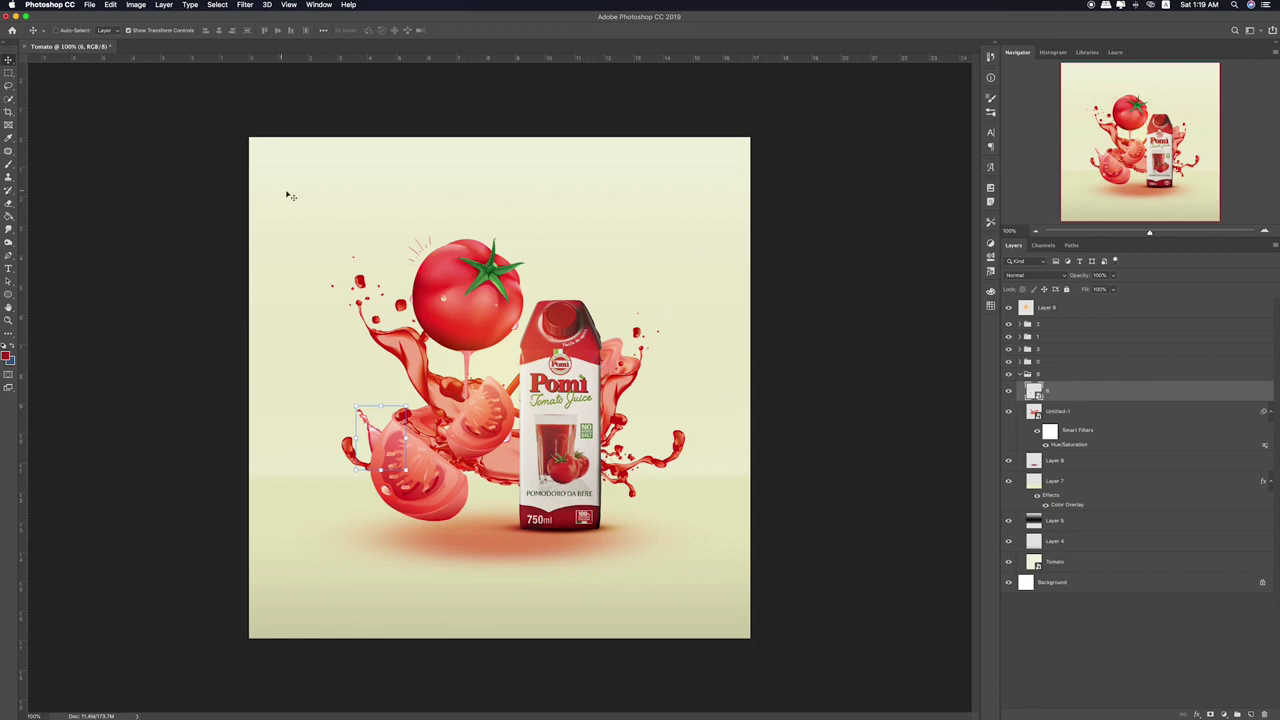
- Raise the red floor glow on Layer 8 slightly and make it flatter and narrower
click(9, 73)
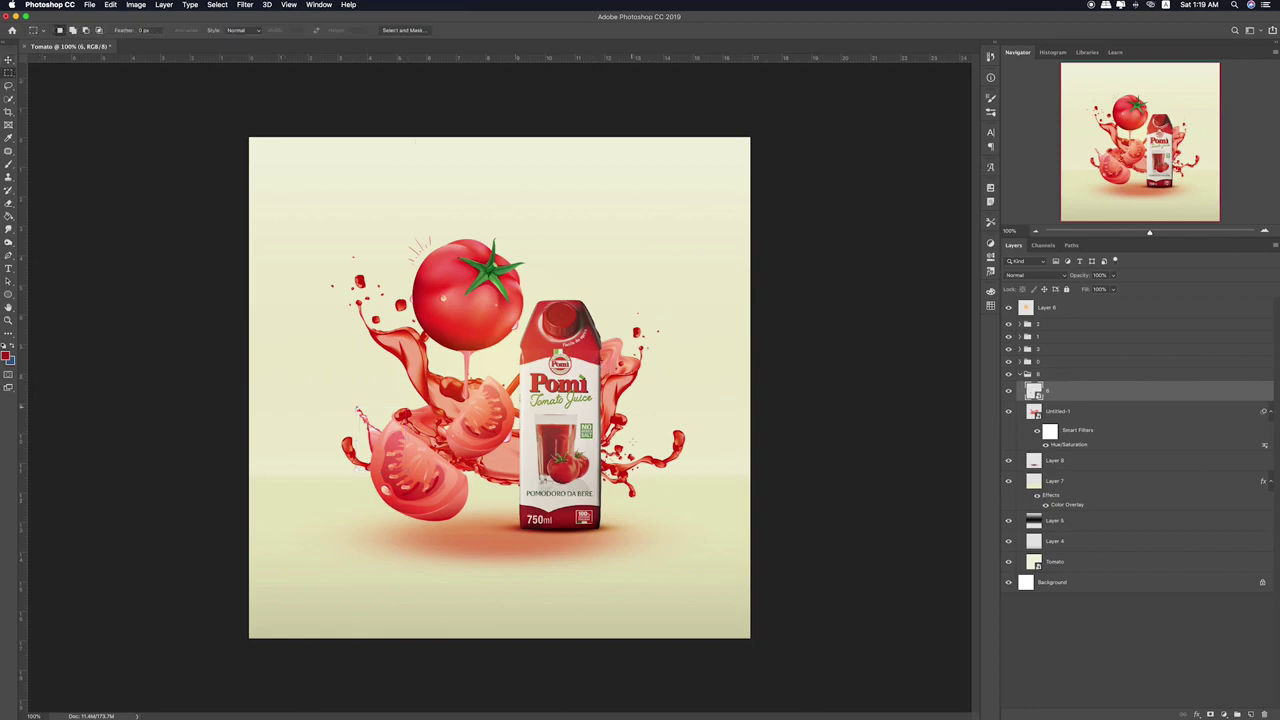
click(1049, 414)
click(1063, 461)
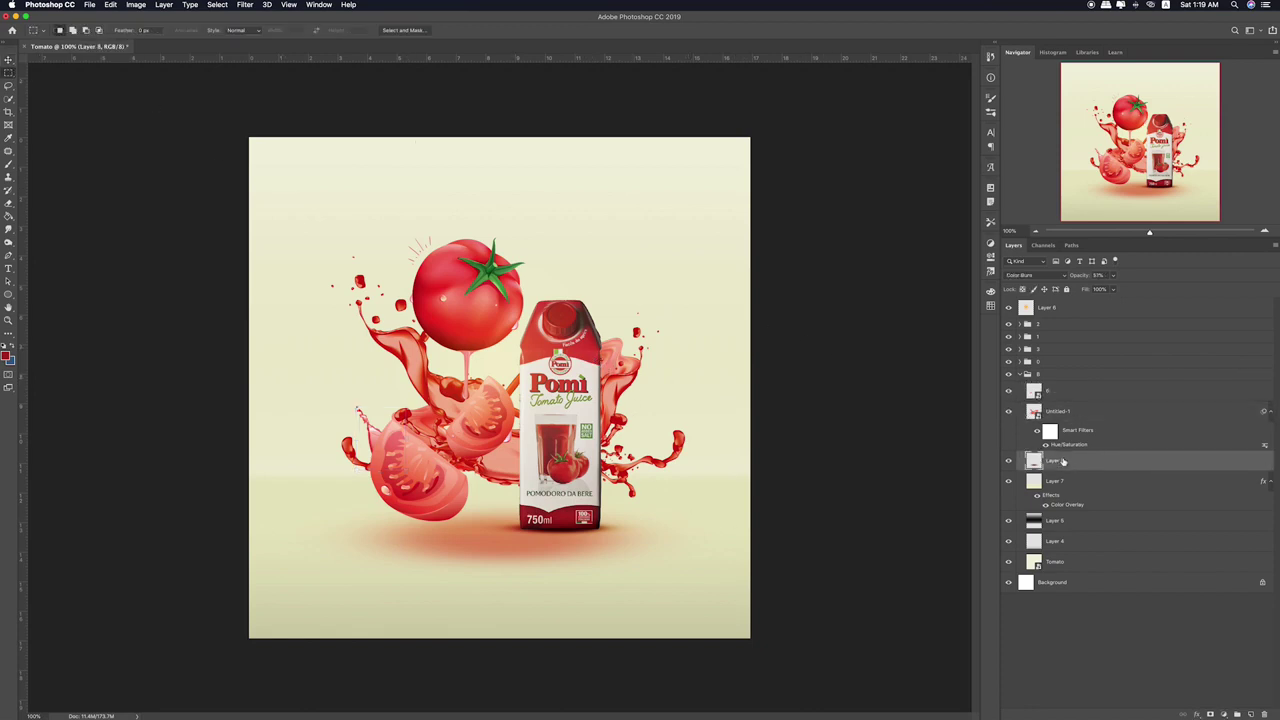
key(v)
drag(548, 568, 548, 562)
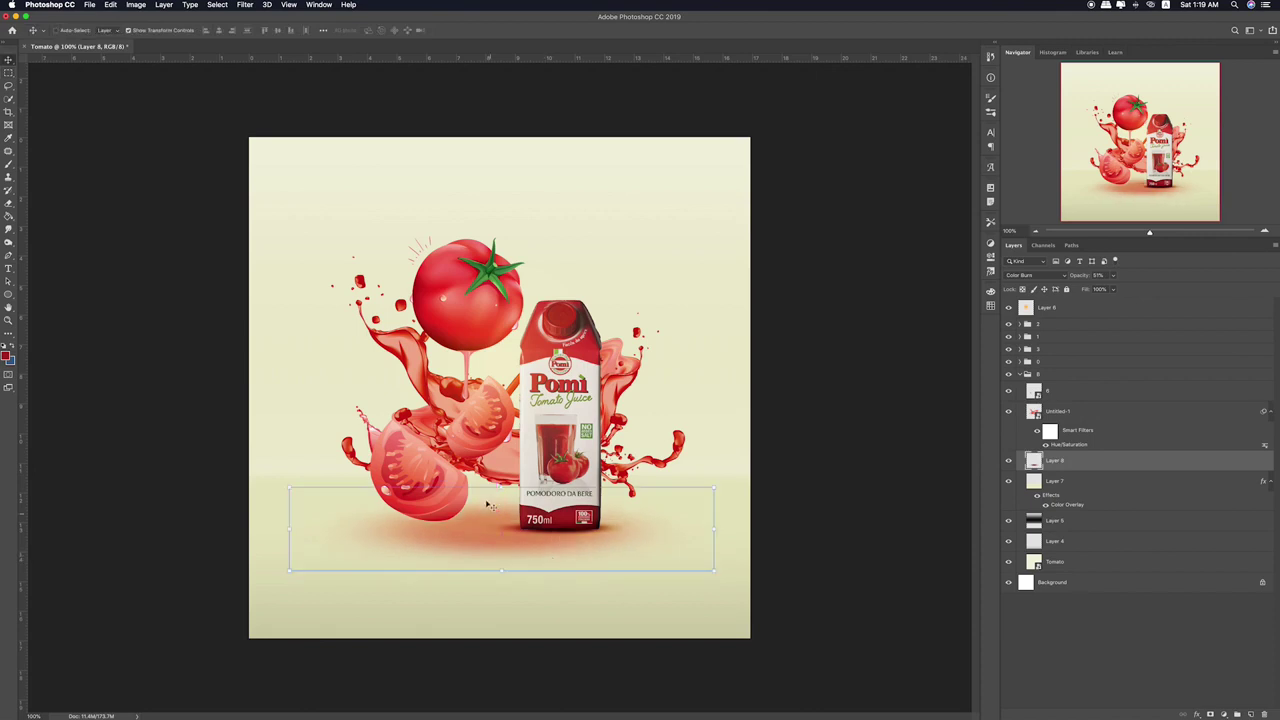
drag(499, 488, 500, 502)
drag(720, 553, 674, 553)
key(Return)
- Preview the red juice puddle image 2 in Finder and place it above Layer 8
key(super+Tab)
click(755, 338)
click(762, 212)
key(space)
key(space)
drag(762, 214, 447, 550)
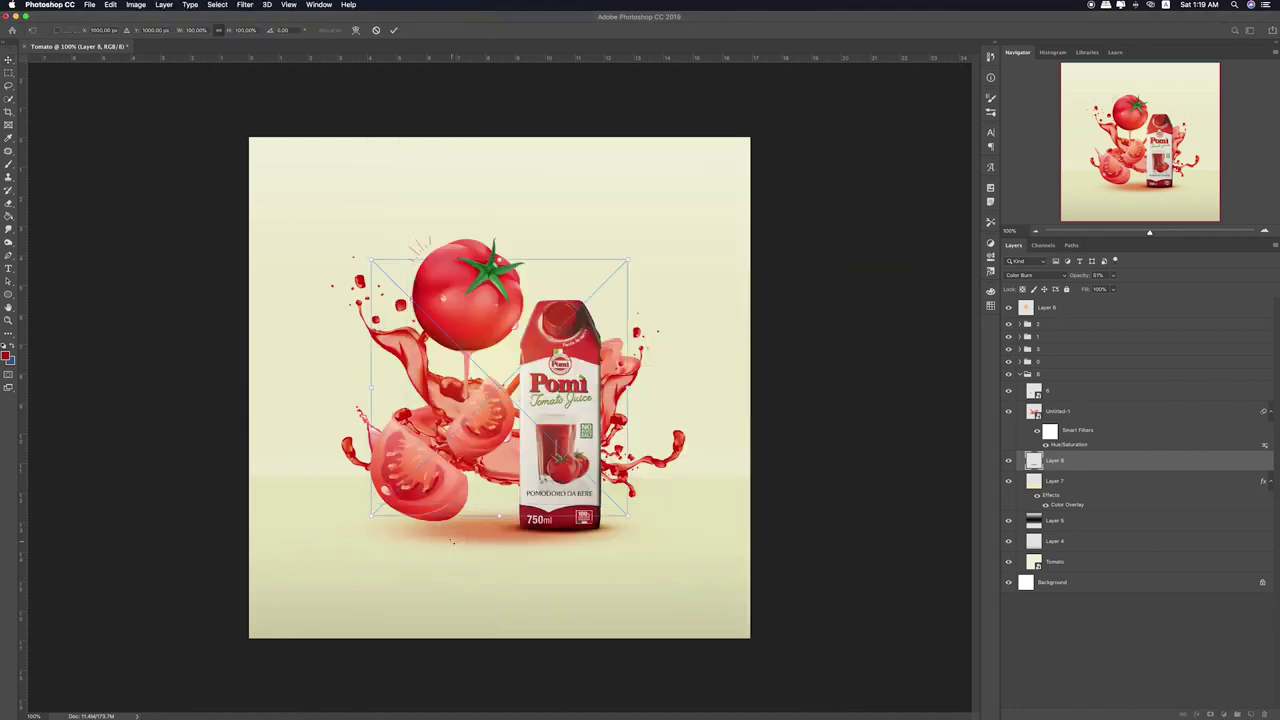
- Flatten the juice puddle and position it on the floor below the tomato slices, partly behind the carton's base
drag(478, 480, 488, 538)
key(super+t)
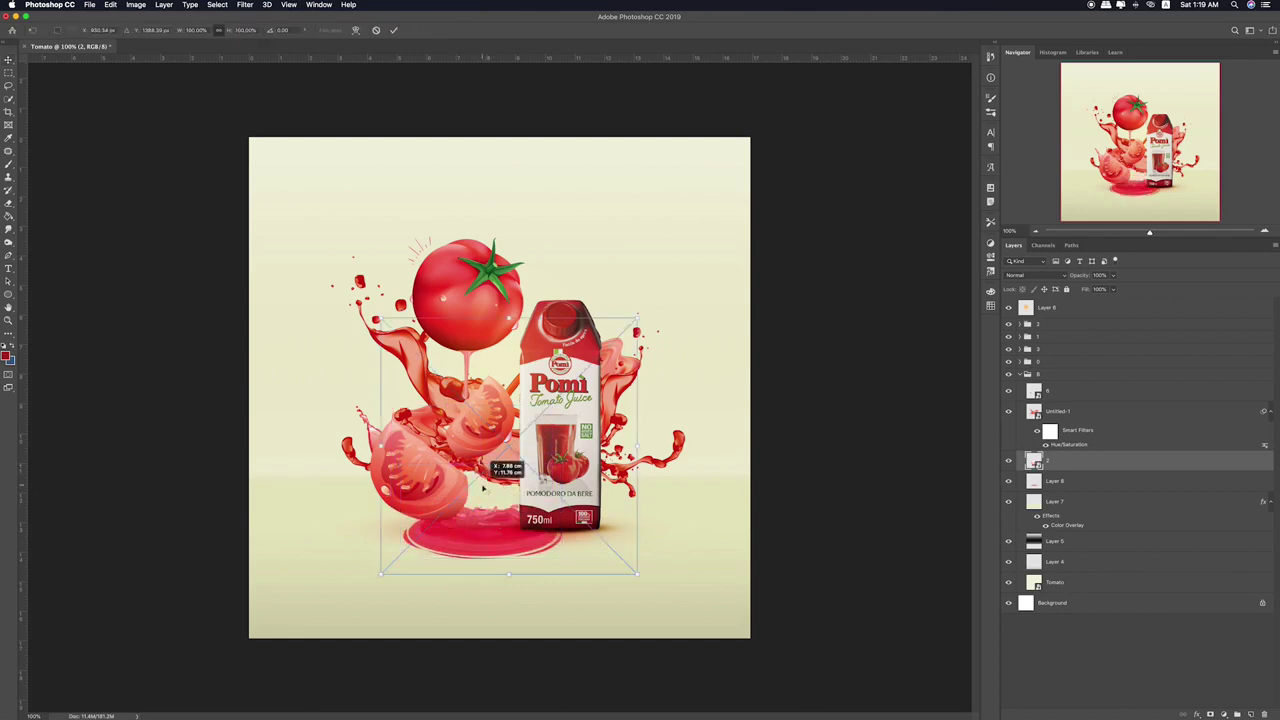
drag(507, 323, 509, 408)
mouse_move(531, 512)
mouse_down()
mouse_move(511, 481)
mouse_move(537, 476)
mouse_move(530, 497)
mouse_up()
key(Return)
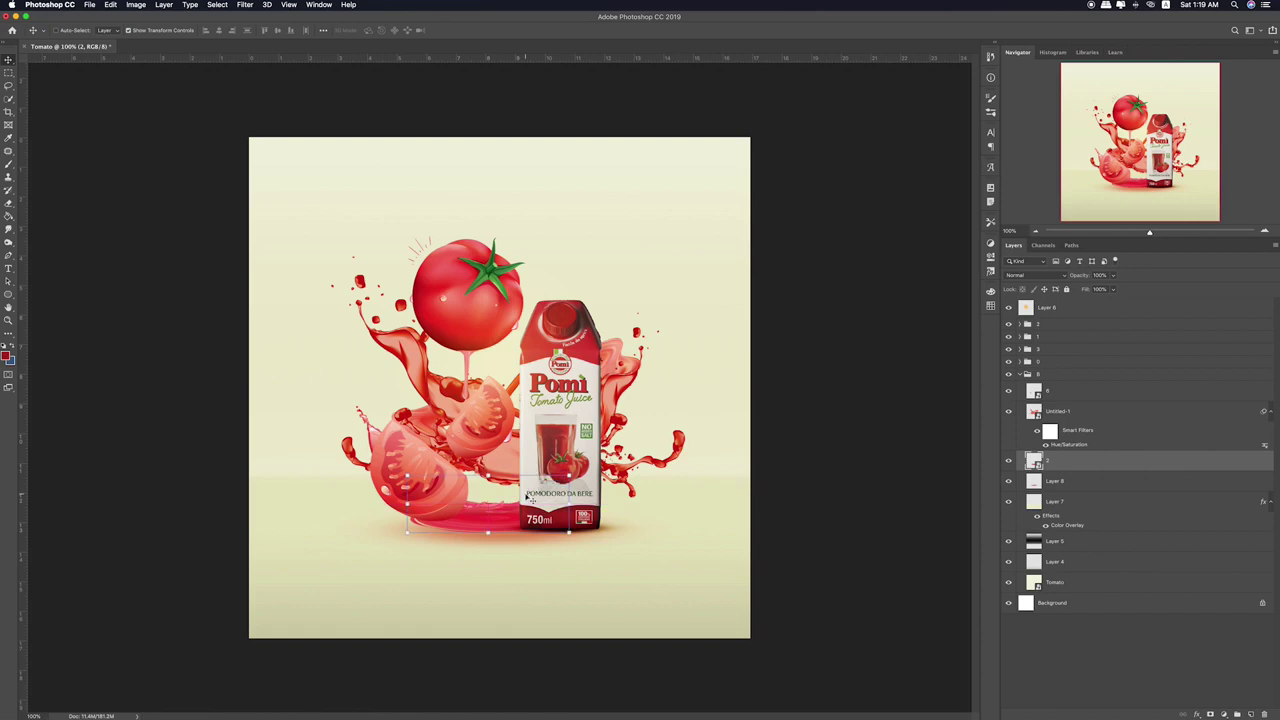
key(ctrl+t)
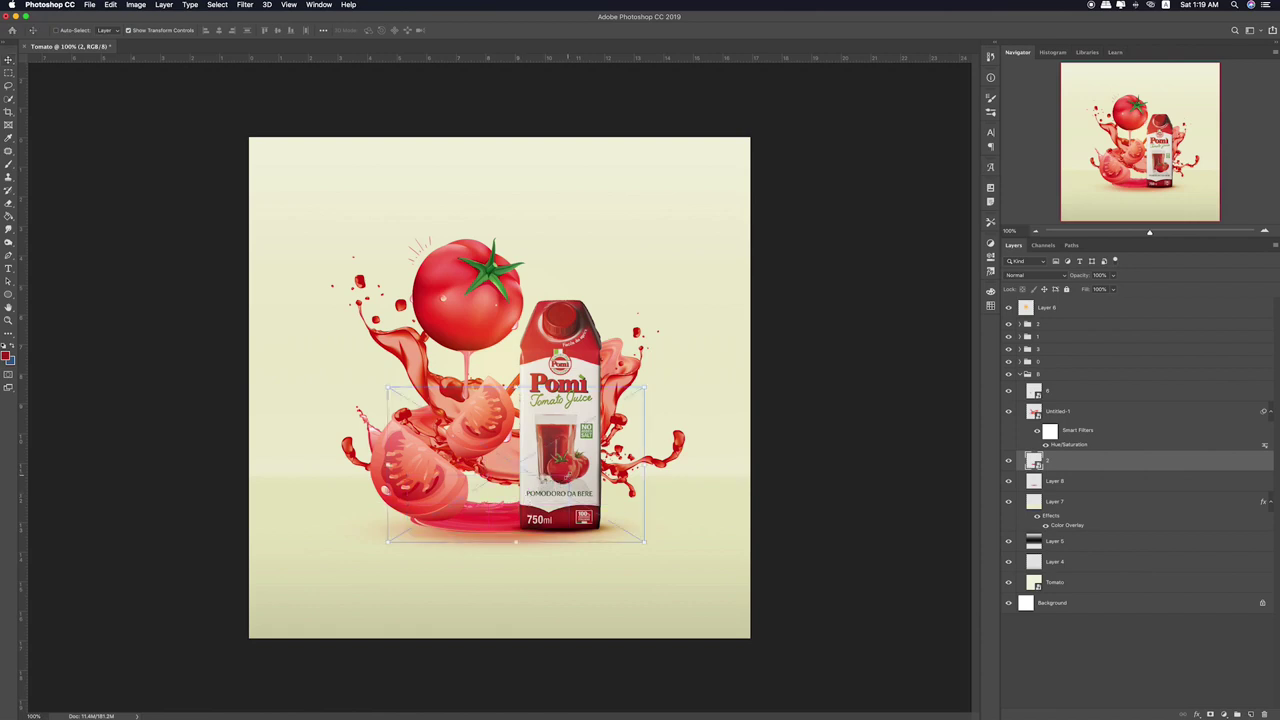
drag(645, 388, 628, 394)
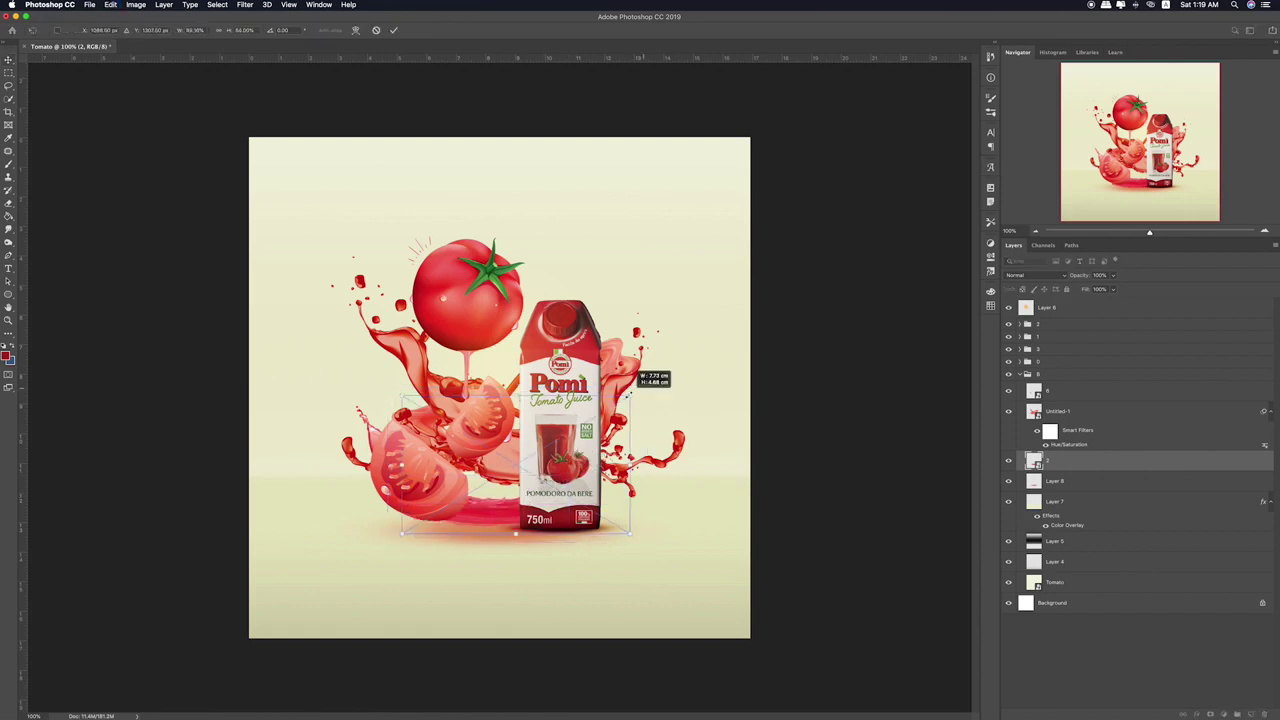
key(Return)
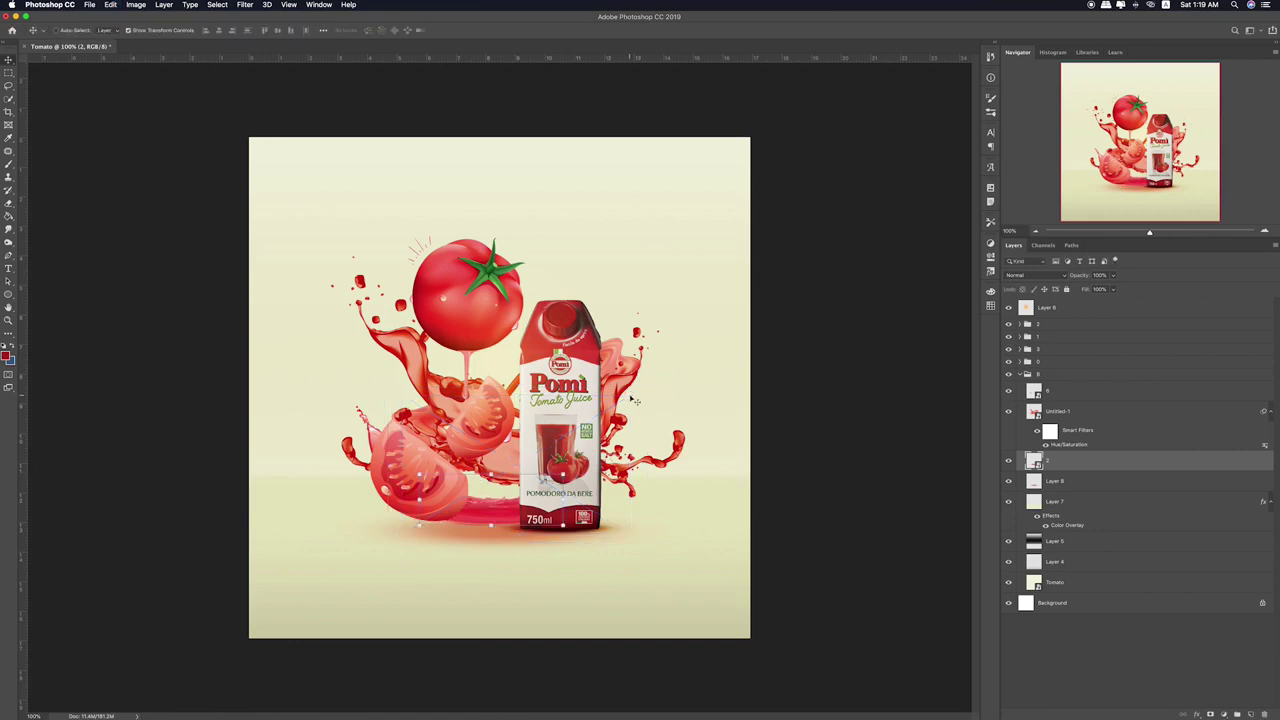
key(super+z)
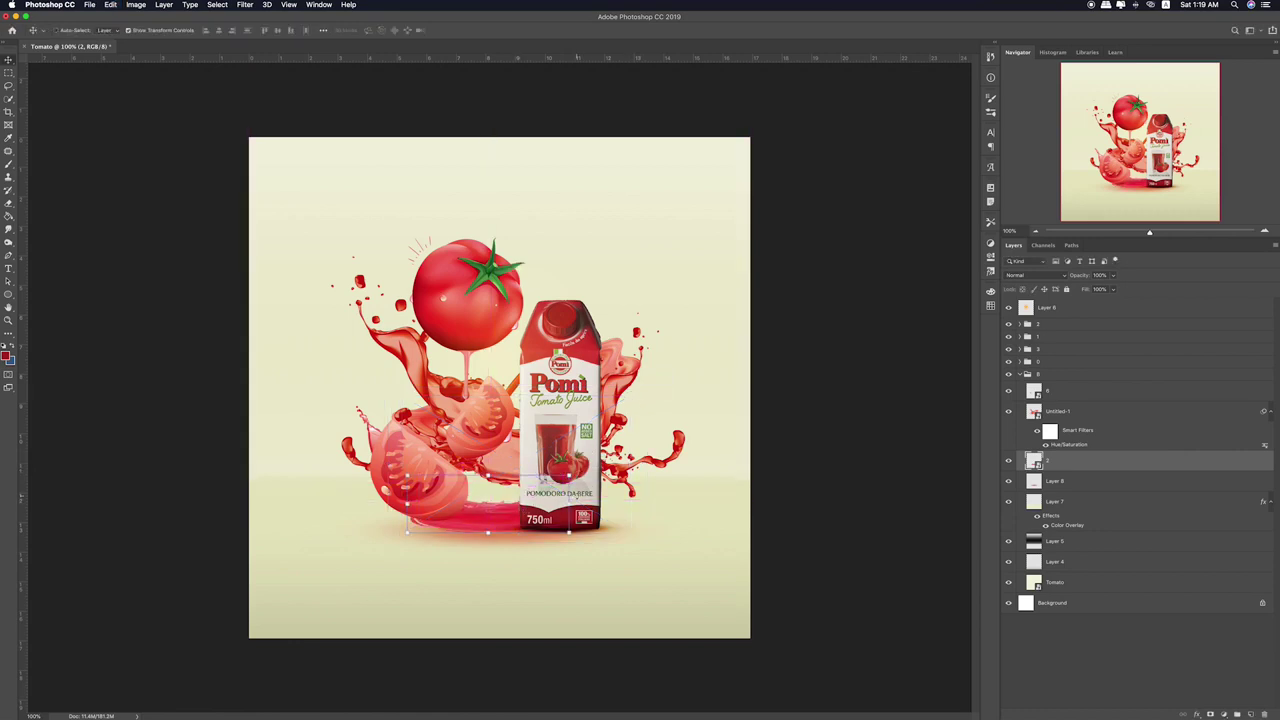
- Recolour the juice puddle with Hue/Saturation, shifting its hue from pink toward tomato red and setting saturation and lightness to -8
key(super)
key(super+u)
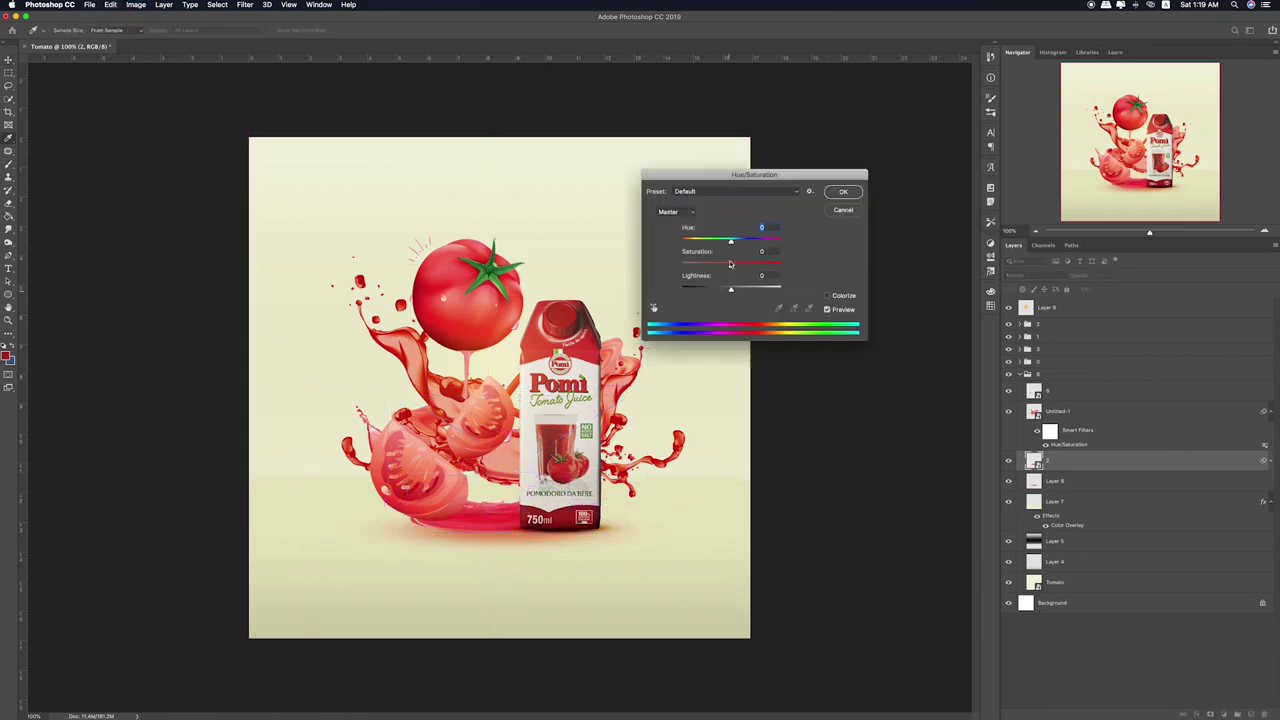
drag(743, 266, 727, 291)
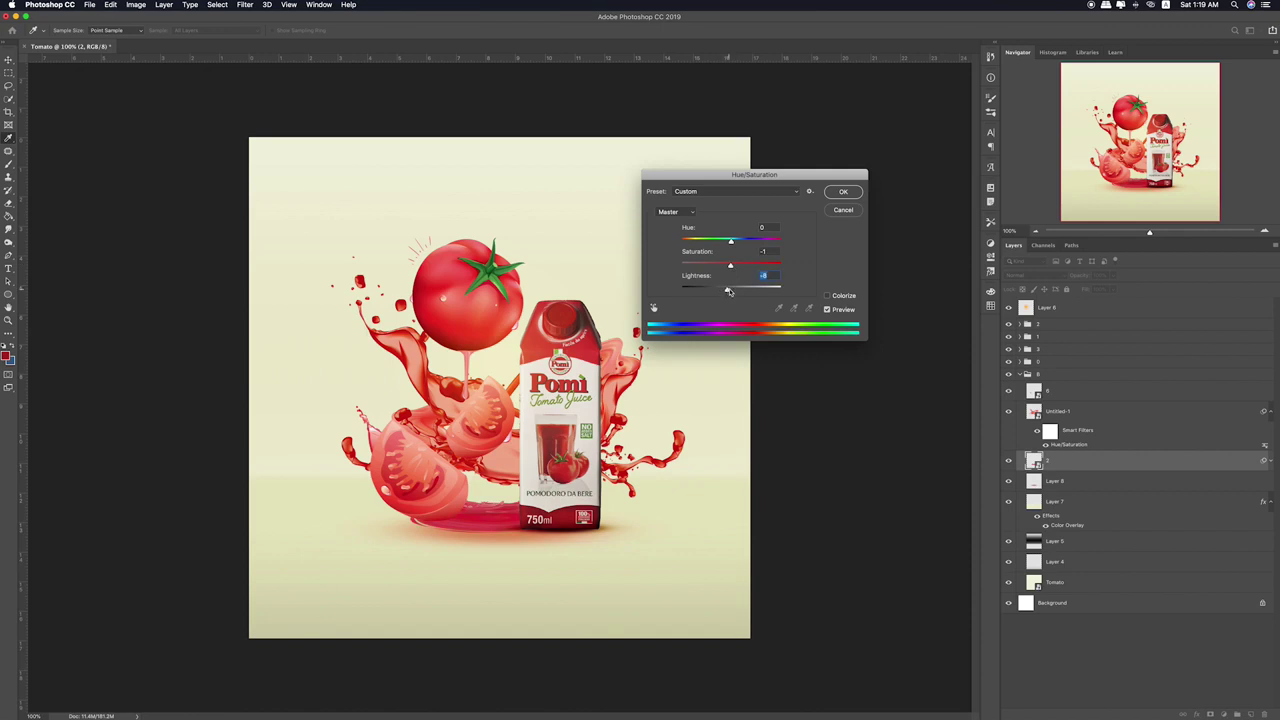
drag(734, 266, 721, 268)
drag(734, 243, 740, 245)
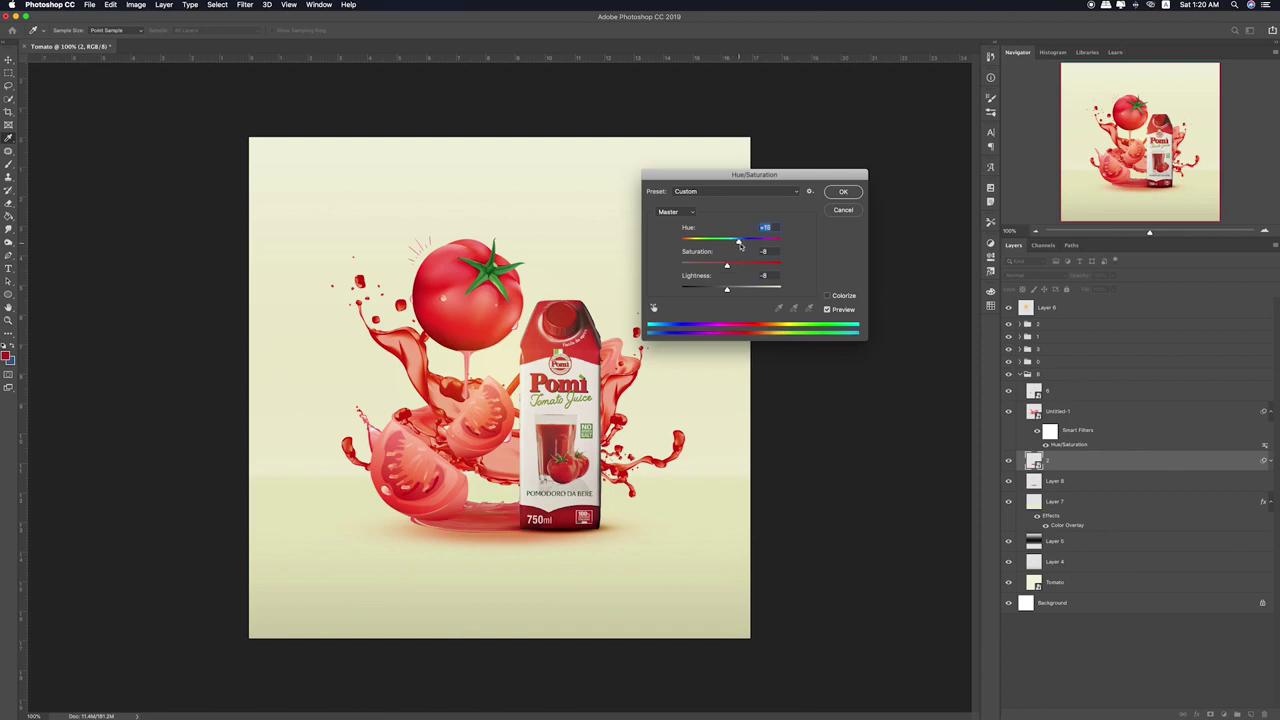
click(841, 192)
- Nudge the juice puddle up slightly and scale it down to about 97%, keeping it tucked behind the carton's base
drag(500, 513, 503, 508)
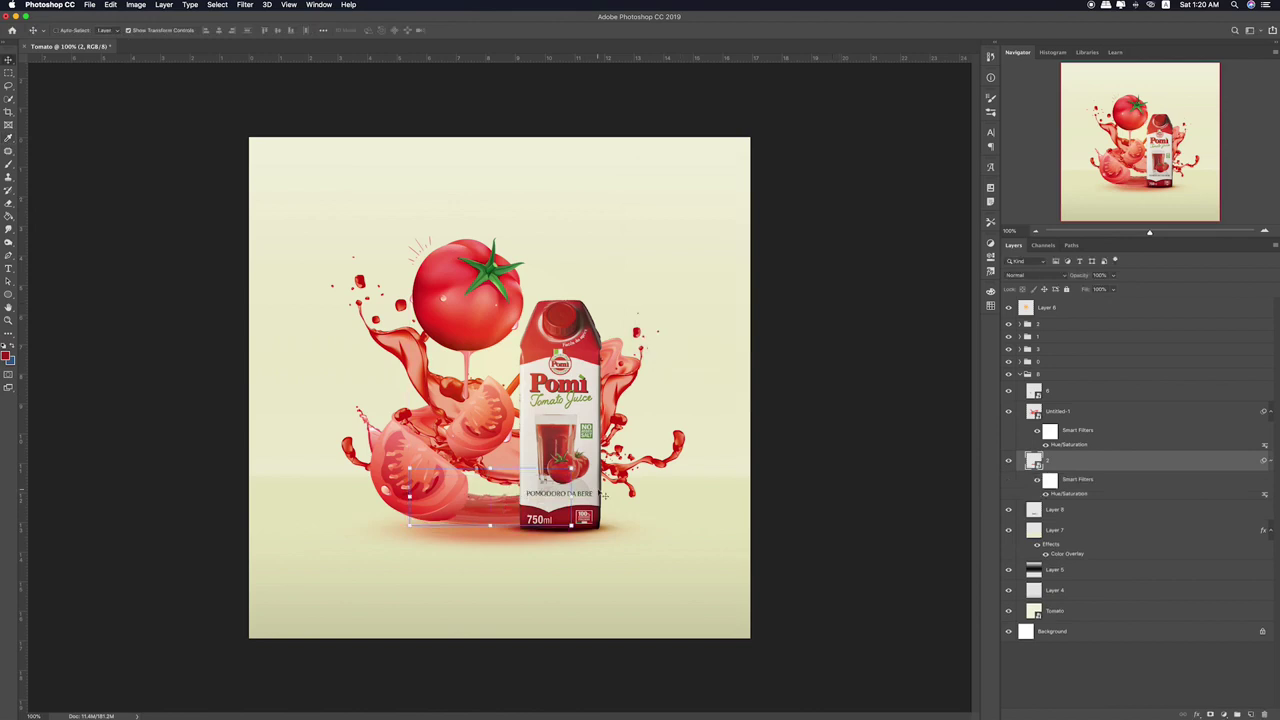
key(super)
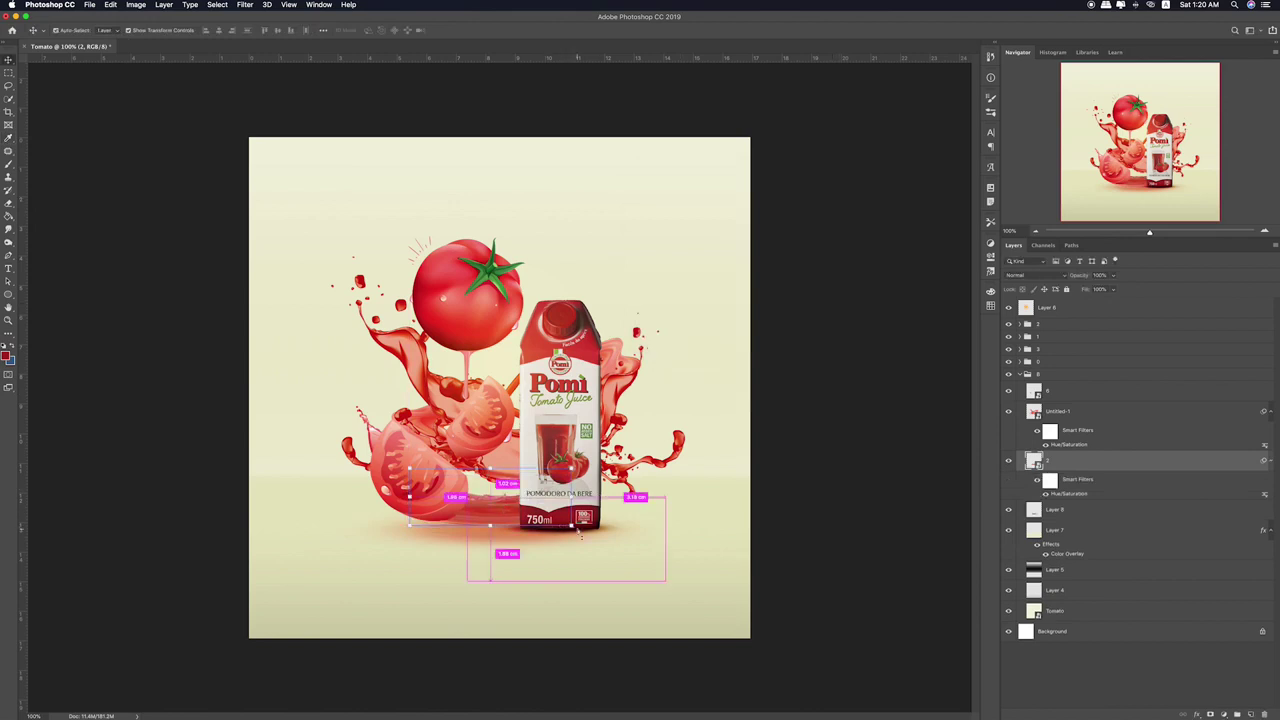
key(super+t)
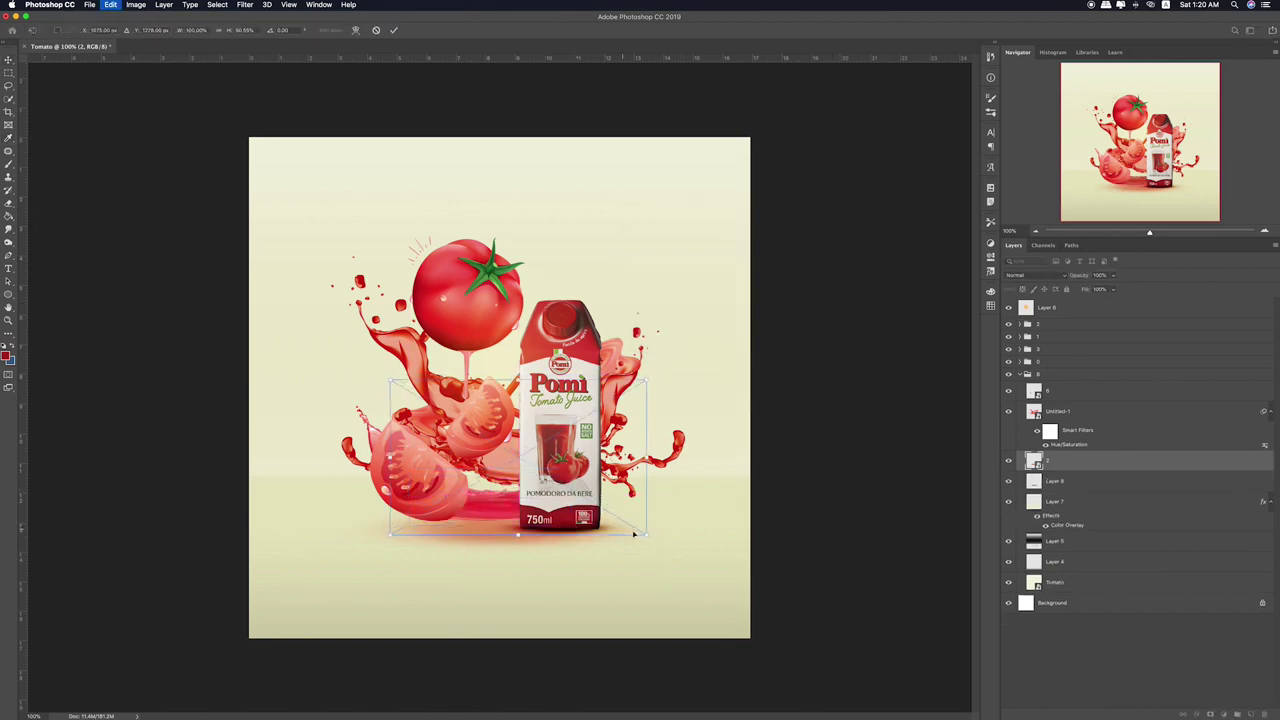
drag(645, 536, 637, 531)
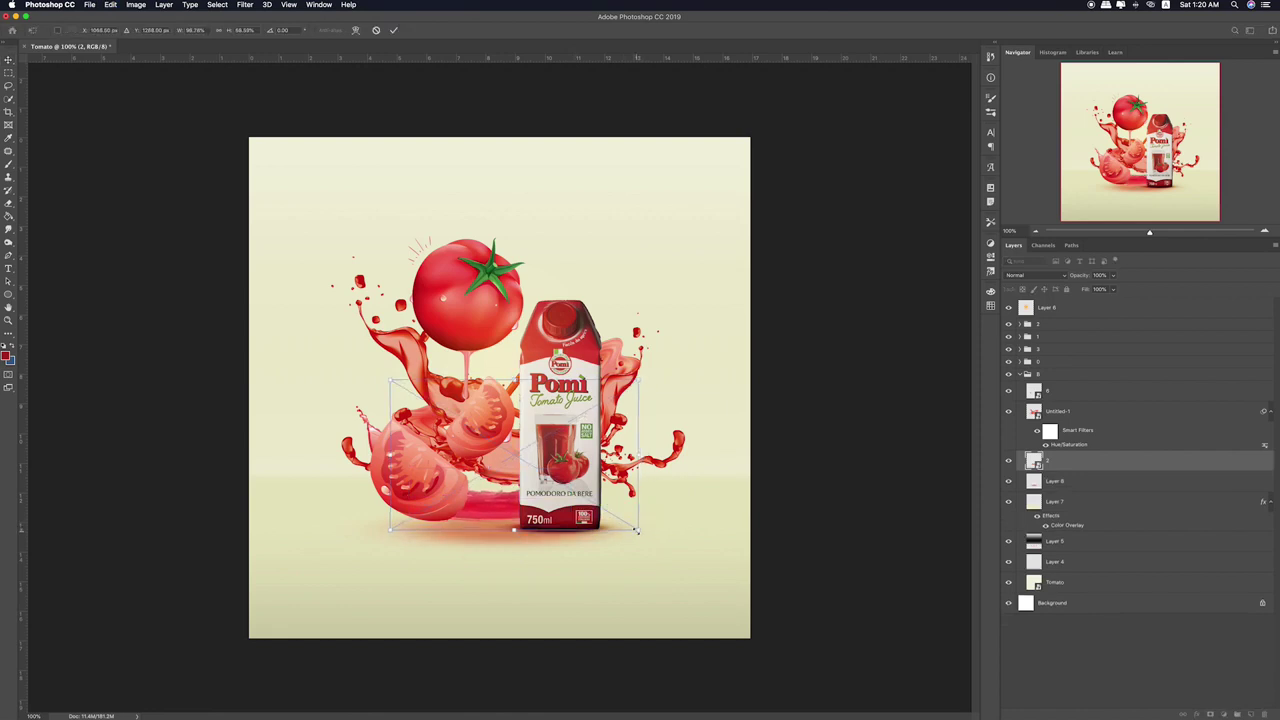
key(Return)
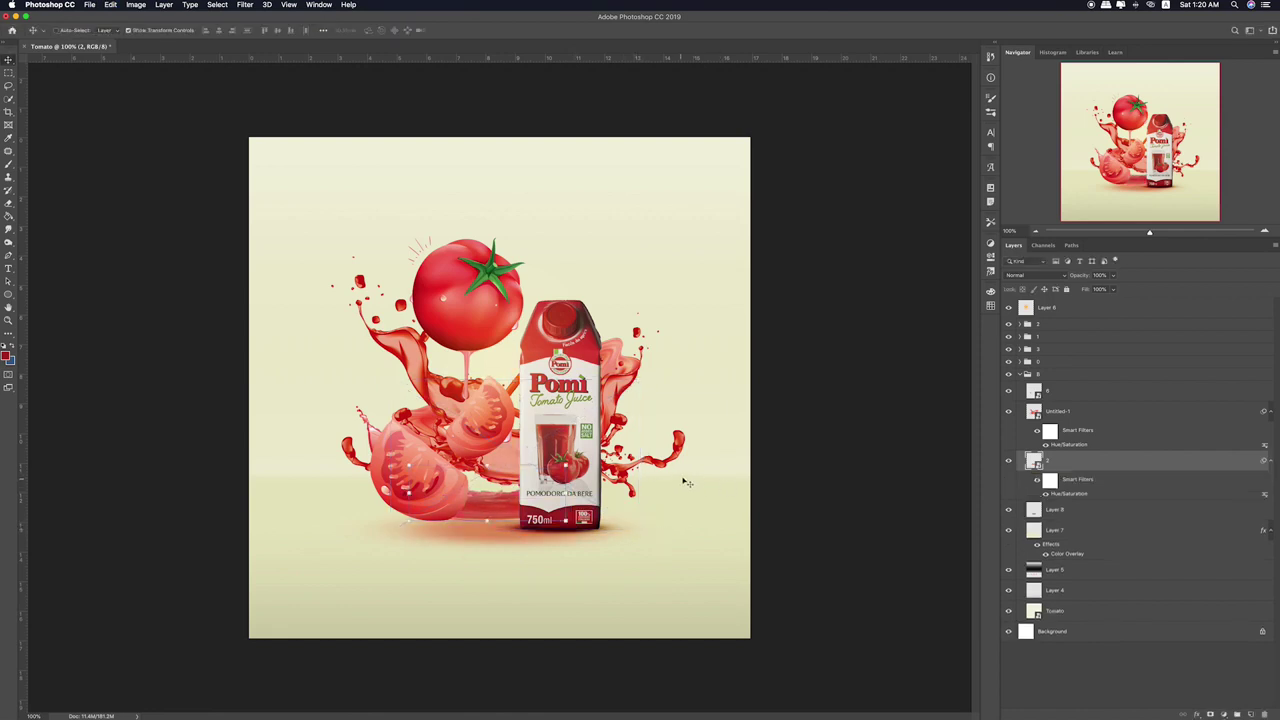
- Toggle the visibility of the lowest group, Layer 8 and Layer 7 to check which layers form the floor and background
click(1025, 374)
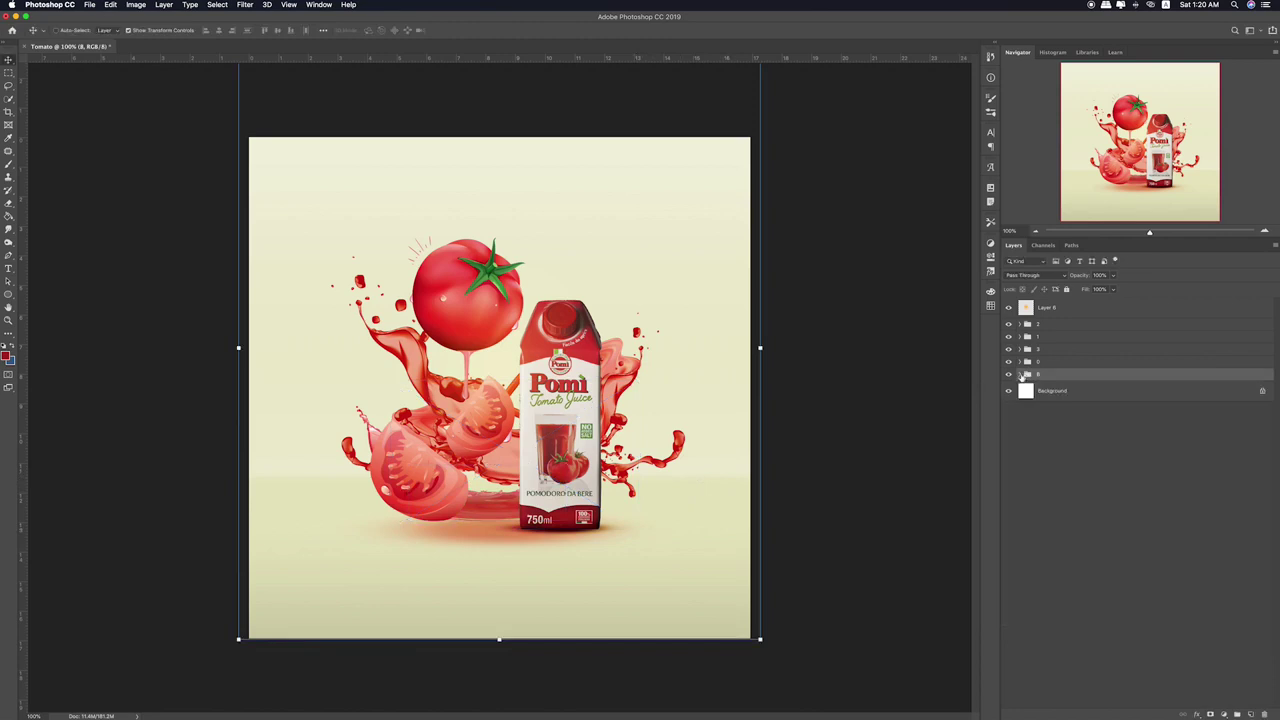
click(1011, 375)
click(1011, 375)
click(1022, 375)
click(1009, 512)
click(1009, 512)
click(1009, 531)
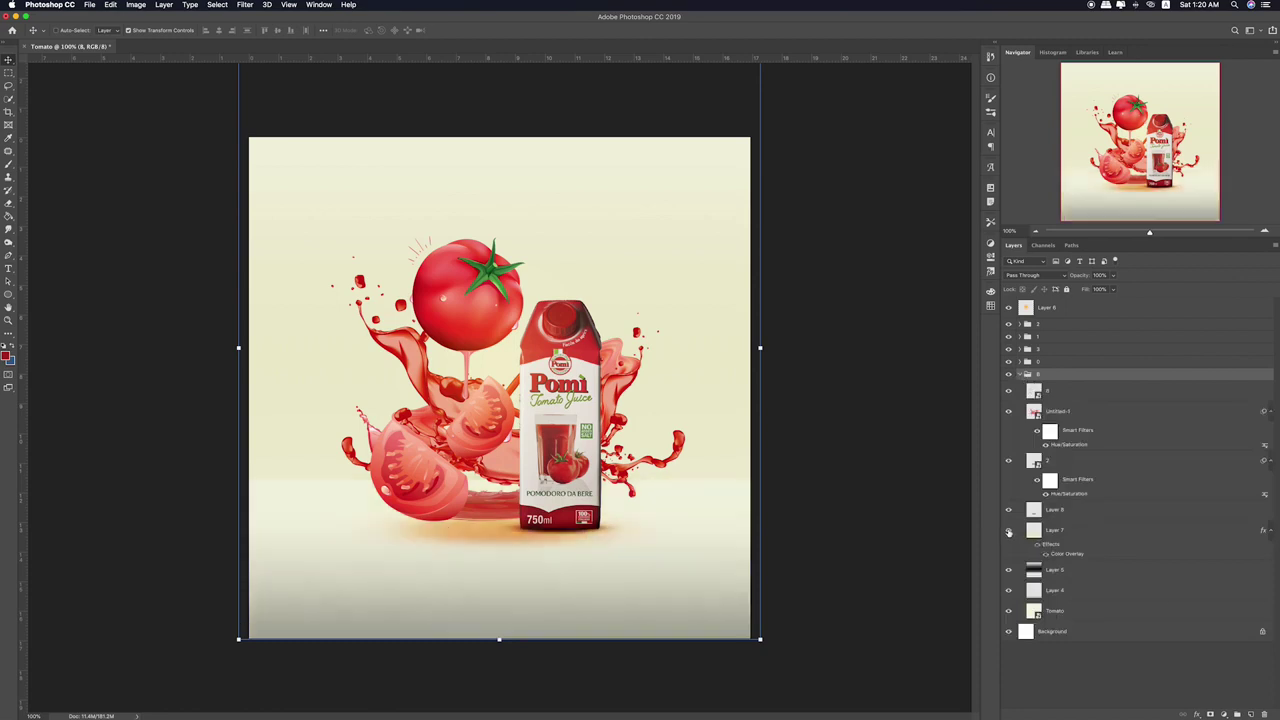
click(1009, 531)
- Group Layer 7, Layer 5, Layer 4 and Tomato together and place that group directly above the Background layer, outside the splash group
click(1040, 531)
shift+click(1066, 614)
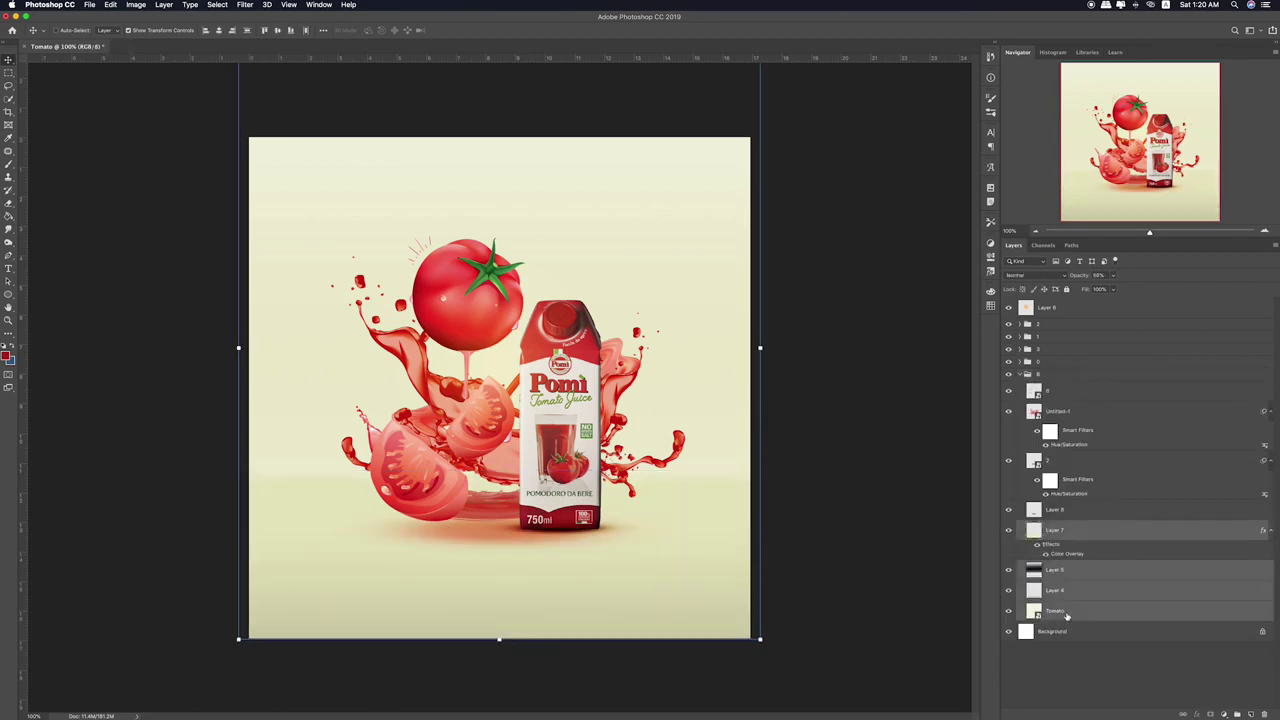
key(ctrl+g)
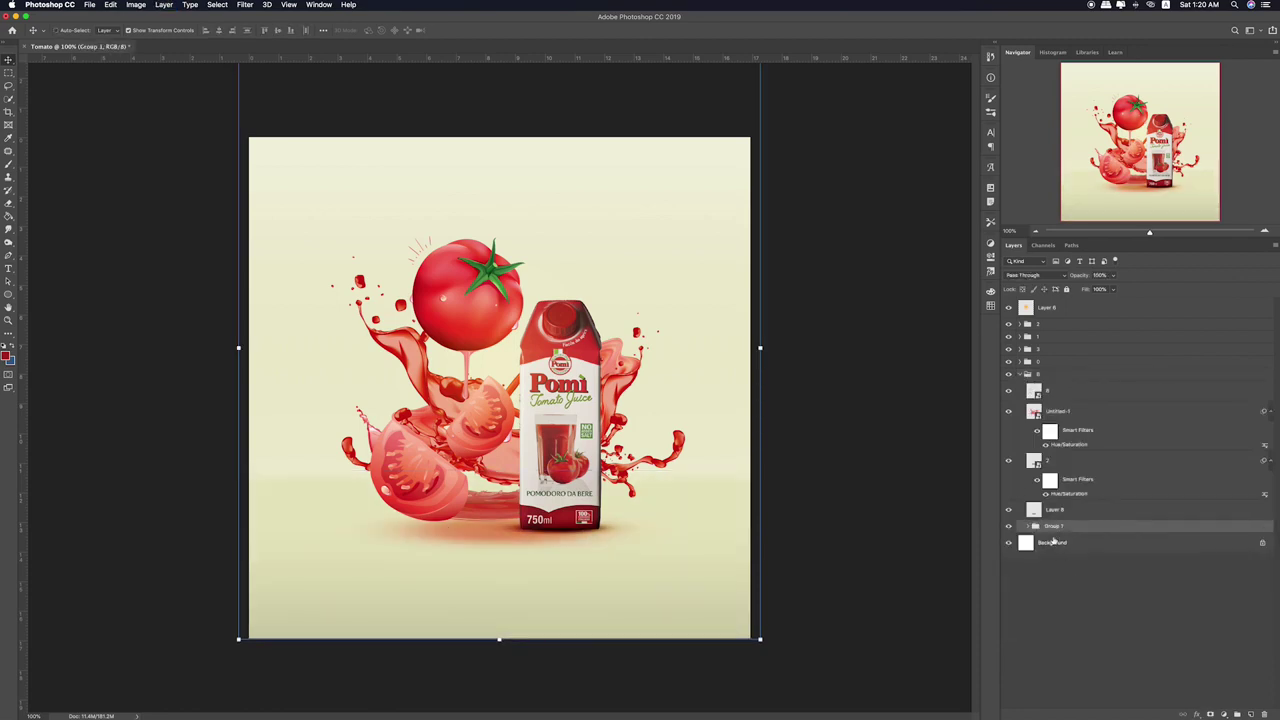
click(1022, 374)
- Select all product groups above the background group, enlarge the composition slightly as one and nudge it into place on the canvas
click(1050, 376)
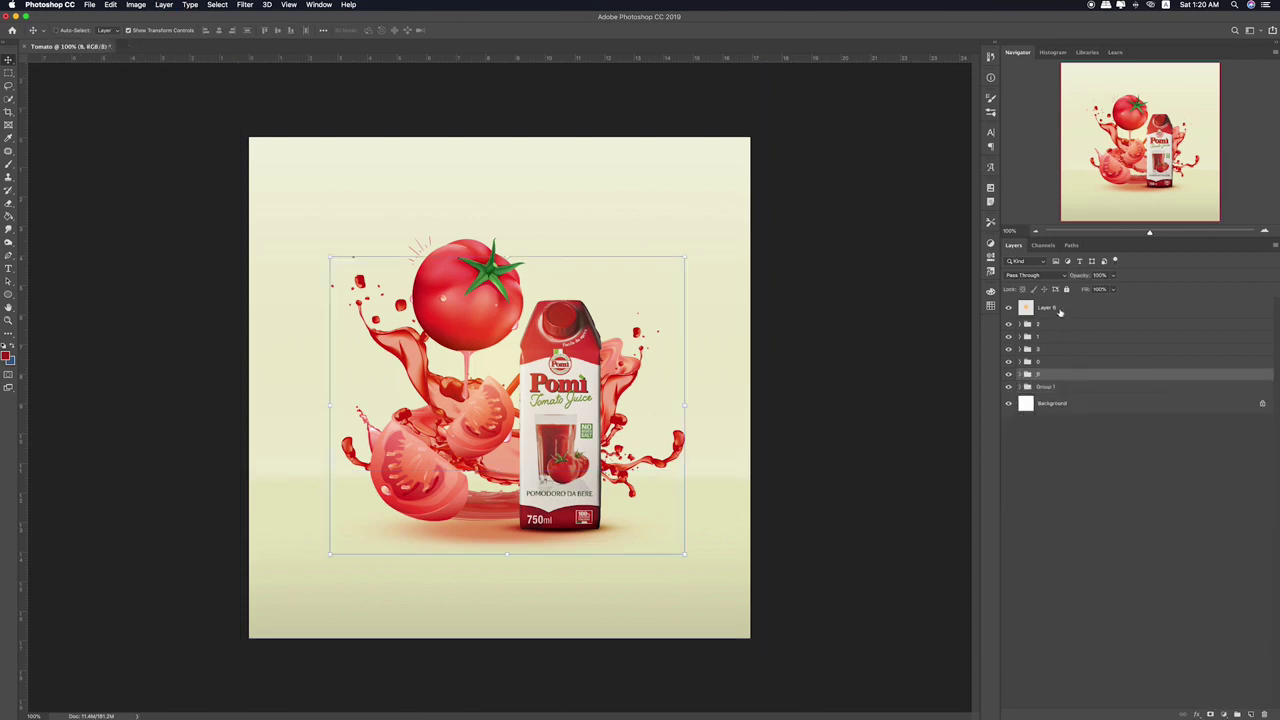
shift+click(1056, 327)
key(ctrl+t)
drag(777, 235, 798, 214)
key(shift+Right)
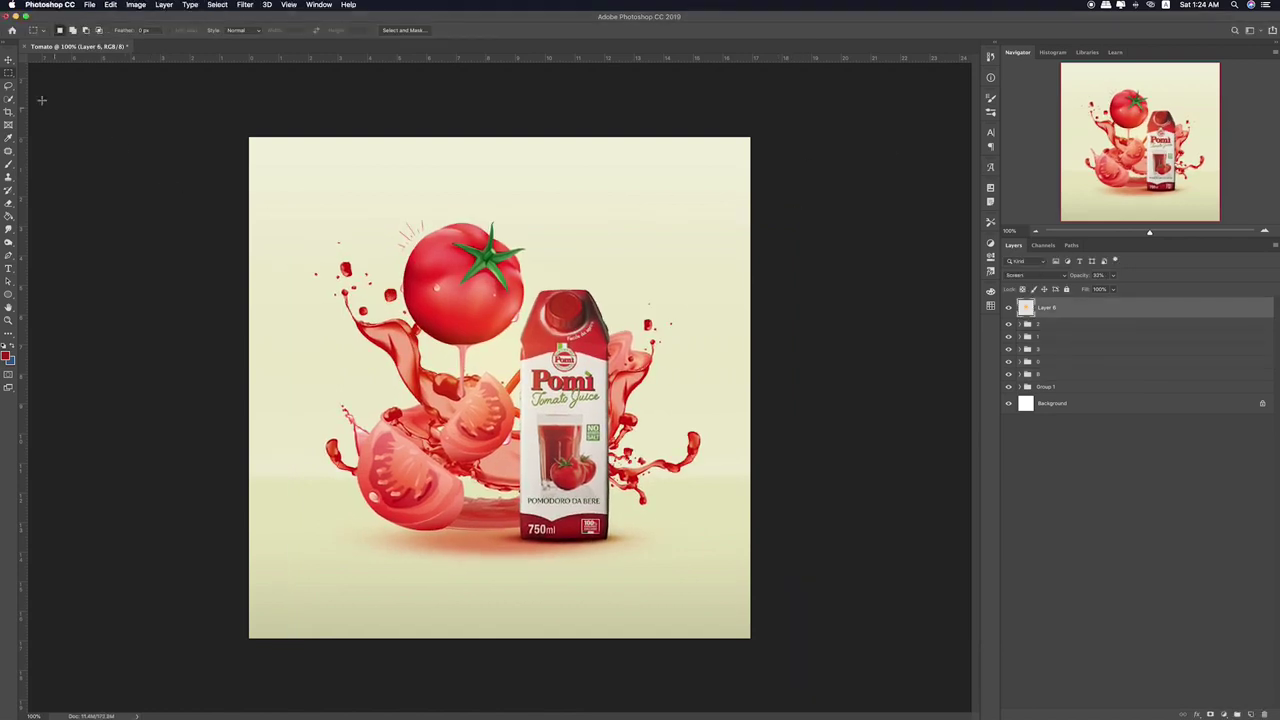
- Add the red Helvetica Bold text TOMATO JUICE above the whole tomato, replacing the placeholder text
key(super+minus)
key(super+plus)
click(8, 268)
click(440, 182)
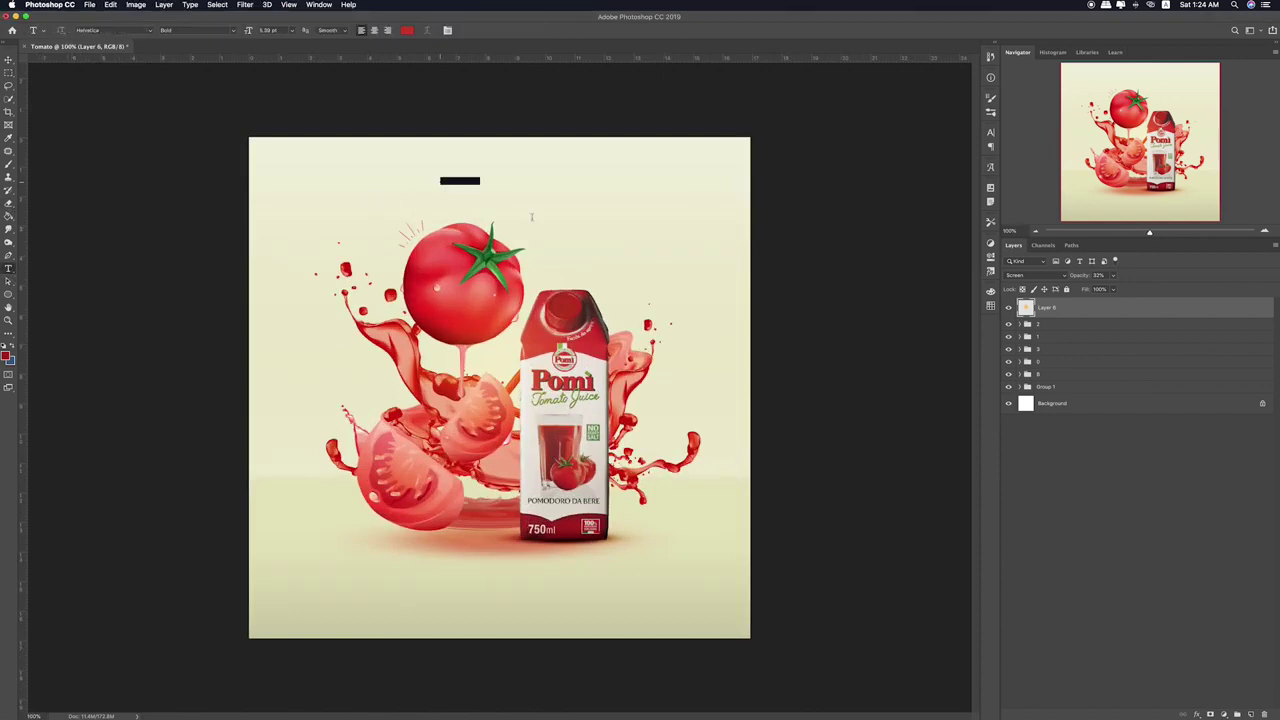
key(BackSpace)
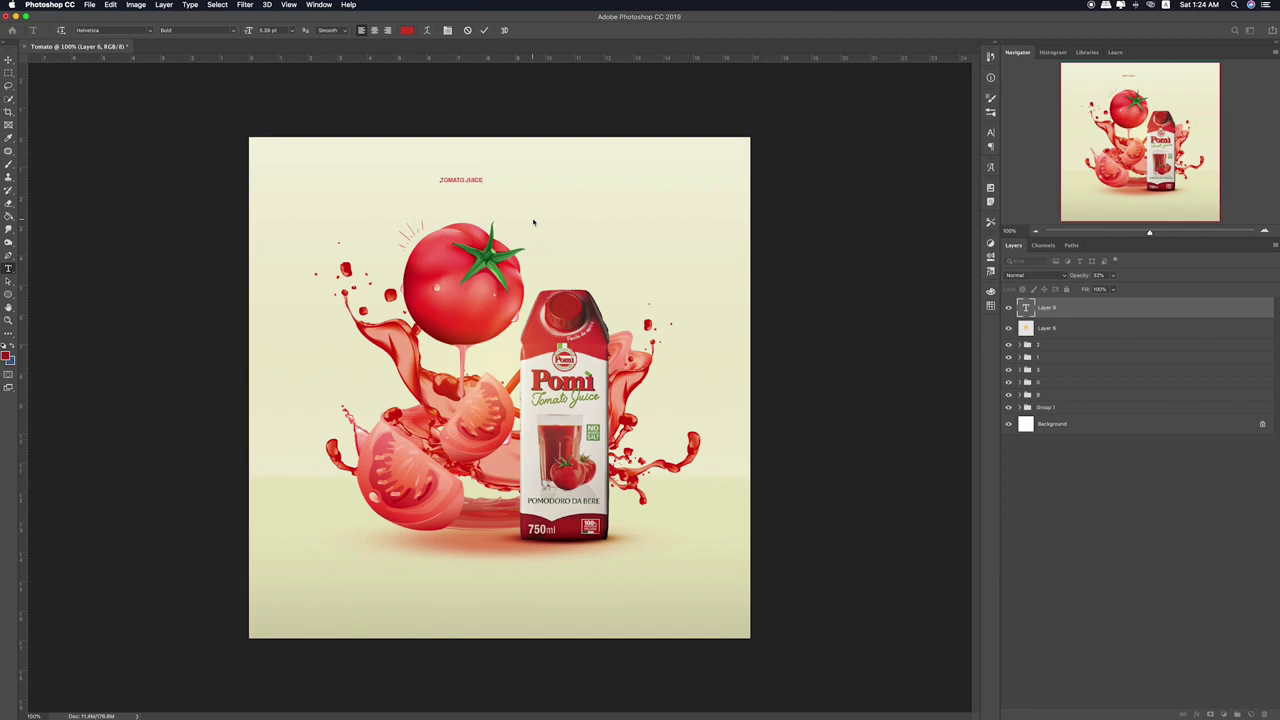
- Enlarge the TOMATO JUICE title to about 30 pt and set the word JUICE in Snell Roundhand
drag(440, 180, 659, 258)
click(580, 198)
drag(581, 198, 677, 200)
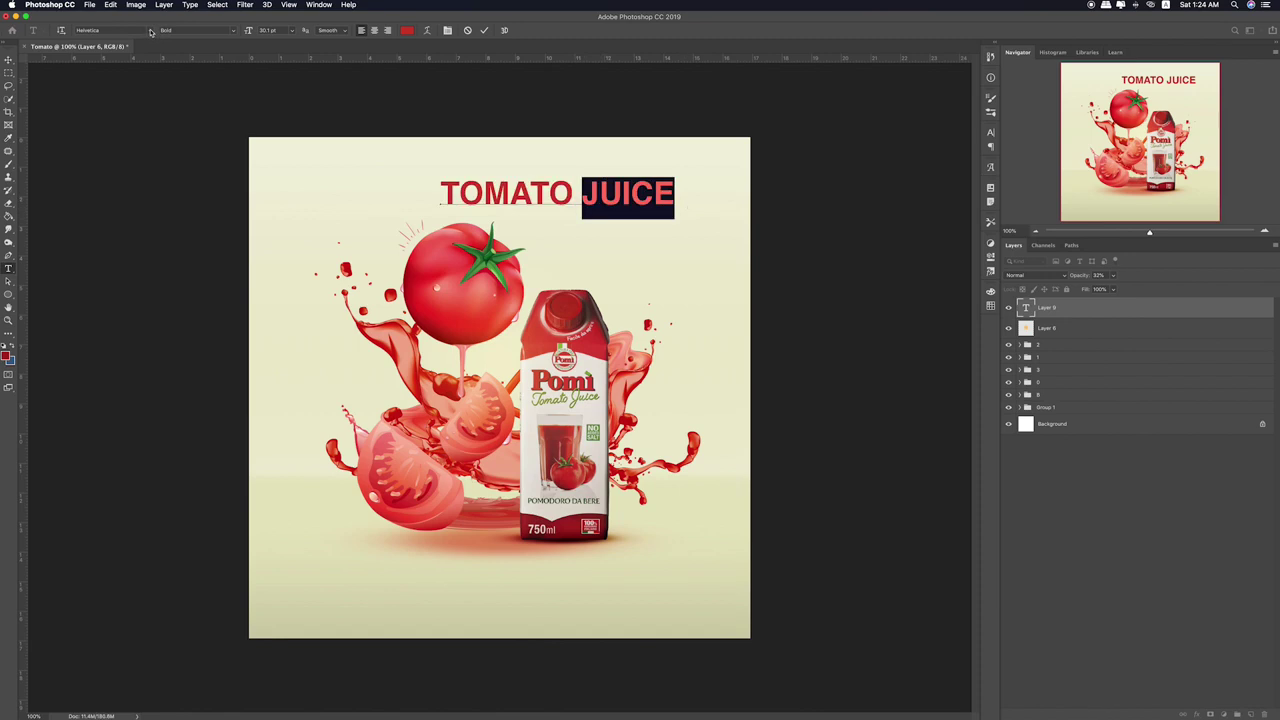
click(150, 30)
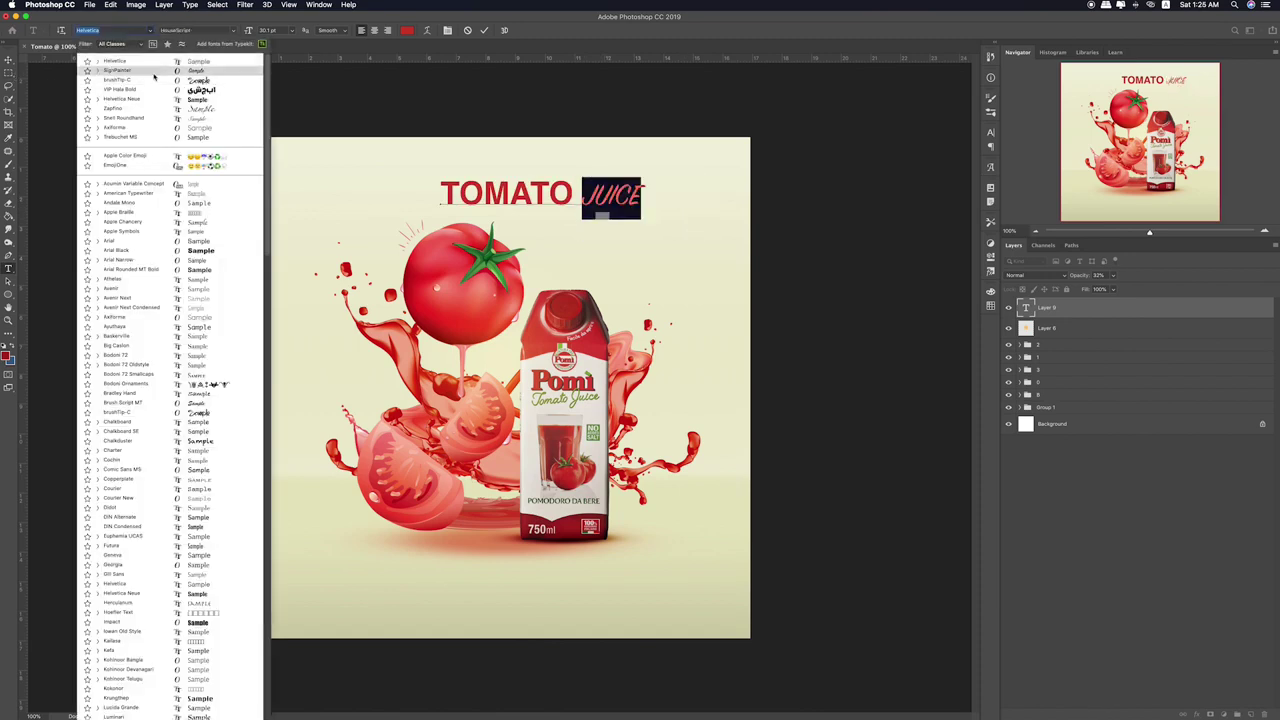
click(156, 119)
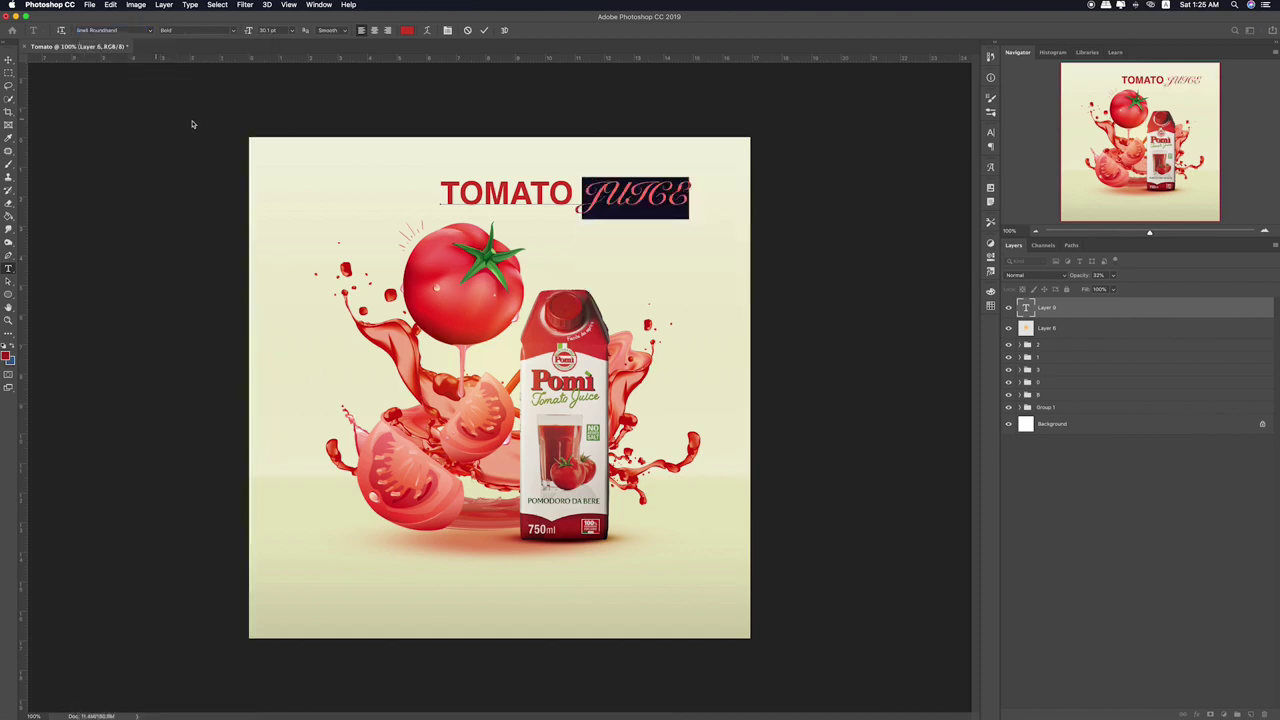
- Turn off All Caps for the script word Juice in the title
click(991, 147)
click(886, 129)
click(905, 203)
key(Left)
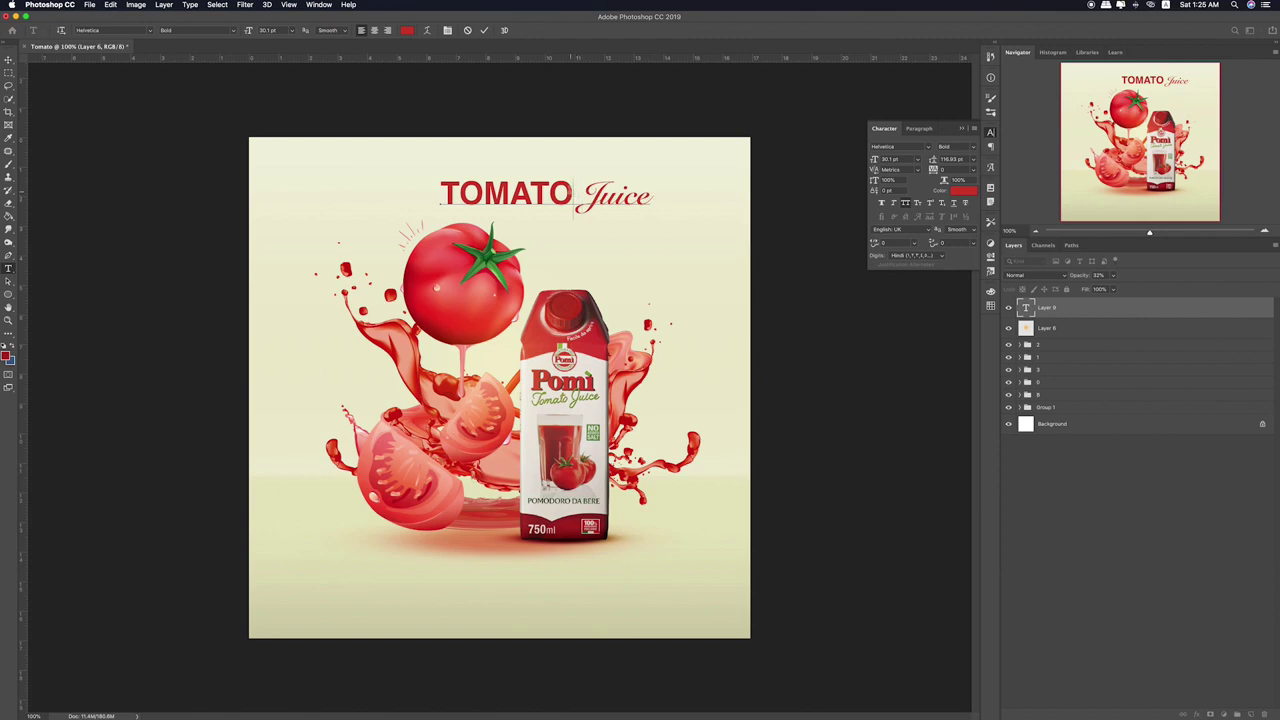
- Set the word TOMATO in the title to the Regular weight of Helvetica
drag(576, 196, 438, 196)
click(234, 31)
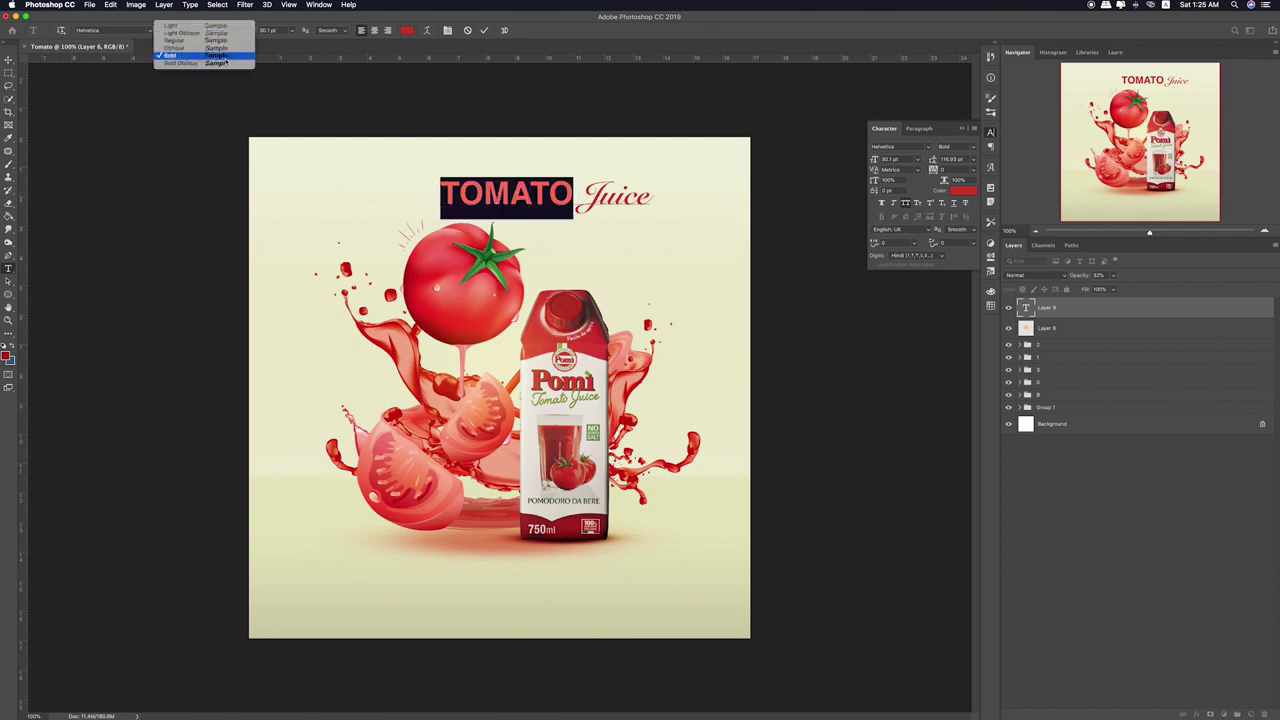
click(176, 40)
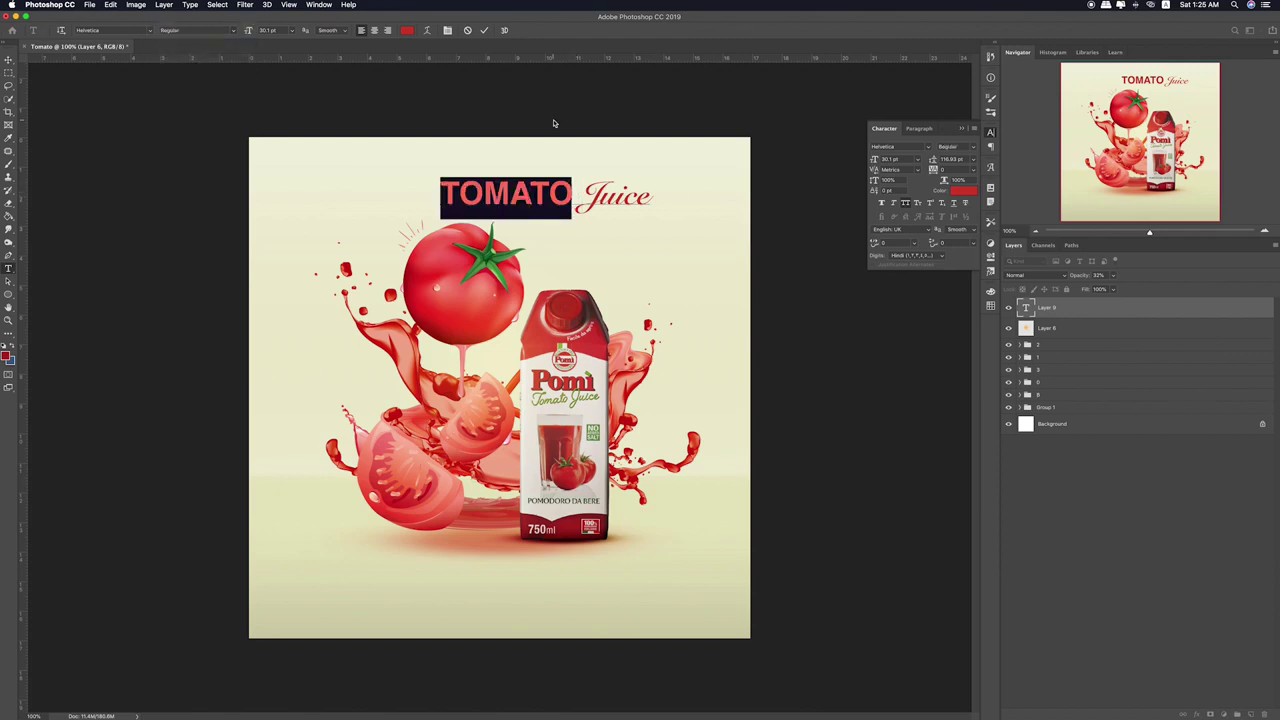
click(574, 198)
- Move the whole title up and to the left so it sits centred near the top of the canvas
click(8, 60)
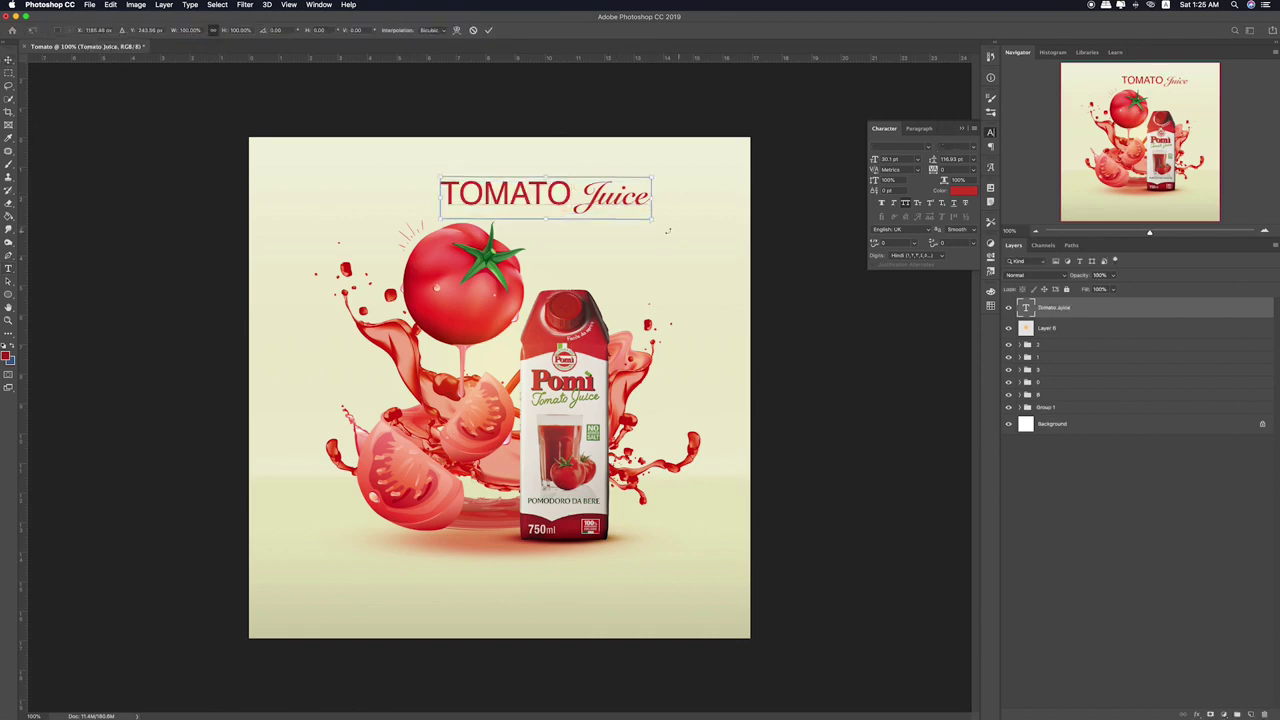
key(super+t)
drag(603, 207, 547, 195)
key(Return)
- Take the word Juice out of the title and start a separate text layer for it
key(t)
double_click(560, 183)
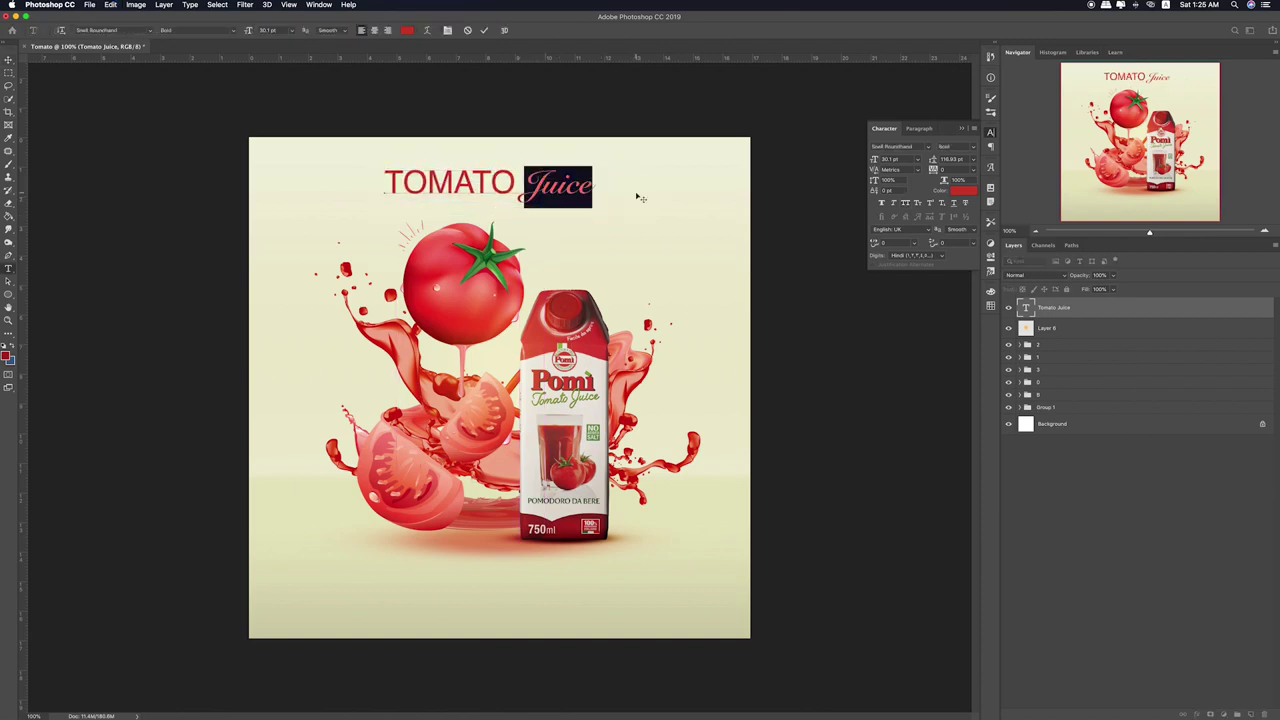
key(BackSpace)
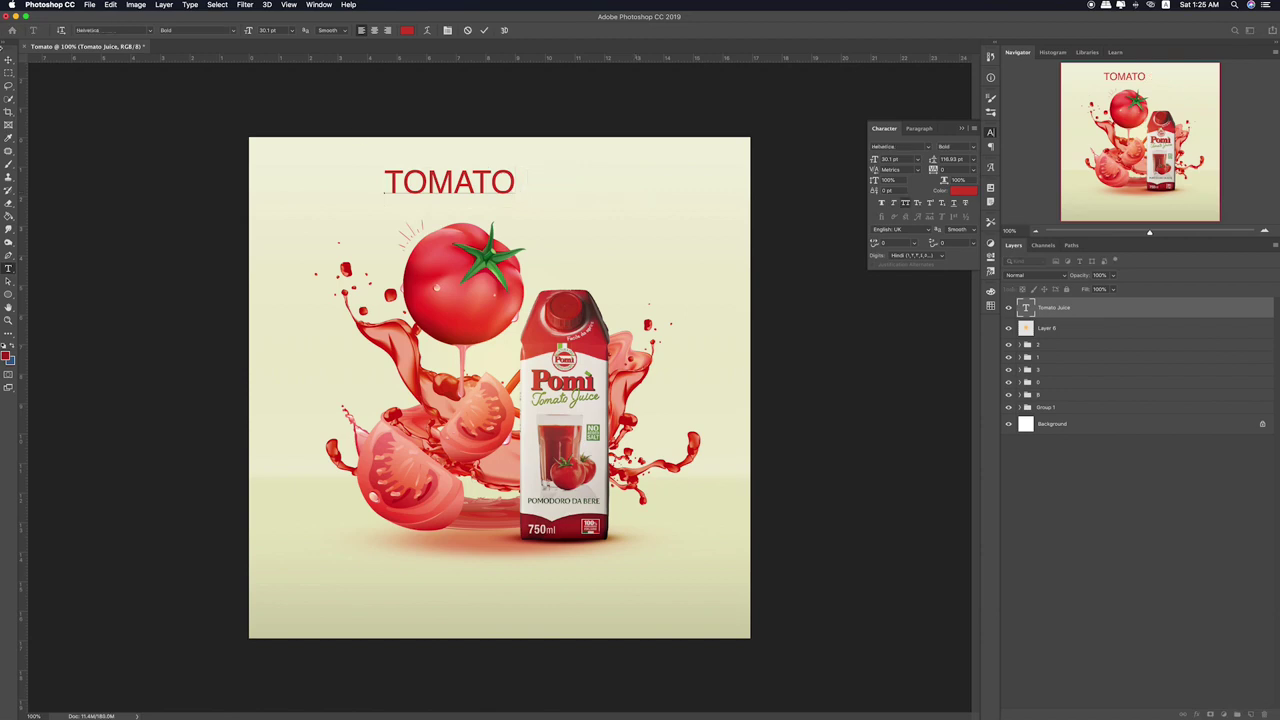
click(8, 73)
key(t)
click(580, 210)
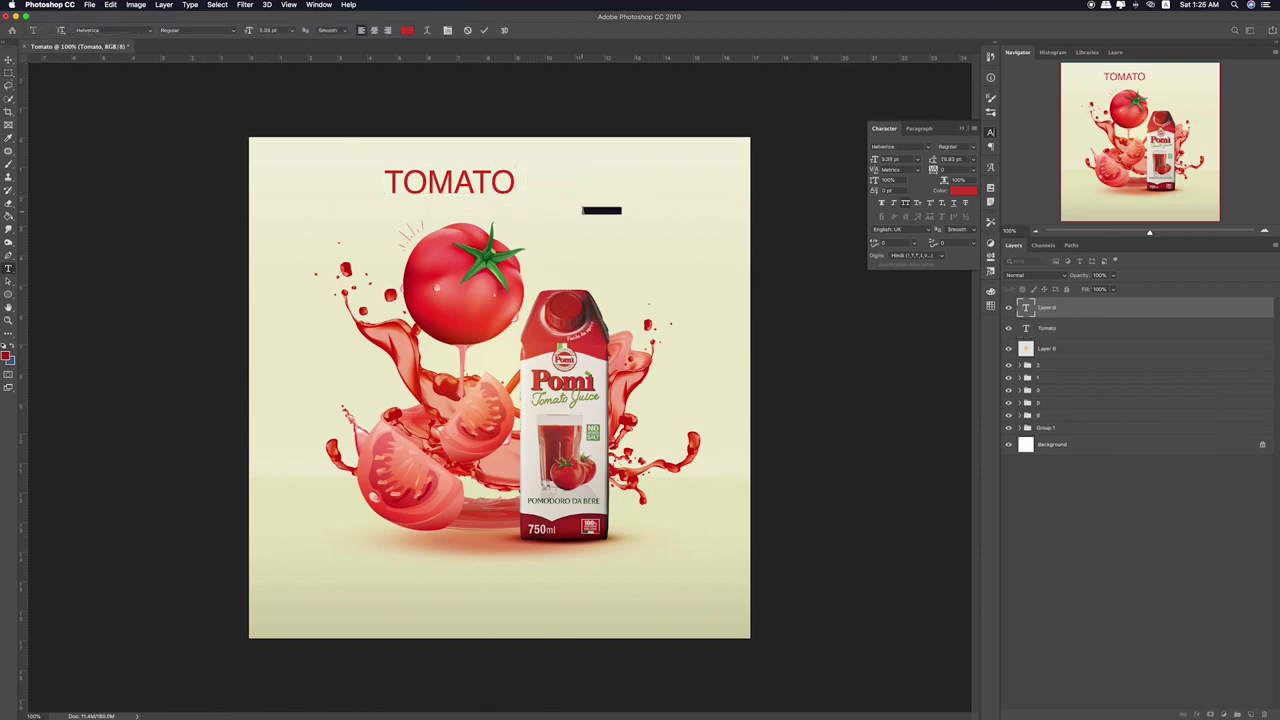
- Enlarge the separate Juice text to about 52 pt and place it overlapping the end of TOMATO
drag(596, 214, 728, 262)
click(8, 60)
drag(648, 248, 550, 205)
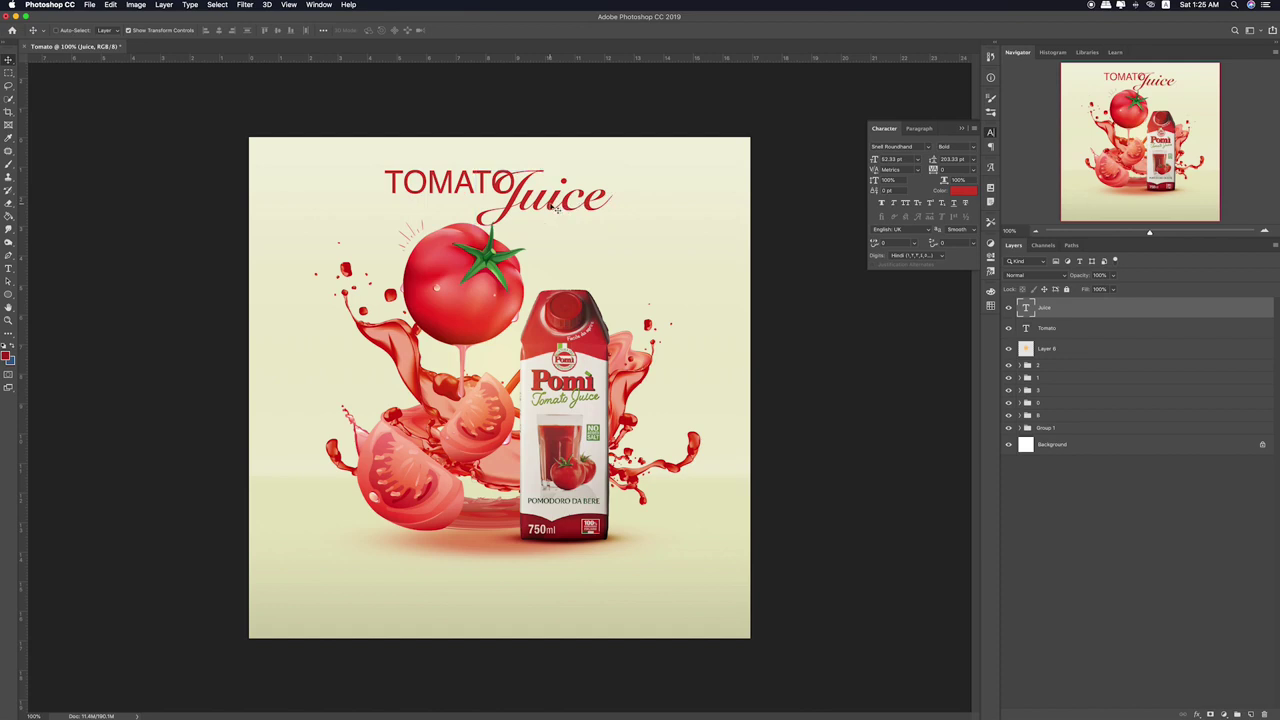
- Shift the Tomato and Juice text together slightly up and right, and move the artwork from Layer 6 through the groups above Group 1 down
shift+click(1042, 327)
drag(528, 206, 537, 201)
click(1060, 350)
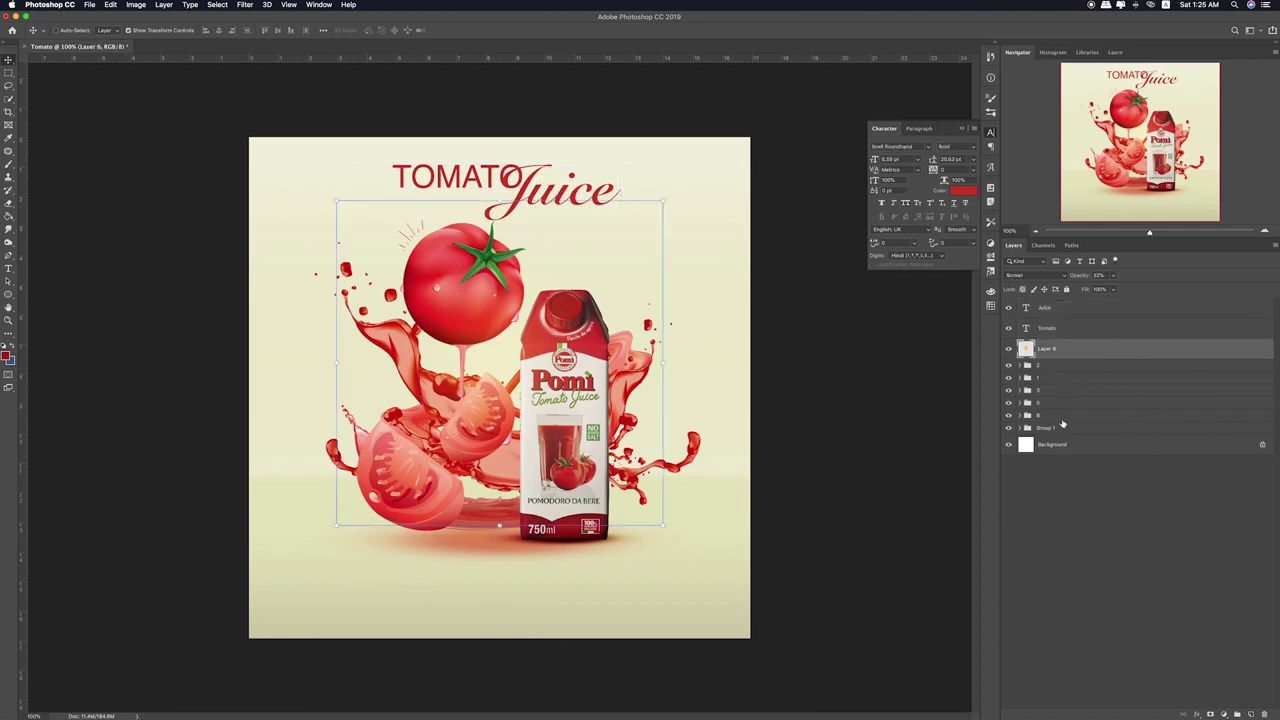
shift+click(1062, 416)
drag(588, 401, 579, 437)
- Set the opacity of Layer 7 inside Group 1 to 94%
click(1020, 429)
click(1010, 486)
click(1009, 445)
click(1009, 445)
click(1088, 449)
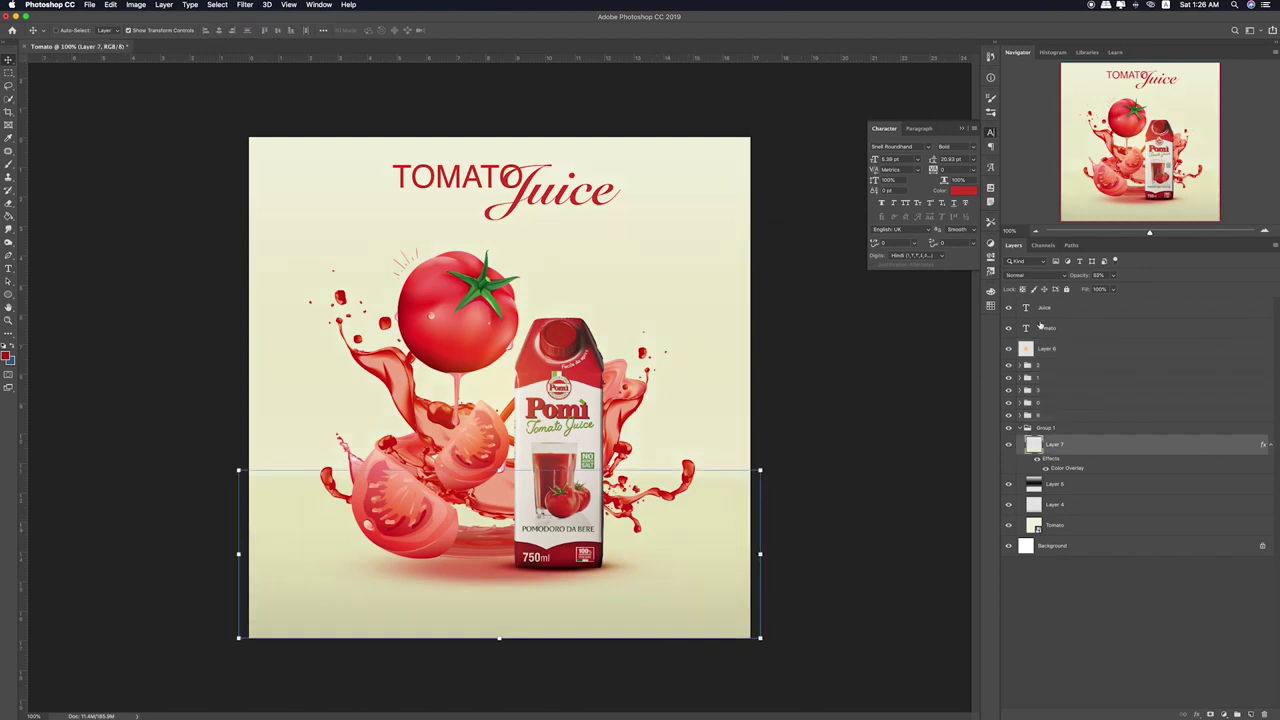
click(1112, 276)
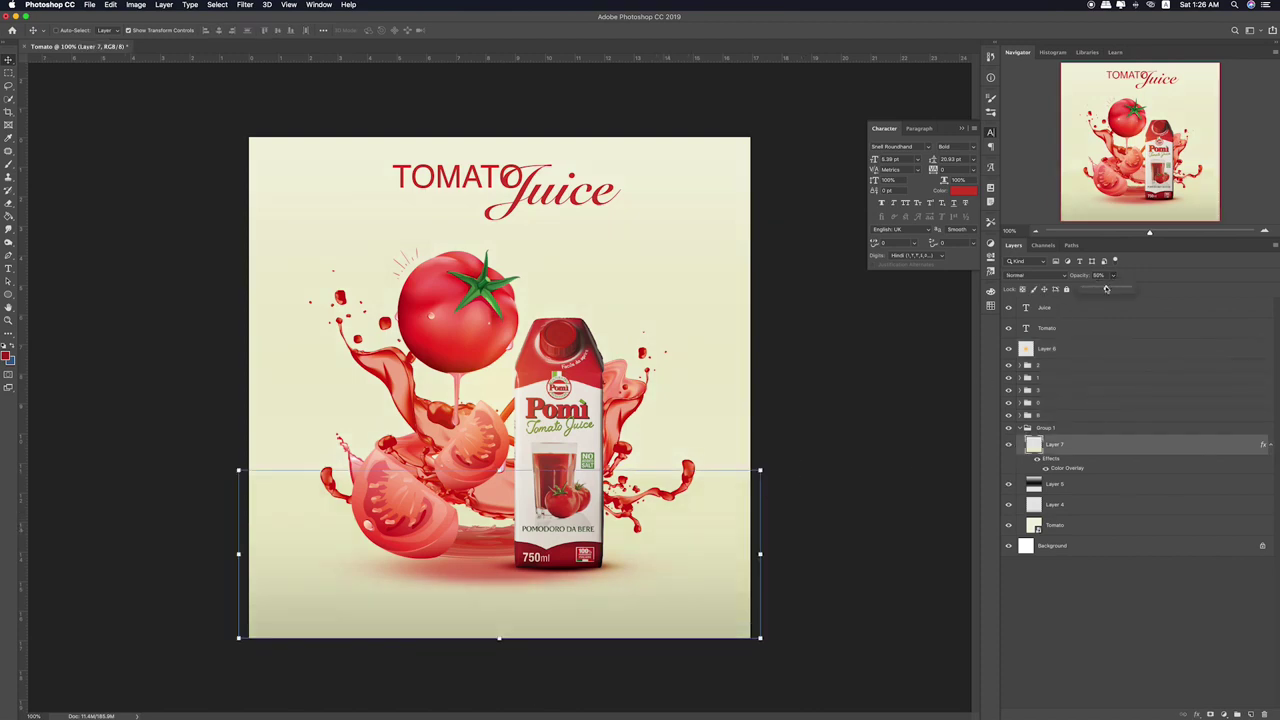
key(Return)
click(8, 73)
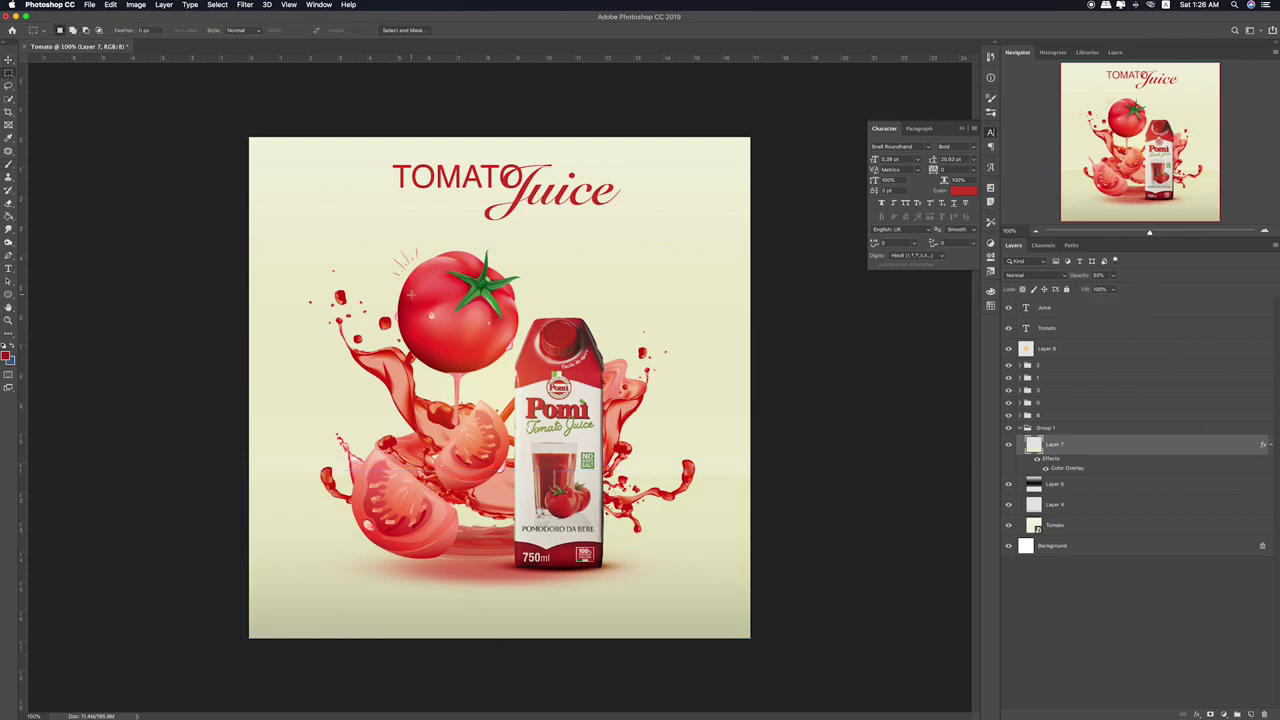
- Compare the background with and without the Tomato layer in Group 1, and lower that layer's opacity to about 74%
click(1056, 503)
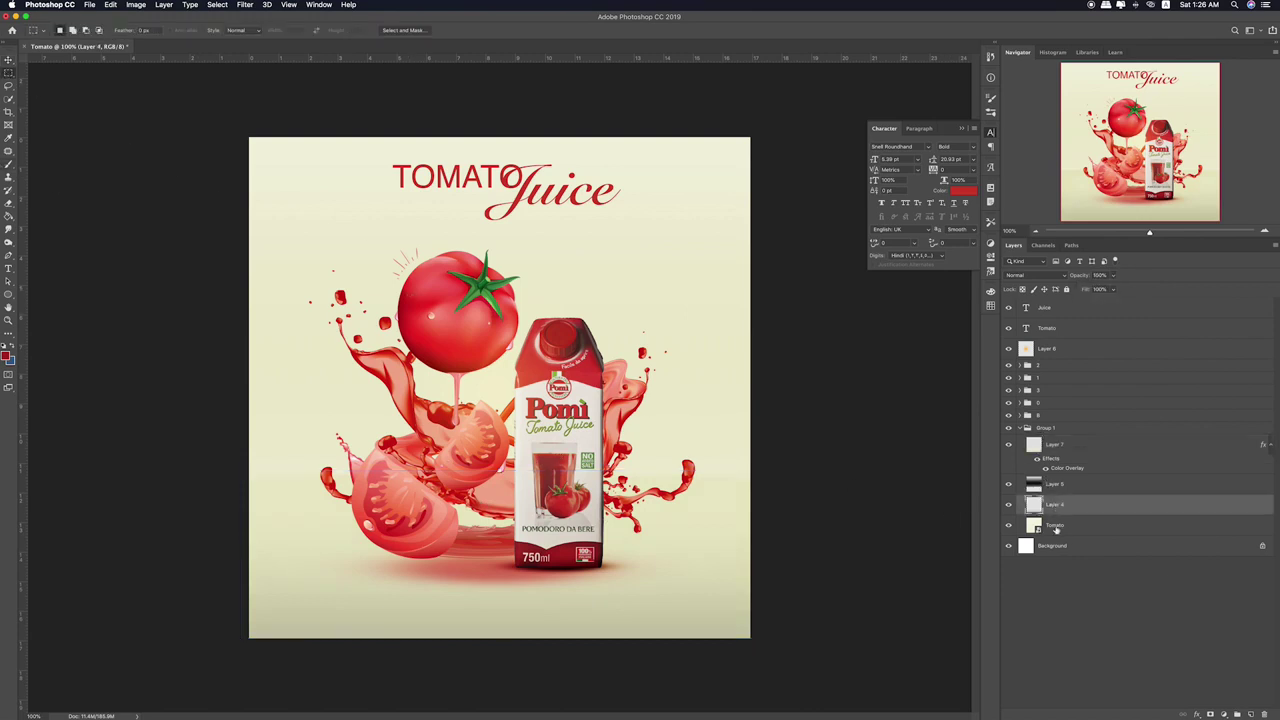
click(1052, 526)
click(1008, 526)
click(1008, 526)
click(1008, 526)
click(1008, 527)
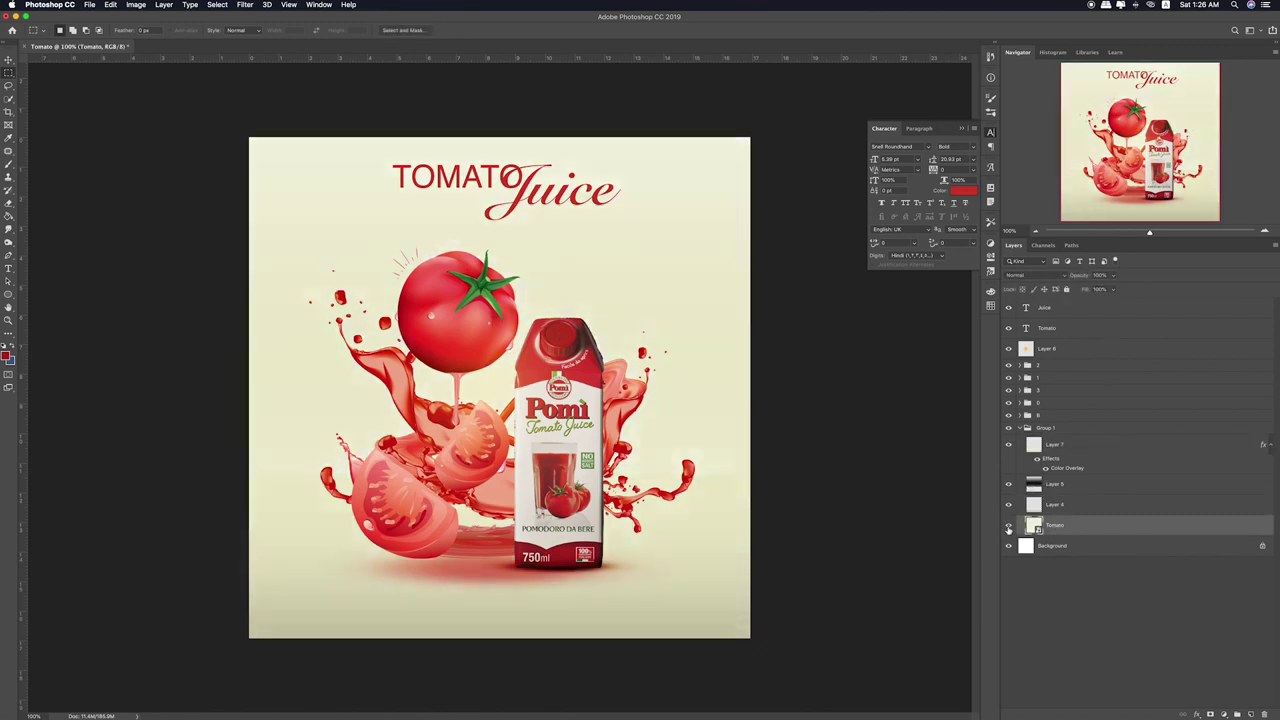
click(1008, 527)
click(1008, 527)
click(1112, 275)
drag(1112, 287, 1101, 290)
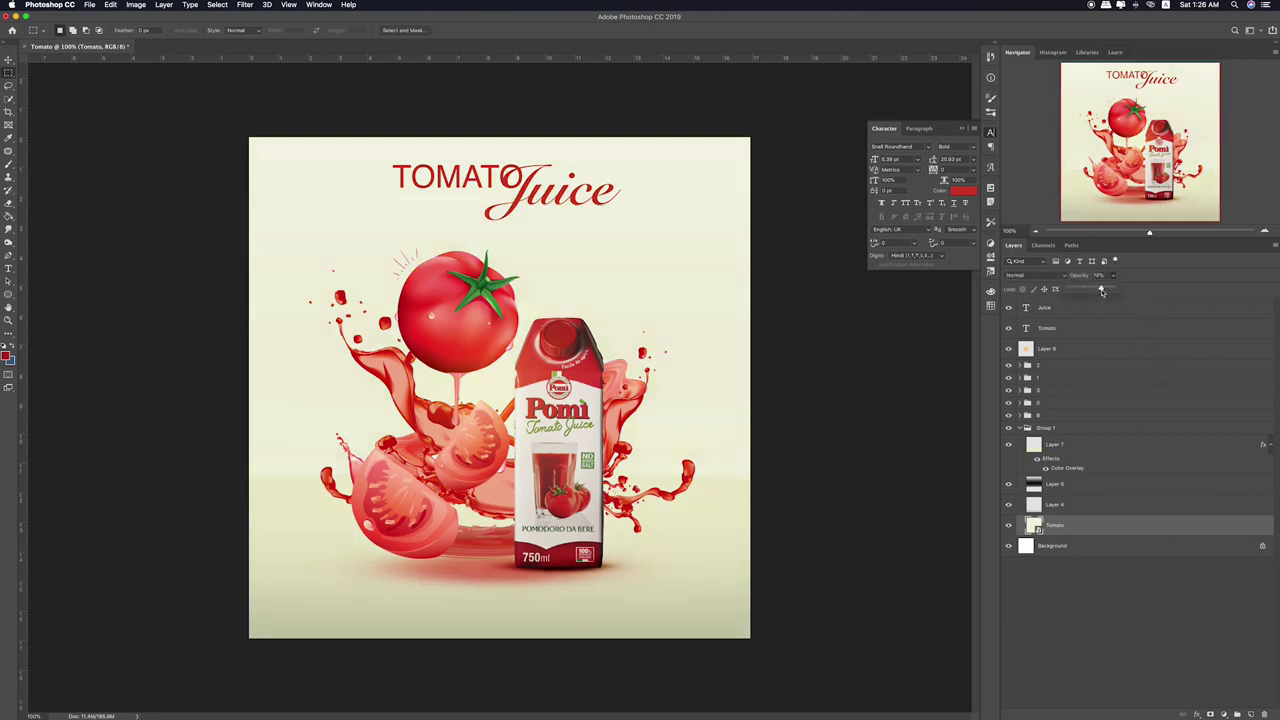
- Apply a Gaussian Blur of about 63 pixels to Layer 7
click(1084, 449)
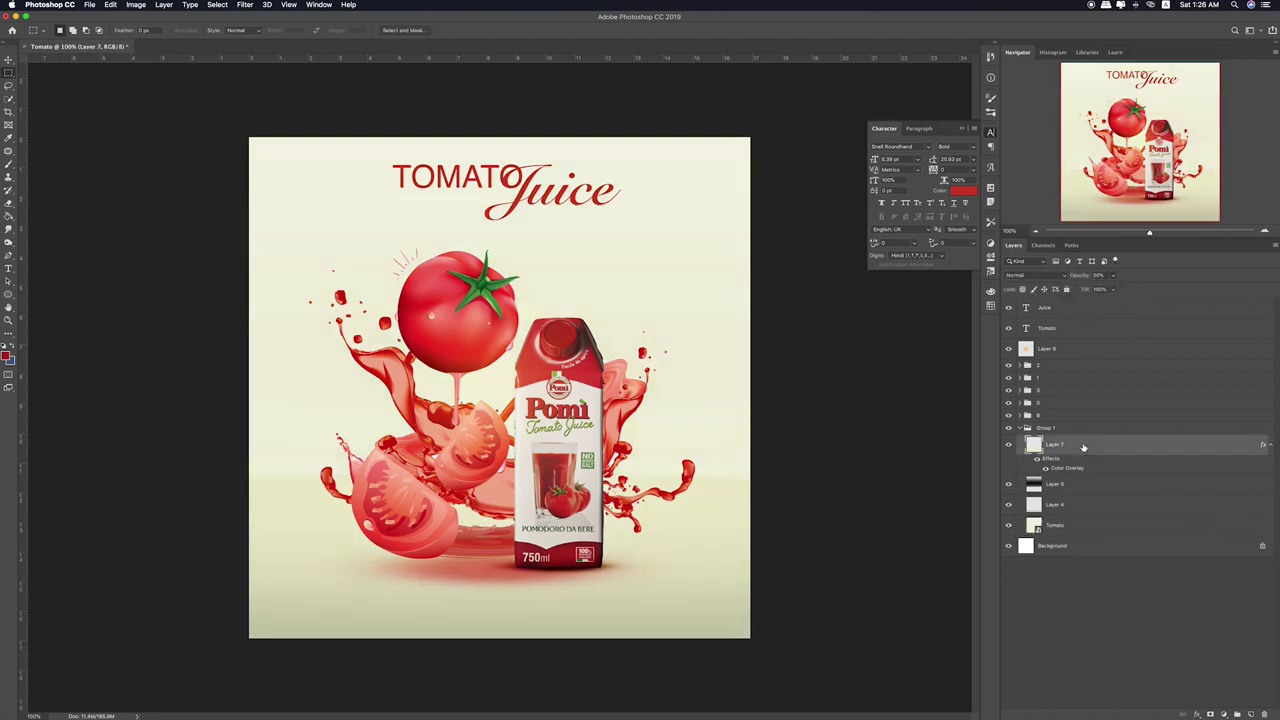
click(230, 4)
mouse_move(244, 4)
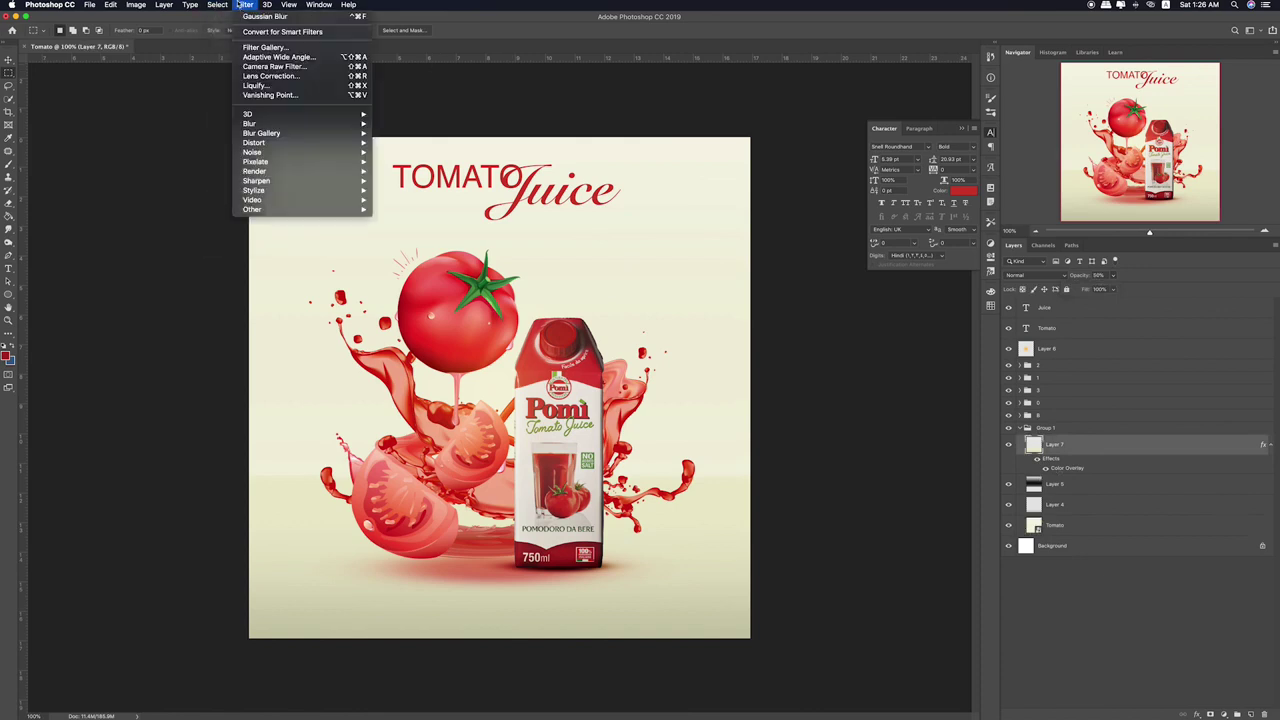
mouse_move(290, 123)
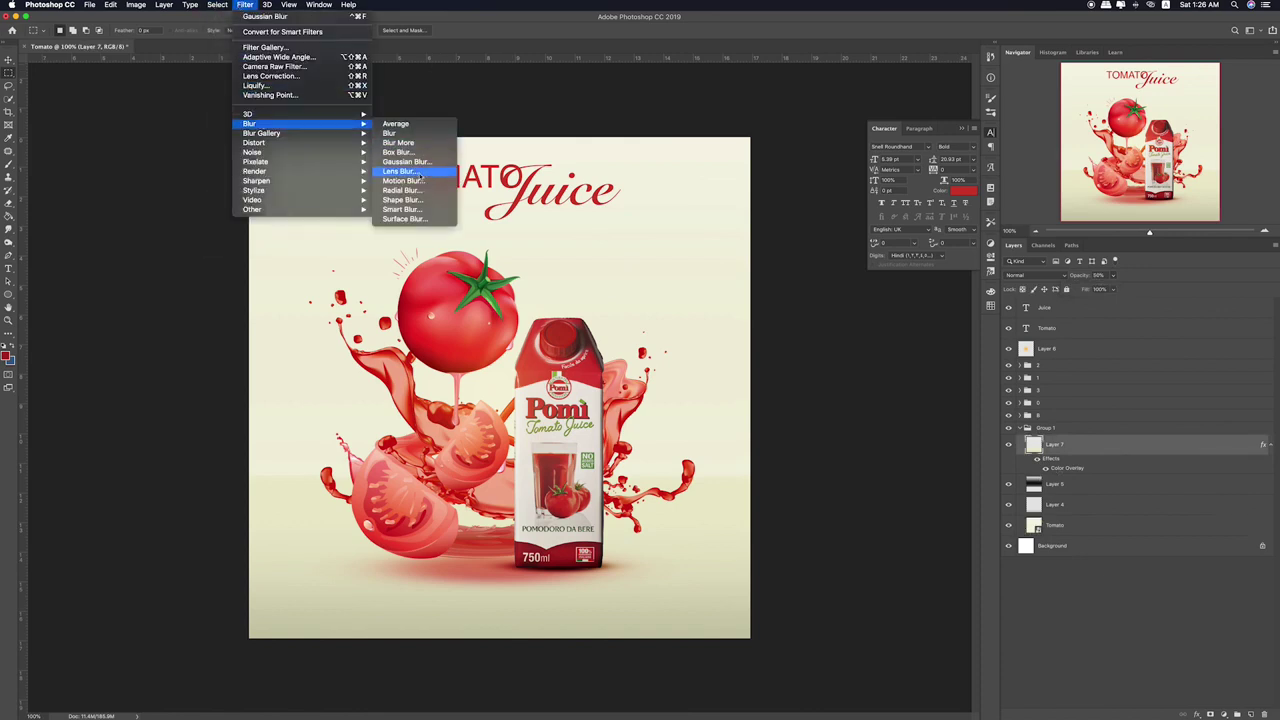
click(405, 161)
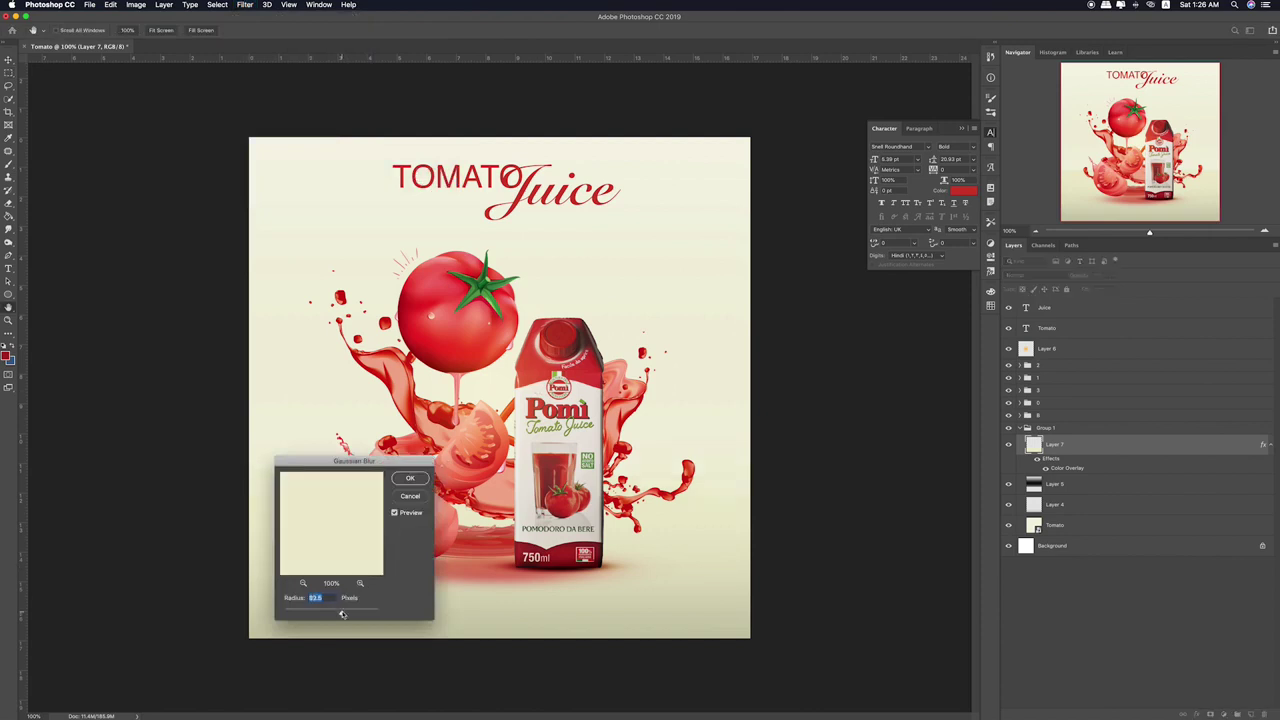
click(410, 478)
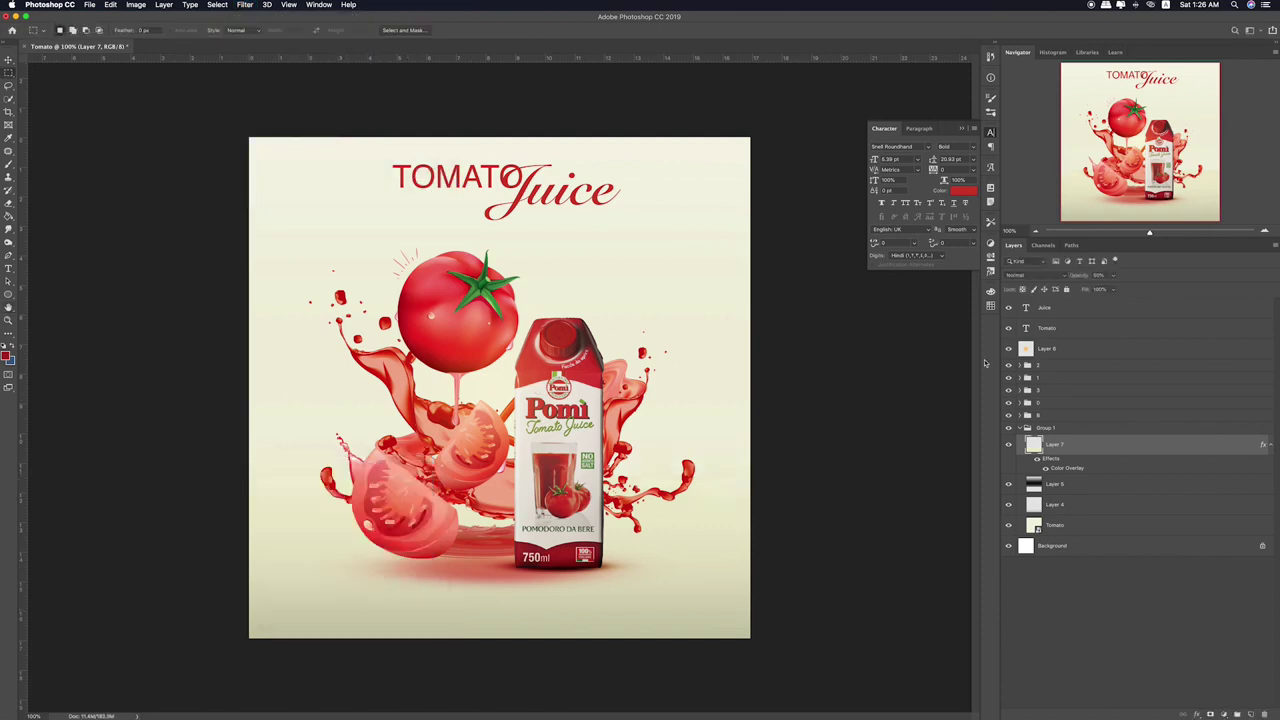
- Move the Tomato and Juice text layers together straight down by about 0.47 cm
click(1047, 328)
shift+click(1044, 307)
key(v)
drag(586, 210, 586, 223)
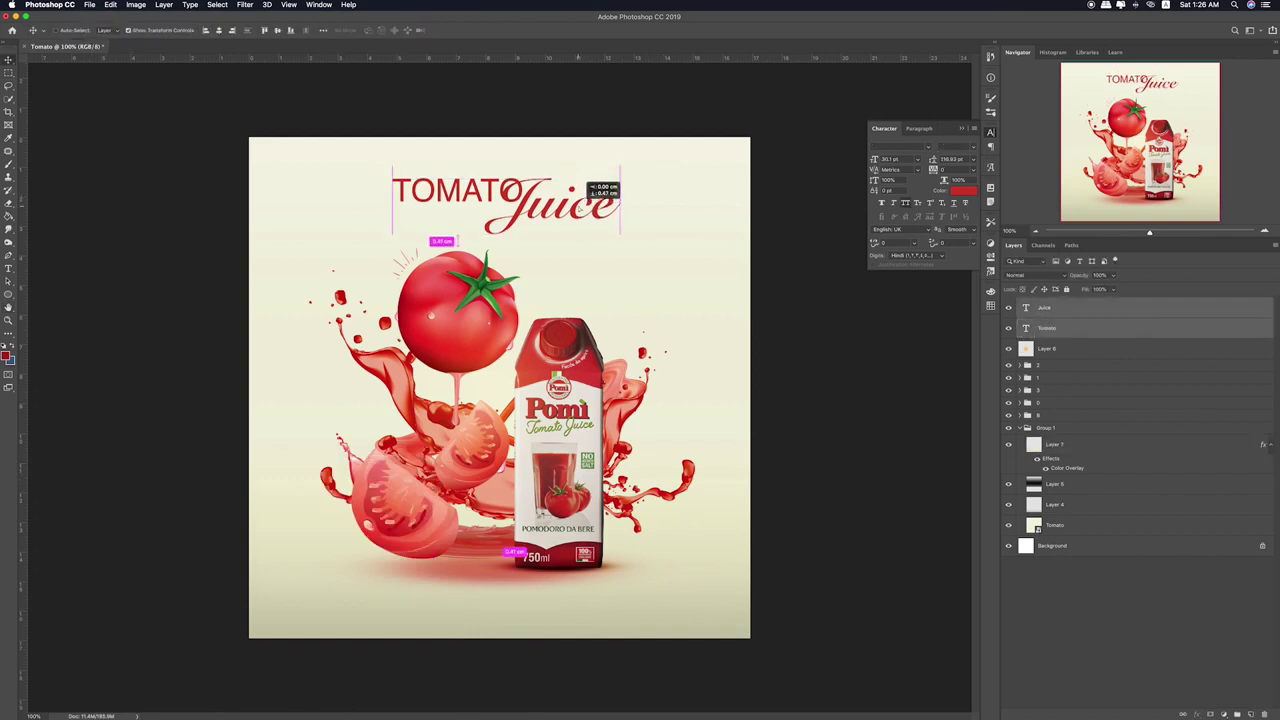
- Try black for the TOMATO text, and settle on the red sampled from the Juice text (#cf3b2c)
click(1104, 330)
key(t)
drag(411, 190, 506, 120)
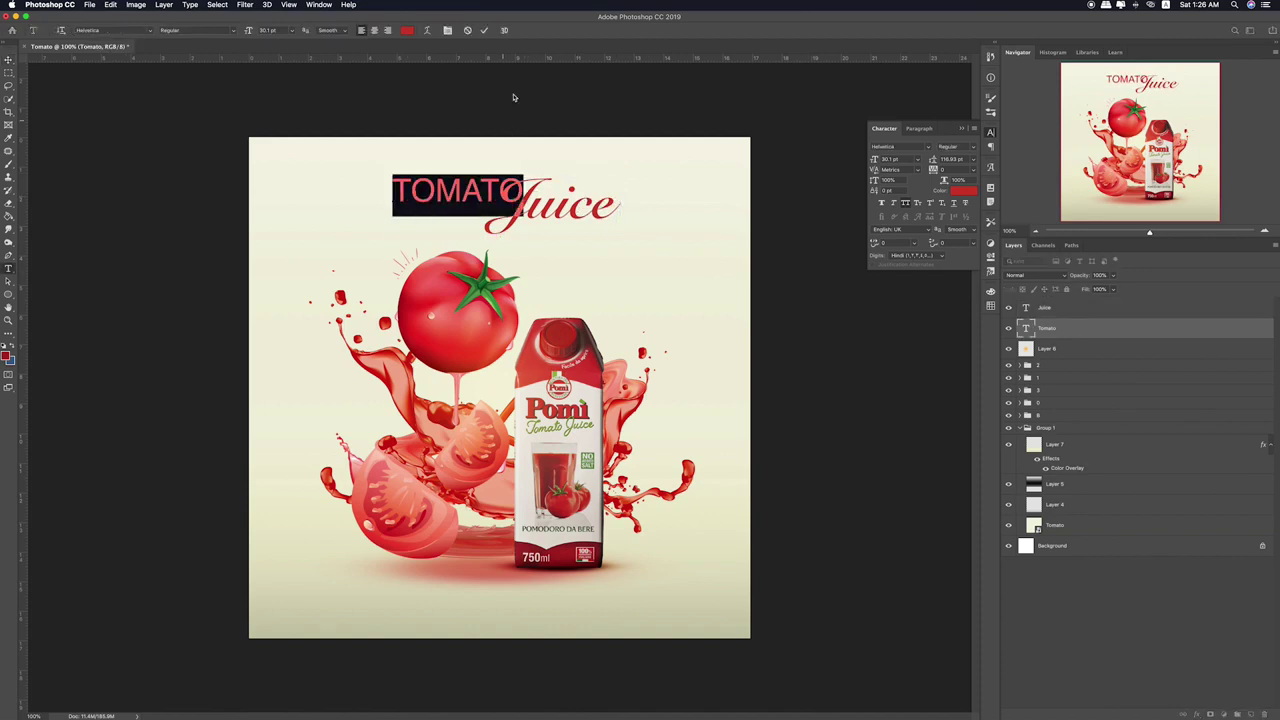
click(406, 30)
drag(935, 401, 843, 494)
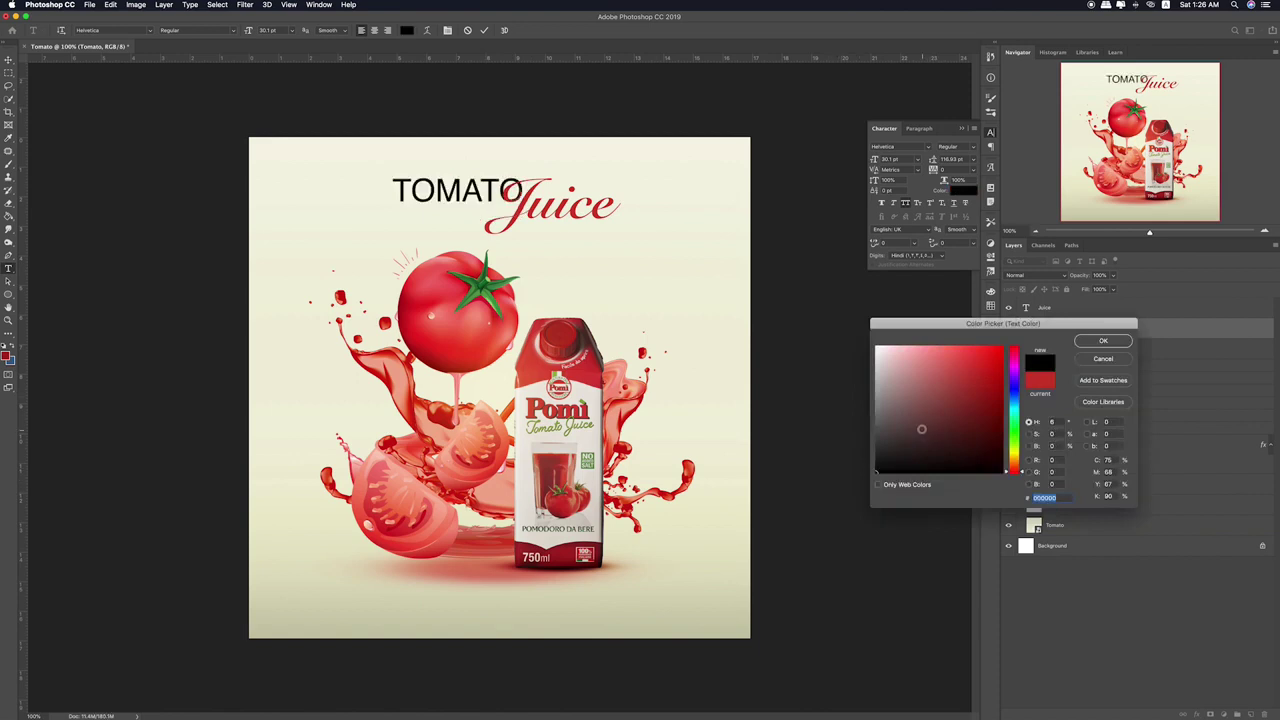
click(567, 210)
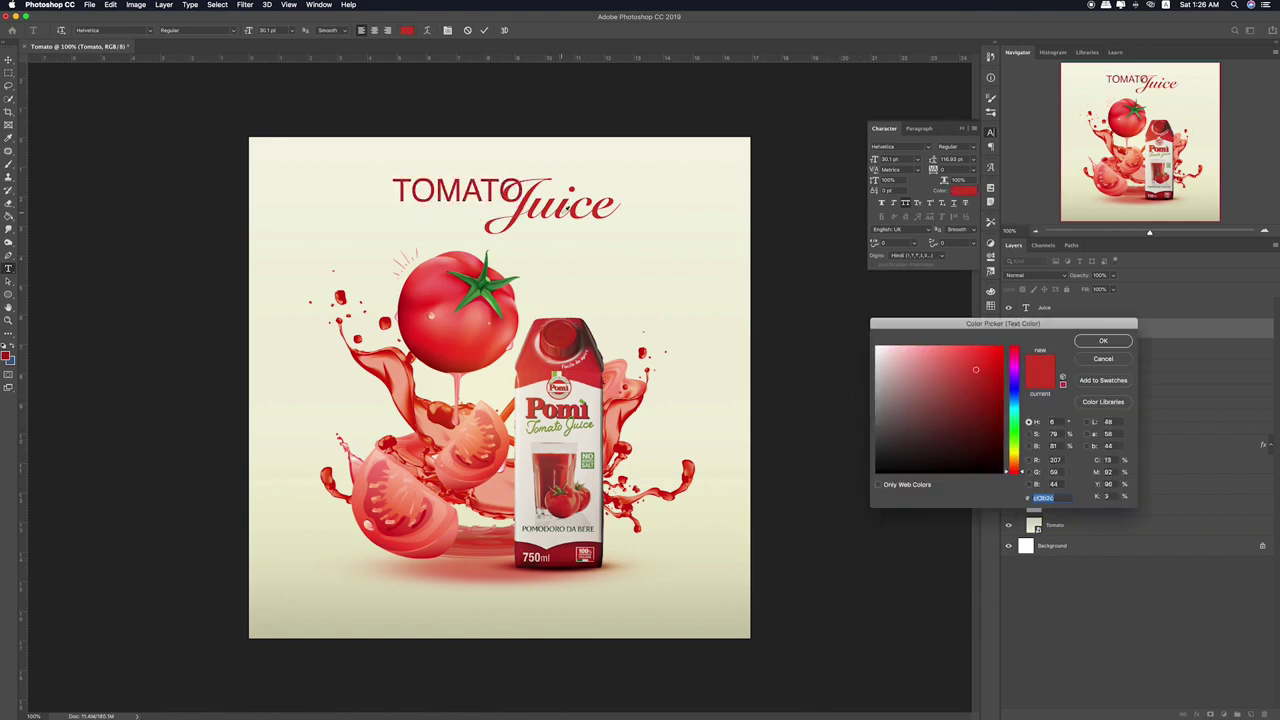
click(1103, 340)
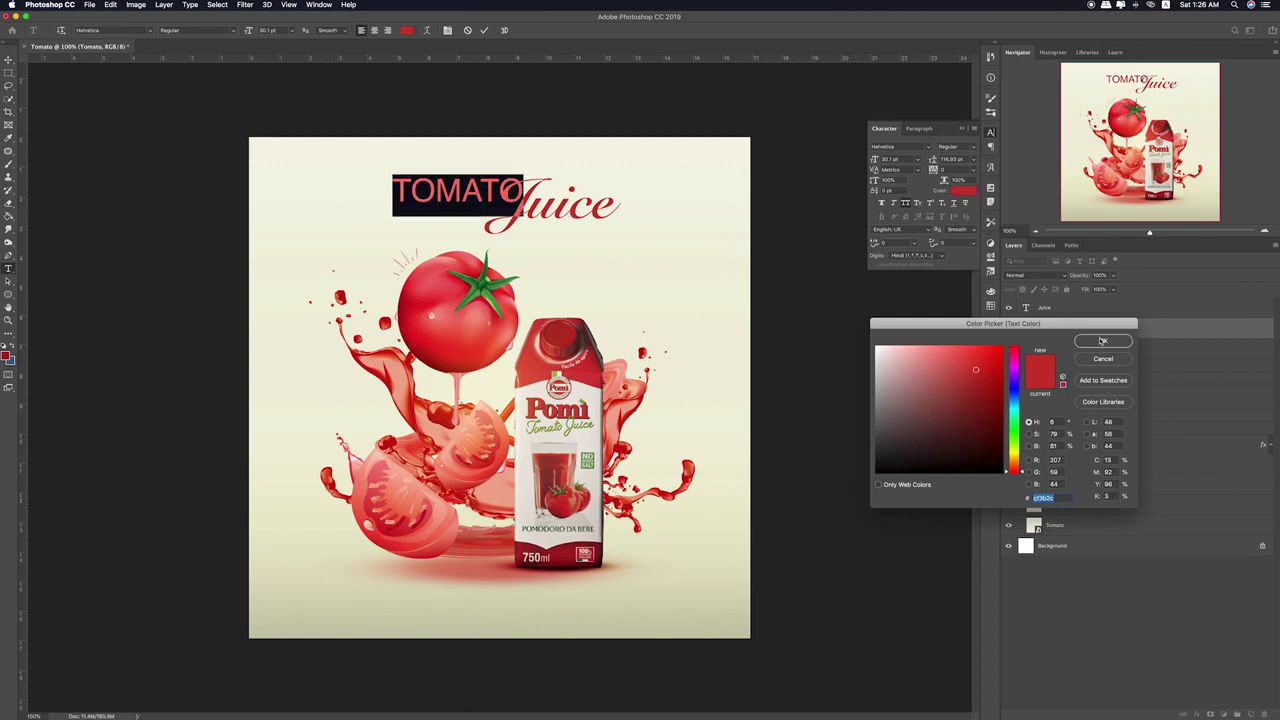
- Nudge the Tomato and Juice text layers together slightly up and to the left
click(1054, 311)
key(v)
drag(577, 213, 582, 186)
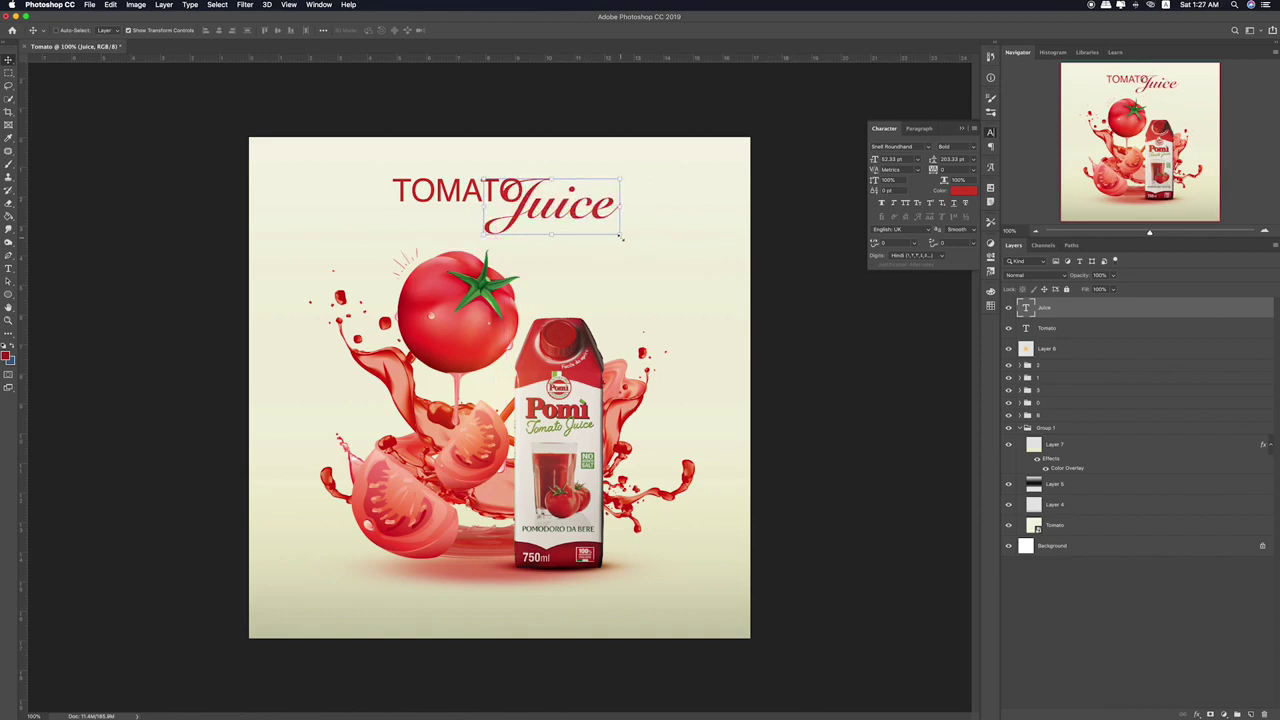
click(1098, 330)
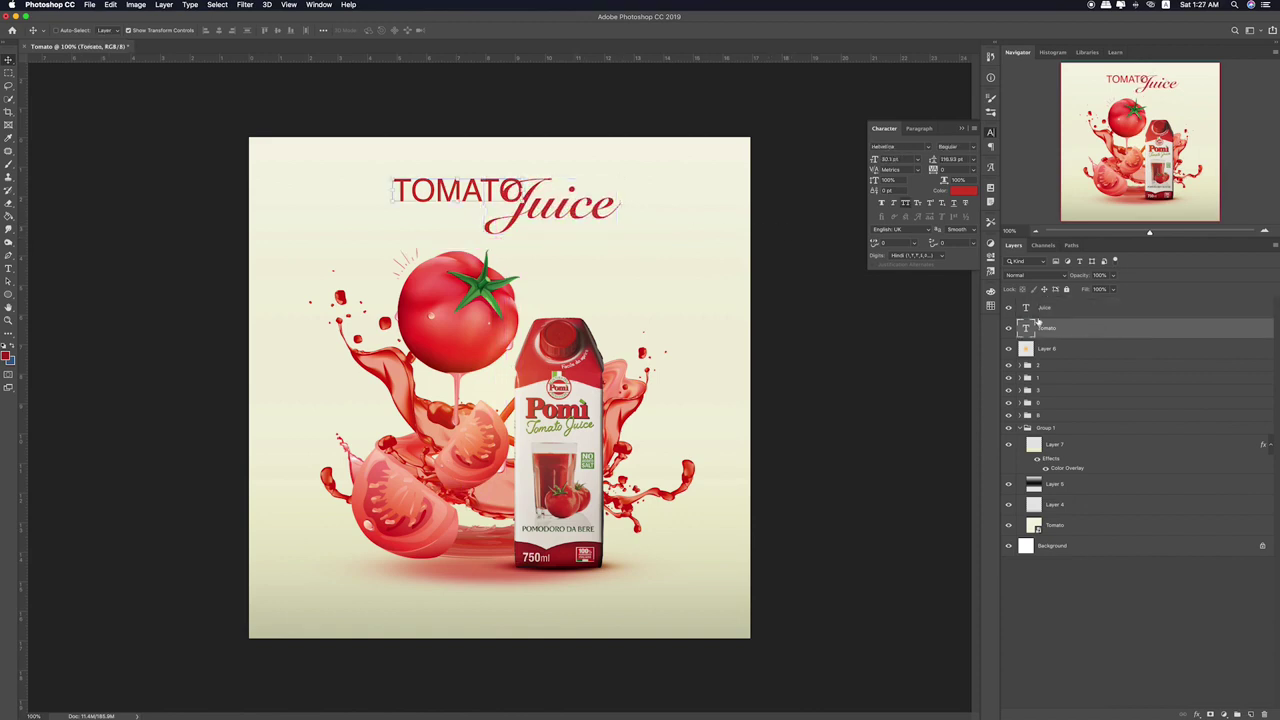
shift+click(1086, 308)
mouse_move(558, 202)
mouse_down()
mouse_move(555, 182)
mouse_move(556, 203)
mouse_up()
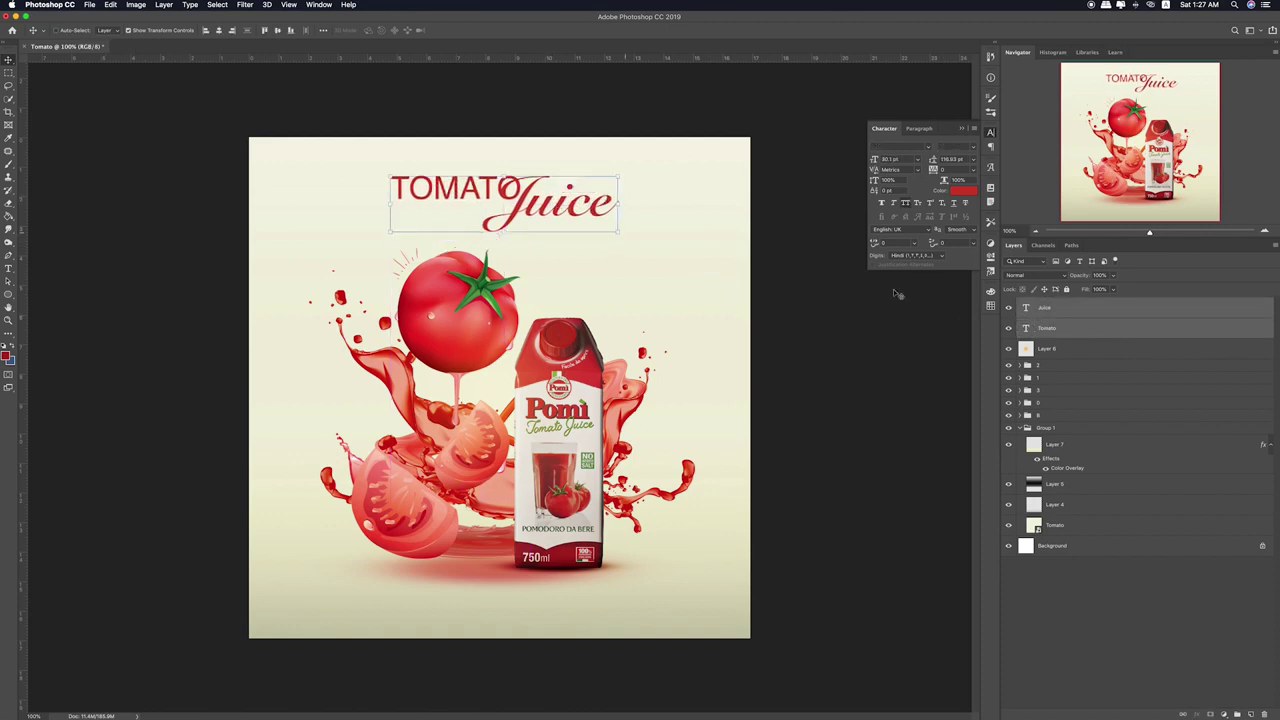
- Group the Tomato and Juice text layers under the name Text, and duplicate the group
key(super+g)
double_click(1048, 304)
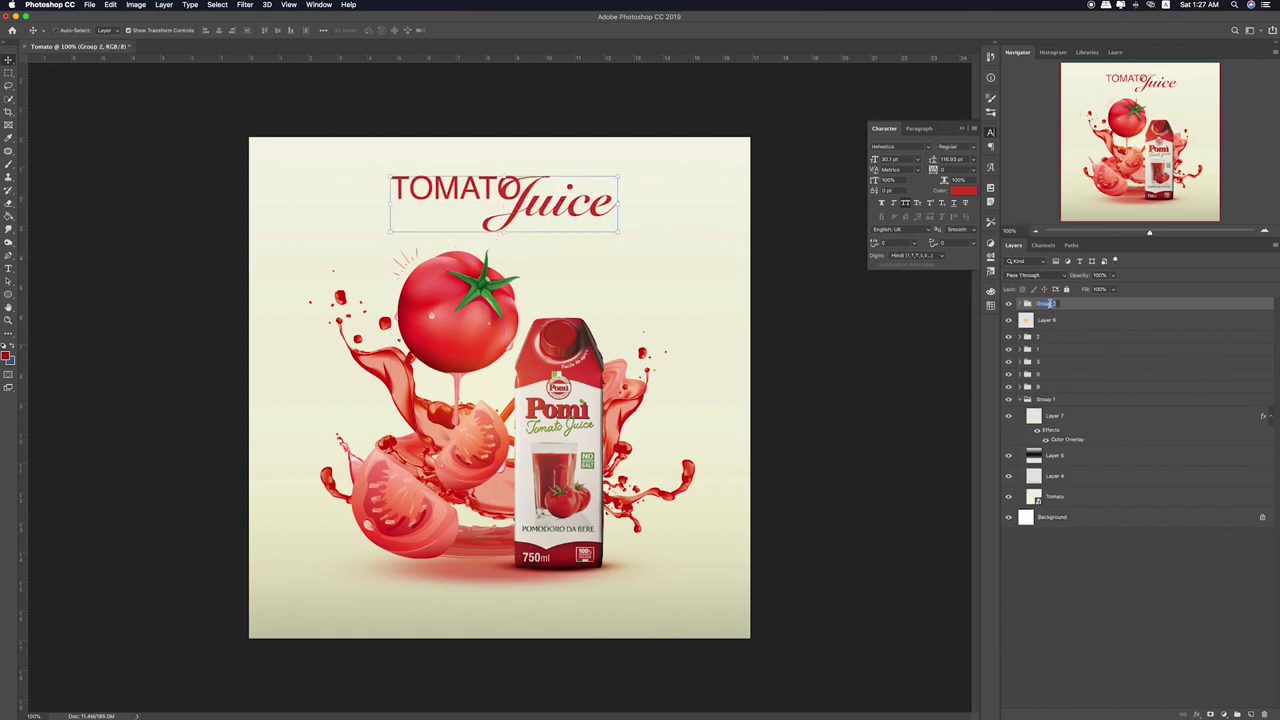
text(Text)
key(Return)
key(super+j)
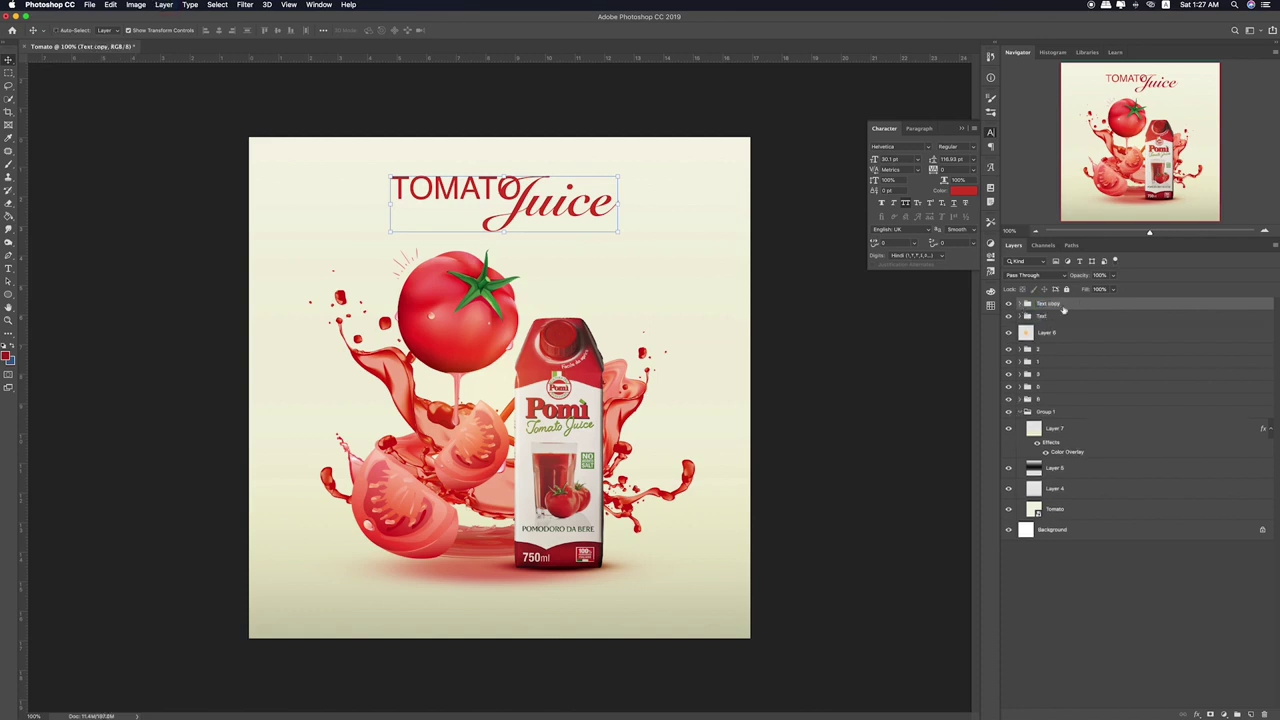
- Add a Color Overlay to the Text copy group, try colours sampled from the tomatoes and stem, and choose black (#000000)
double_click(1078, 309)
click(617, 195)
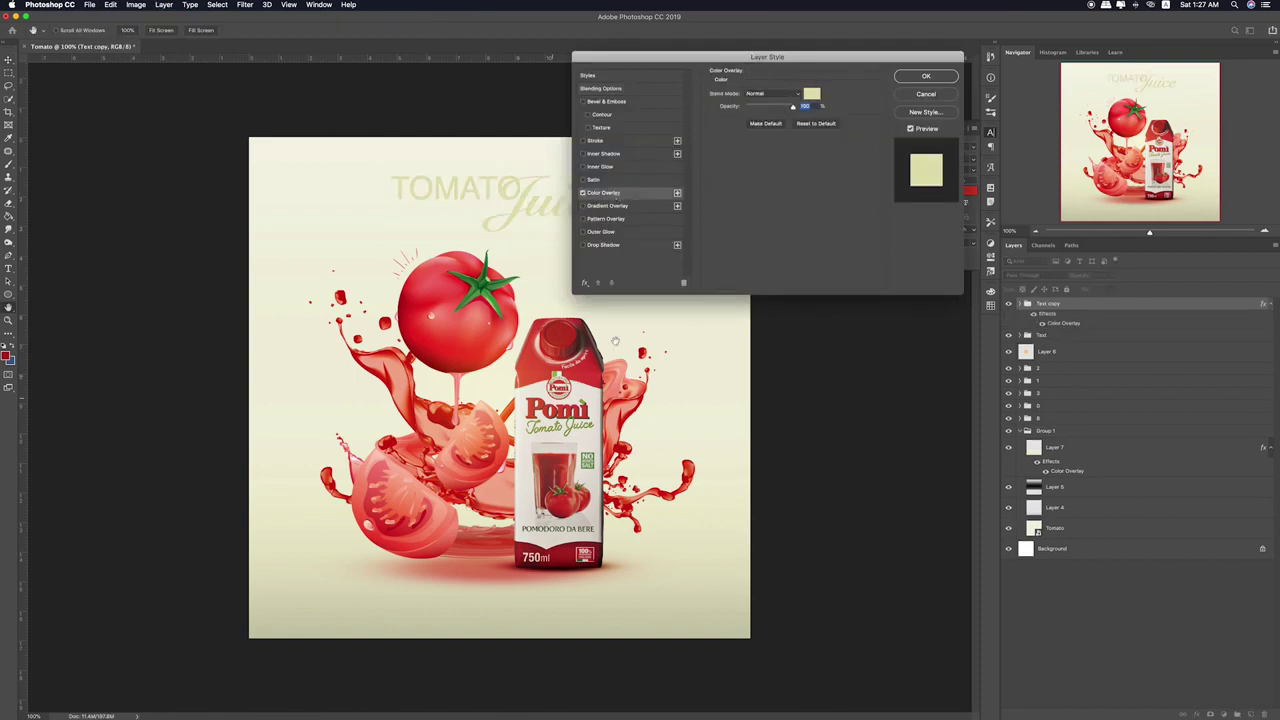
click(811, 93)
click(415, 487)
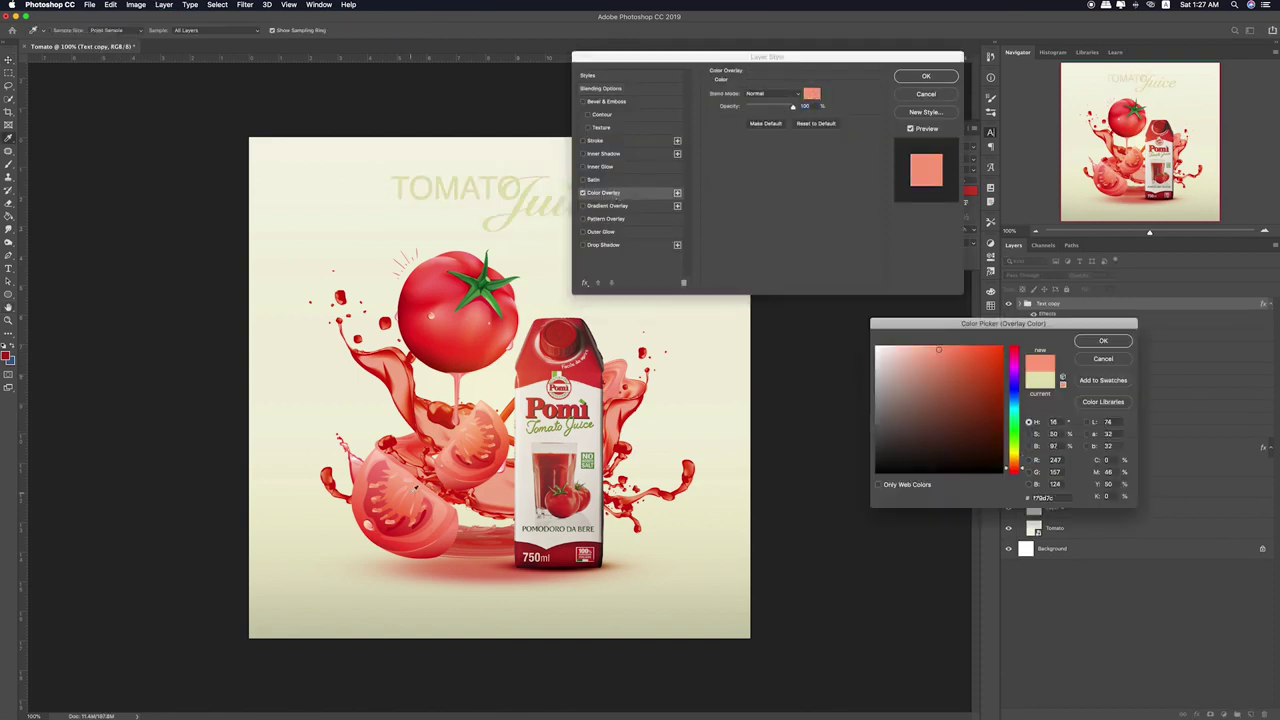
click(461, 317)
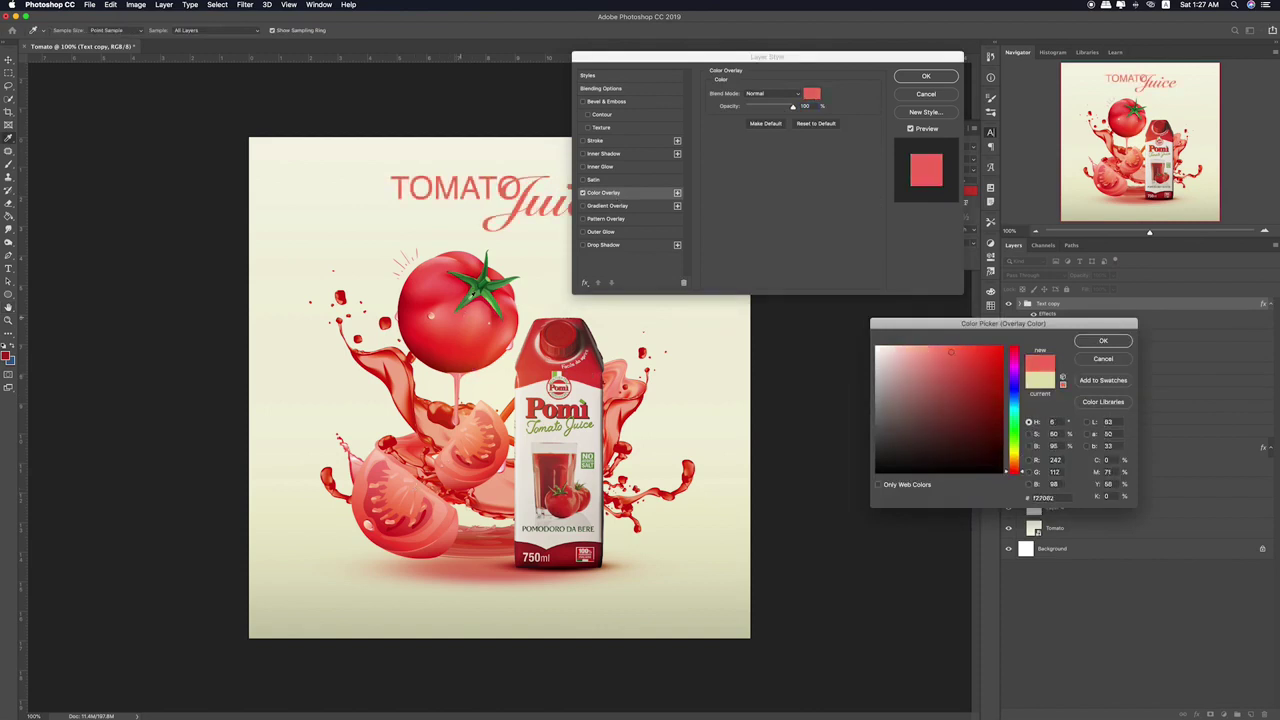
click(473, 288)
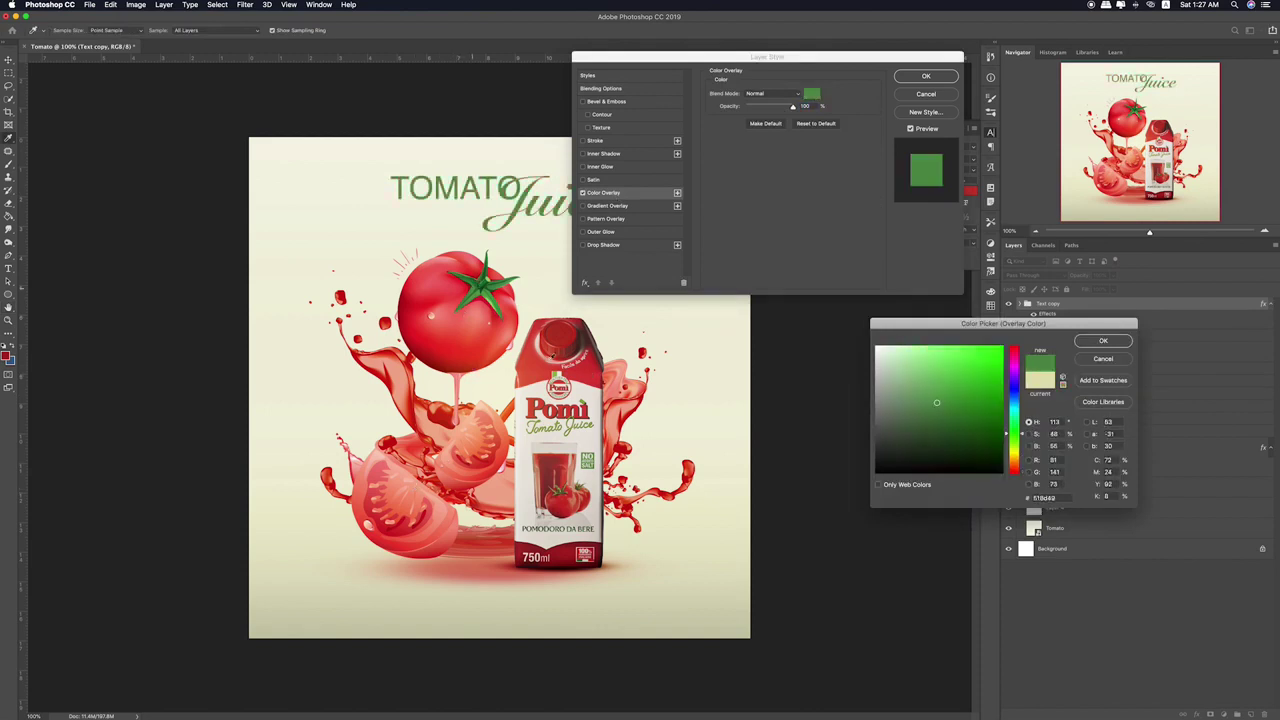
click(898, 452)
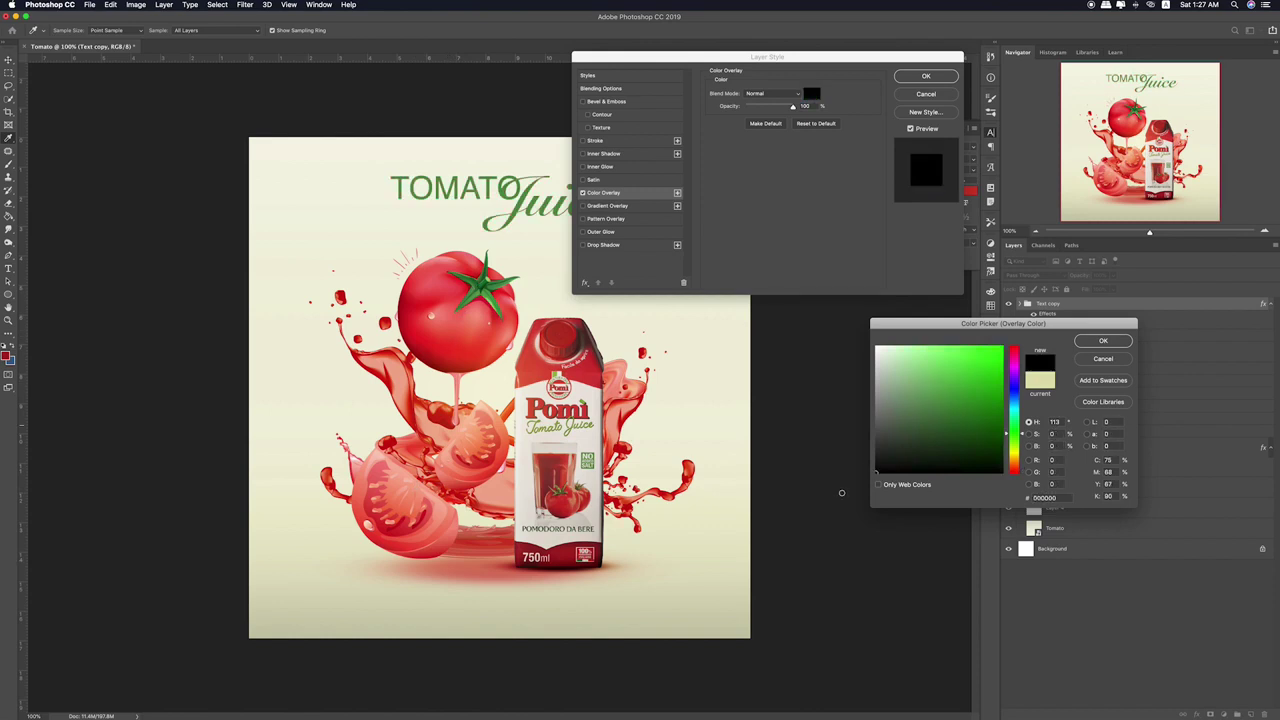
click(1100, 342)
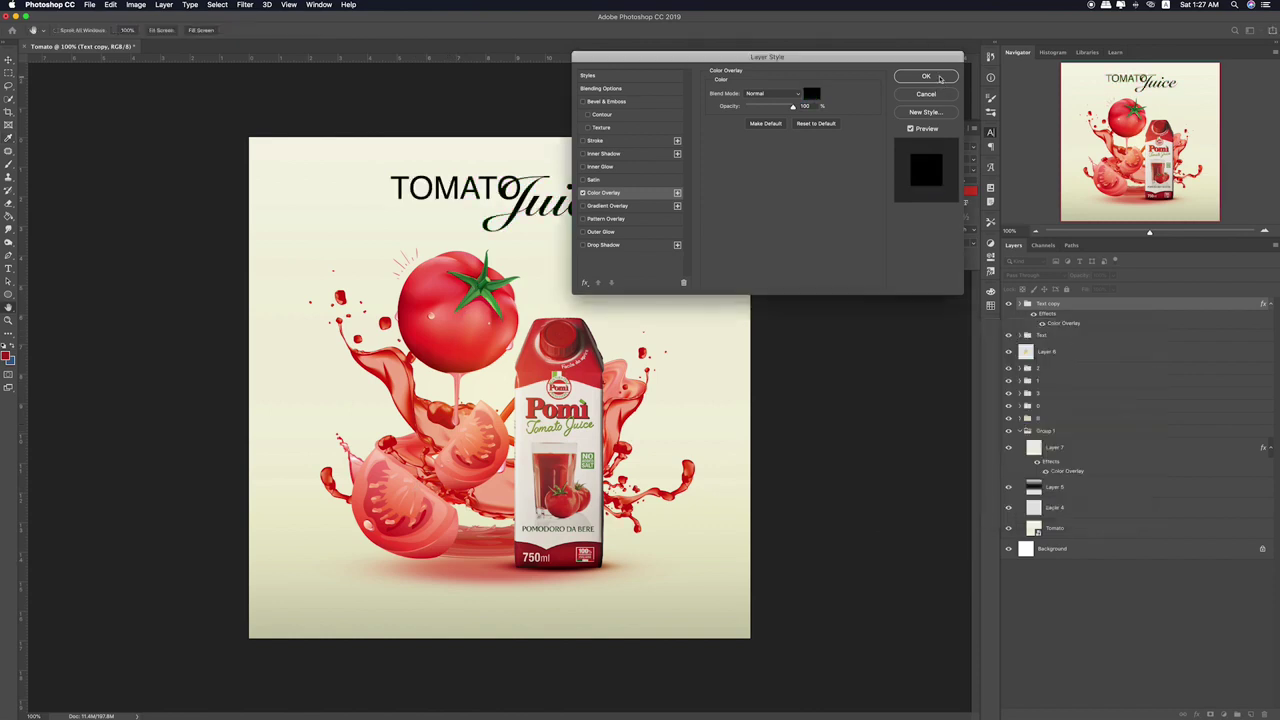
click(940, 79)
click(1009, 310)
click(1009, 310)
click(1009, 310)
click(1009, 310)
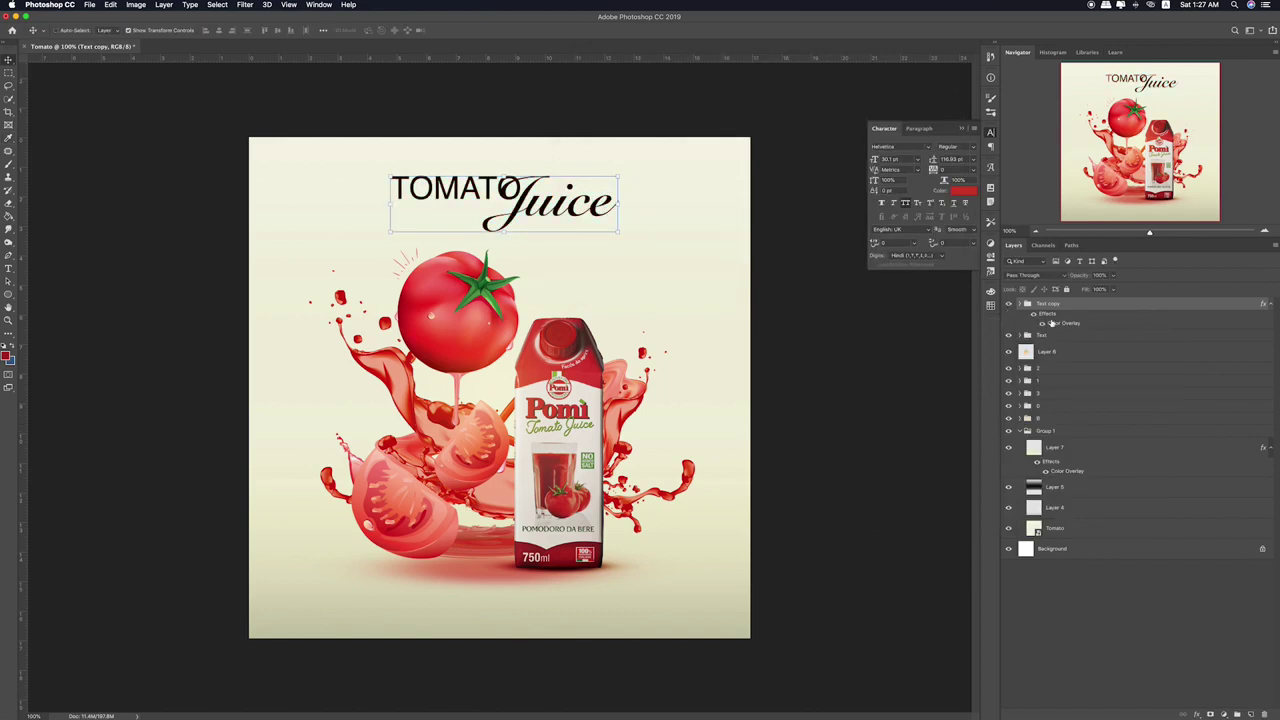
- Change the Text copy group's Color Overlay to orange (#f79a69) after trying white and tones sampled from the artwork
double_click(1053, 323)
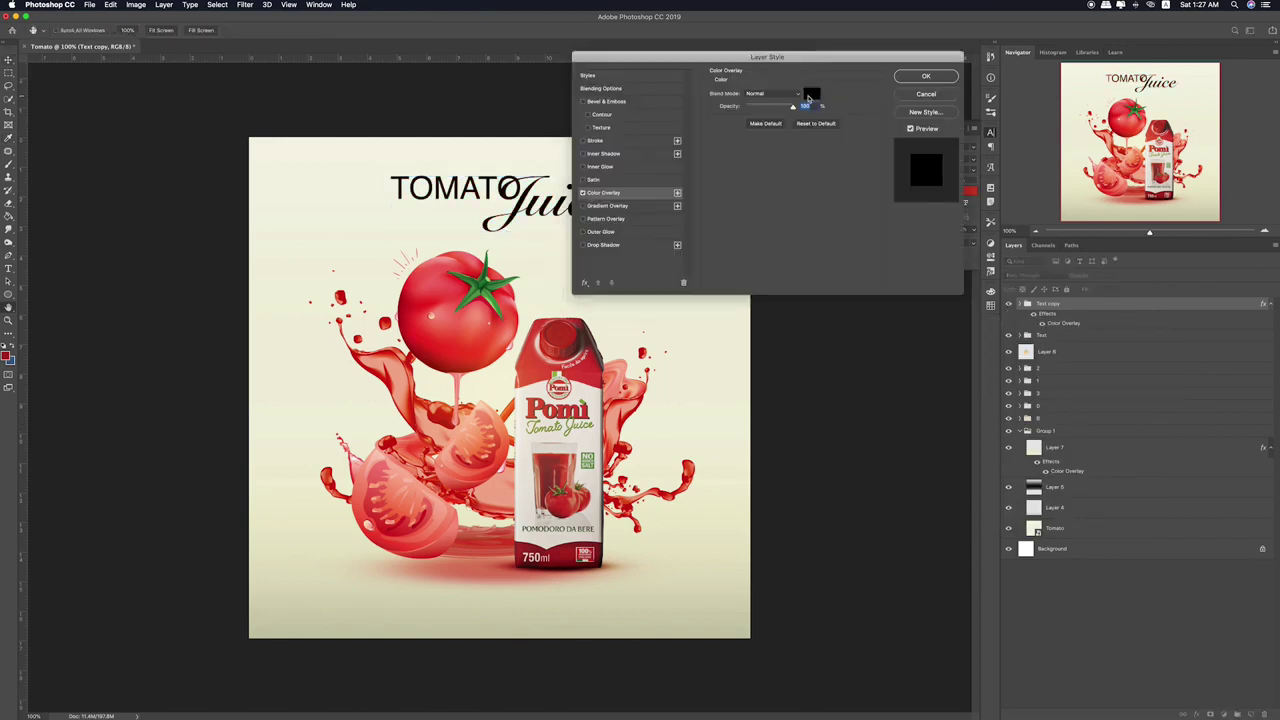
click(811, 94)
drag(880, 350, 910, 332)
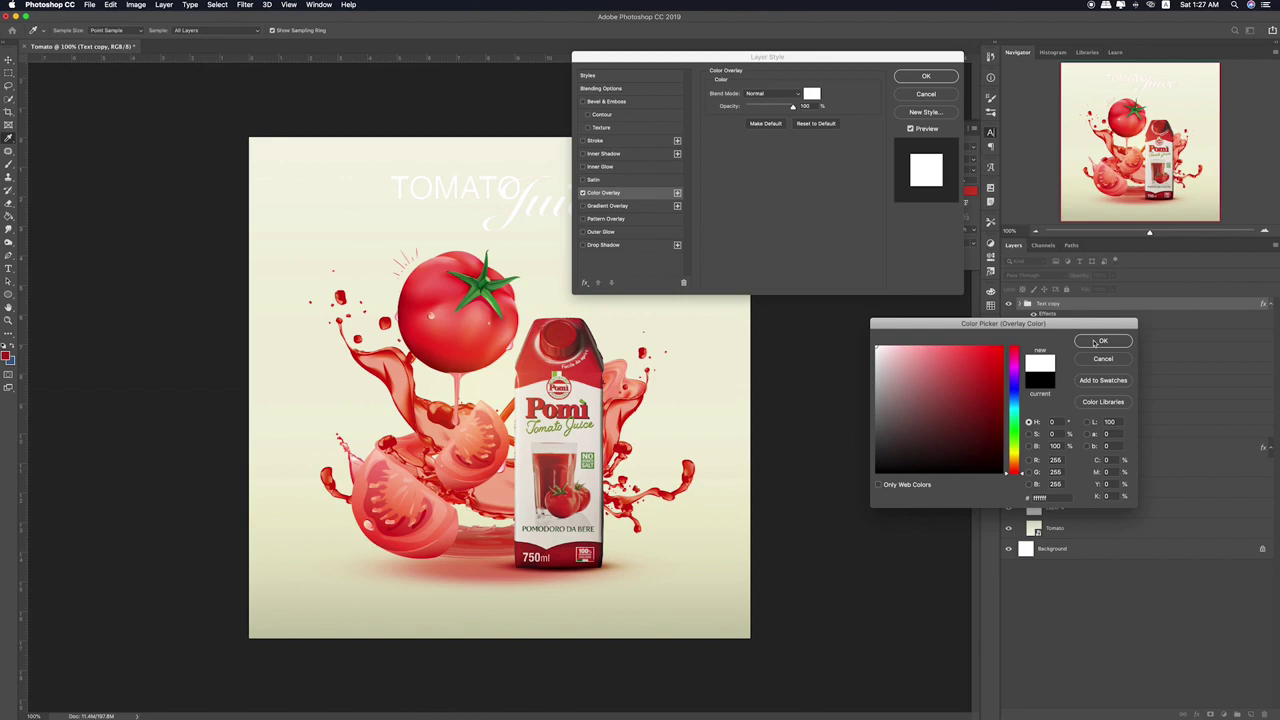
click(482, 438)
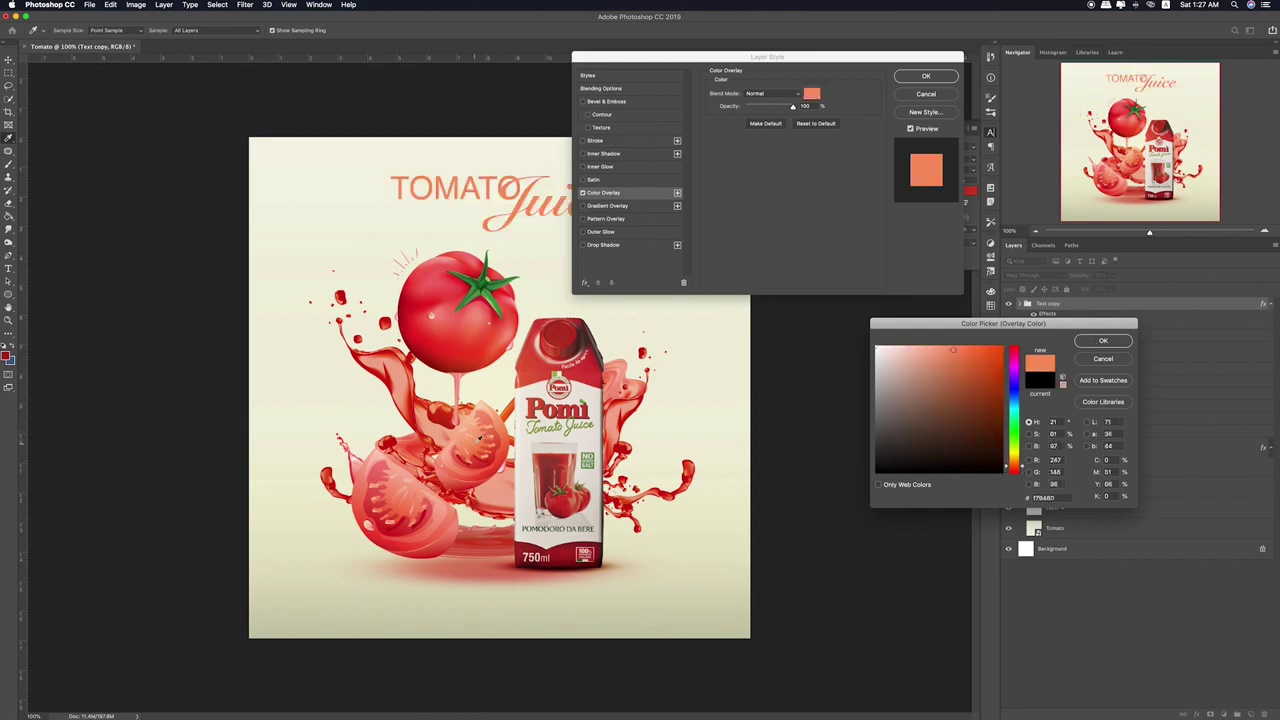
click(928, 351)
drag(928, 351, 926, 351)
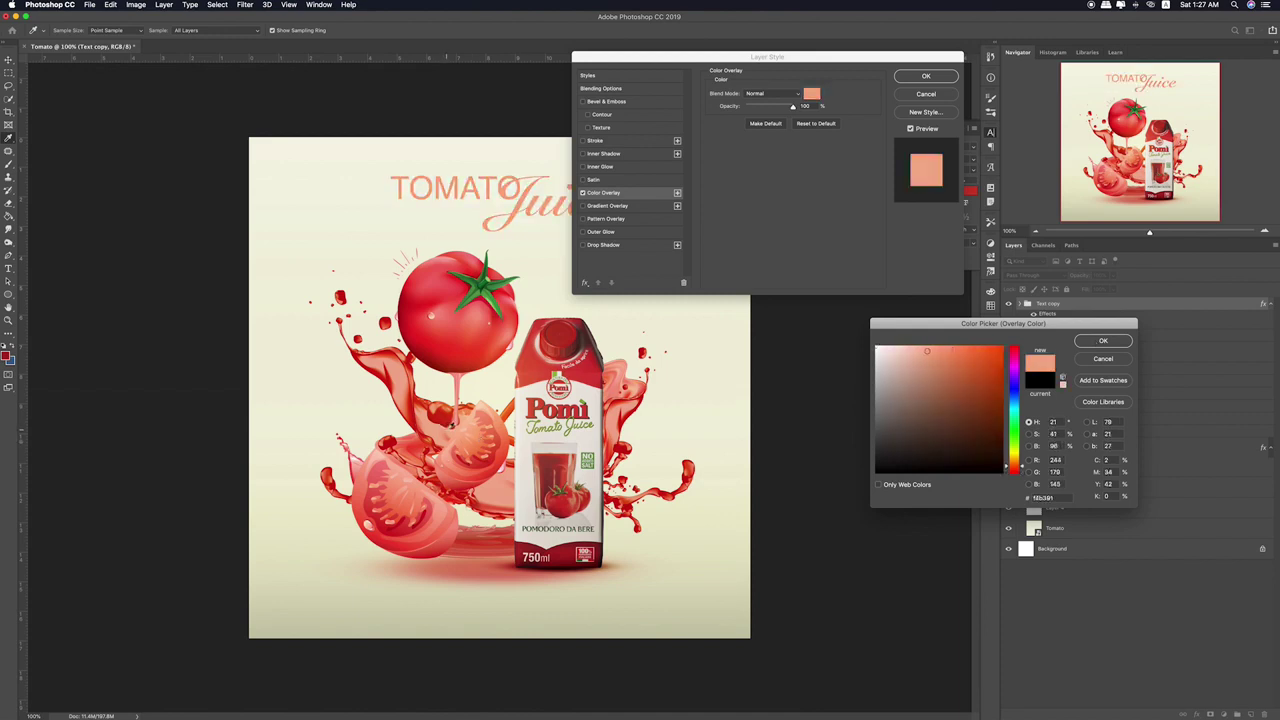
click(605, 385)
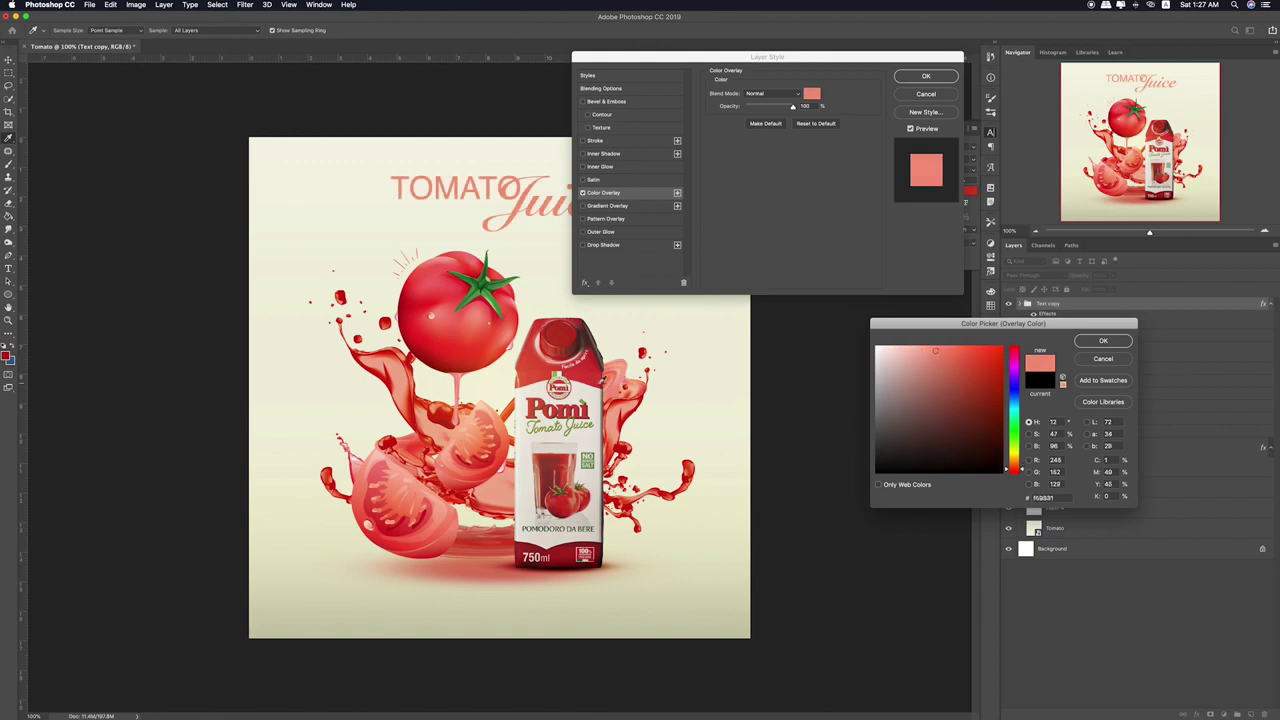
click(594, 380)
click(582, 392)
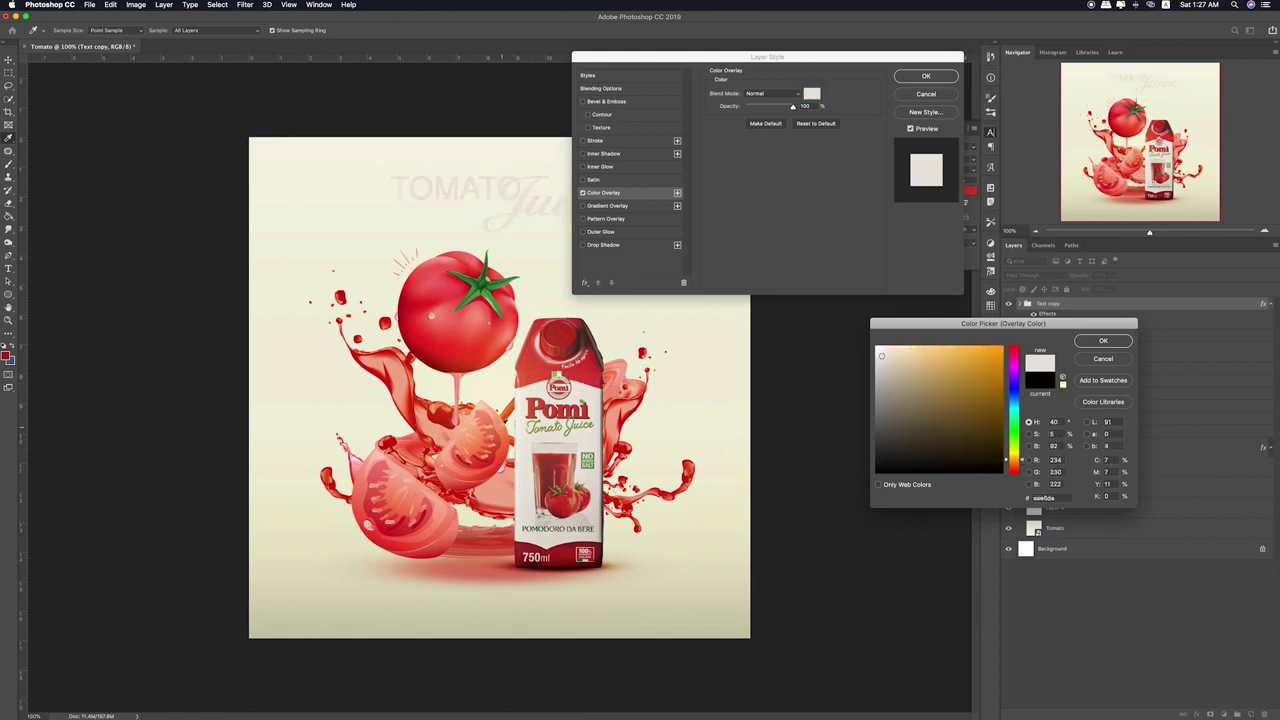
click(948, 350)
click(1103, 341)
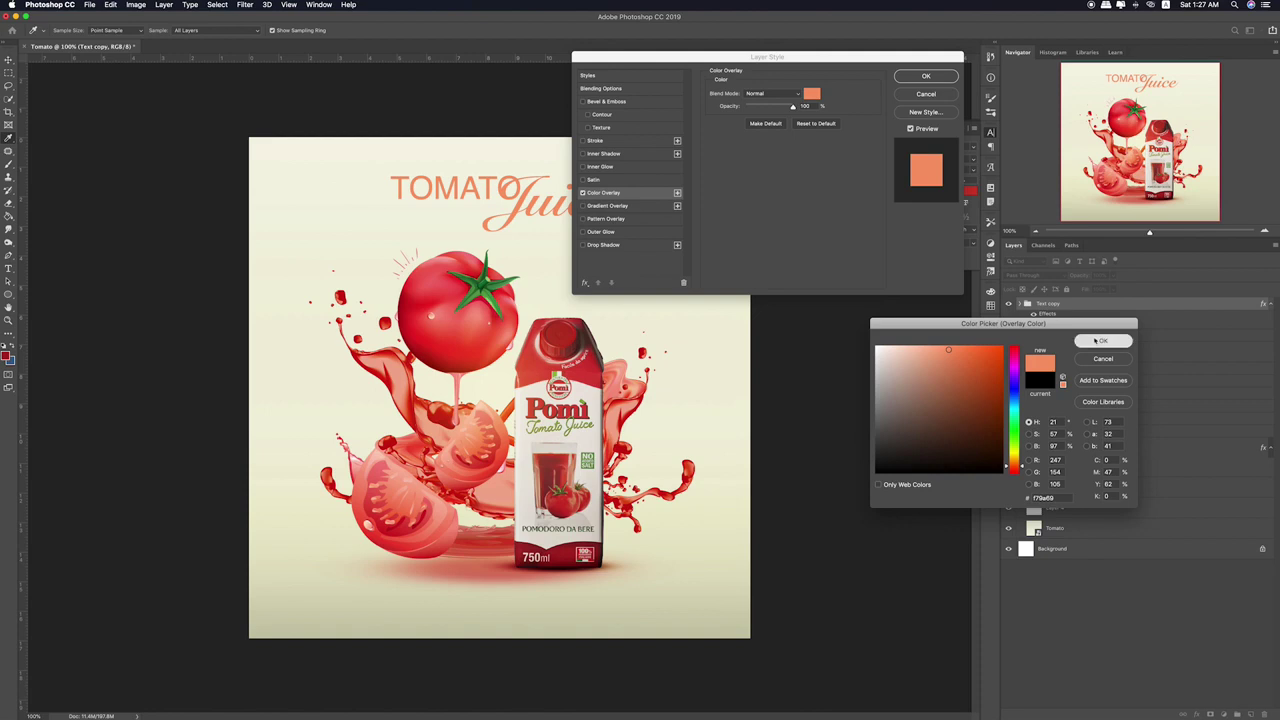
click(928, 78)
- Compare the title with the Text copy group on and off, and hide both the Text copy and Text groups
click(1009, 304)
click(1009, 304)
click(1009, 304)
click(1009, 304)
click(1009, 304)
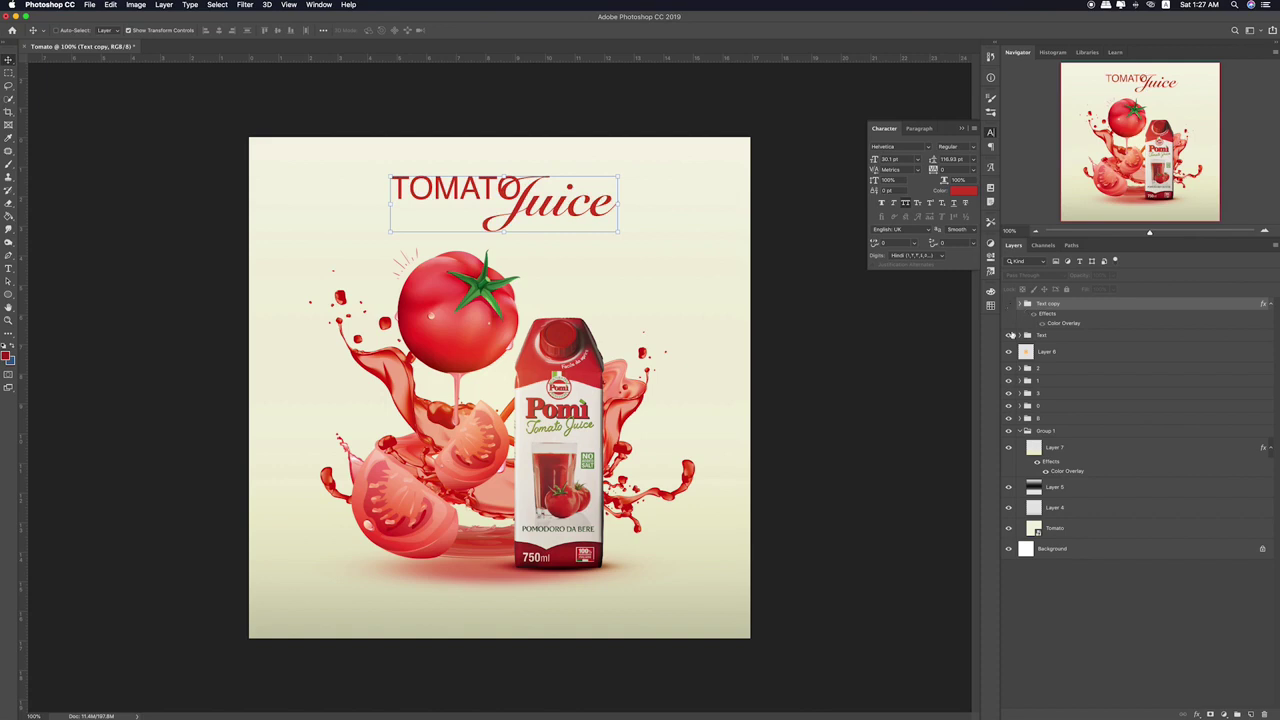
click(1035, 337)
click(1009, 336)
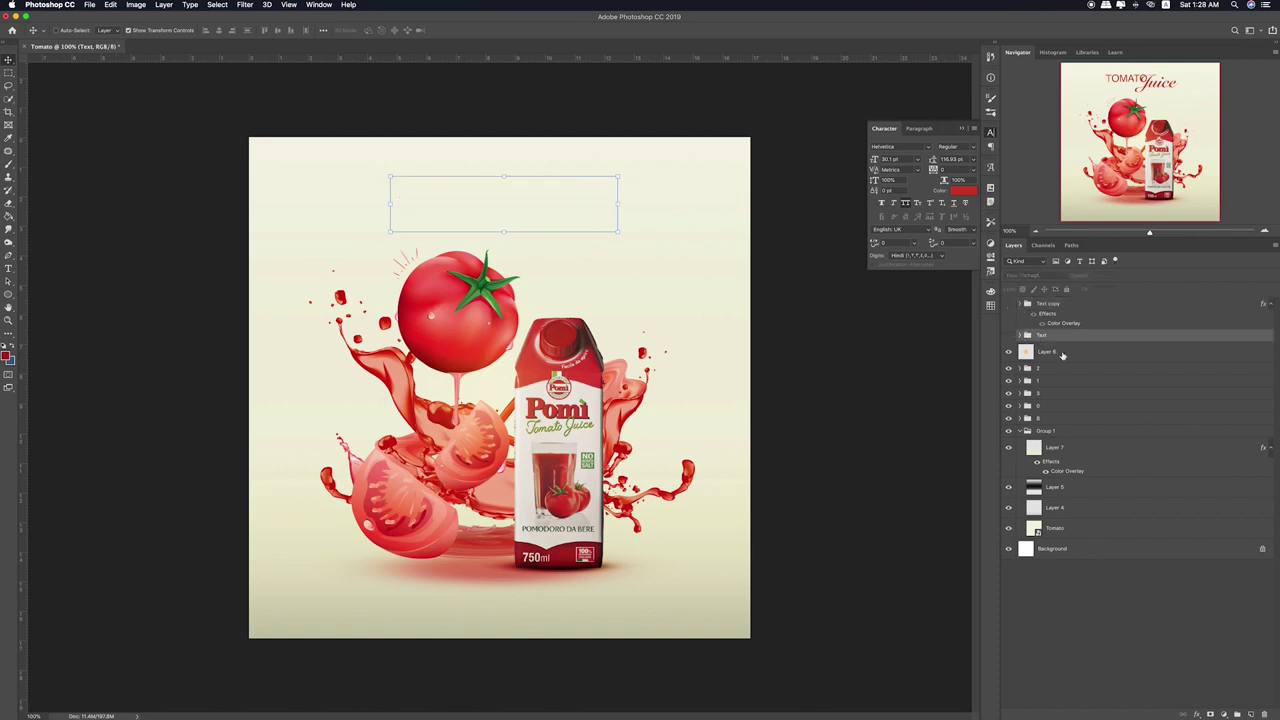
- Add a Color Lookup adjustment above Layer 6 with the 2Strip.look LUT and set its opacity to 20%
click(1064, 358)
click(1224, 714)
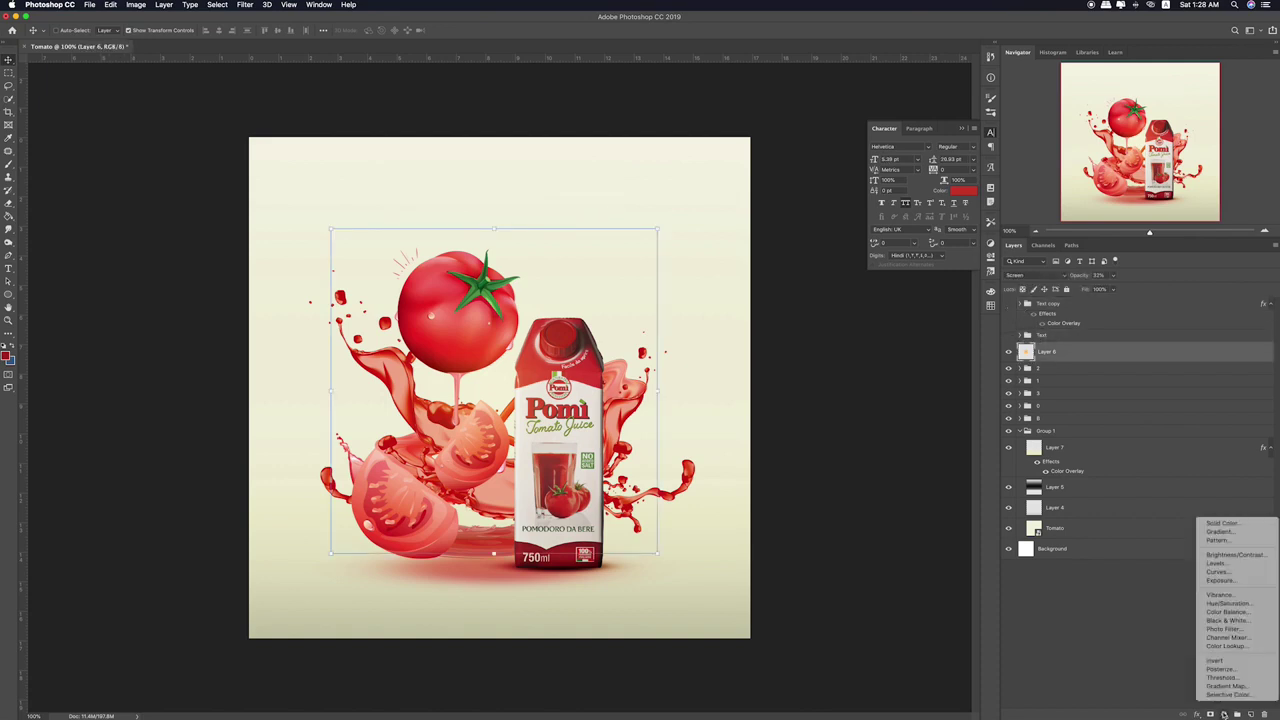
click(1226, 646)
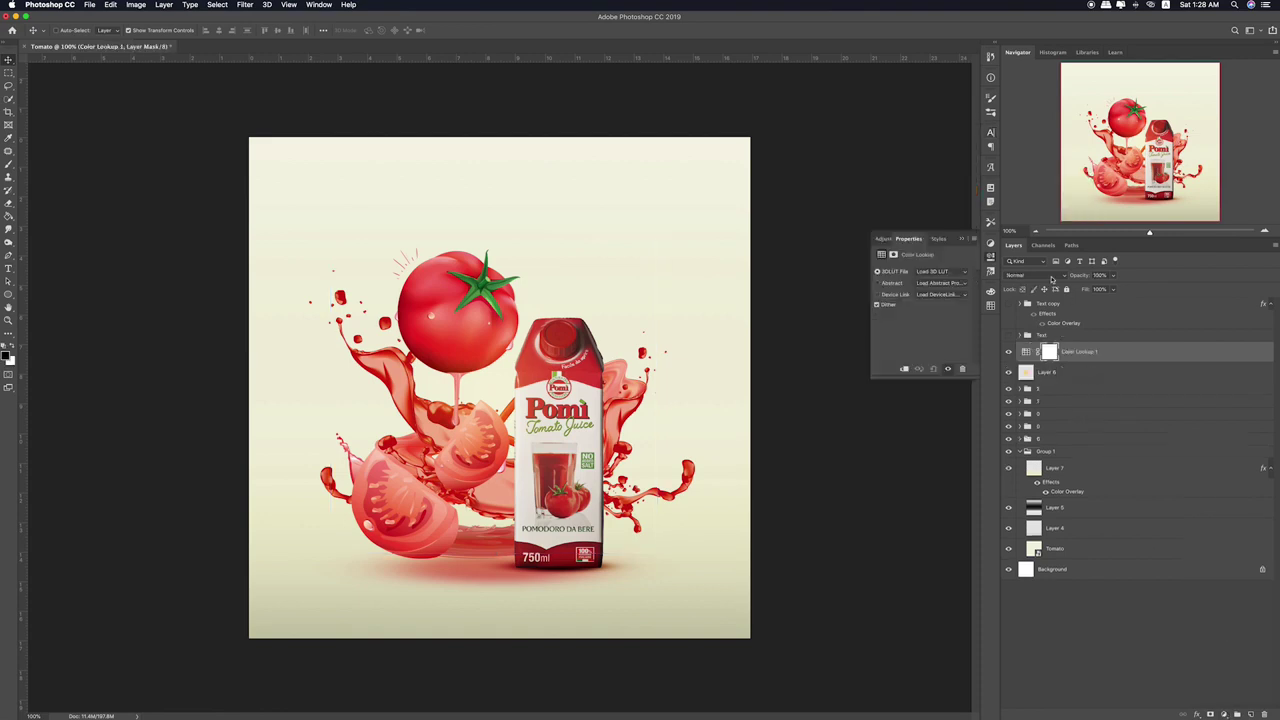
click(962, 272)
click(940, 306)
click(1114, 276)
click(1075, 289)
click(1085, 357)
- Add a second Color Lookup adjustment with the 3Strip.look LUT at 40% opacity and compare the image with and without it
click(1225, 715)
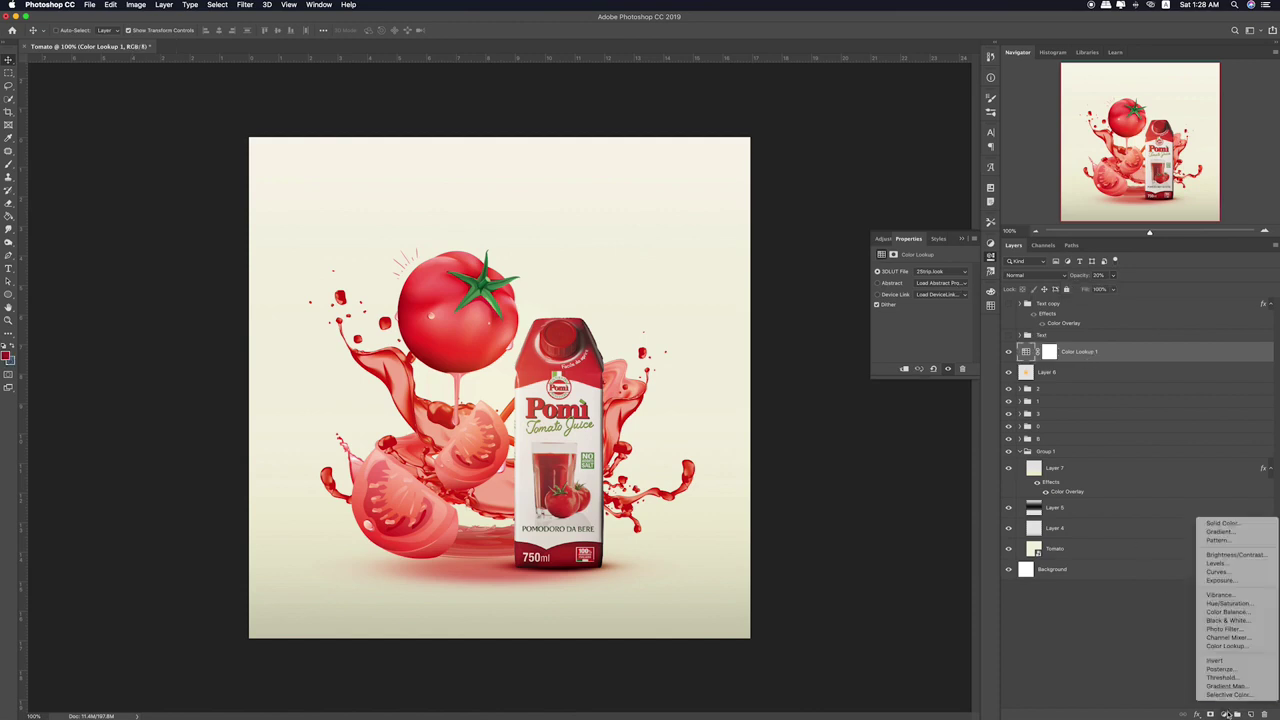
click(1235, 650)
click(939, 271)
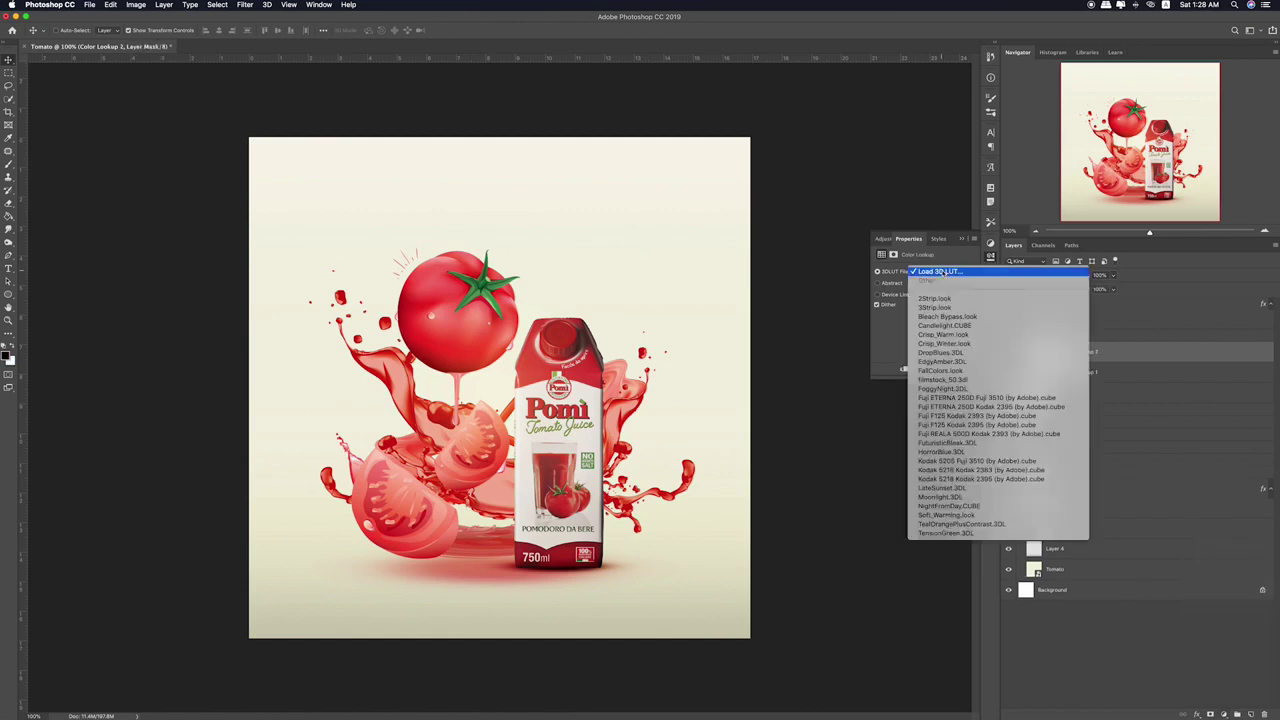
click(940, 307)
click(1114, 275)
drag(1117, 288, 1087, 289)
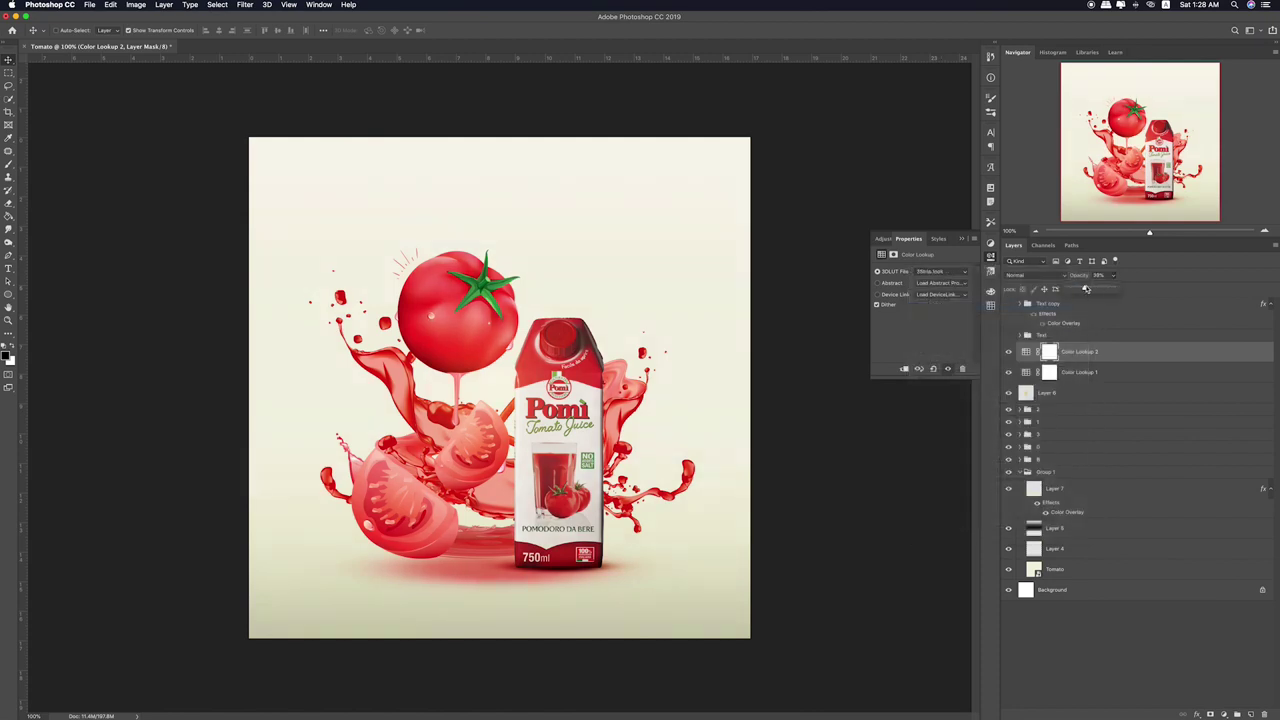
click(1008, 353)
click(1008, 353)
click(1127, 360)
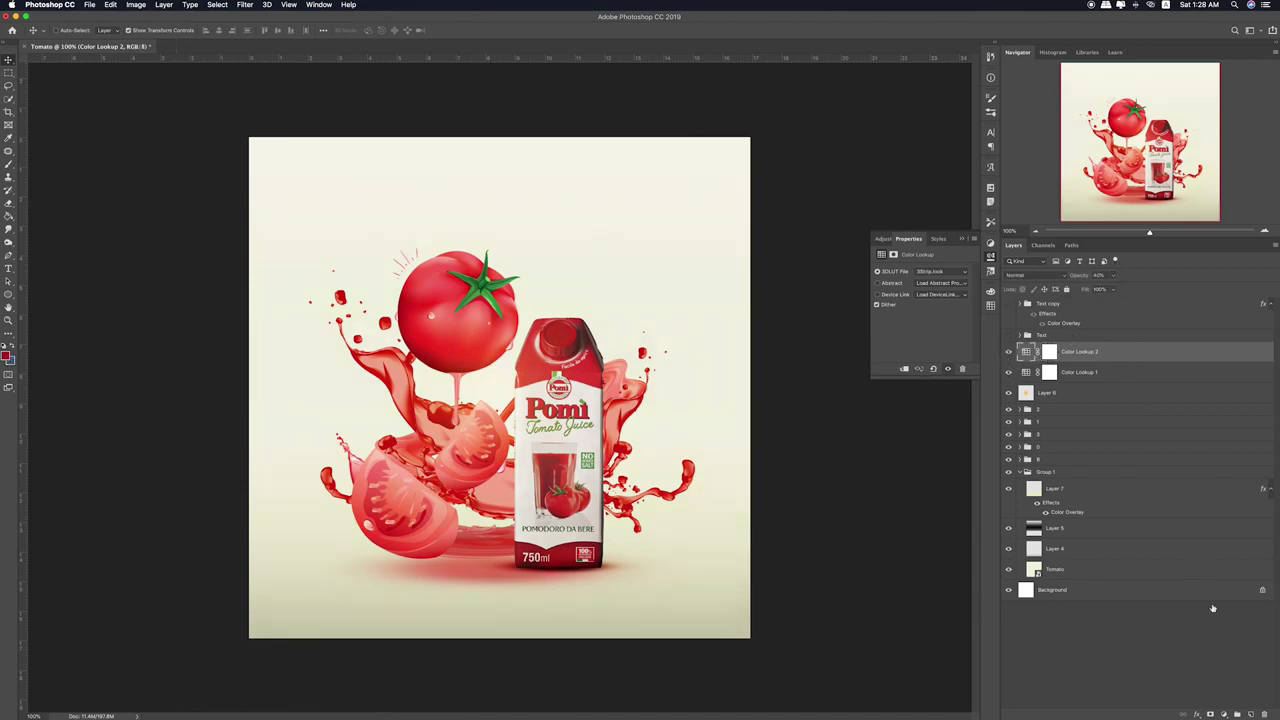
- Add a Solid Color fill layer in dark red (#4d1918) above the Color Lookup layers
click(1222, 716)
click(1215, 526)
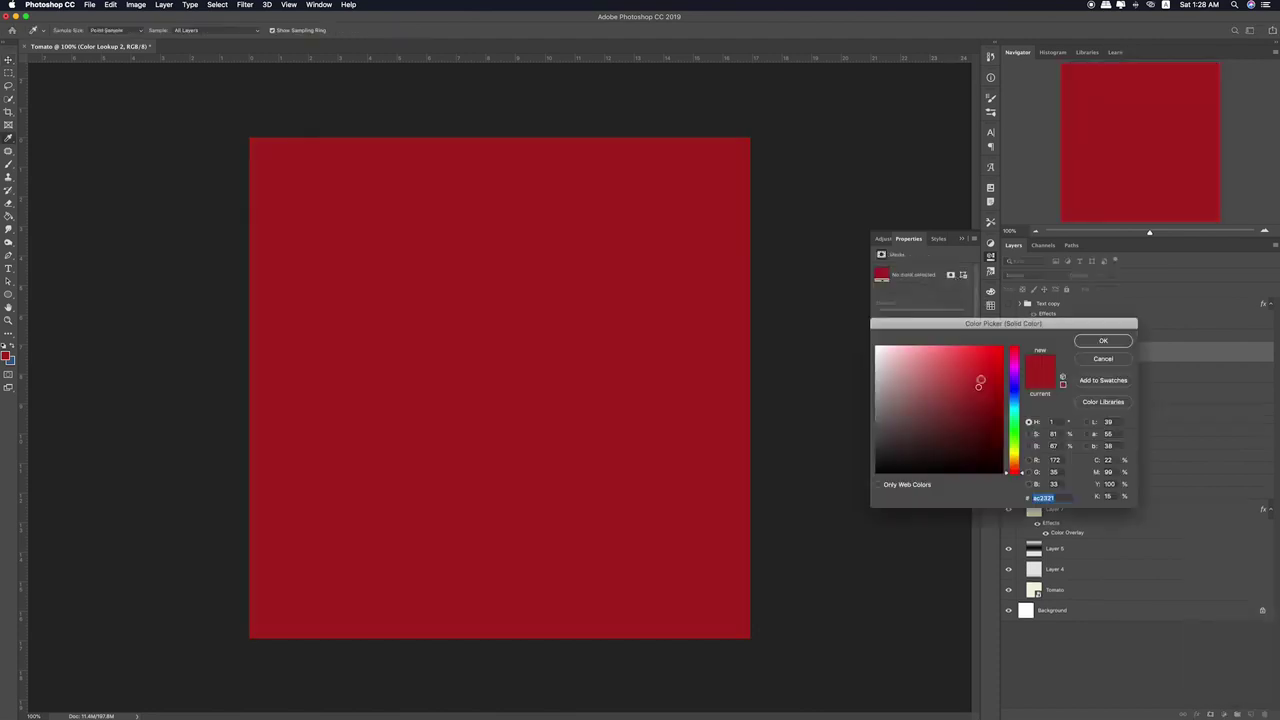
click(963, 434)
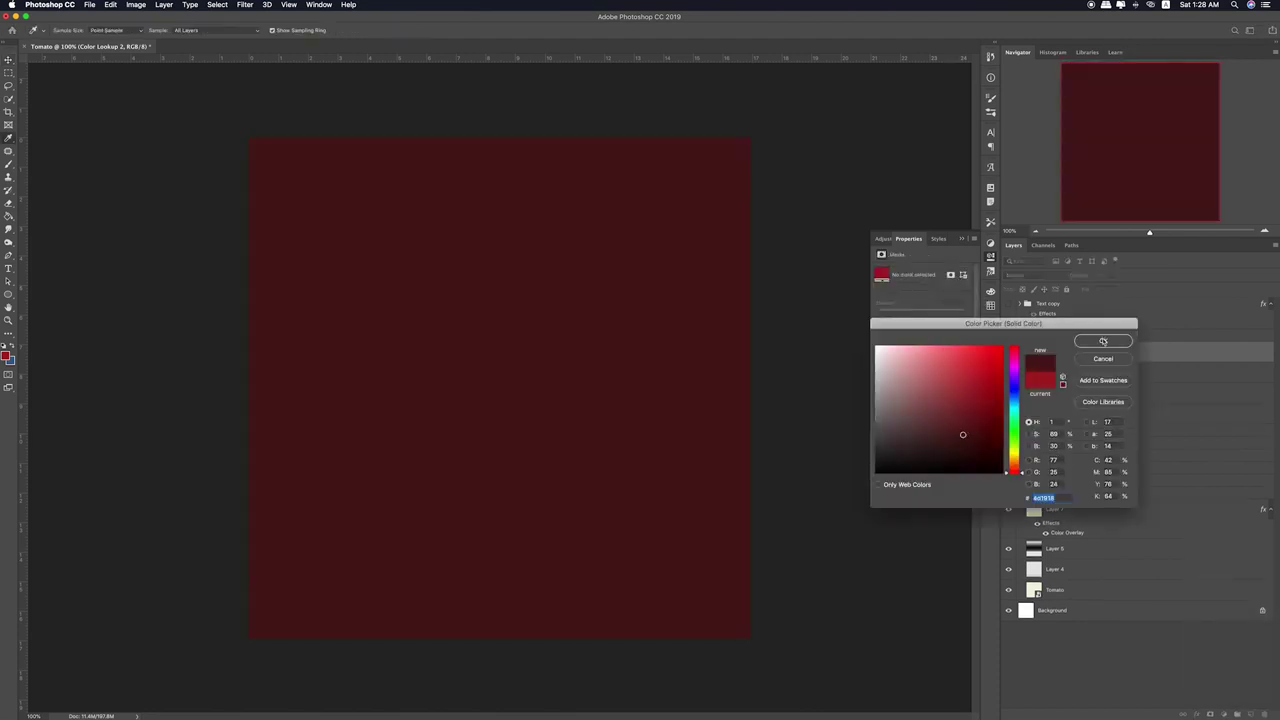
click(1103, 341)
- Set the dark red fill layer's blend mode to Soft Light, reduce its opacity and compare the image with and without it
click(1028, 275)
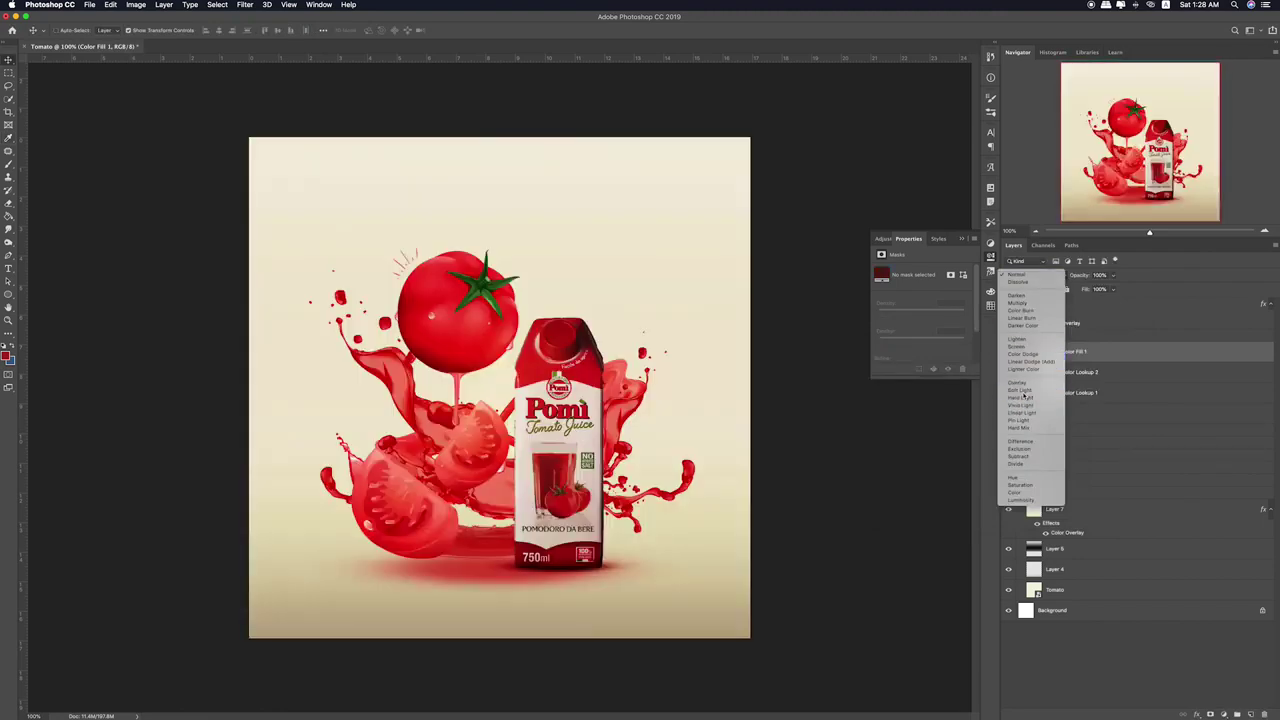
click(1020, 390)
click(1113, 275)
drag(1116, 289, 1092, 296)
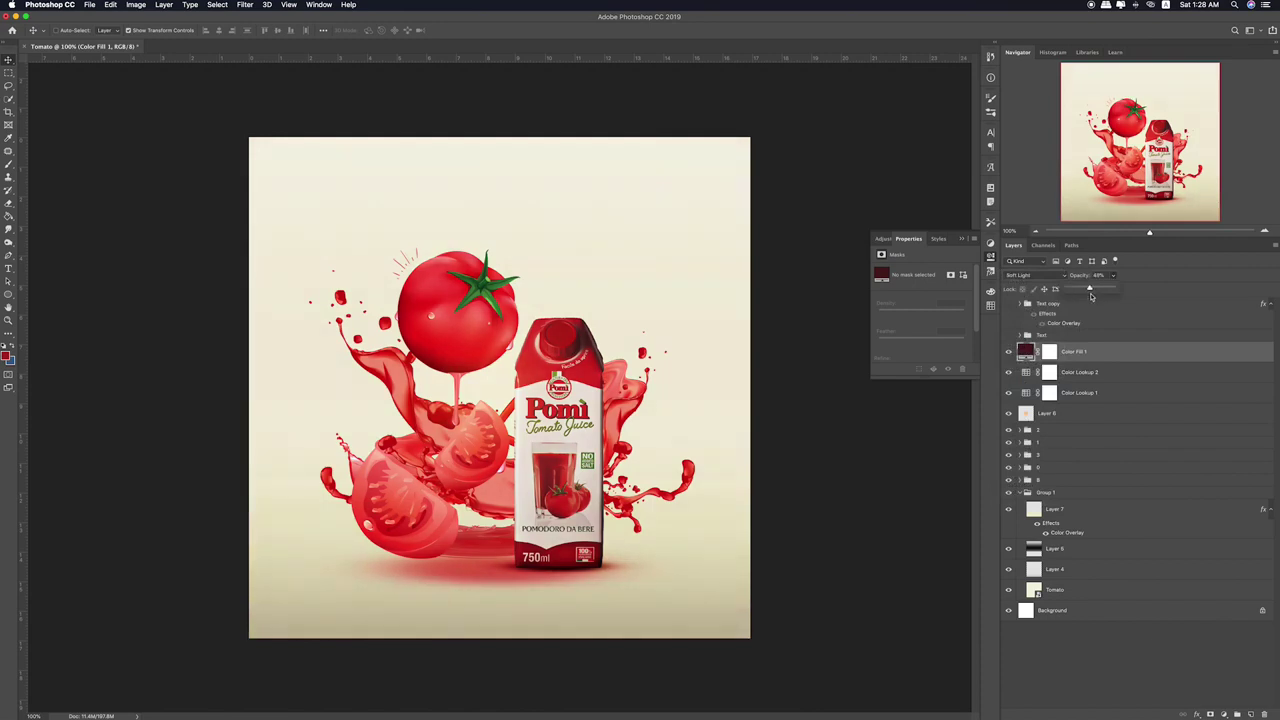
click(1009, 352)
click(1009, 352)
click(1113, 275)
drag(1103, 288, 1108, 296)
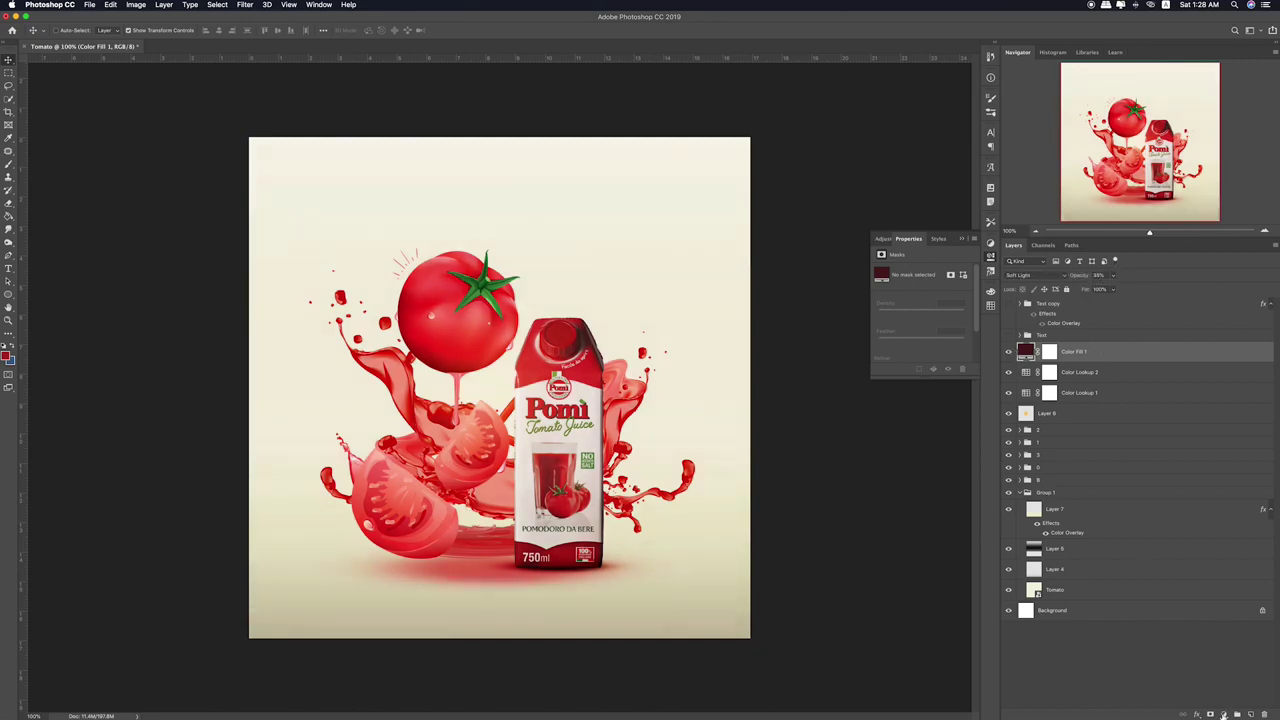
- Add a Hue/Saturation adjustment with a slight positive hue shift, slightly reduced saturation and a lightness of -1
click(1224, 714)
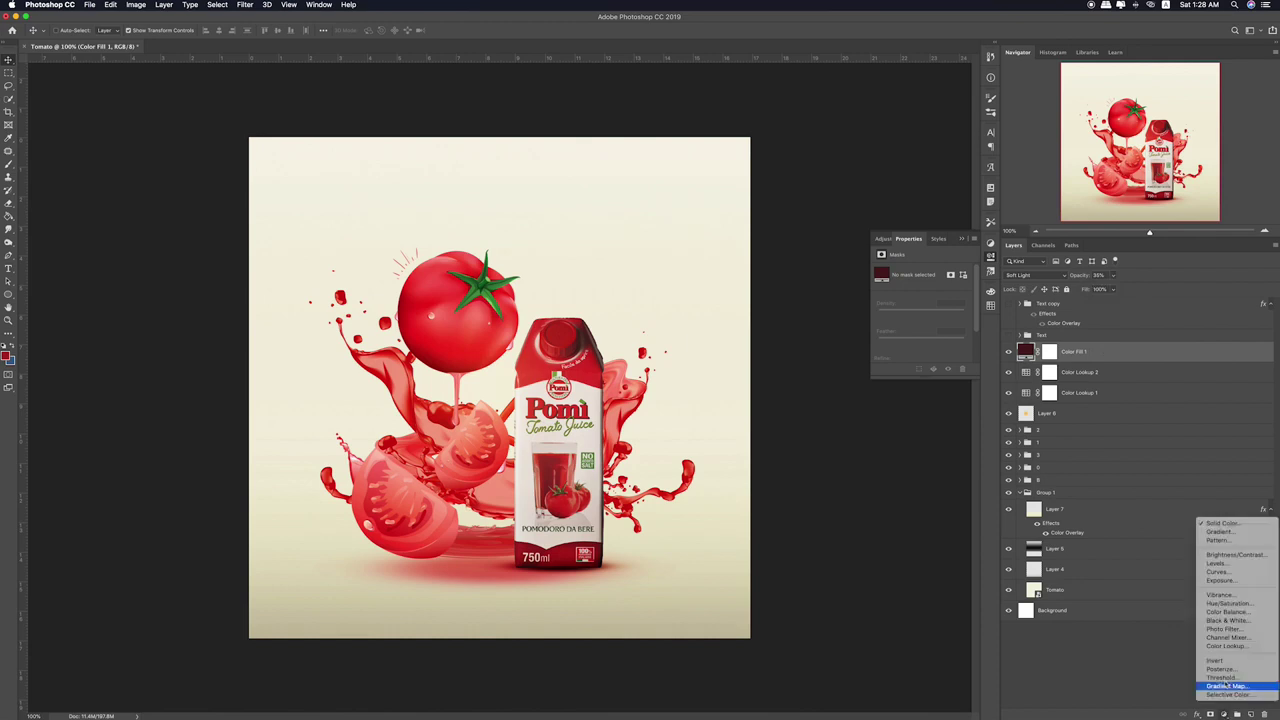
click(1228, 603)
mouse_move(921, 328)
mouse_down()
mouse_move(938, 331)
mouse_move(916, 330)
mouse_move(925, 310)
mouse_move(924, 349)
mouse_up()
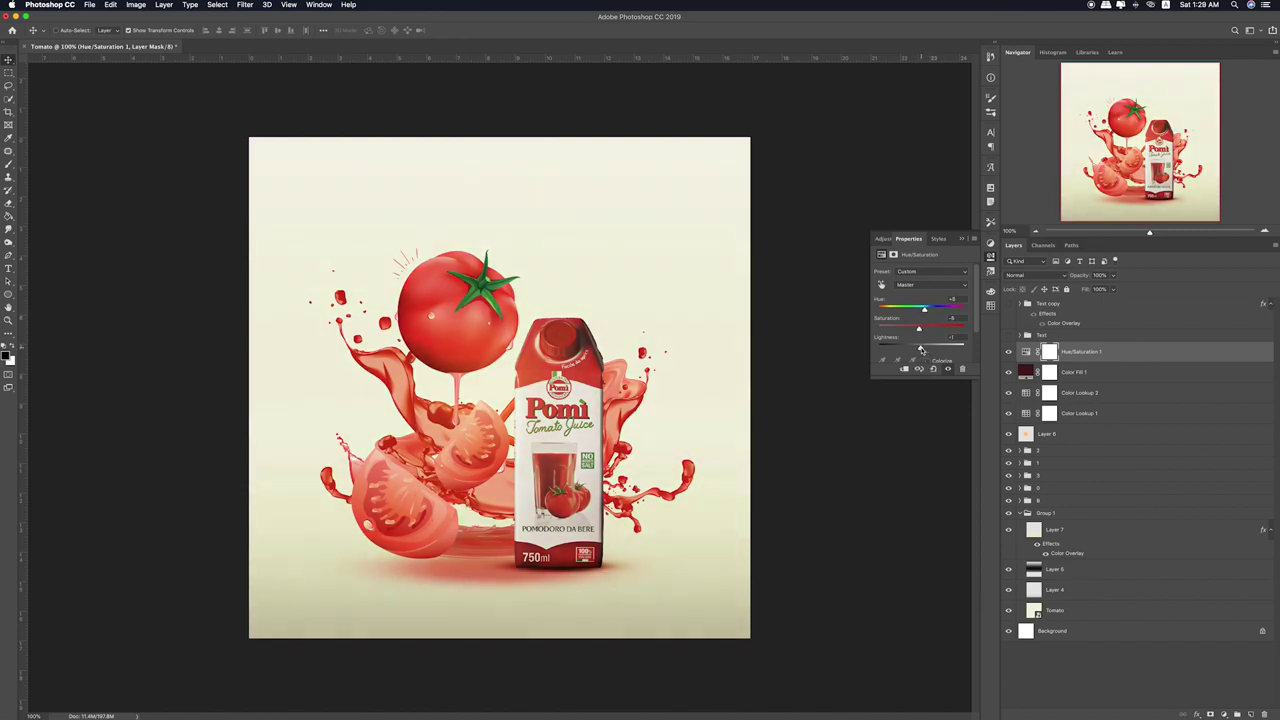
- Compare the image without the four adjustment layers, and group Hue/Saturation, Color Fill and both Color Lookup layers
click(1025, 352)
drag(1007, 411, 1008, 352)
shift+click(1107, 414)
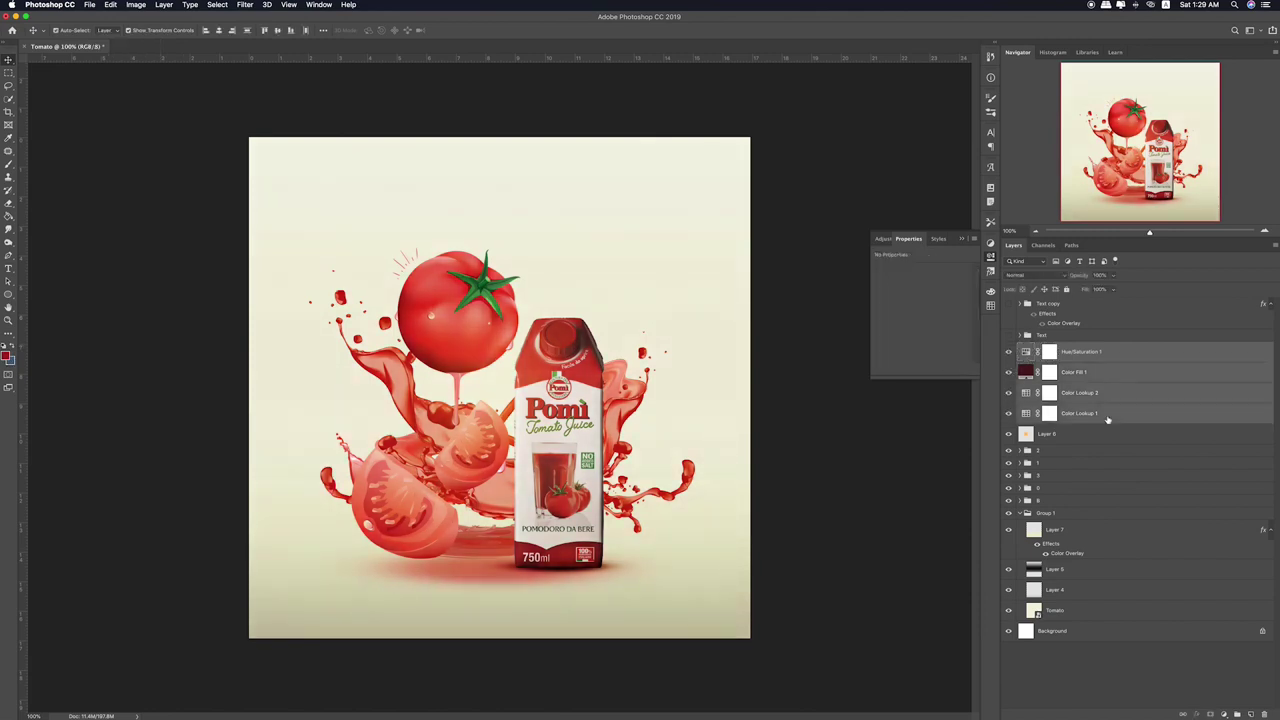
key(super+g)
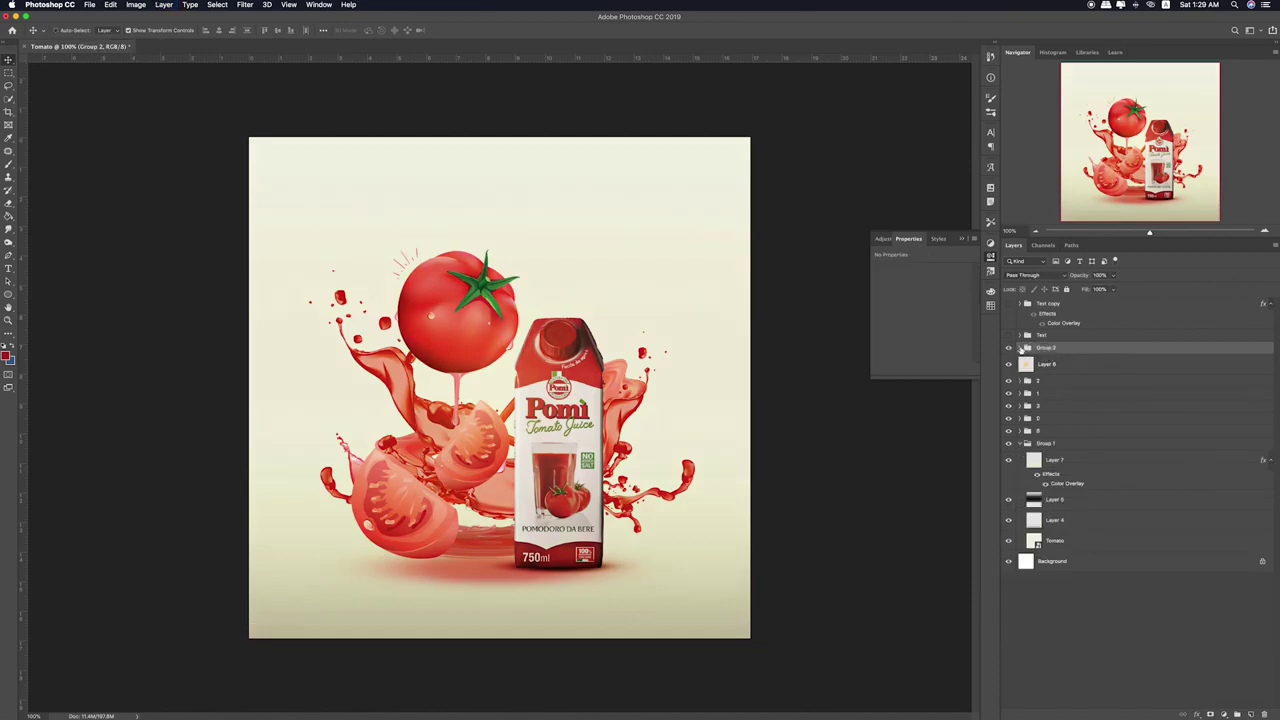
- Add a Vibrance adjustment at the top of the adjustments group with vibrance -10 and saturation +2, and collapse the group
click(1021, 347)
click(1095, 366)
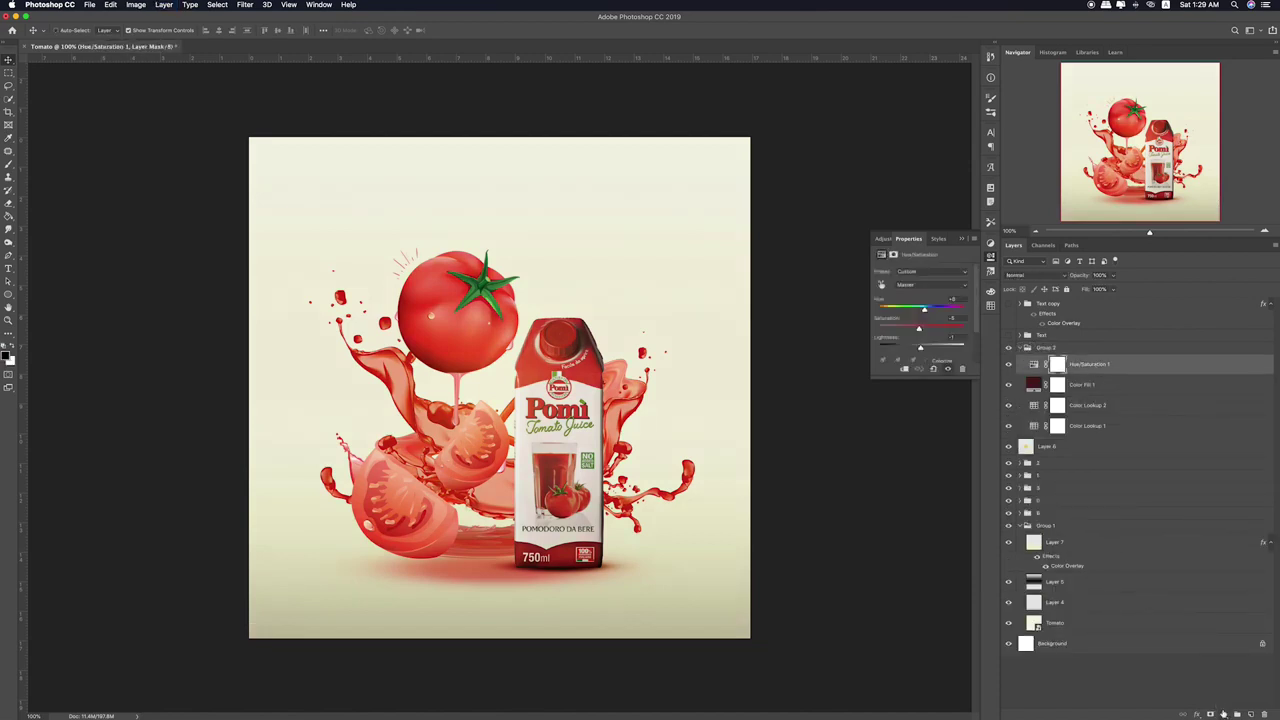
click(1223, 714)
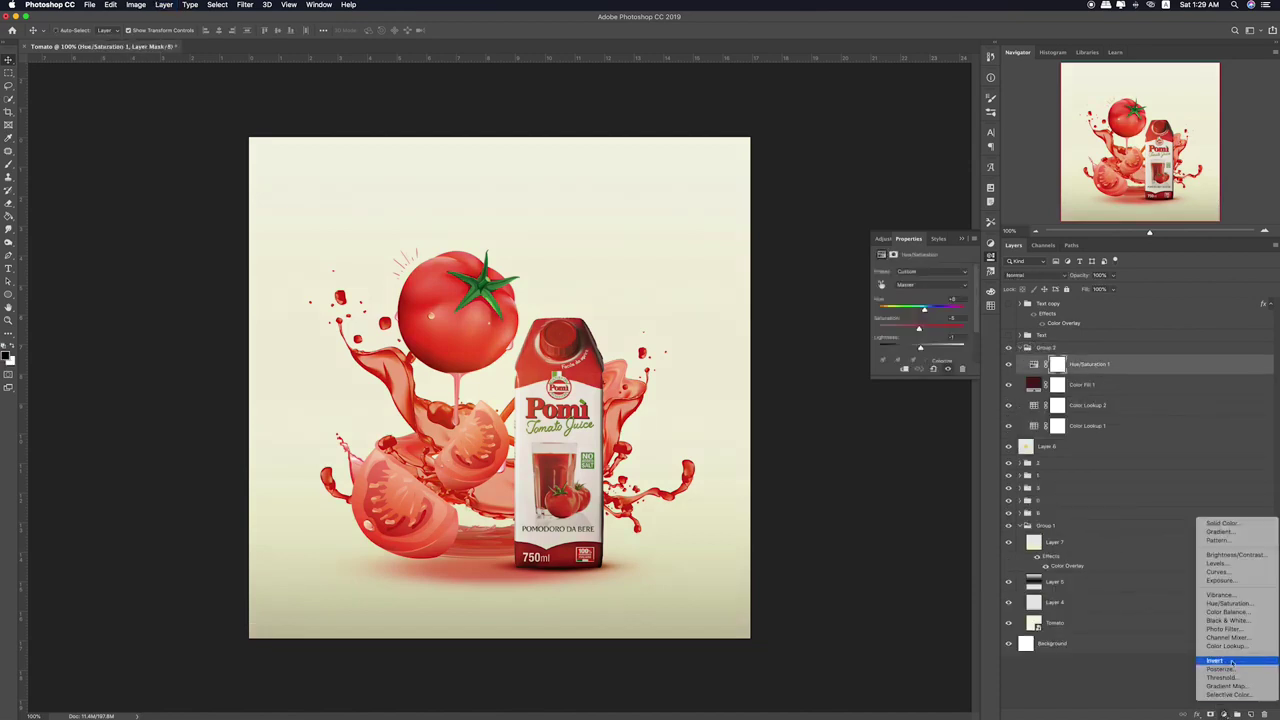
click(1236, 598)
mouse_move(920, 301)
mouse_down()
mouse_move(941, 301)
mouse_move(923, 302)
mouse_move(916, 284)
mouse_up()
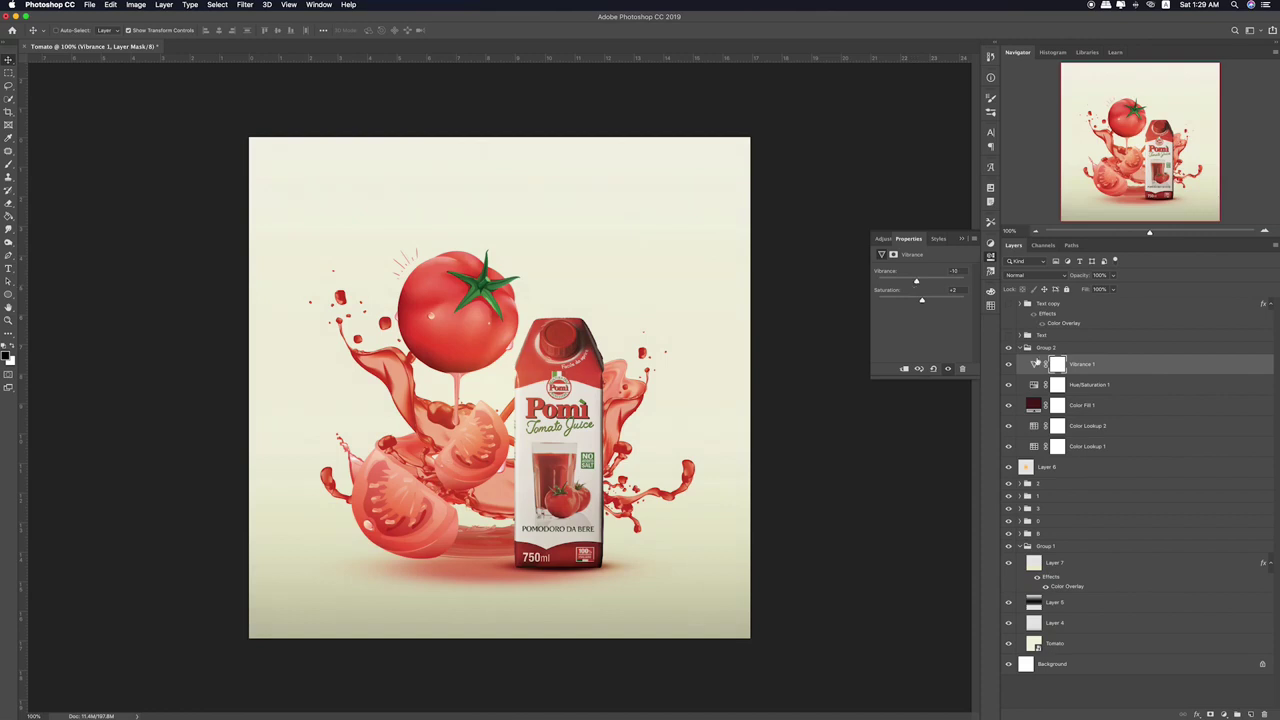
click(1035, 364)
click(1020, 348)
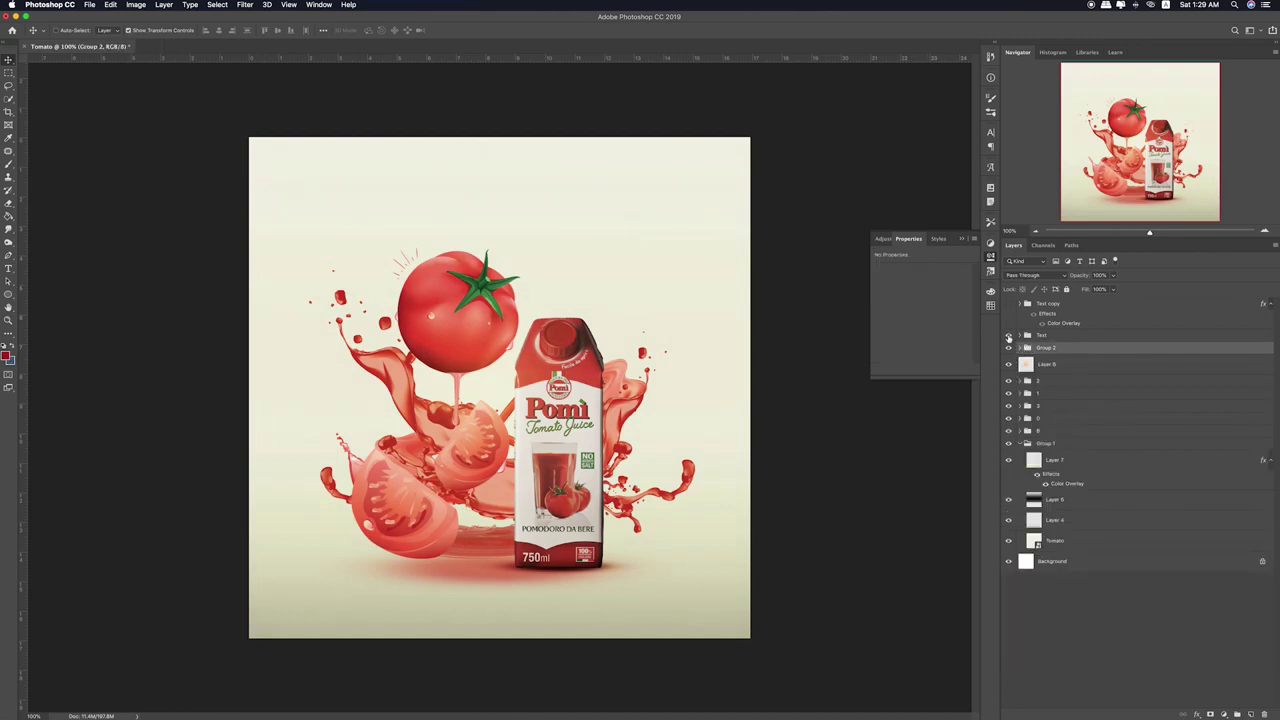
- Compare the red title in the Text group with the orange title in the Text copy group
click(1008, 336)
click(1008, 336)
click(1008, 336)
click(1009, 304)
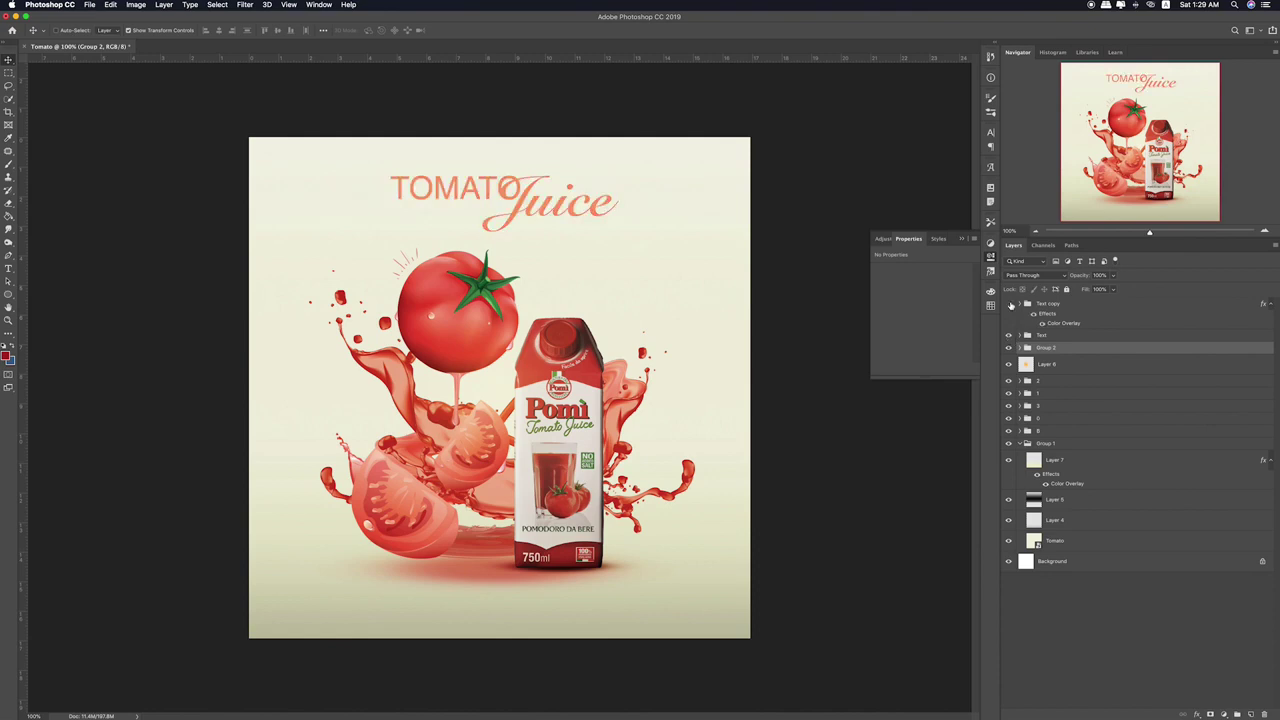
click(1009, 304)
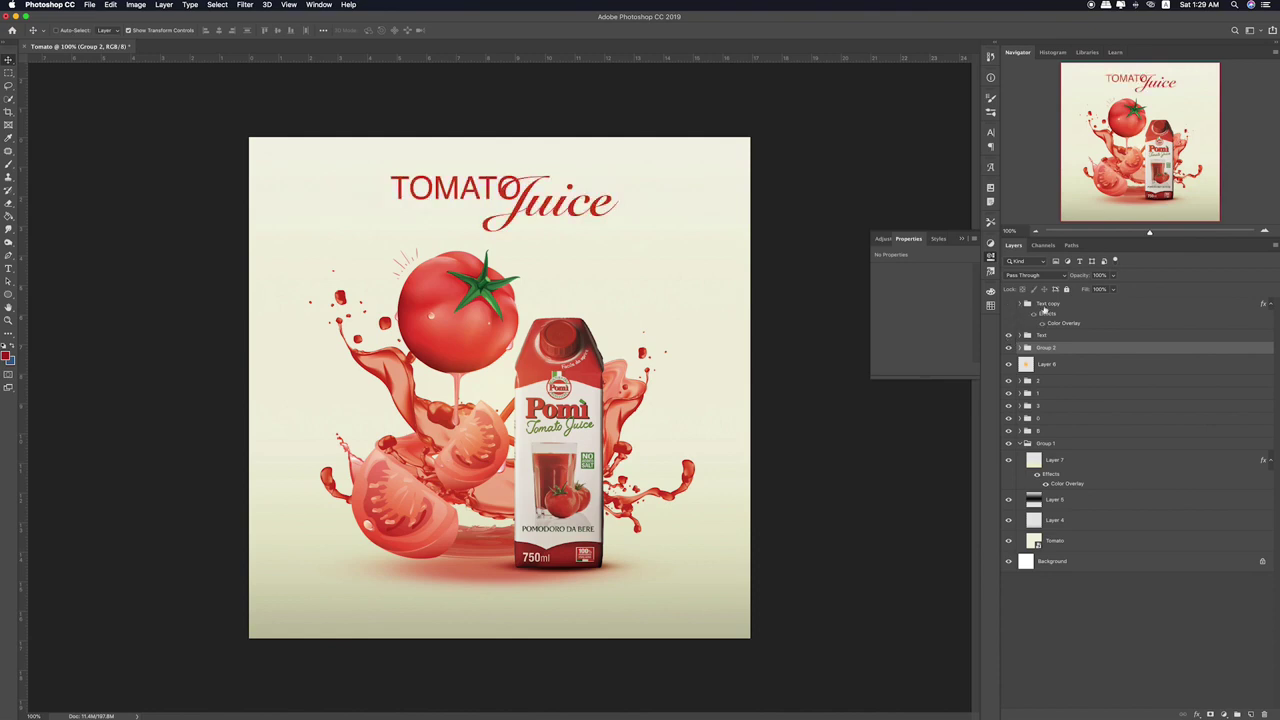
- Select both the Text and Text copy groups and move the title slightly lower on the poster
click(1045, 308)
click(1009, 304)
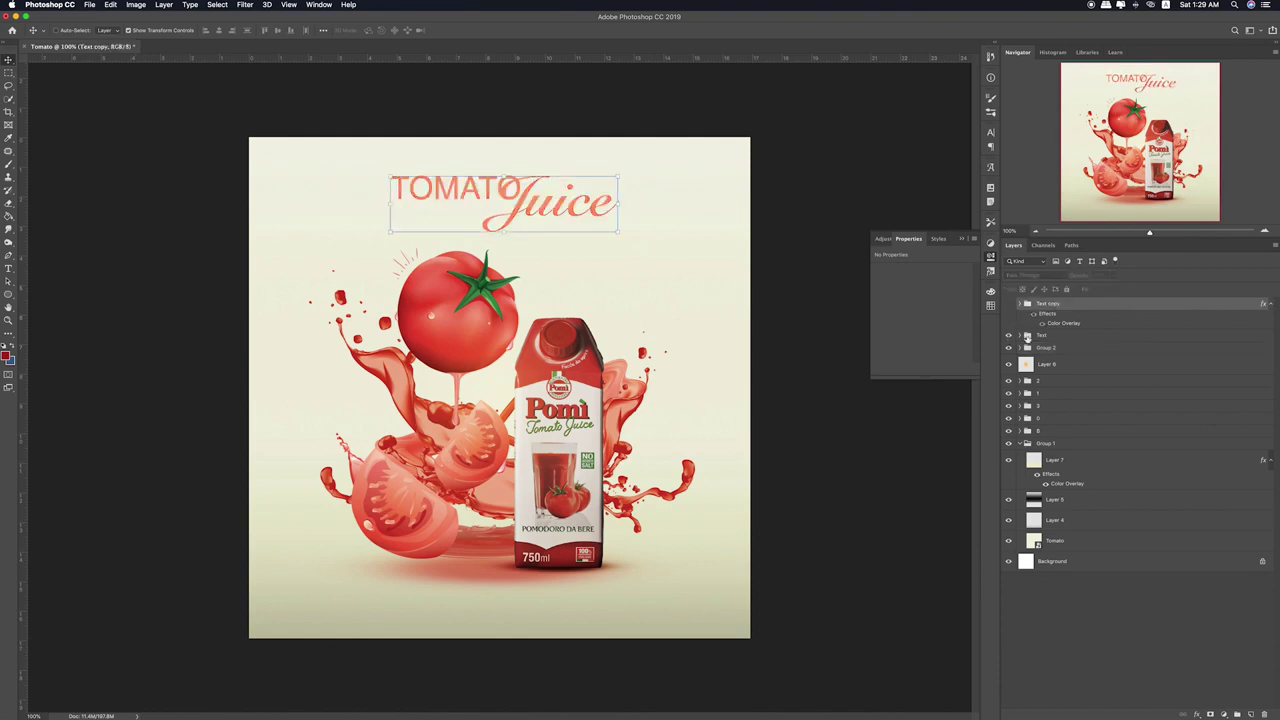
click(1033, 313)
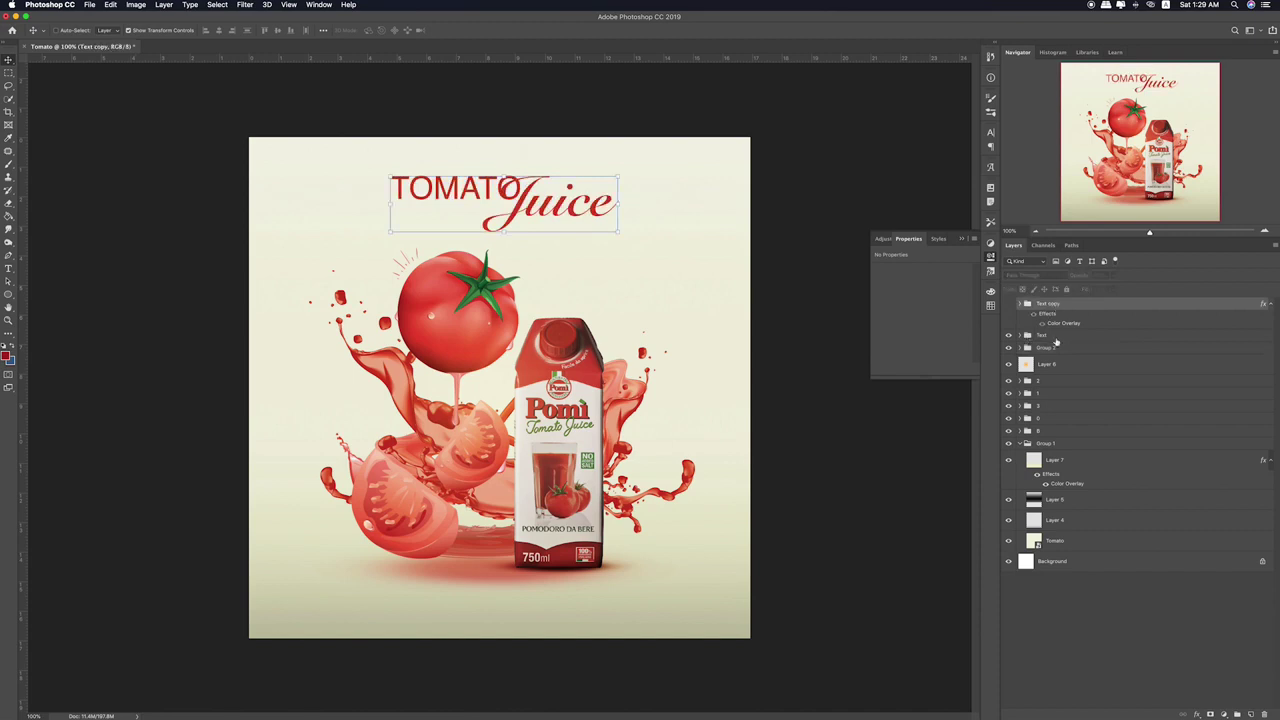
shift+click(1056, 341)
drag(584, 212, 590, 226)
click(9, 74)
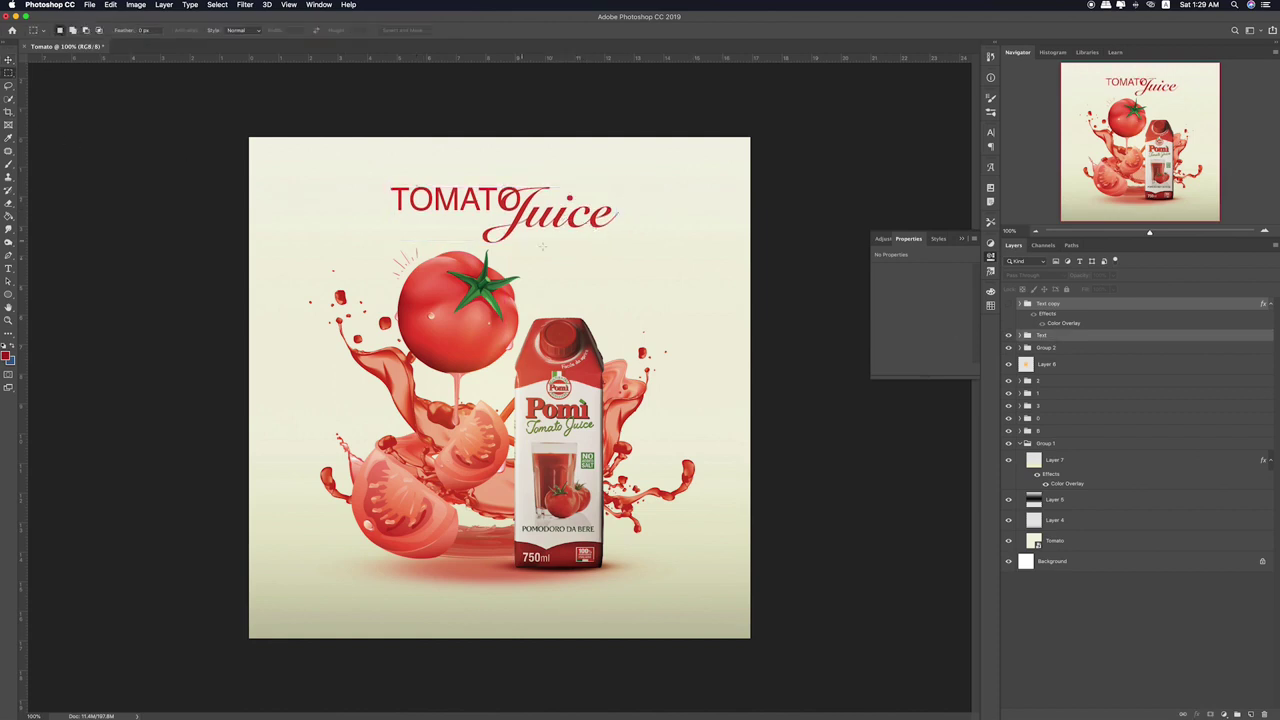
- Save the document to the Desktop as a layered Photoshop file named GIF 1.psd
click(90, 5)
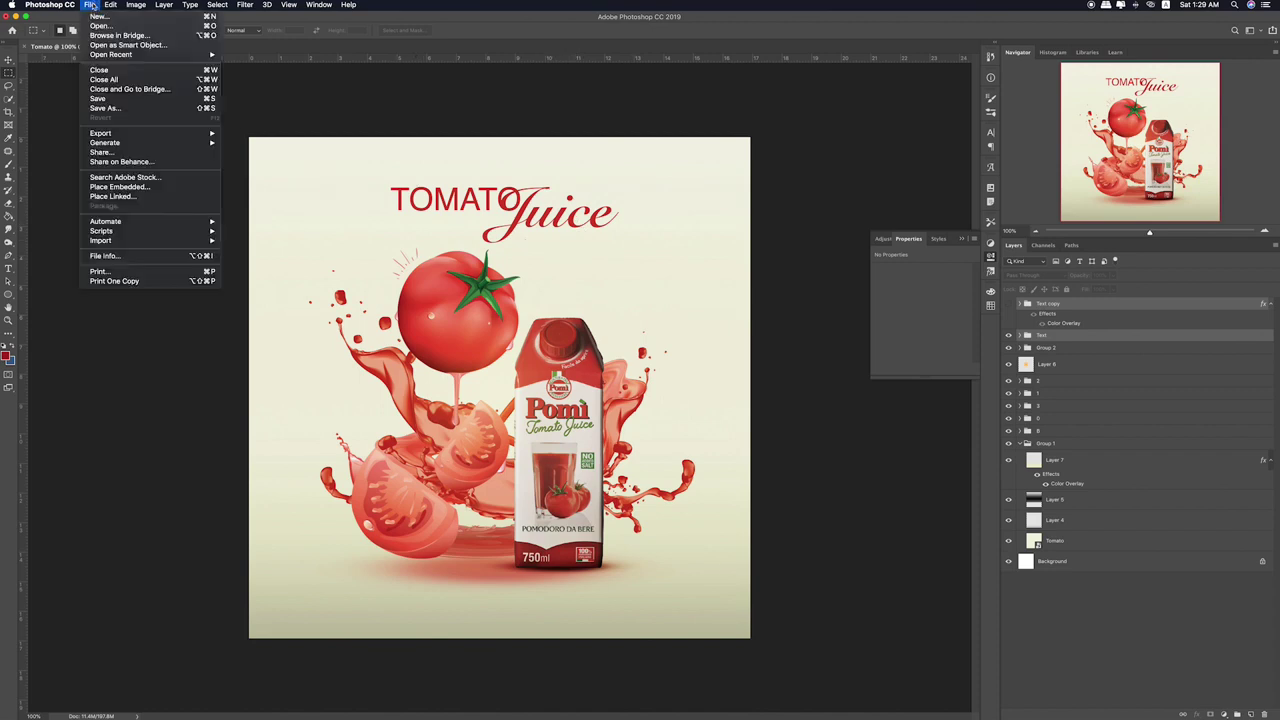
click(107, 108)
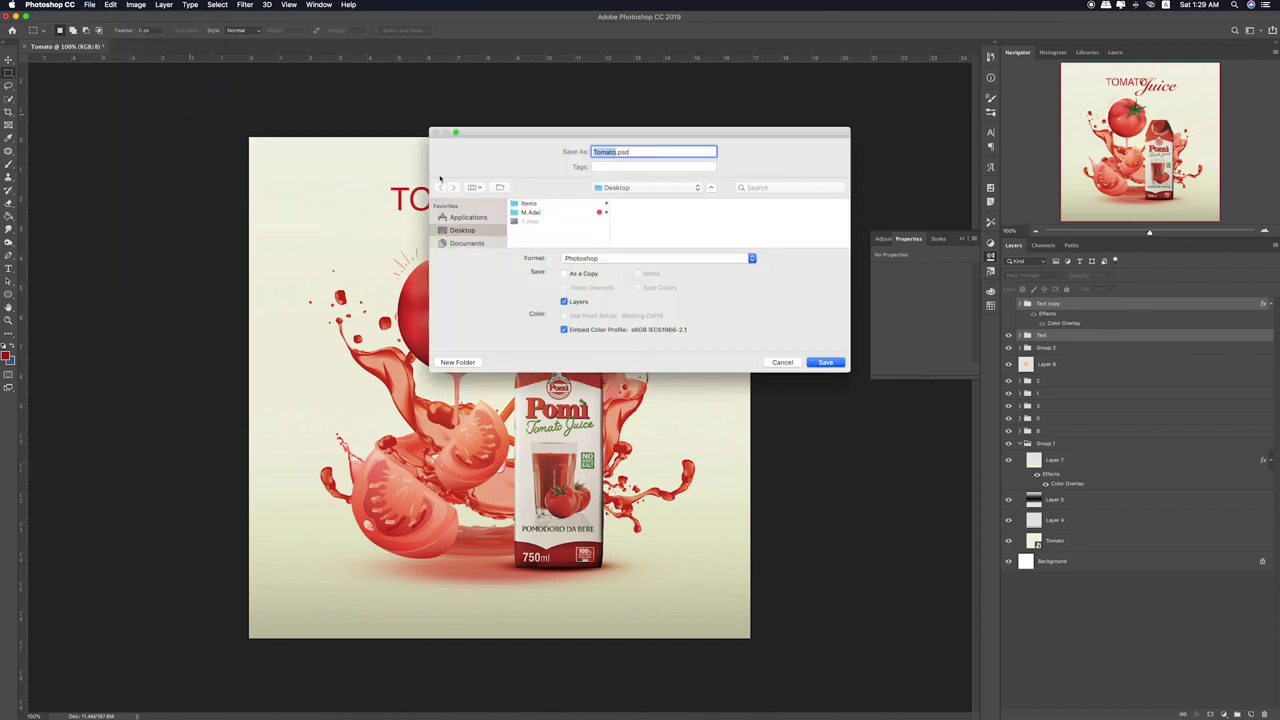
text(RSD)
key(BackSpace)
key(BackSpace)
click(822, 362)
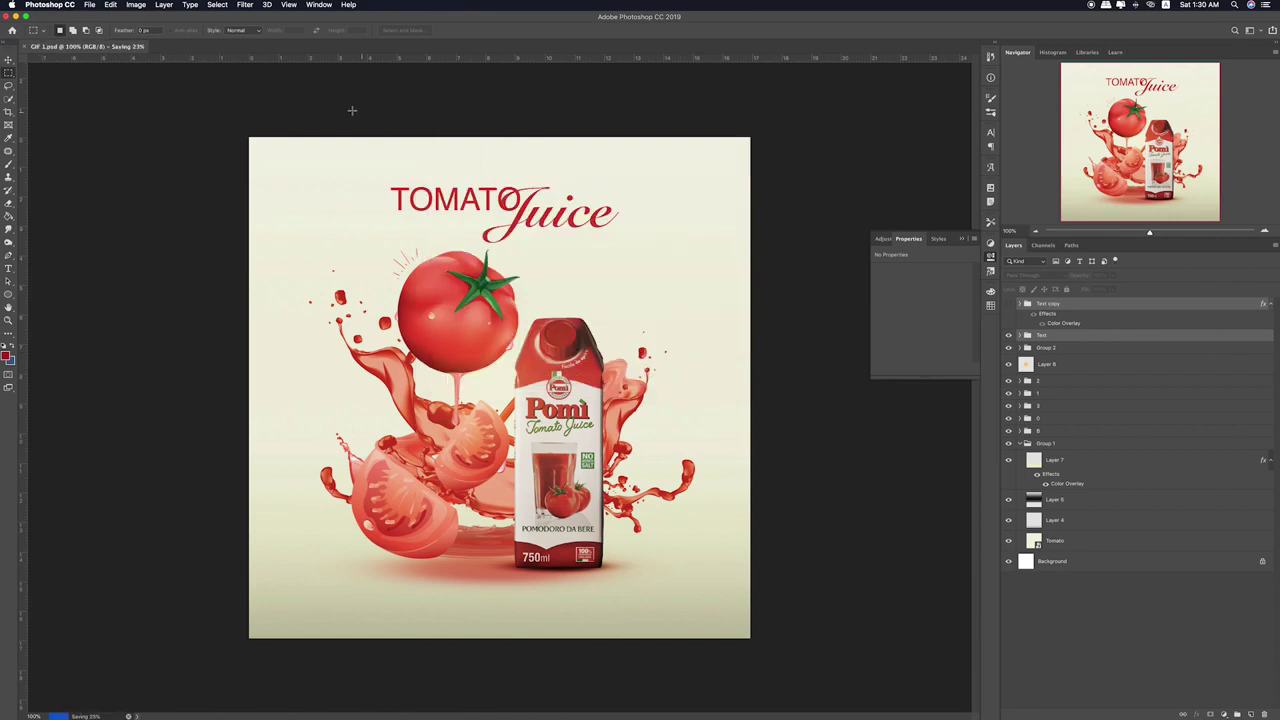
- Save a JPEG version of GIF 1 to the Desktop at quality 12 (Maximum) with the Baseline Standard format option
click(89, 4)
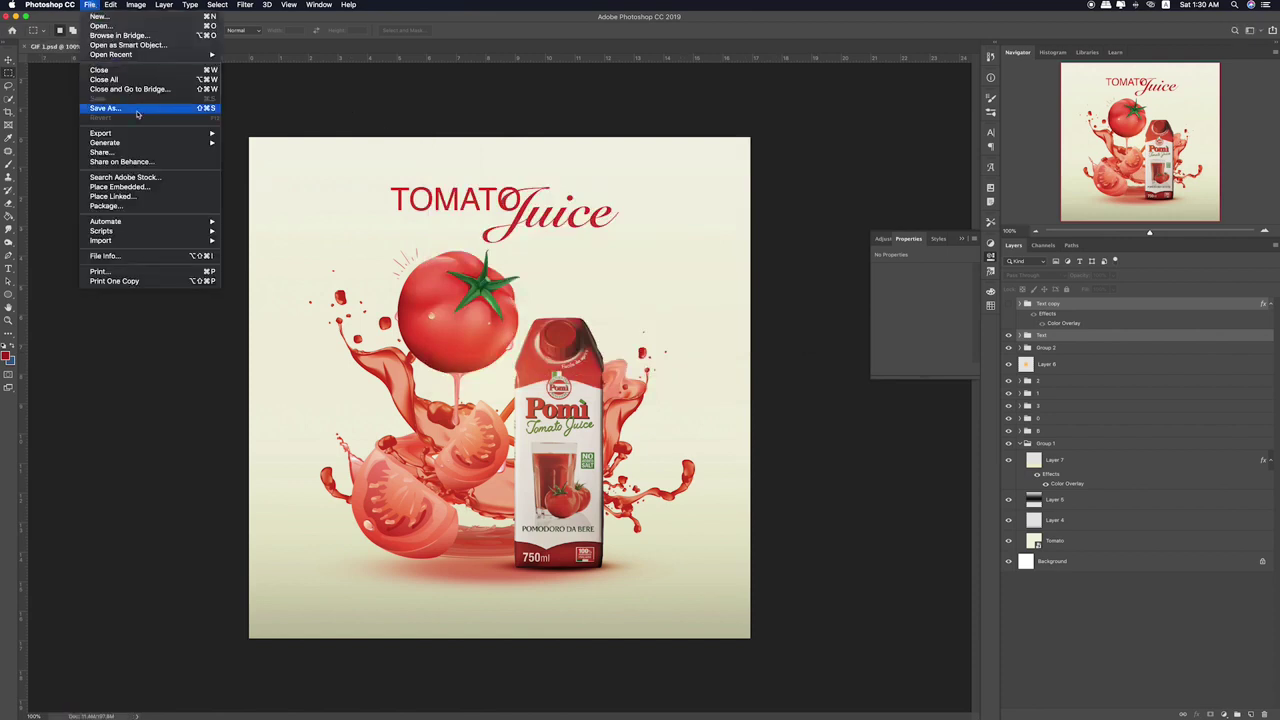
click(105, 107)
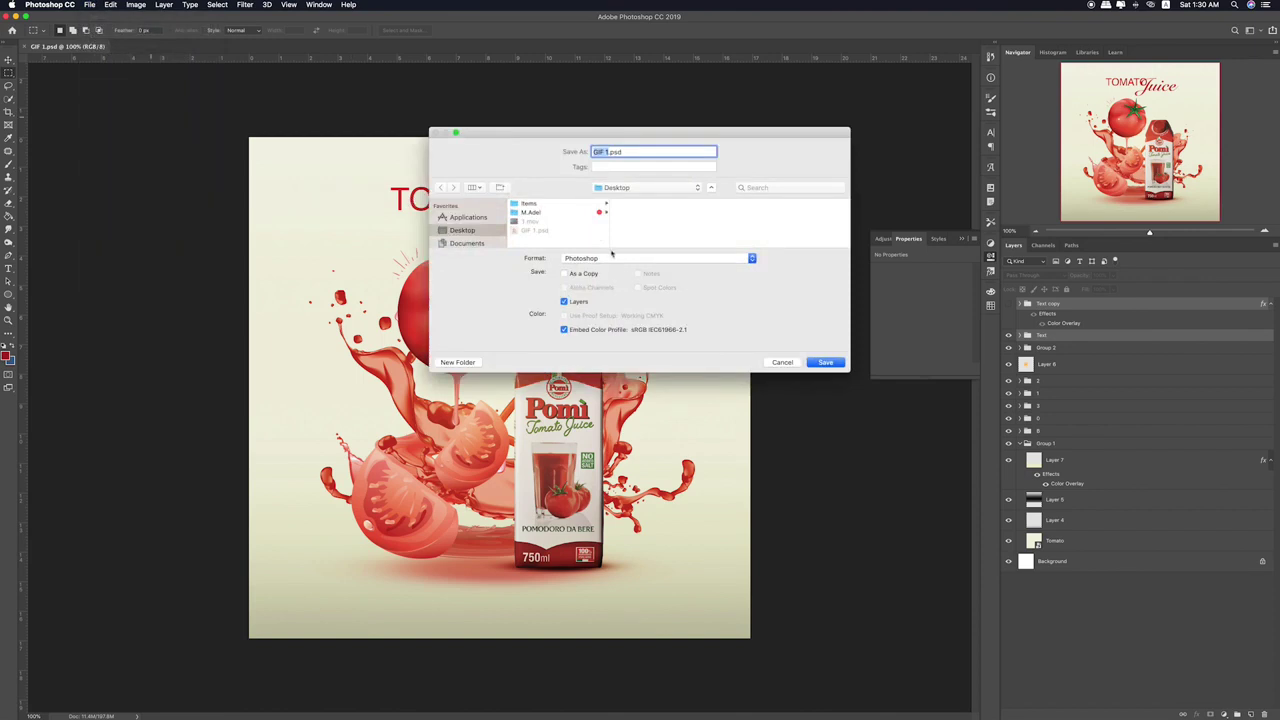
click(612, 257)
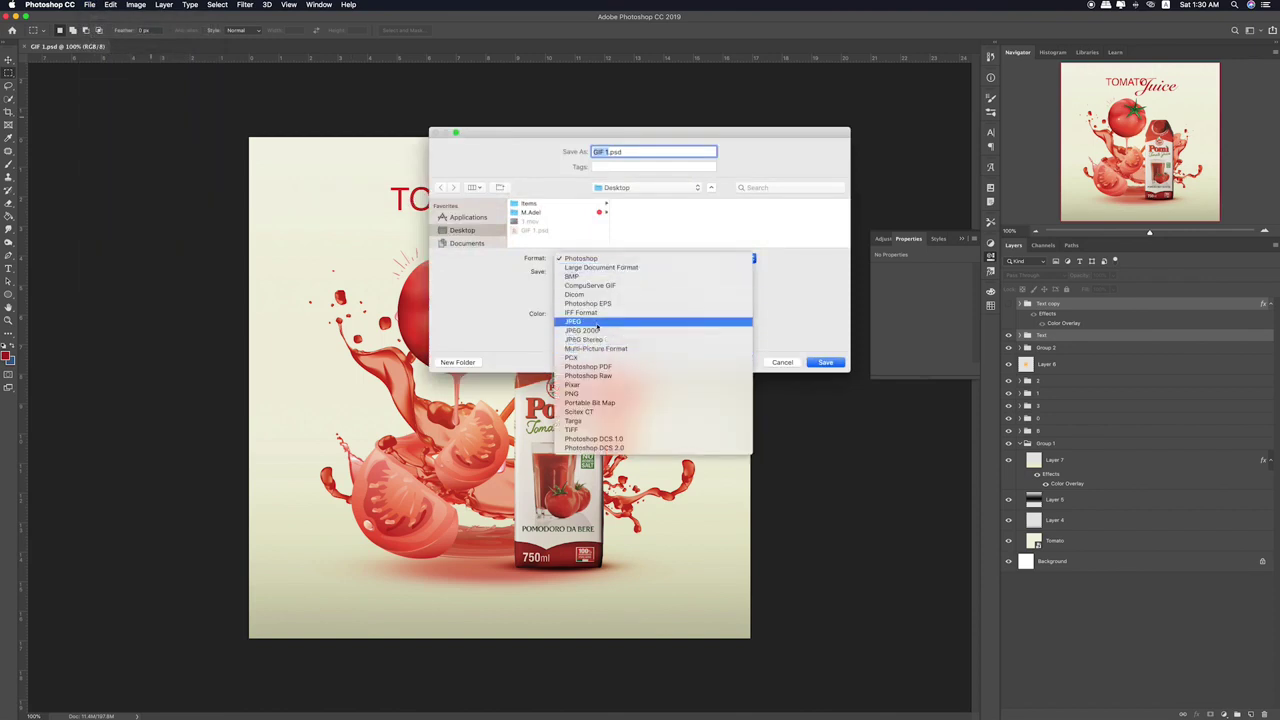
click(596, 324)
click(825, 363)
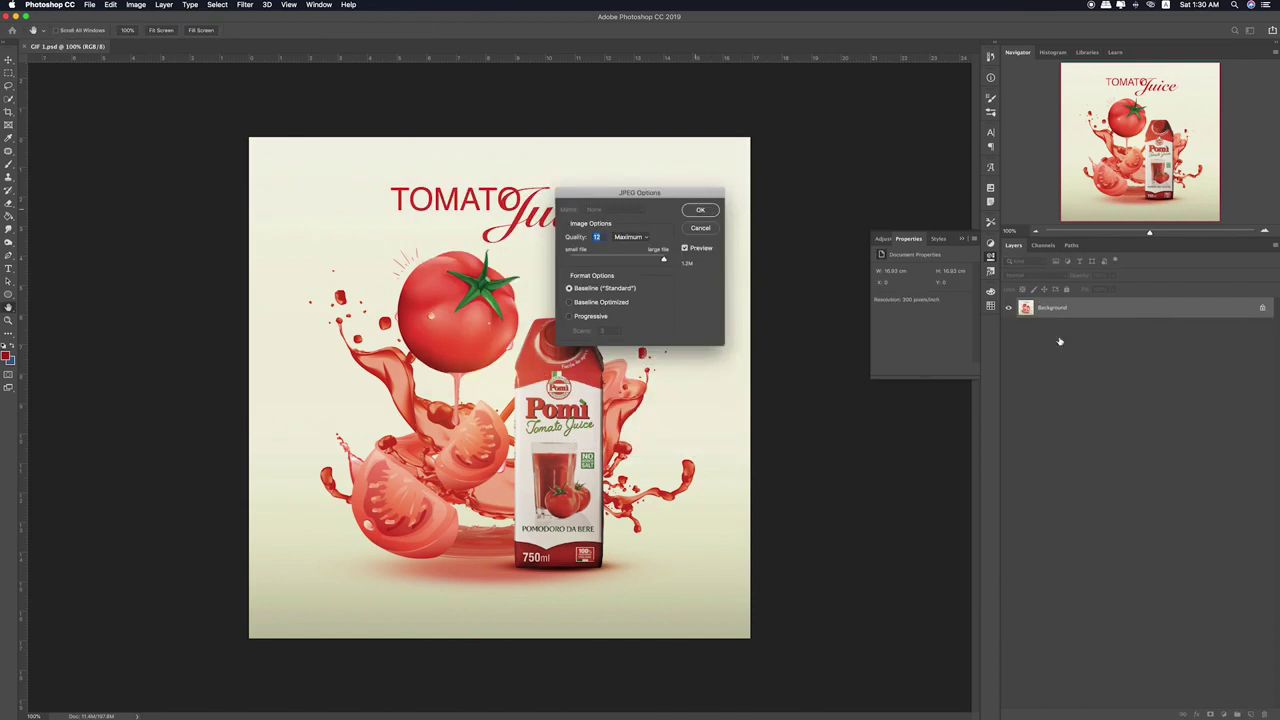
key(Return)
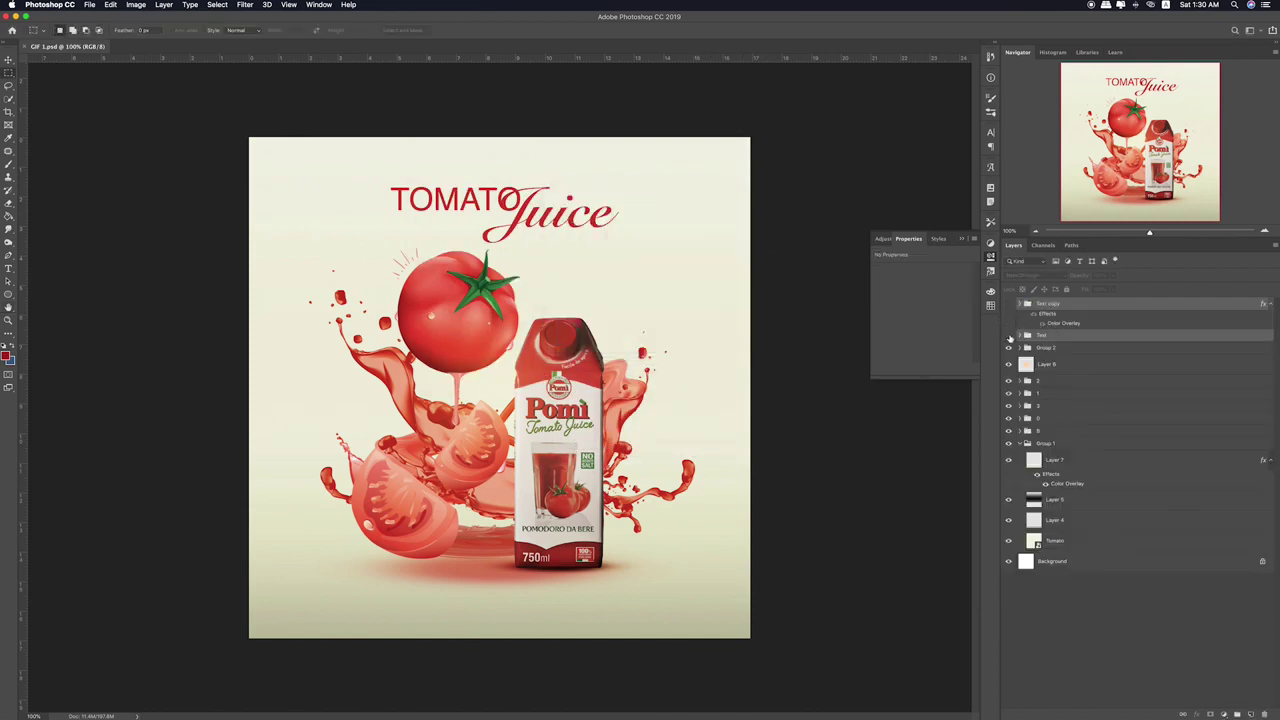
- Hide the red Text group and show the orange Text copy group, then select Group 2
click(1009, 336)
click(1009, 304)
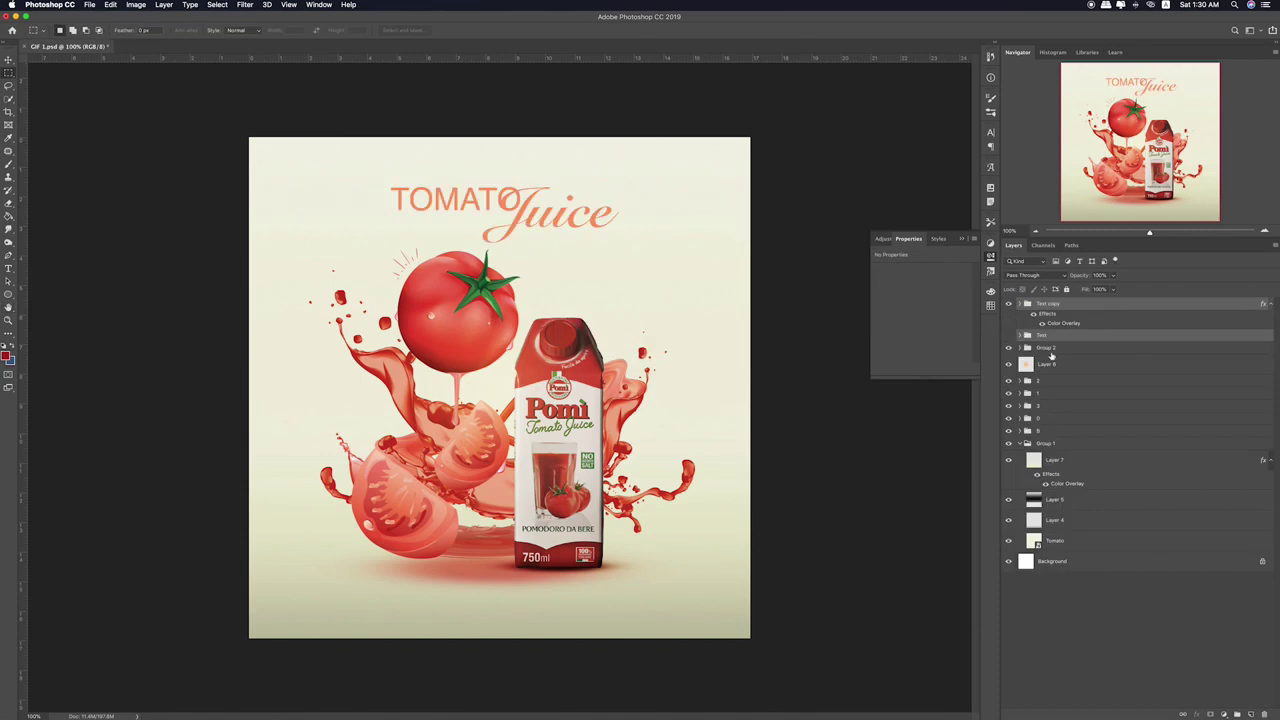
click(1050, 349)
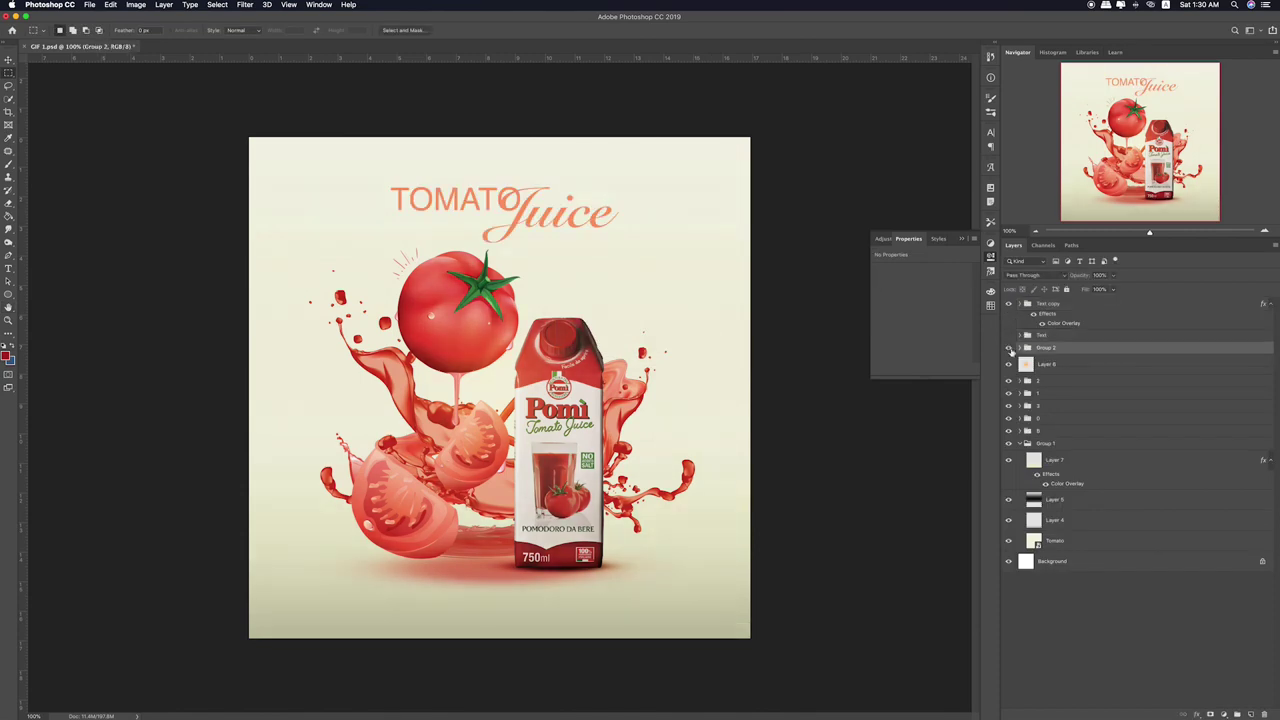
- Scale the Layer 6 glow down to about 8.4 cm wide and reposition it over the splash
click(1009, 364)
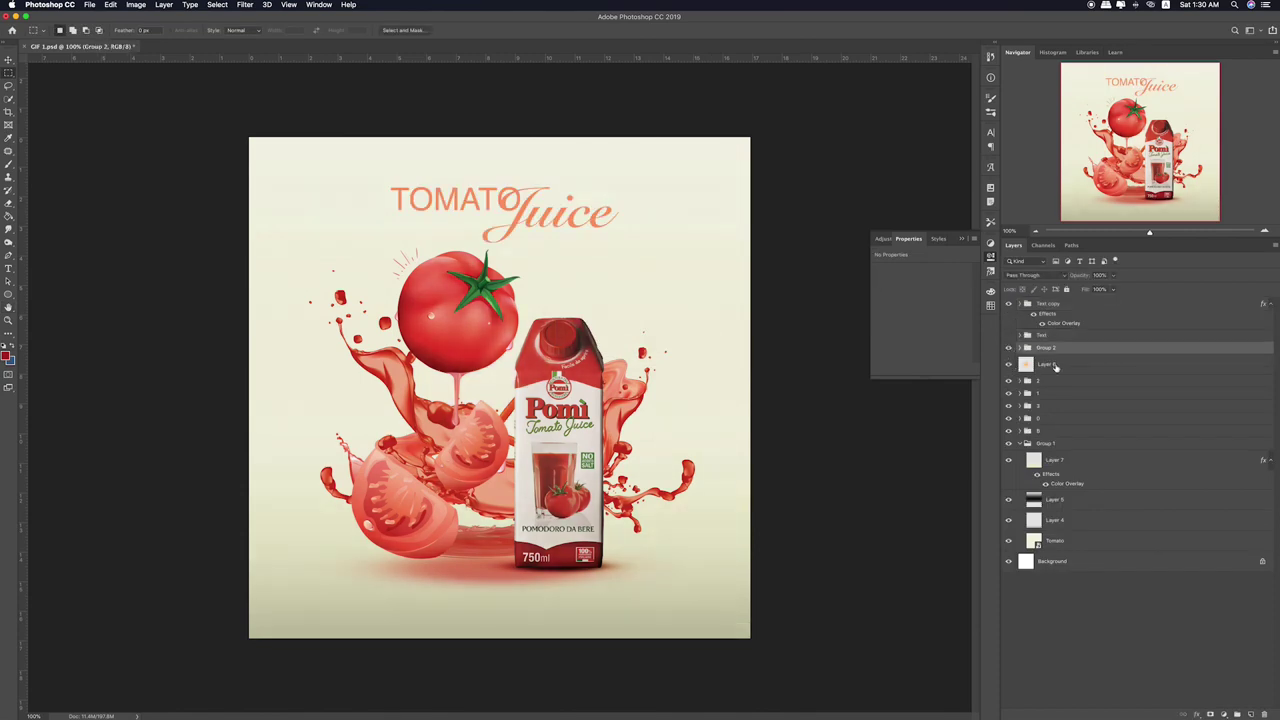
click(1050, 364)
key(v)
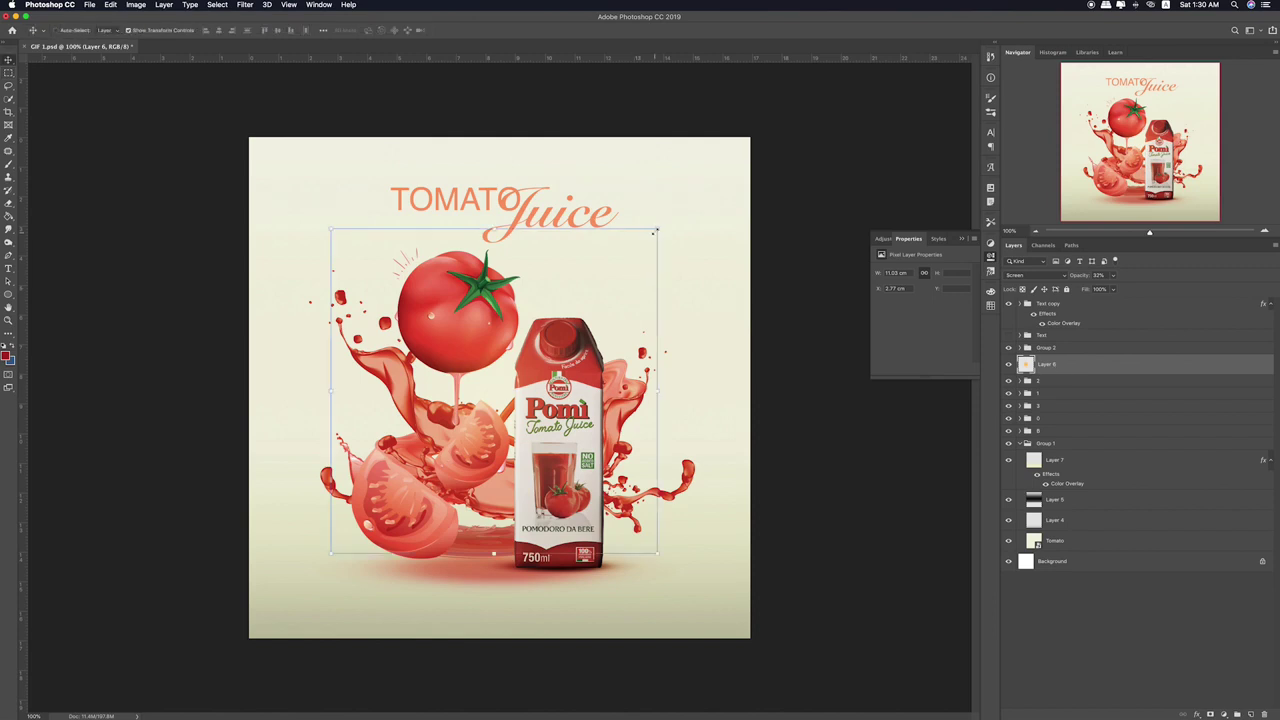
drag(657, 229, 580, 305)
key(Return)
drag(519, 430, 540, 405)
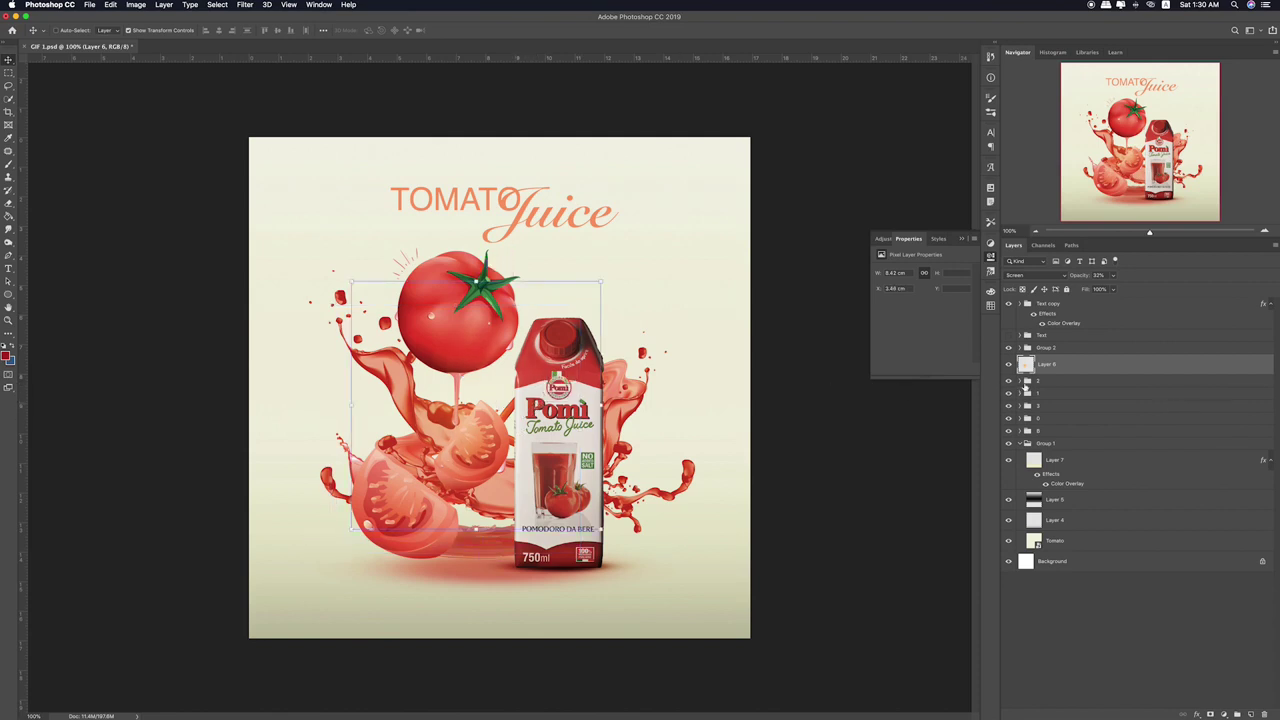
- Expand group 2 and shift its small Tomato2 droplet slightly on the front tomato slice
click(1015, 384)
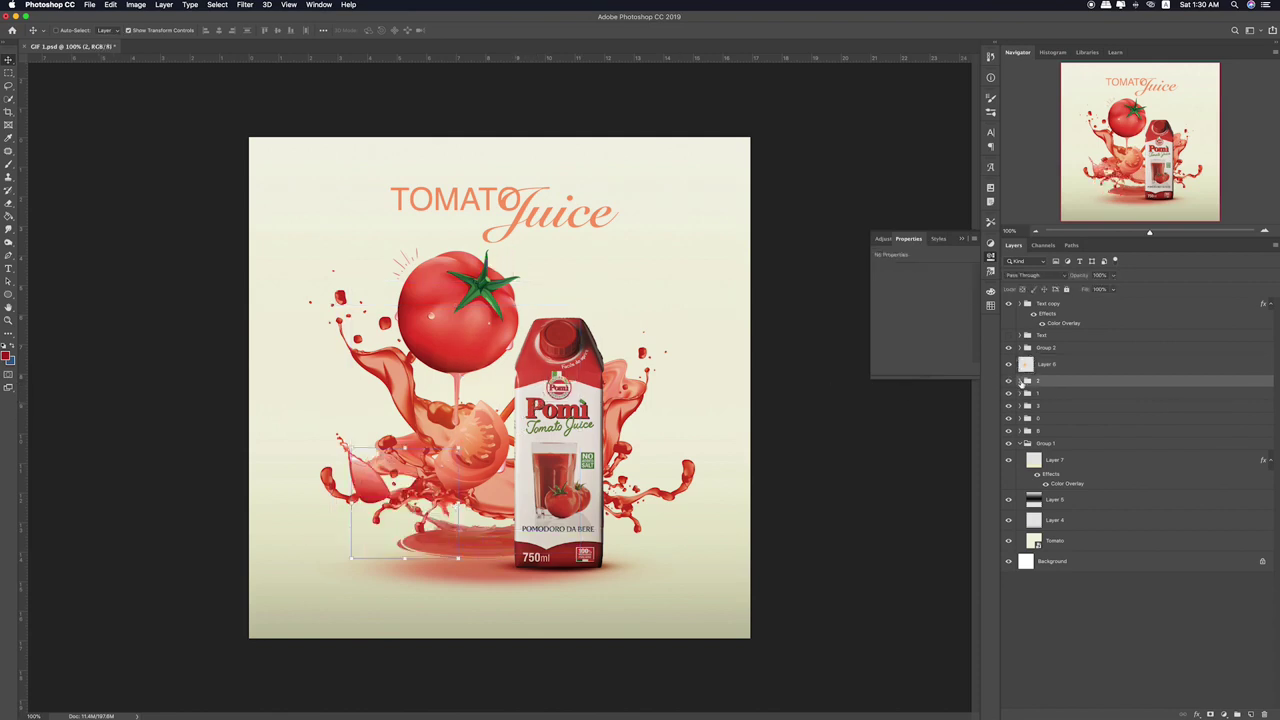
click(1020, 381)
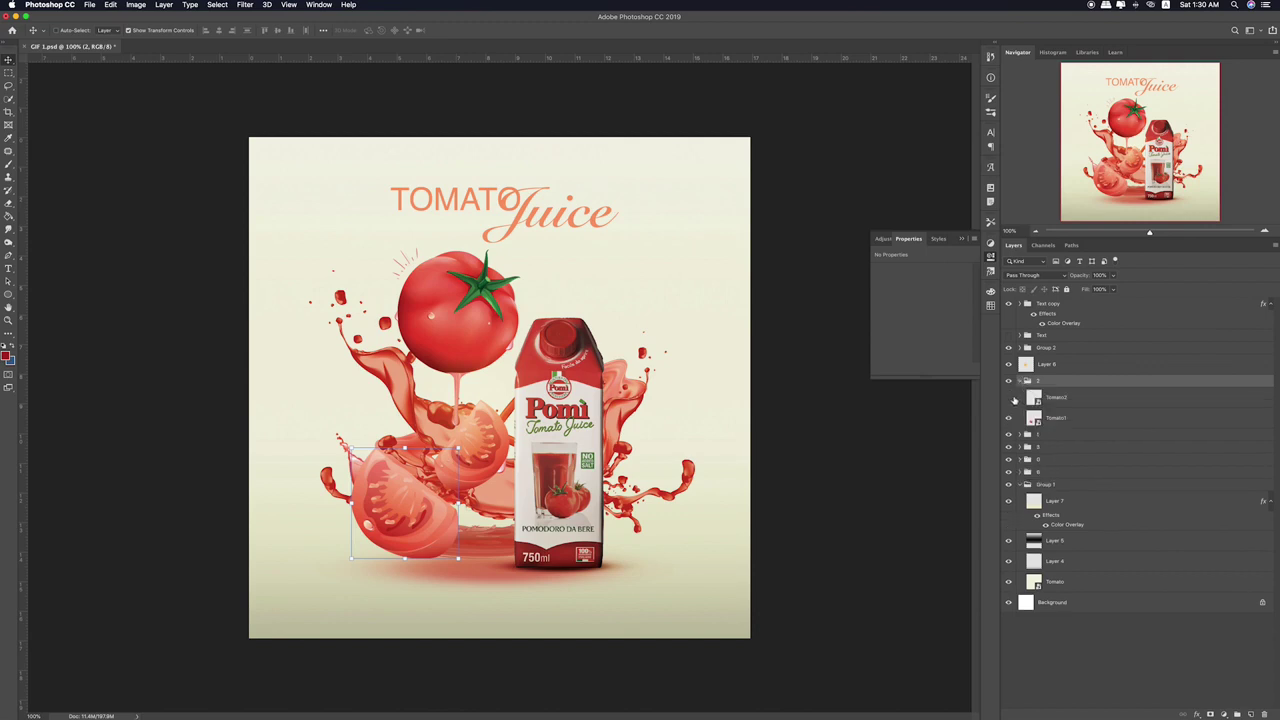
click(1062, 398)
drag(406, 531, 412, 537)
key(Left)
key(Down)
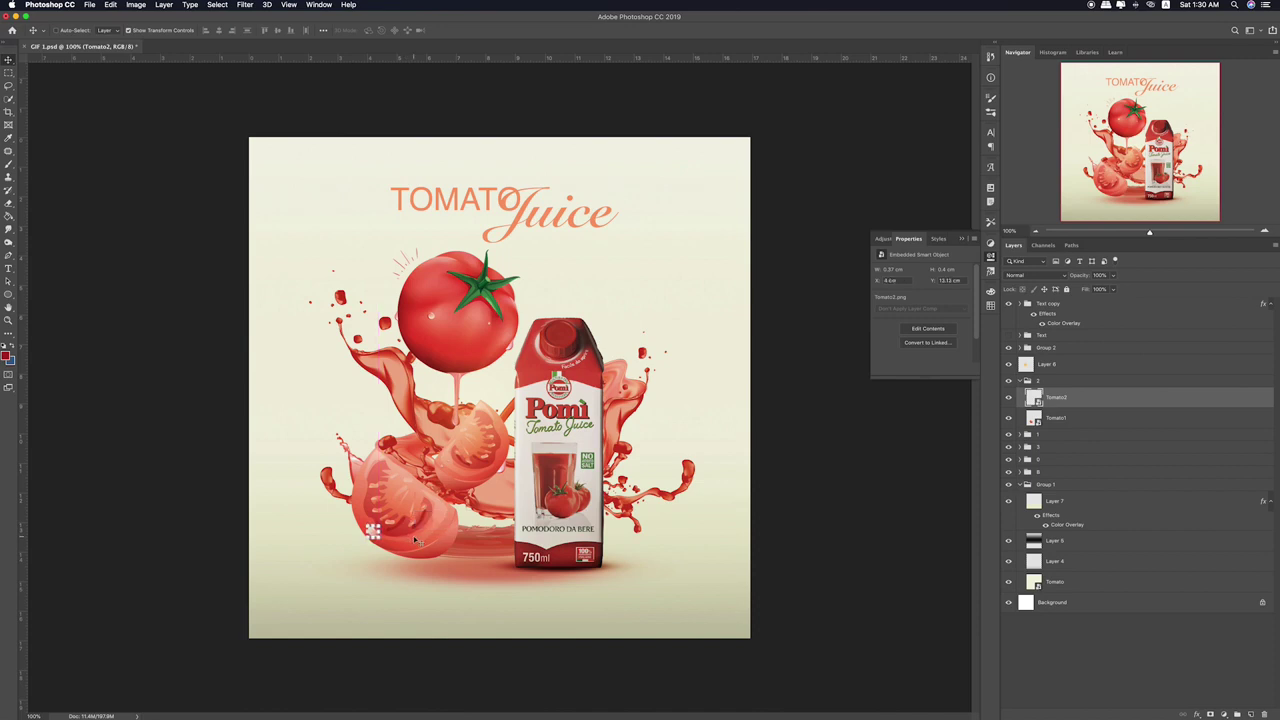
- Rotate the front tomato slice in group 2 slightly counterclockwise and adjust its position
click(1081, 416)
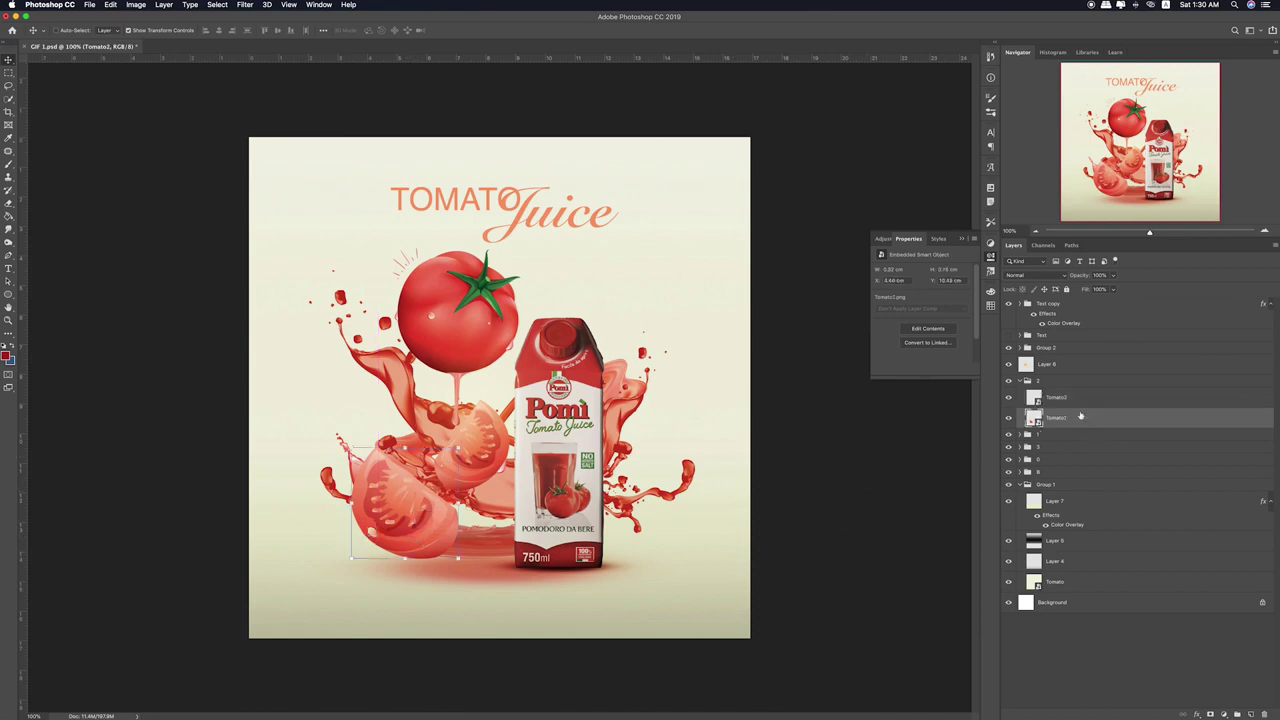
click(1066, 386)
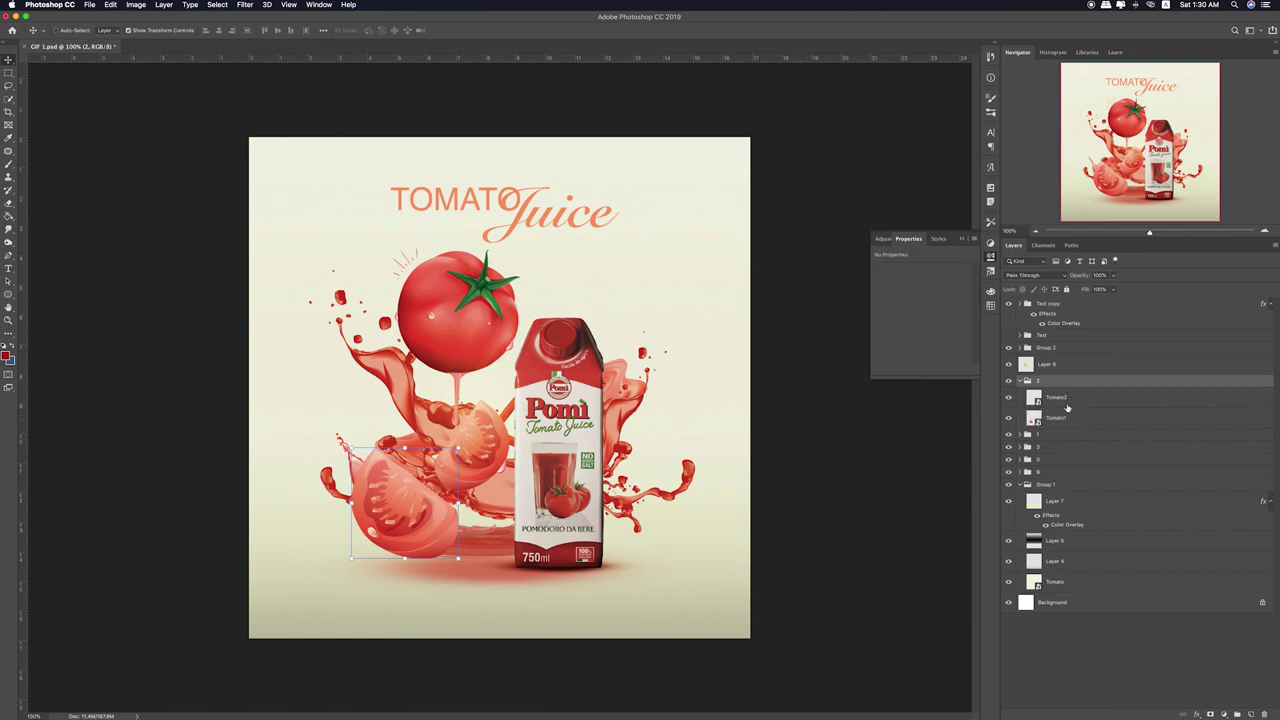
key(super+t)
drag(487, 436, 469, 436)
key(Return)
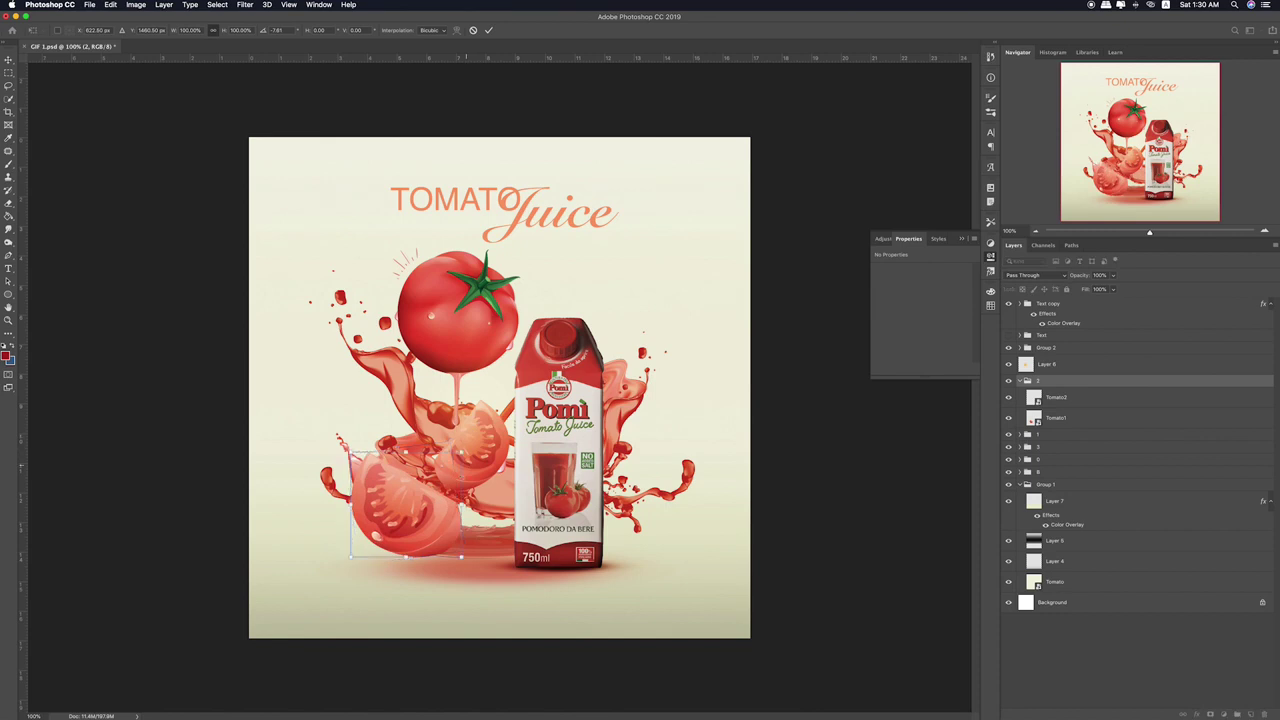
drag(429, 520, 431, 522)
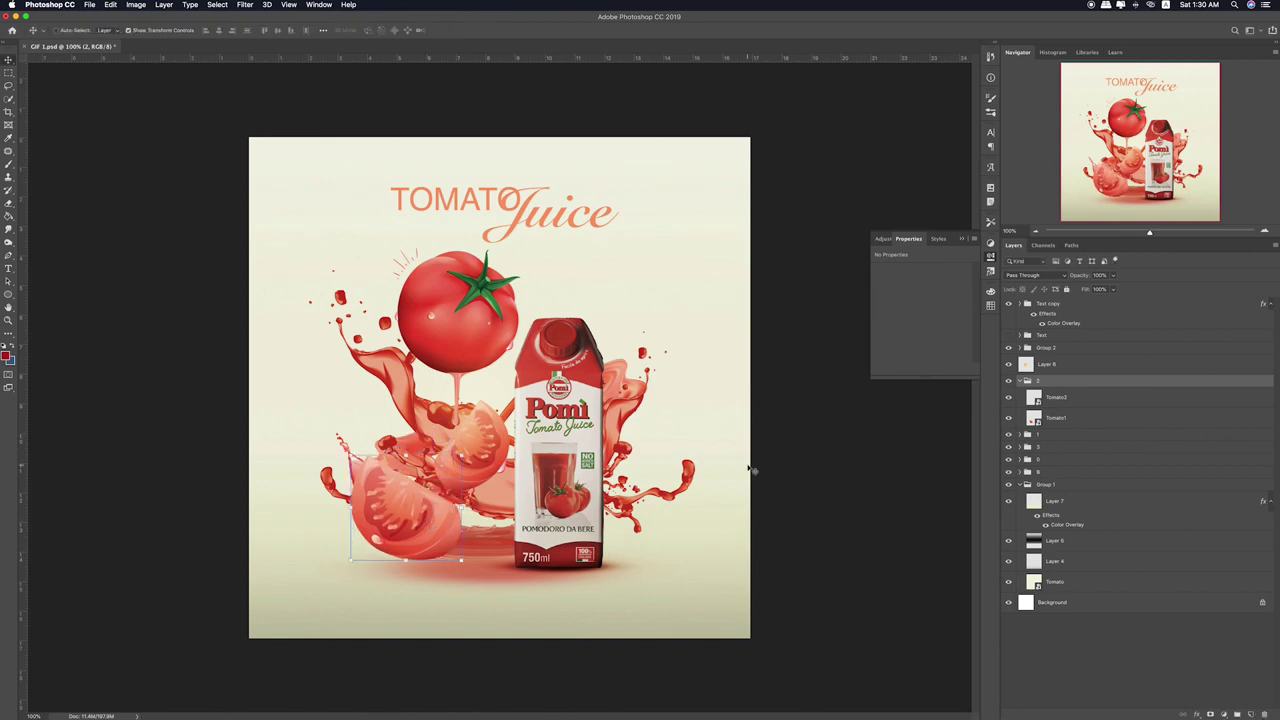
key(ctrl+t)
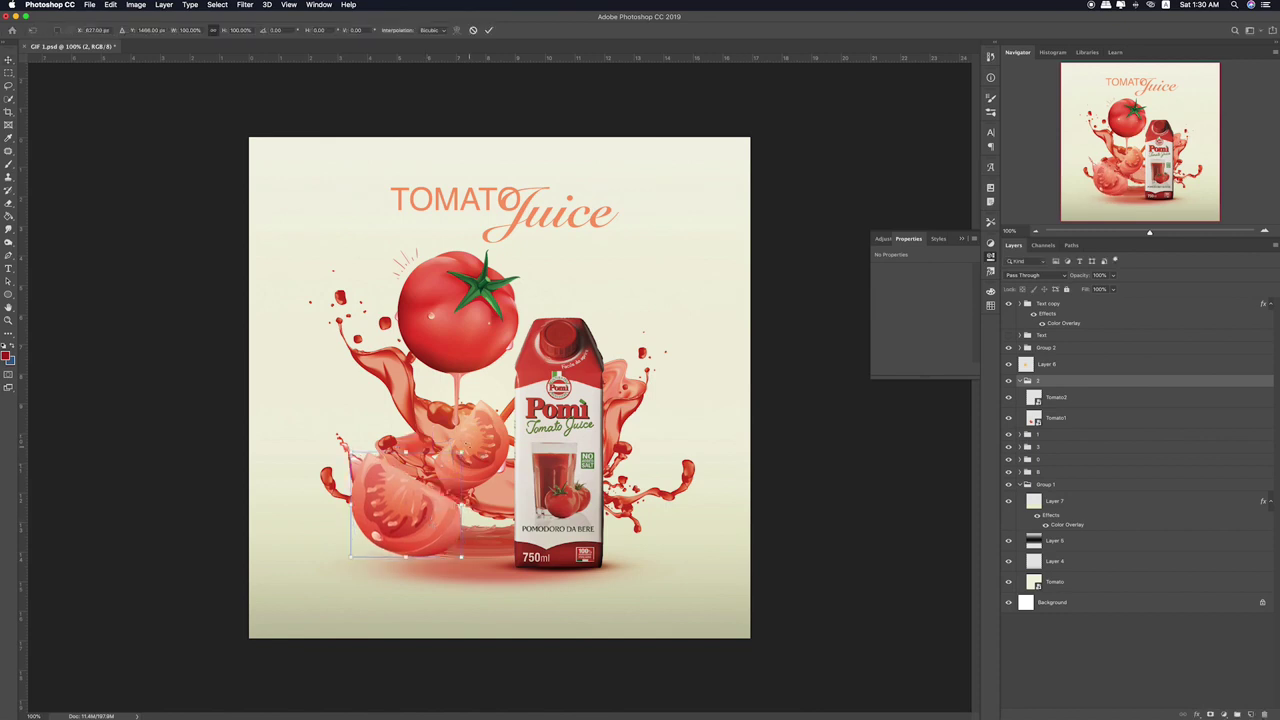
key(Return)
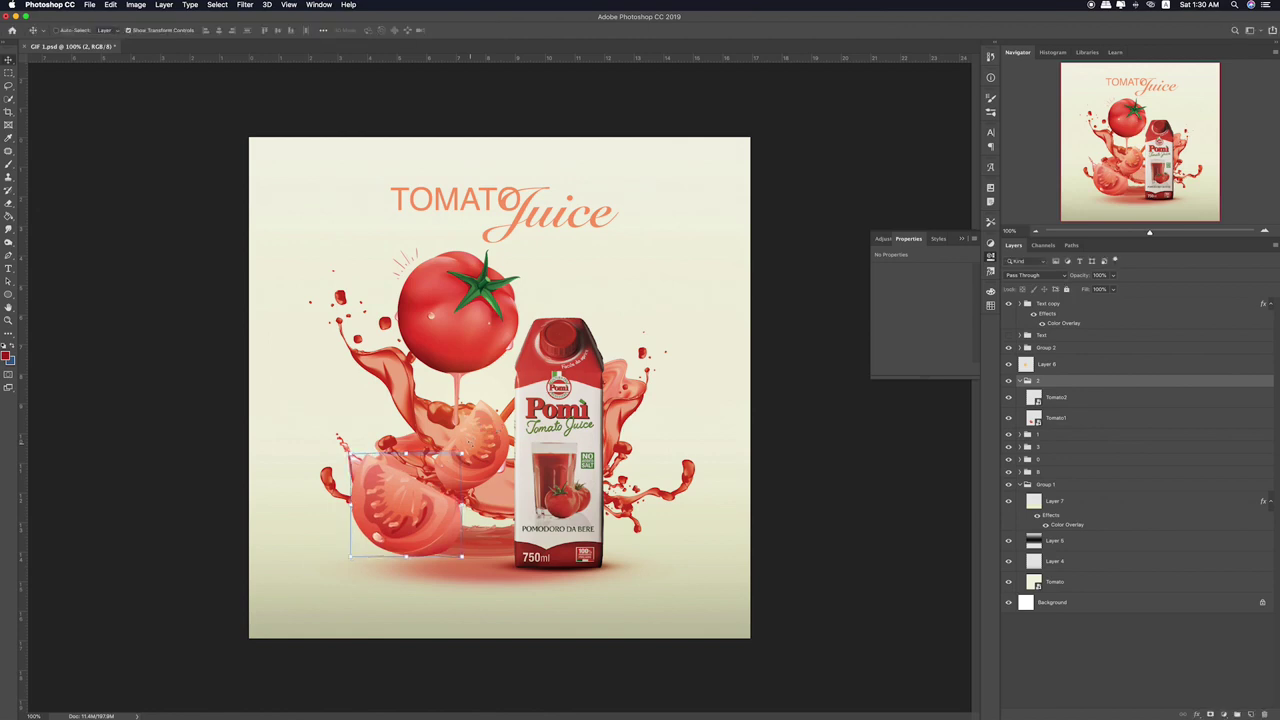
- Collapse group 2, expand group 1, and slightly rotate and reposition its large whole tomato
click(1020, 381)
click(1020, 394)
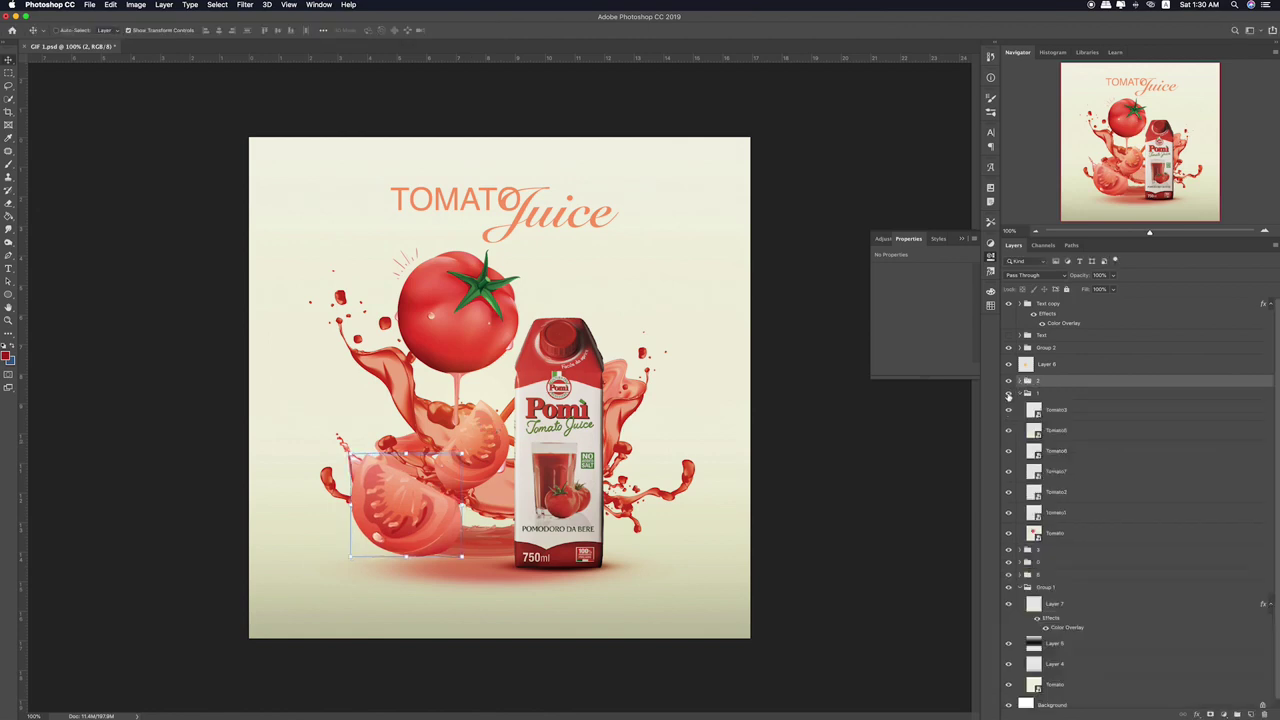
click(1008, 397)
click(1008, 397)
click(1058, 534)
key(super+t)
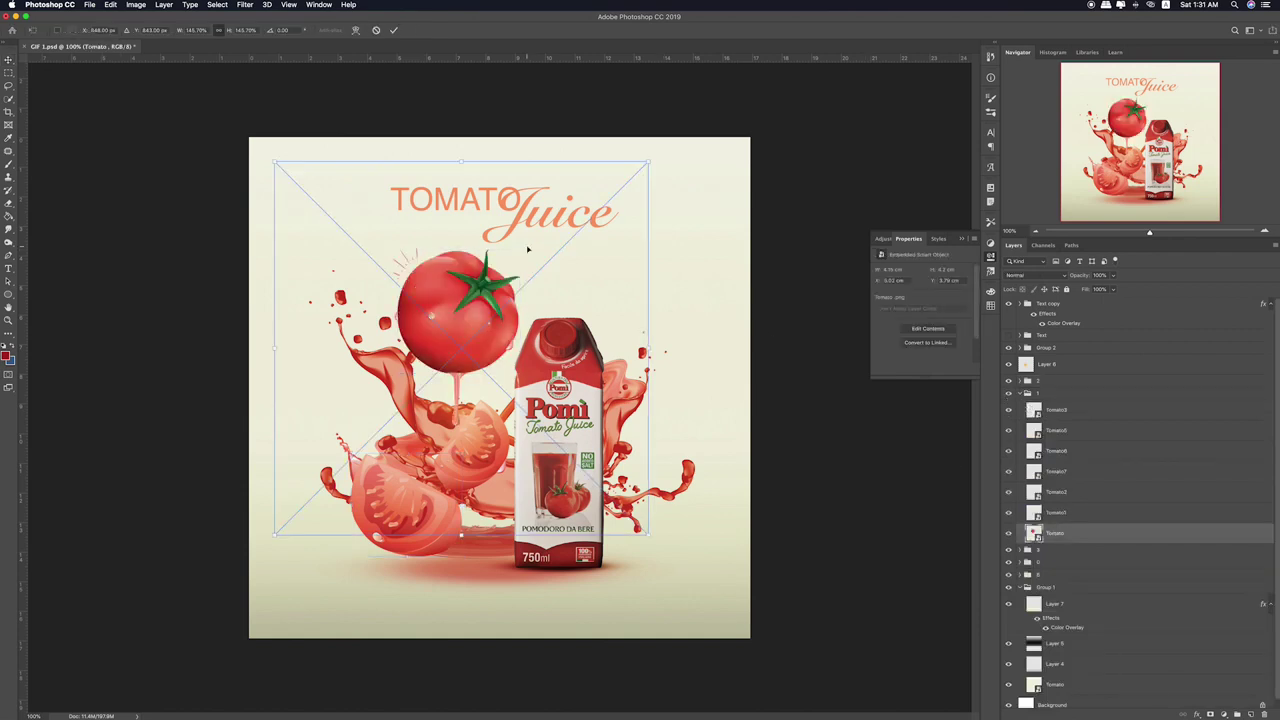
drag(655, 157, 661, 166)
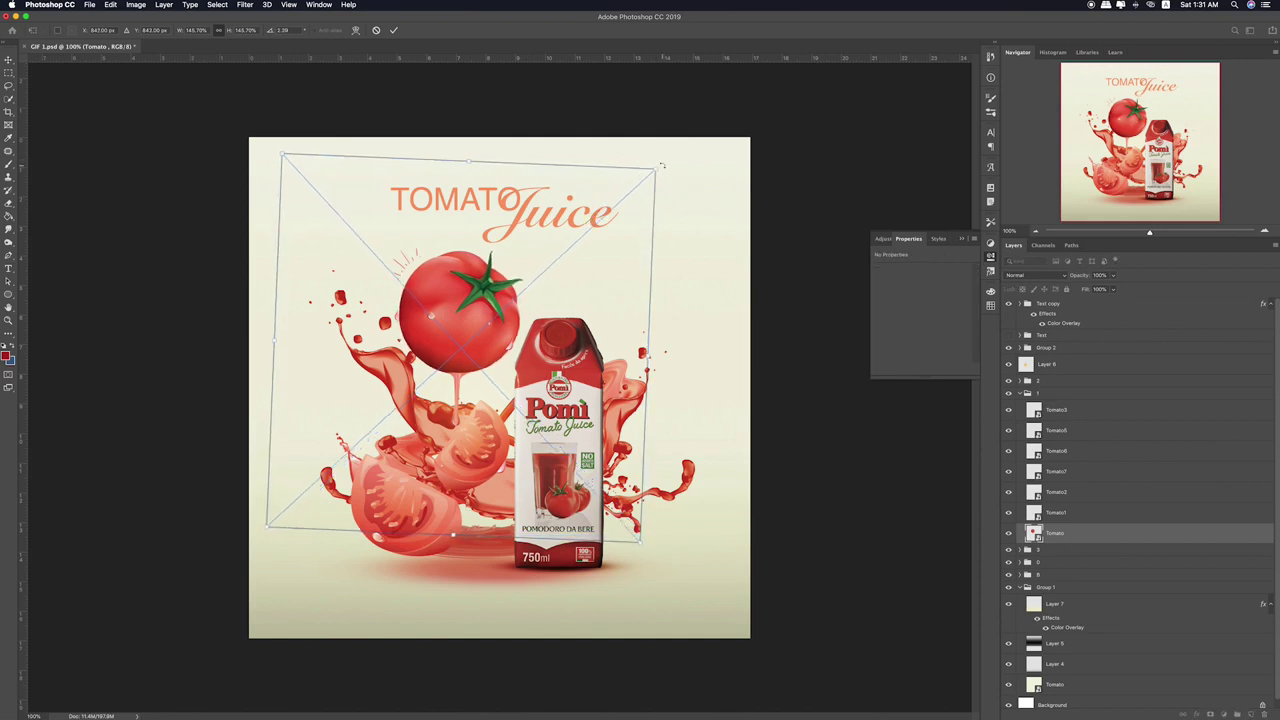
key(Return)
- Stretch the Tomato1 juice drip below the whole tomato vertically to about 175% height, keeping its width
click(1050, 511)
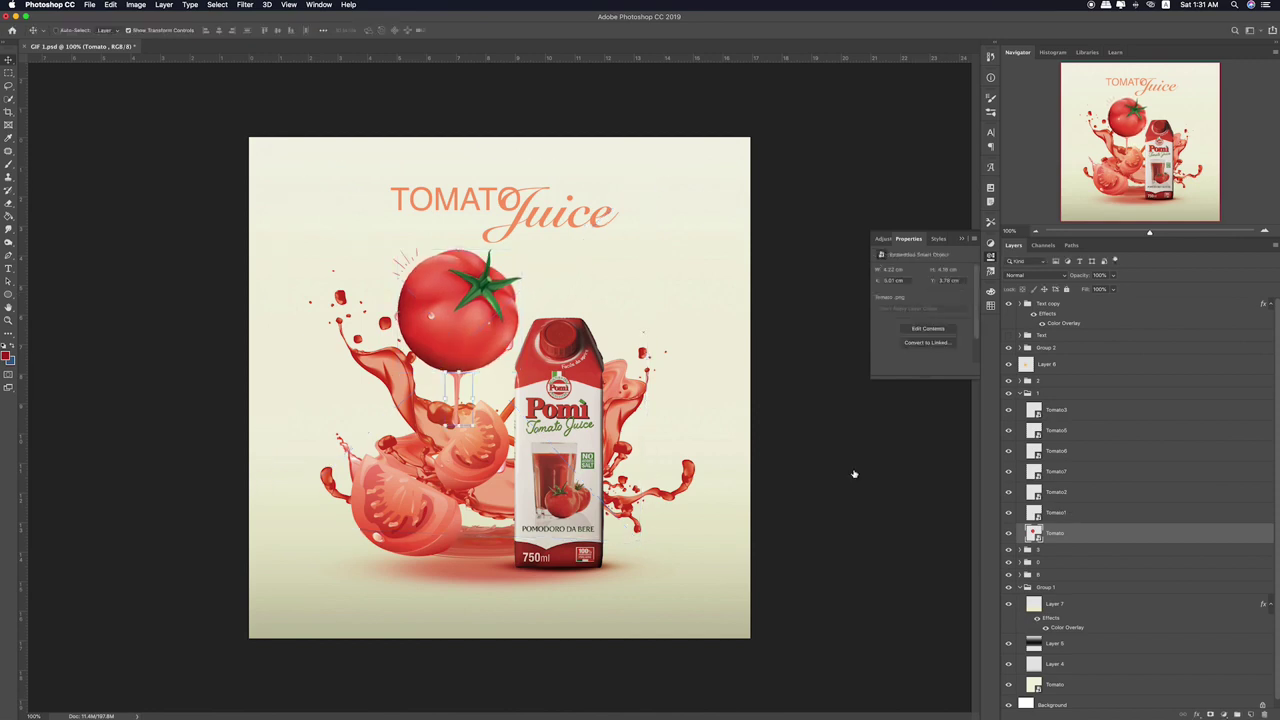
key(ctrl+t)
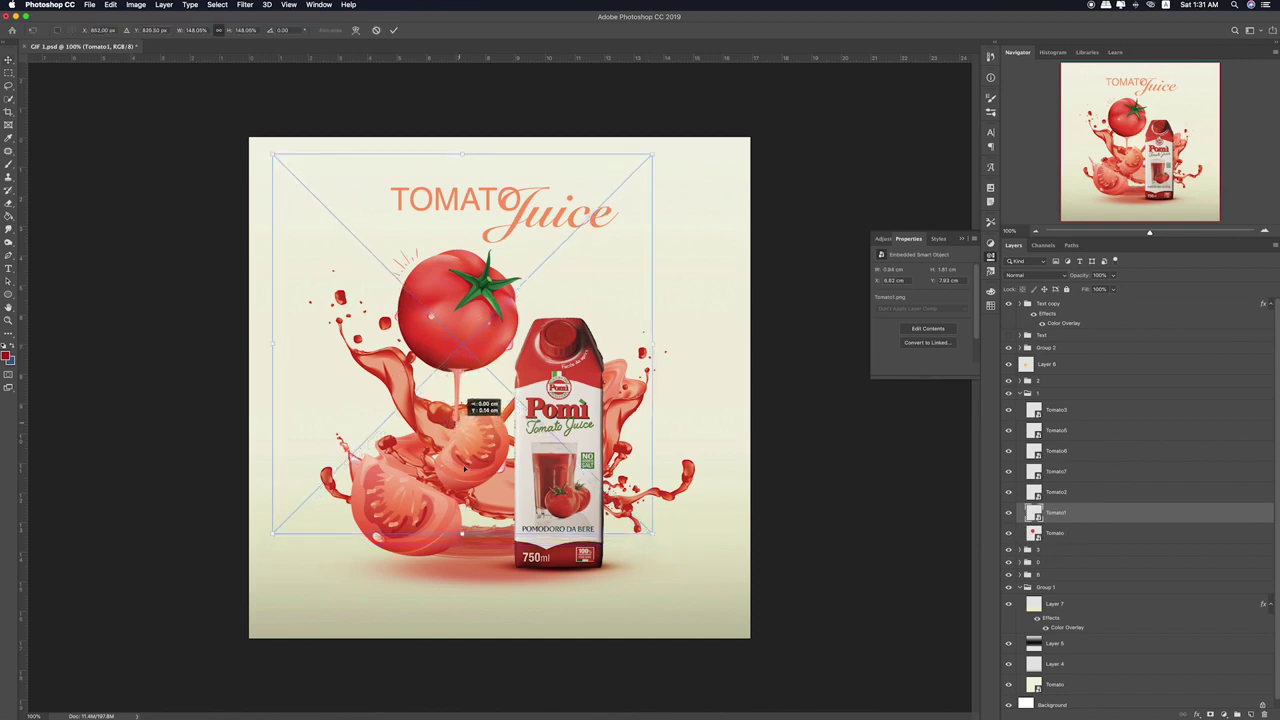
drag(461, 536, 462, 590)
key(super+z)
drag(461, 533, 463, 569)
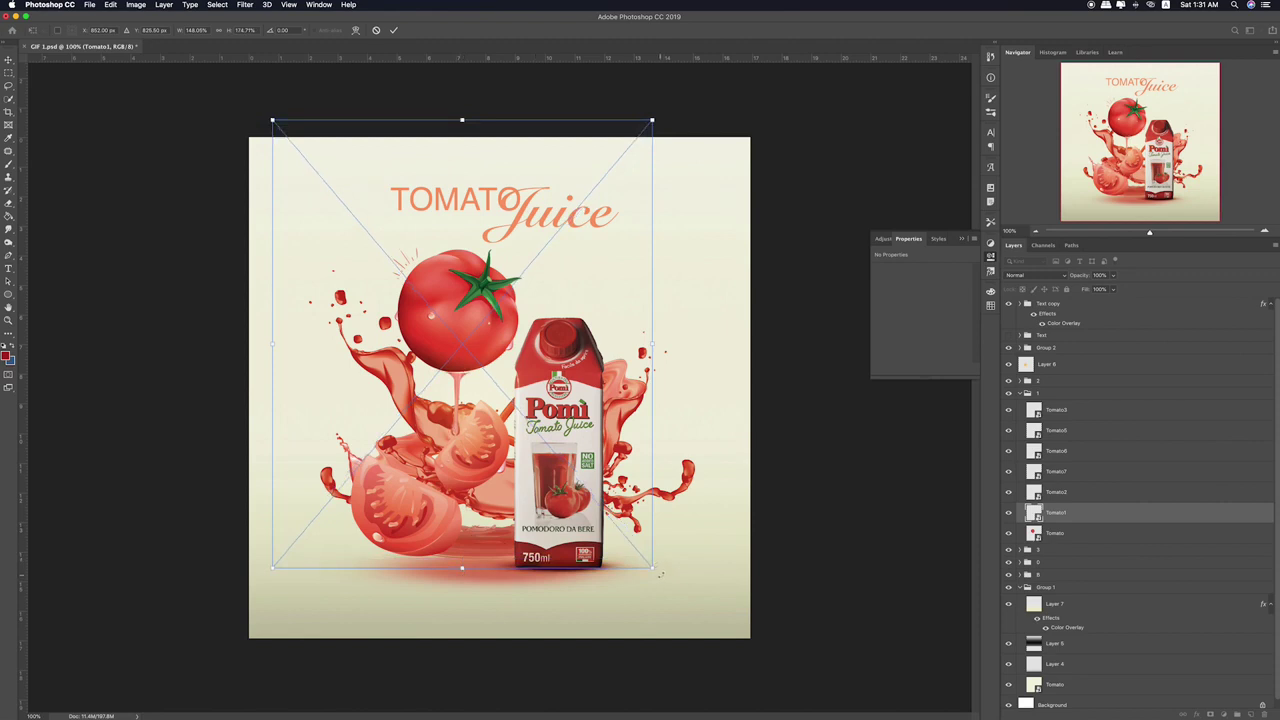
key(Return)
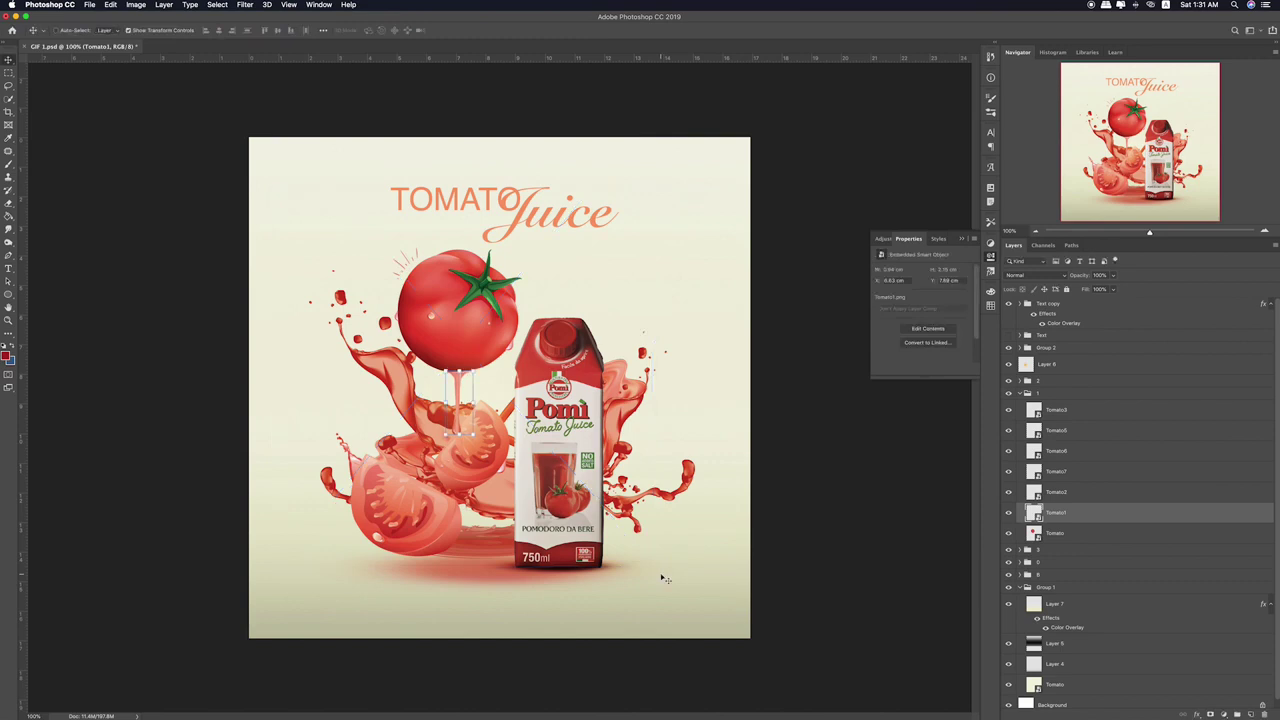
click(9, 73)
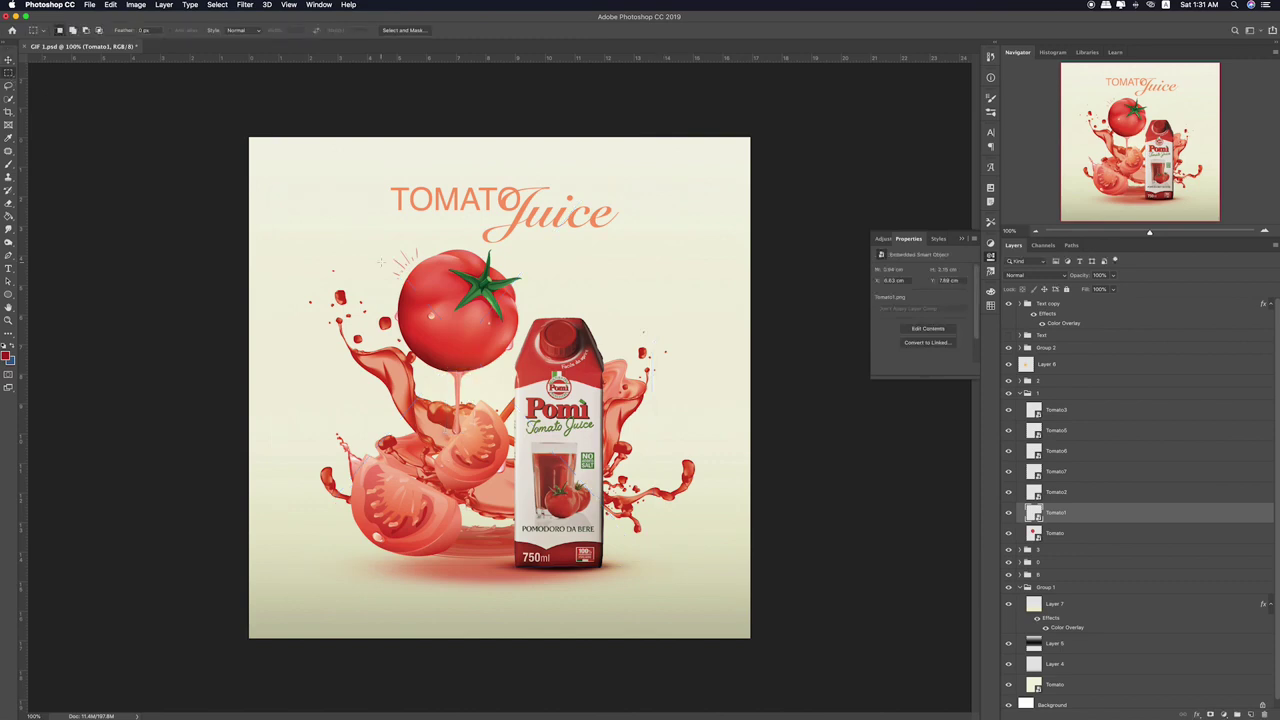
- Slightly transform and reposition the Tomato2 accent strokes at the upper edge of the whole tomato
click(1056, 494)
key(v)
drag(578, 388, 577, 381)
key(super+z)
key(super+t)
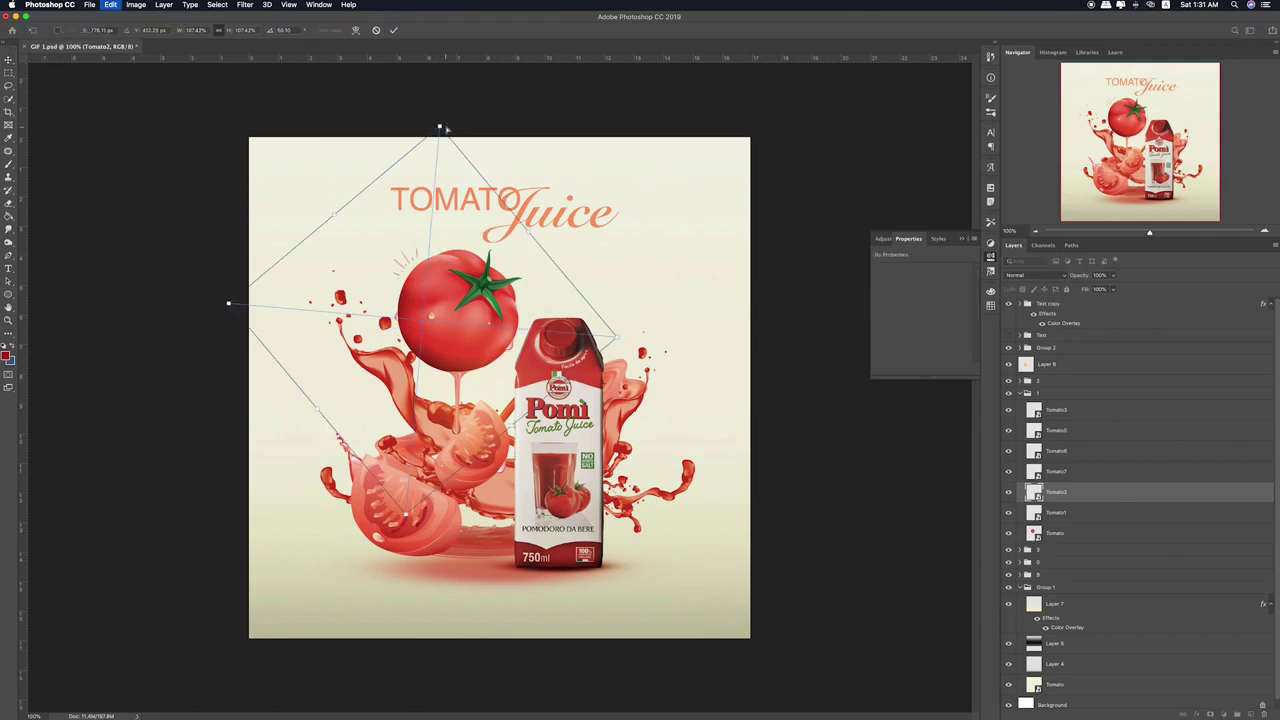
drag(441, 124, 459, 67)
key(super+z)
key(Return)
key(Return)
drag(428, 270, 428, 272)
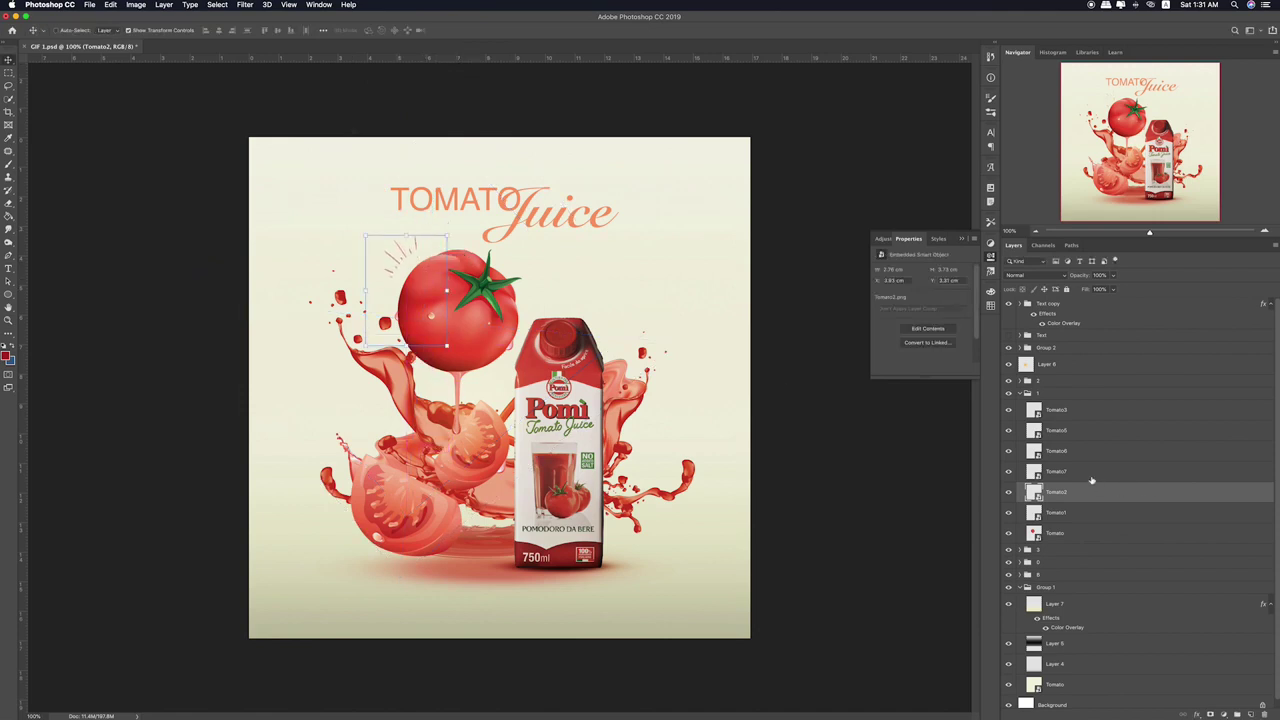
- Shift the Tomato7 droplet at the whole tomato's lower right edge and rotate it slightly
click(1091, 474)
drag(672, 419, 654, 418)
key(super+t)
drag(630, 330, 645, 358)
key(Return)
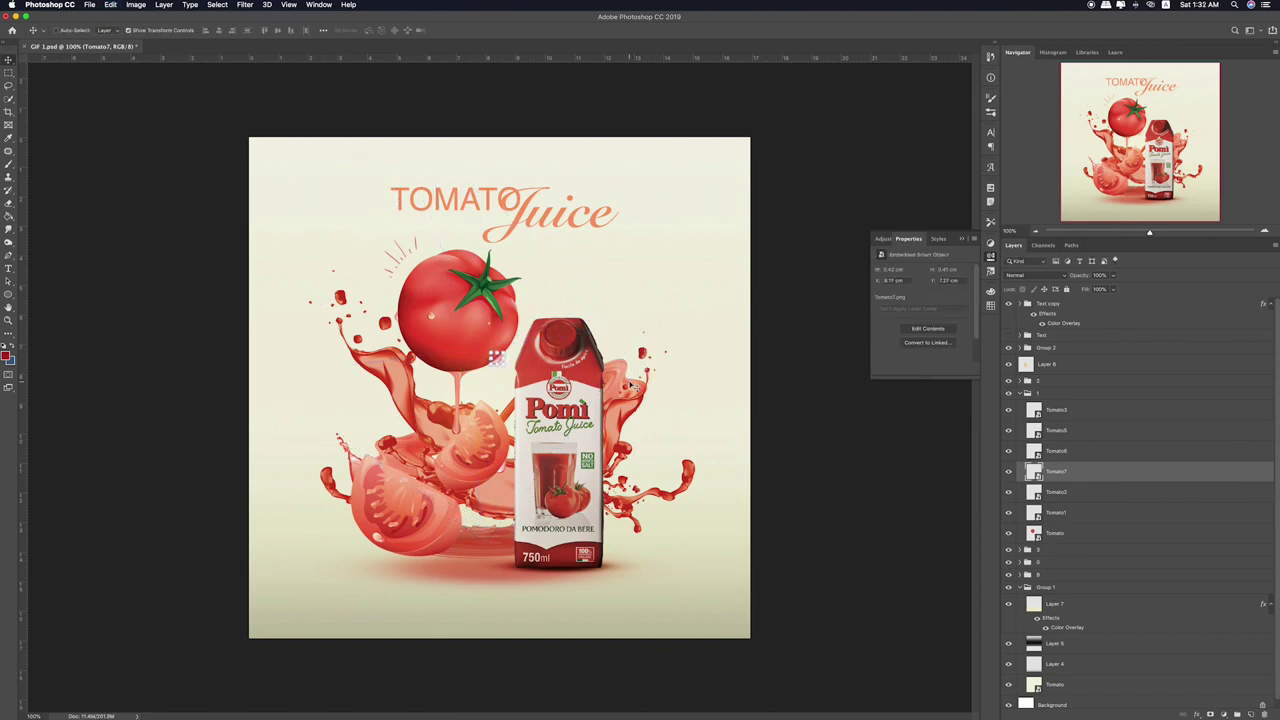
- Slightly reposition the two droplets on the whole tomato's left side, and rotate the Tomato5 one a little
click(1099, 454)
drag(550, 334, 543, 369)
click(1050, 431)
drag(683, 349, 683, 352)
key(ctrl+t)
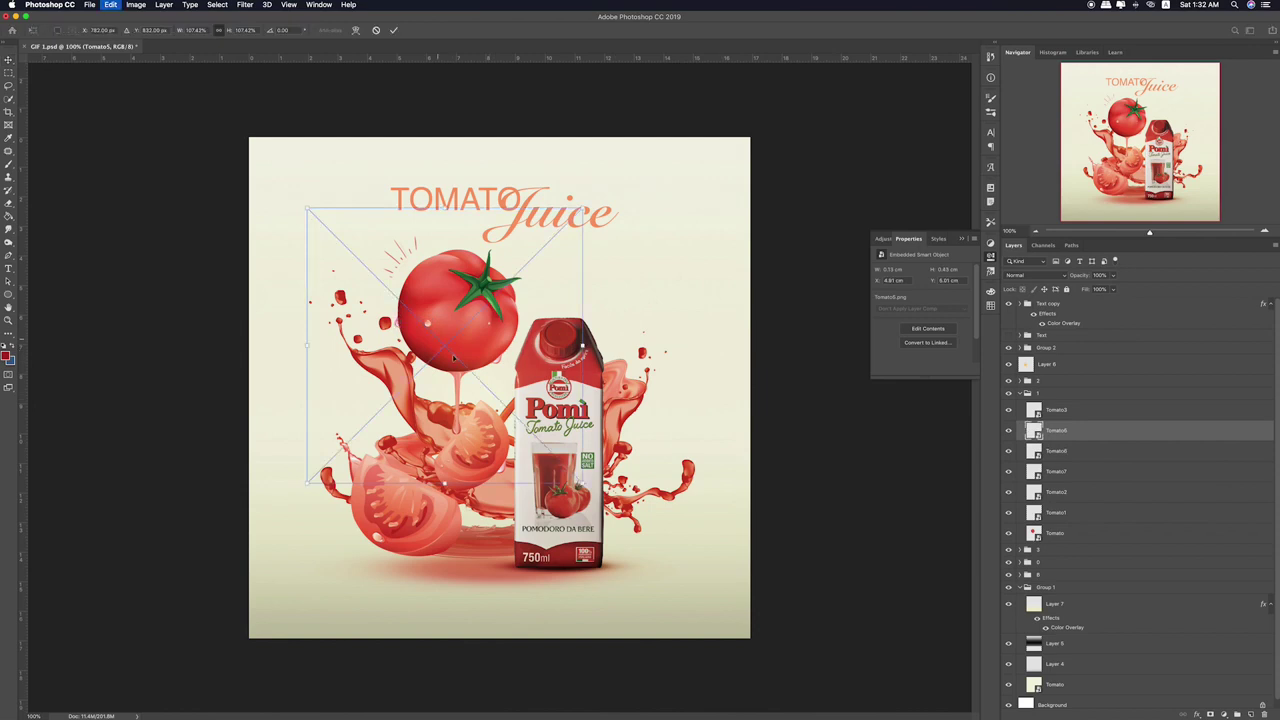
drag(626, 411, 630, 400)
key(Return)
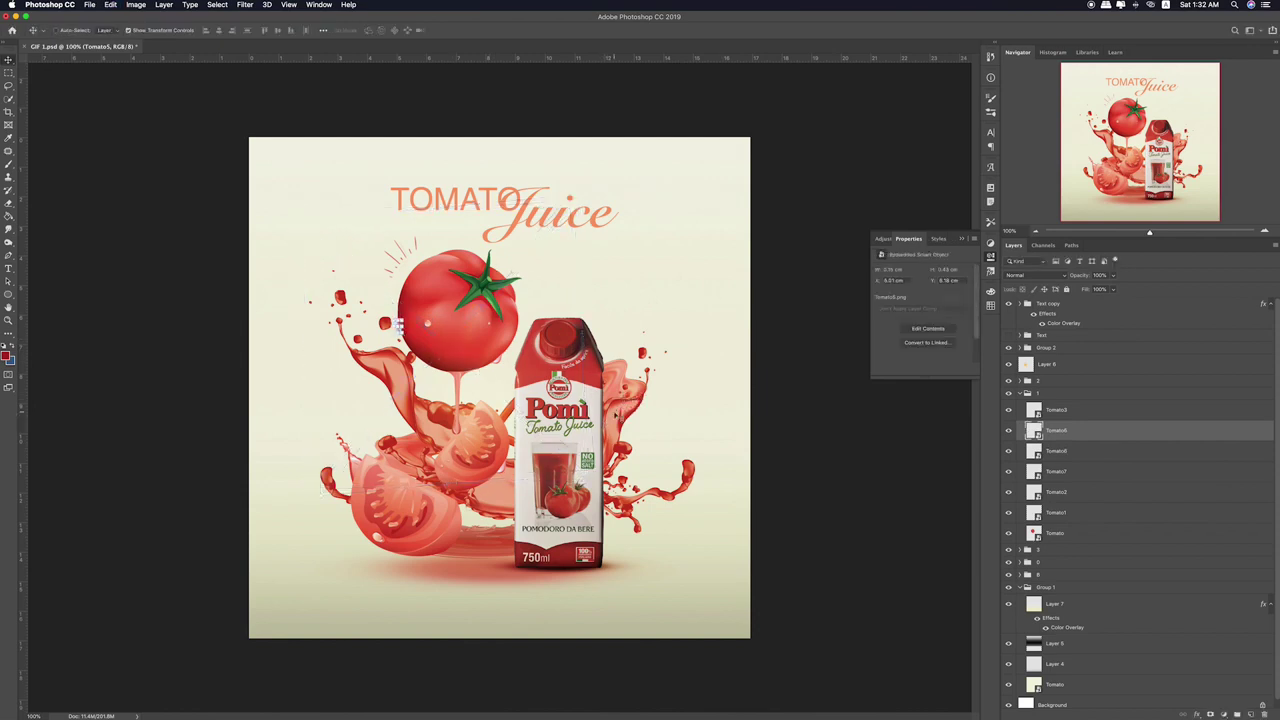
click(8, 72)
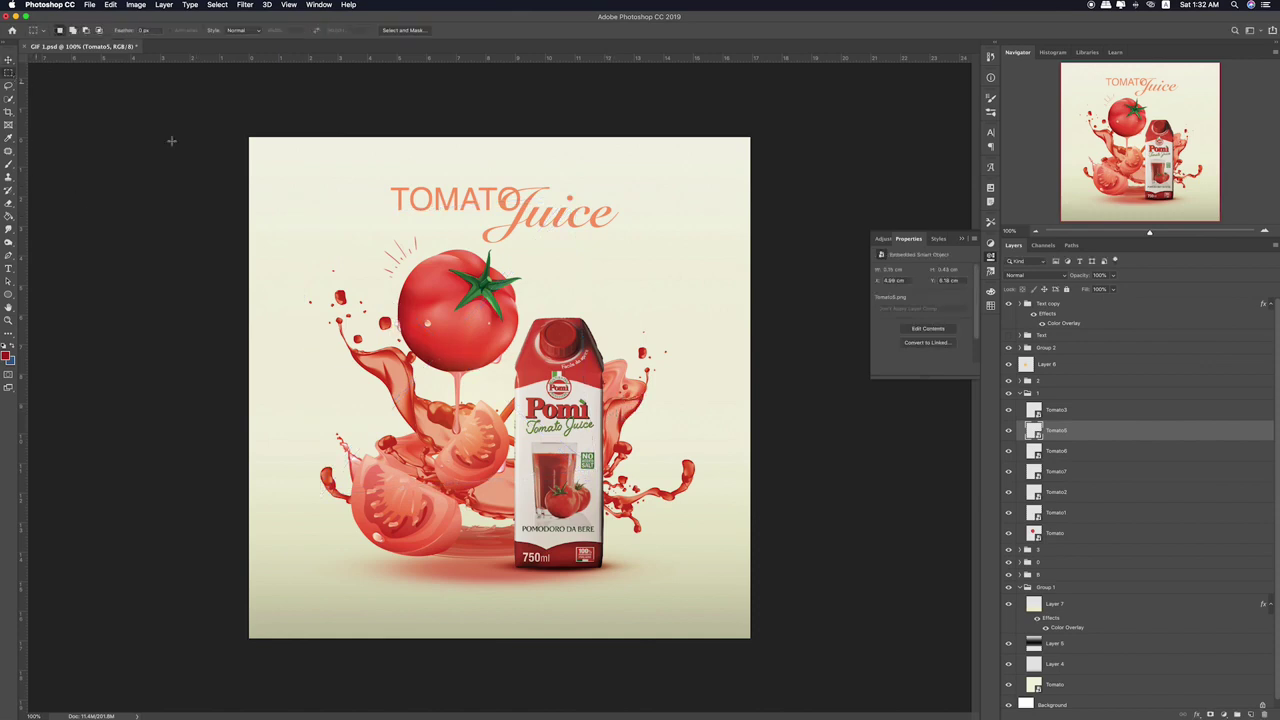
- Move the Tomato3 droplet slightly down on the whole tomato and collapse group 1
click(1061, 412)
key(v)
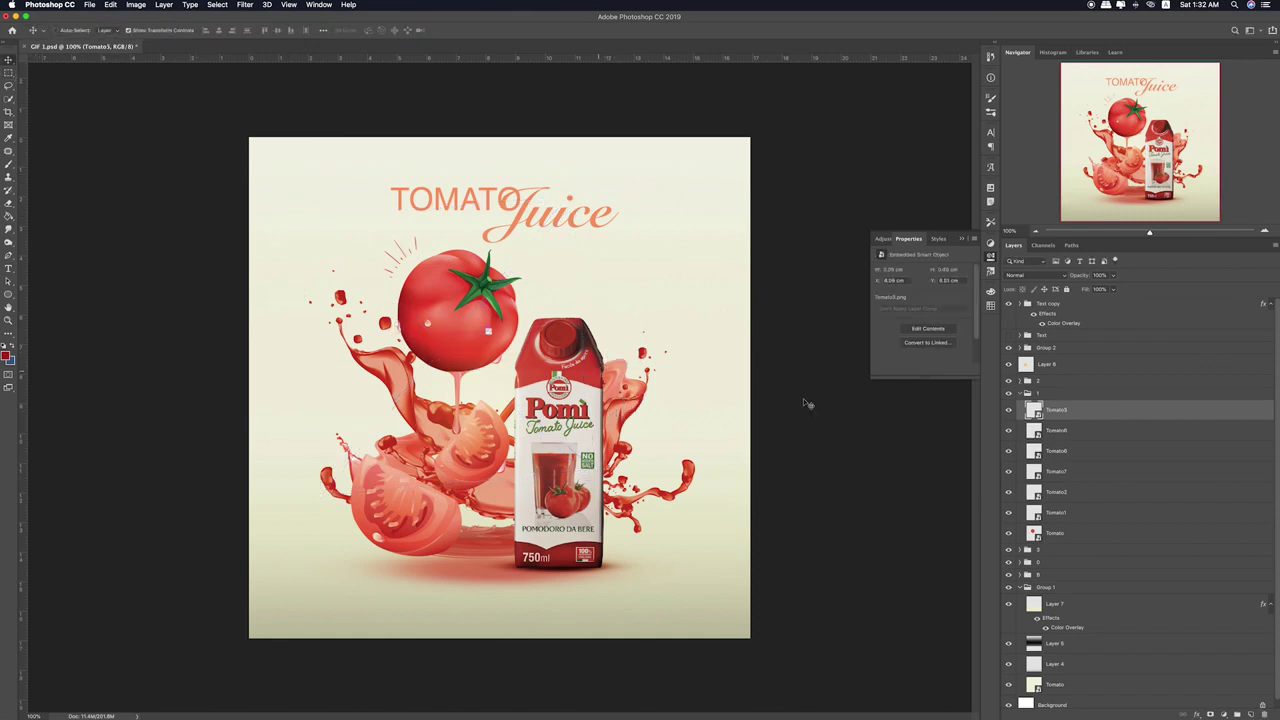
click(1021, 394)
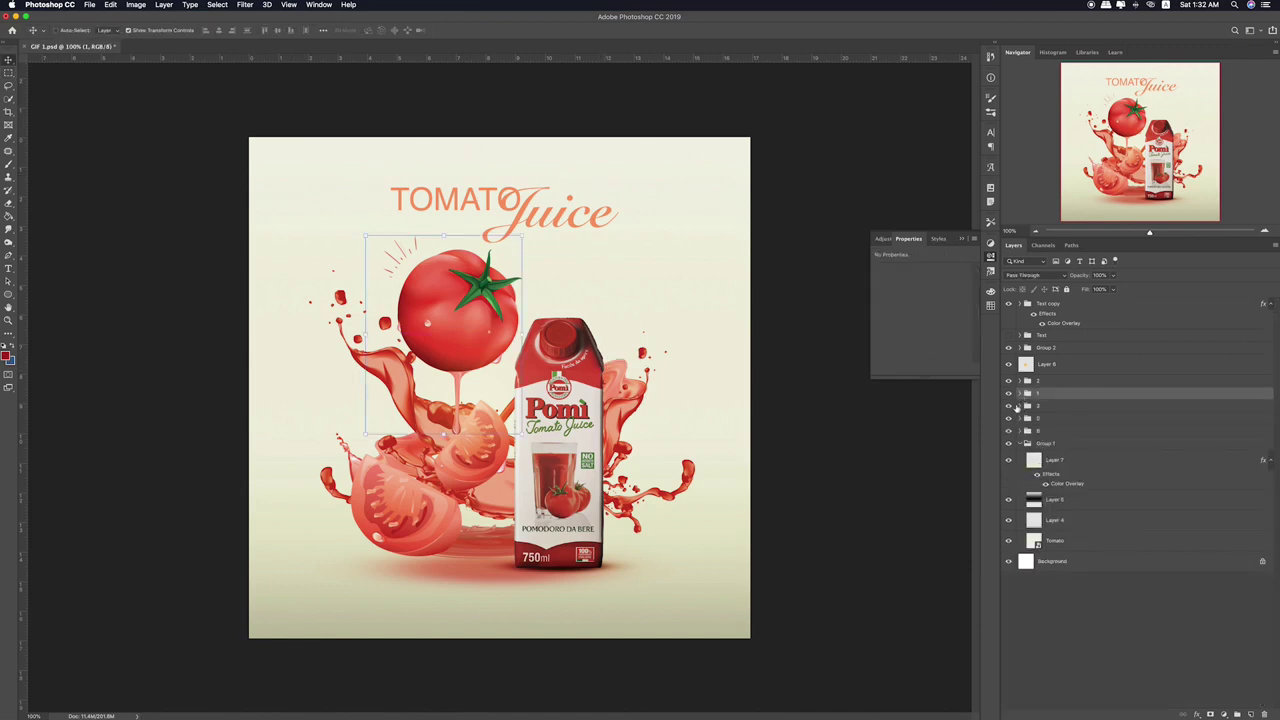
- Expand group 3 and slightly shift and rotate its three layers, the rear tomato slice and its droplets, clockwise
click(1009, 407)
click(1009, 407)
click(1020, 406)
click(1050, 464)
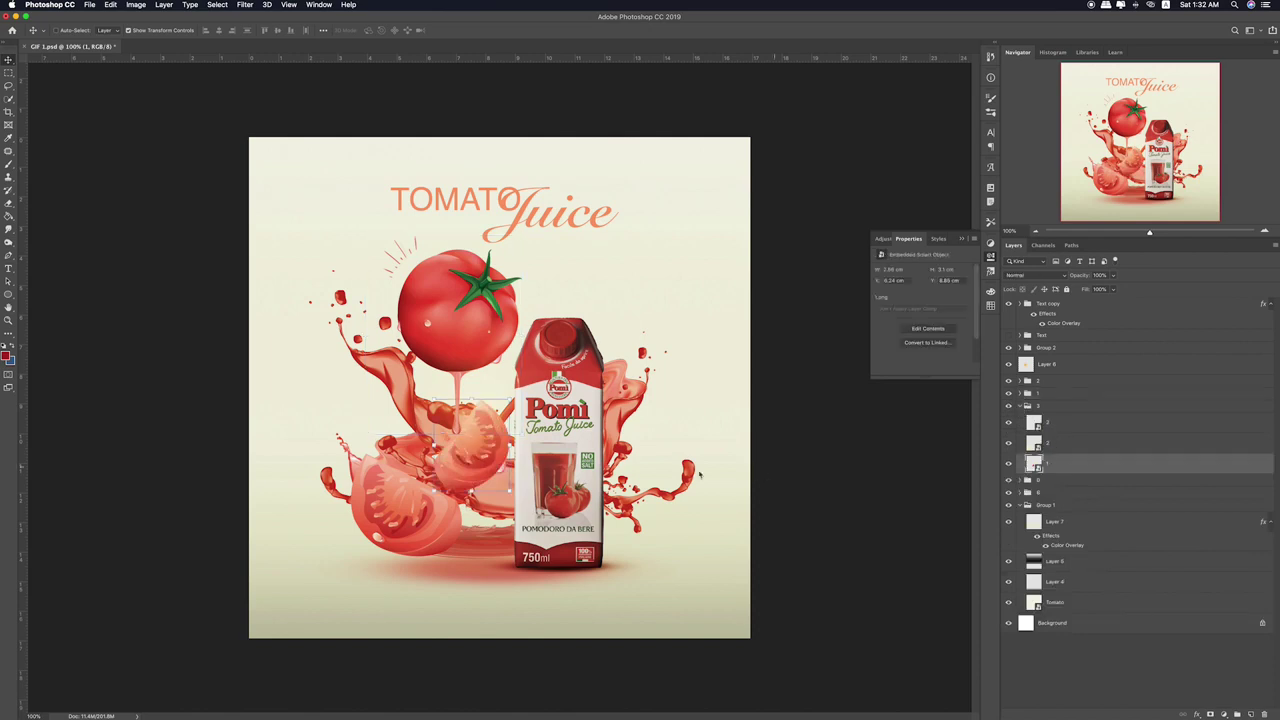
shift+click(1071, 424)
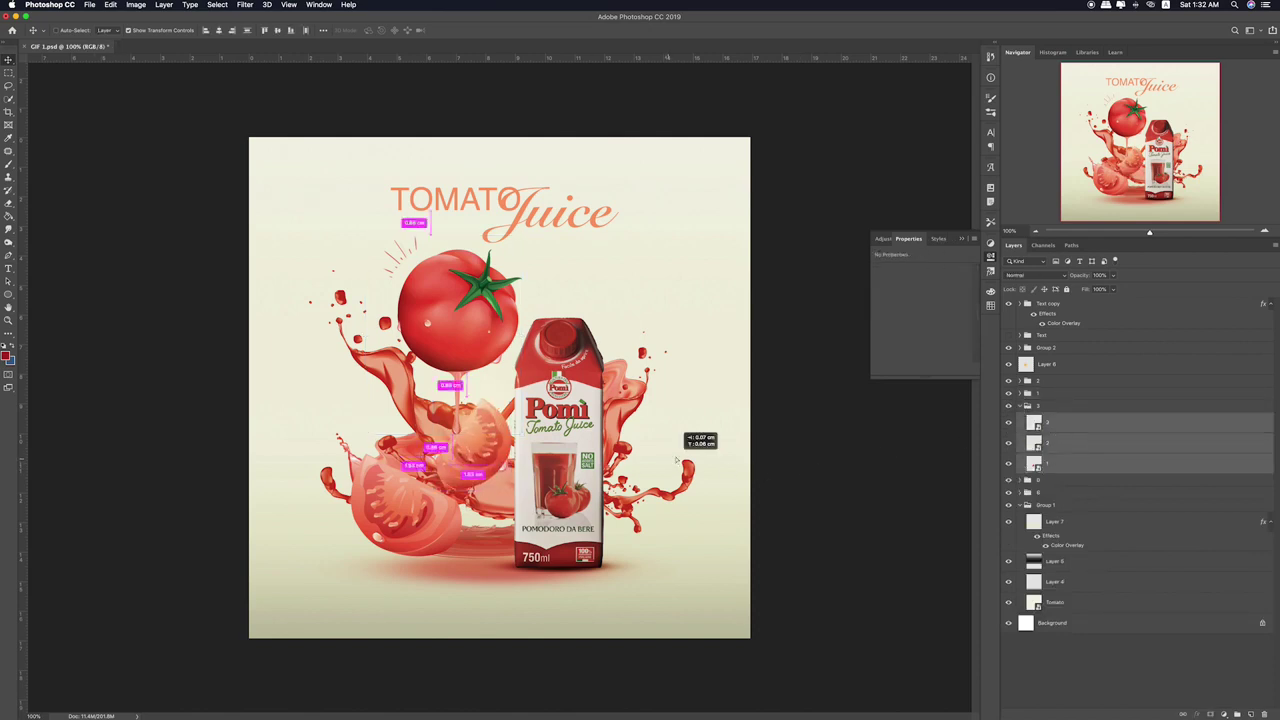
key(super+t)
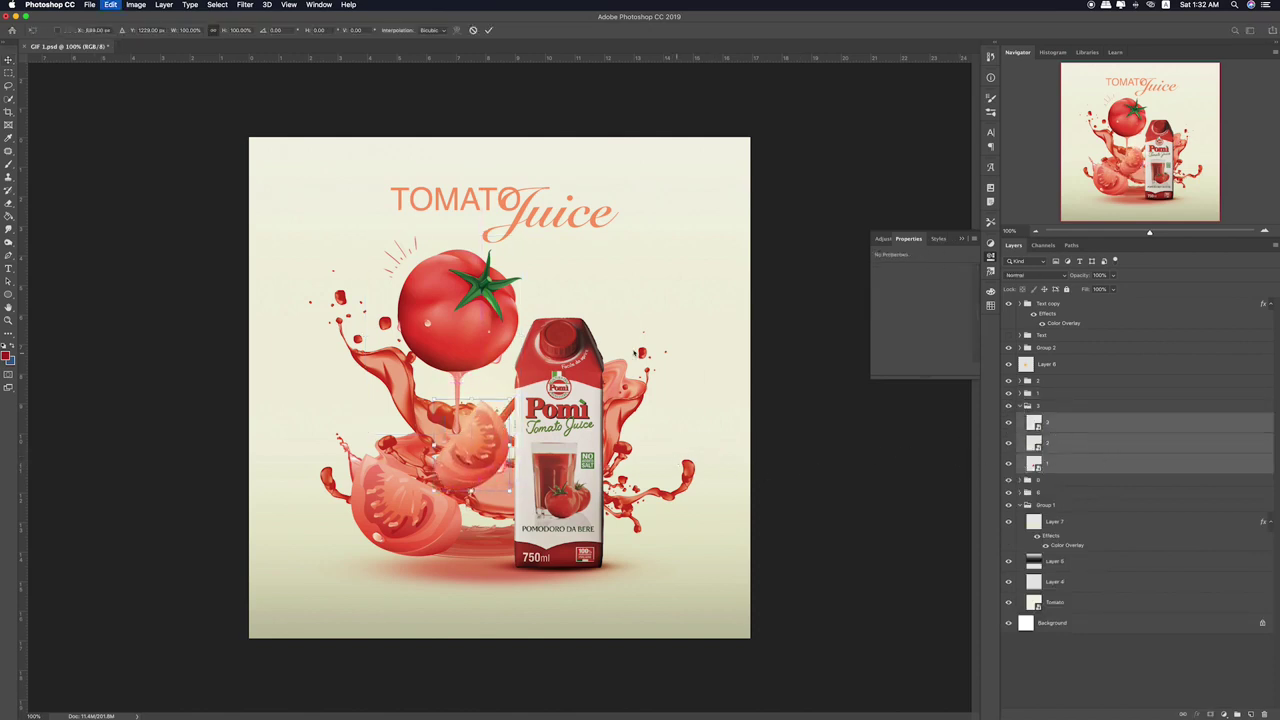
drag(538, 399, 541, 404)
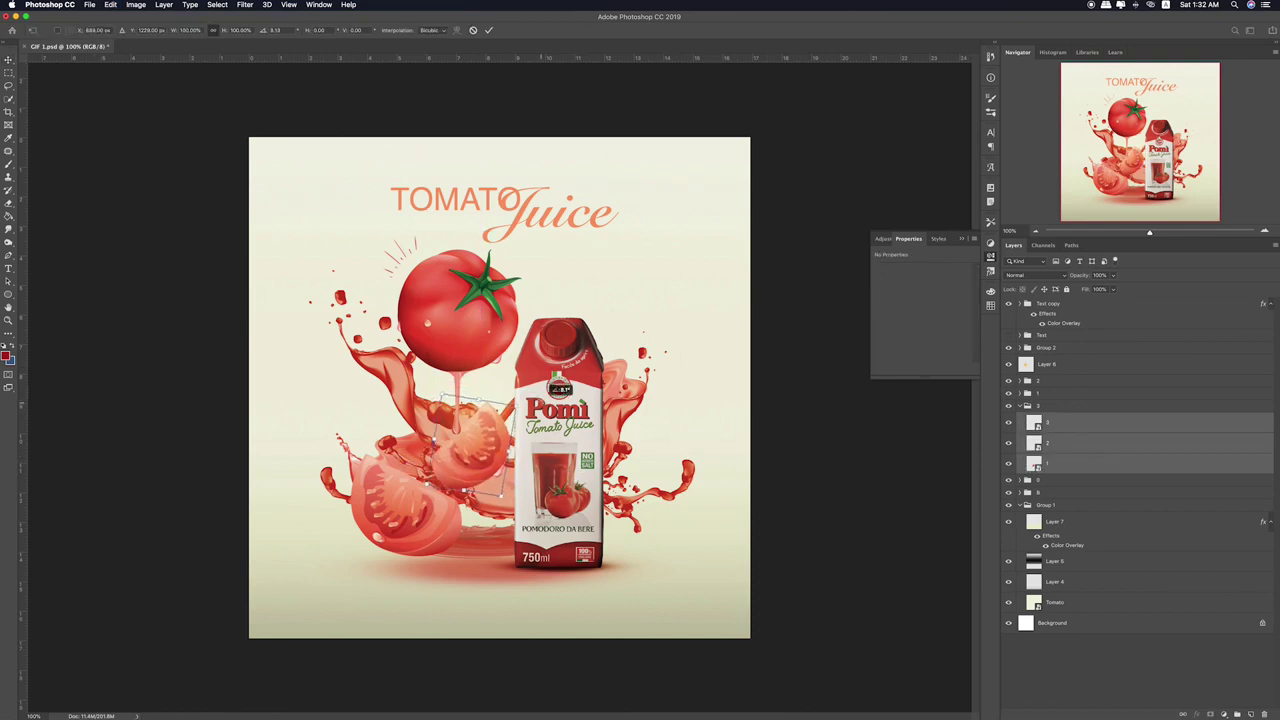
key(Return)
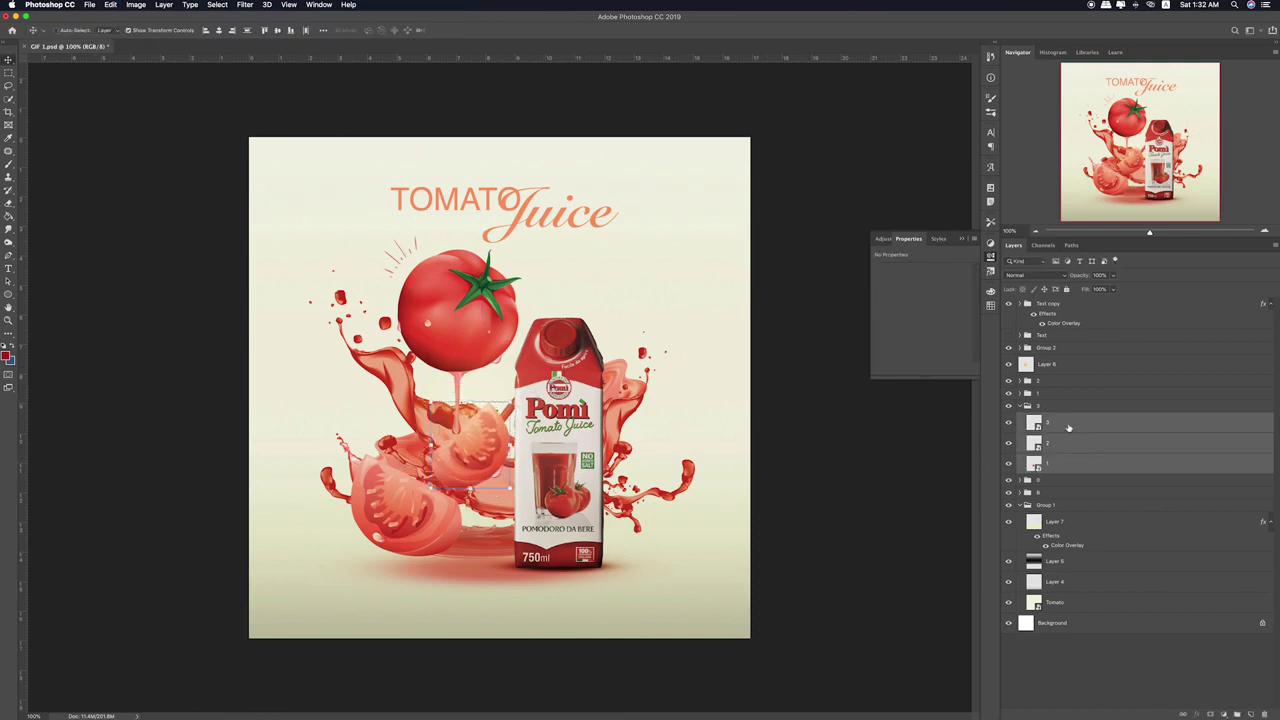
- Move the layer 3 droplet under the rear tomato slice, rotate it slightly, and nudge it upward
click(1071, 424)
drag(640, 508, 626, 514)
key(super+t)
drag(537, 393, 550, 420)
key(Return)
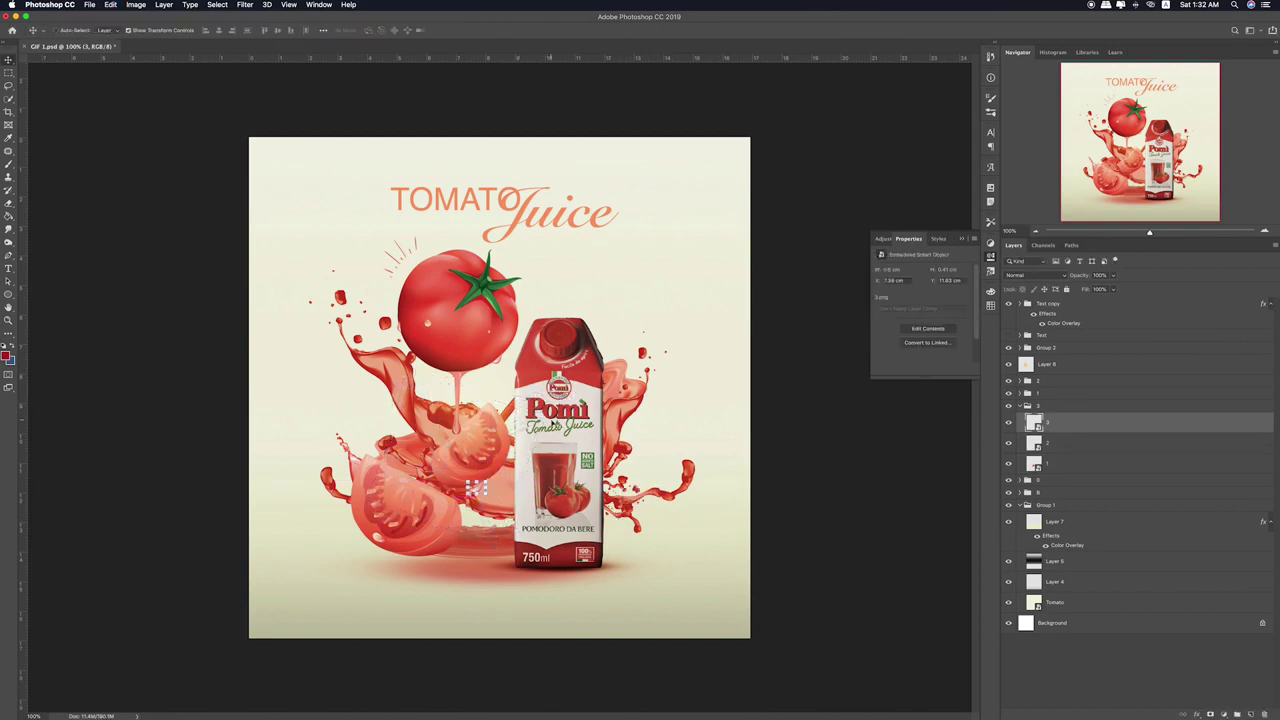
key(Up)
key(Up)
key(Up)
key(Up)
key(Up)
key(ctrl+t)
drag(590, 394, 593, 414)
key(Return)
- Rotate and reposition the layer 2 droplet on the rear tomato slice, and collapse group 3
click(1096, 442)
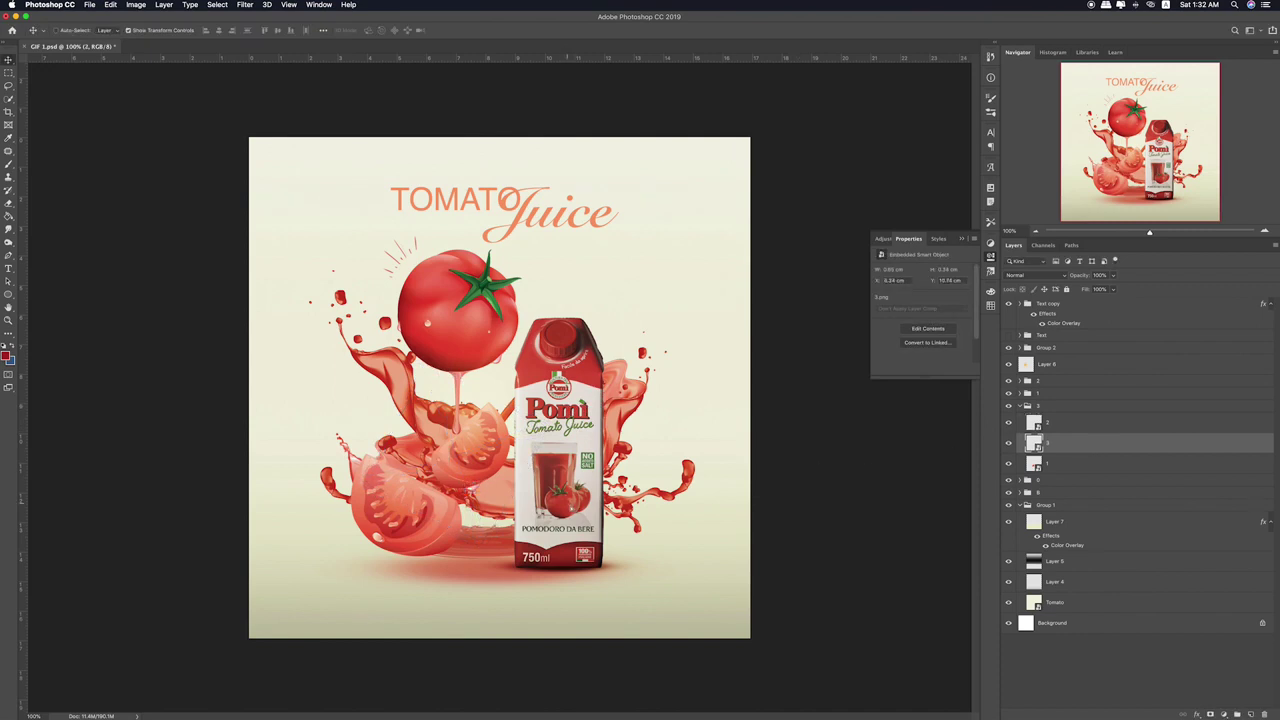
key(super+t)
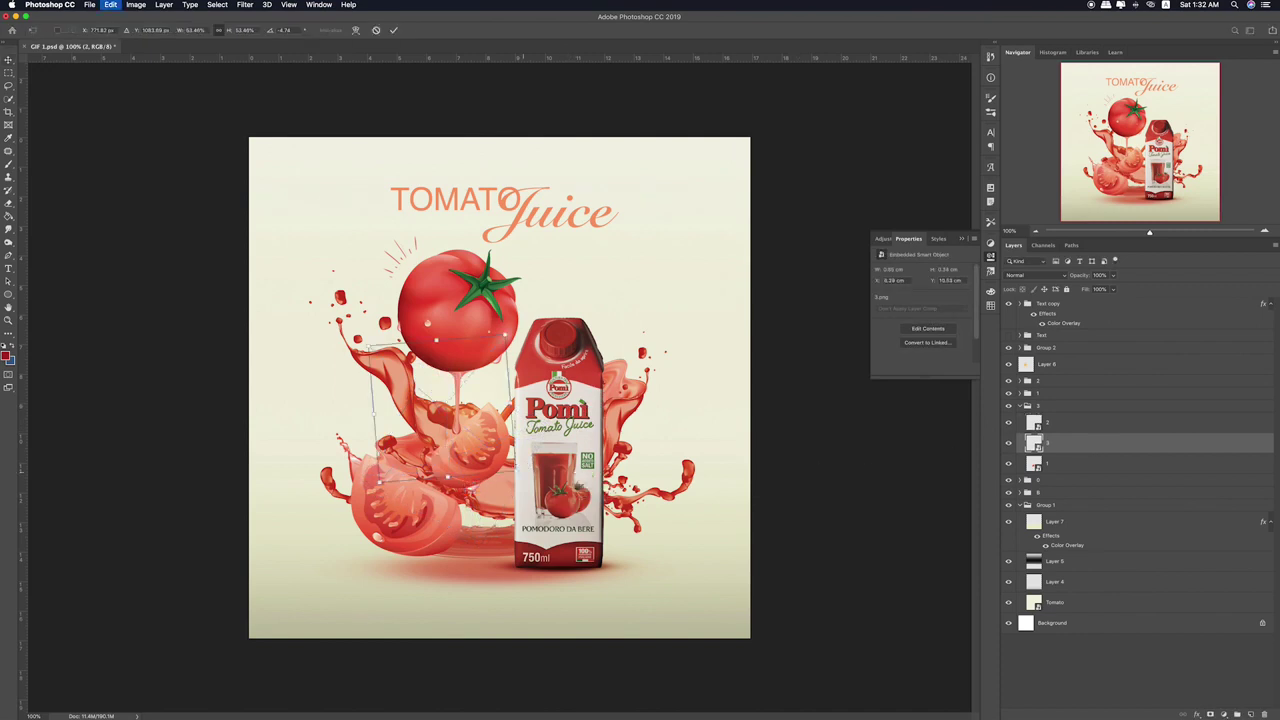
drag(441, 455, 463, 447)
key(Return)
mouse_move(539, 375)
mouse_down()
mouse_move(529, 399)
mouse_move(521, 390)
mouse_up()
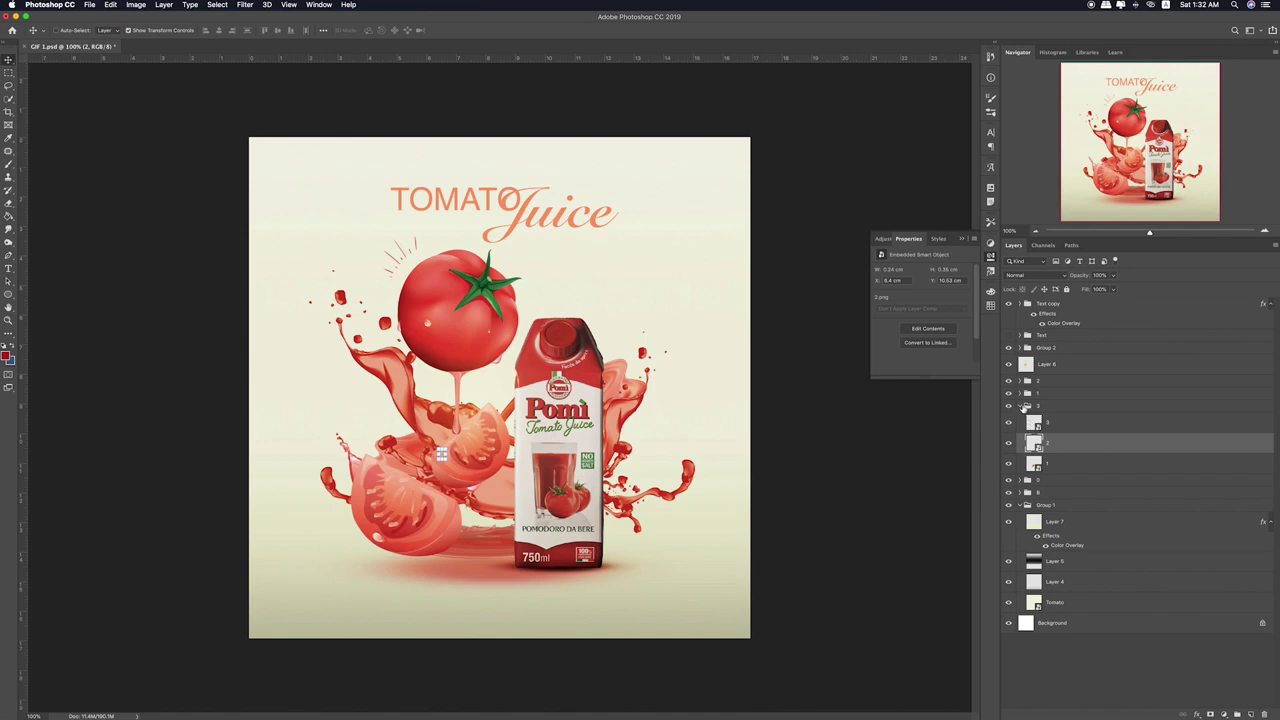
click(1024, 407)
click(1021, 406)
- Select the Tomato GIF carton layer with its two clipped layers, and place a horizontal guide along the carton's base
click(1008, 418)
click(1008, 418)
click(1021, 418)
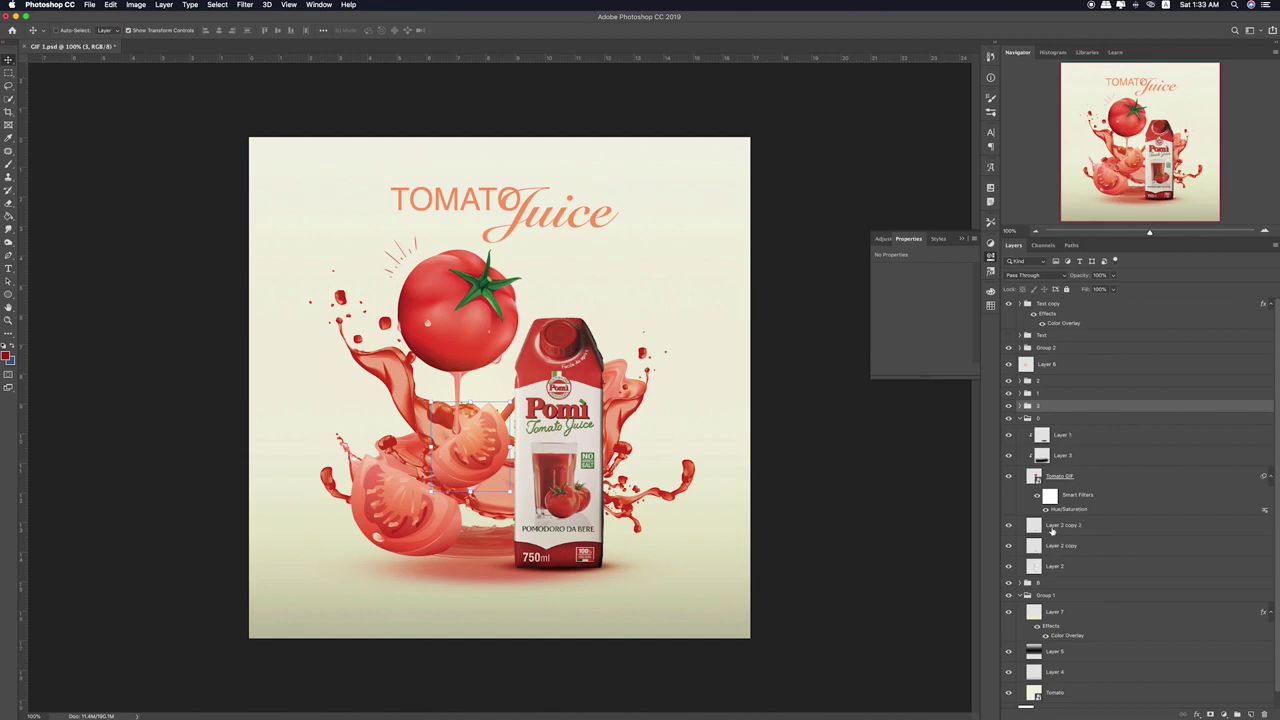
click(1060, 477)
shift+click(1062, 435)
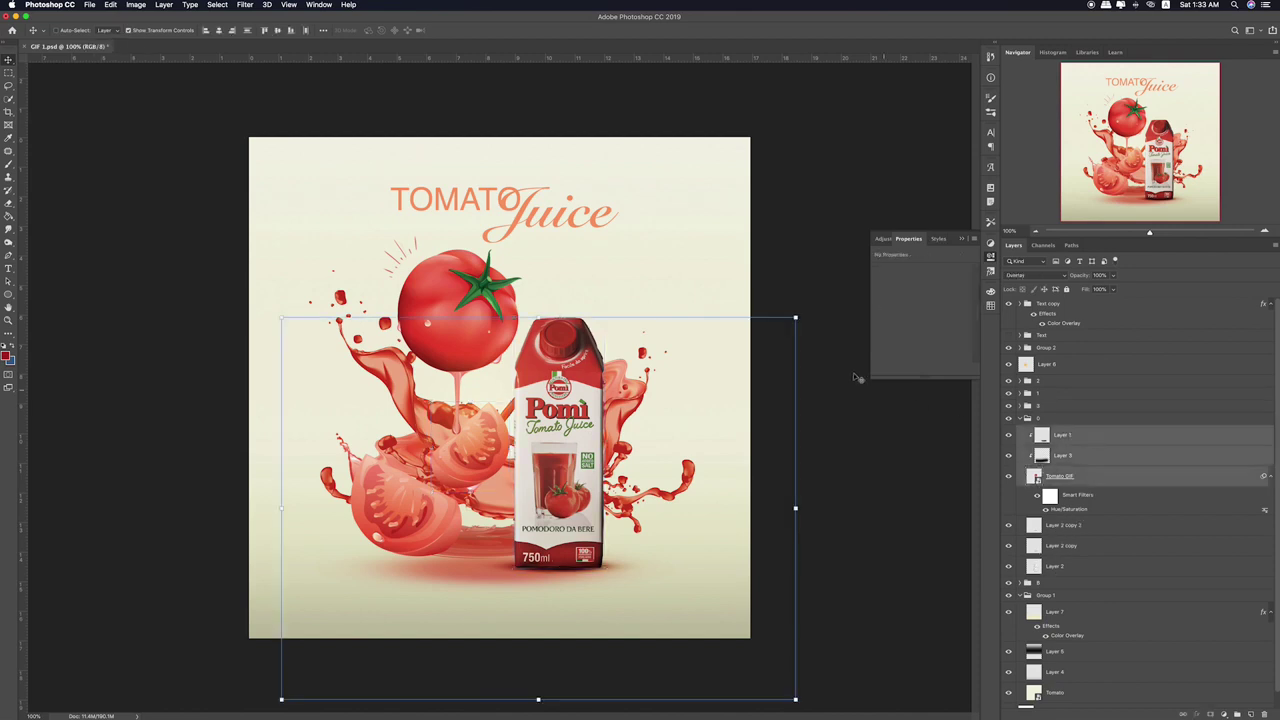
drag(802, 311, 832, 322)
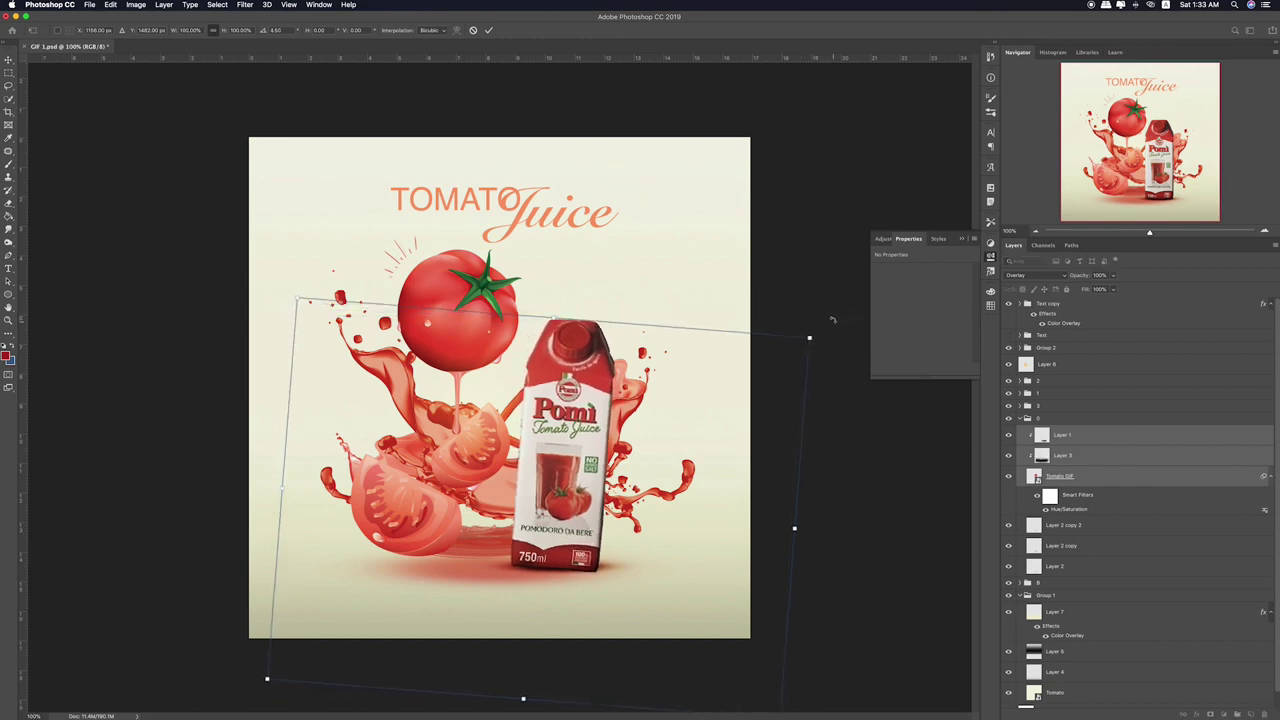
key(Escape)
drag(574, 66, 648, 568)
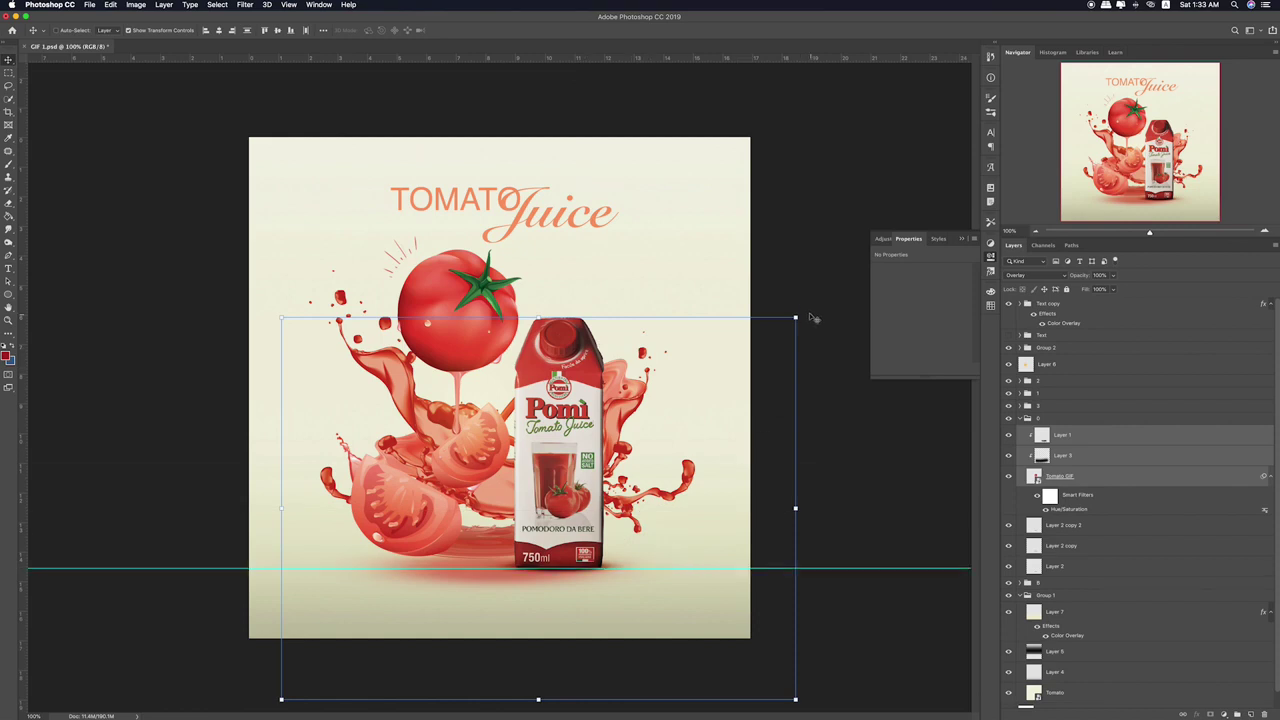
drag(808, 309, 857, 382)
drag(600, 448, 603, 440)
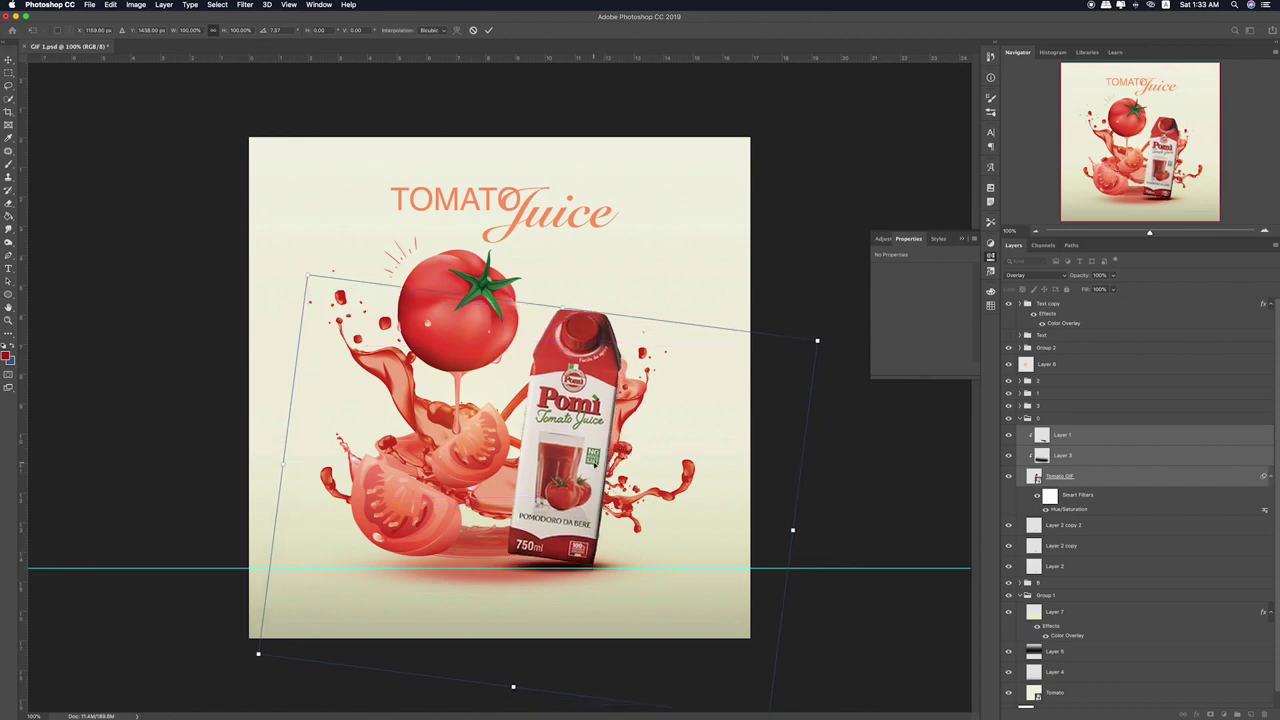
key(shift+Down)
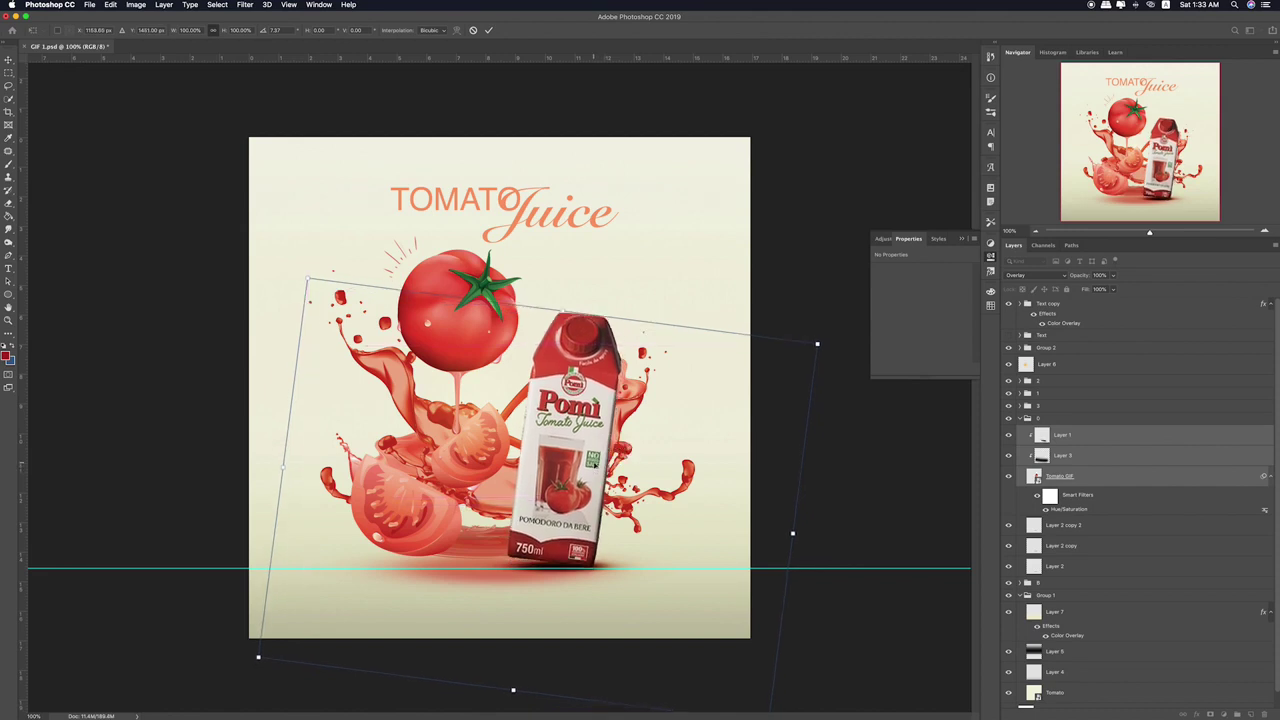
key(Down)
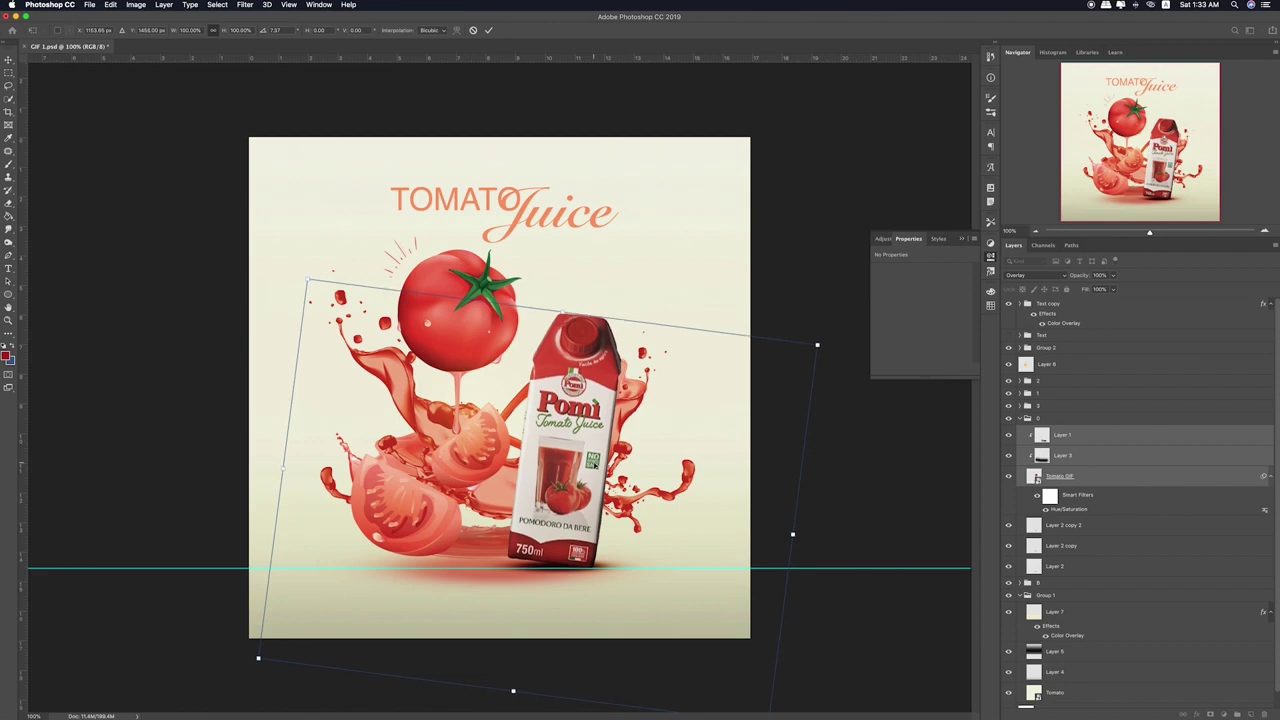
key(Up)
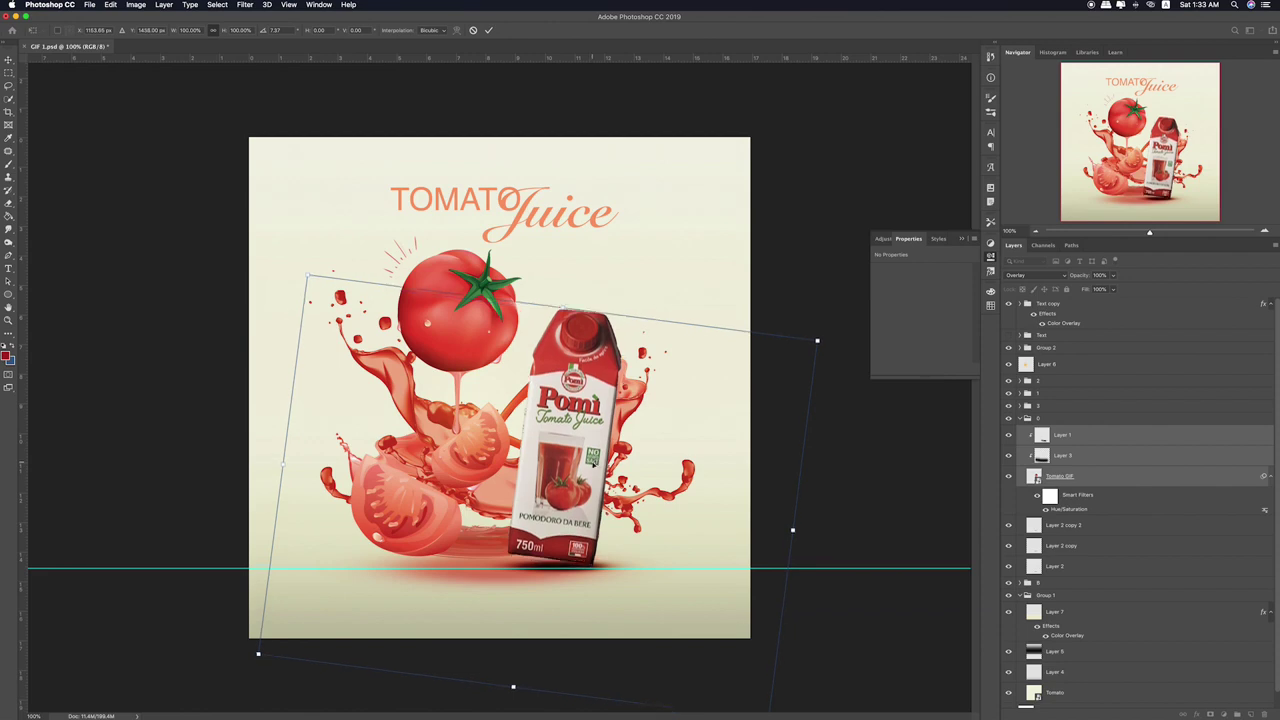
key(Escape)
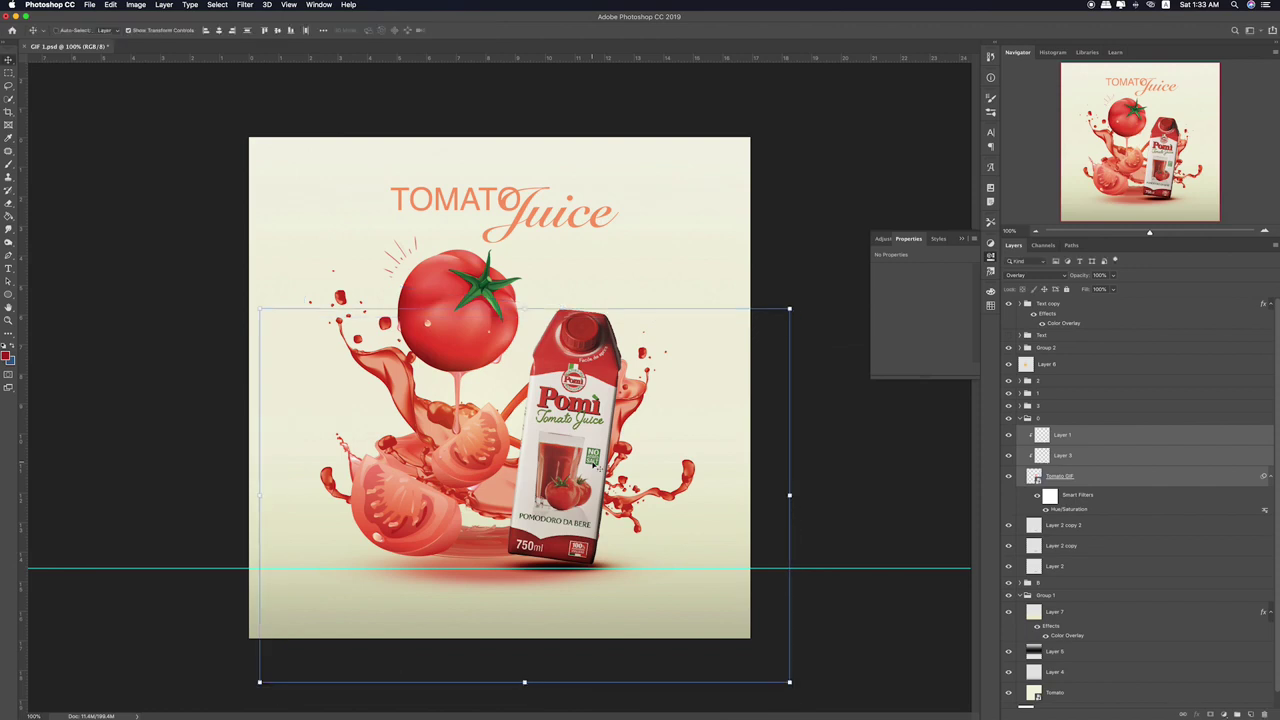
- Add a vertical guide at the carton's lower right corner, and tilt the carton about 5.6° clockwise with that corner near the guides
drag(24, 155, 600, 197)
key(super+t)
drag(802, 303, 820, 328)
drag(615, 468, 622, 463)
key(shift+Left)
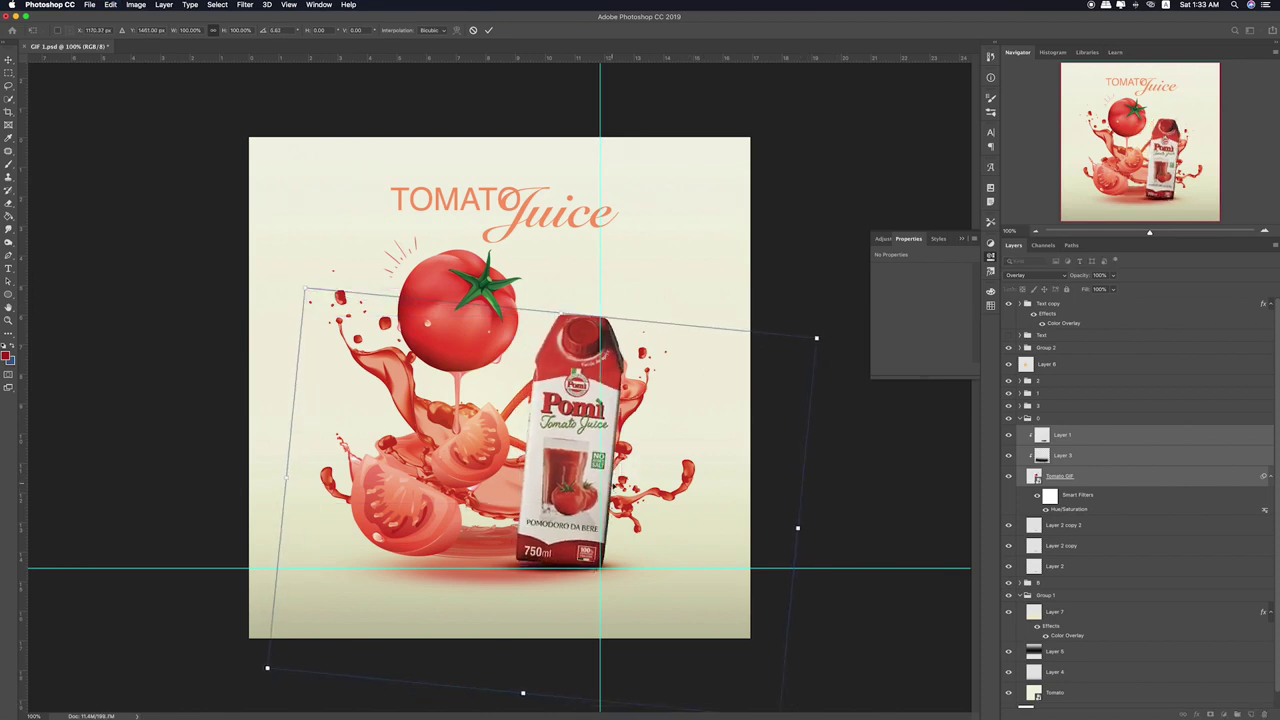
key(Left)
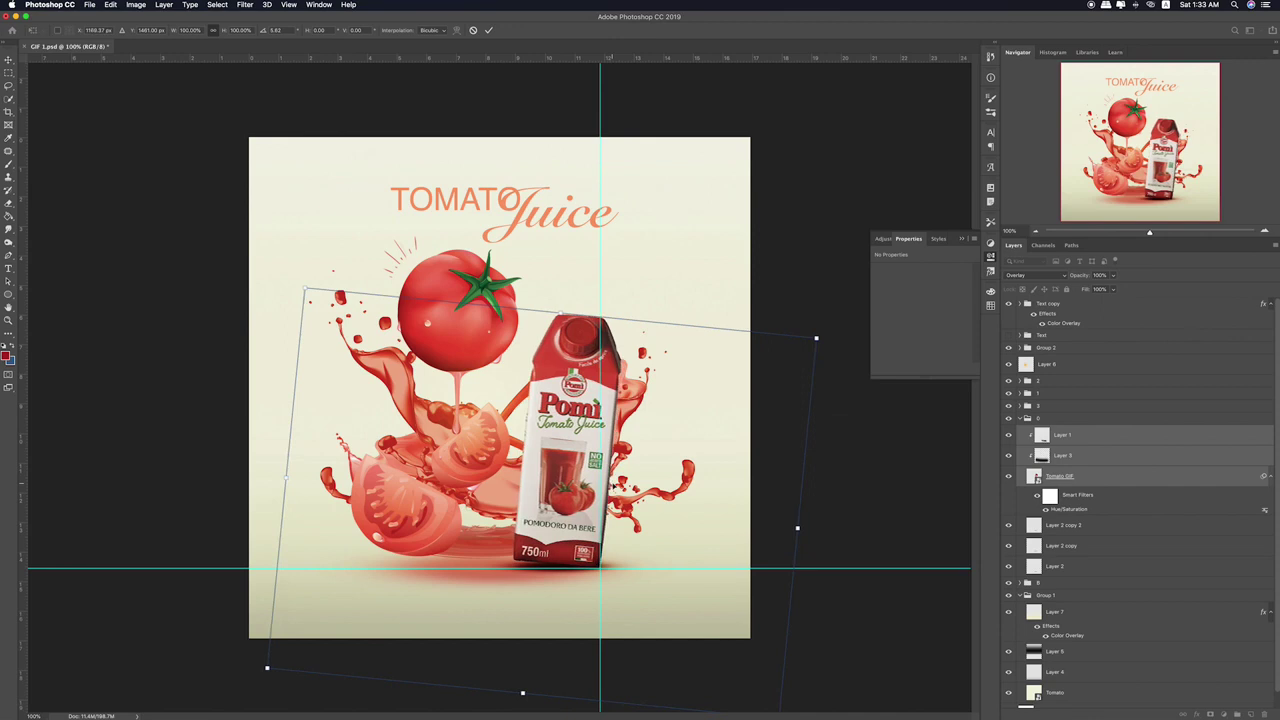
key(Up)
key(Up)
key(Up)
key(Up)
key(Up)
key(Up)
key(Up)
key(Up)
key(Up)
key(Up)
key(Up)
key(Up)
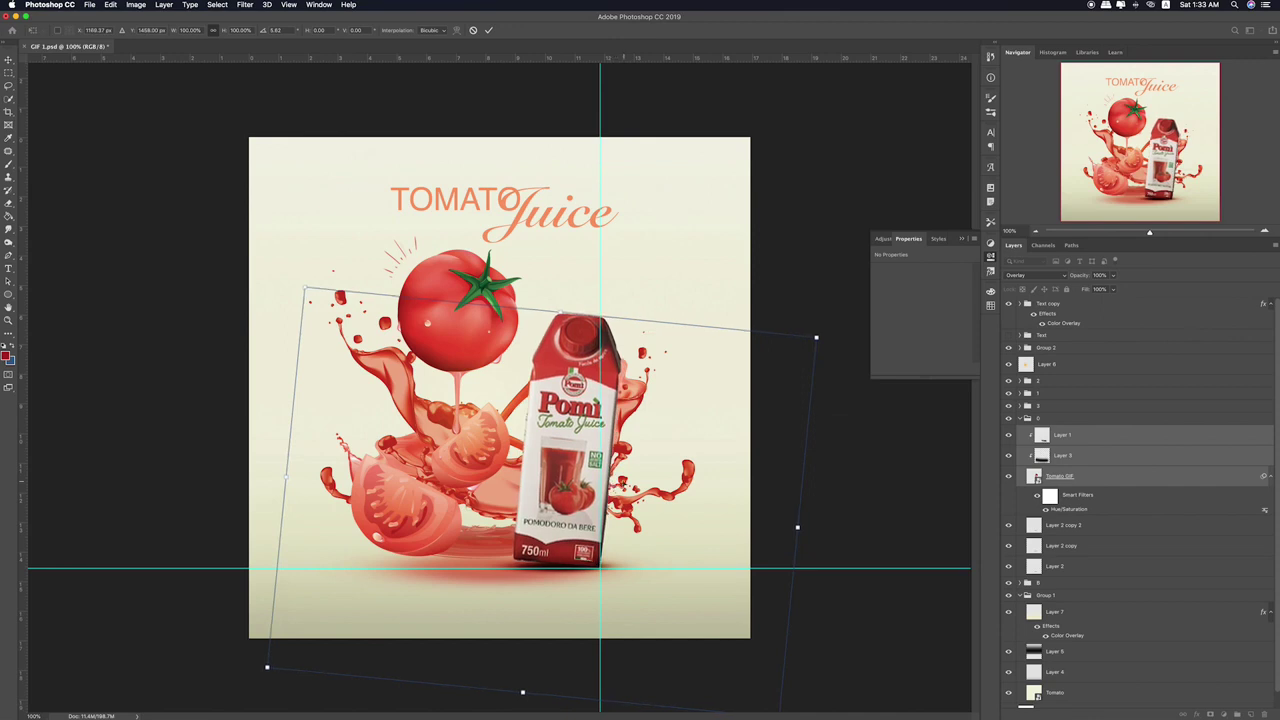
- Increase the carton's clockwise tilt to about 6.7° and nudge it until its lower right corner meets the guide intersection
drag(833, 320, 841, 323)
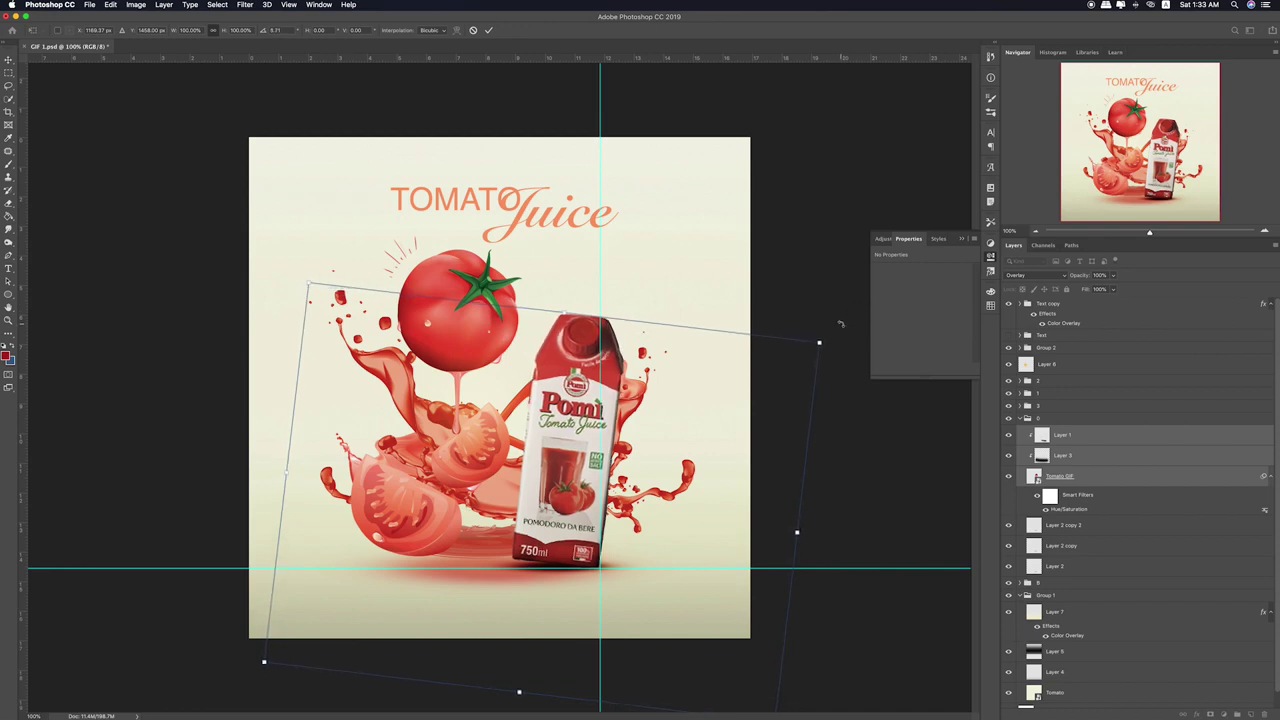
key(Right)
key(Right)
key(Right)
key(Right)
key(Right)
key(Right)
key(Right)
key(Right)
key(Right)
key(Up)
key(Up)
key(Up)
key(Up)
key(Up)
key(Up)
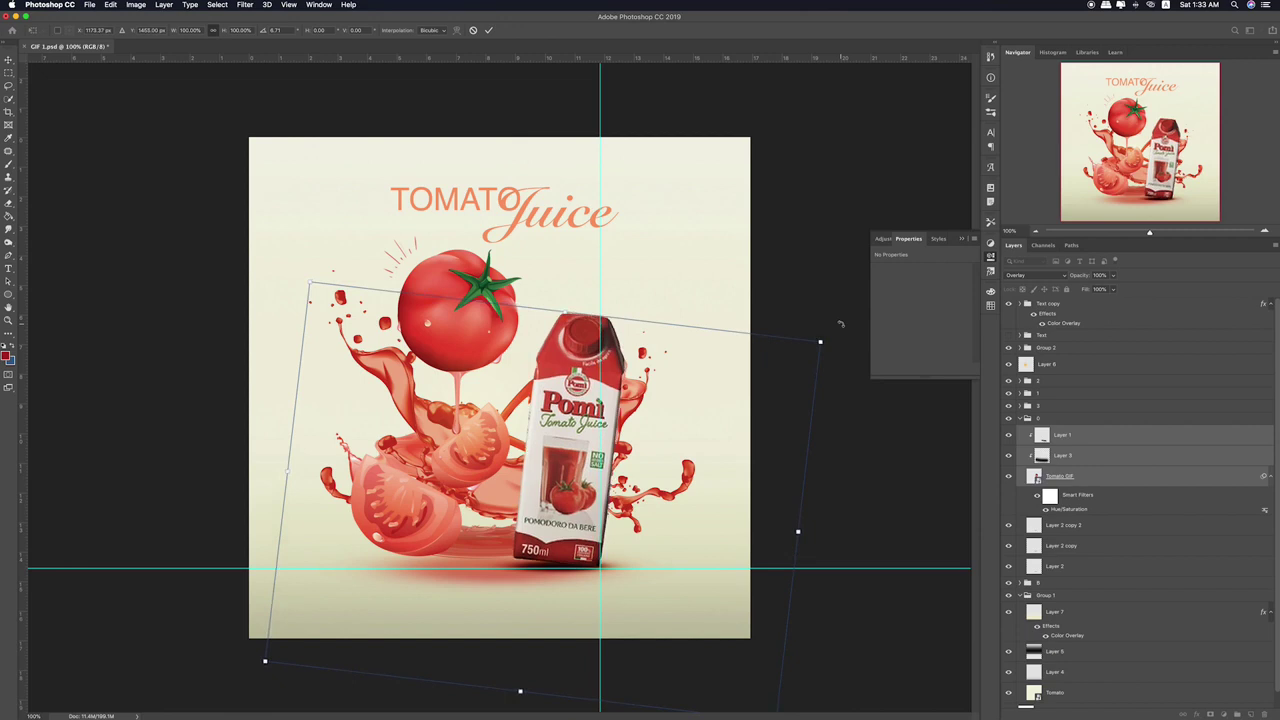
key(Return)
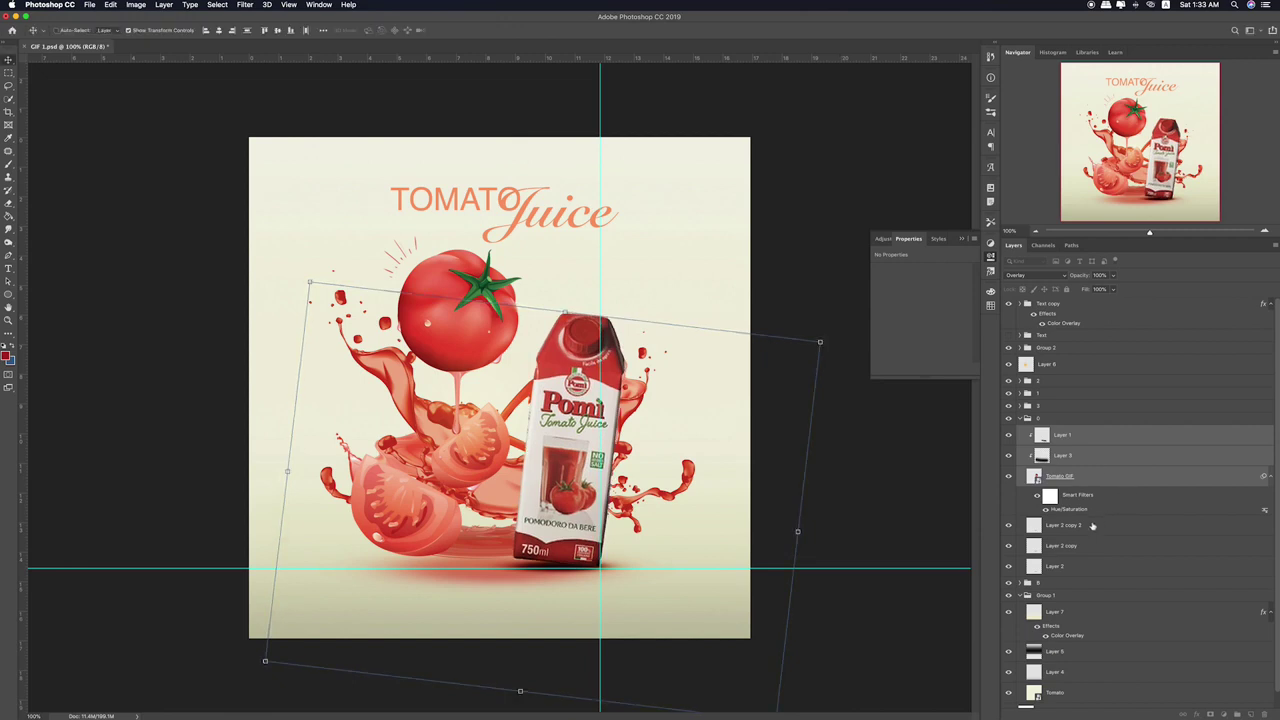
- Reduce the height of the three Layer 2 shadow layers under the carton and nudge them against its base
click(1058, 526)
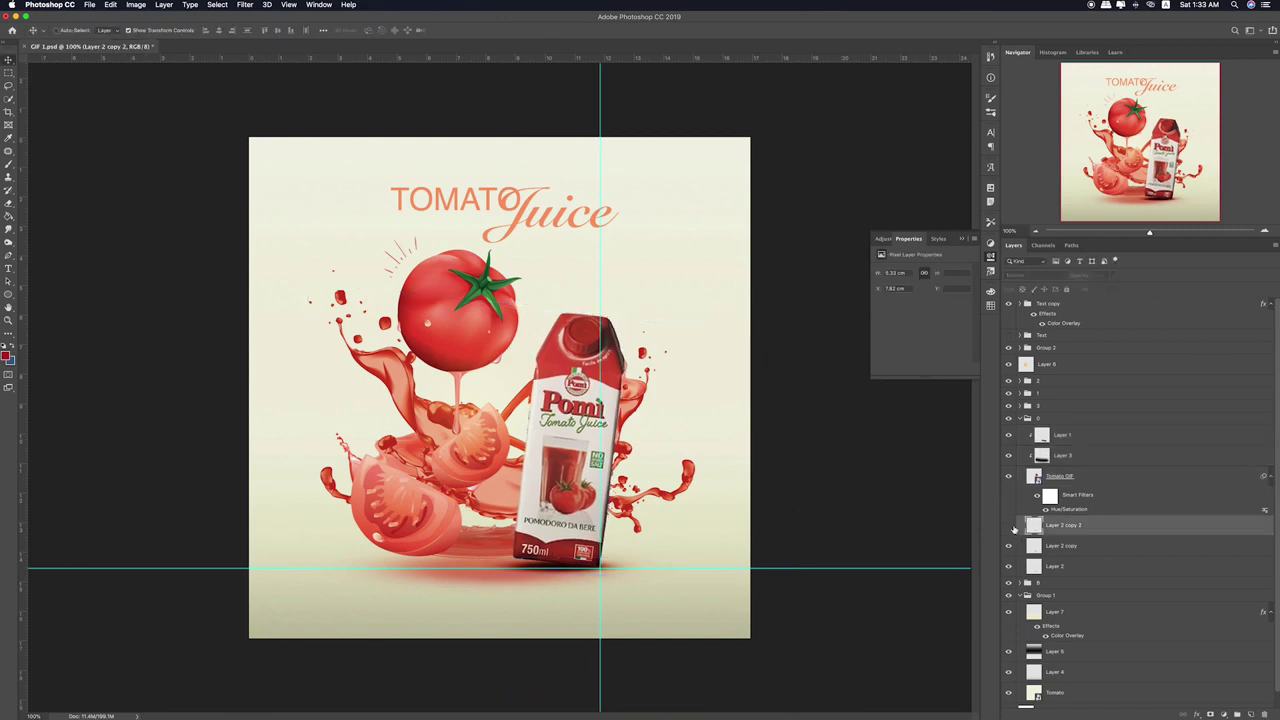
shift+click(1084, 567)
drag(559, 558, 558, 566)
key(Up)
key(Up)
key(Up)
key(Up)
key(Up)
key(Up)
key(Up)
key(Up)
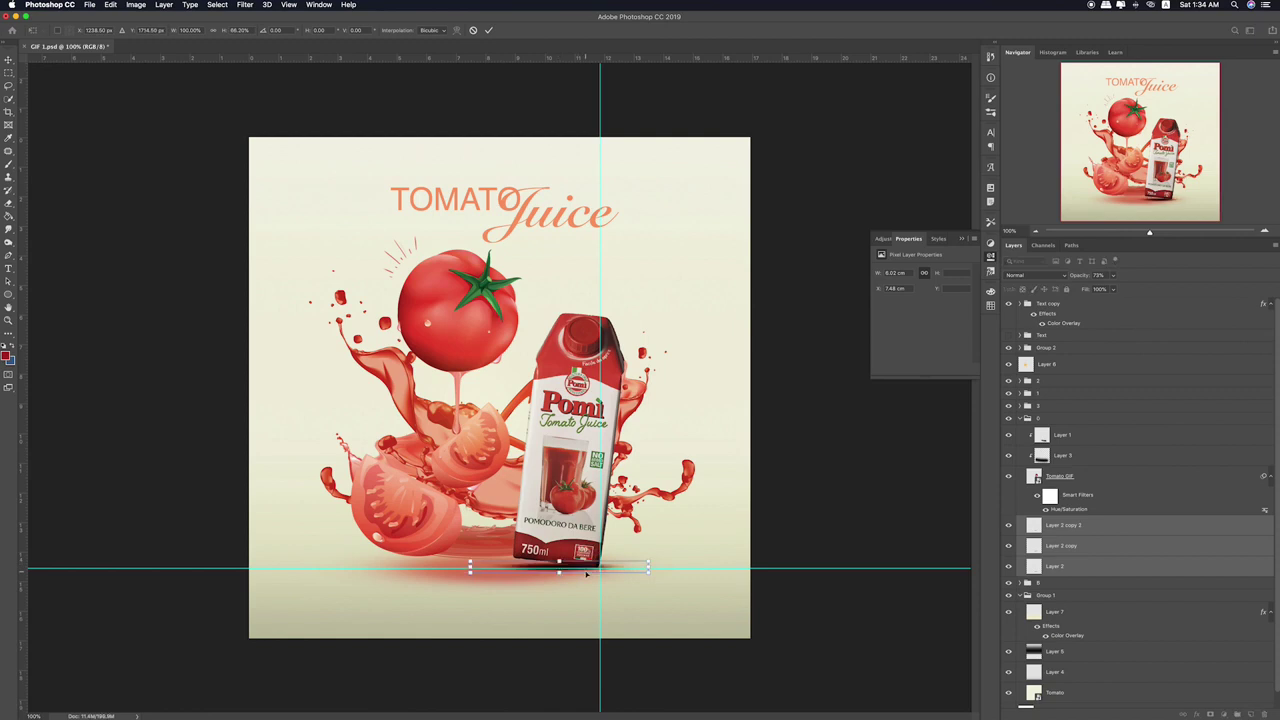
key(Down)
key(Return)
- Soften the three Layer 2 shadow layers under the carton using a larger Eraser at 30% opacity, and hide the guides
click(1133, 530)
key(e)
key(])
key(])
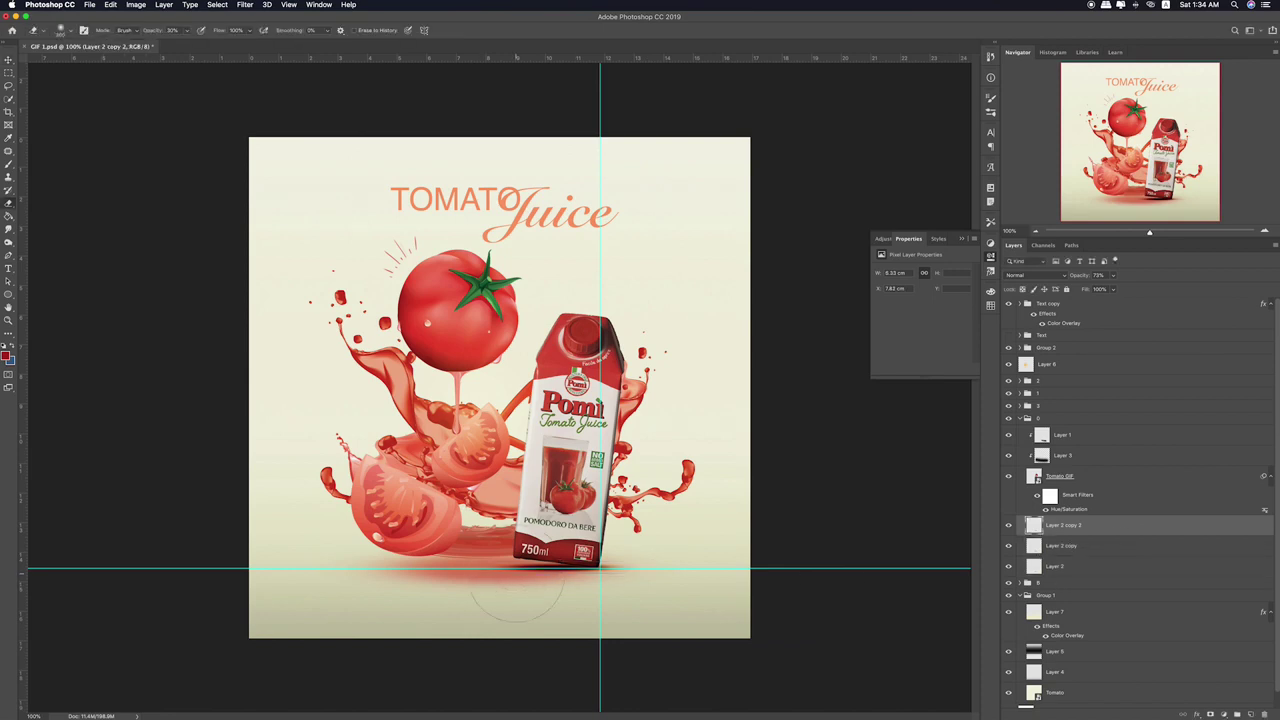
click(1080, 548)
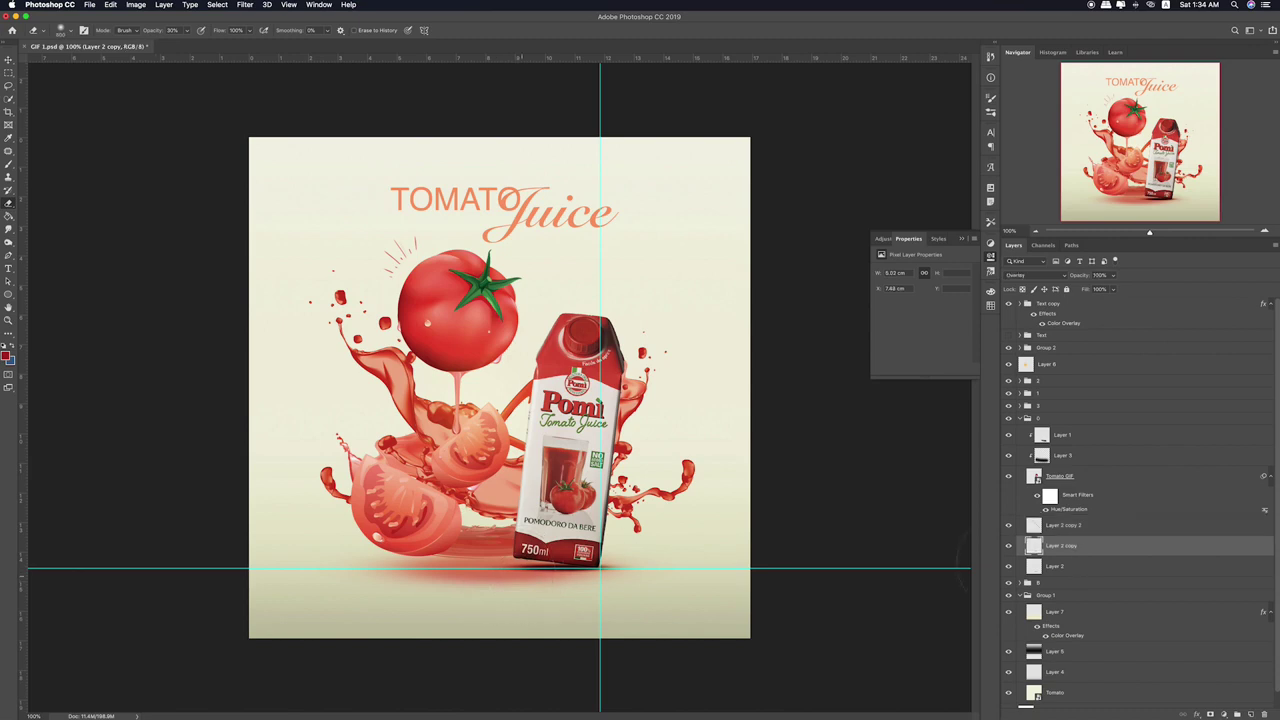
click(1068, 567)
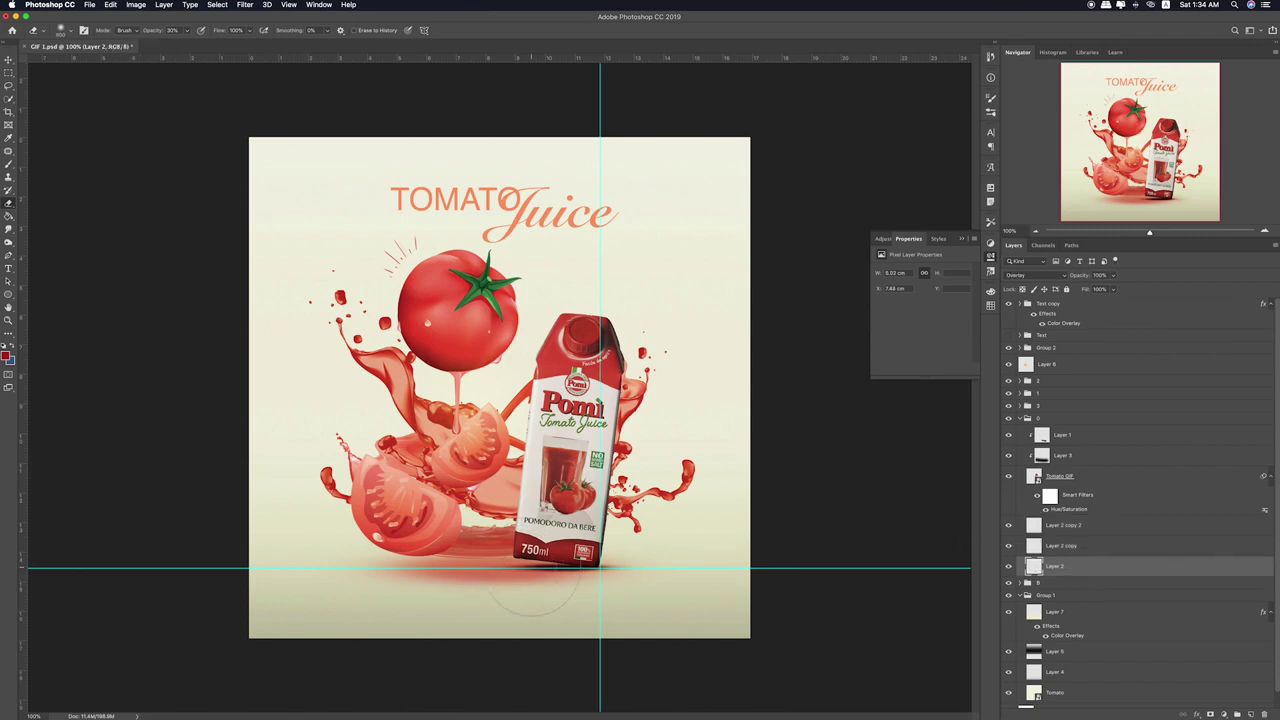
click(1076, 549)
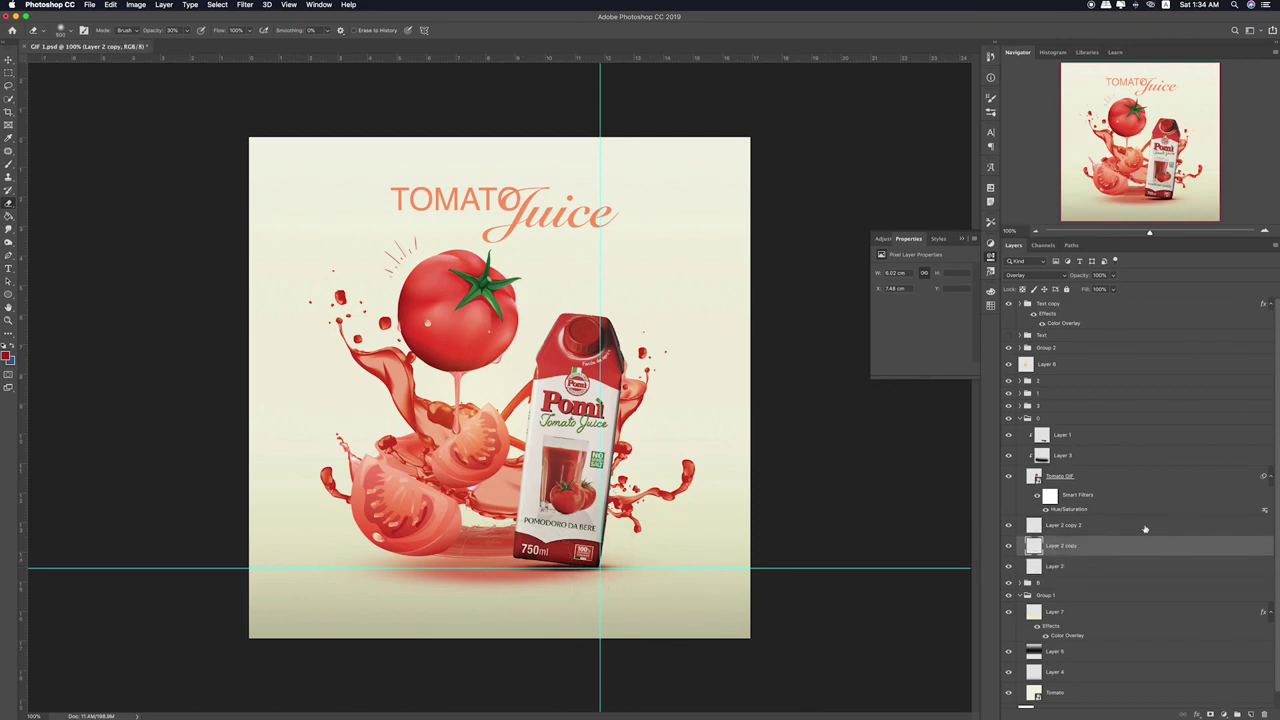
key(alt+bracketright)
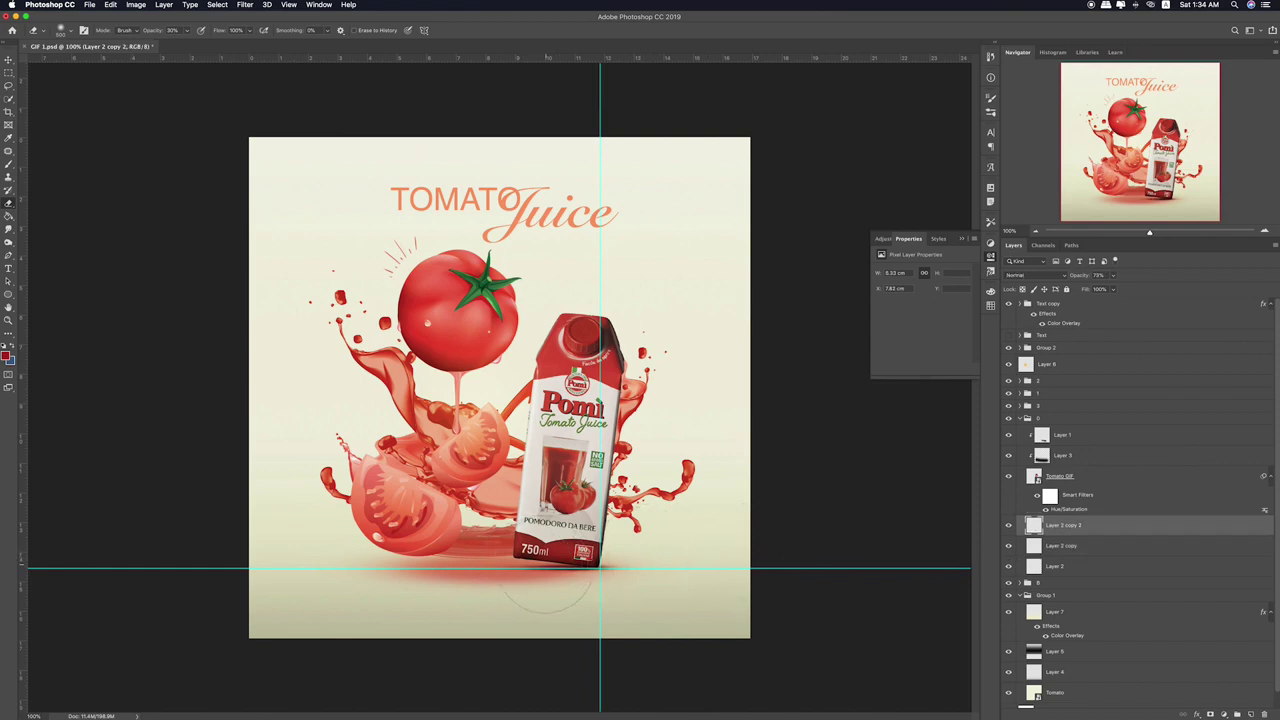
key(super+semicolon)
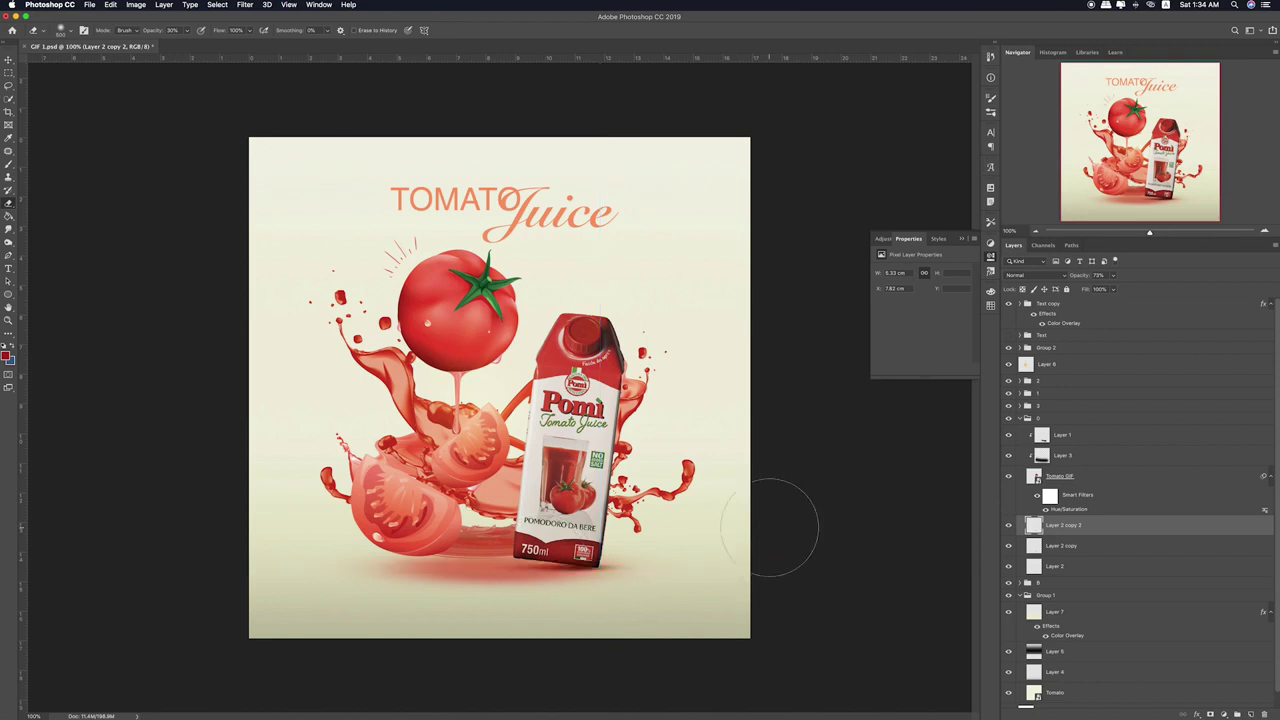
click(1018, 420)
click(1021, 418)
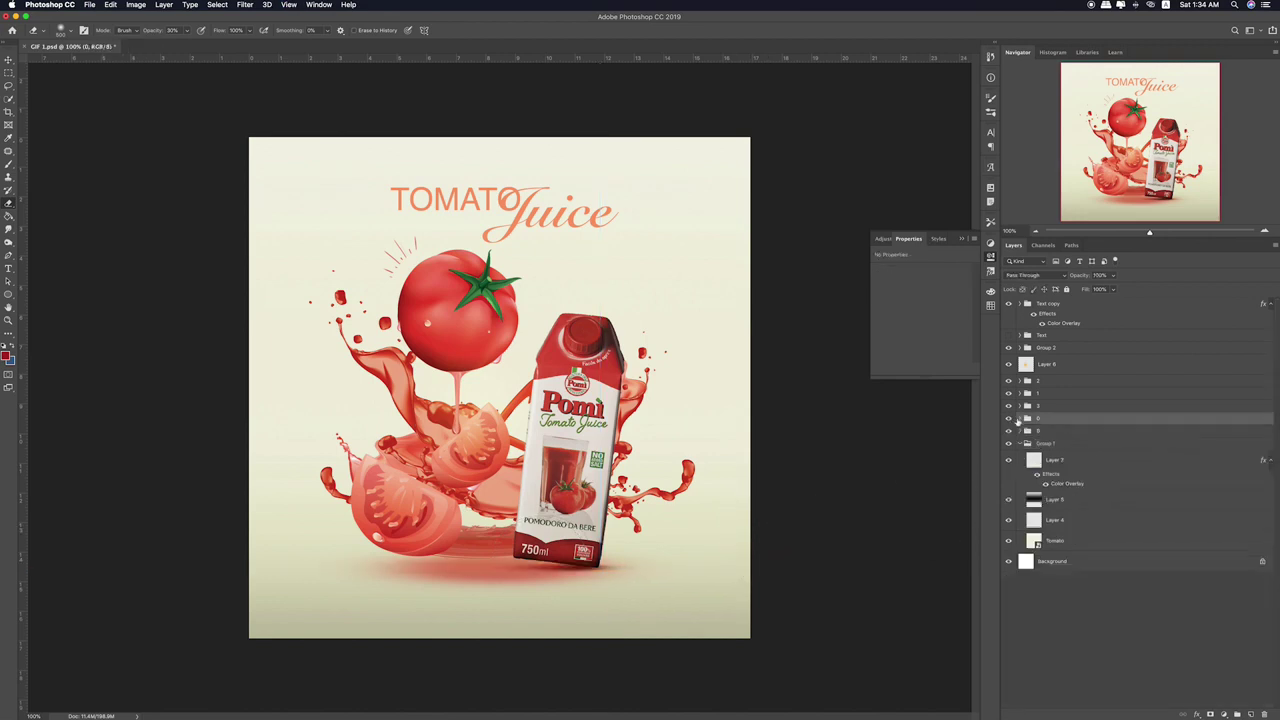
- Open the splash group and distort layer 6 so the small splash behind the left tomato slice extends further up and outward
click(1008, 419)
click(1008, 431)
click(1008, 443)
click(1008, 443)
click(1018, 431)
click(1034, 448)
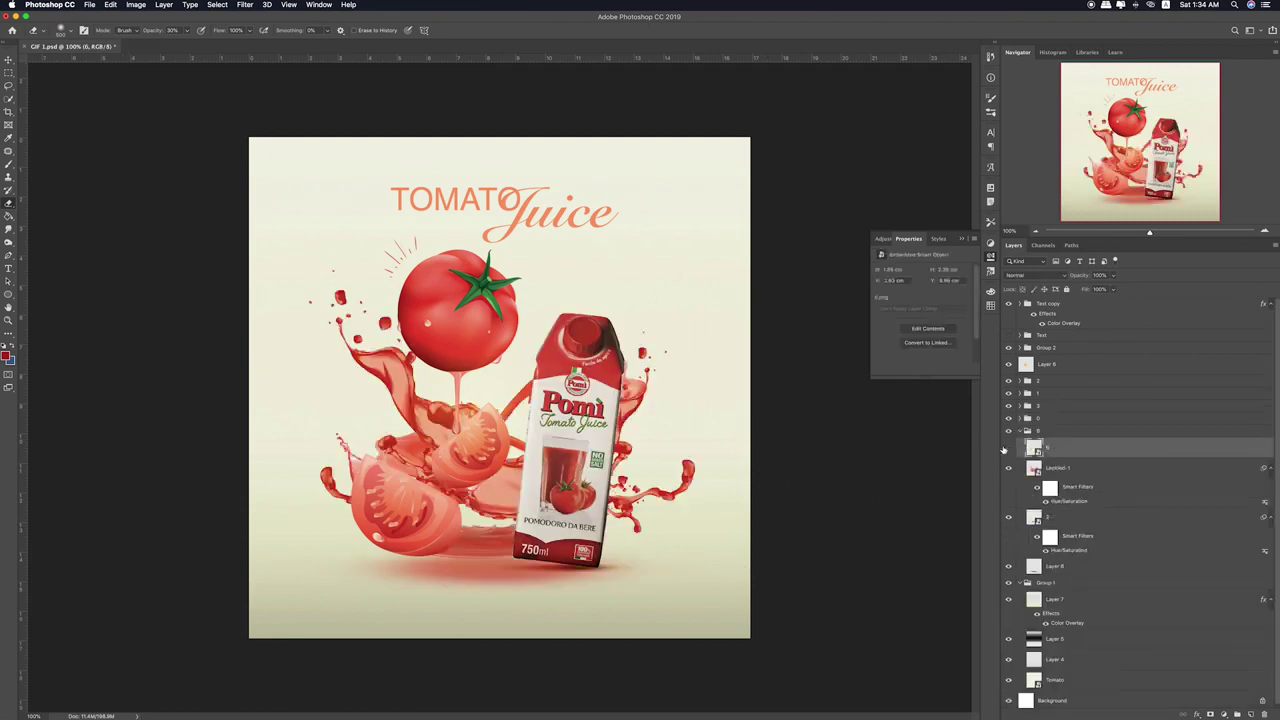
click(1007, 448)
key(super+t)
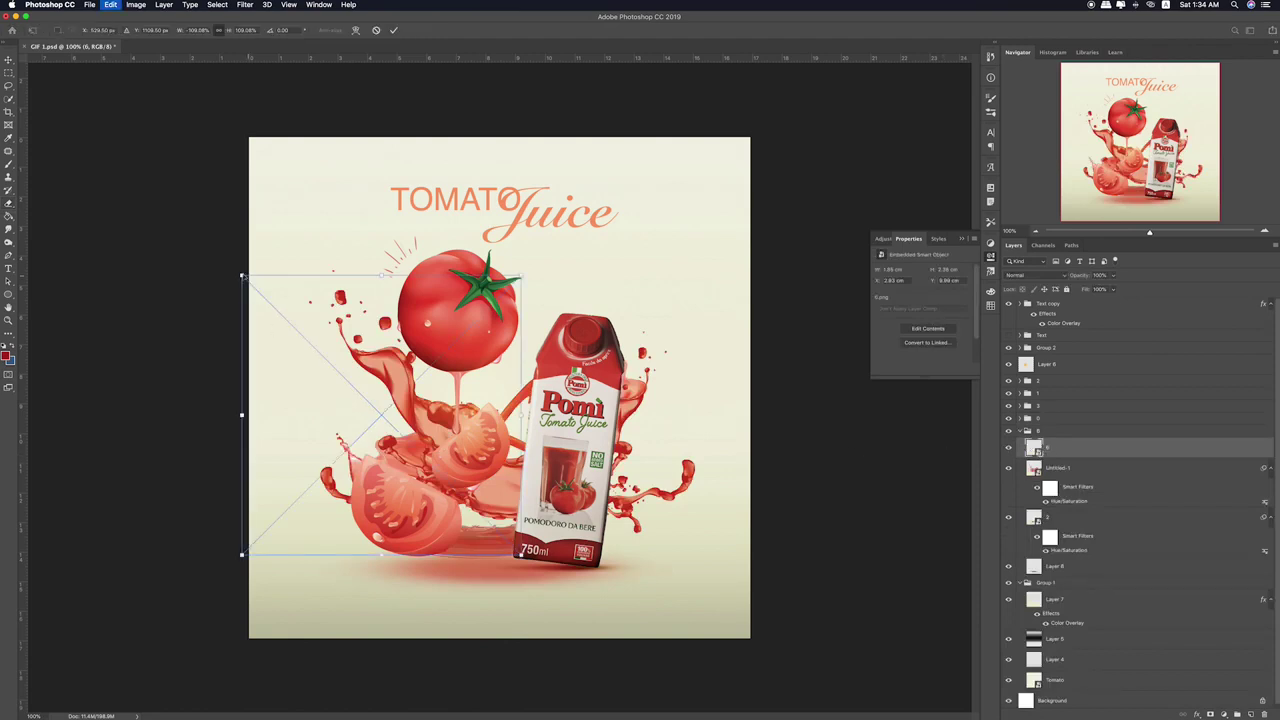
drag(242, 276, 133, 164)
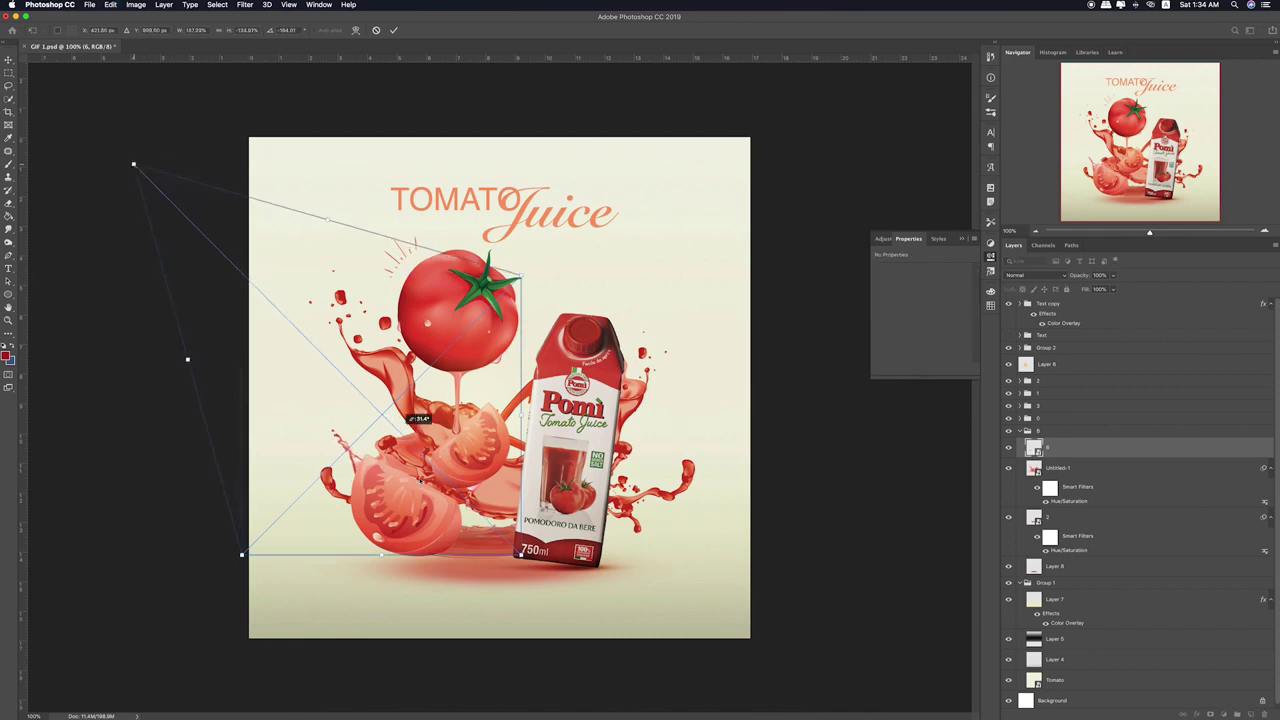
key(Return)
key(e)
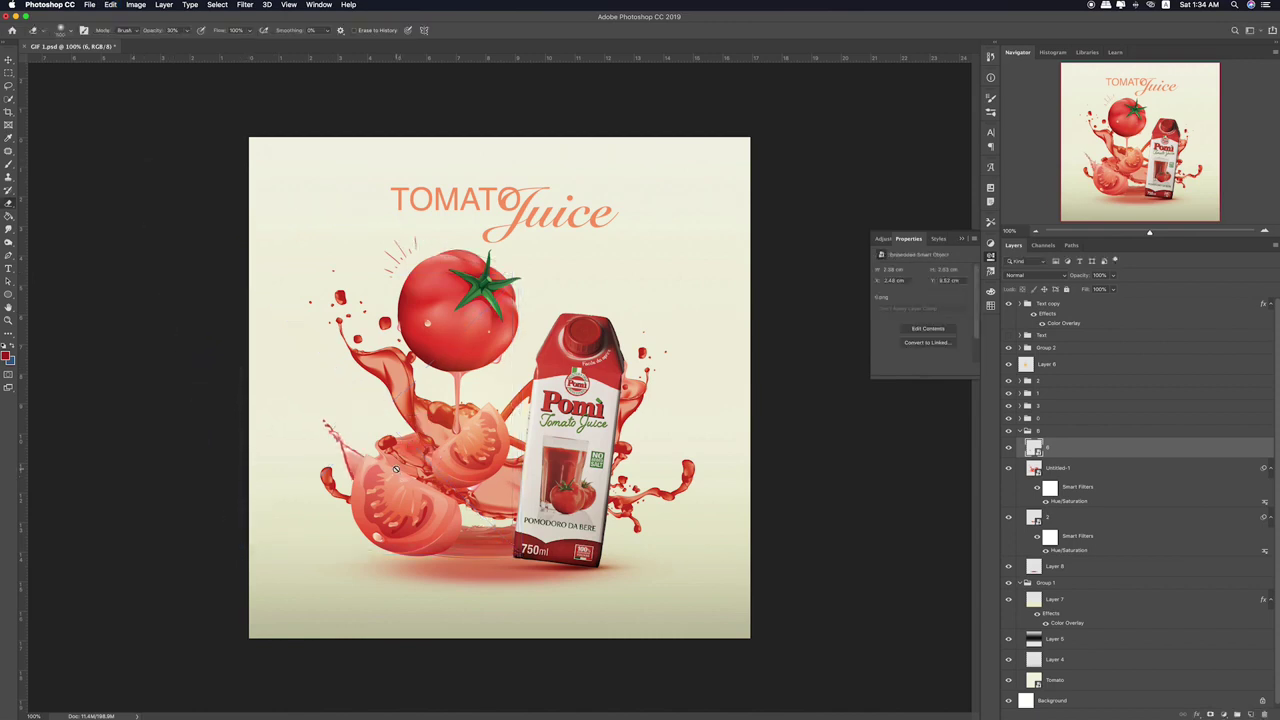
- Scale the main splash layer Untitled-1 up evenly about its centre to about 14.5 cm wide
click(1133, 472)
key(super+t)
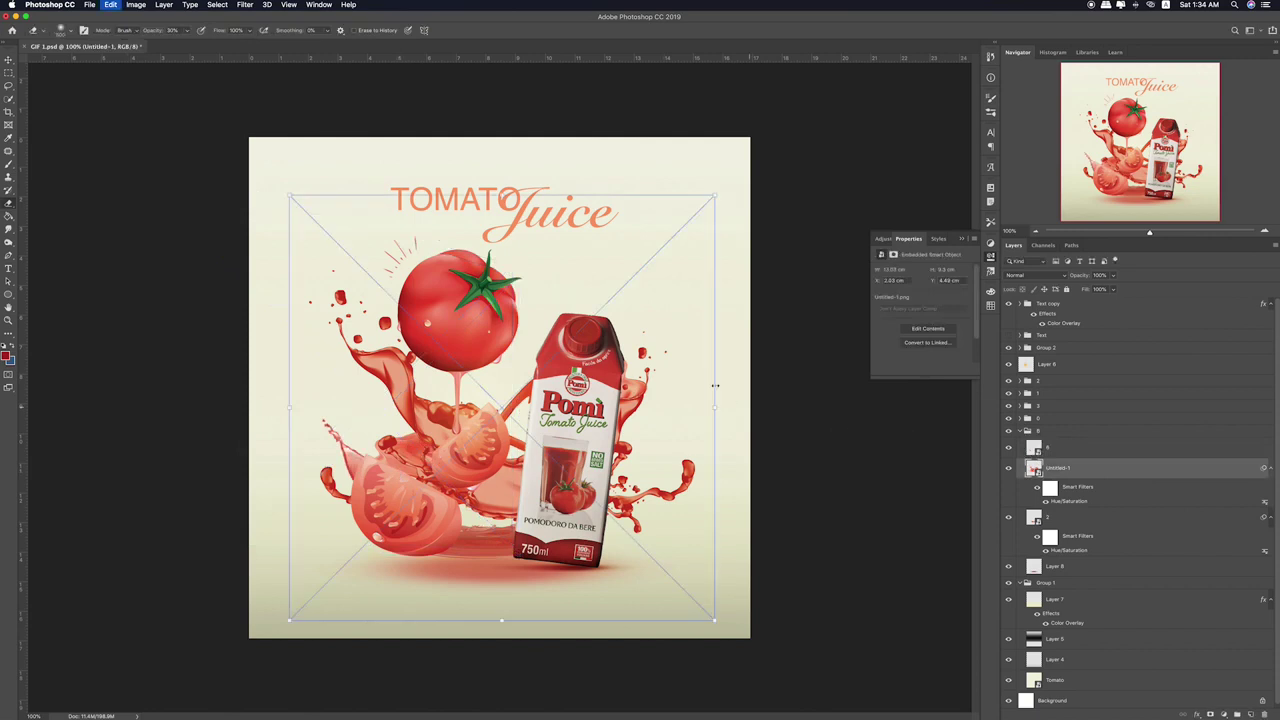
drag(714, 197, 743, 176)
key(Return)
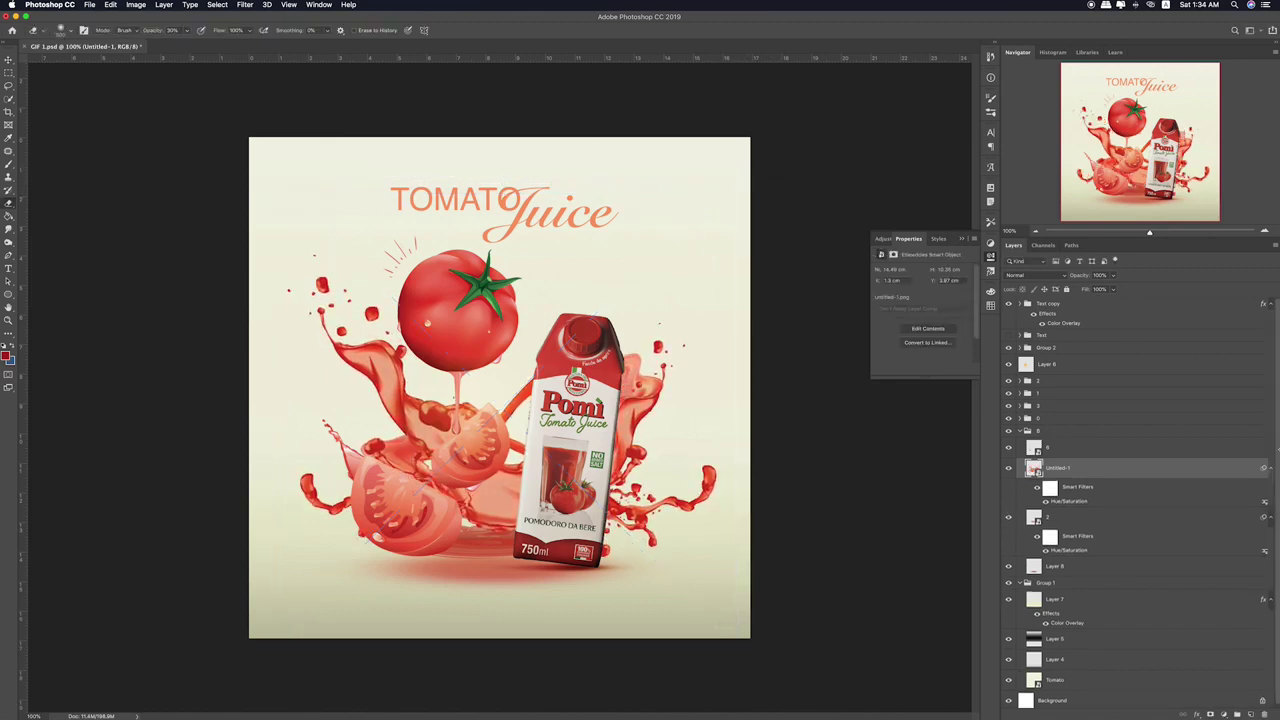
- Widen layer 2, the juice puddle beneath the tomato slices and carton, very slightly
click(1005, 520)
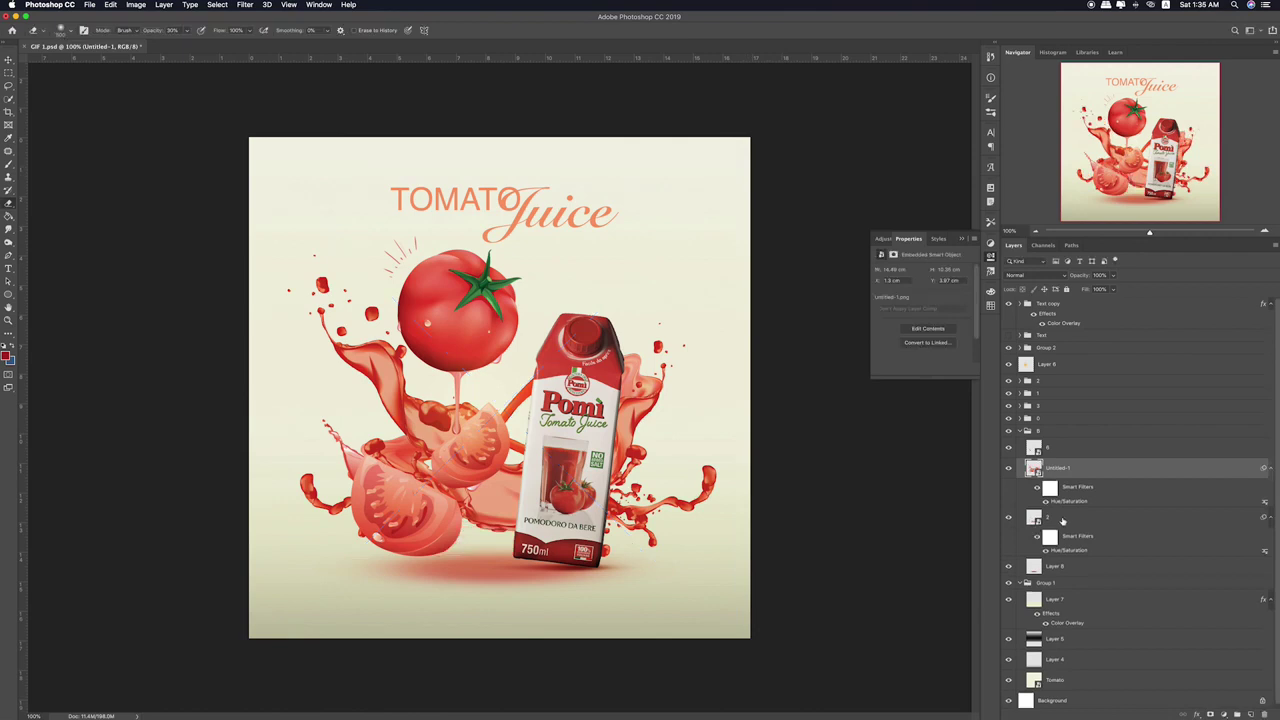
click(1062, 520)
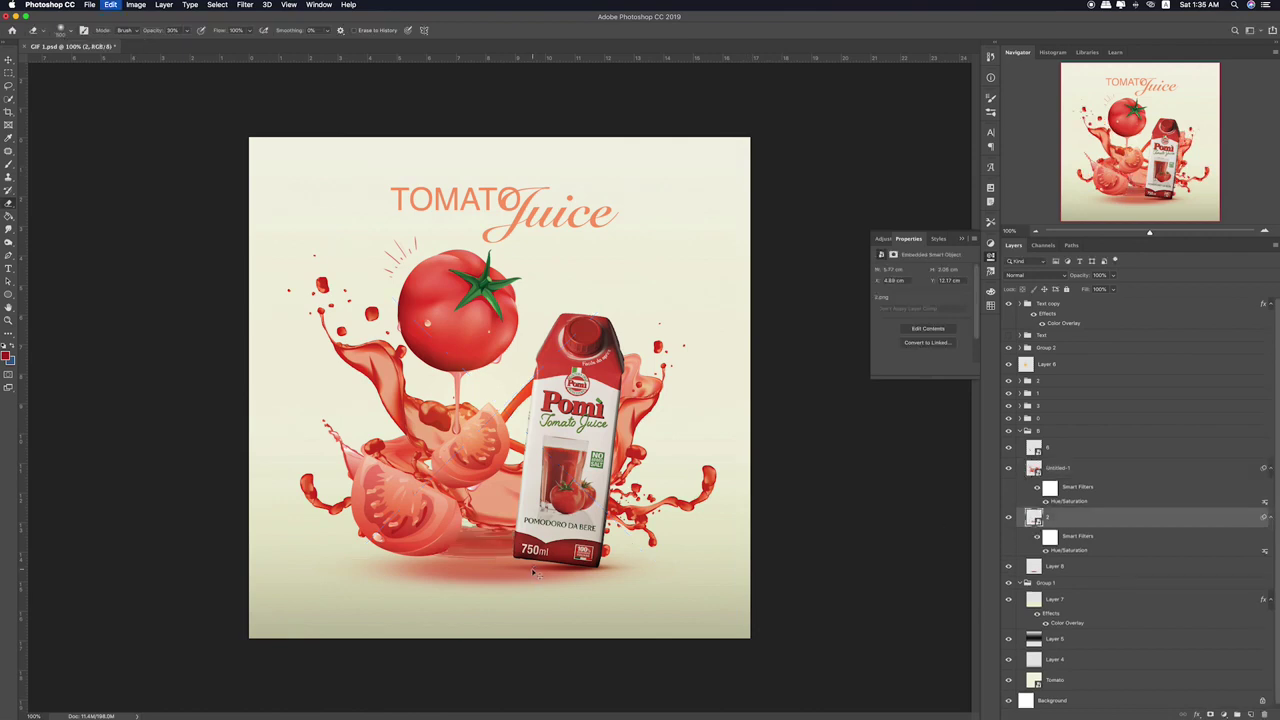
key(super+t)
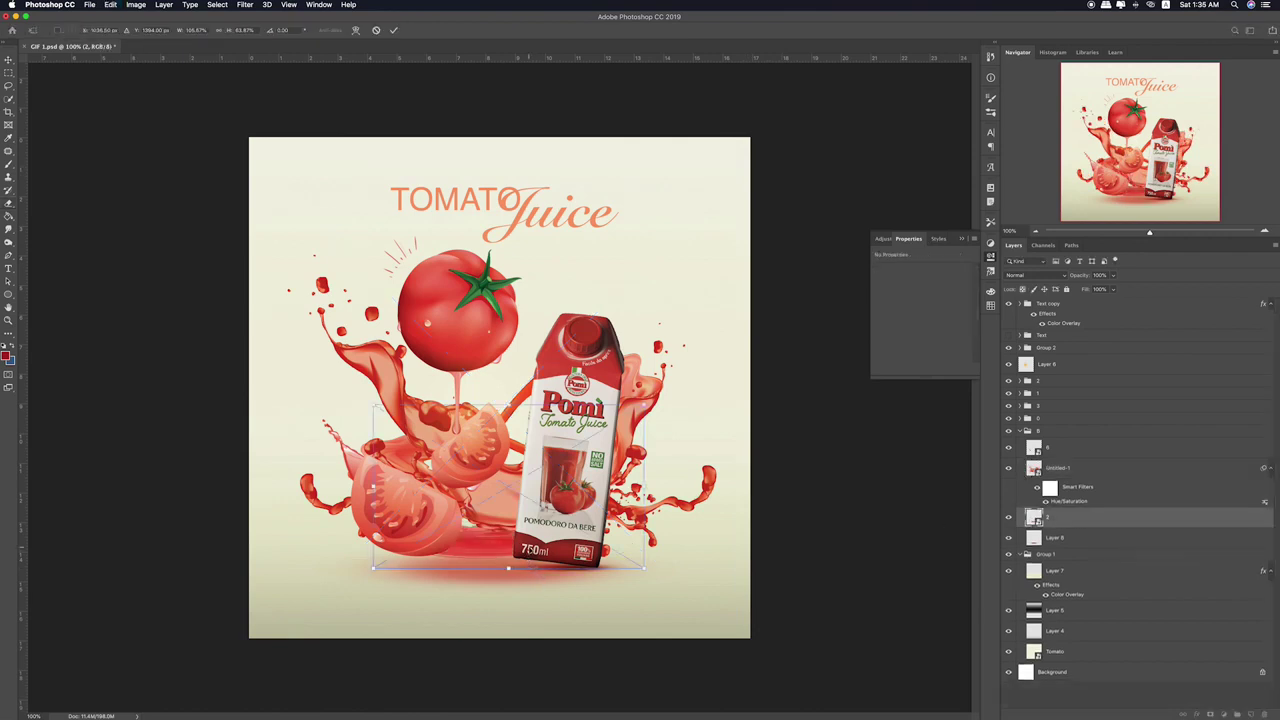
drag(643, 567, 648, 567)
key(Return)
key(e)
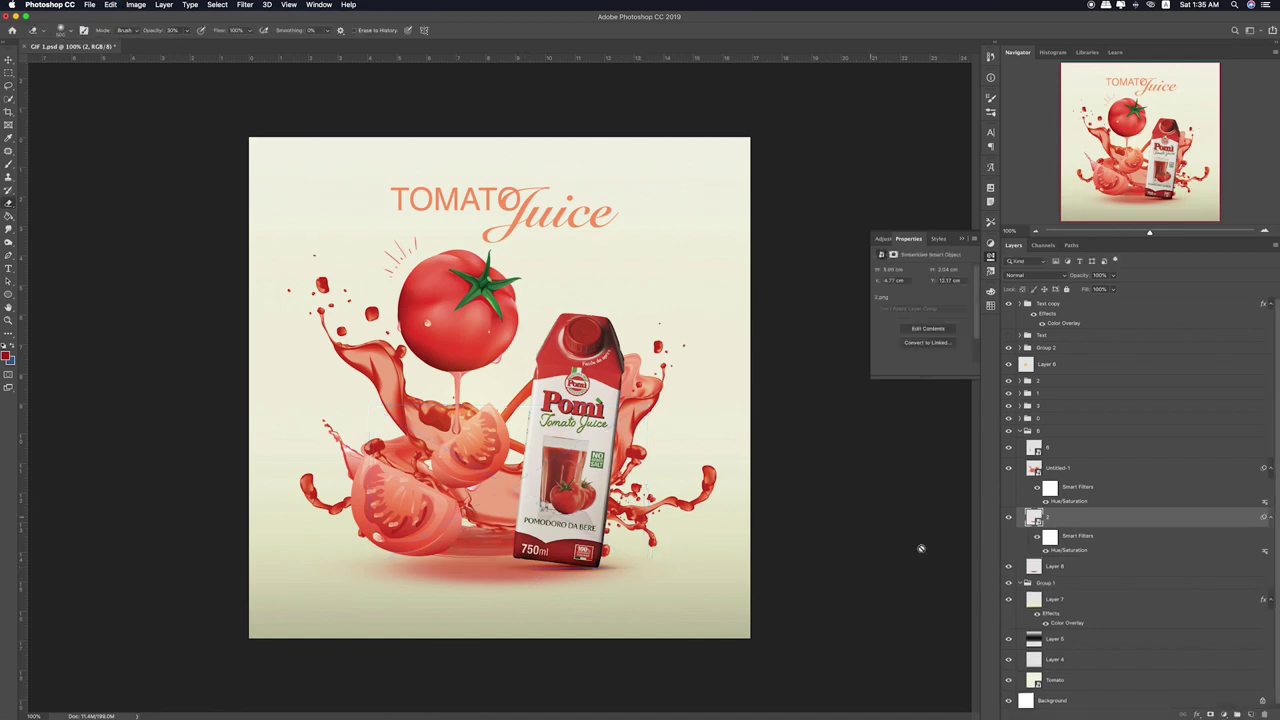
- Soften the red Color Burn shadow layer beneath the splash with the Eraser at 30% opacity, and collapse Group 1
click(1036, 570)
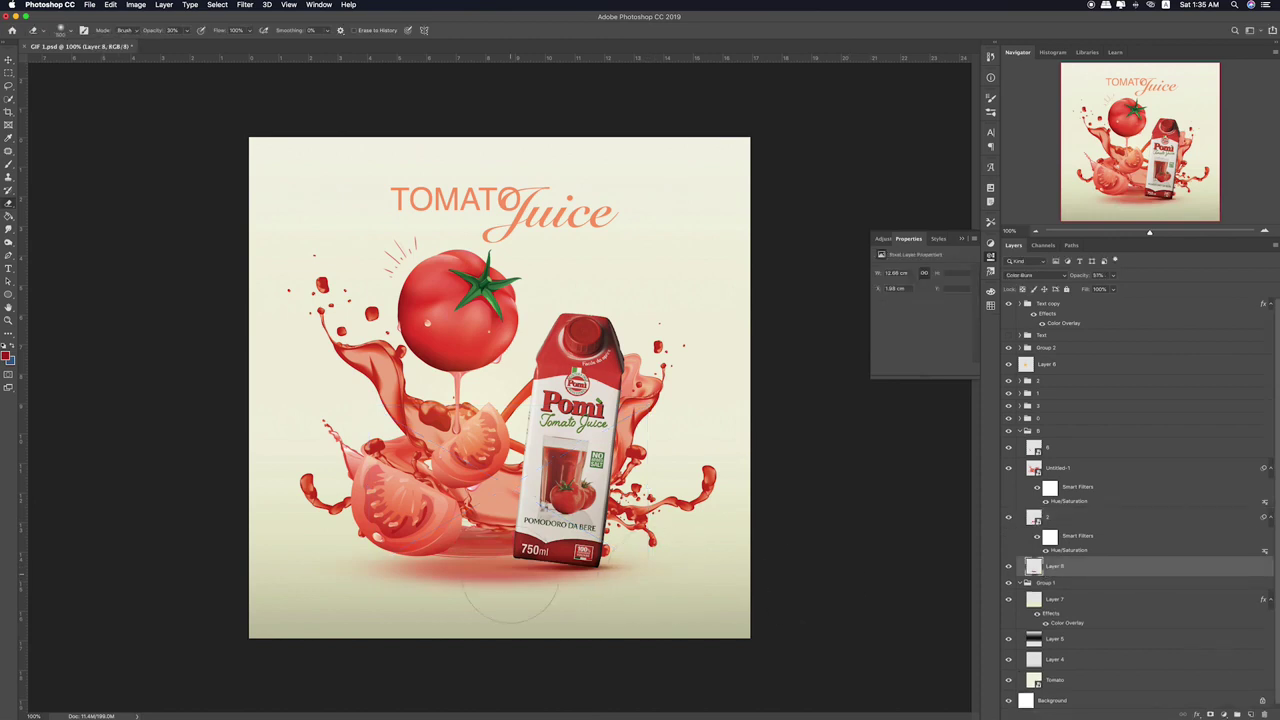
key(r)
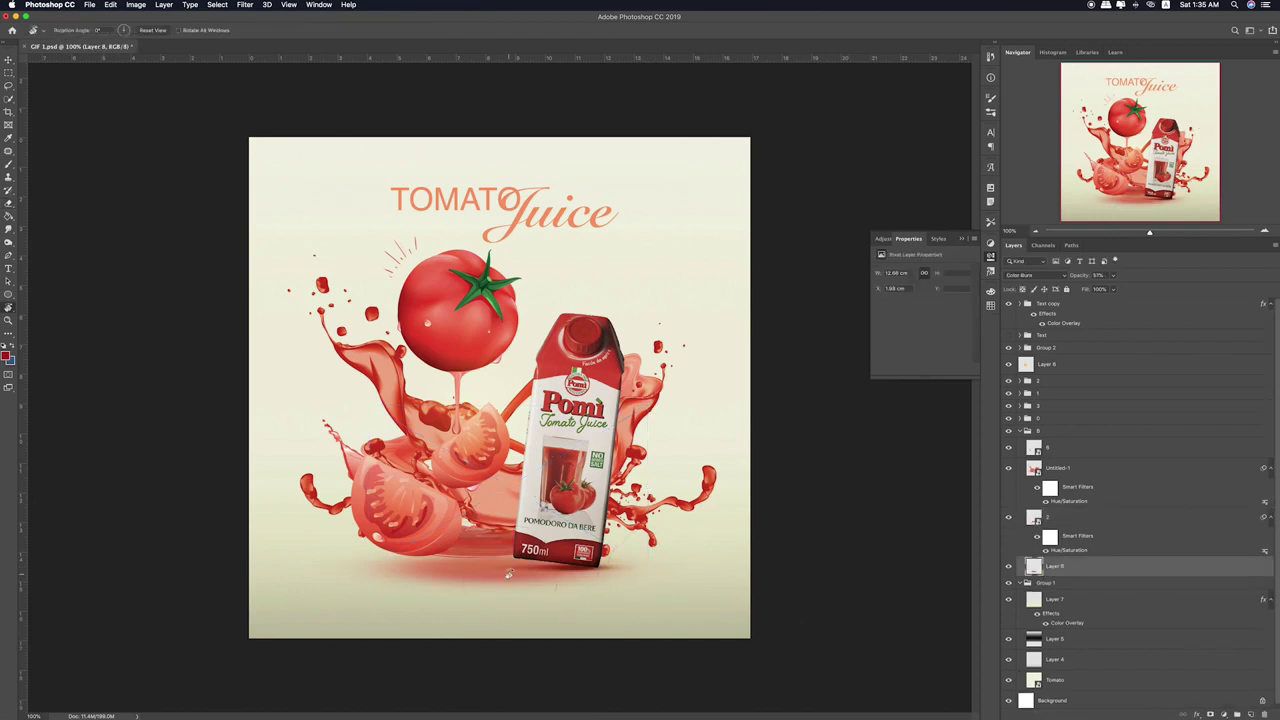
key(e)
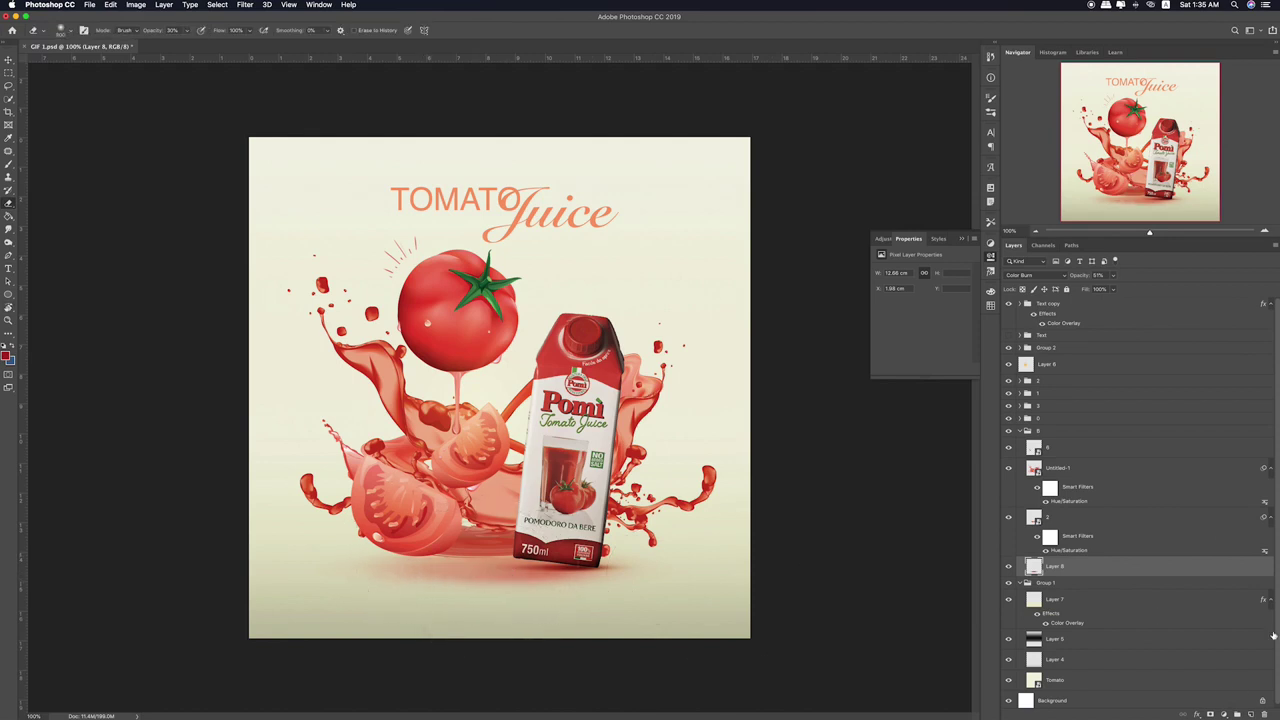
scroll(1215, 623, down, 1)
click(1009, 598)
click(1009, 598)
click(1024, 580)
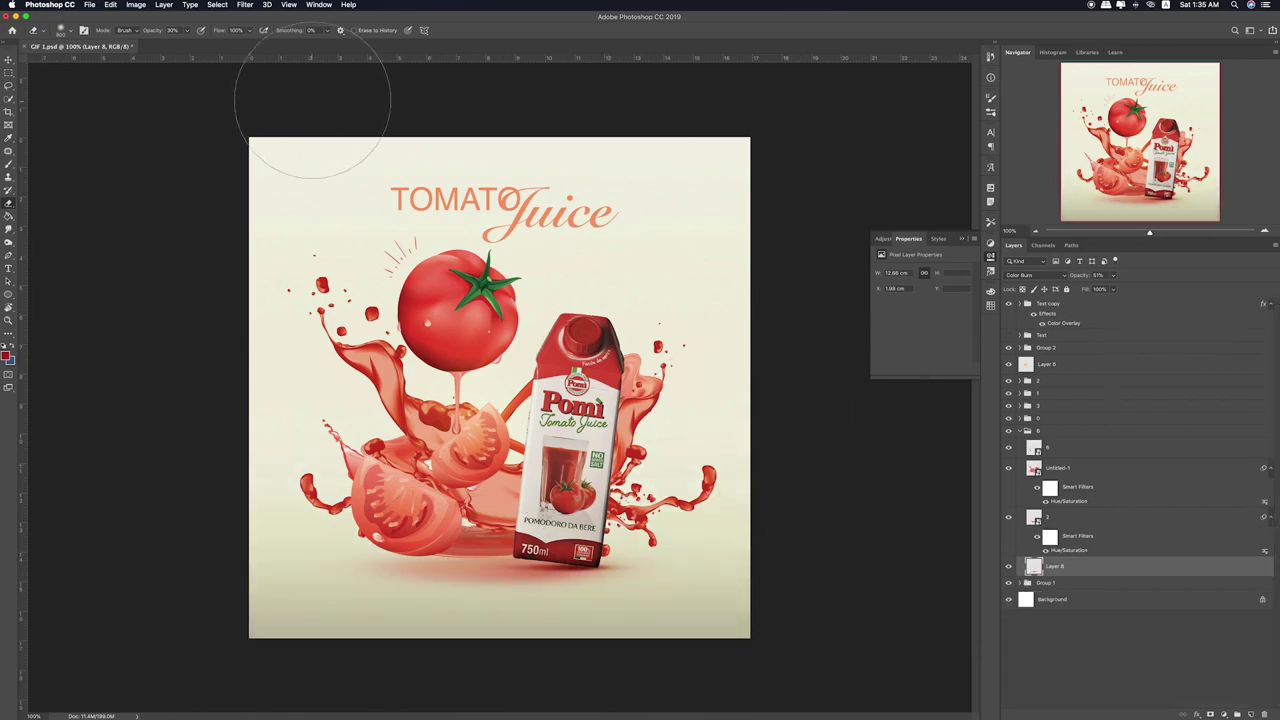
- Save the edited poster as a new Photoshop document named GIF 2.psd on the Desktop
click(90, 4)
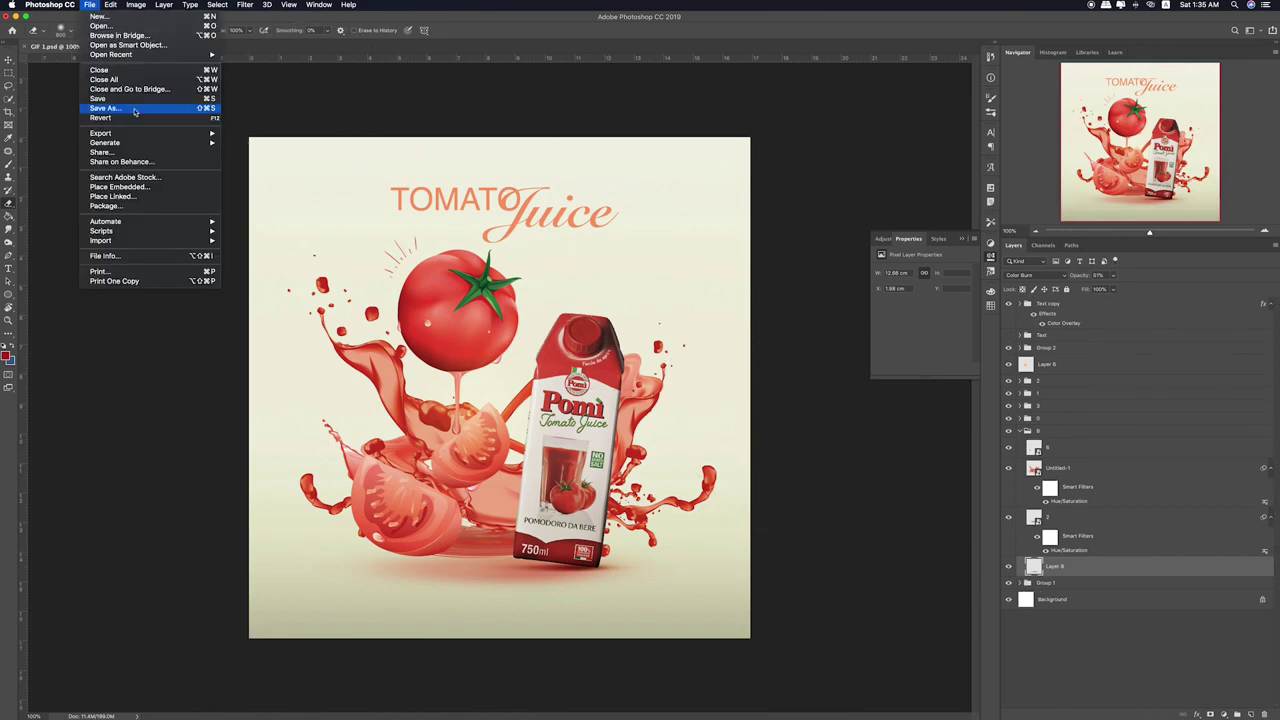
click(104, 108)
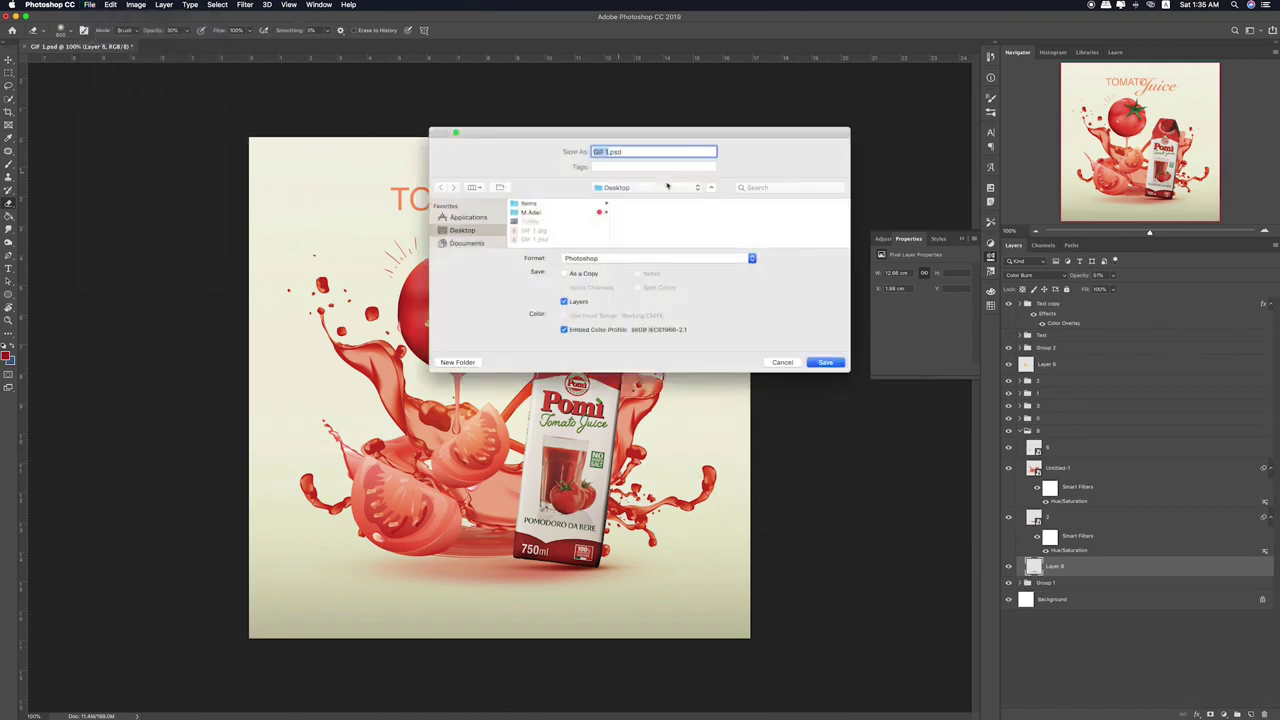
click(607, 152)
key(Return)
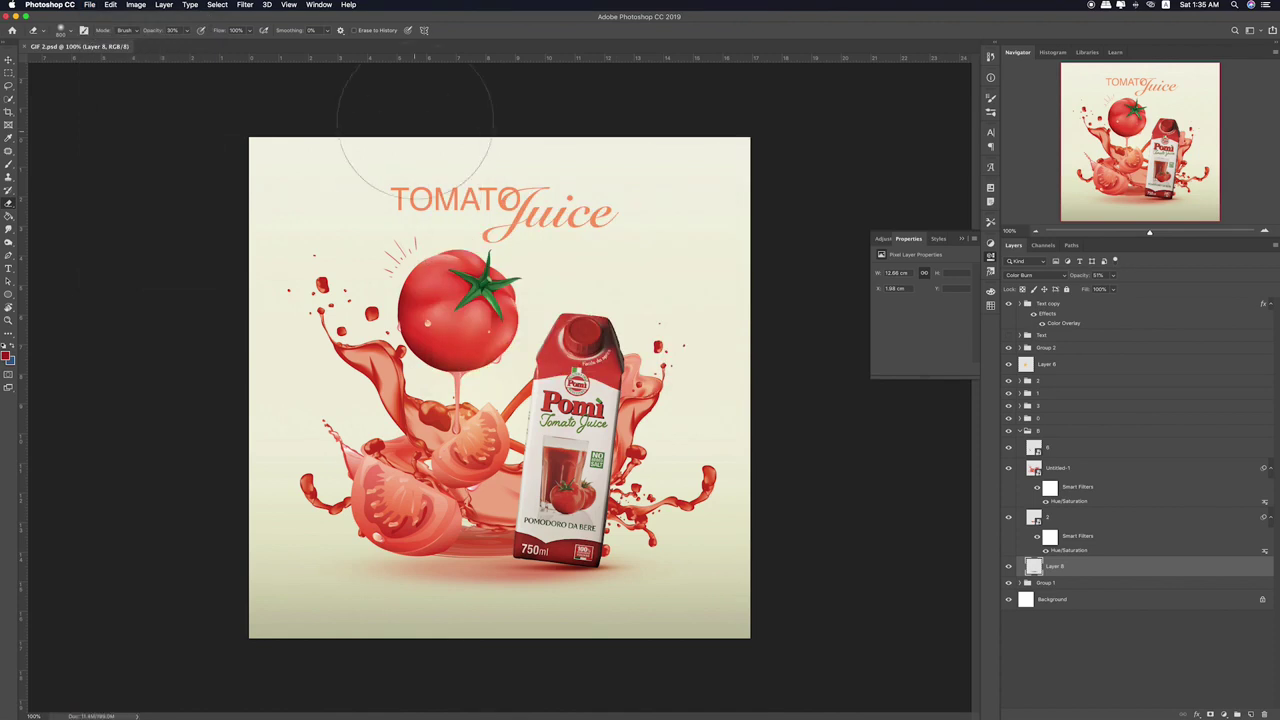
- Save a JPEG copy of GIF 2 to the Desktop at Maximum quality (12), Baseline ("Standard")
click(90, 5)
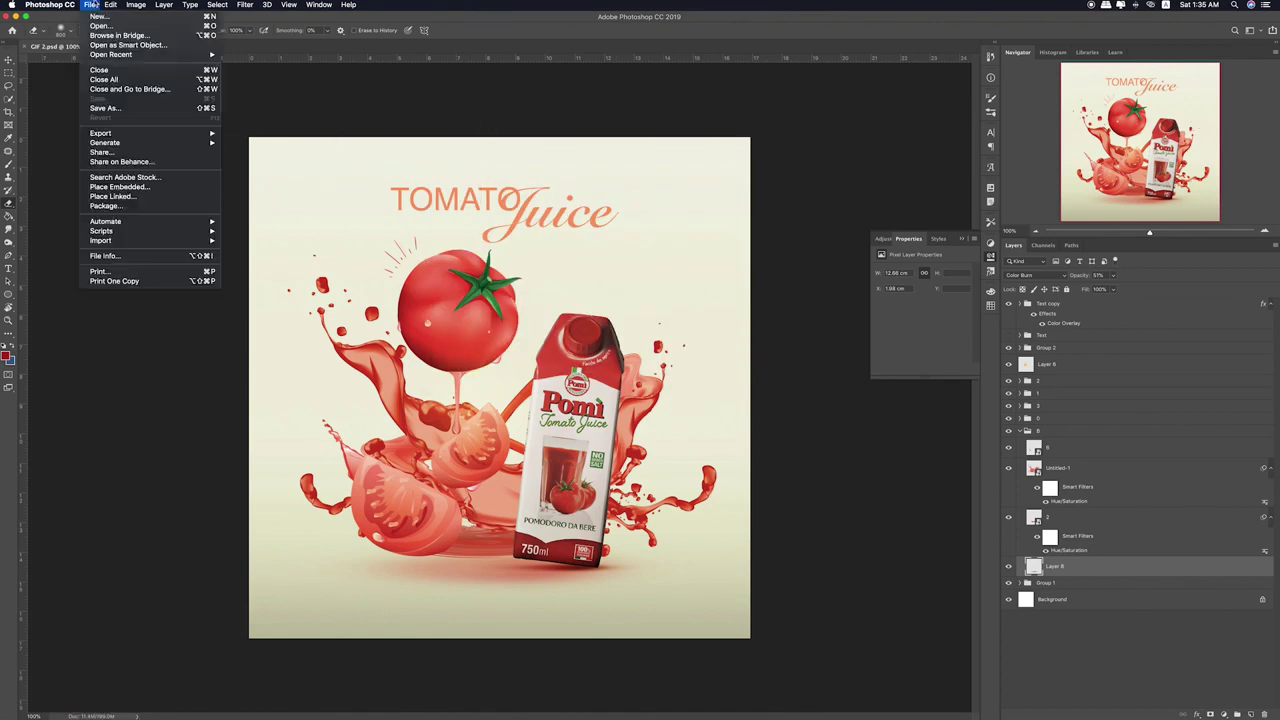
click(105, 107)
click(690, 260)
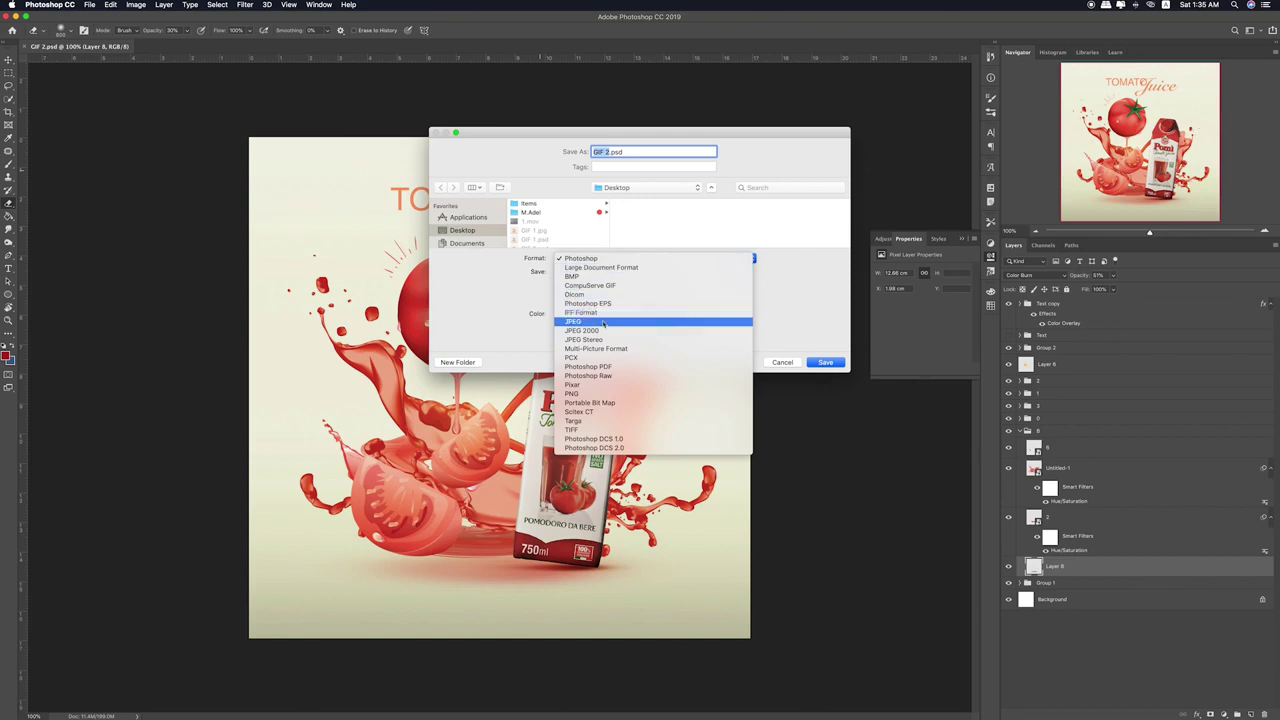
click(600, 323)
click(824, 362)
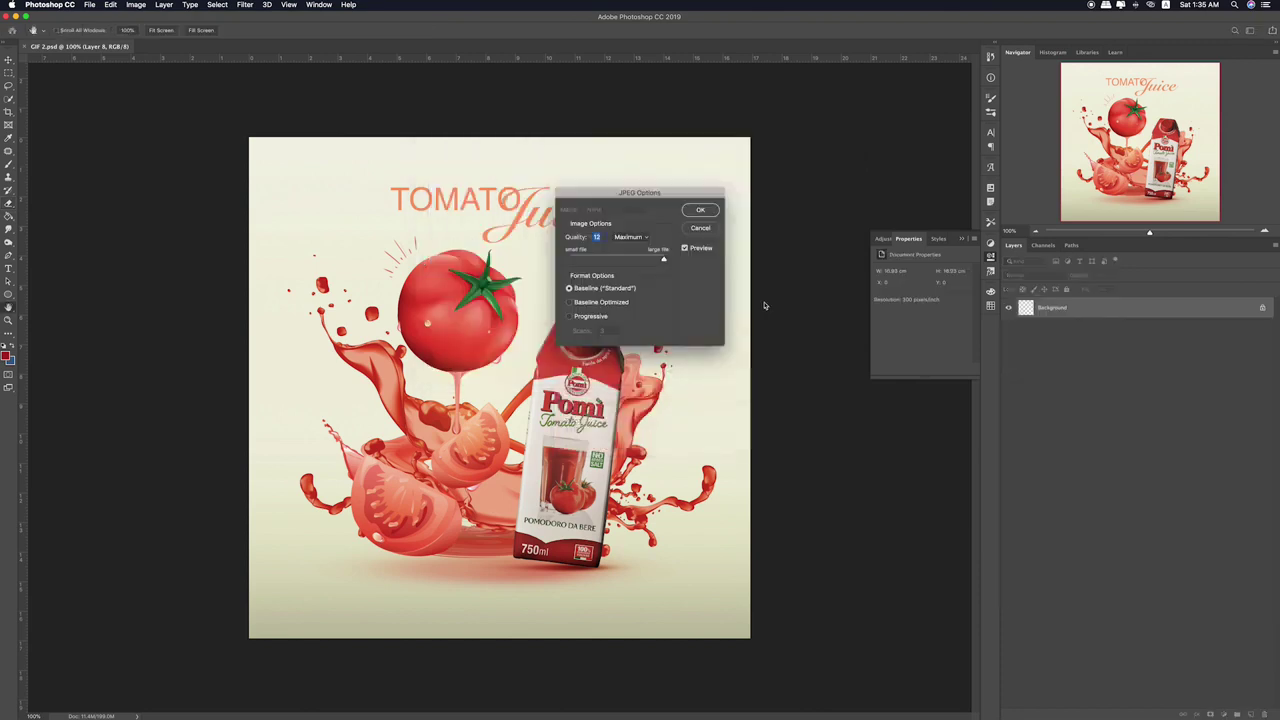
key(Return)
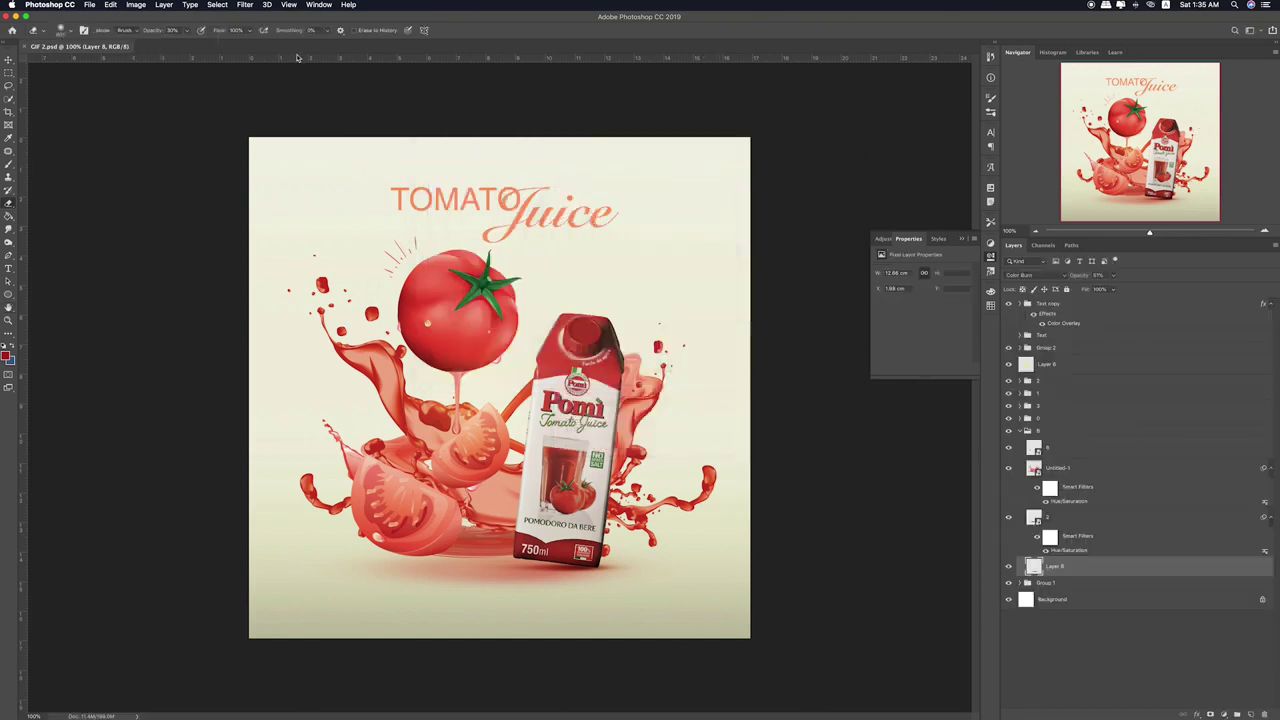
- Switch to the Finder desktop, close the materials folder, expand the Images stack, and preview GIF 2.jpg and GIF 1.jpg to compare them
click(25, 15)
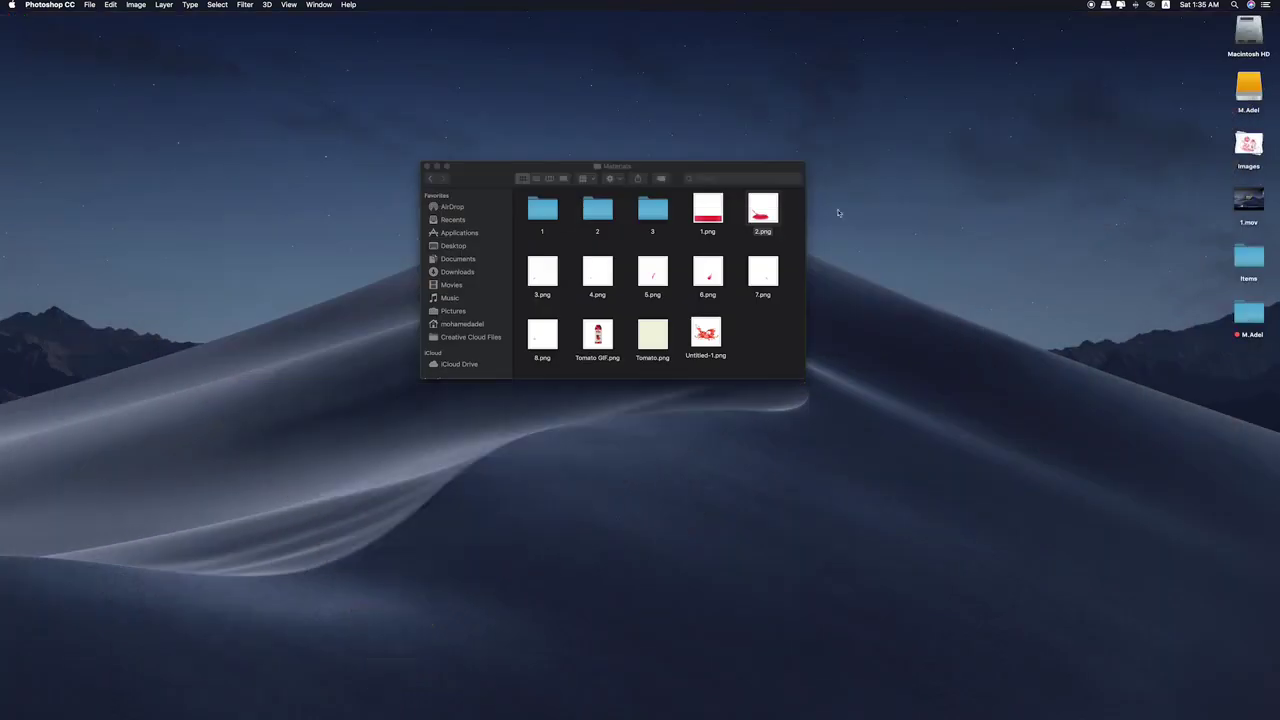
click(427, 166)
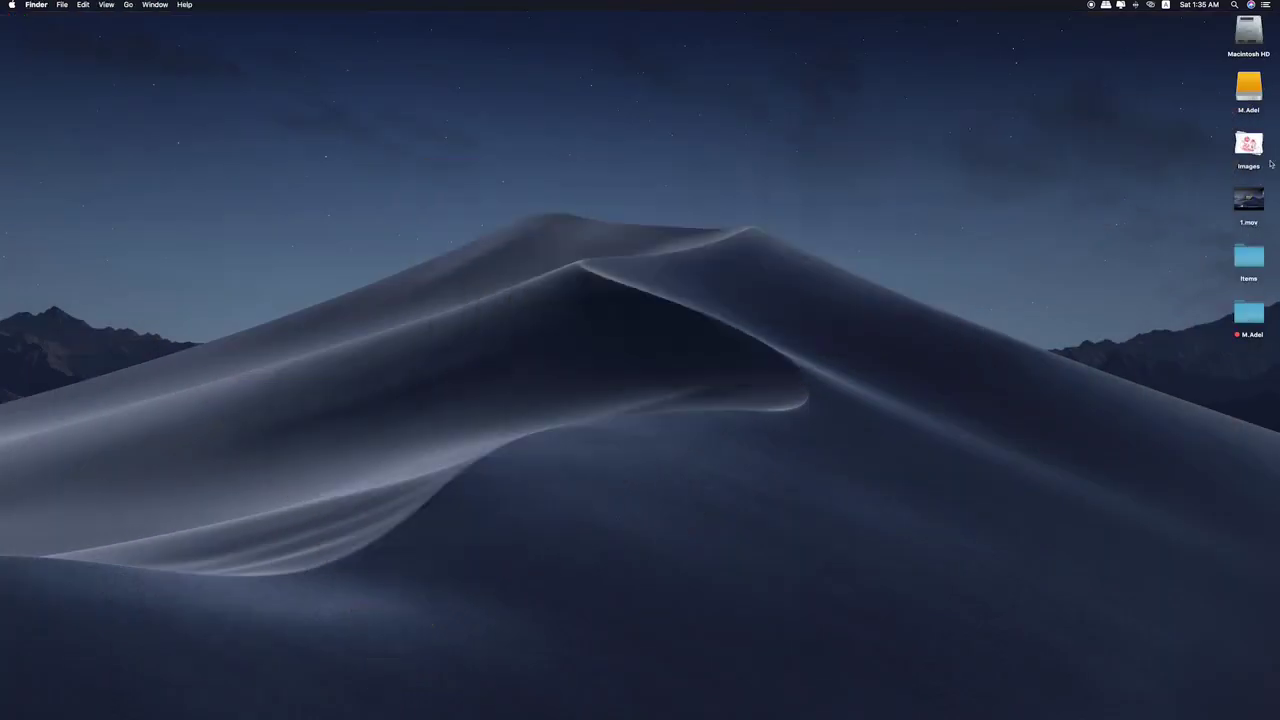
click(1262, 147)
click(1258, 201)
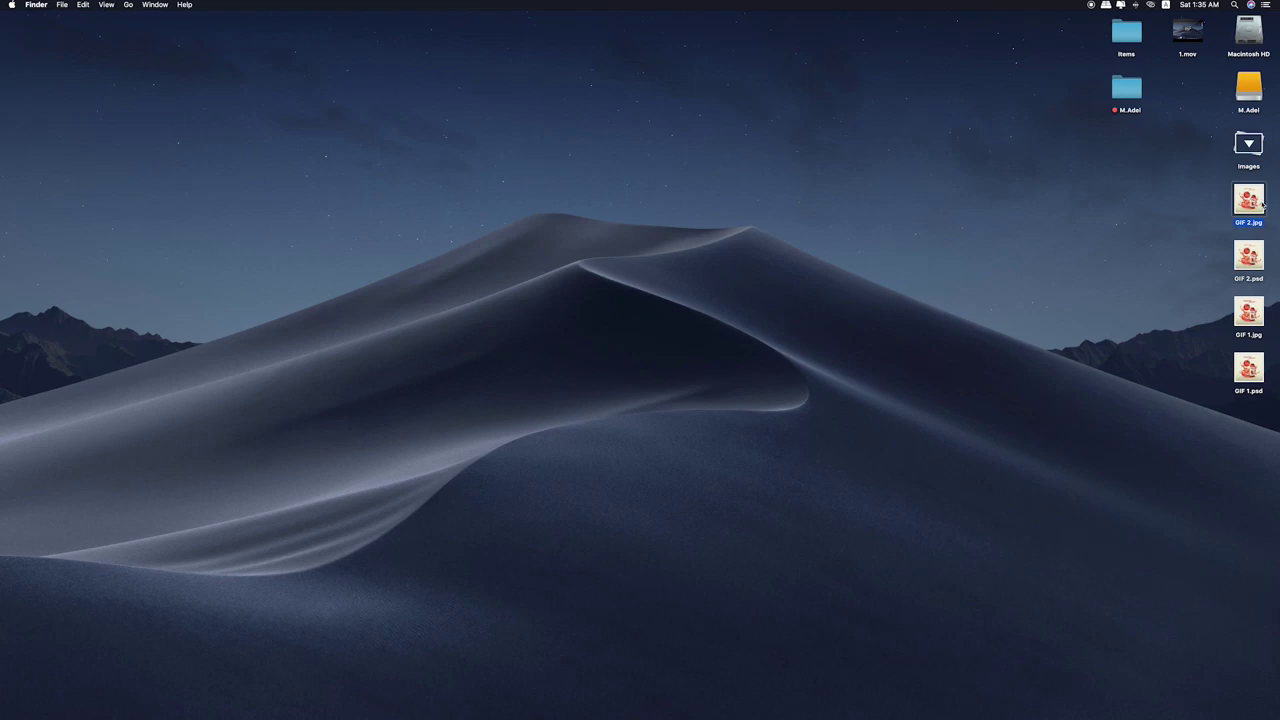
key(space)
key(space)
key(Down)
key(Down)
key(space)
key(space)
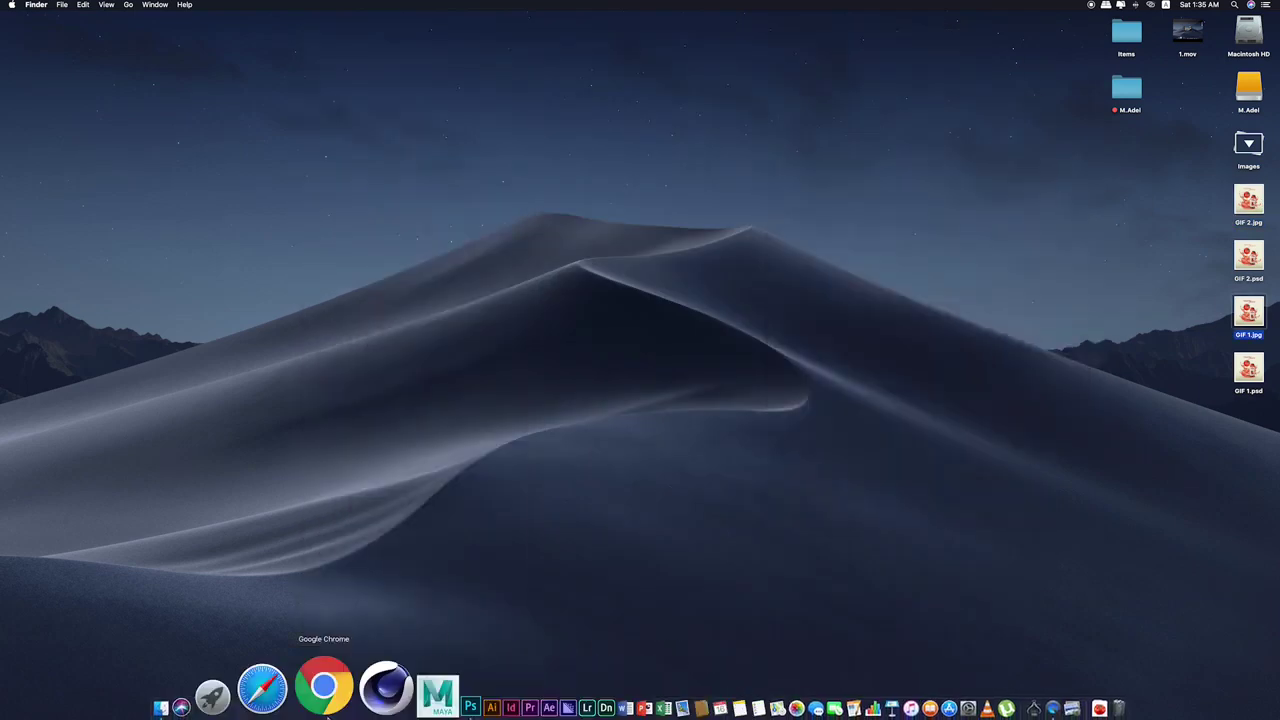
- Return to Photoshop and close the GIF 2.psd document
click(380, 685)
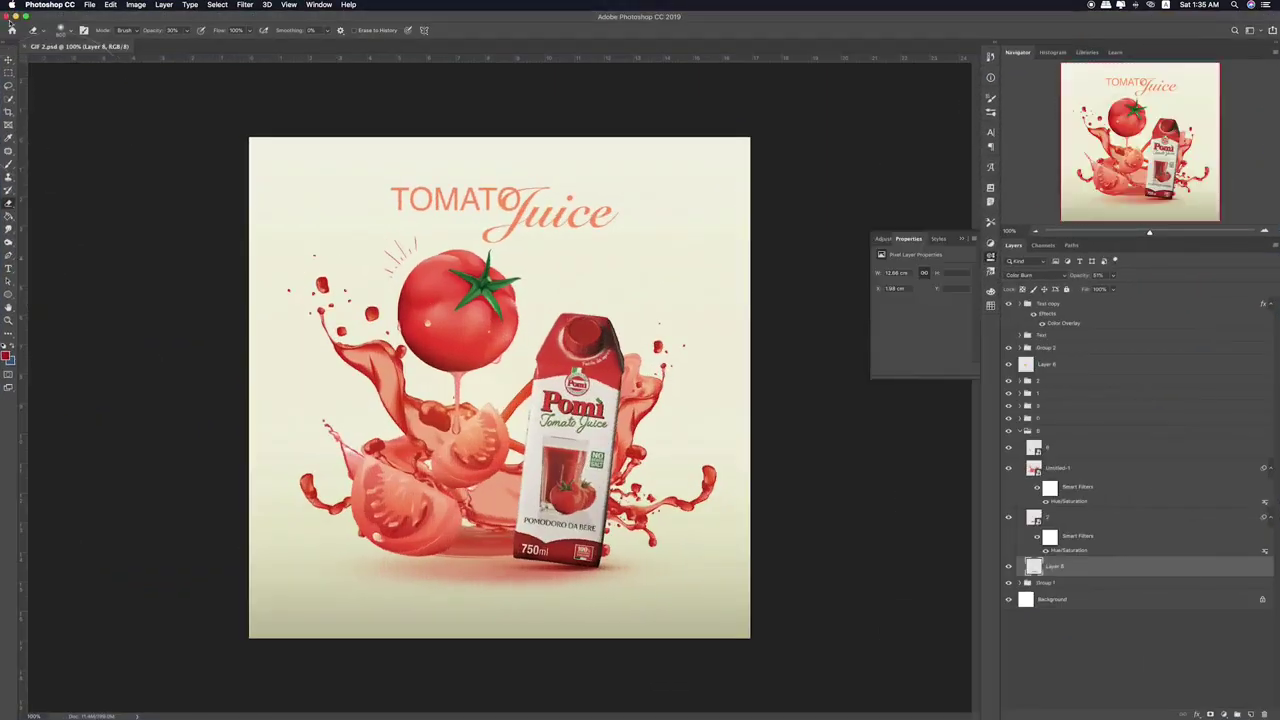
key(super+w)
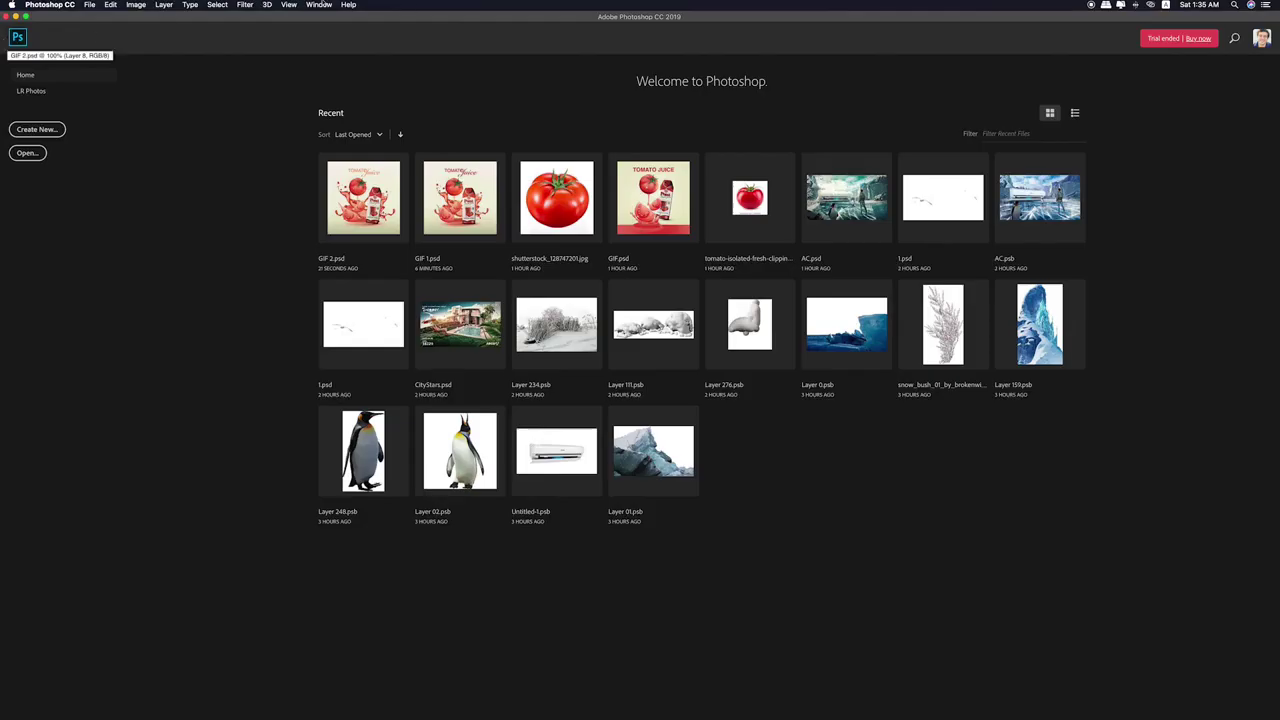
click(319, 5)
click(340, 323)
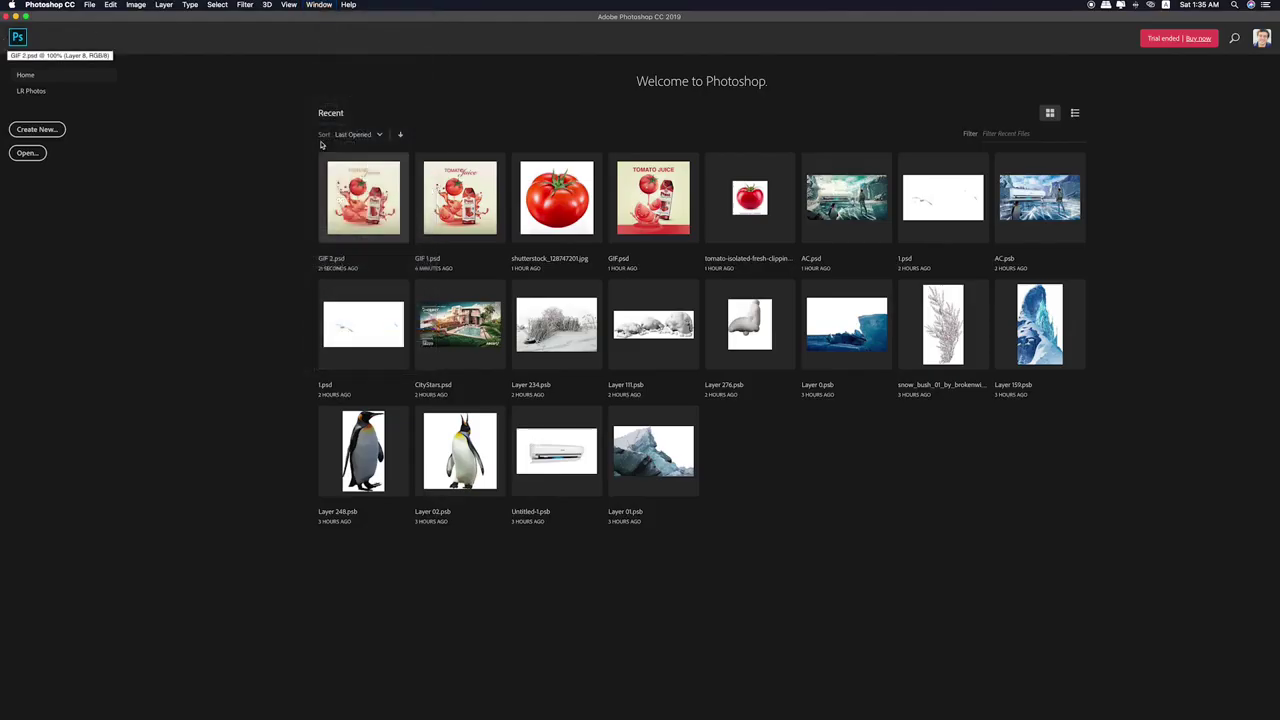
- Create a new document named GIF at 2000 x 2000 pixels, 300 pixels/inch, RGB Color, with a white background
click(88, 4)
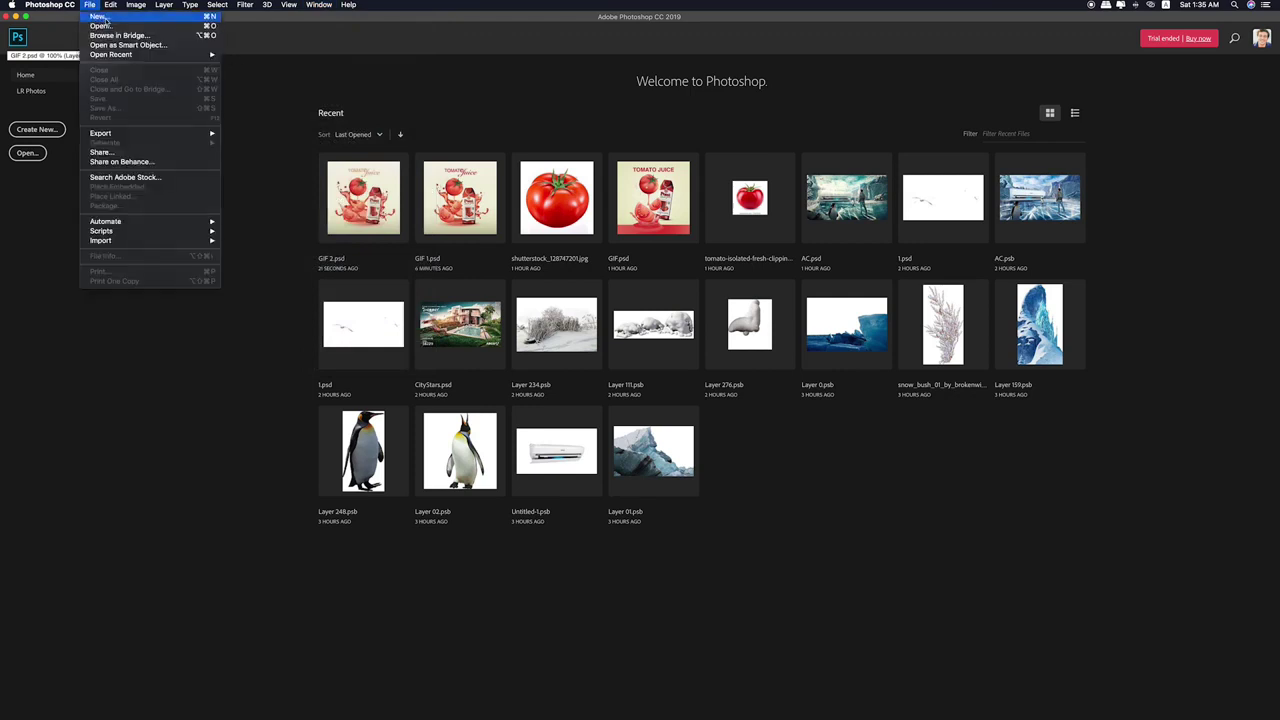
click(104, 15)
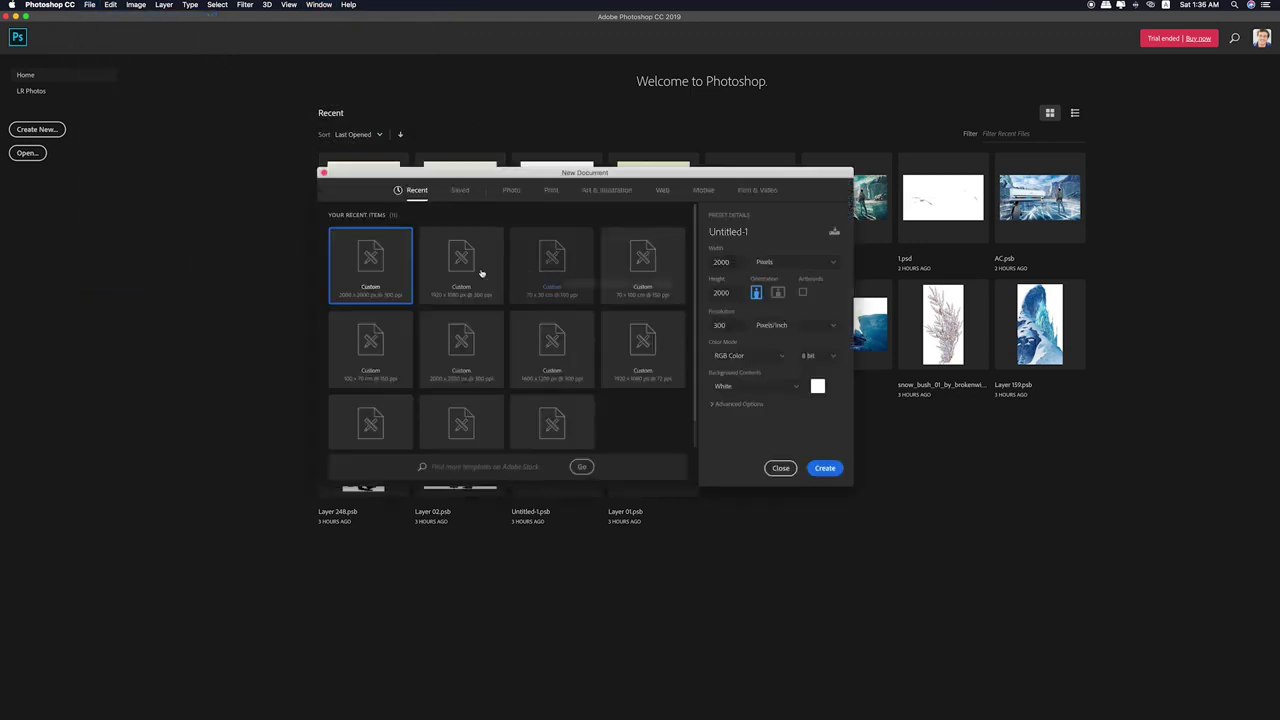
drag(769, 234, 702, 233)
text(GIF)
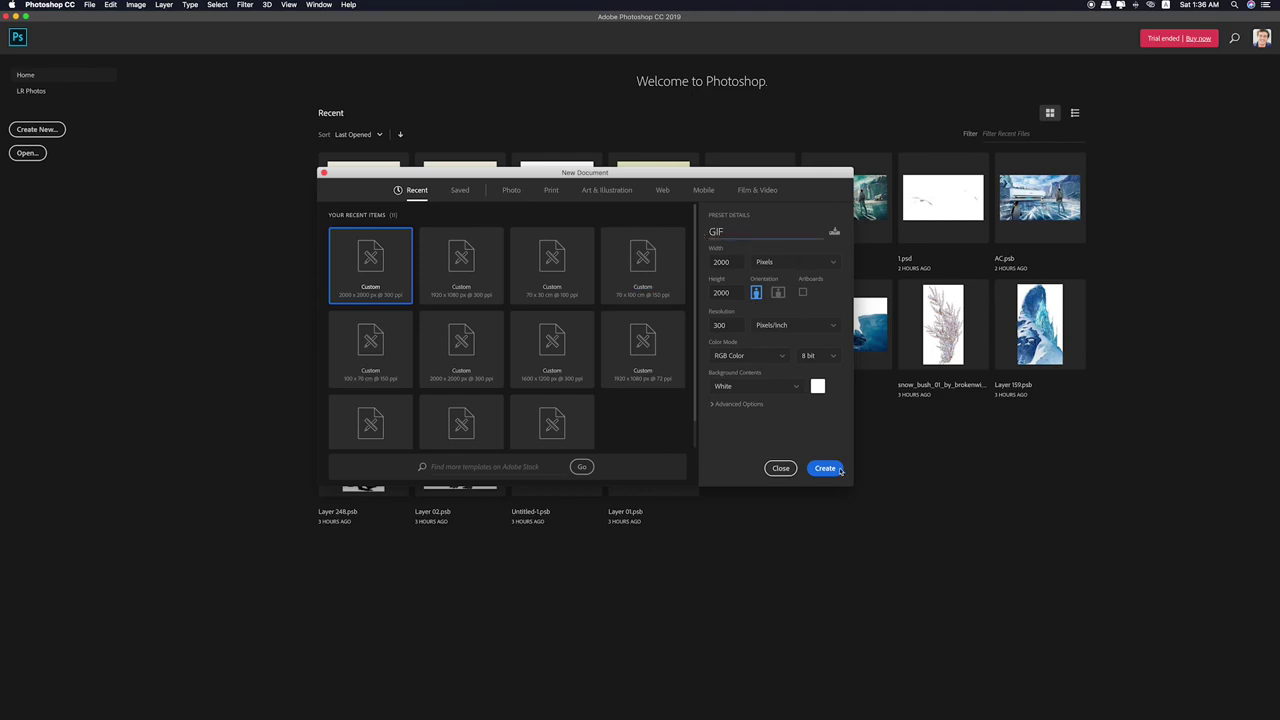
click(838, 469)
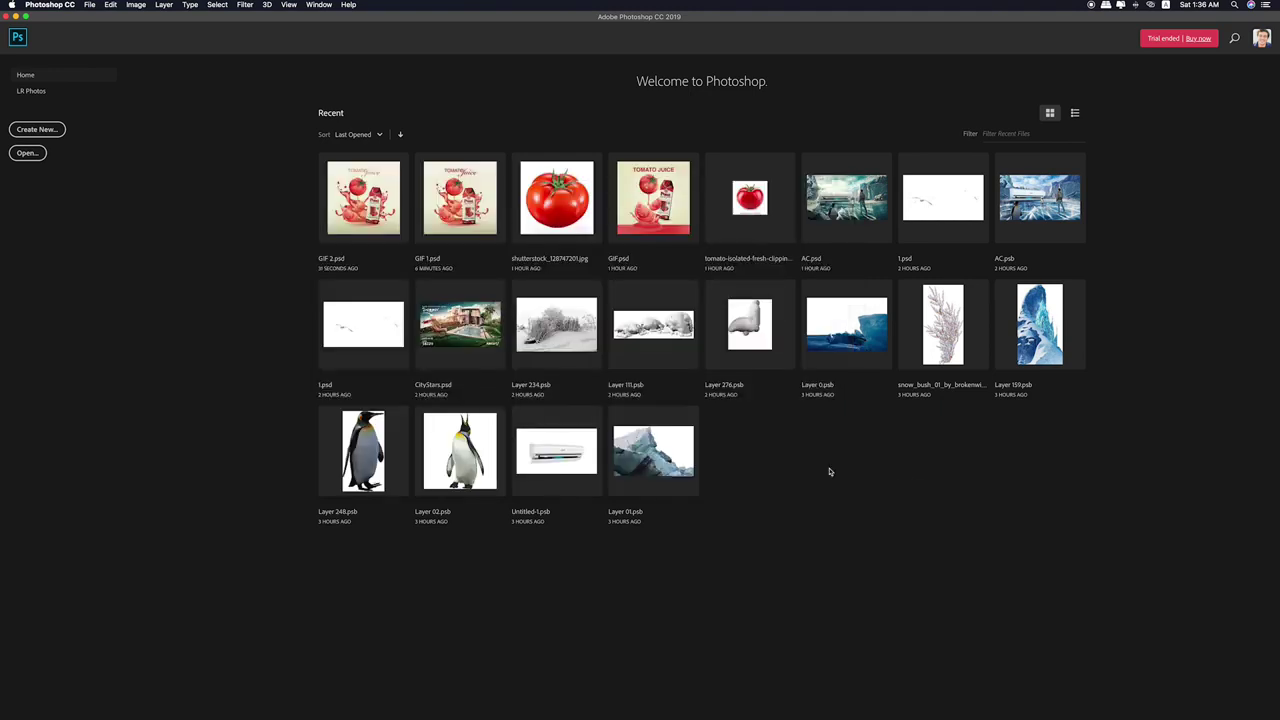
- Try creating a video timeline and a frame animation in the new document, undoing each one
click(490, 694)
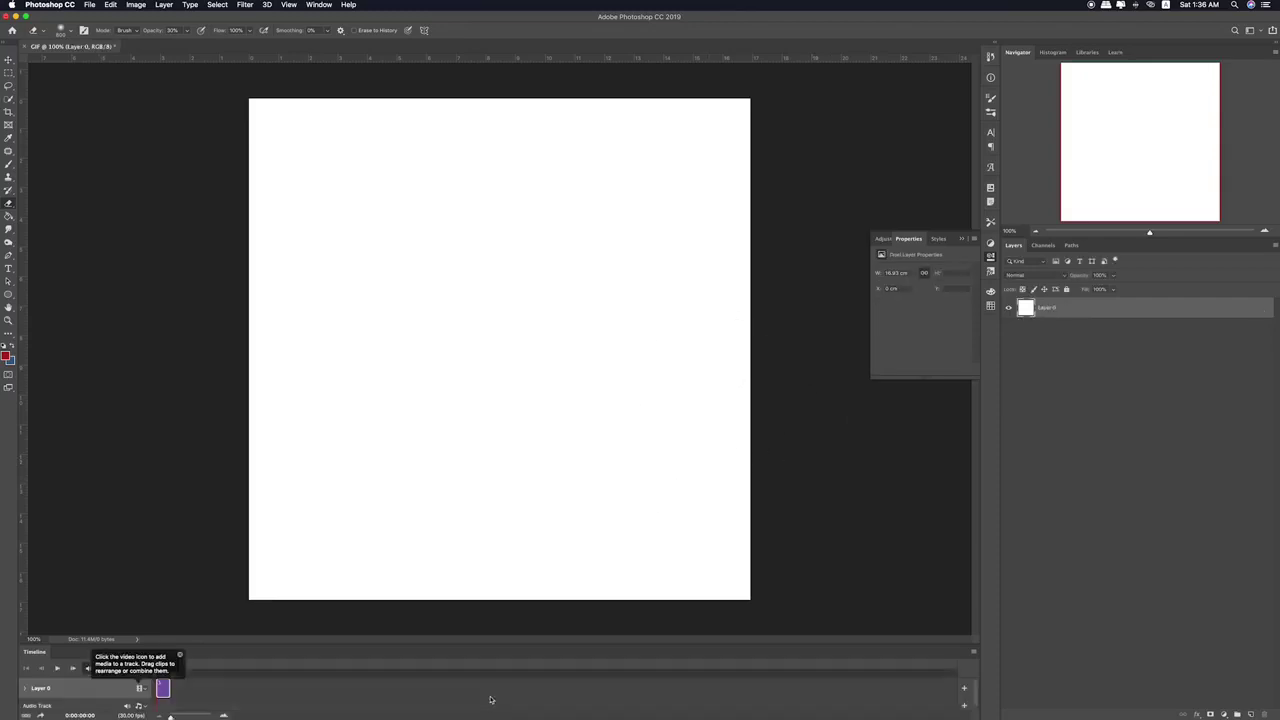
key(super+z)
click(533, 695)
click(511, 694)
click(510, 694)
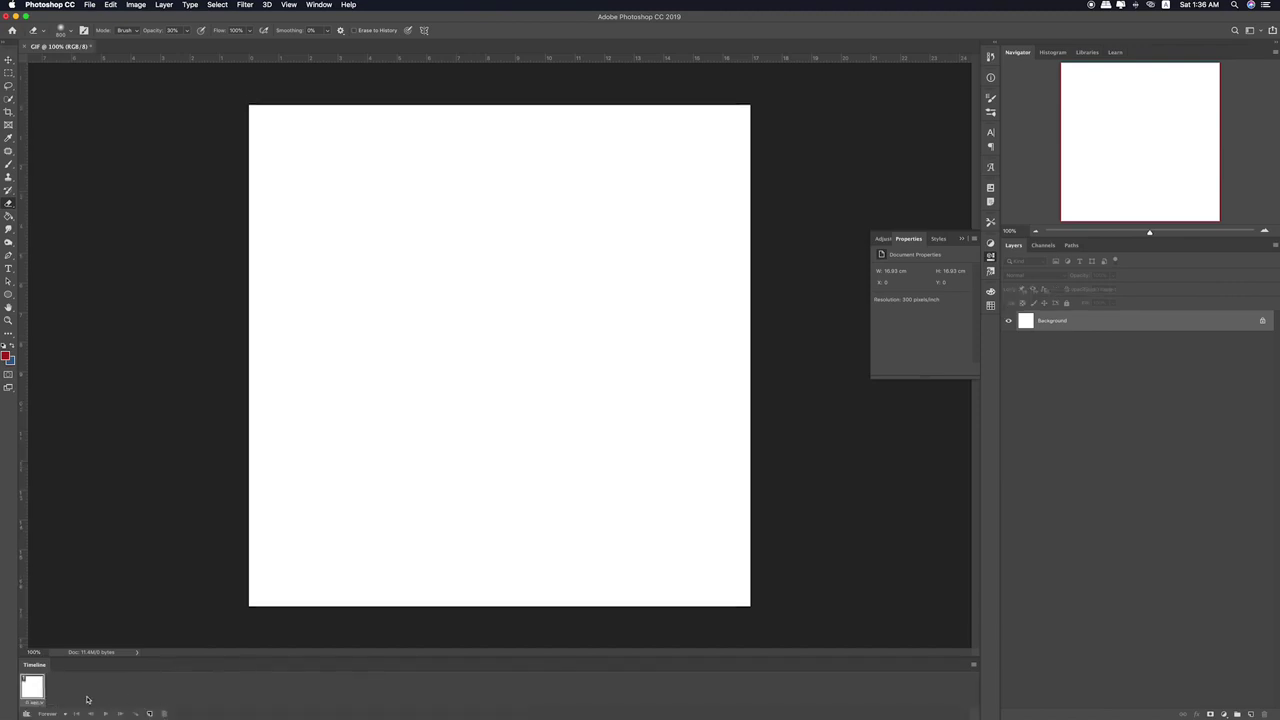
key(super+z)
- Create a video timeline for the document and convert it to a frame animation
click(533, 695)
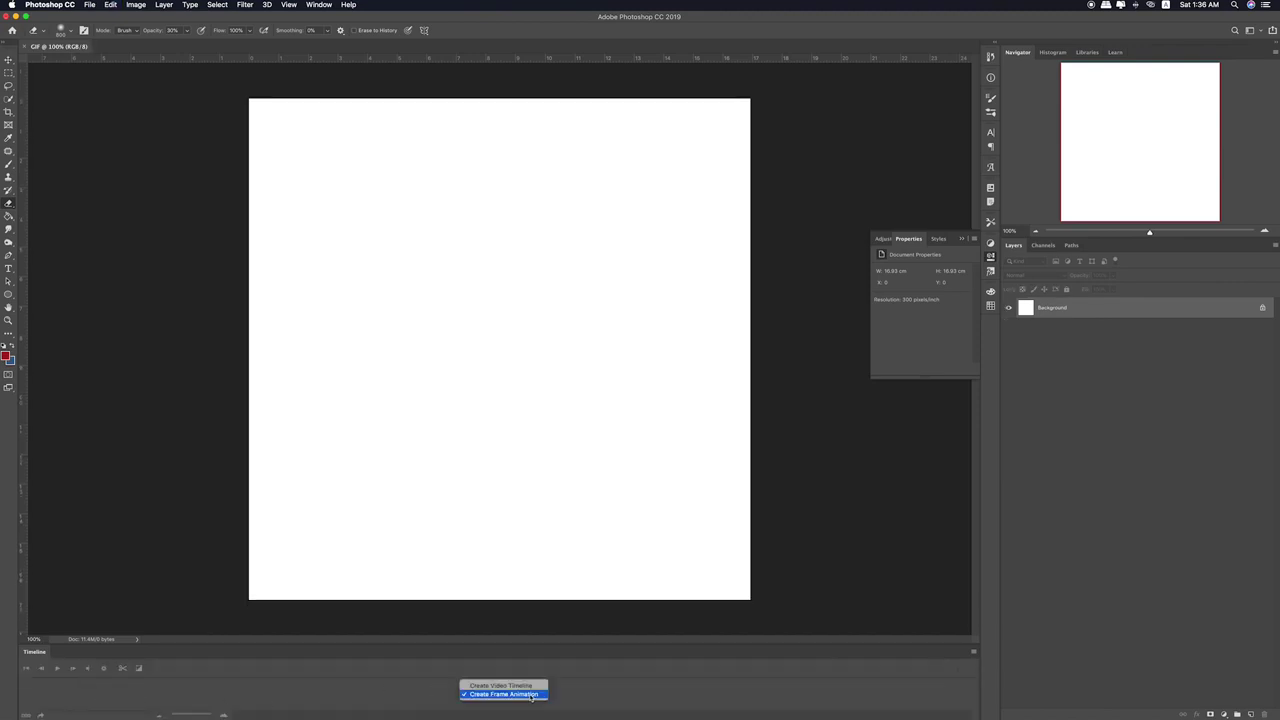
click(519, 687)
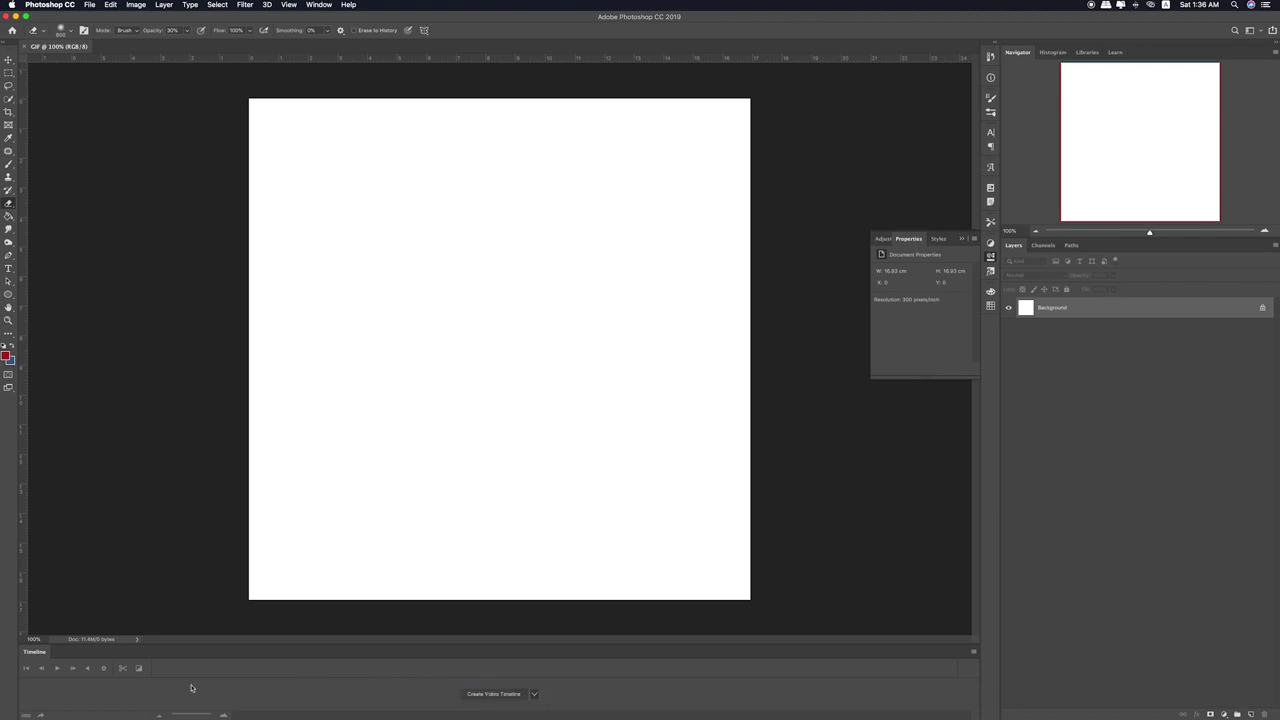
click(467, 694)
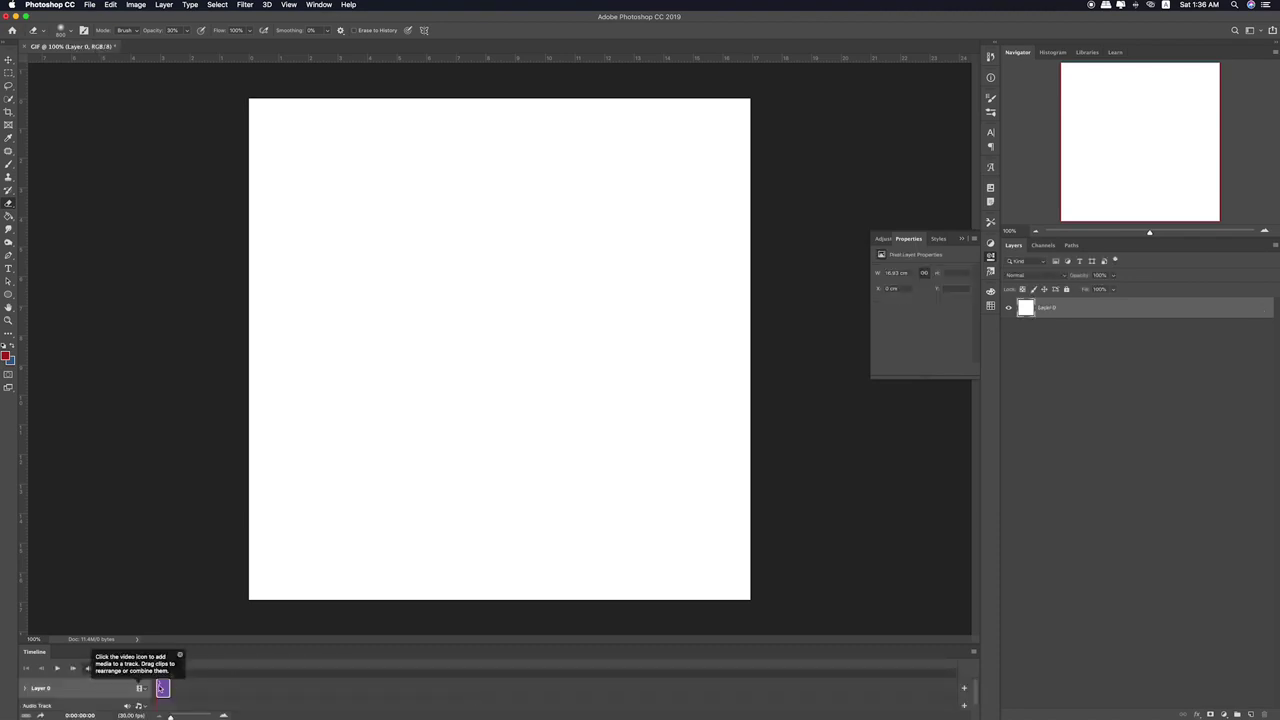
click(27, 714)
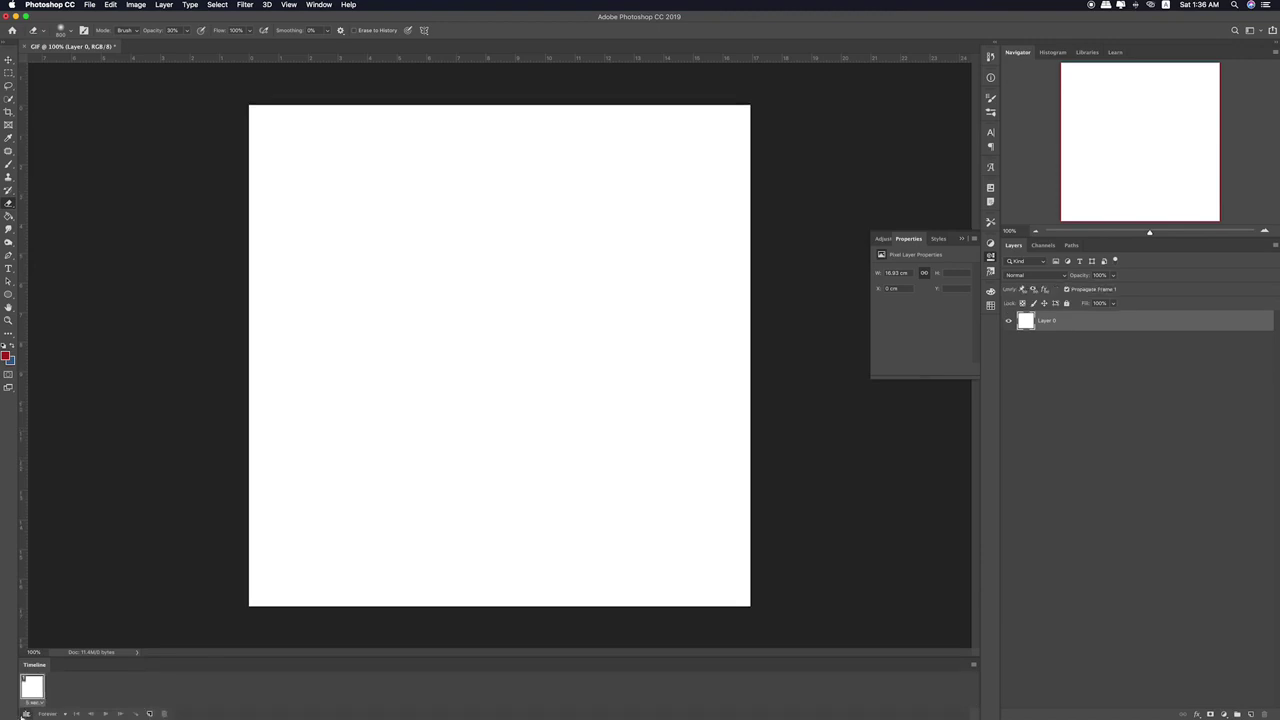
- Place GIF 2.jpg from the desktop into the GIF document as an embedded smart object
key(super+Tab)
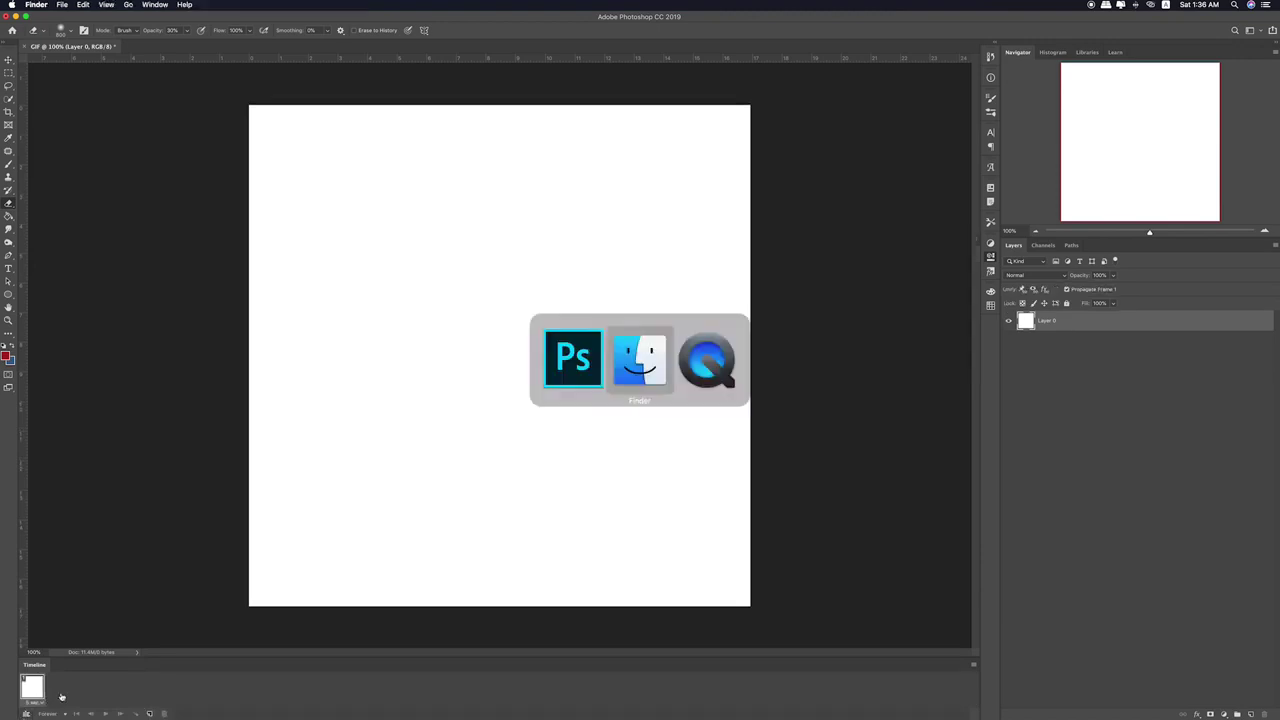
click(880, 18)
drag(822, 17, 776, 17)
drag(1248, 200, 573, 278)
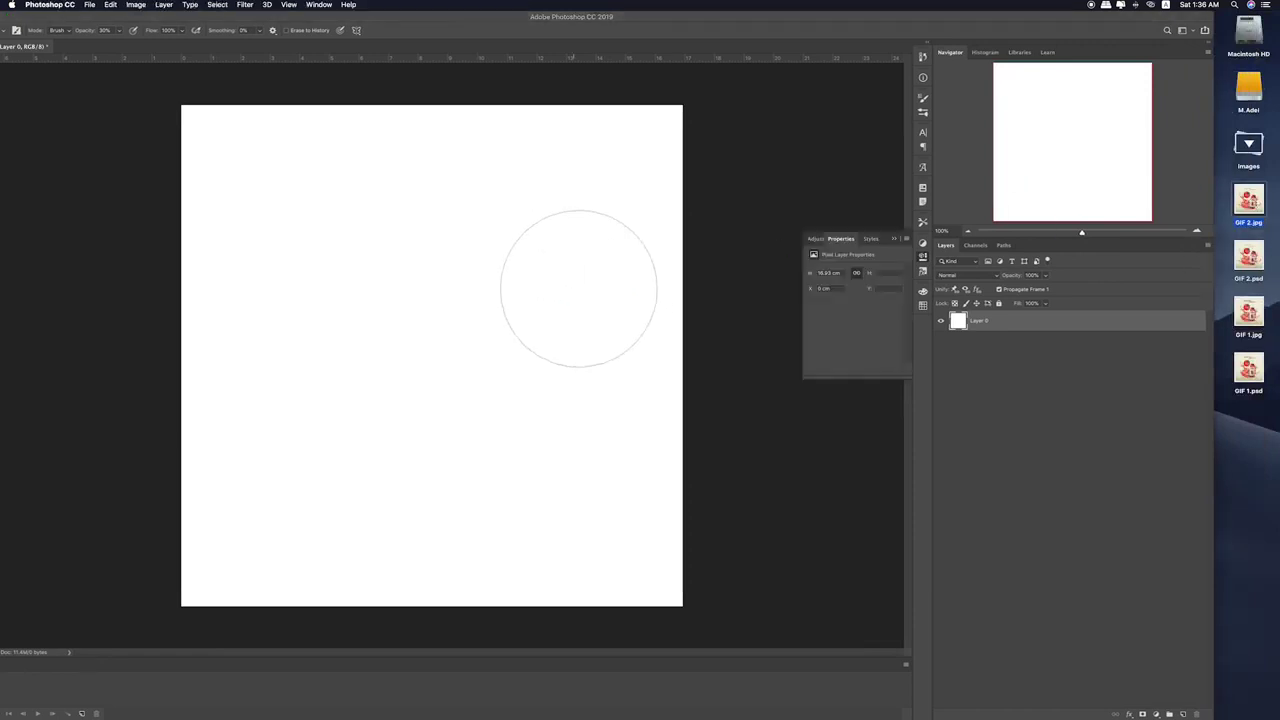
key(Return)
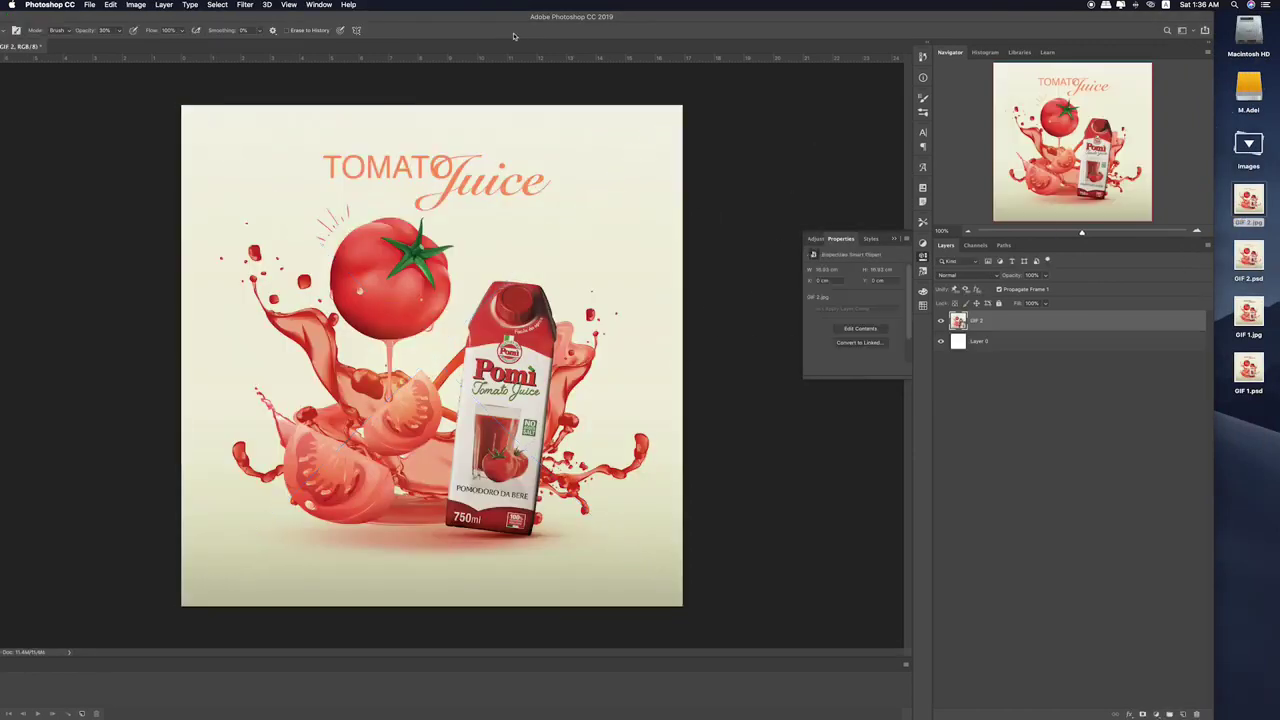
drag(492, 18, 569, 7)
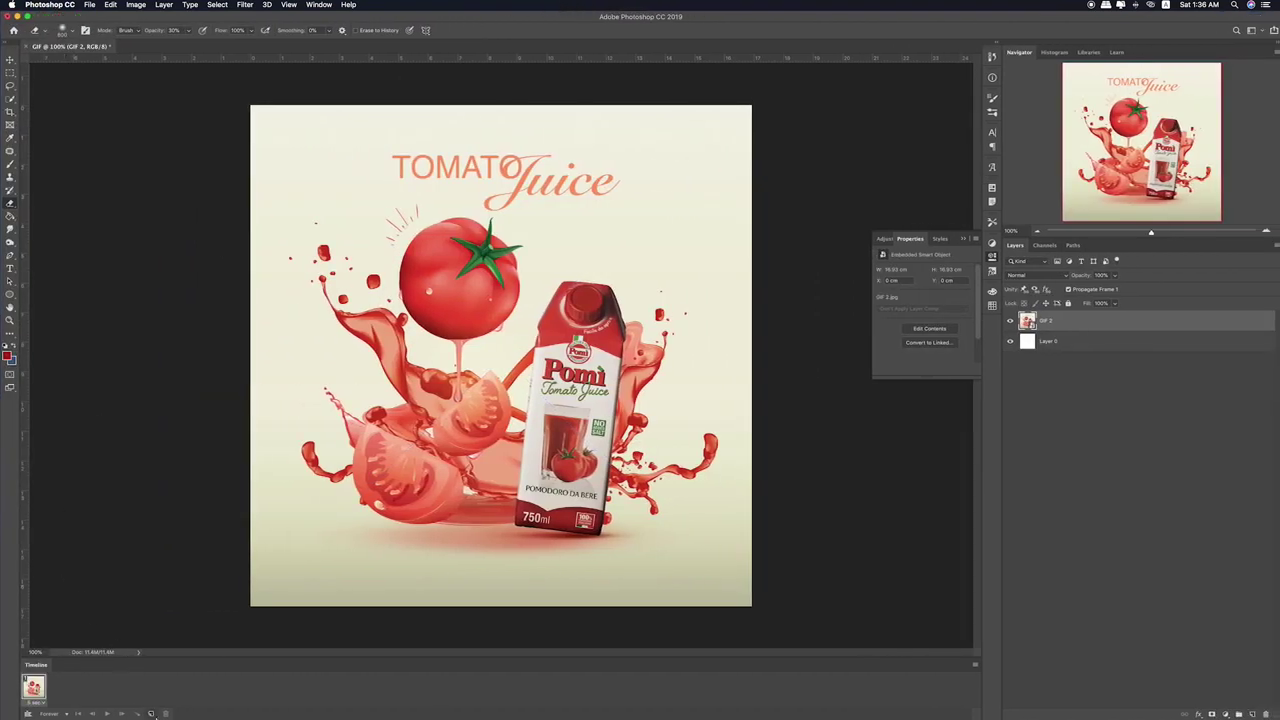
- Add a second animation frame and hide the GIF 2 layer in it
click(150, 714)
click(150, 714)
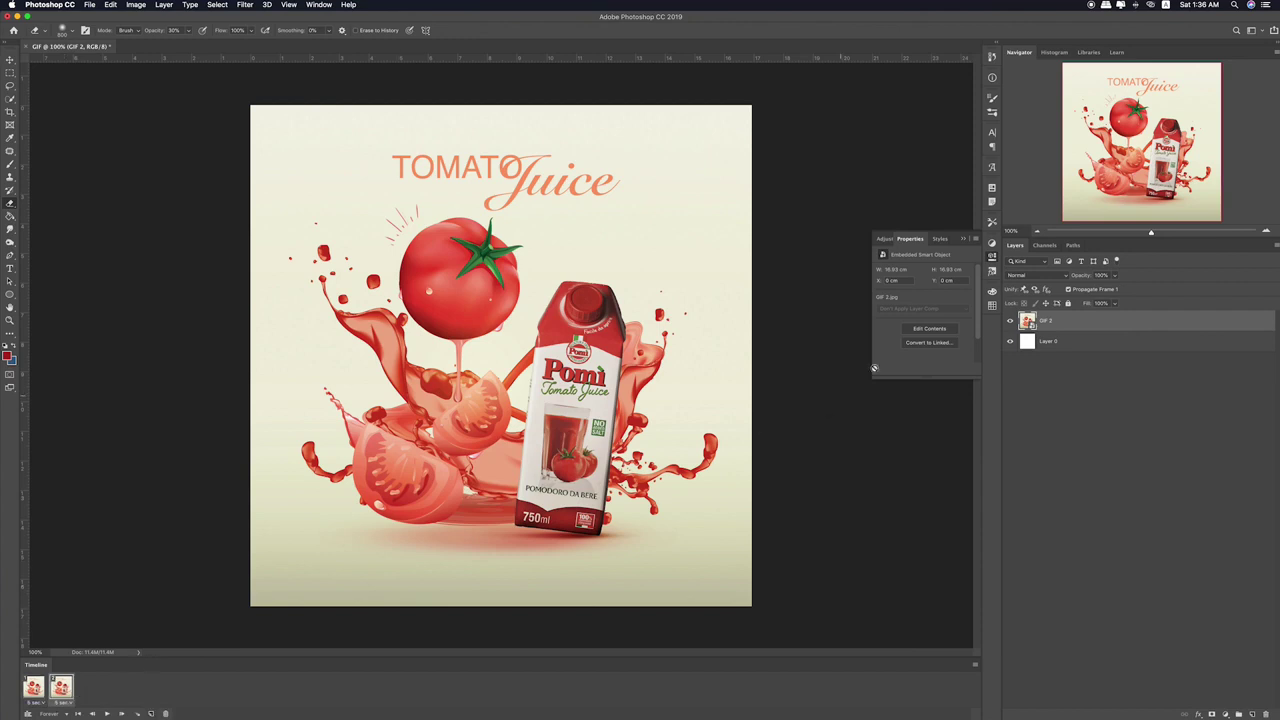
click(1011, 321)
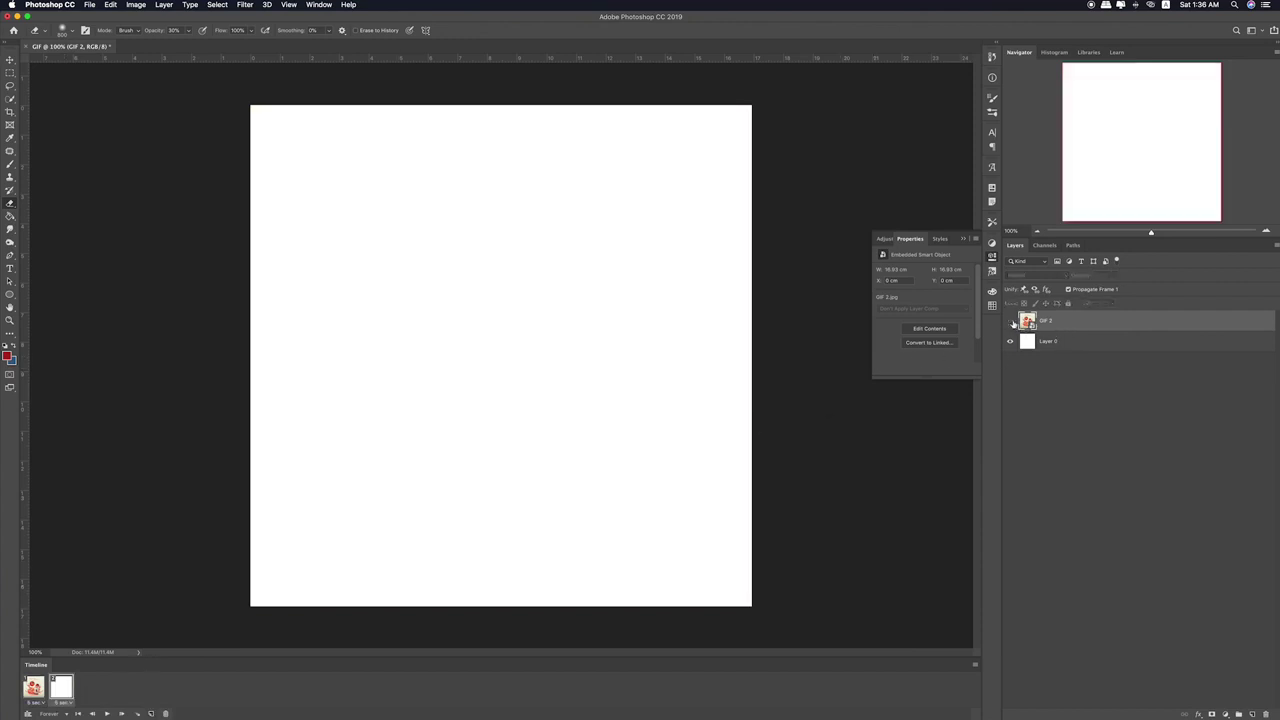
- Place GIF 1.jpg from the desktop into the GIF document as a layer above GIF 2
drag(935, 17, 875, 17)
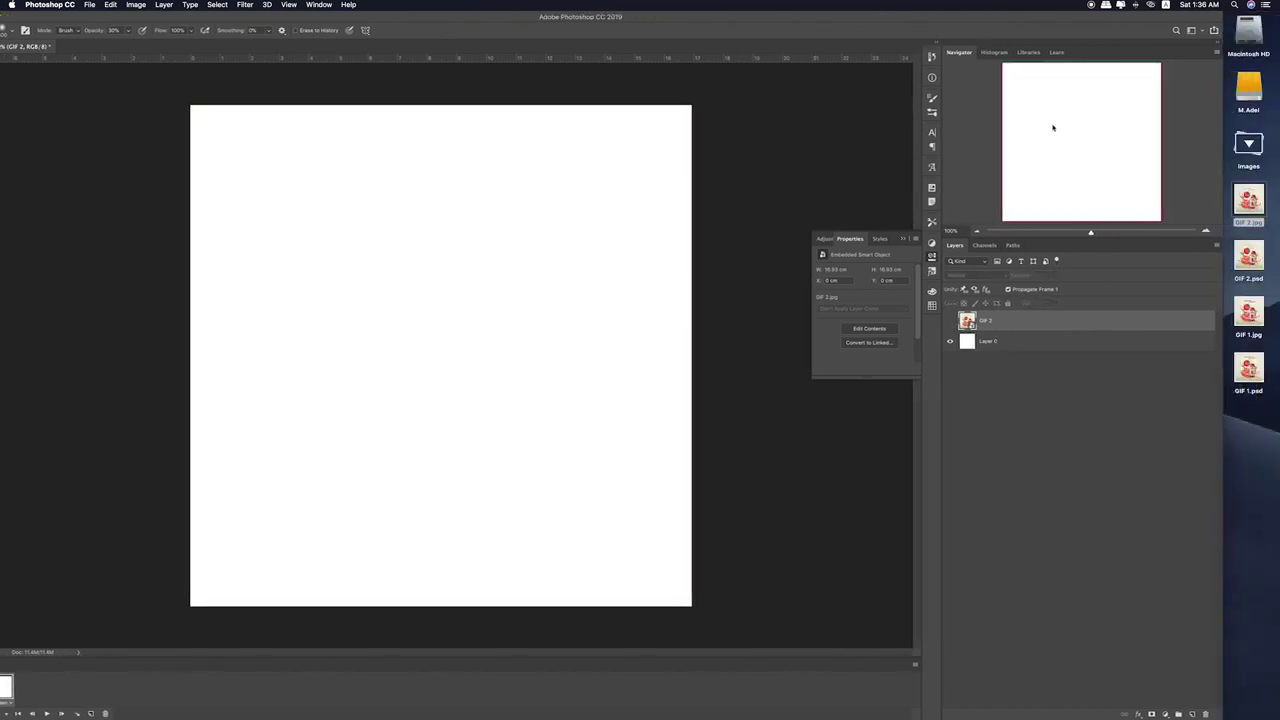
click(1259, 320)
drag(1257, 318, 543, 294)
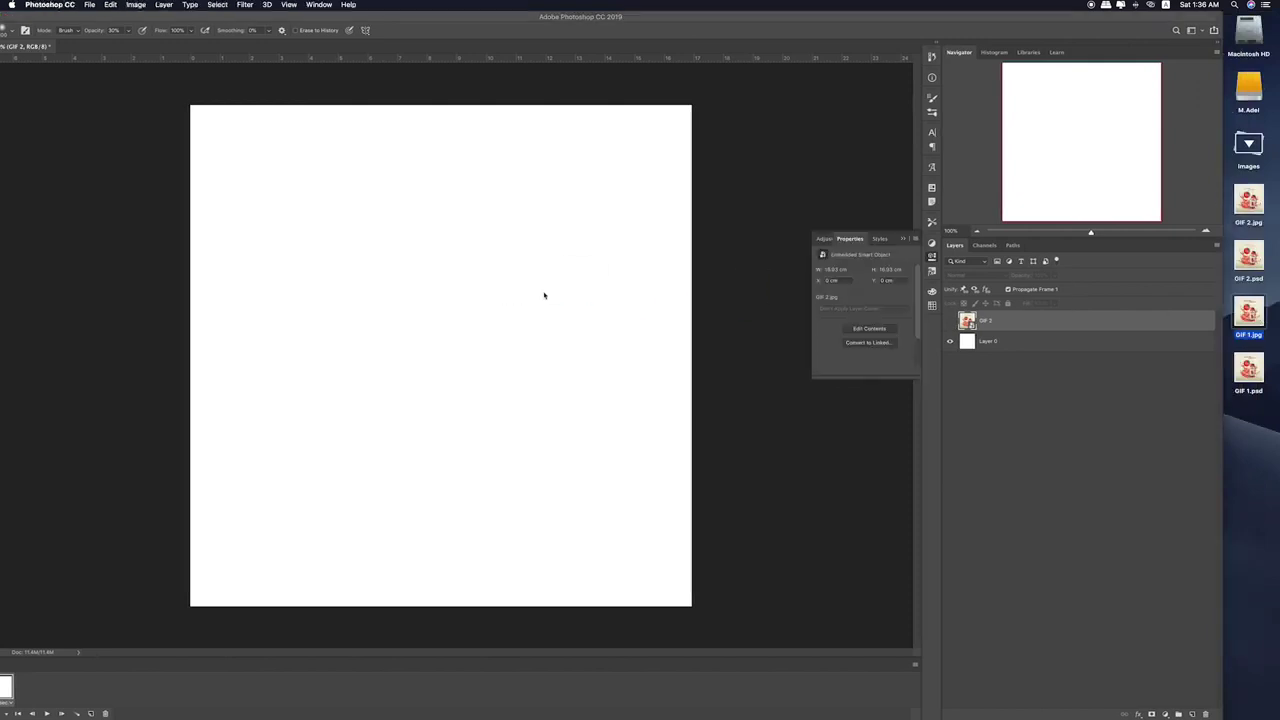
key(Return)
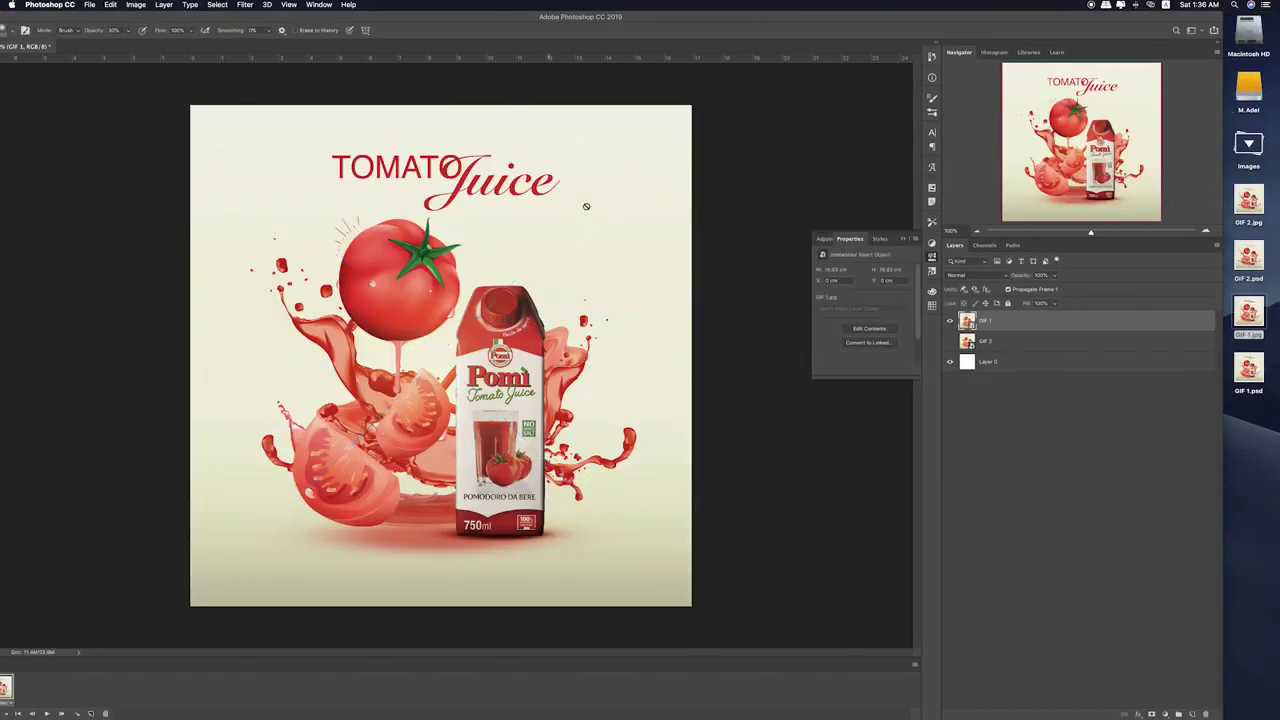
click(656, 27)
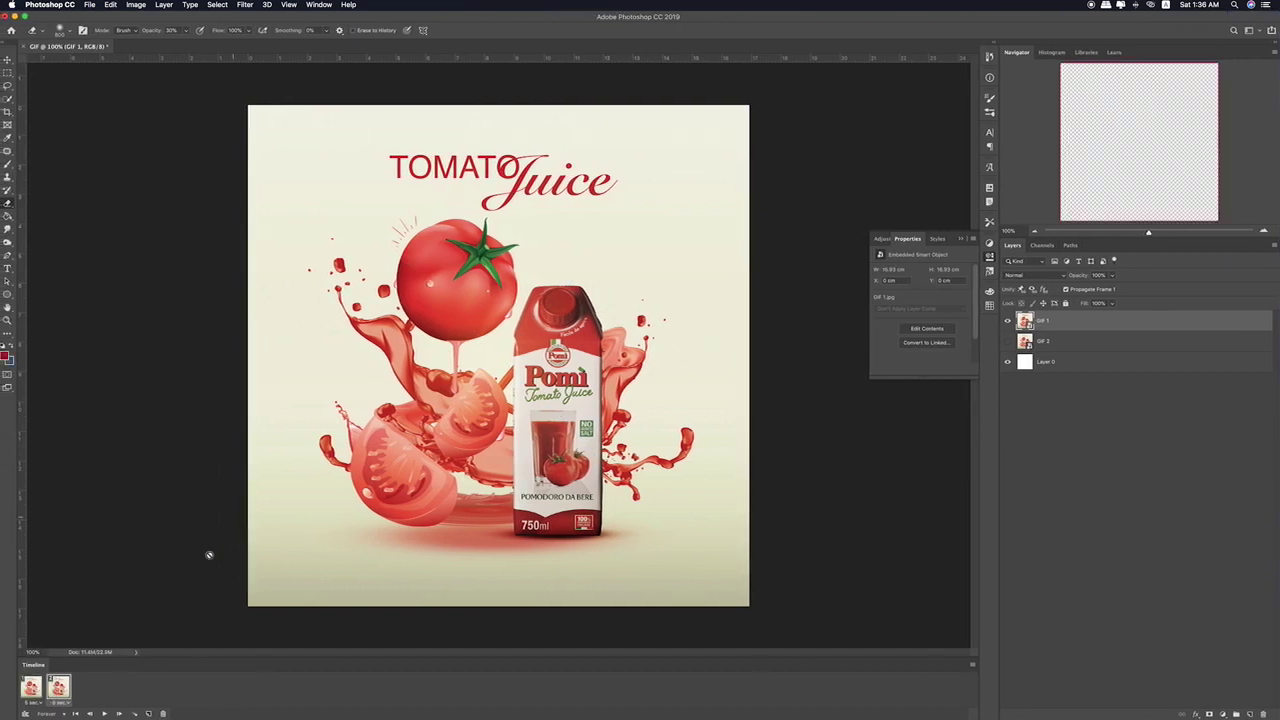
- Compare the two animation frames and hide the GIF 1 layer in the first frame
click(31, 687)
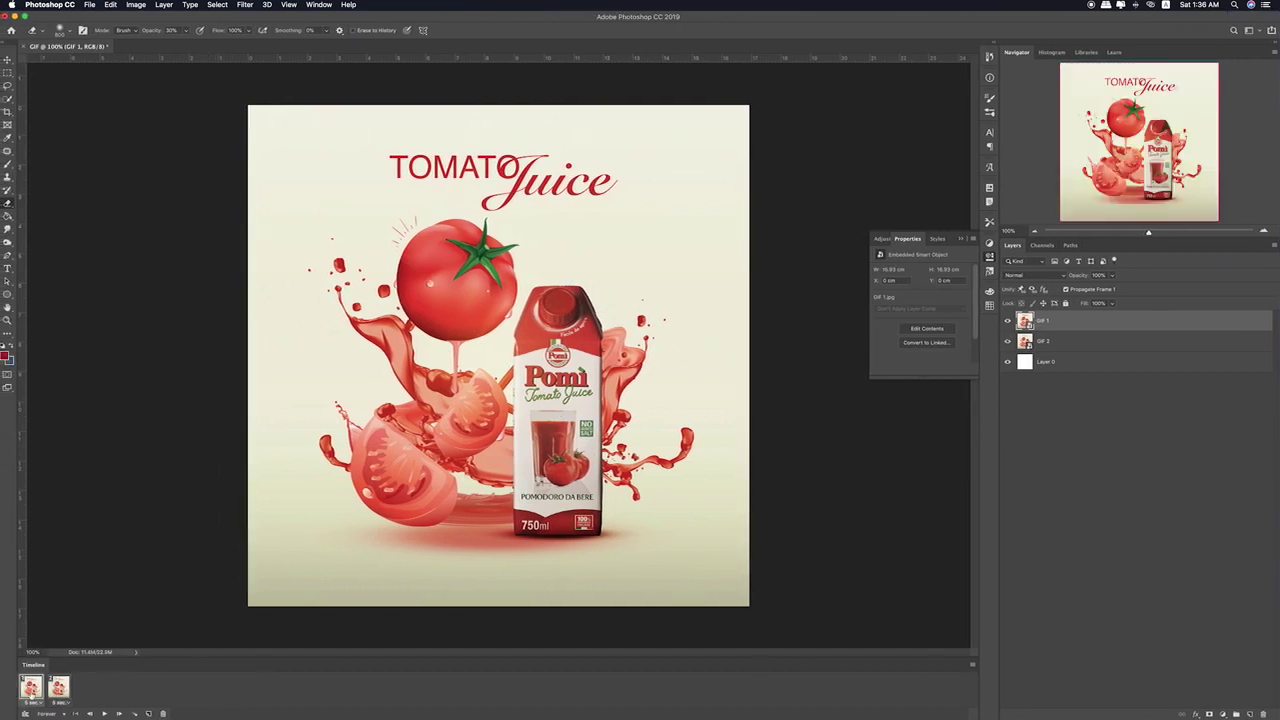
click(50, 697)
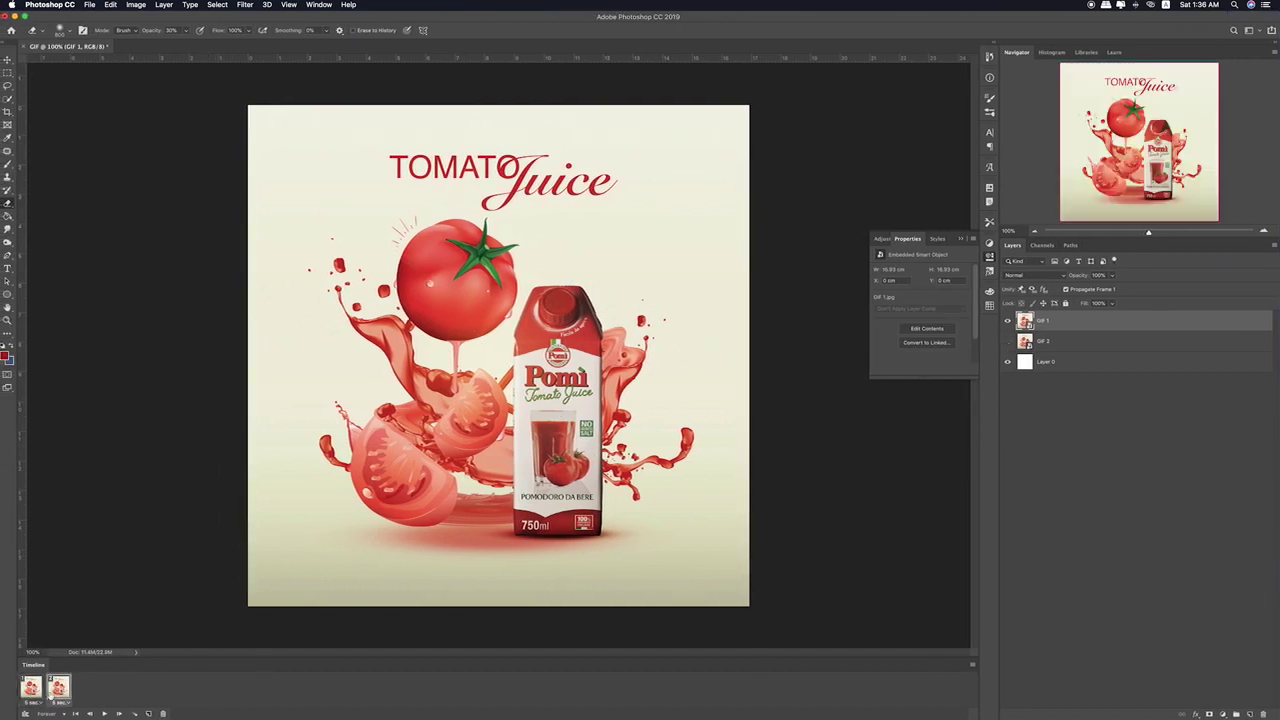
click(35, 690)
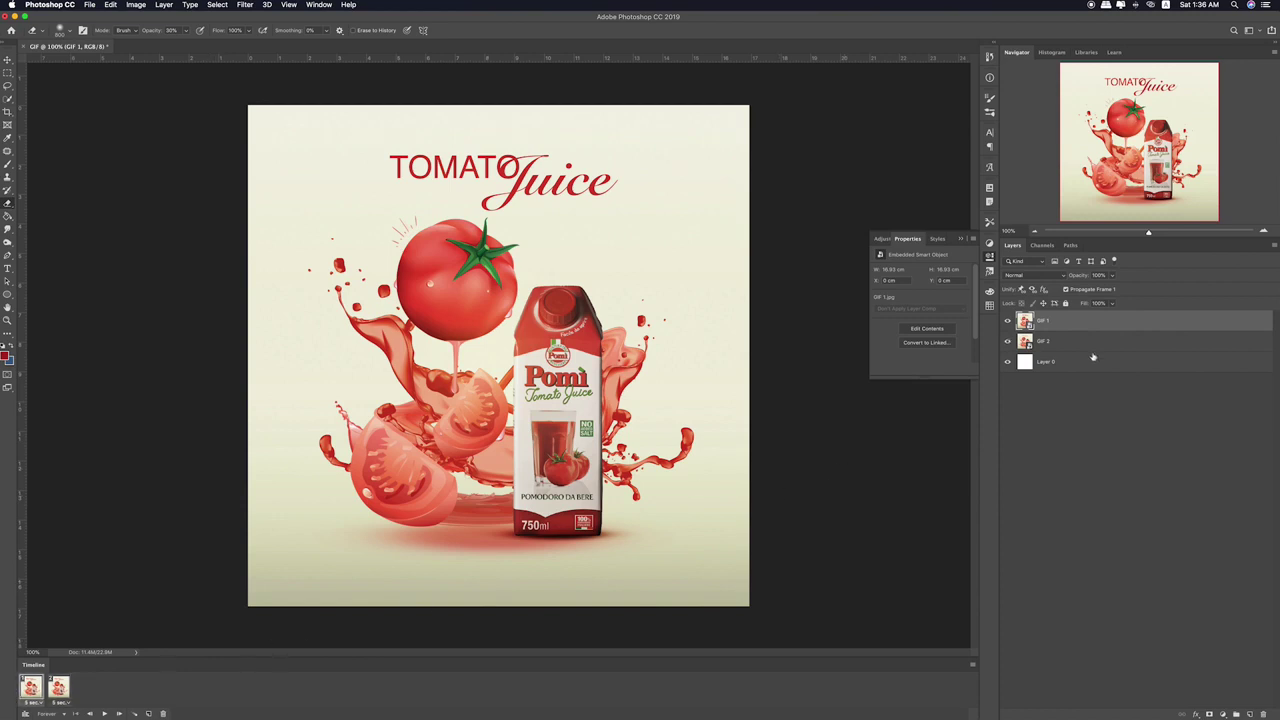
click(1007, 321)
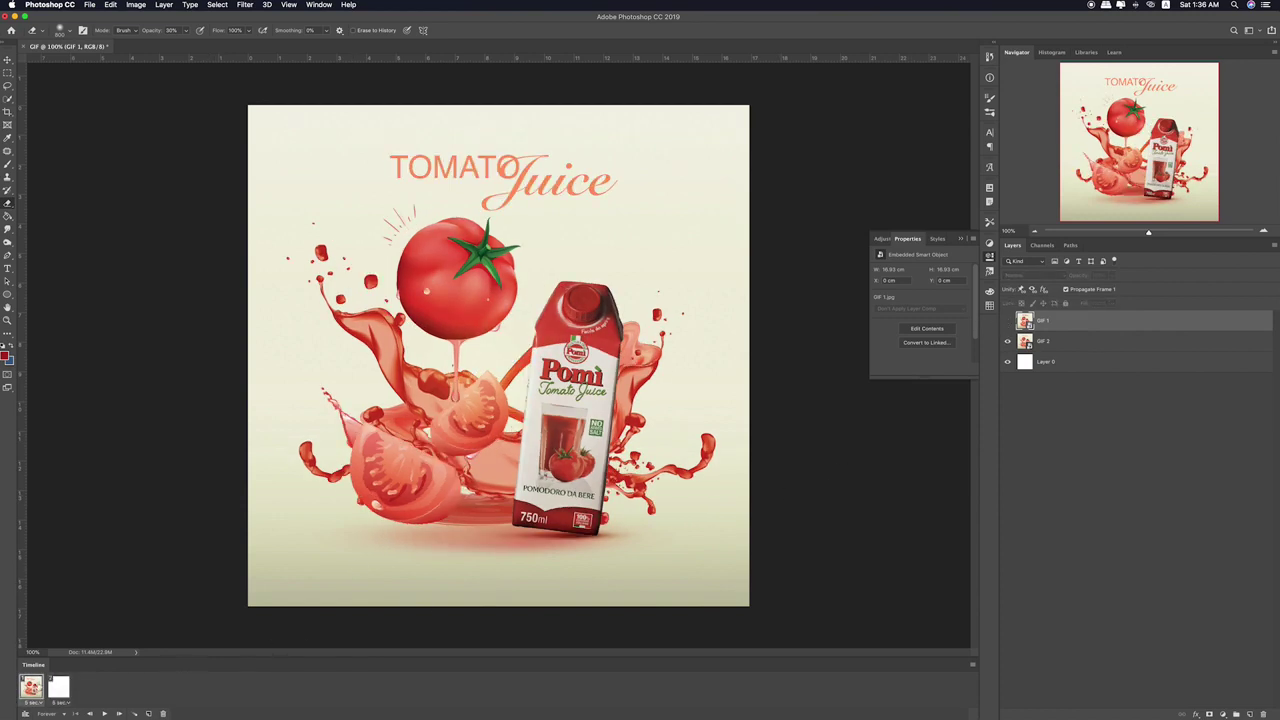
- Toggle the visibility of the GIF 2 and GIF 1 layers on and off to test the second frame
click(1007, 341)
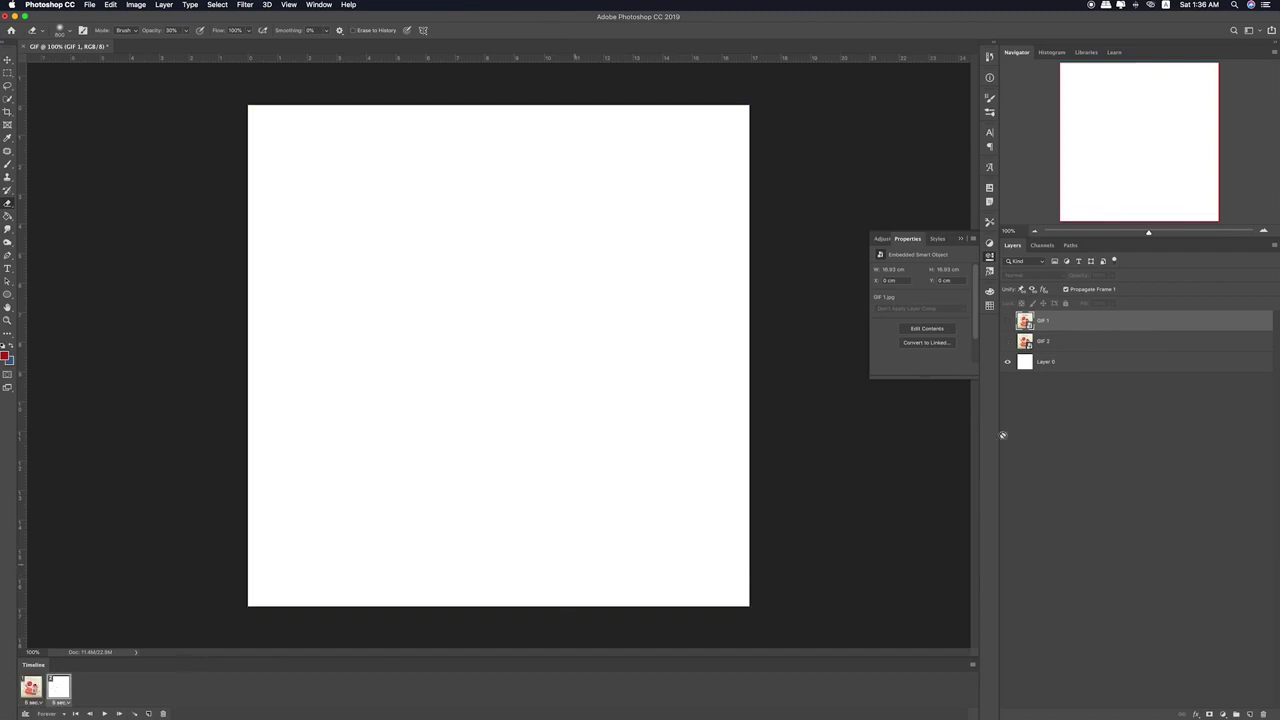
click(1008, 342)
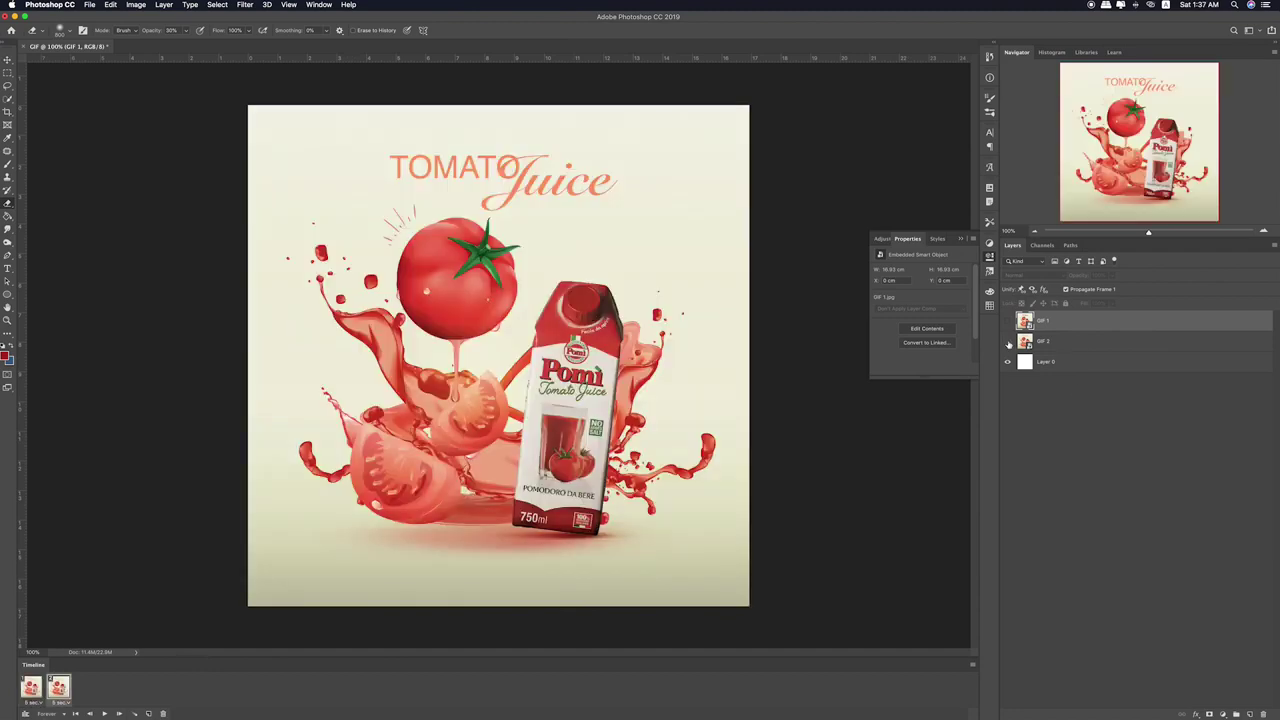
click(1008, 343)
click(1008, 329)
click(1009, 330)
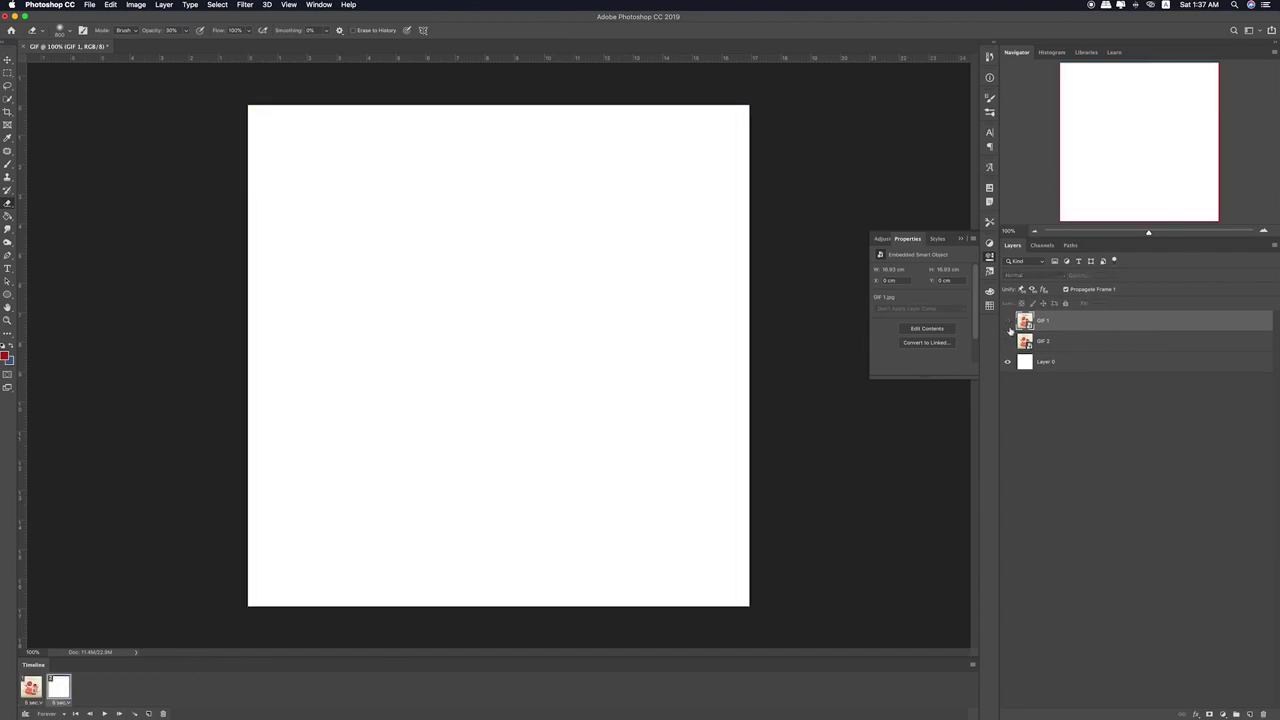
click(1009, 341)
click(1010, 341)
click(1010, 321)
click(1010, 321)
click(31, 686)
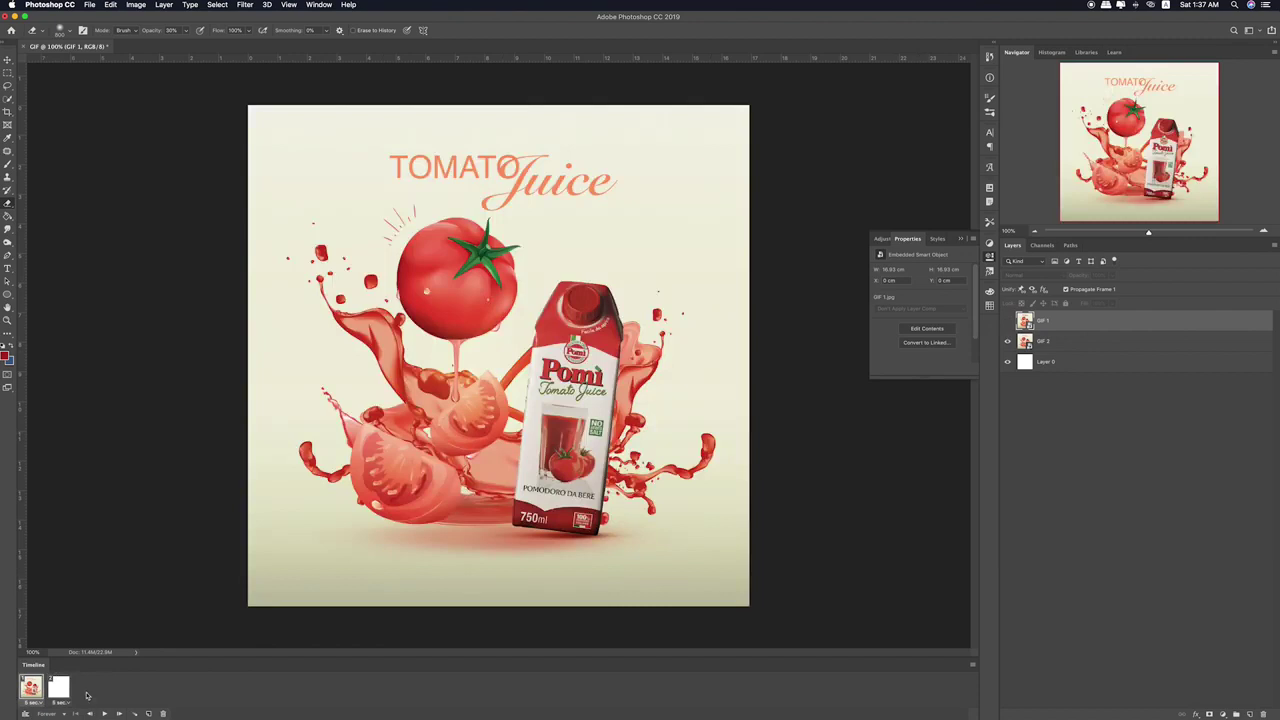
- Show the GIF 1 layer in the second frame and switch between both frames to check them
click(60, 688)
click(1008, 322)
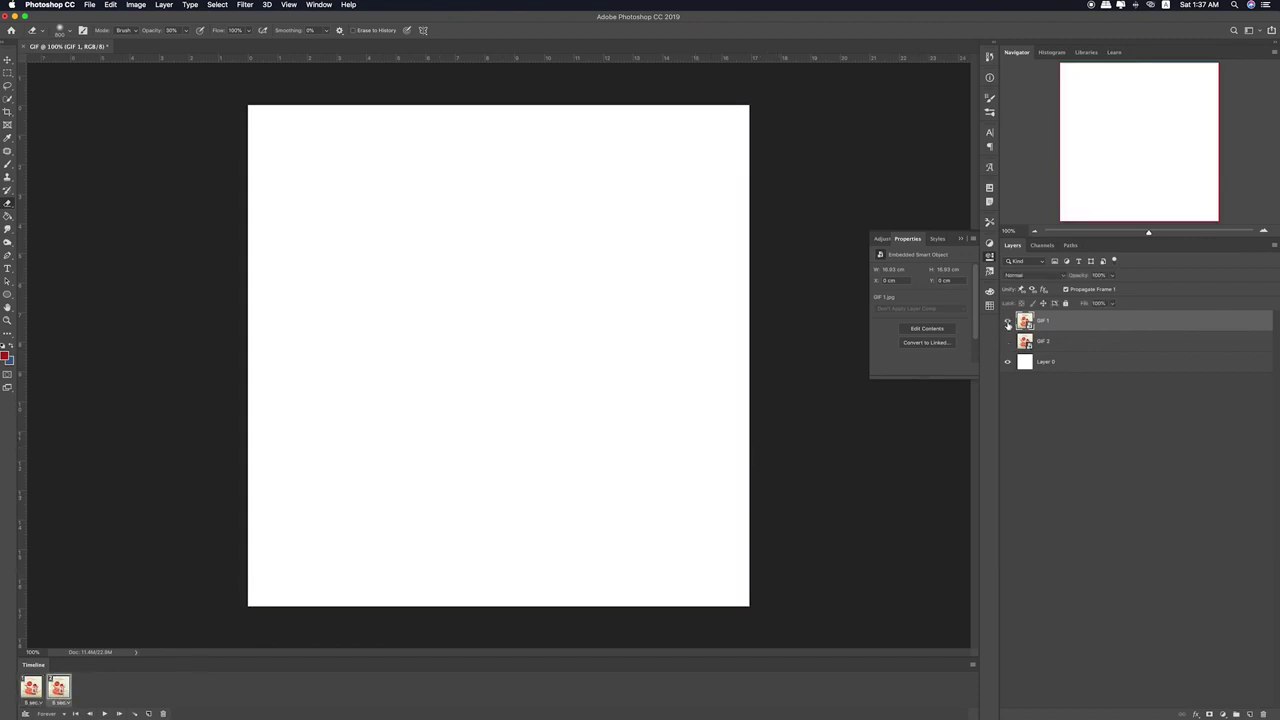
click(29, 688)
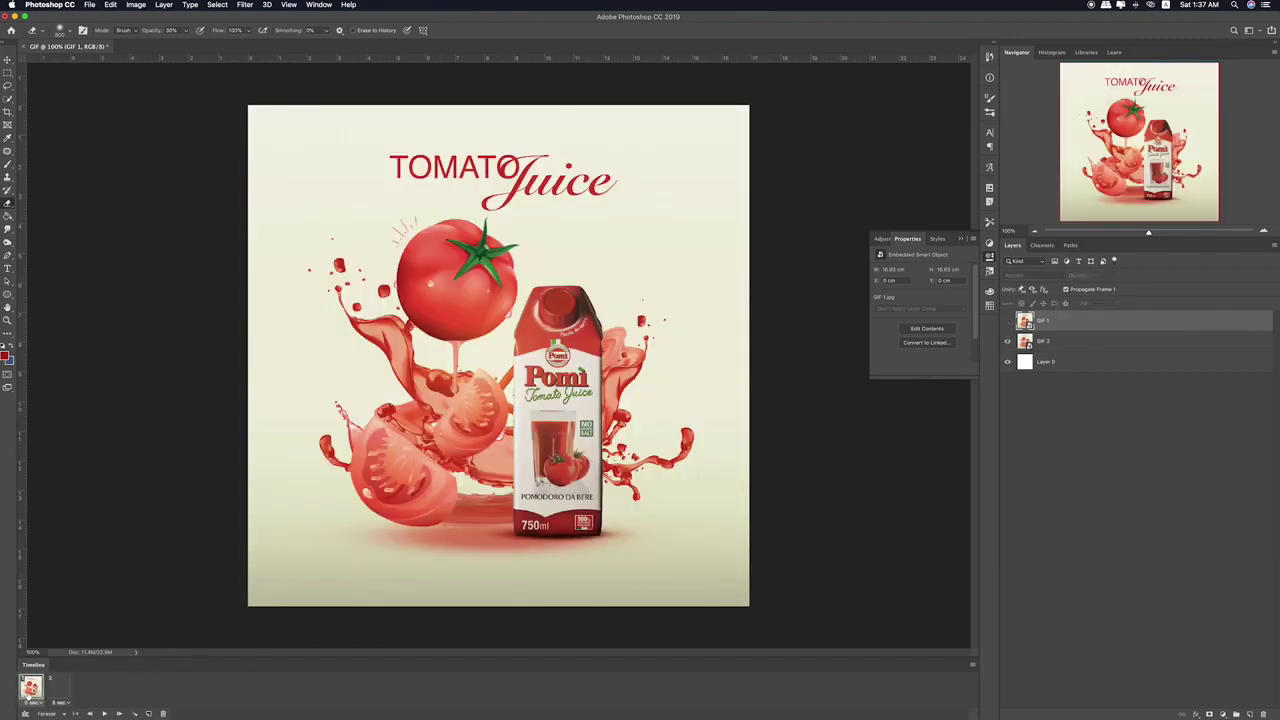
click(60, 689)
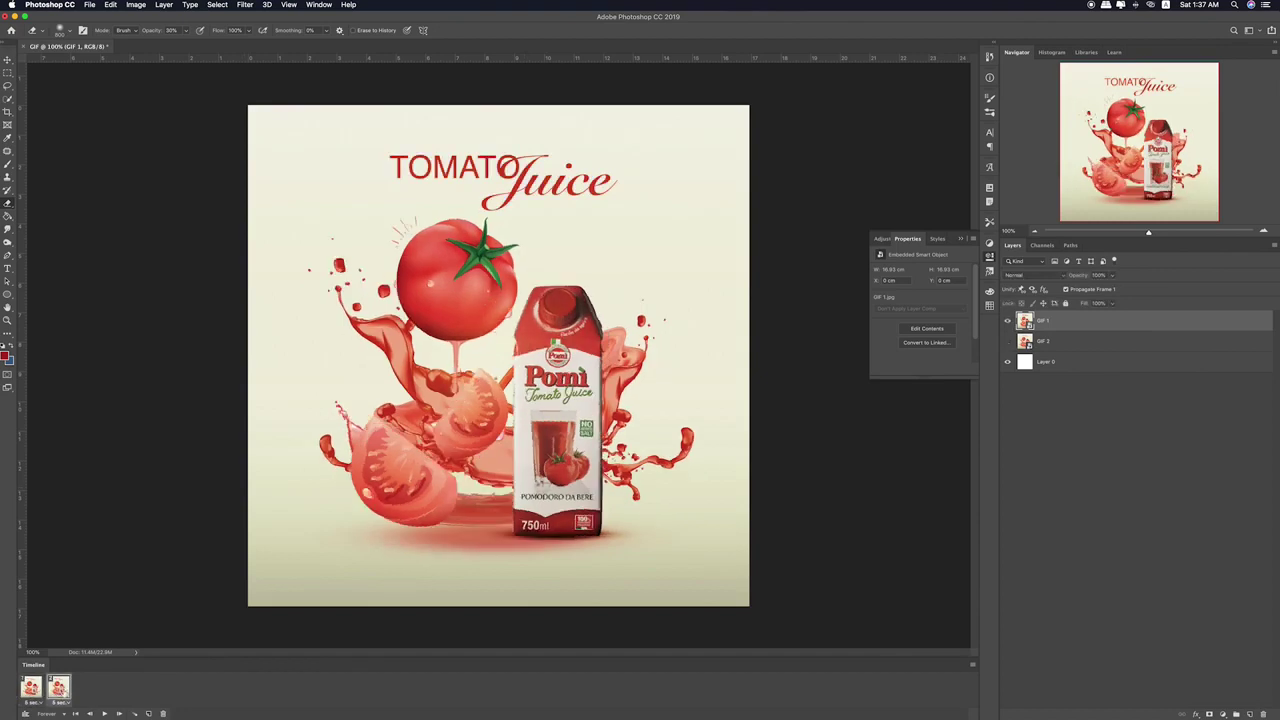
- Set the first frame's delay to 0.2 seconds, then play and stop the animation preview
click(29, 690)
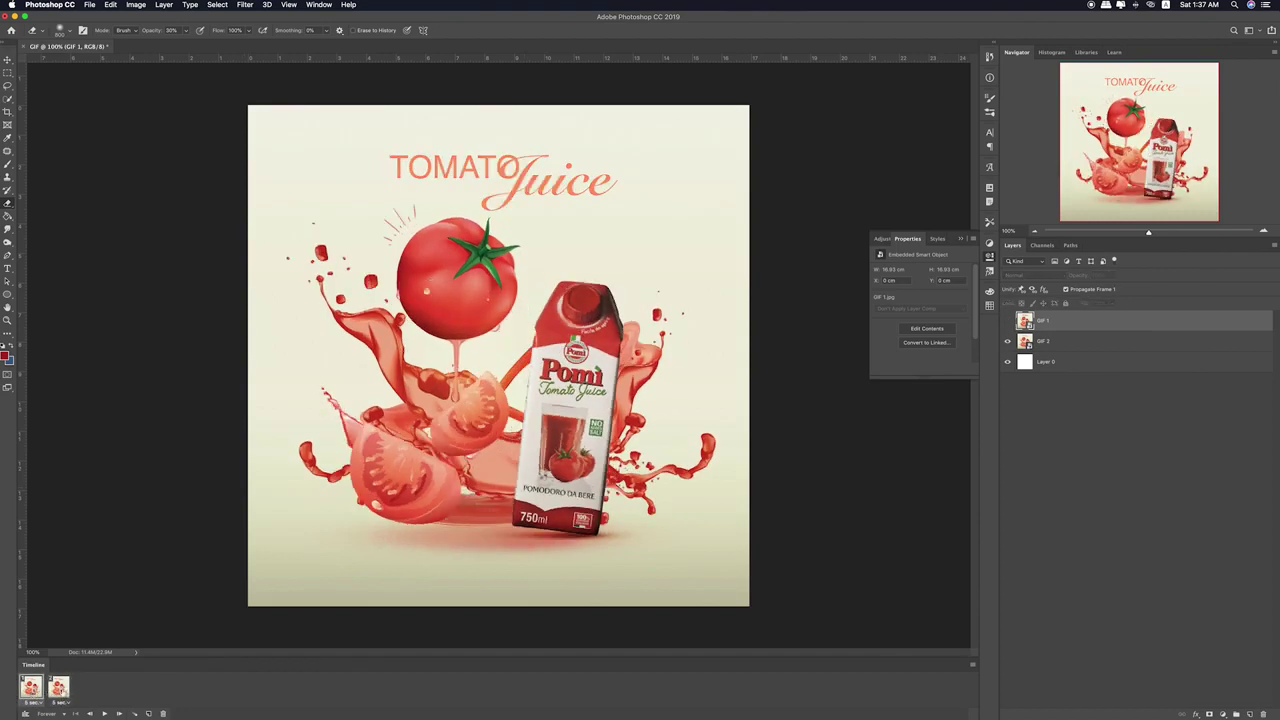
click(35, 702)
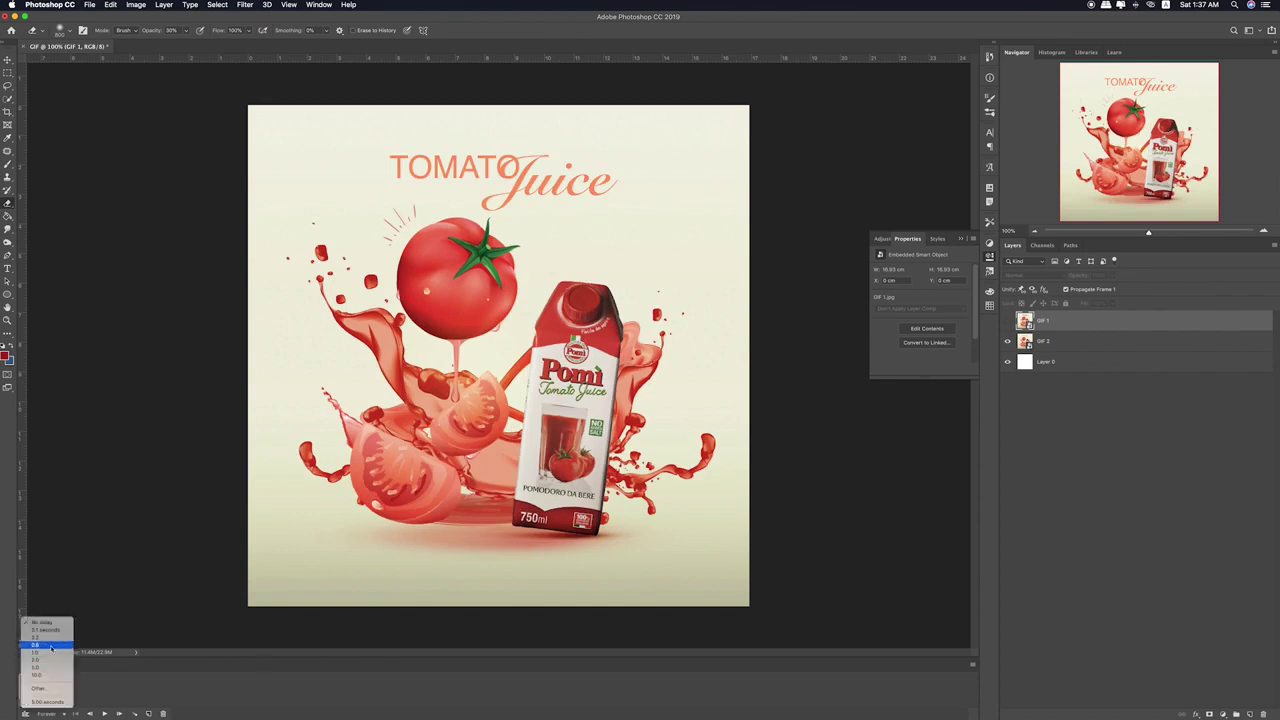
click(49, 639)
click(104, 713)
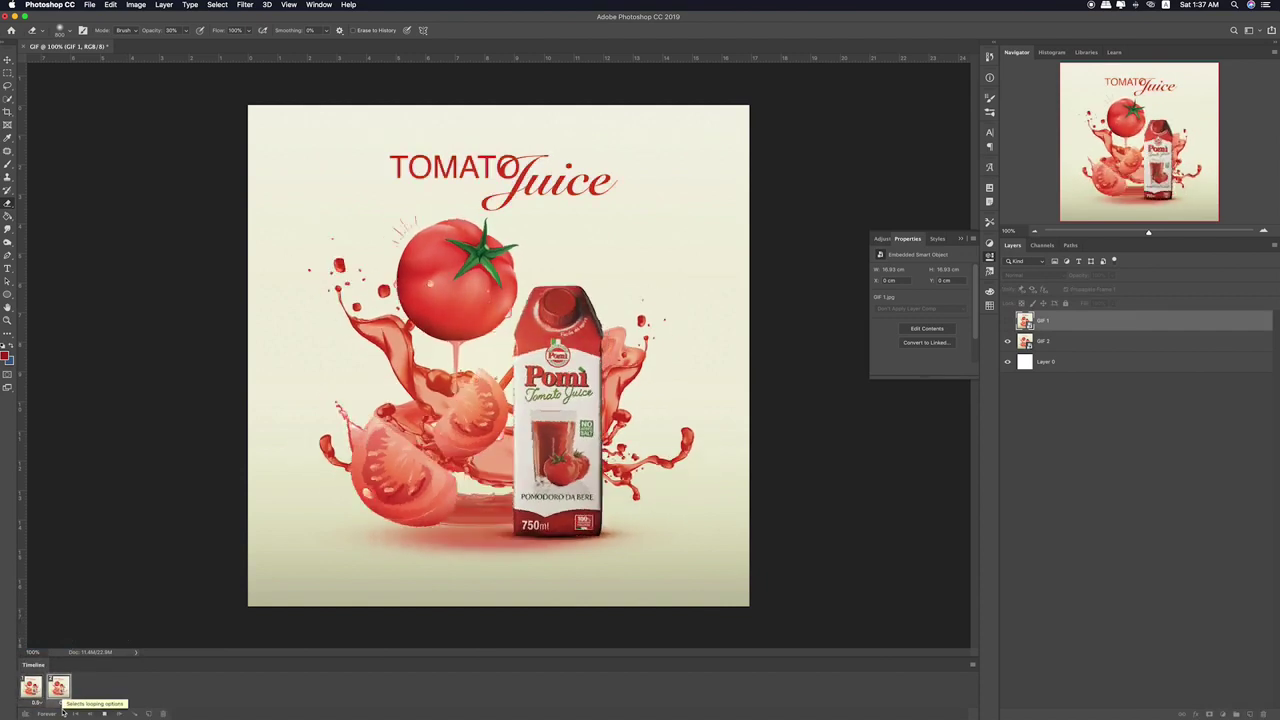
key(space)
- Check the frame delay and looping options in the timeline, then play and stop the animation preview
click(38, 704)
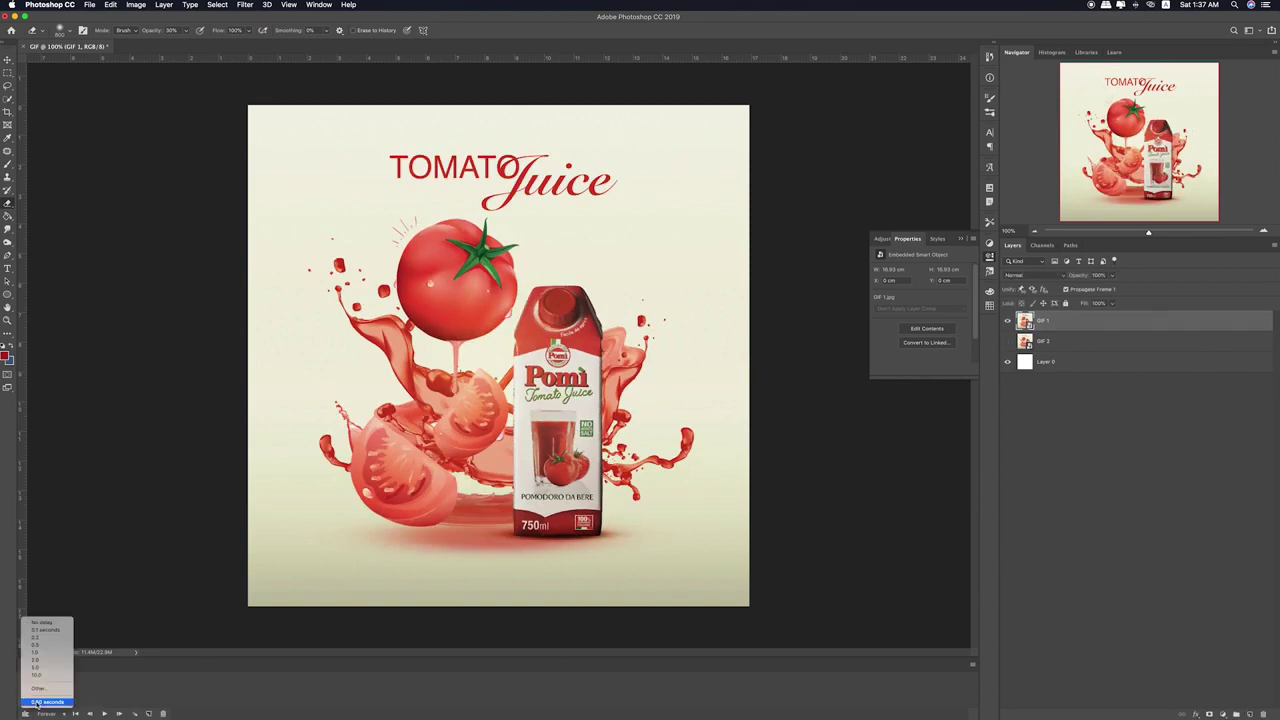
click(160, 689)
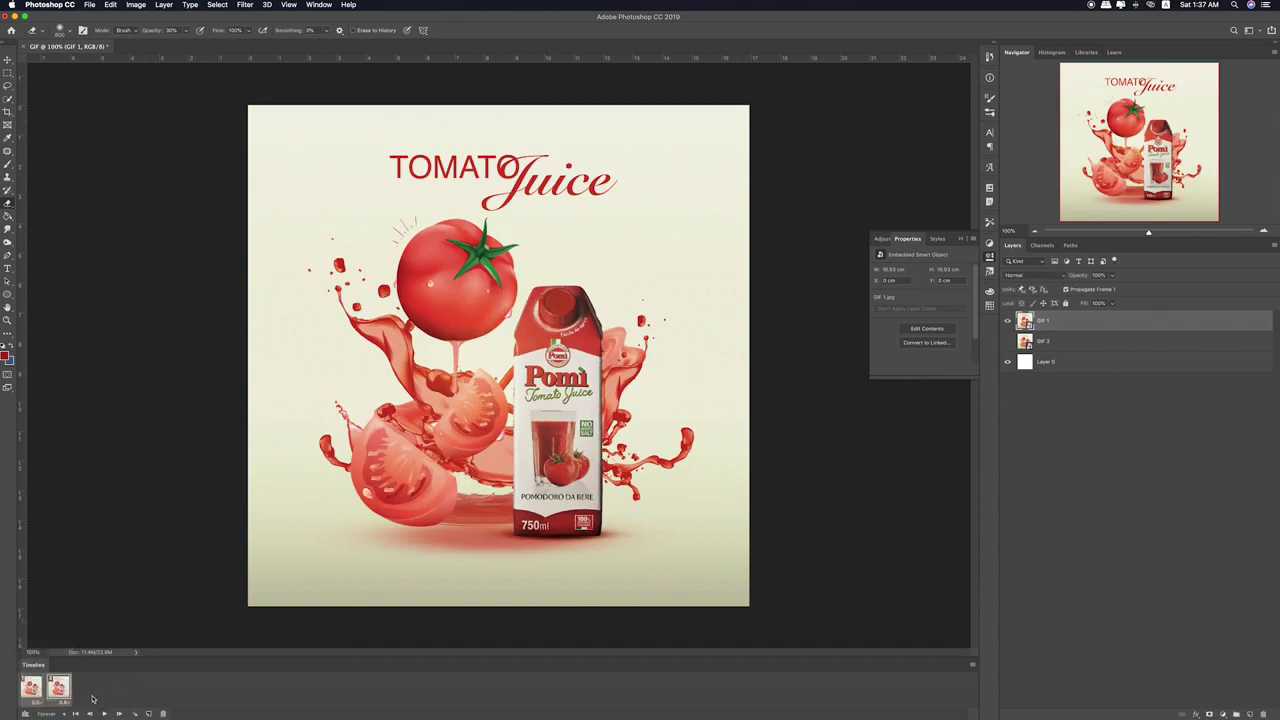
click(64, 714)
click(136, 701)
click(106, 714)
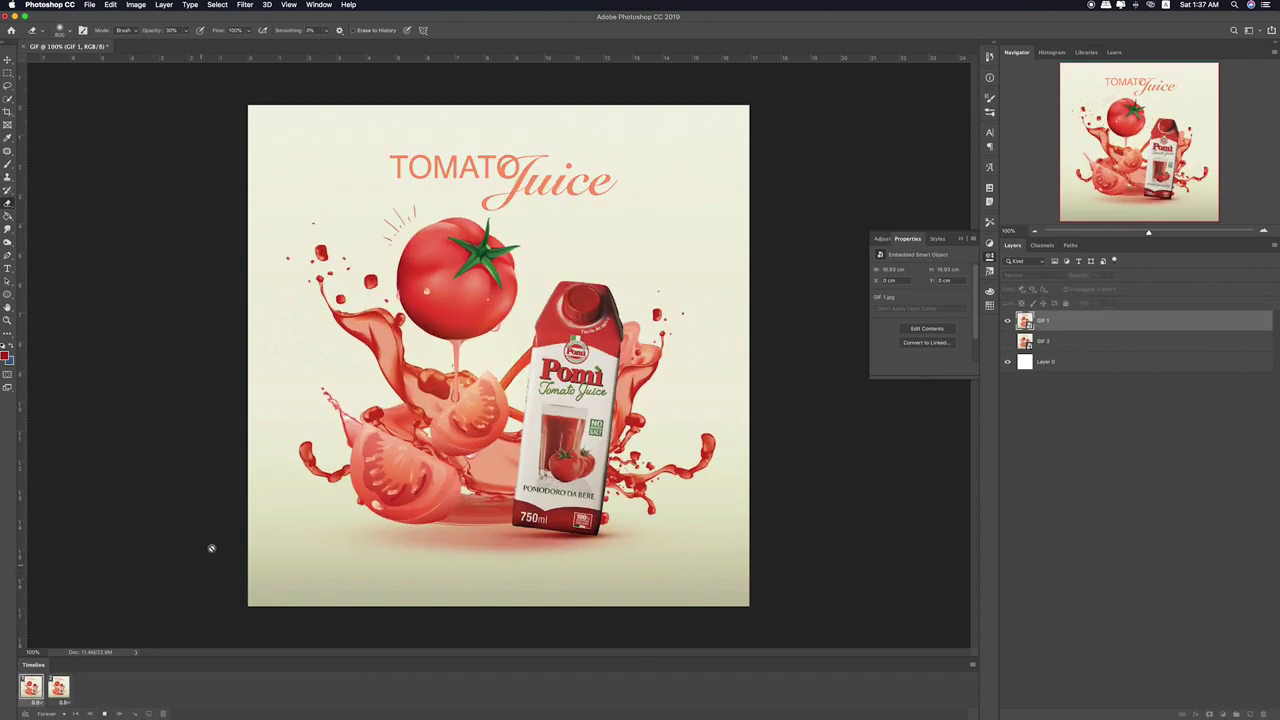
click(106, 714)
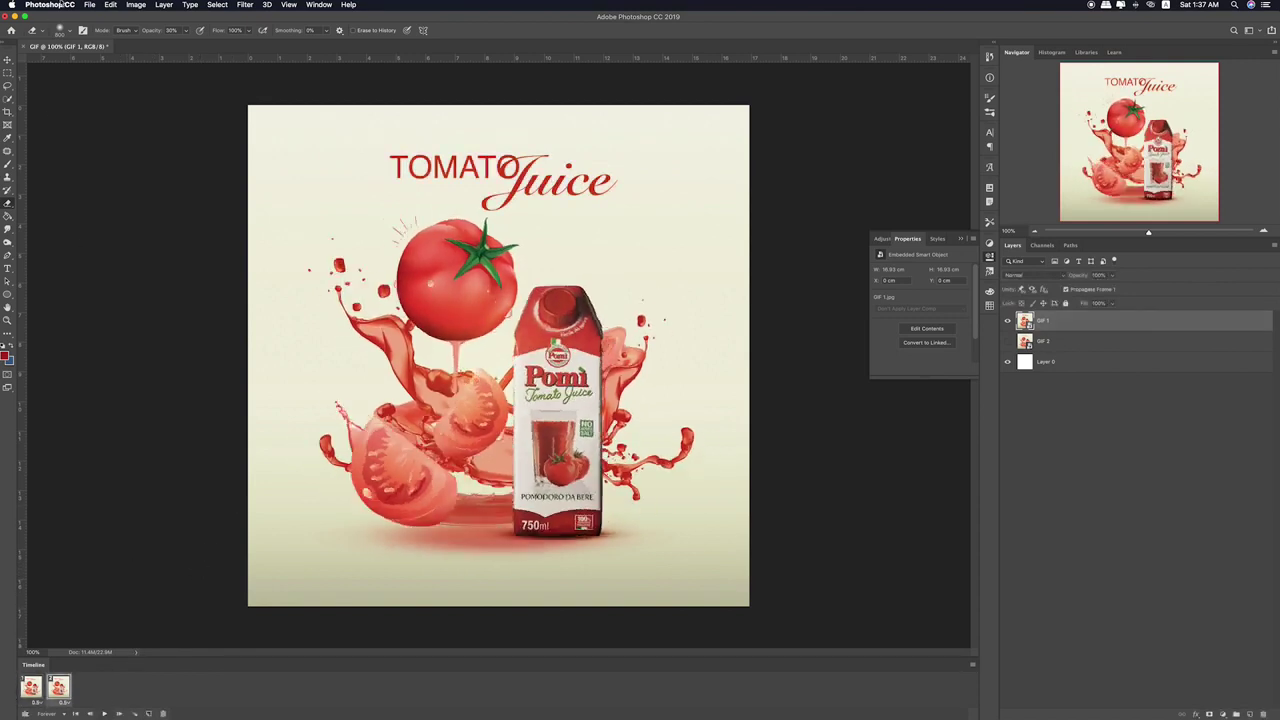
- Open the animation in Save for Web and look through the export presets, keeping the GIF format with 256 colors
click(89, 5)
mouse_move(163, 138)
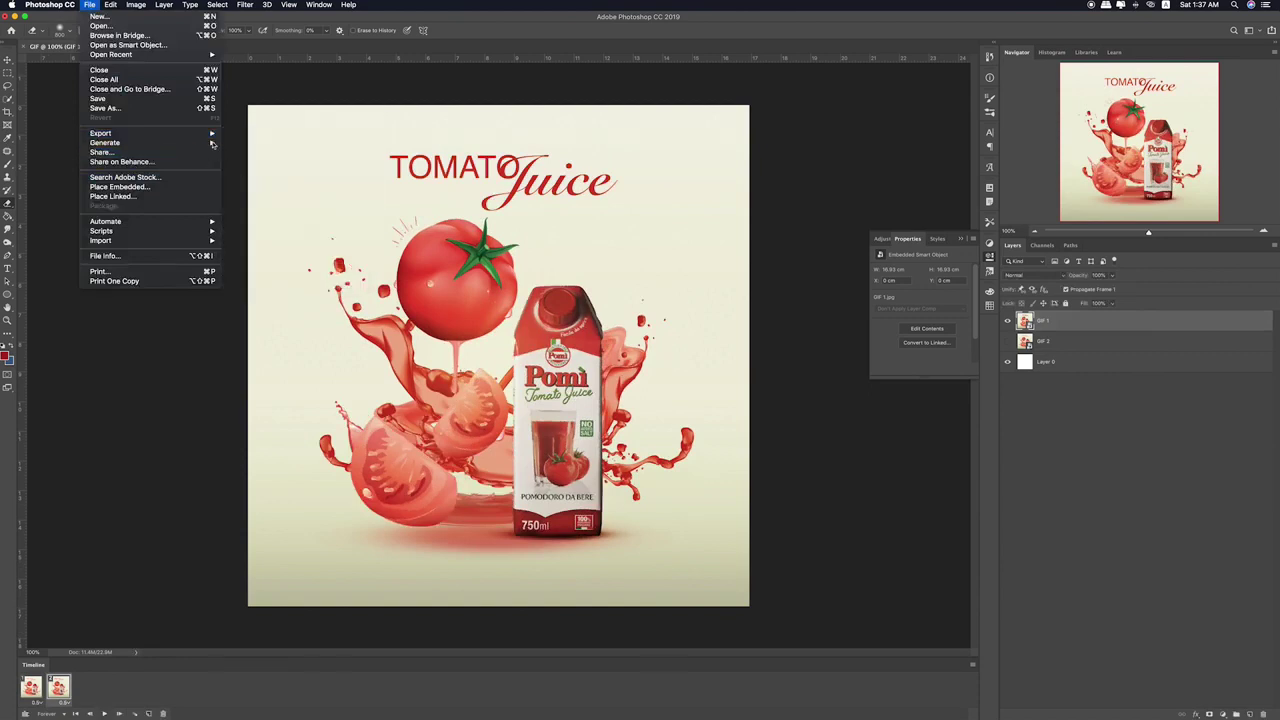
click(273, 174)
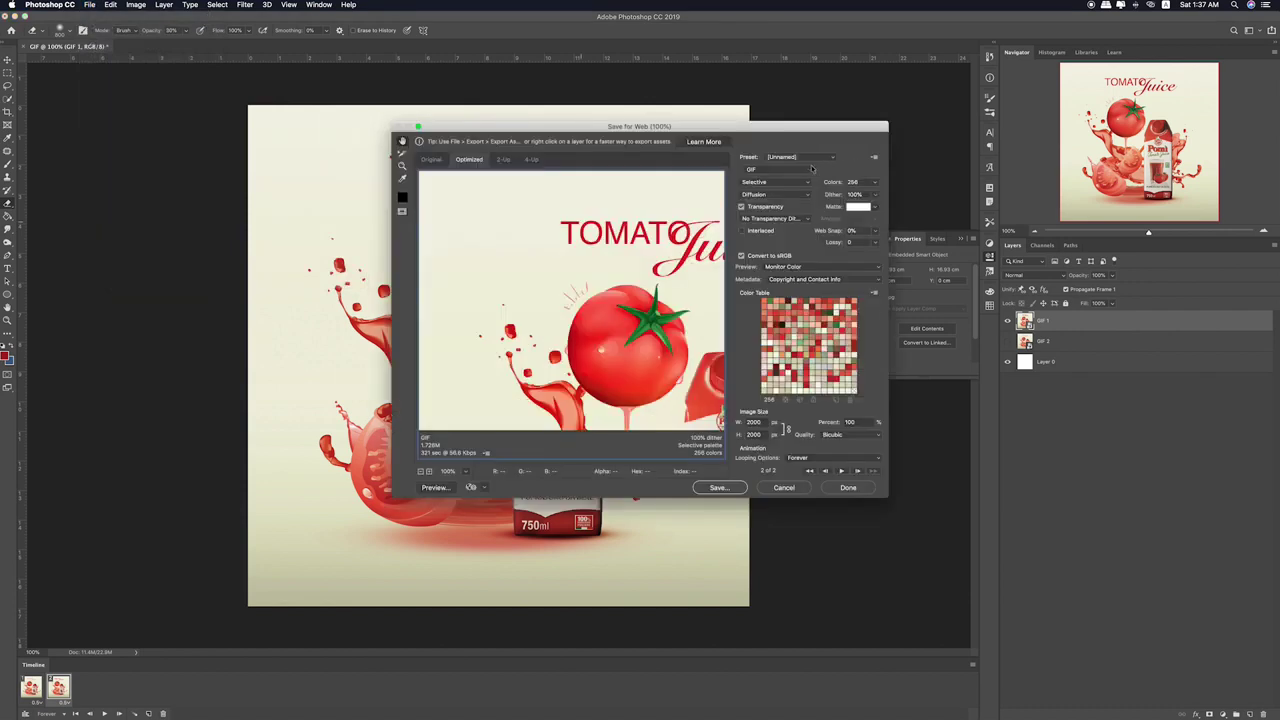
click(812, 169)
click(830, 159)
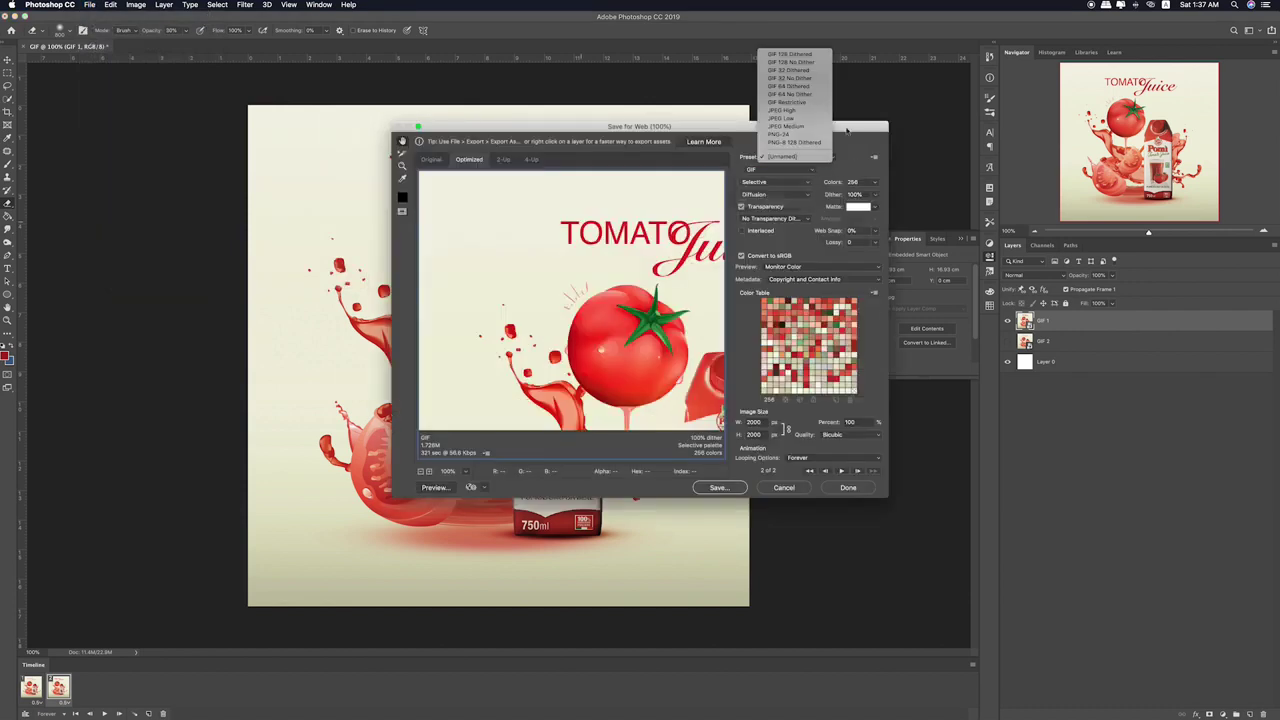
click(824, 159)
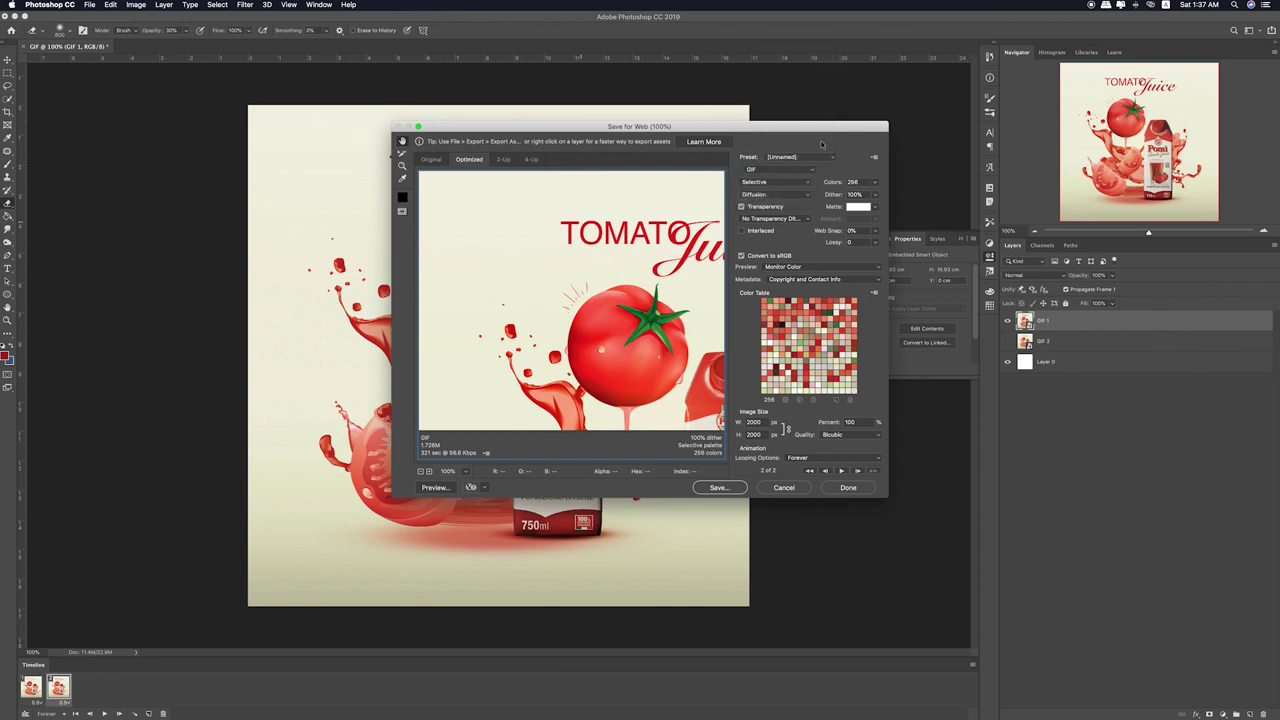
click(820, 157)
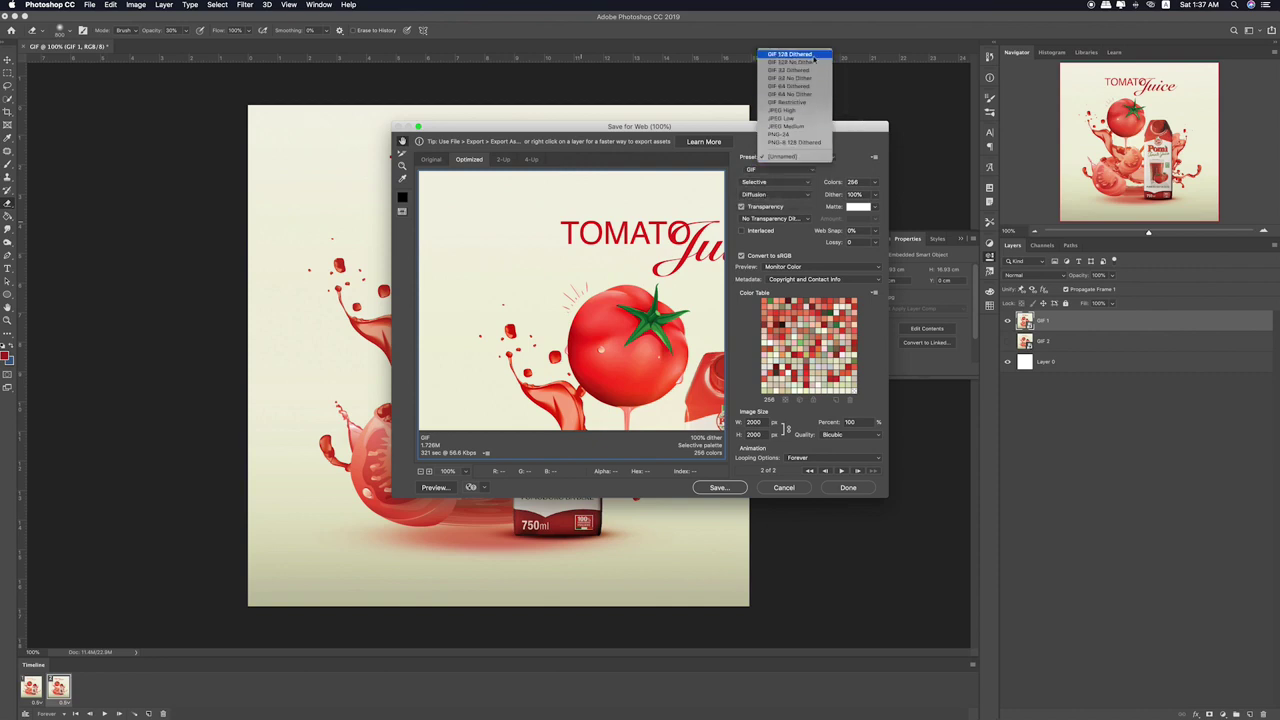
click(844, 127)
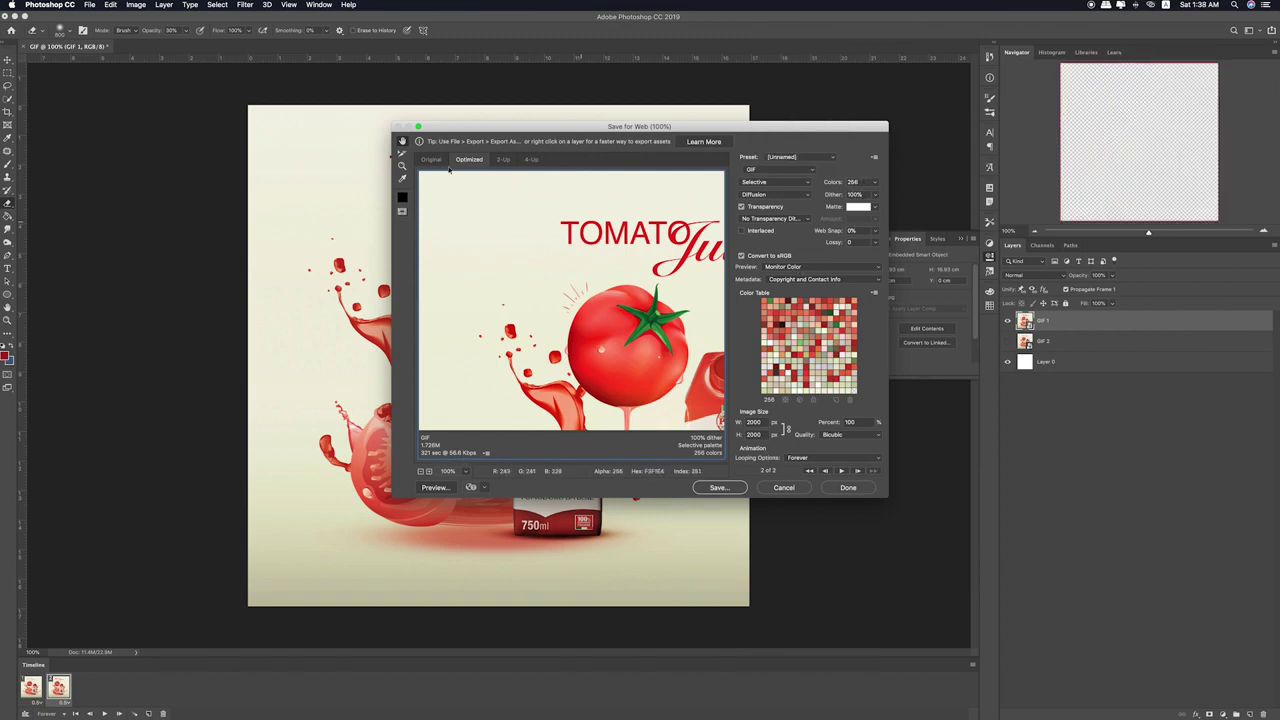
- Save the optimized animation to the Desktop as GIF.gif, using the Images Only format and default settings
click(736, 488)
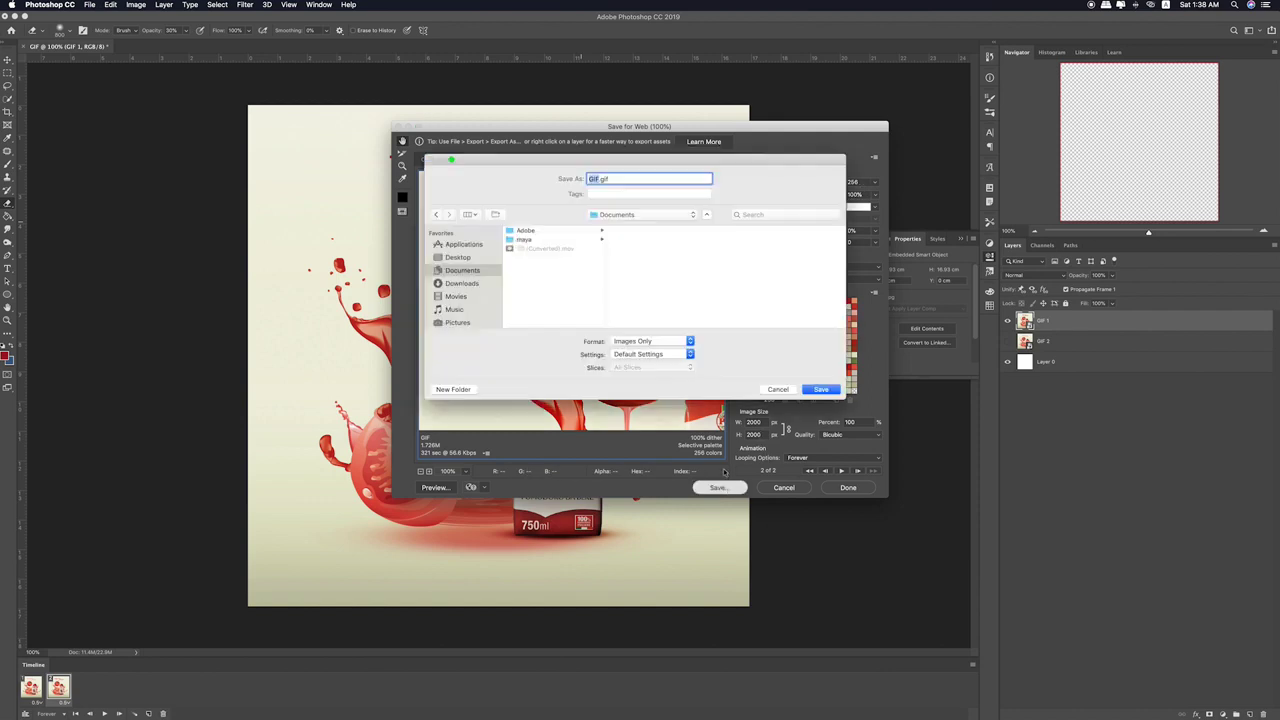
click(458, 257)
click(818, 390)
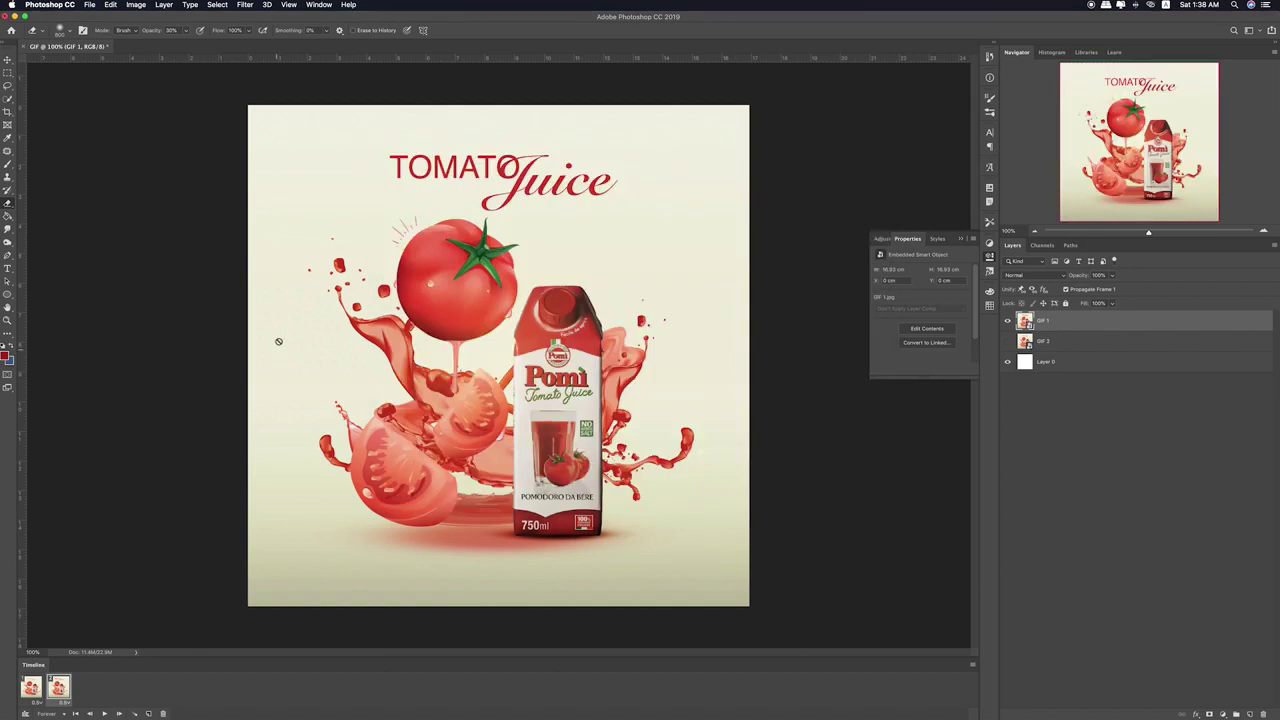
- Minimize the Photoshop window and preview the exported GIF.gif from the desktop with Quick Look
click(20, 16)
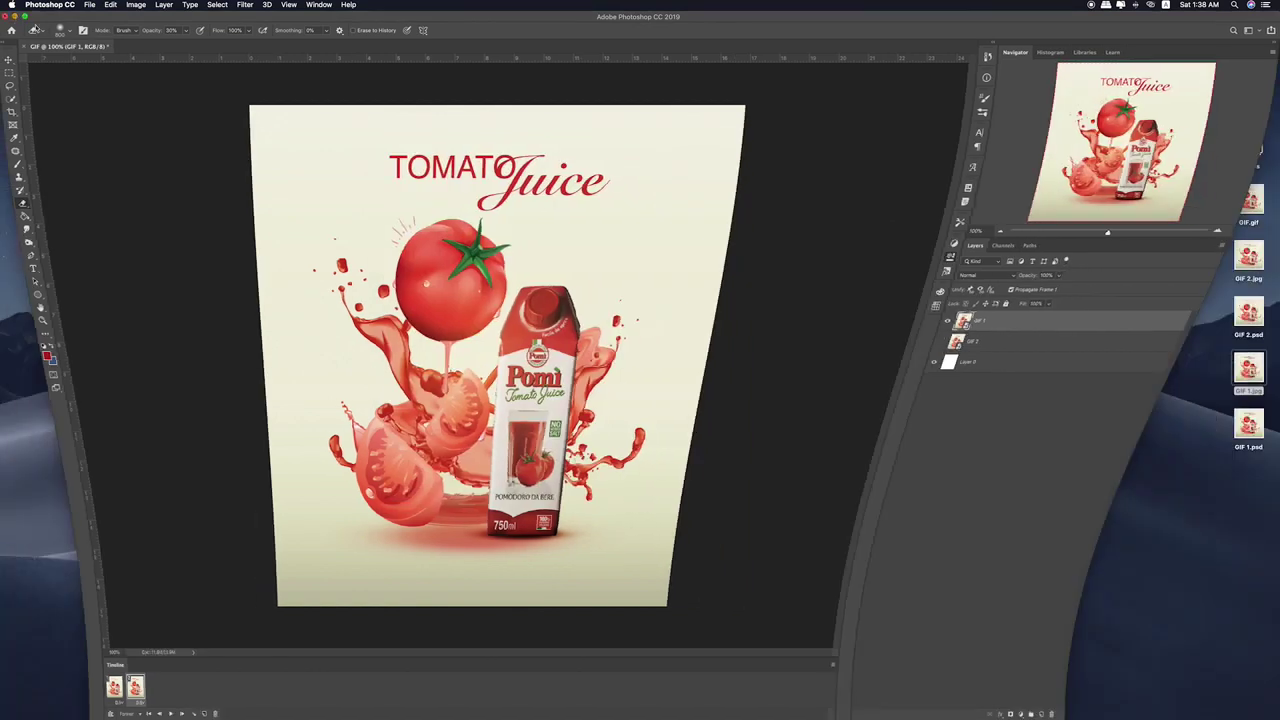
click(1249, 203)
key(space)
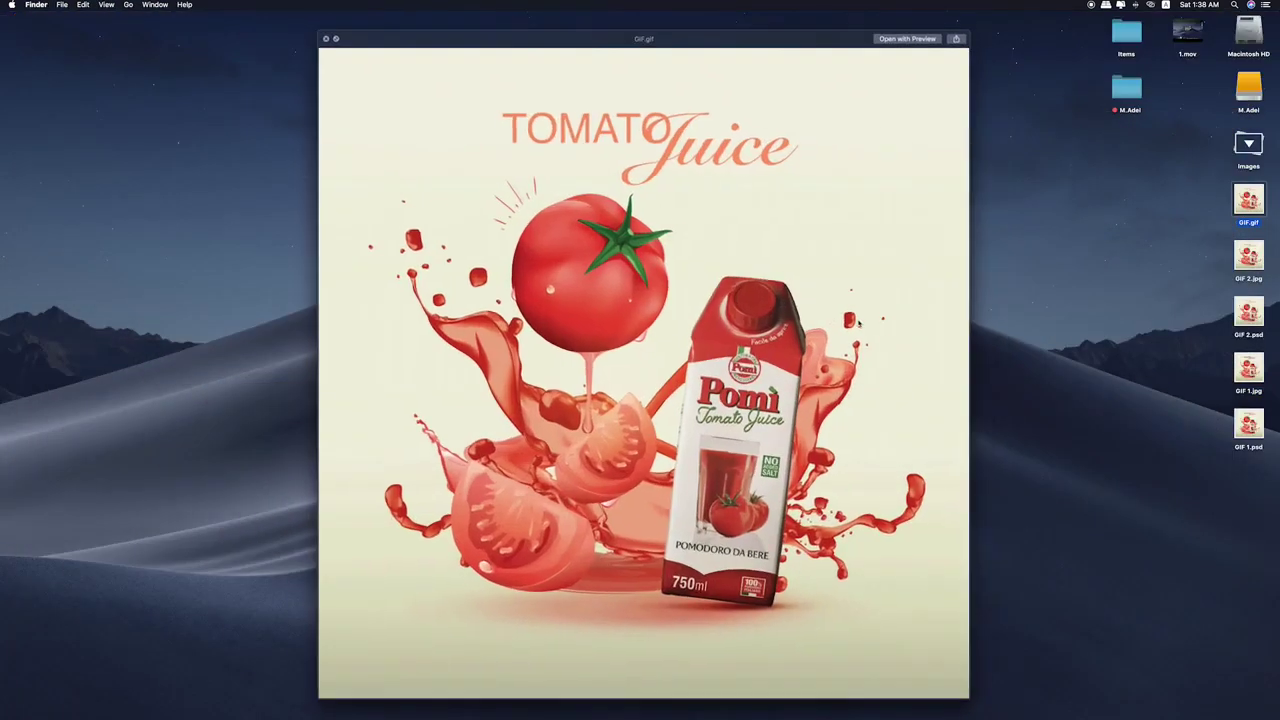
drag(785, 43, 711, 30)
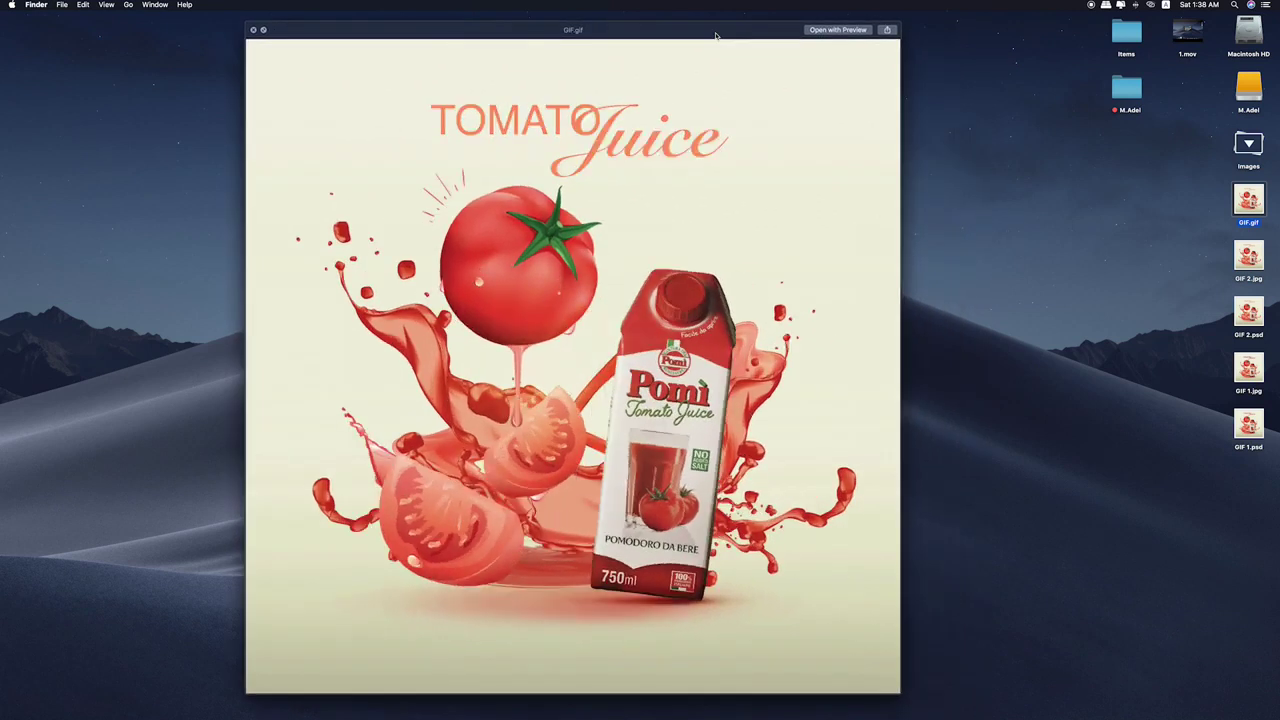